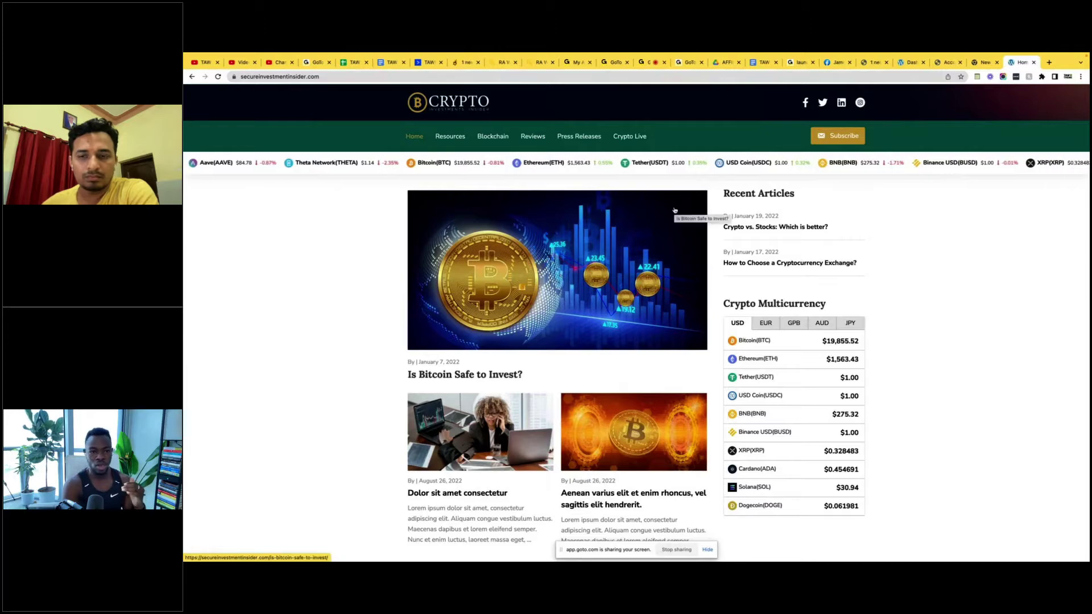
Step: Switch to Google Drive and open the PNG folder under BRANDING/ MEDIA KIT > LOGO in SECURE INVESTMENT INSIDER
key("ctrl+Right")
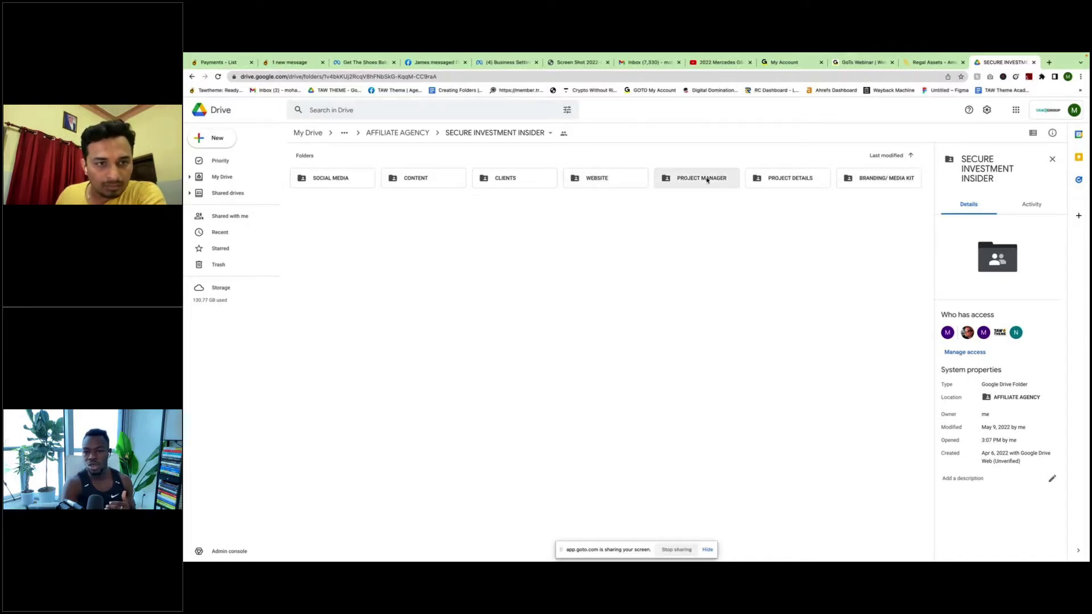
left_click(881, 177)
double_click(881, 177)
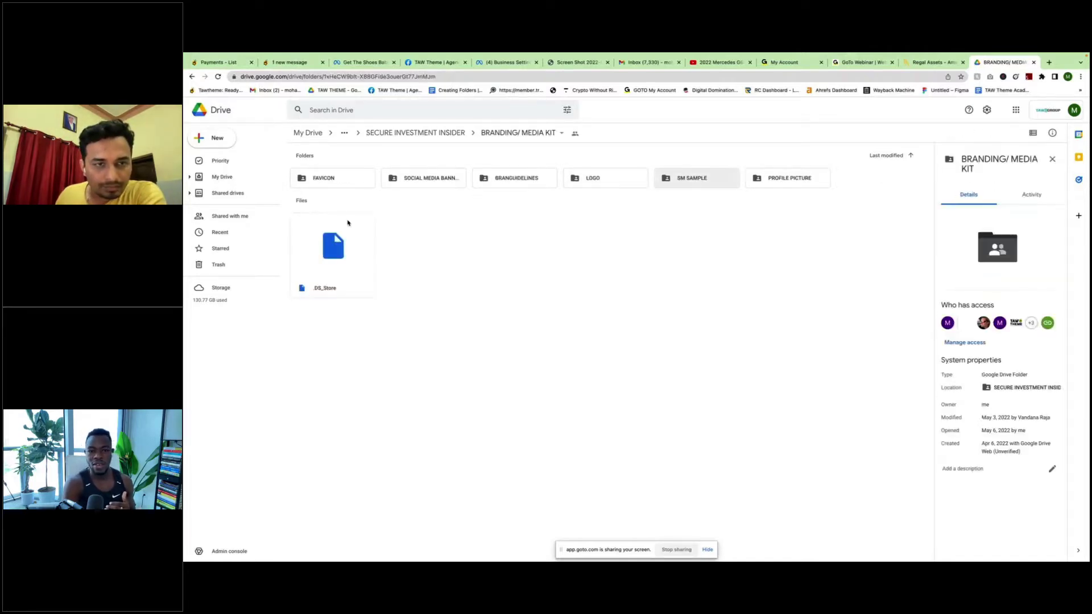
left_click(603, 177)
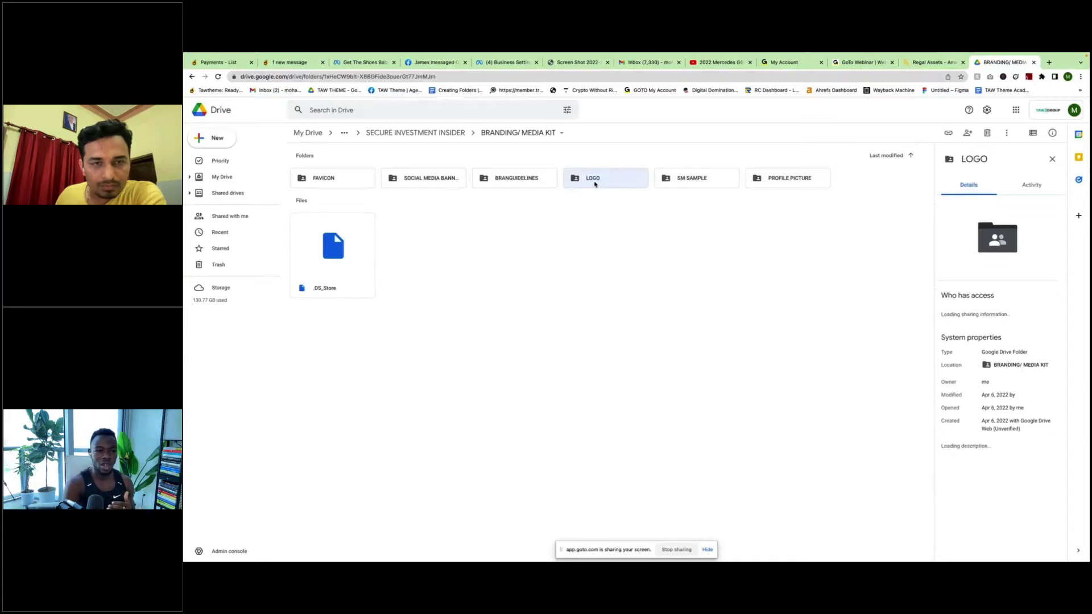
double_click(602, 178)
double_click(339, 178)
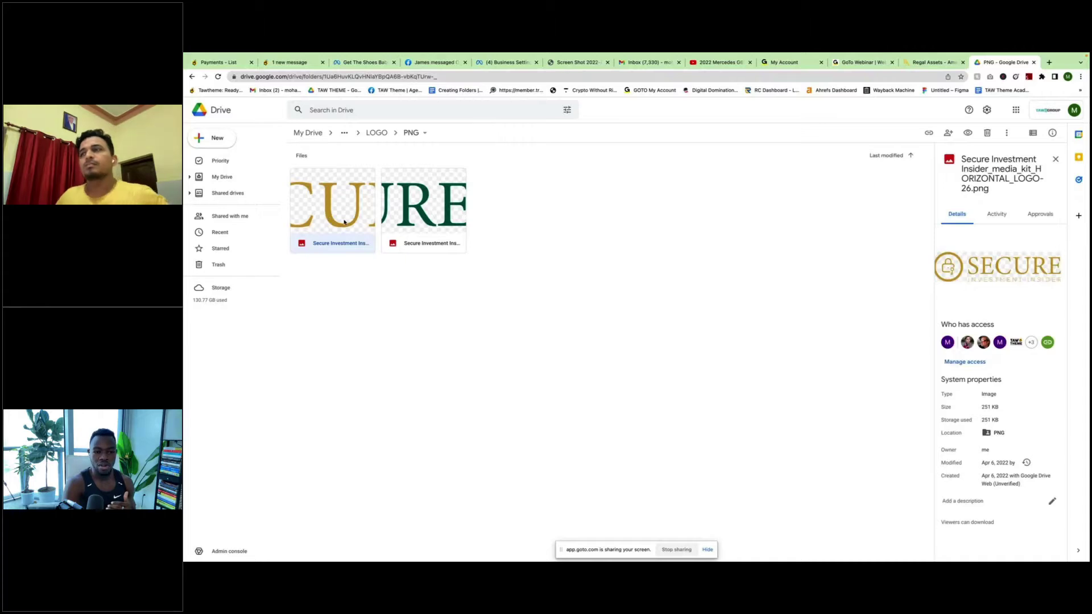
Step: Preview the gold and the green versions of the horizontal Secure Investment Insider logo
double_click(332, 221)
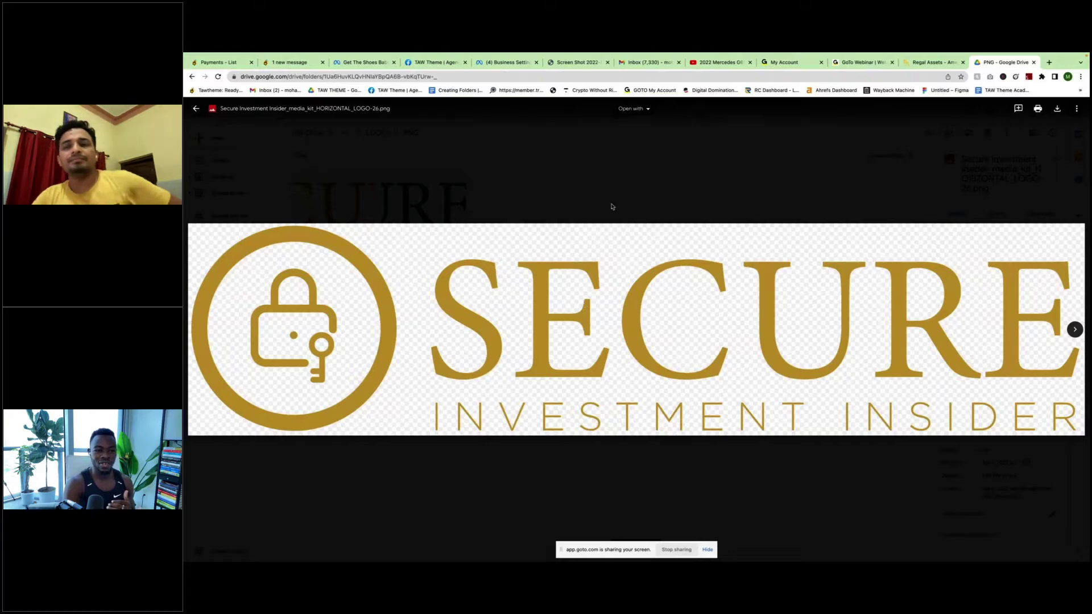
key("Right")
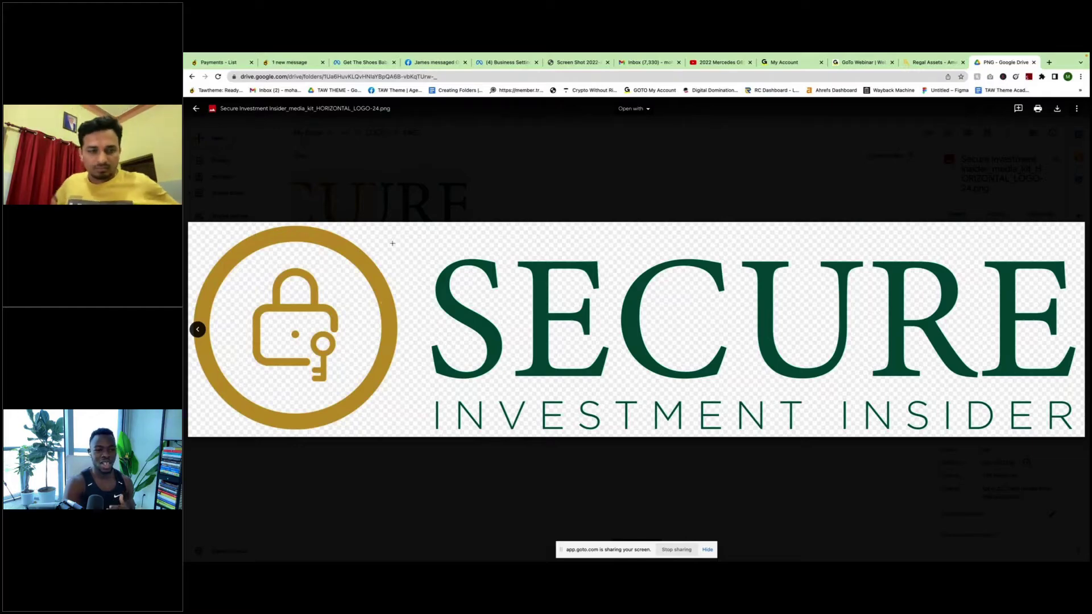
left_click(538, 188)
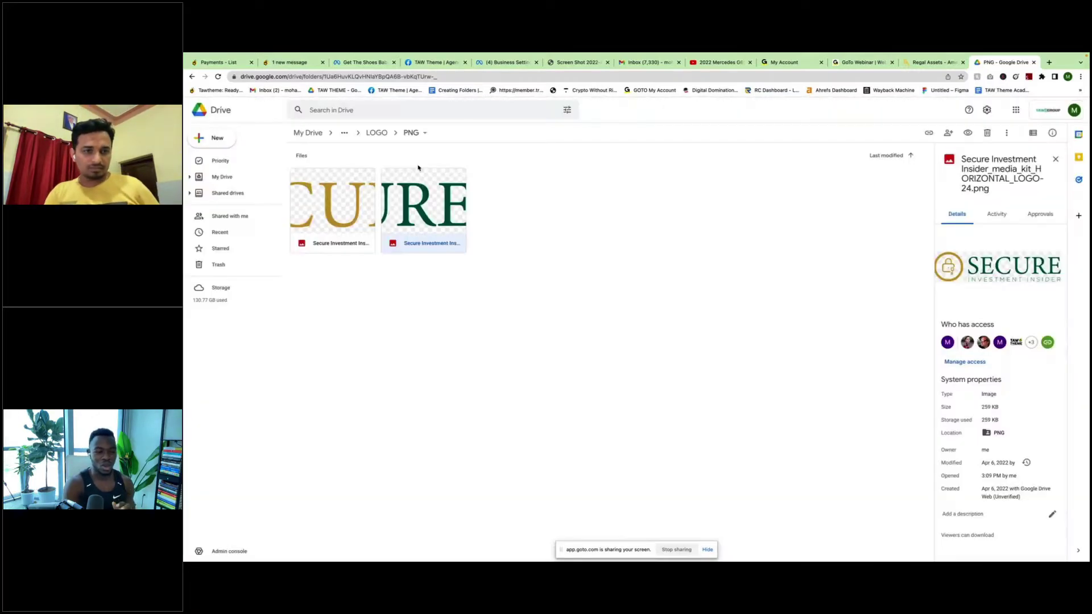
double_click(338, 202)
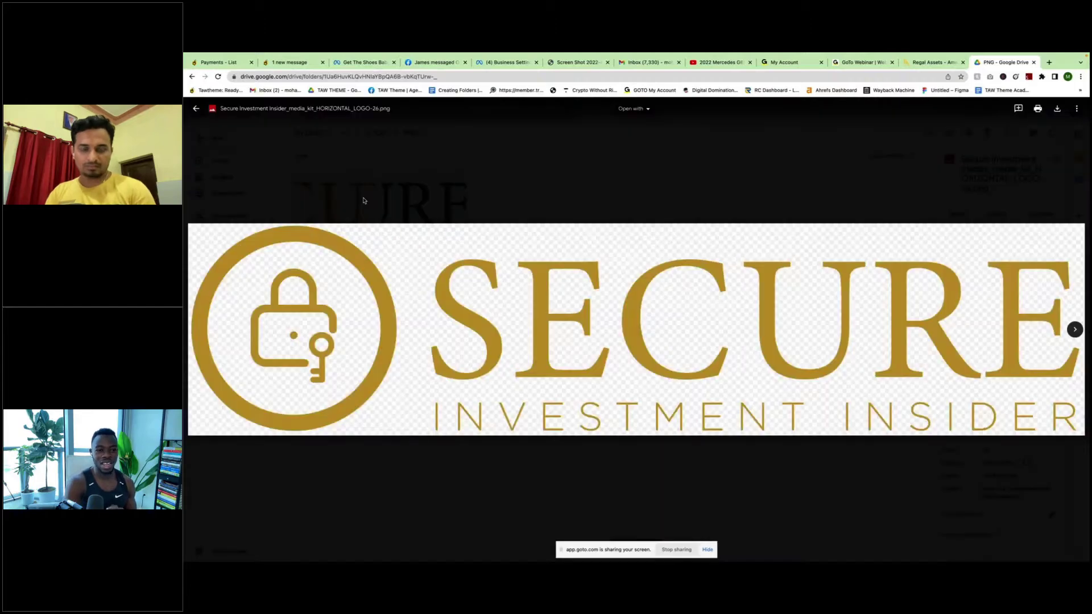
Step: Return to the BRANDING/ MEDIA KIT folder and open secure investment - Branding Manual.pdf from its BRANGUIDELINES folder
left_click(367, 133)
left_click(375, 134)
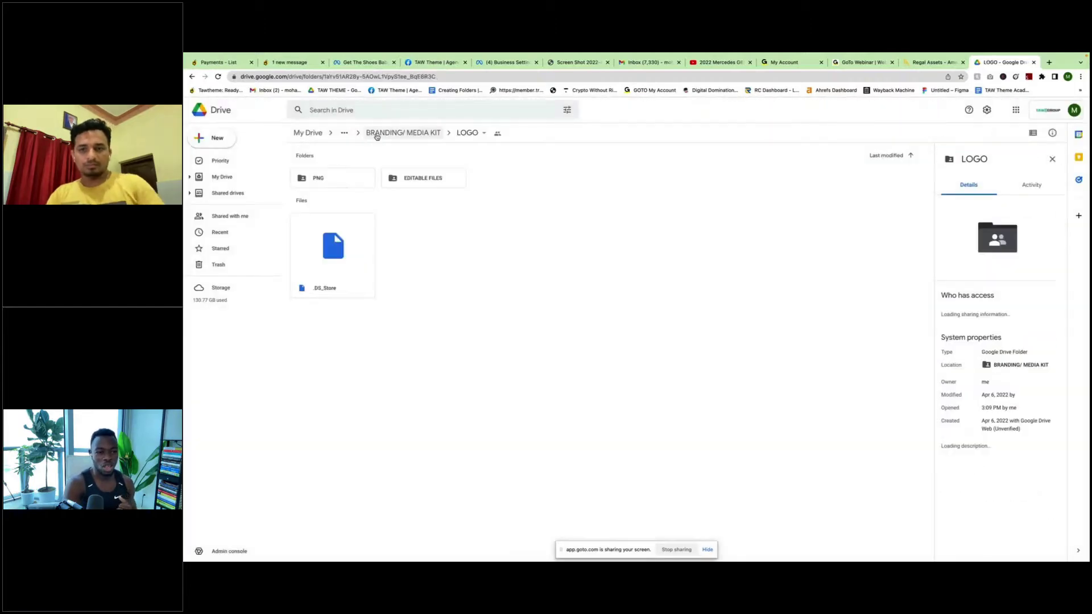
left_click(418, 136)
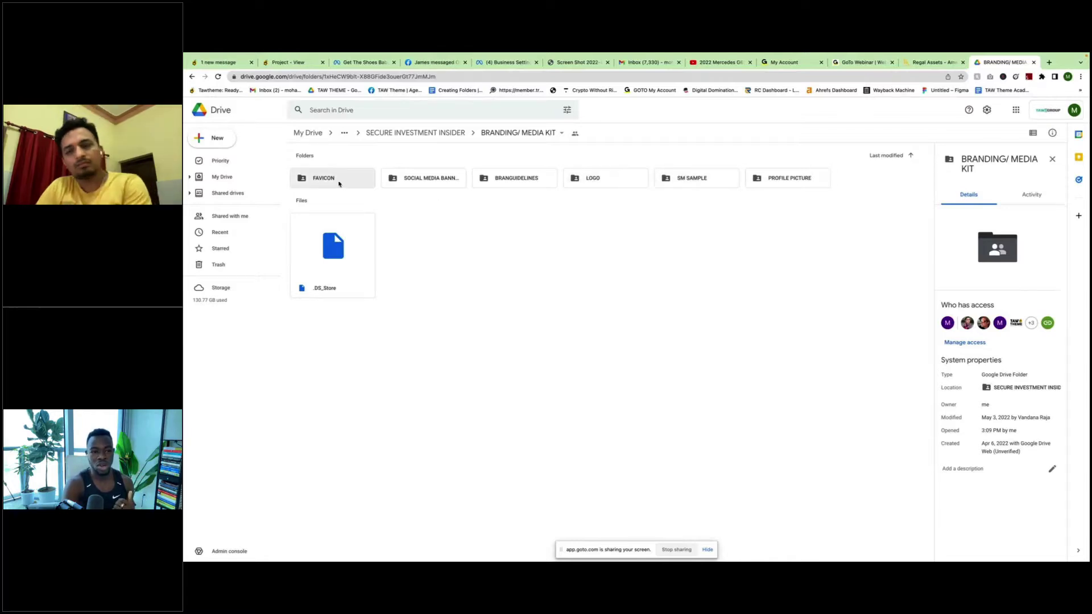
left_click(506, 181)
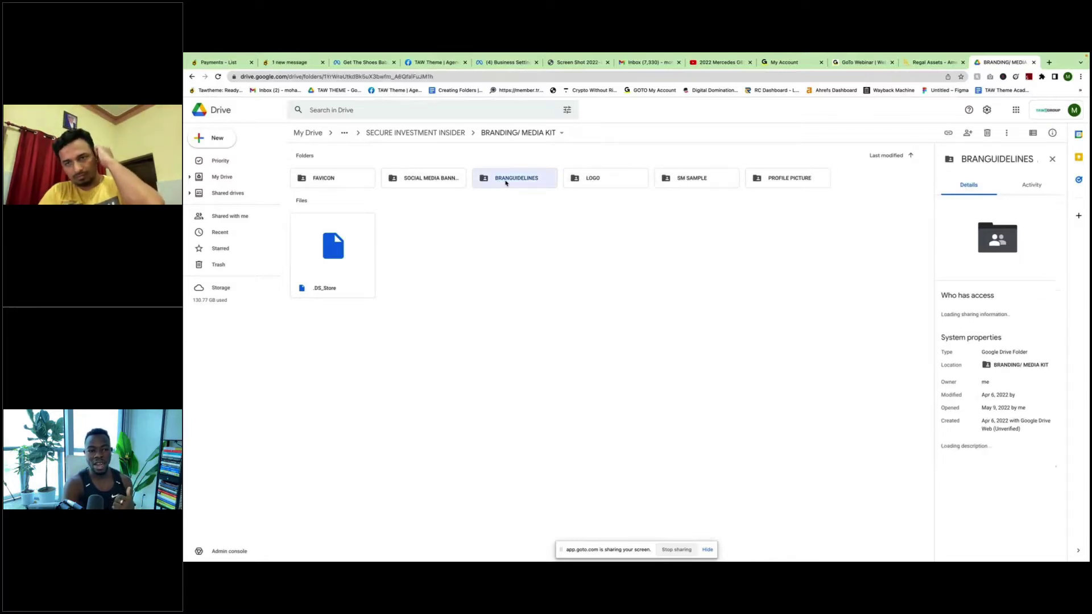
double_click(505, 181)
left_click(322, 220)
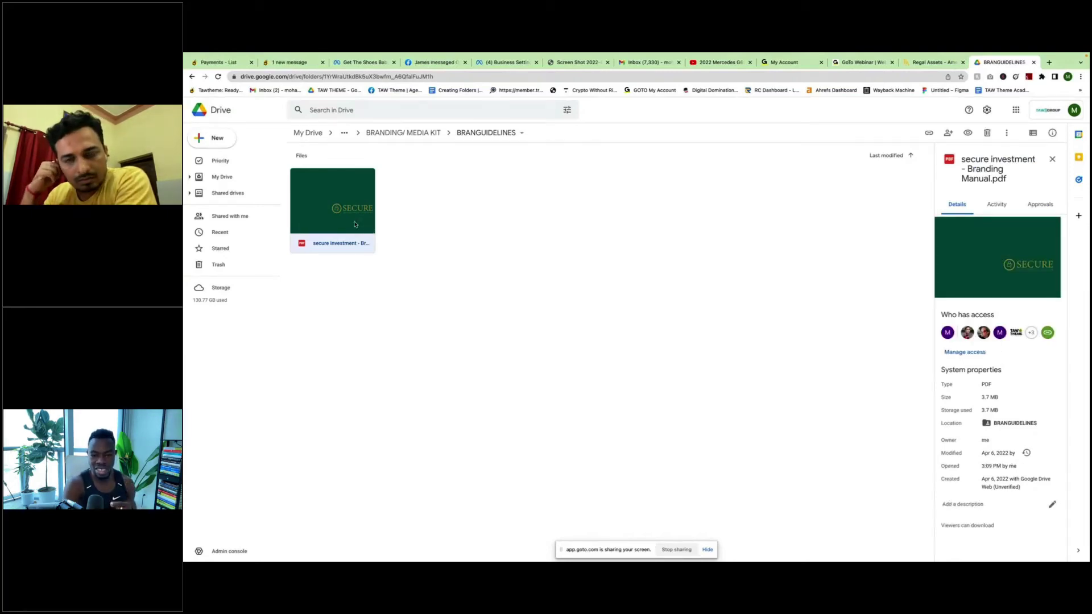
double_click(355, 223)
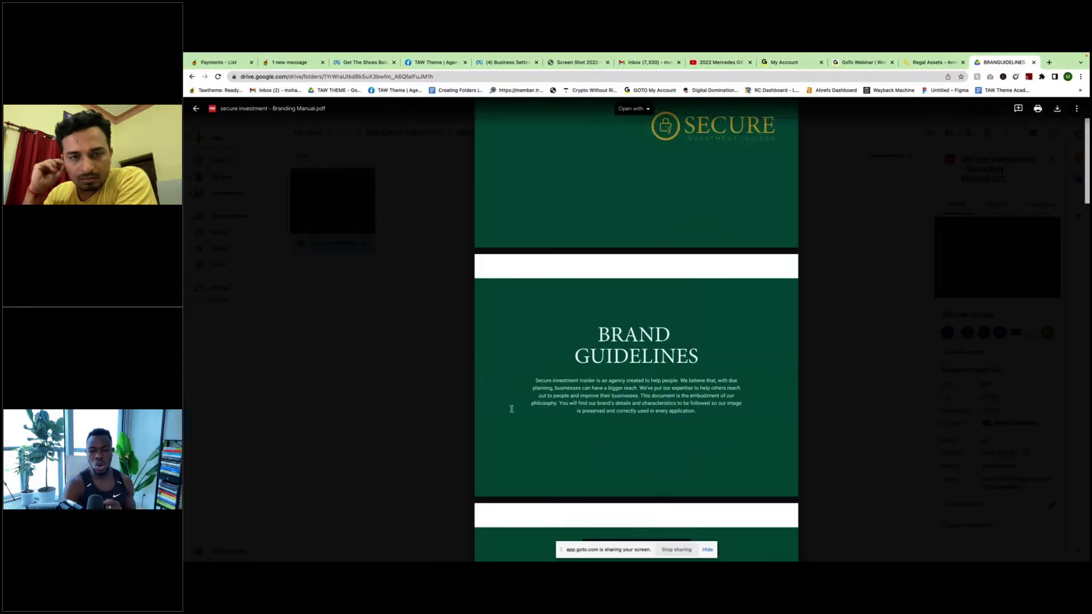
Step: Review the branding manual's color scheme, typography and banner pages, and close the preview
scroll(511, 409, "down", 10)
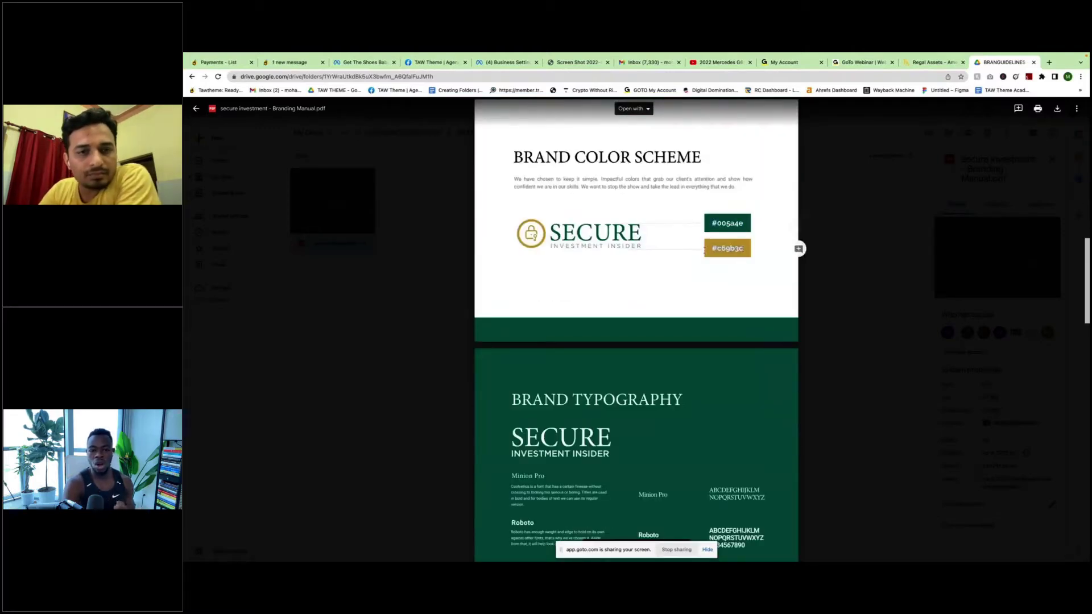
scroll(682, 262, "down", 1)
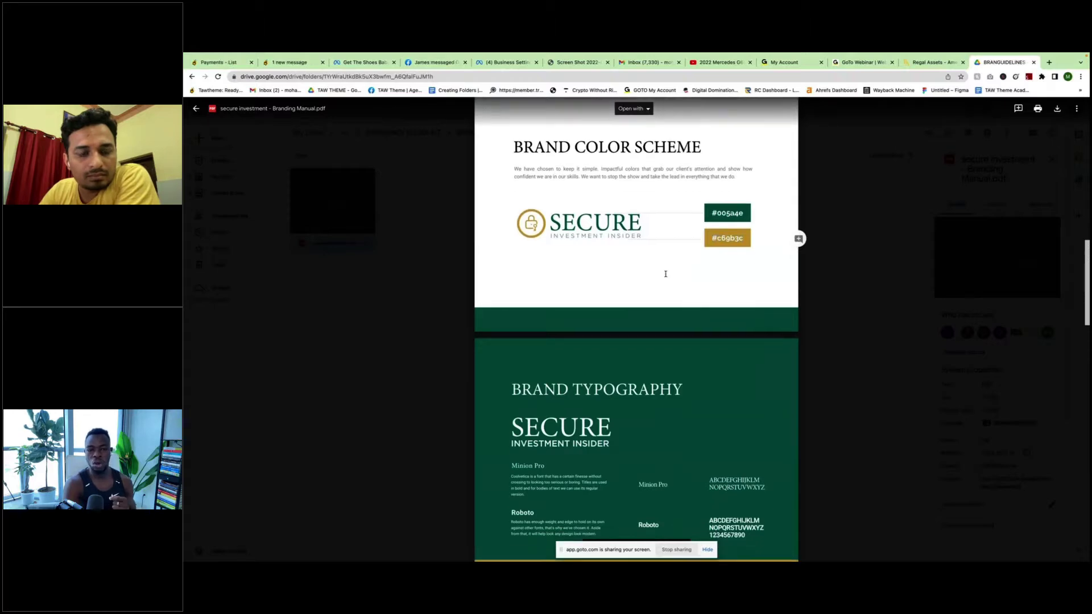
scroll(666, 274, "down", 2)
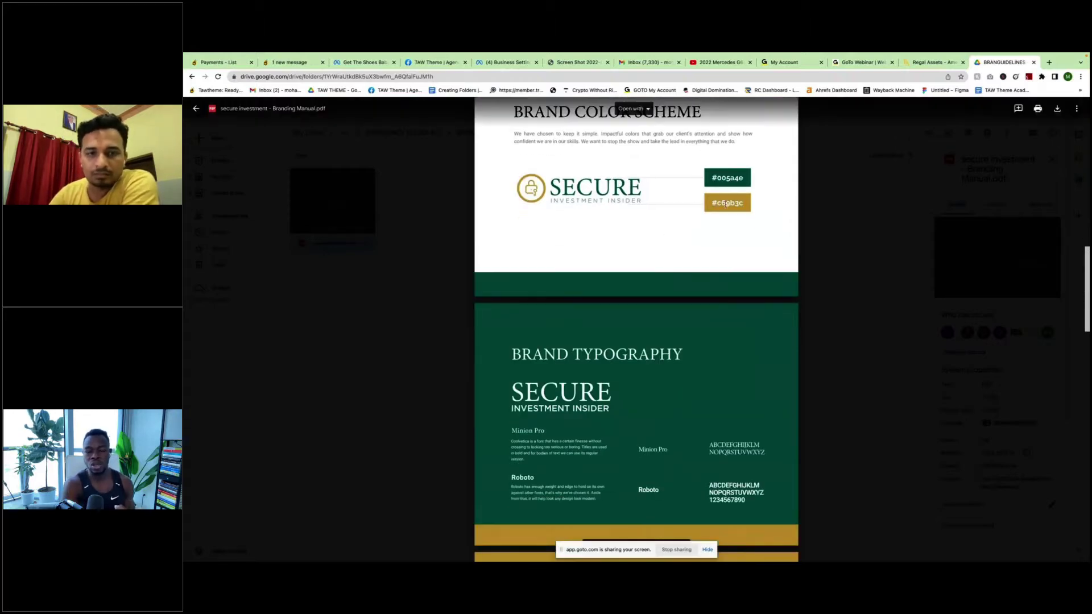
scroll(739, 217, "down", 1)
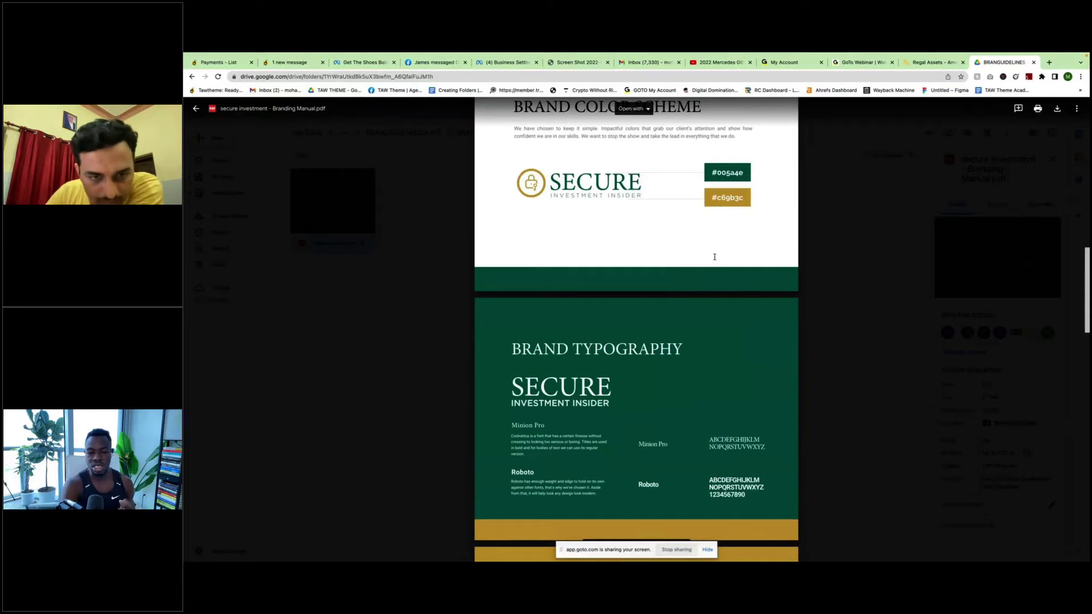
scroll(714, 257, "down", 1)
scroll(714, 259, "up", 1)
scroll(712, 261, "down", 2)
scroll(708, 273, "up", 5)
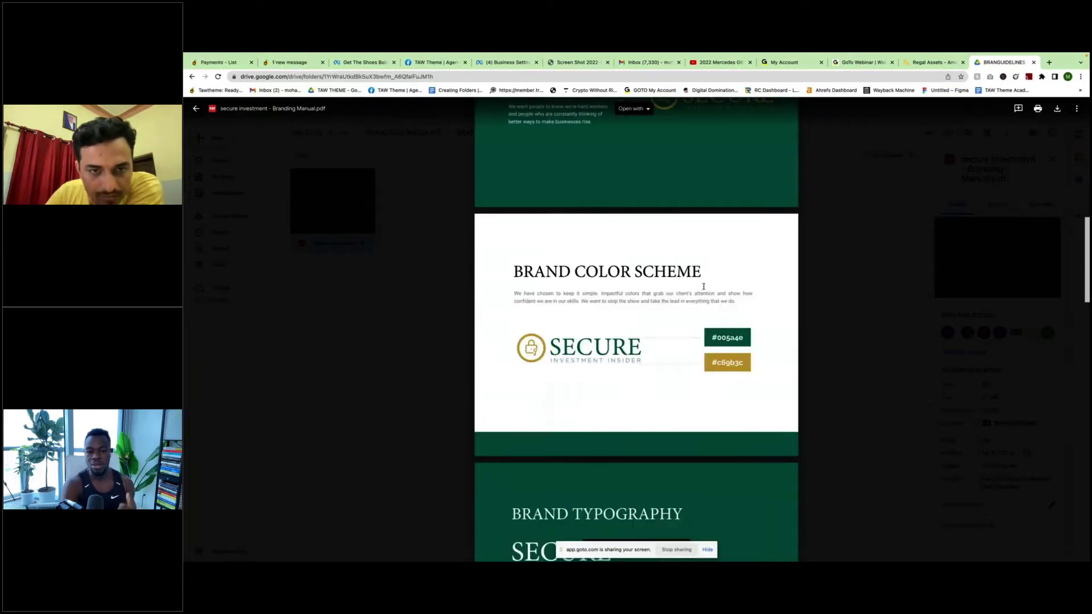
scroll(703, 287, "down", 1)
scroll(694, 383, "down", 7)
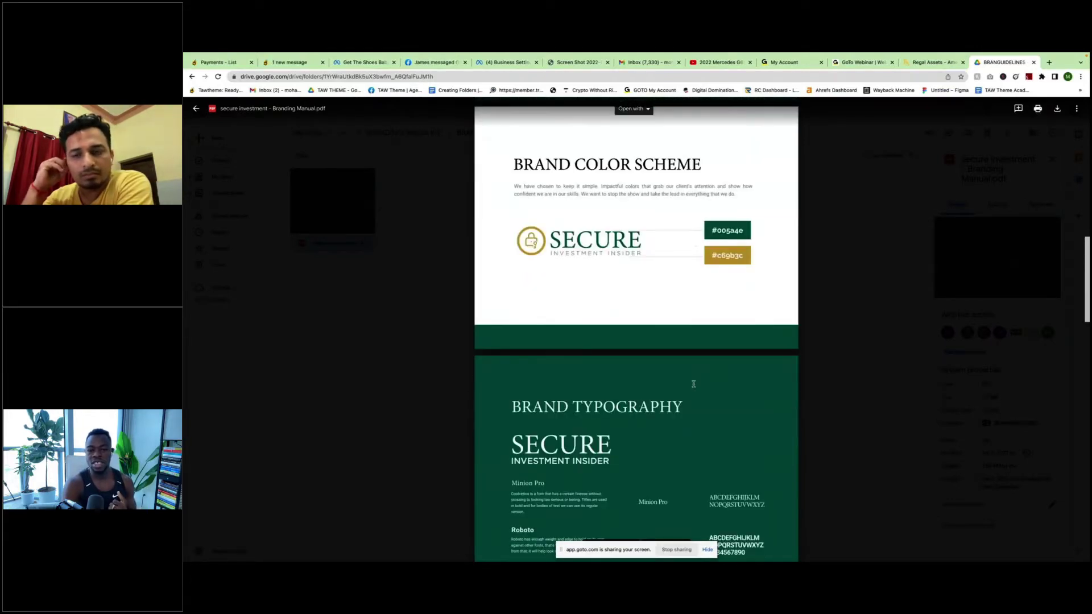
scroll(693, 384, "down", 15)
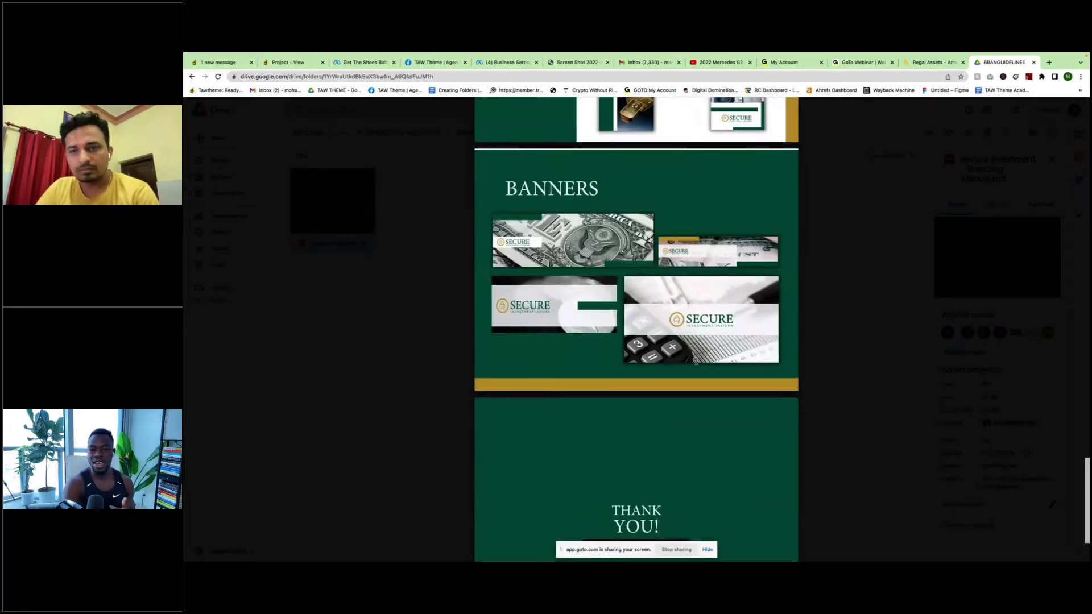
scroll(693, 384, "up", 20)
left_click(859, 300)
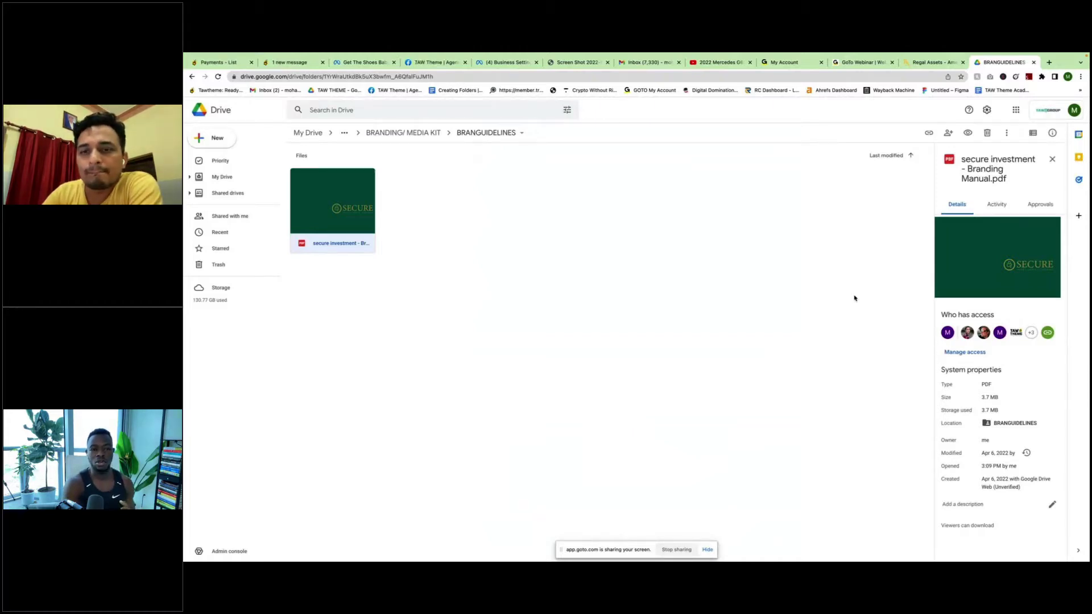
key("ctrl+Left")
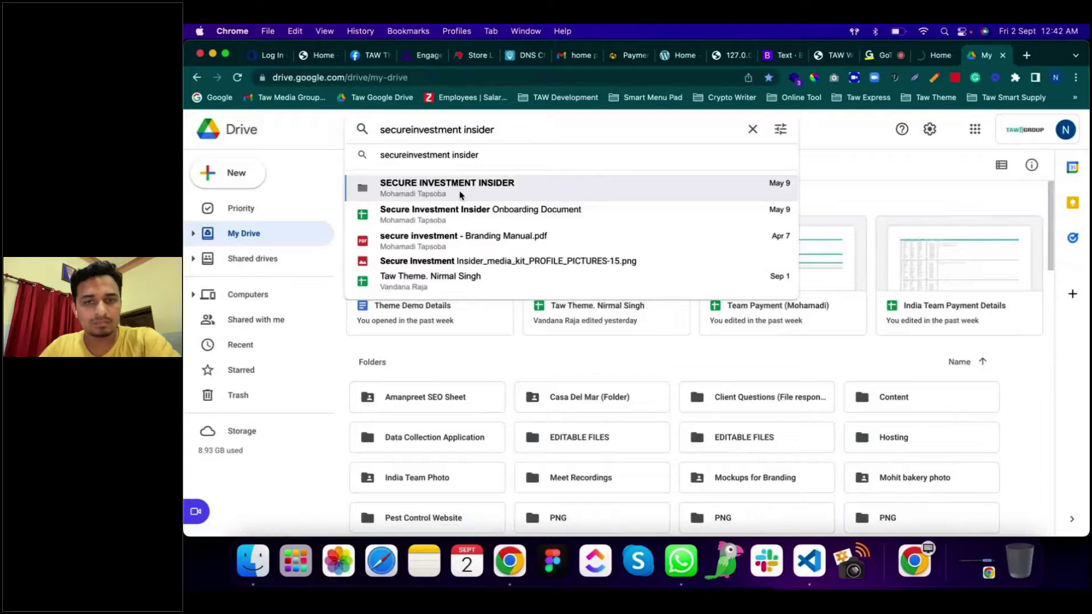
Step: Download the gold logo PNG from BRANDING/ MEDIA KIT > LOGO > PNG in the SECURE INVESTMENT INSIDER folder
left_click(460, 194)
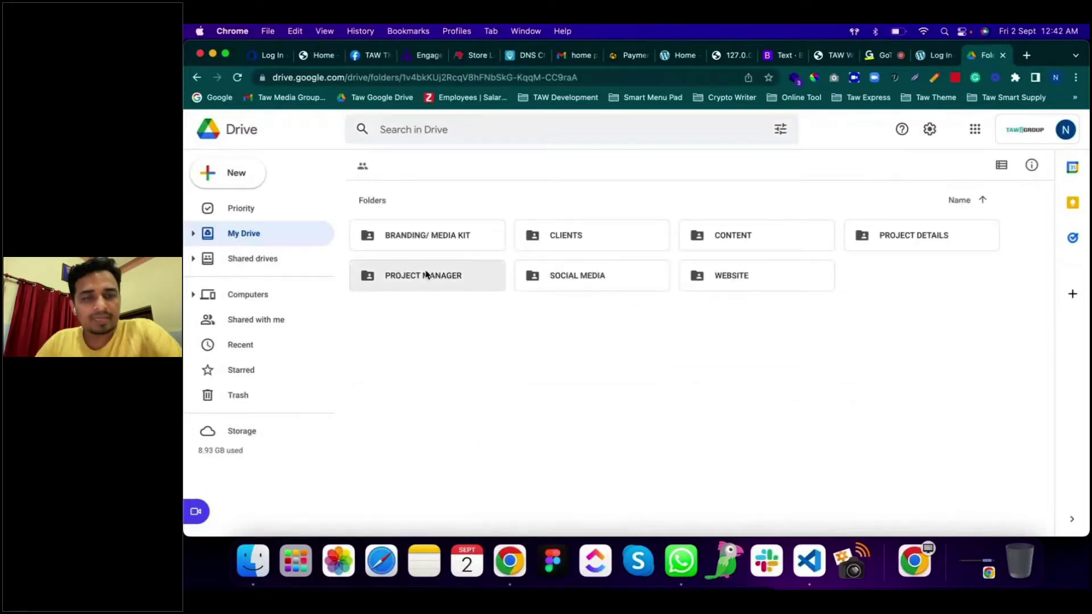
double_click(449, 234)
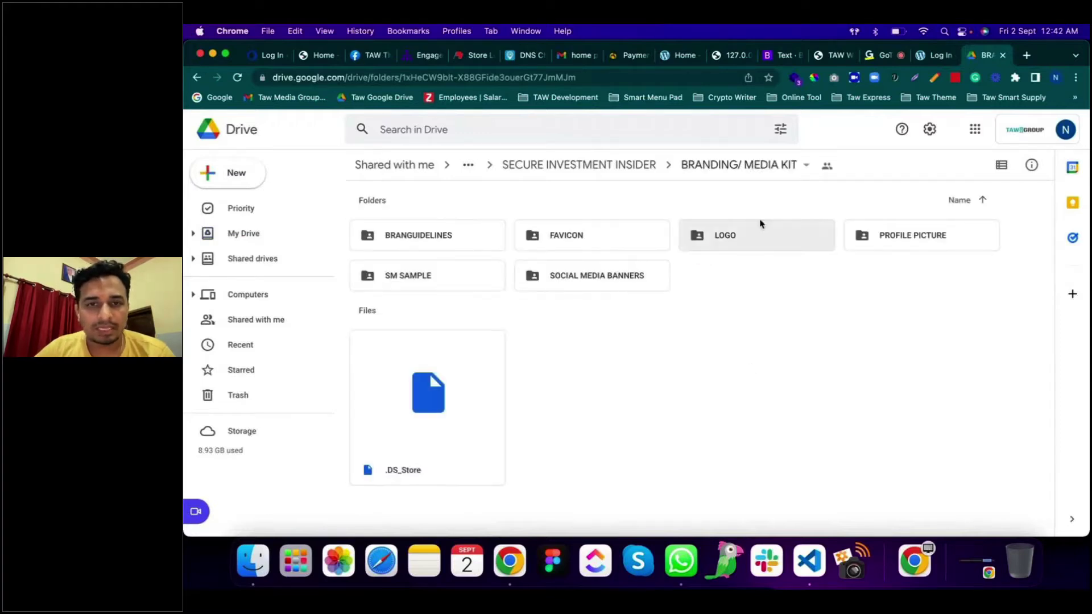
double_click(747, 238)
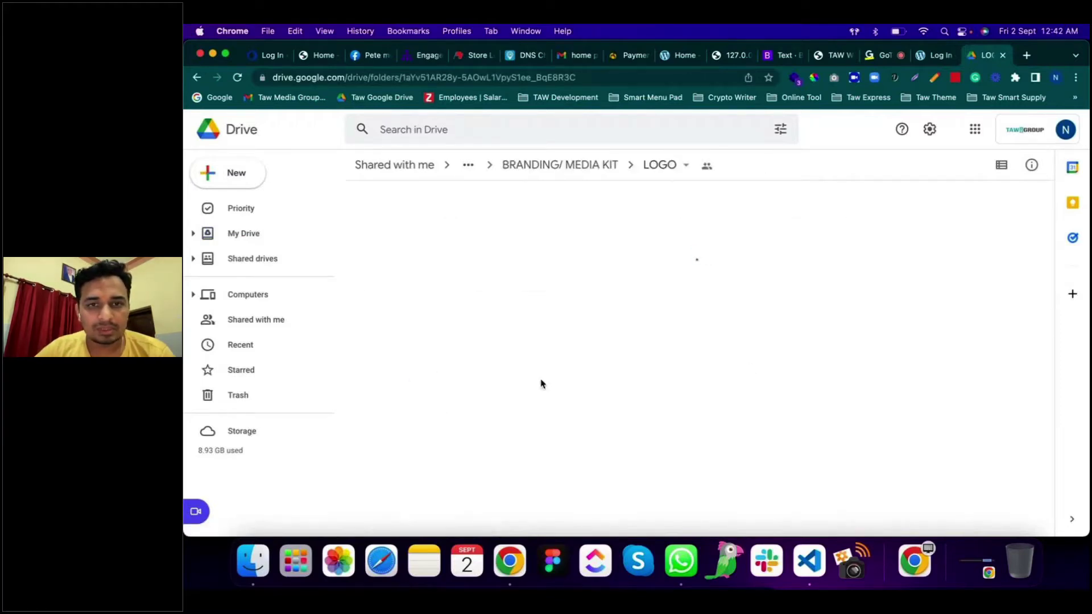
left_click(564, 238)
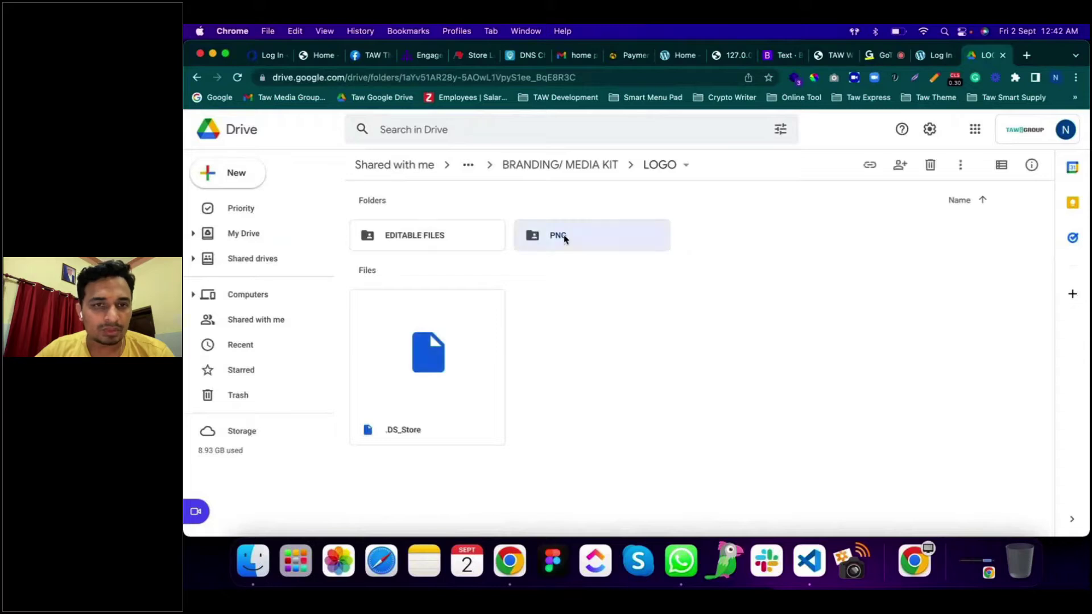
double_click(564, 238)
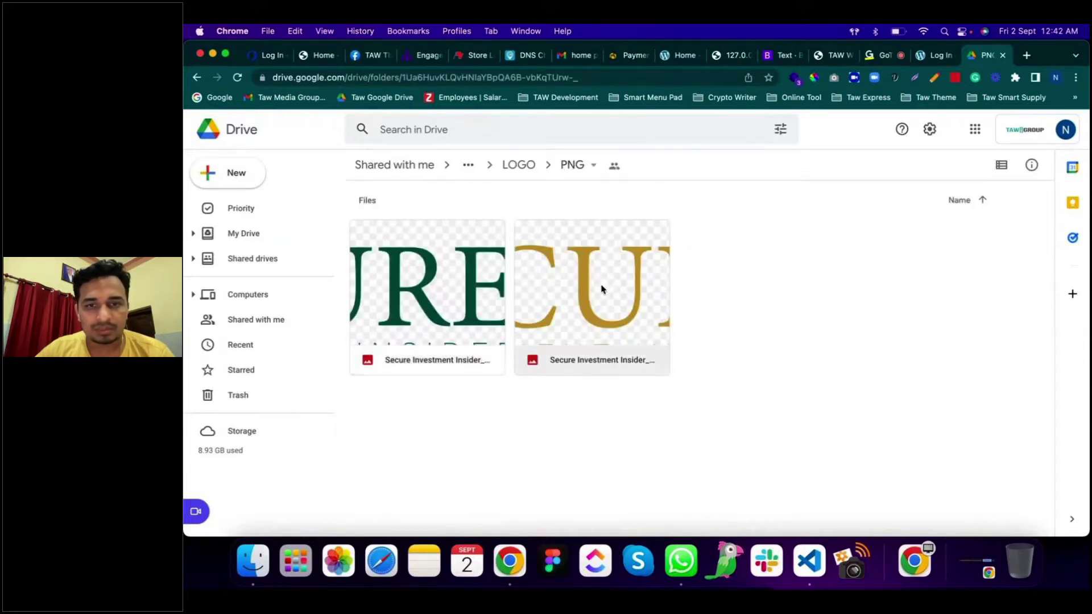
right_click(602, 288)
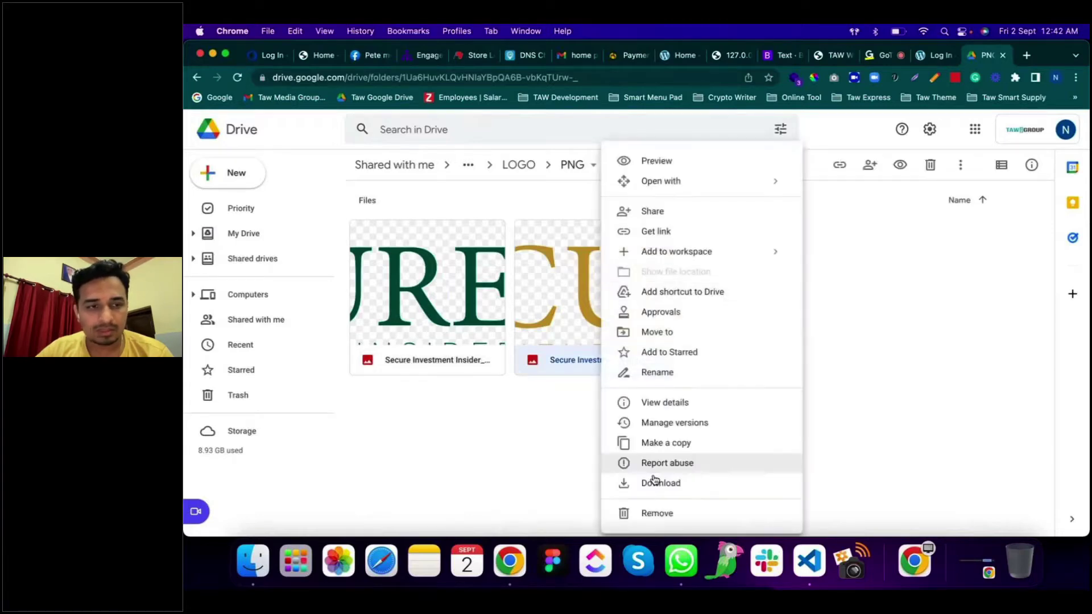
left_click(657, 482)
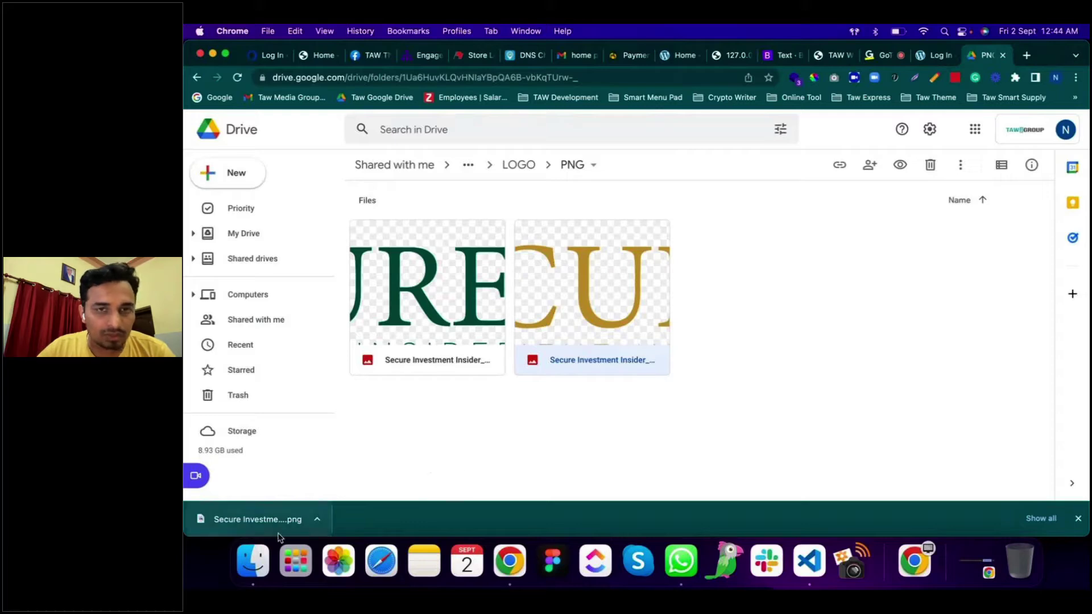
Step: Go back to the BRANDING/ MEDIA KIT folder and open secure investment - Branding Manual.pdf from BRANGUIDELINES
left_click(526, 166)
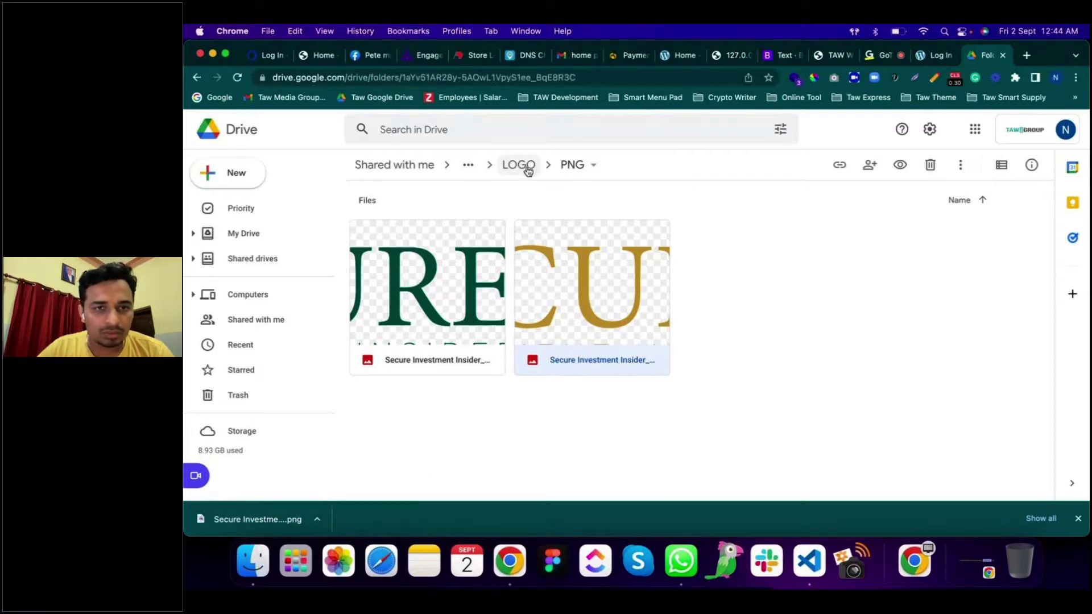
left_click(584, 167)
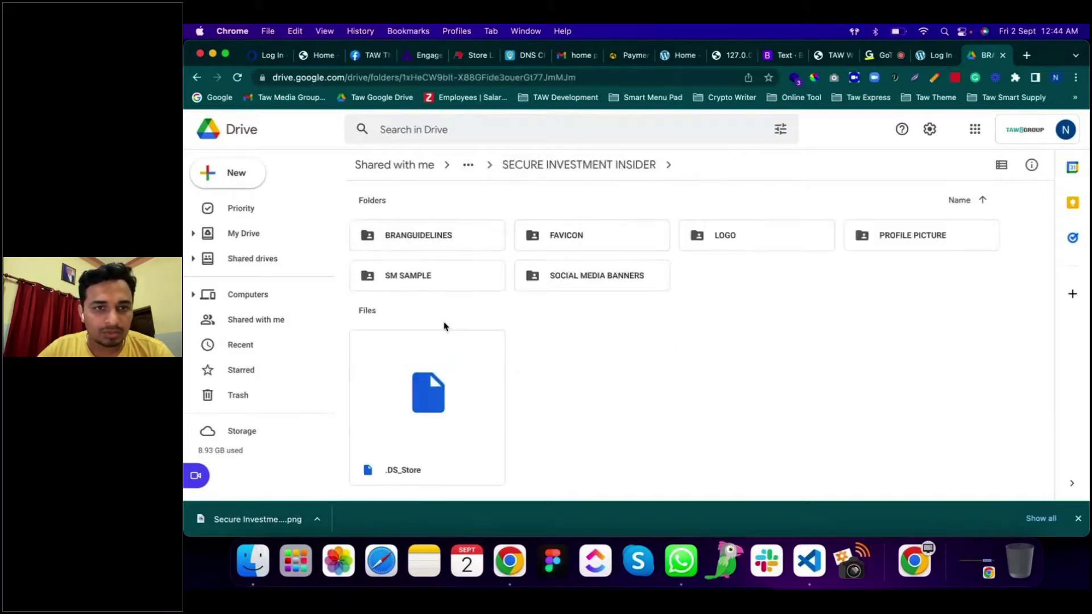
left_click(439, 243)
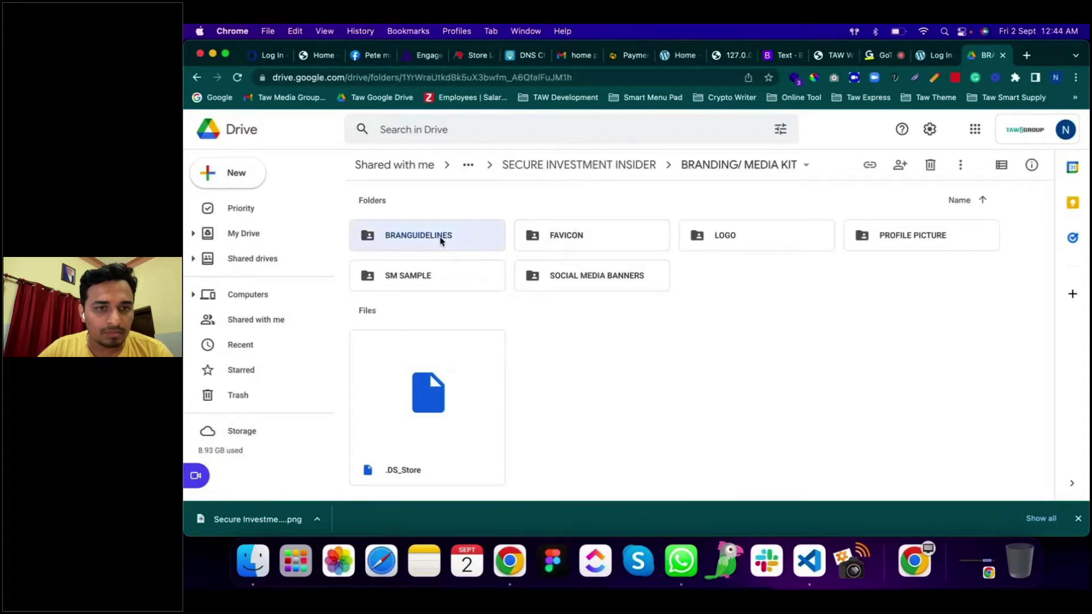
double_click(441, 241)
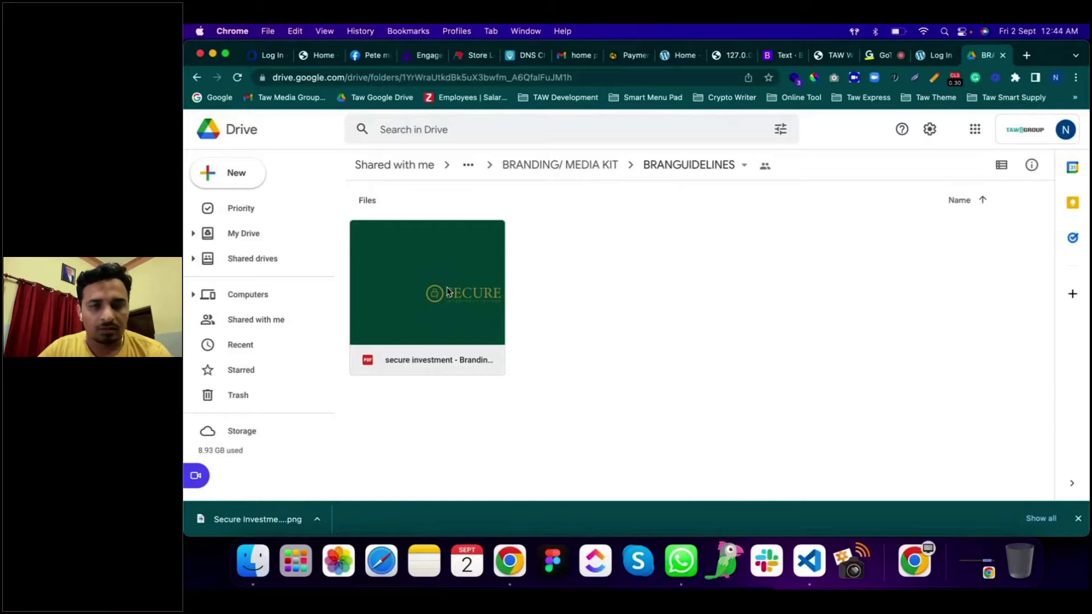
double_click(447, 291)
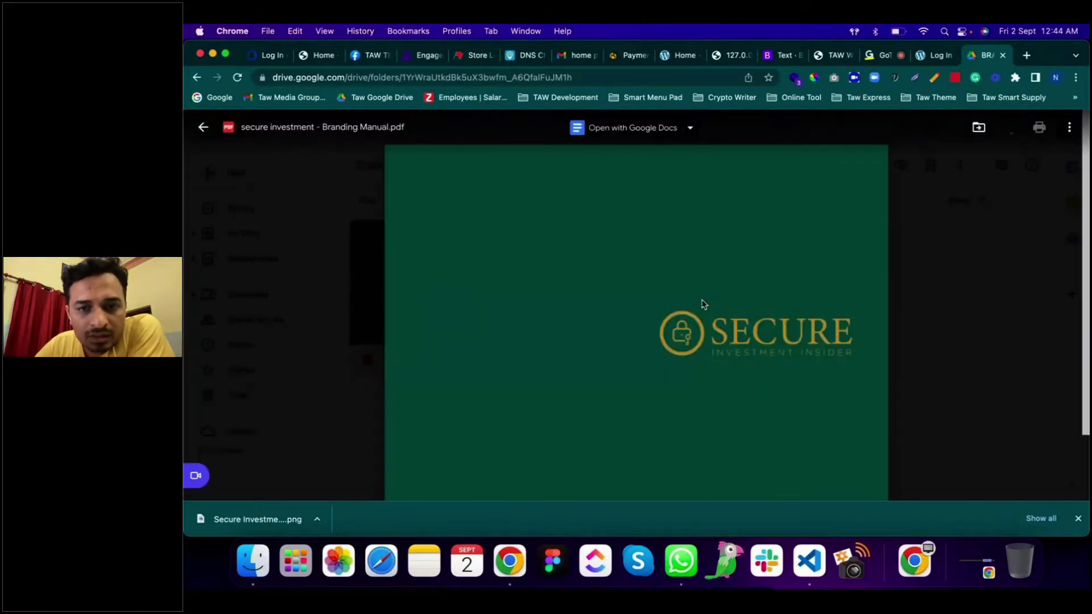
Step: Look through the branding manual's color scheme, typography and social media pages, returning to the Brand Color Scheme page
scroll(703, 304, "down", 7)
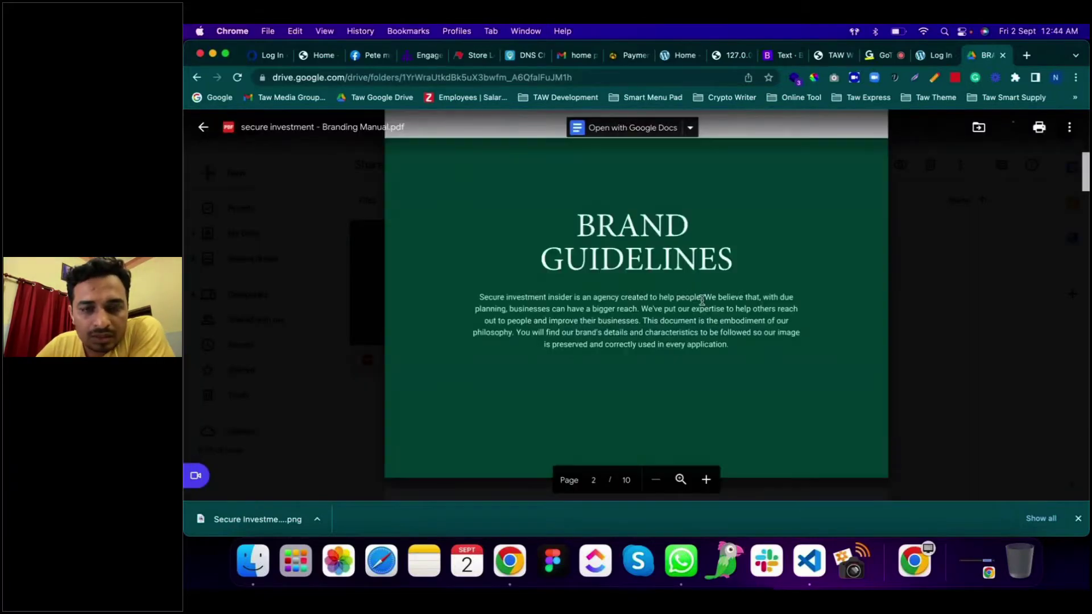
scroll(703, 300, "down", 10)
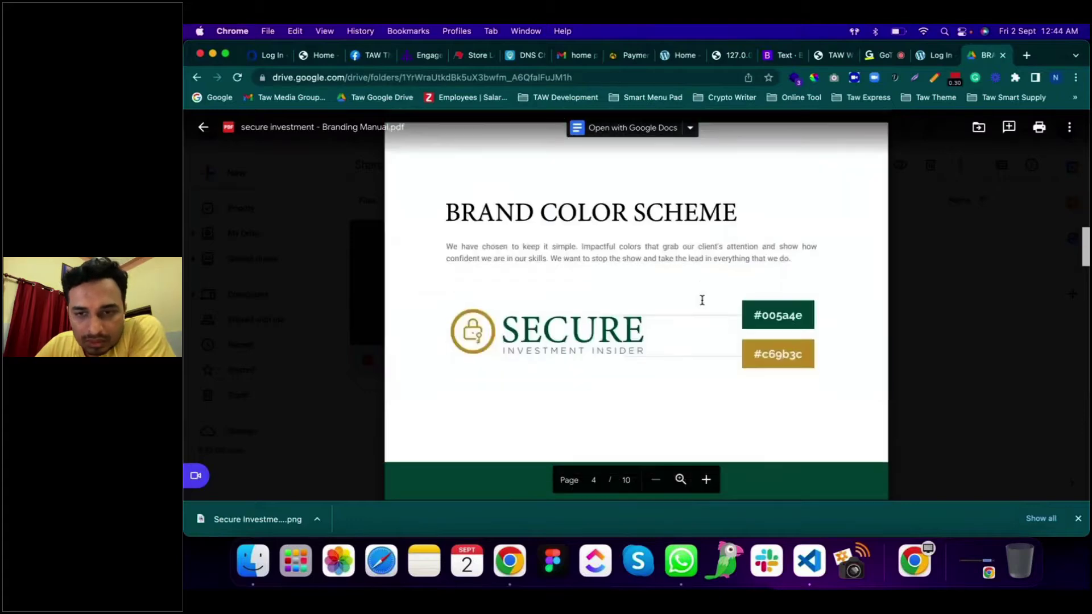
scroll(776, 329, "down", 6)
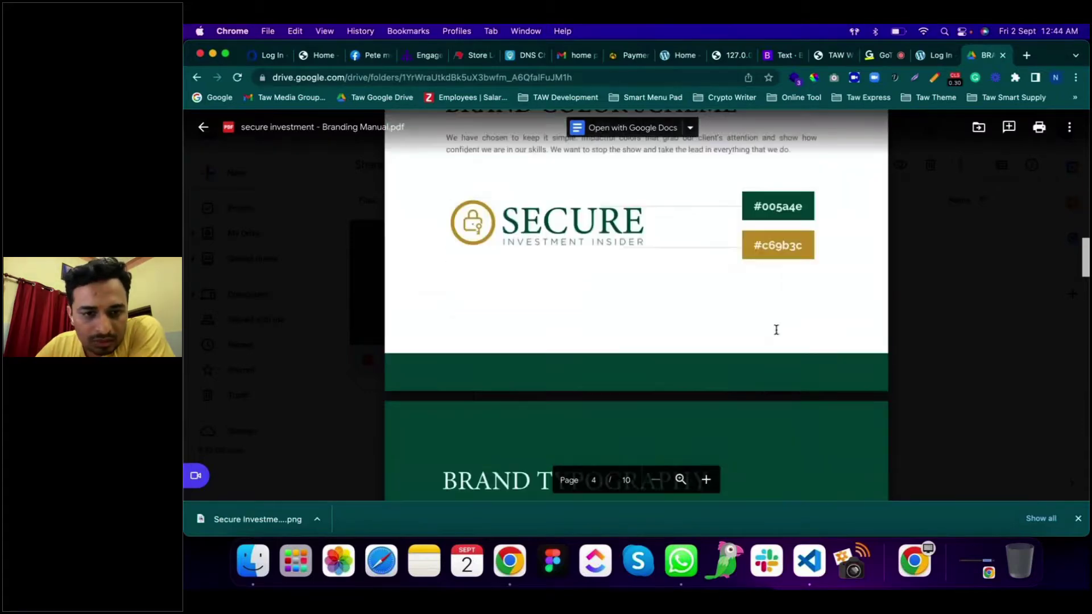
scroll(776, 330, "down", 5)
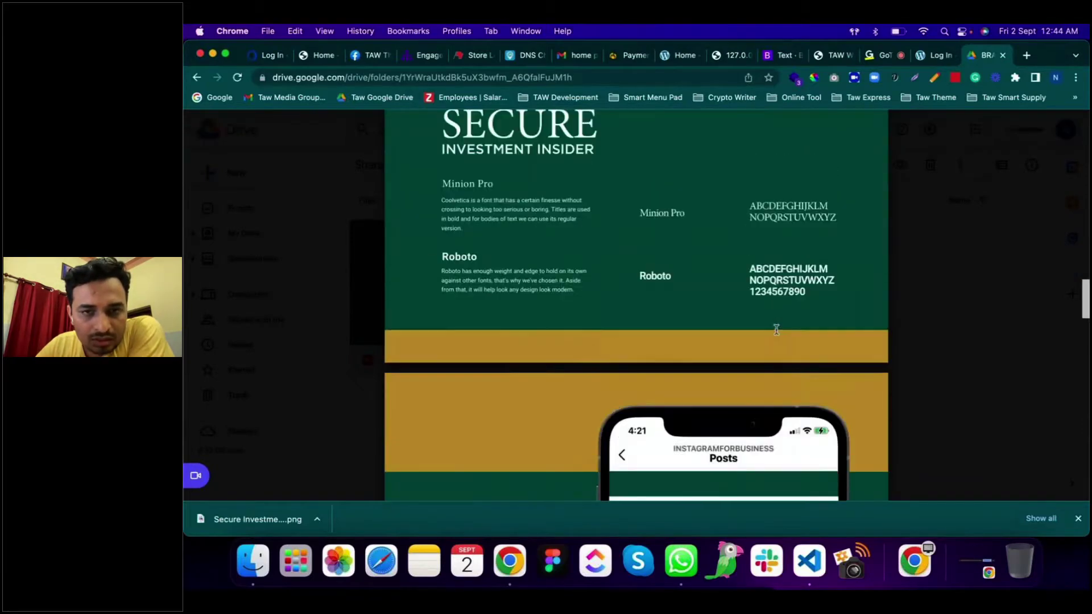
scroll(776, 330, "down", 20)
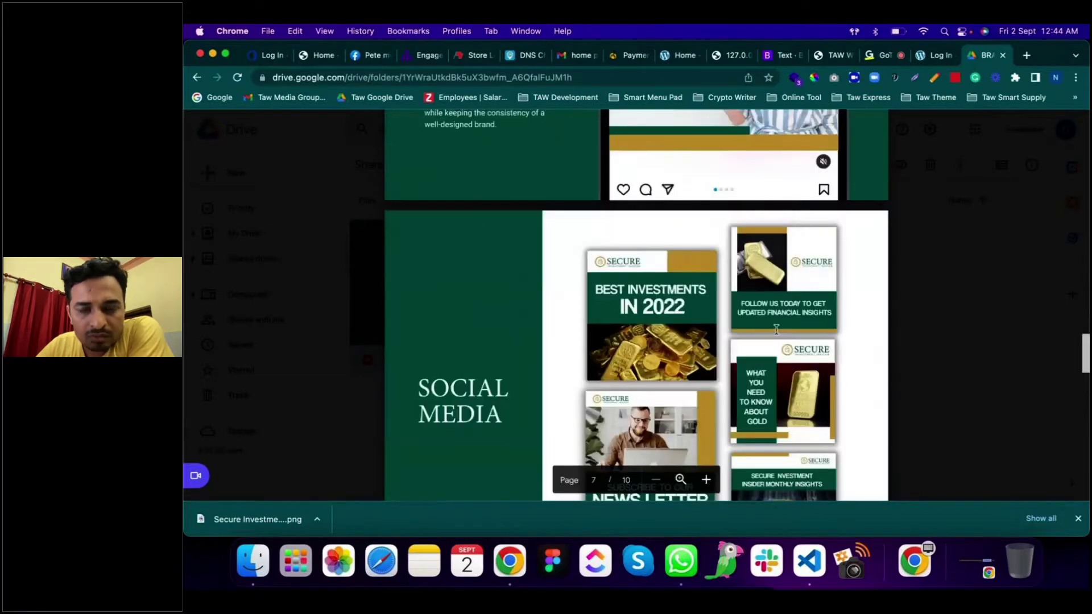
scroll(777, 320, "up", 20)
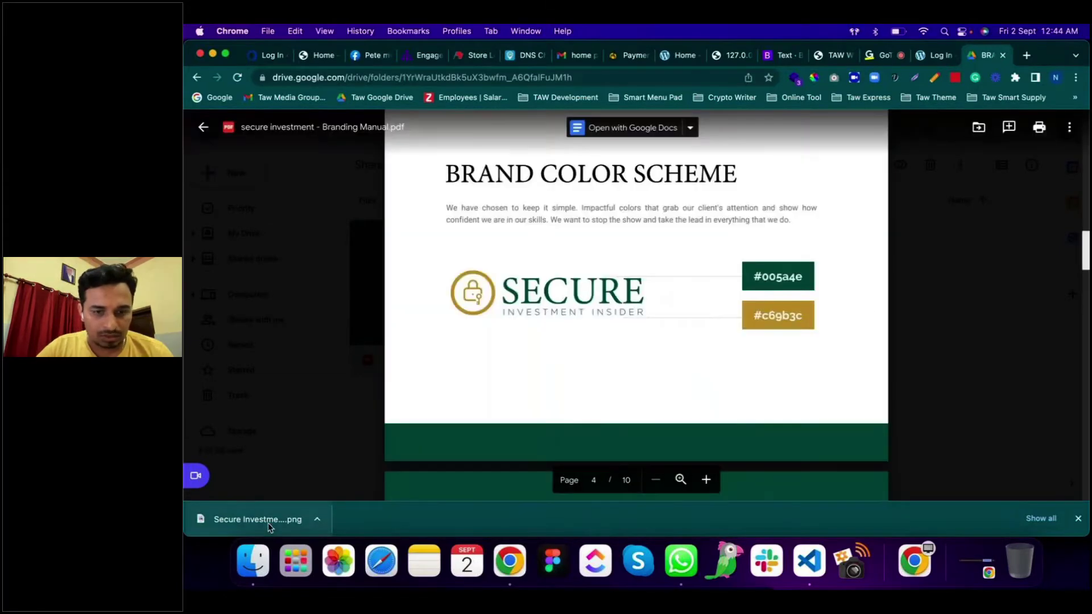
Step: Show the downloaded Secure Investment Insider logo PNG in its Desktop folder and reposition the Finder window
left_click(317, 521)
left_click(353, 503)
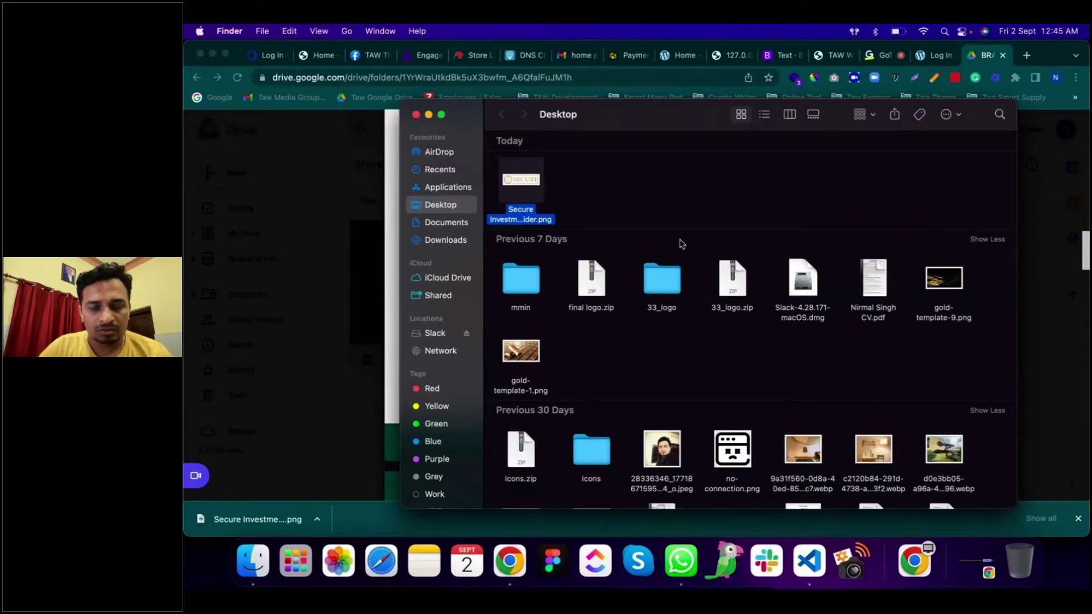
left_click_drag(653, 118, 613, 105)
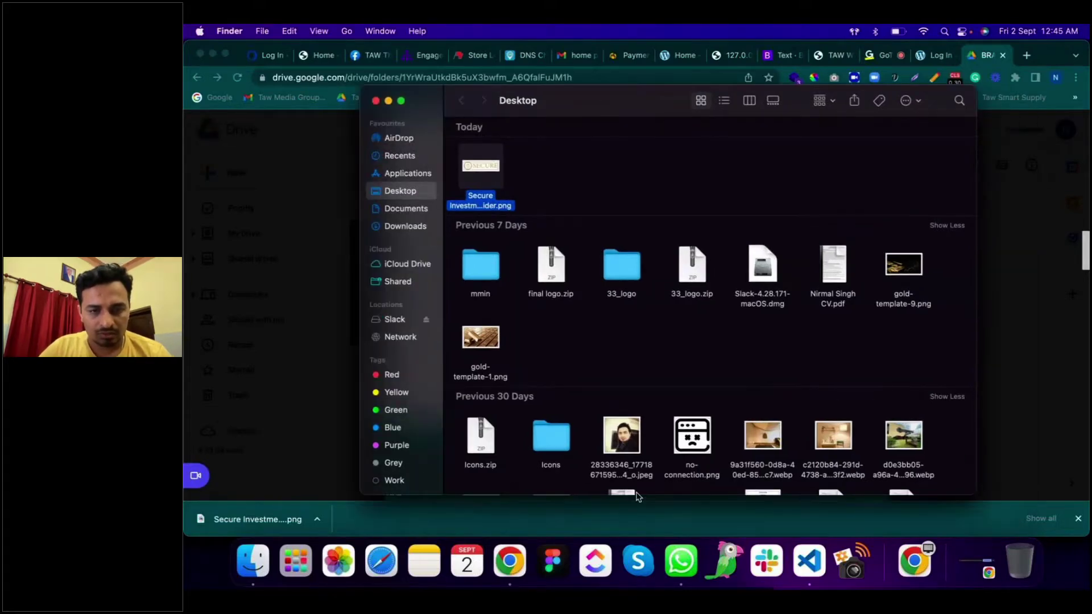
Step: Switch to Figma and place the downloaded logo on Page 1 of Admin Panel Design, clear of the Add Property frame
left_click(553, 562)
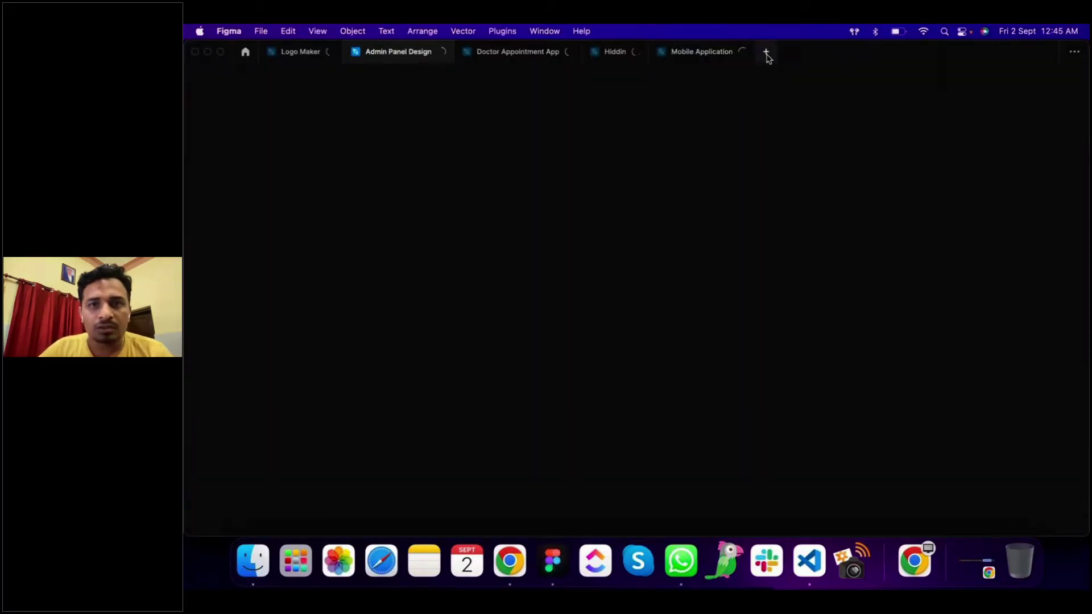
left_click(766, 51)
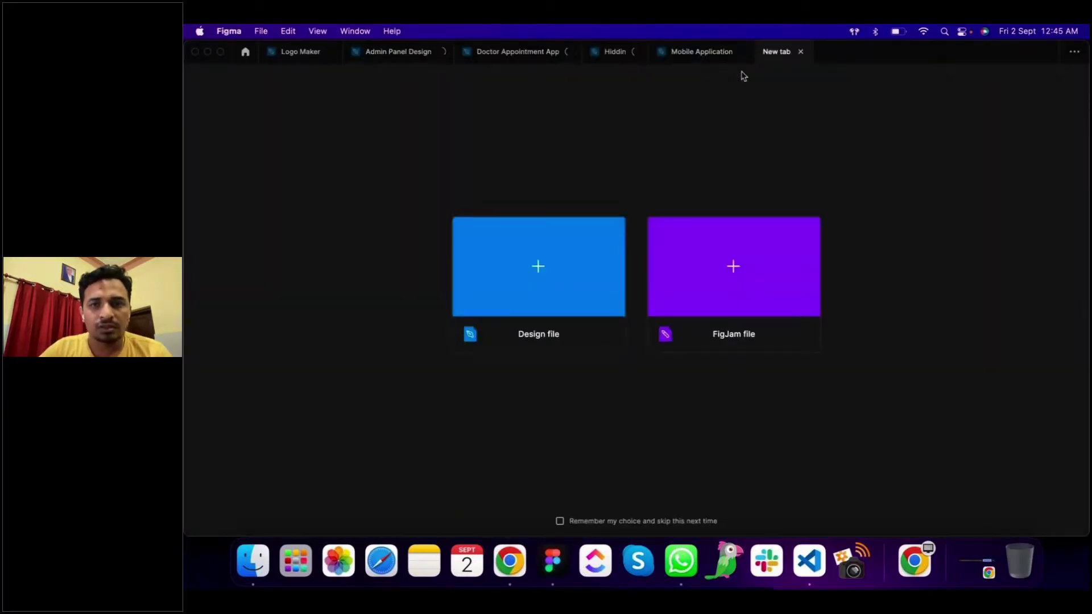
key("super+w")
left_click(413, 257)
scroll(412, 257, "left", 5)
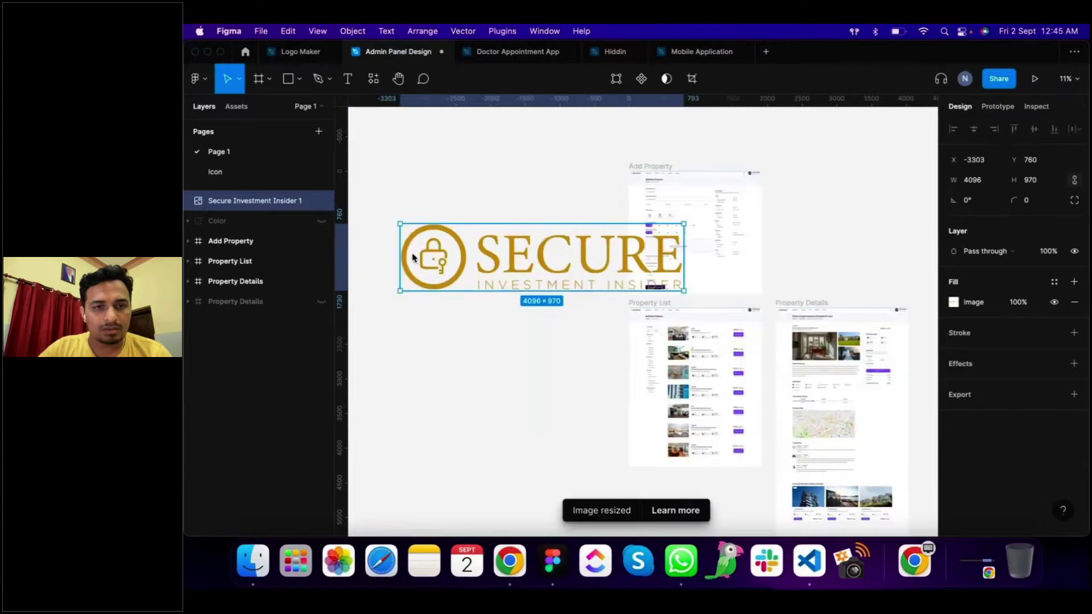
left_click_drag(459, 254, 394, 245)
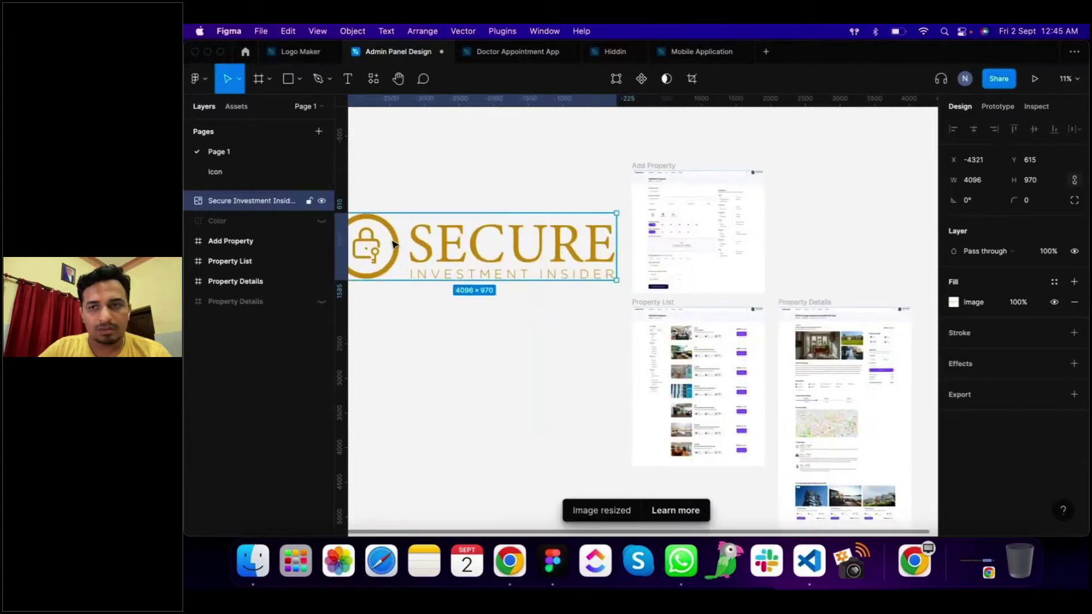
scroll(394, 244, "left", 3)
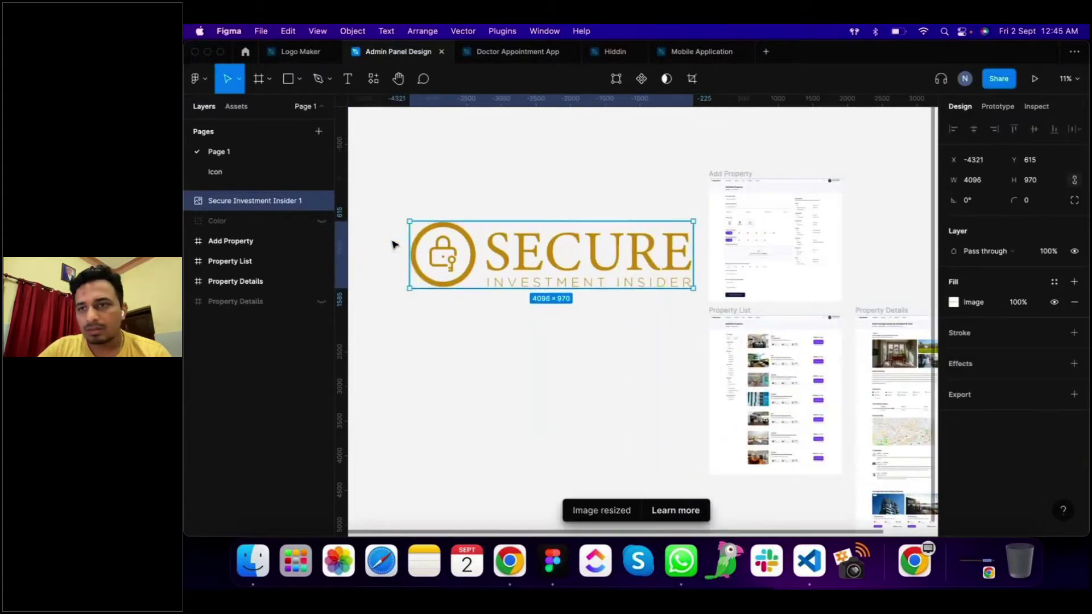
Step: Set the logo's height to 100 with its proportions kept
left_click(1036, 183)
type("100")
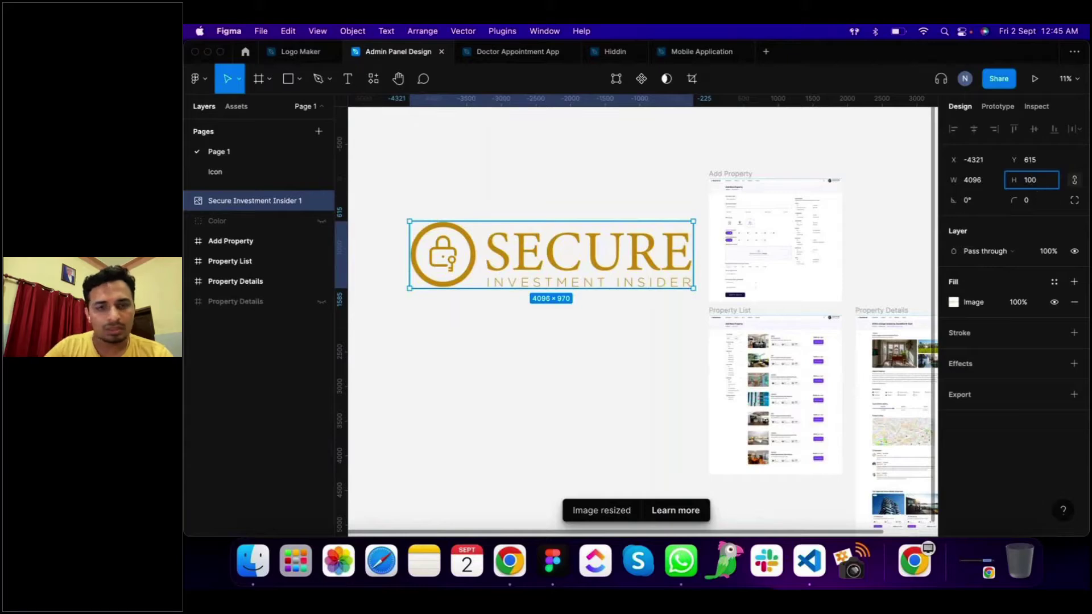
key("Tab")
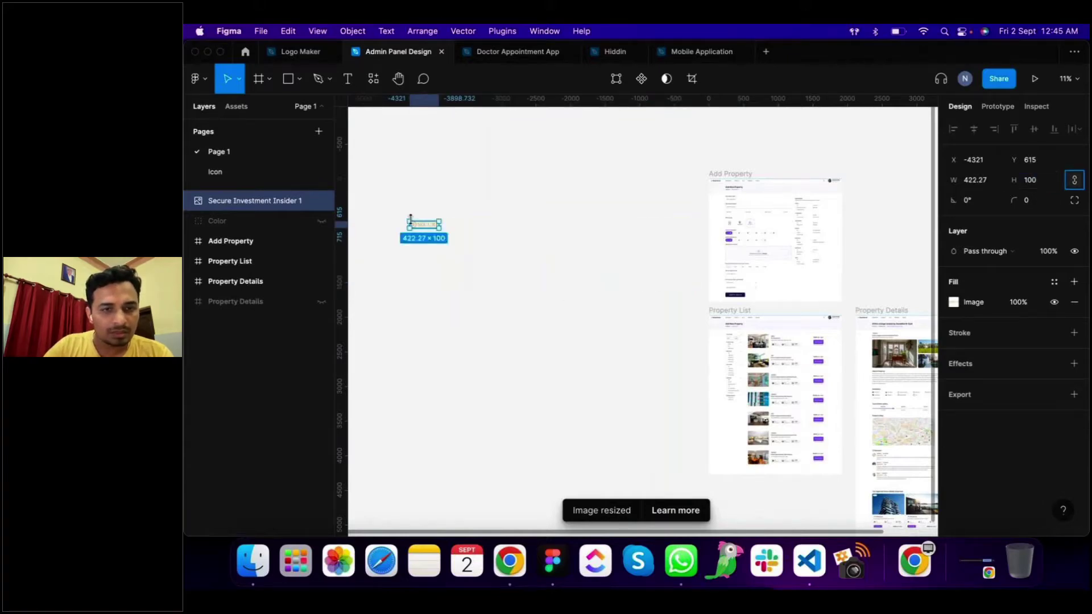
scroll(410, 217, "up", 5)
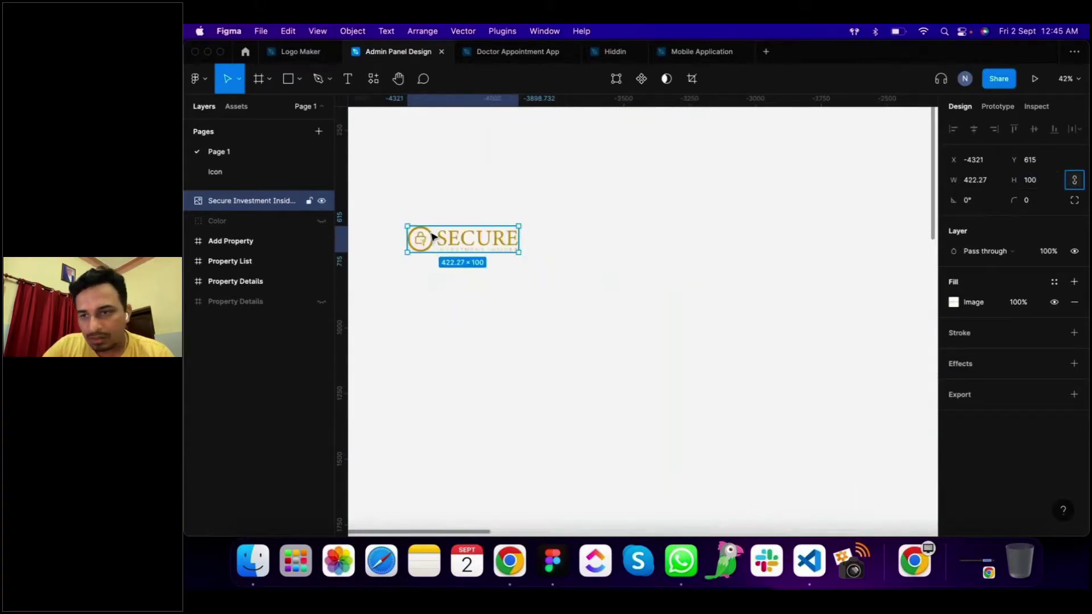
Step: Export the resized logo at 1x as a PNG to the Desktop under the name Secure Investment Insider.png
left_click(986, 401)
left_click(1044, 441)
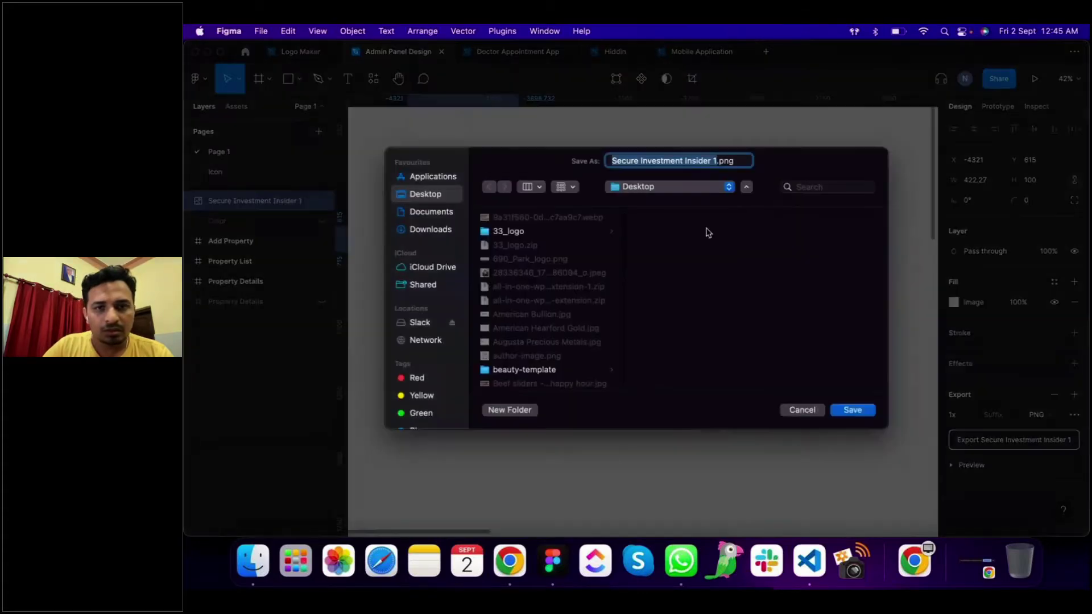
key("Right")
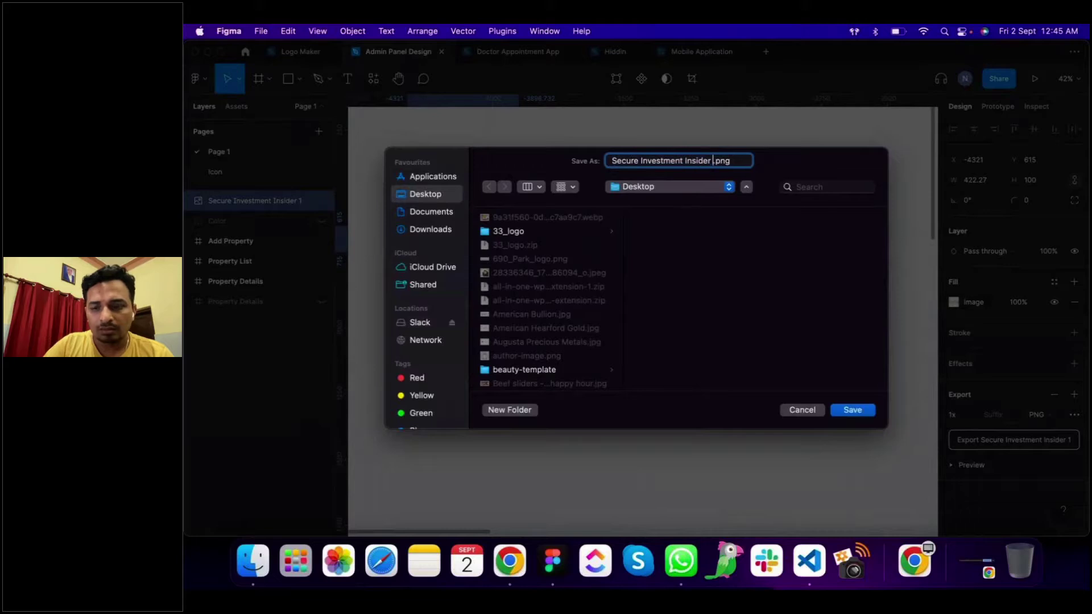
key("BackSpace")
key("BackSpace")
key("Return")
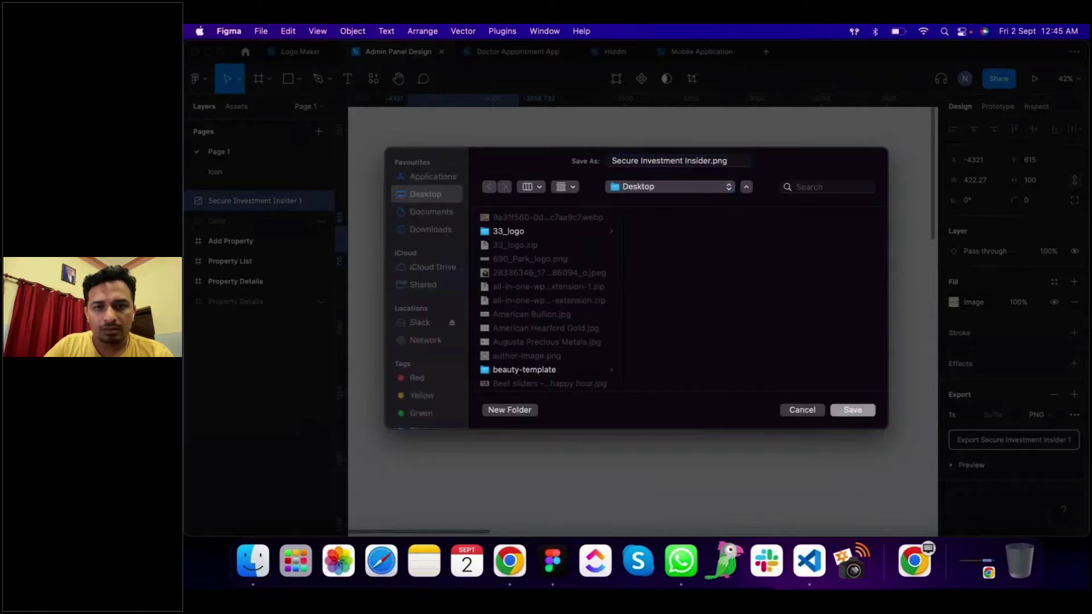
left_click(674, 353)
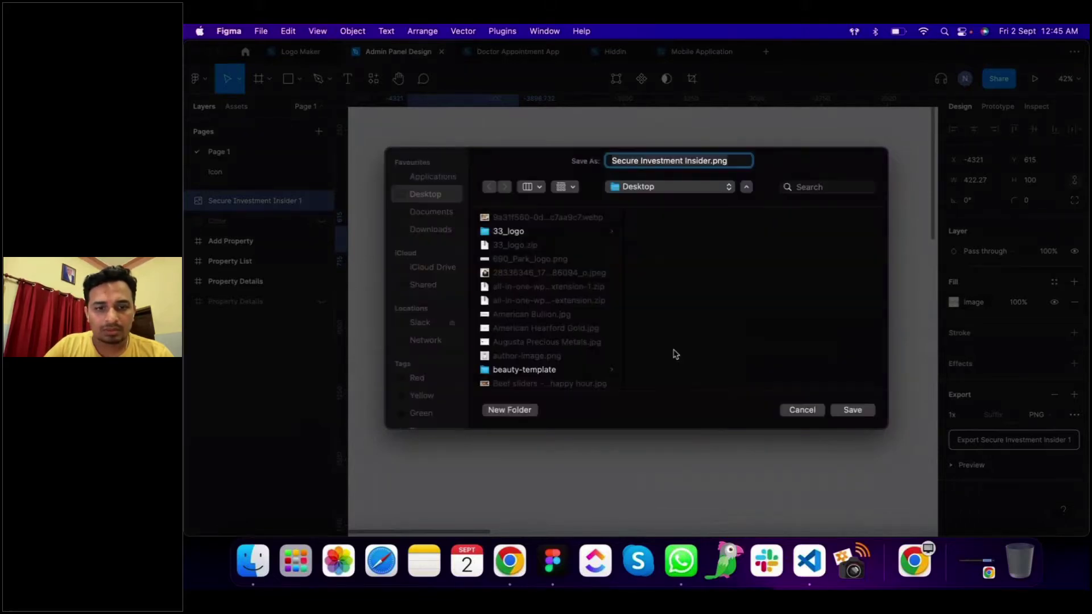
Step: Return to the branding manual in Chrome, examine its typography, brand uses, social media and stories pages, and close the preview
left_click(509, 561)
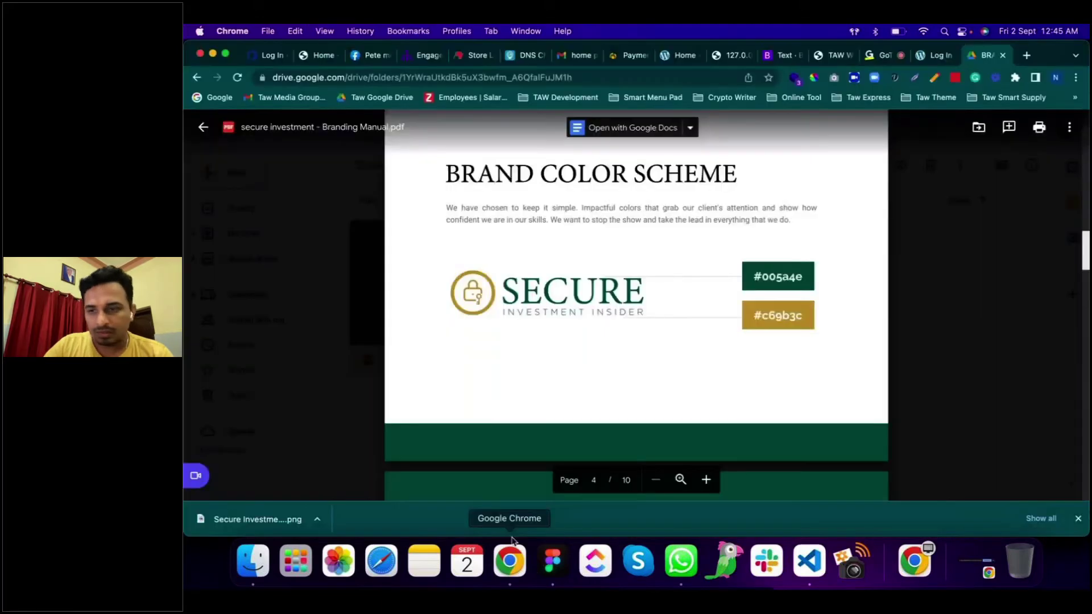
left_click(1077, 518)
scroll(738, 428, "down", 10)
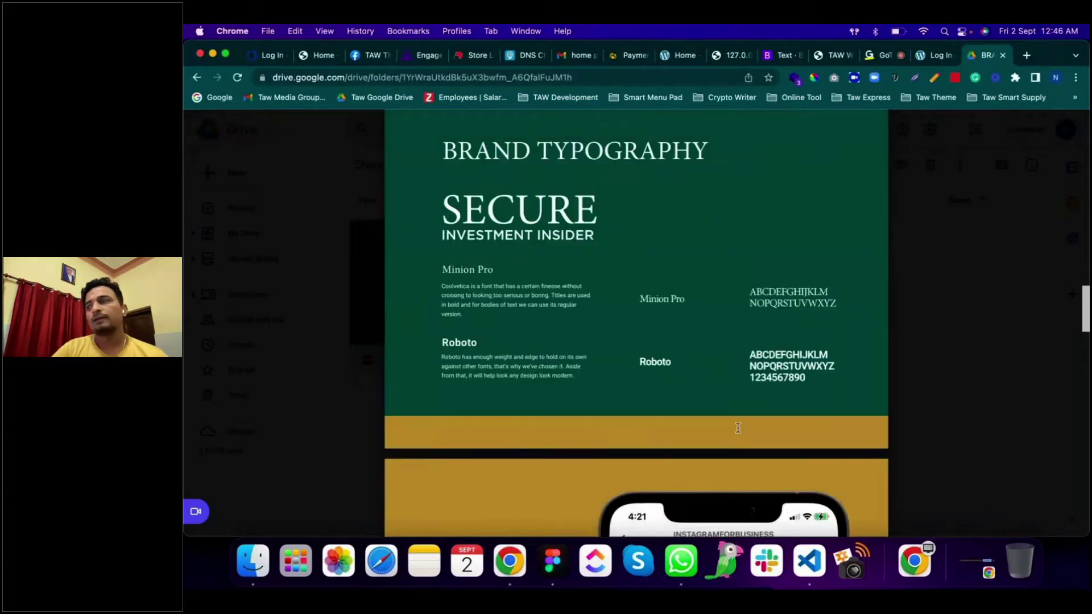
scroll(737, 429, "down", 15)
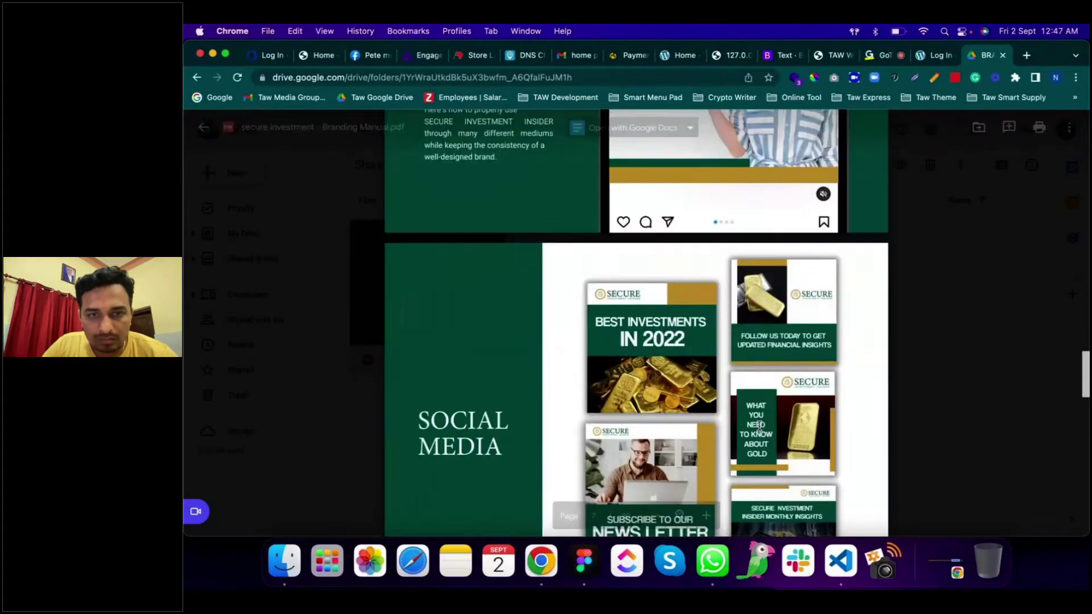
scroll(759, 428, "down", 5)
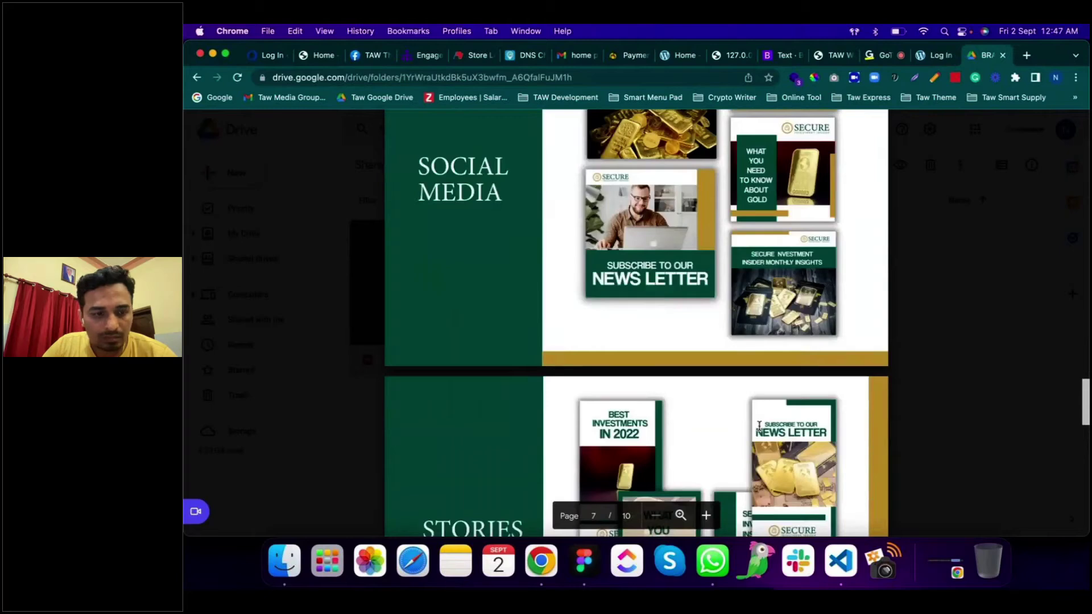
scroll(759, 427, "down", 15)
scroll(759, 426, "up", 20)
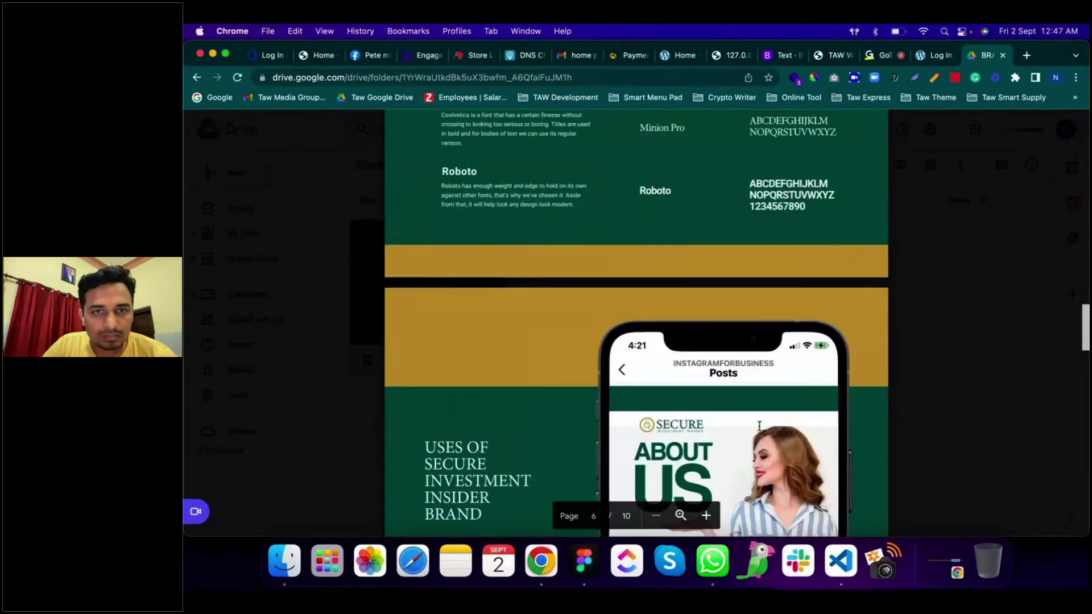
key("Escape")
Step: Download the favicon image from the SECURE INVESTMENT INSIDER project's FAVICON > PNG folder to the Desktop
left_click(585, 163)
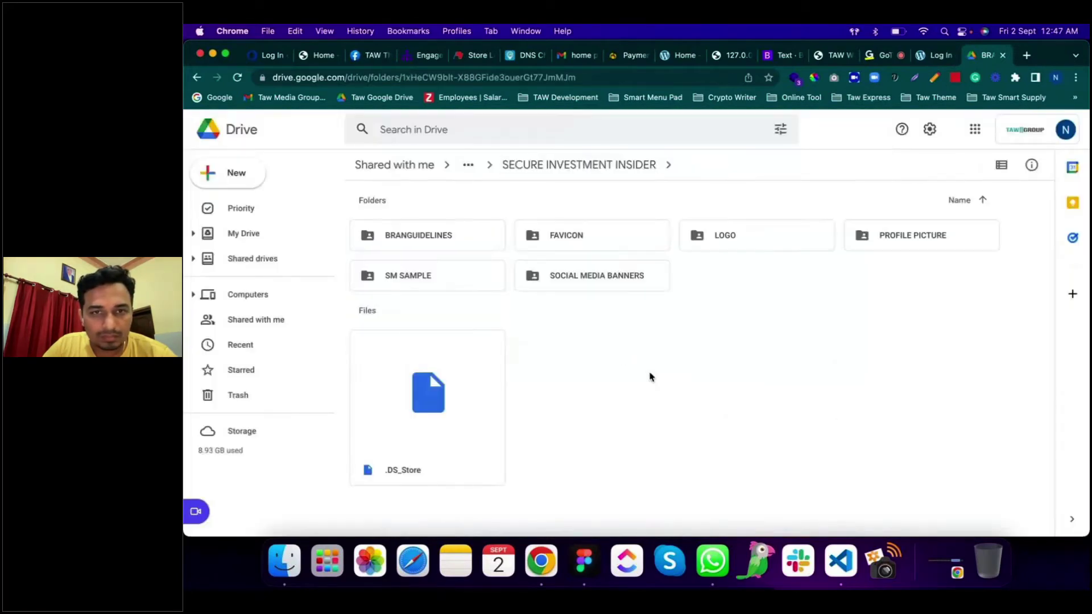
double_click(586, 236)
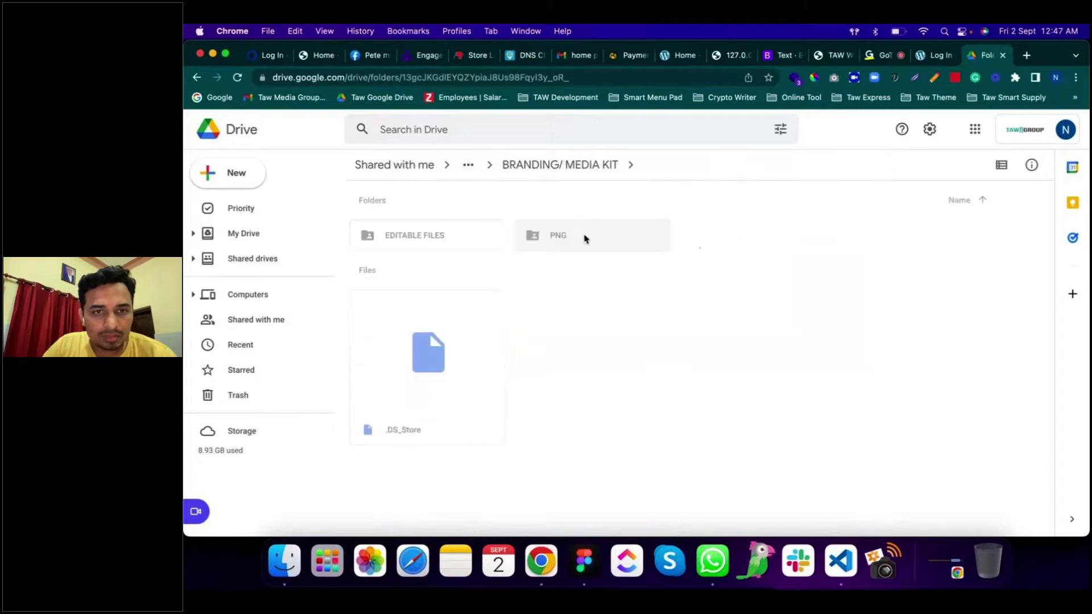
double_click(586, 237)
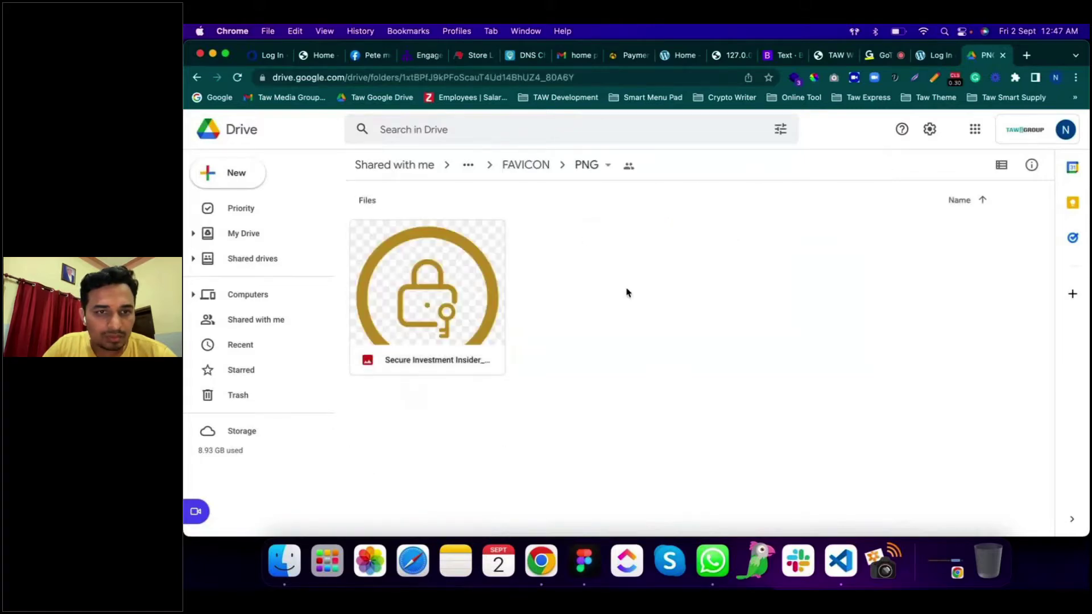
right_click(461, 282)
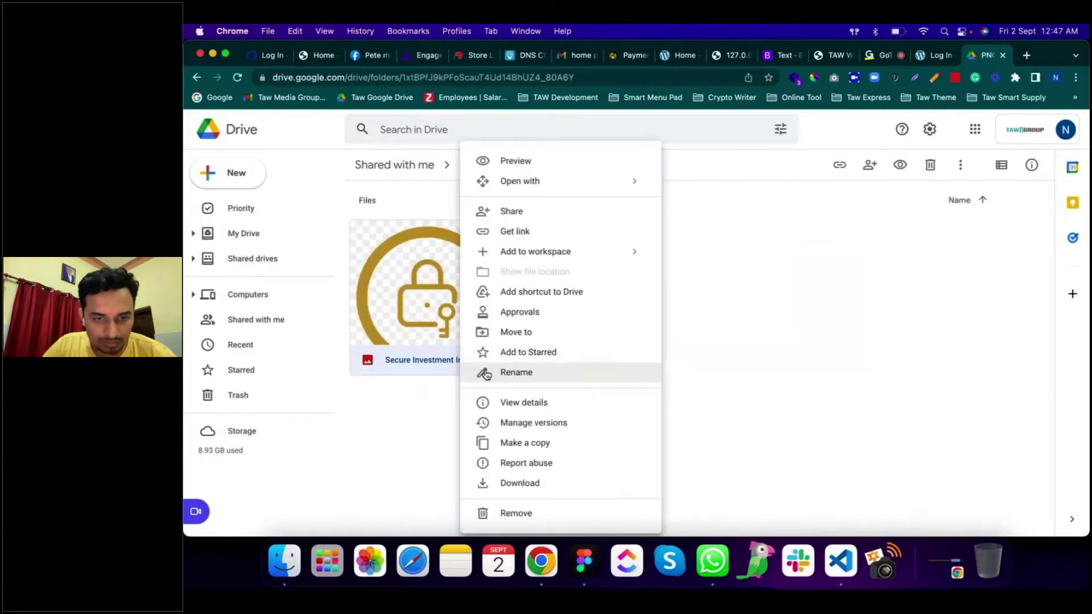
left_click(534, 491)
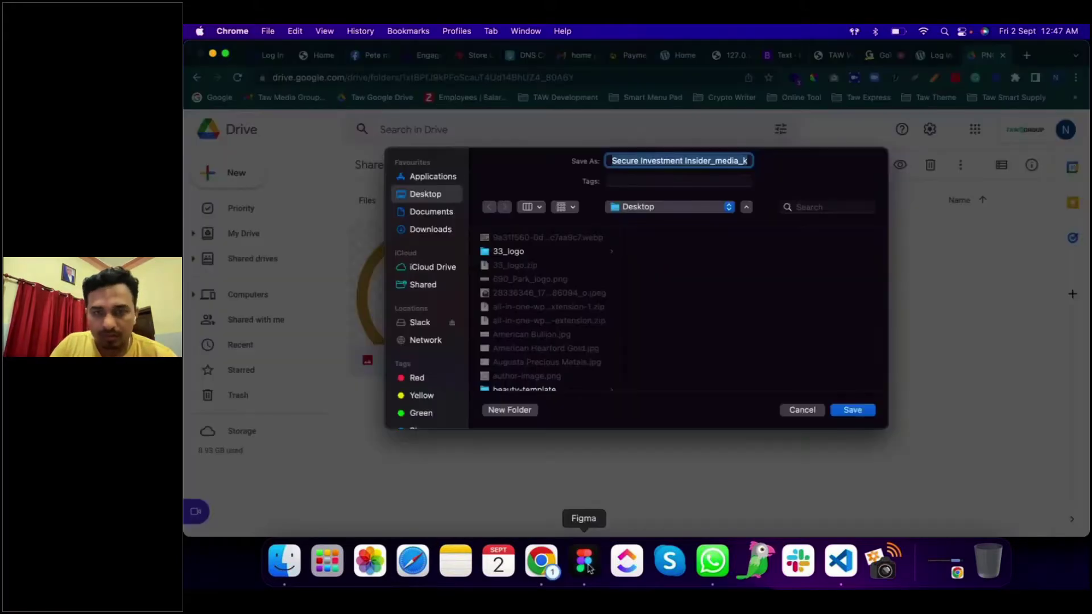
key("Return")
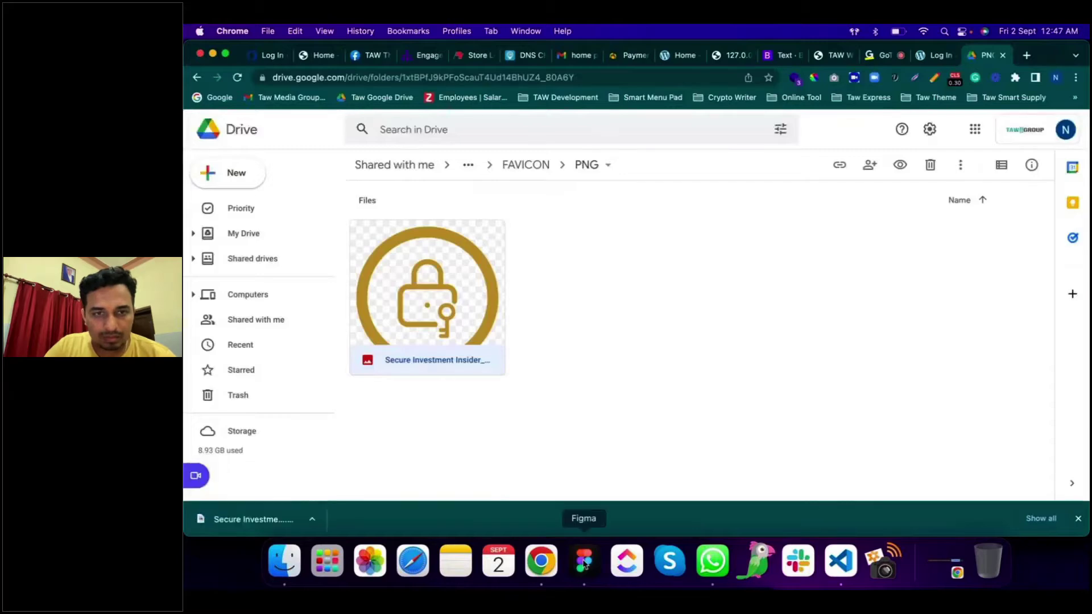
Step: Switch to Figma and place the downloaded favicon on Page 1 of Admin Panel Design
left_click(583, 560)
key("super+Tab")
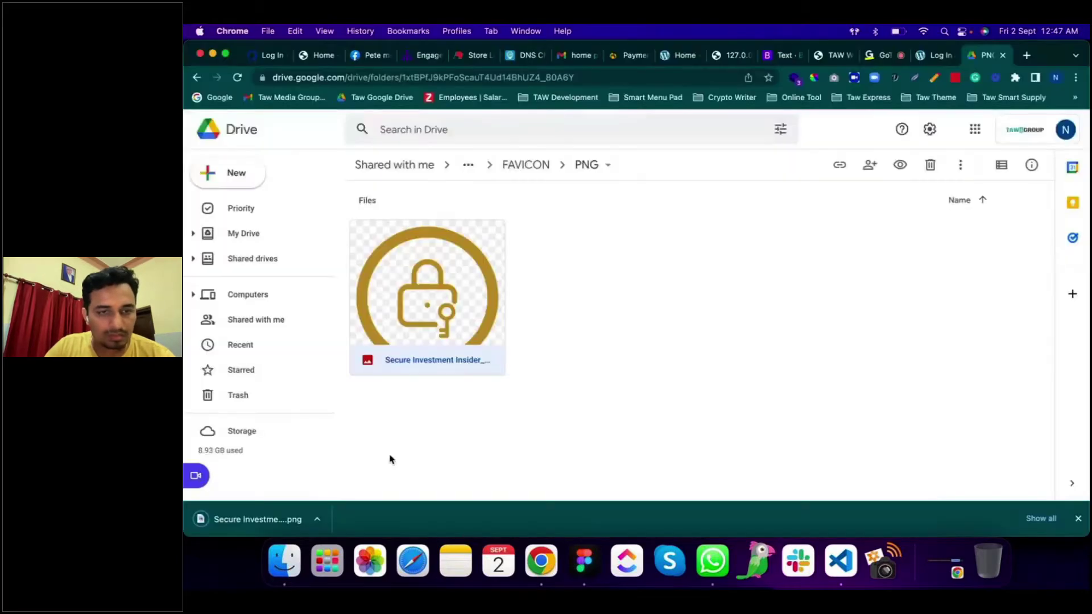
left_click_drag(292, 509, 524, 337)
key("super+Tab")
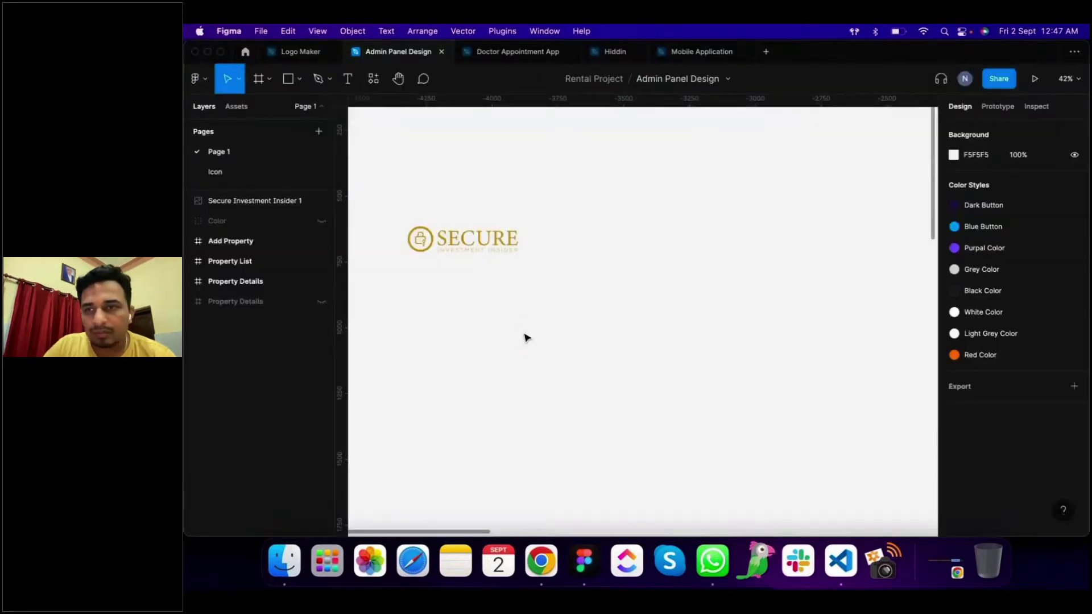
Step: Unlock the favicon's proportions and set its width and height to 100 each
left_click(982, 181)
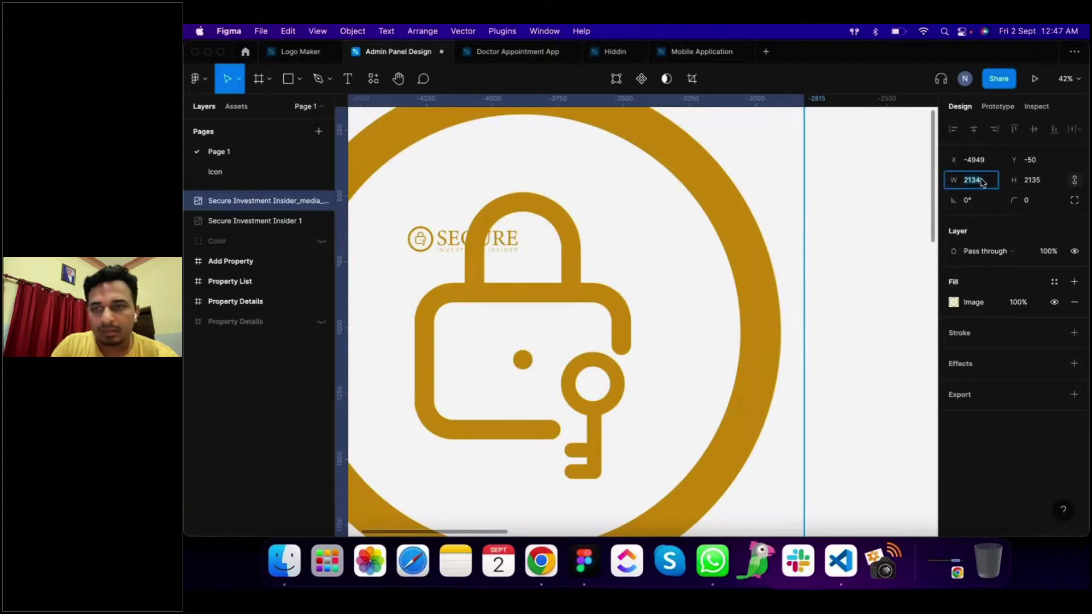
type("100")
key("Tab")
type("1")
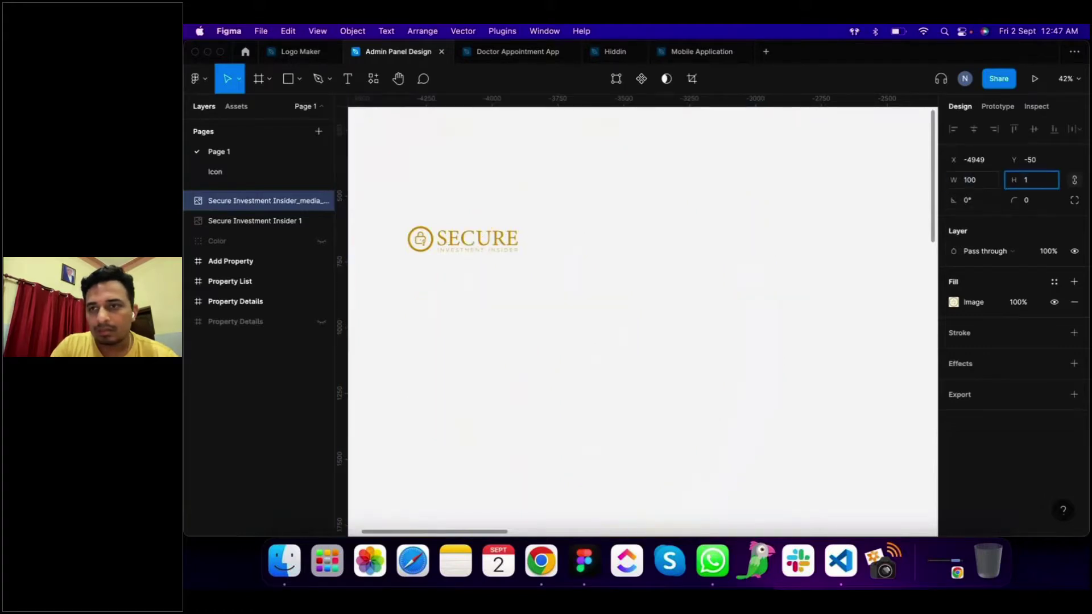
key("Return")
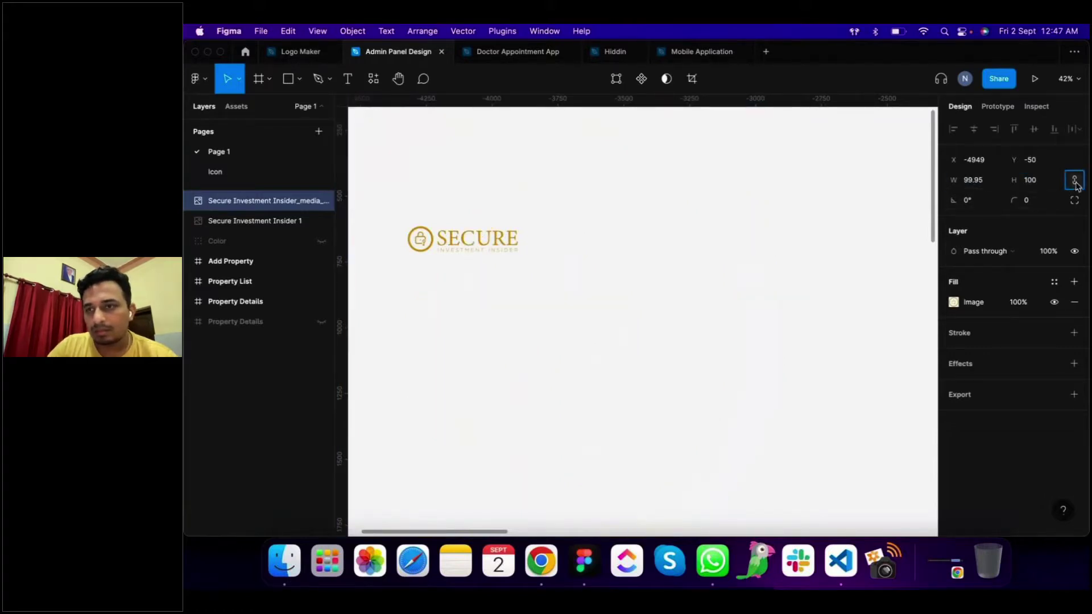
left_click(1053, 186)
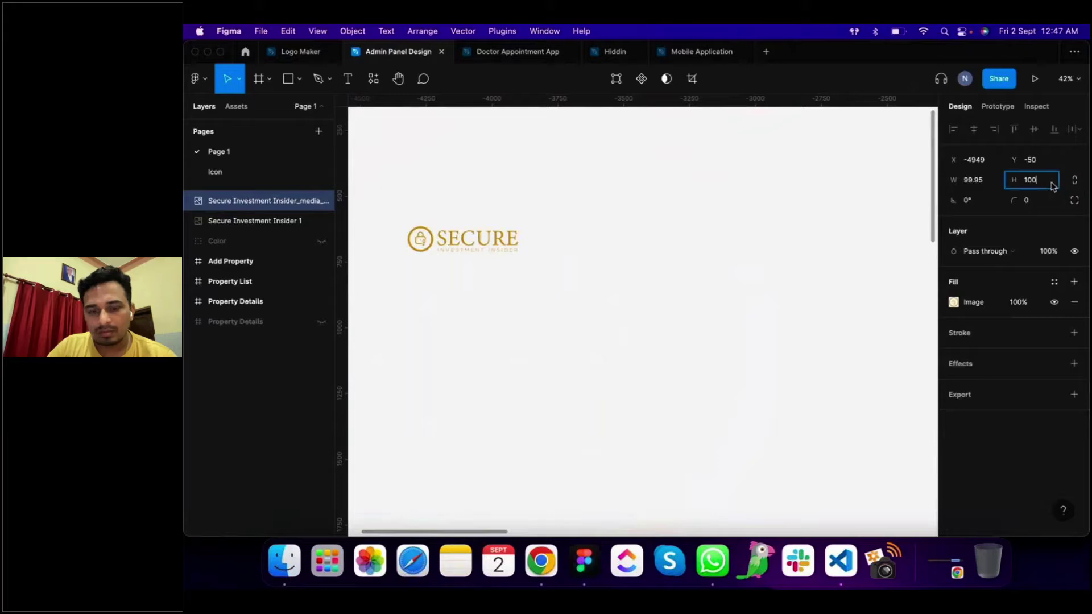
left_click(995, 183)
type("100")
key("Tab")
left_click(661, 346)
scroll(660, 346, "down", 3)
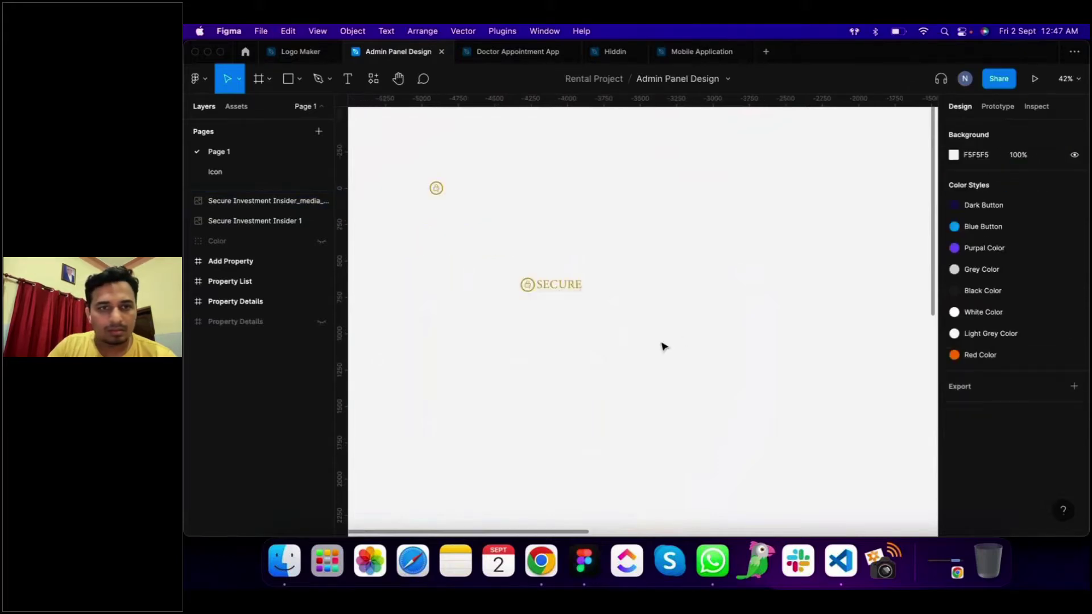
Step: Export the resized favicon at 1x as a PNG to the Desktop, keeping the name Secure Investment Insider_media_kit_FAVICON-16 1.png
left_click_drag(401, 185, 493, 212)
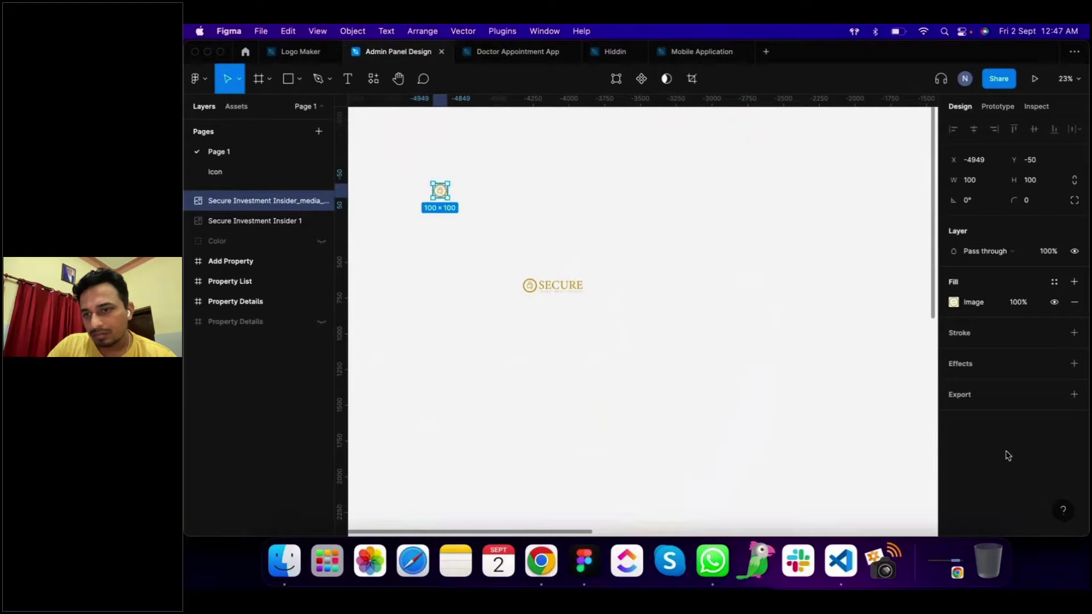
left_click(1073, 394)
left_click(1044, 447)
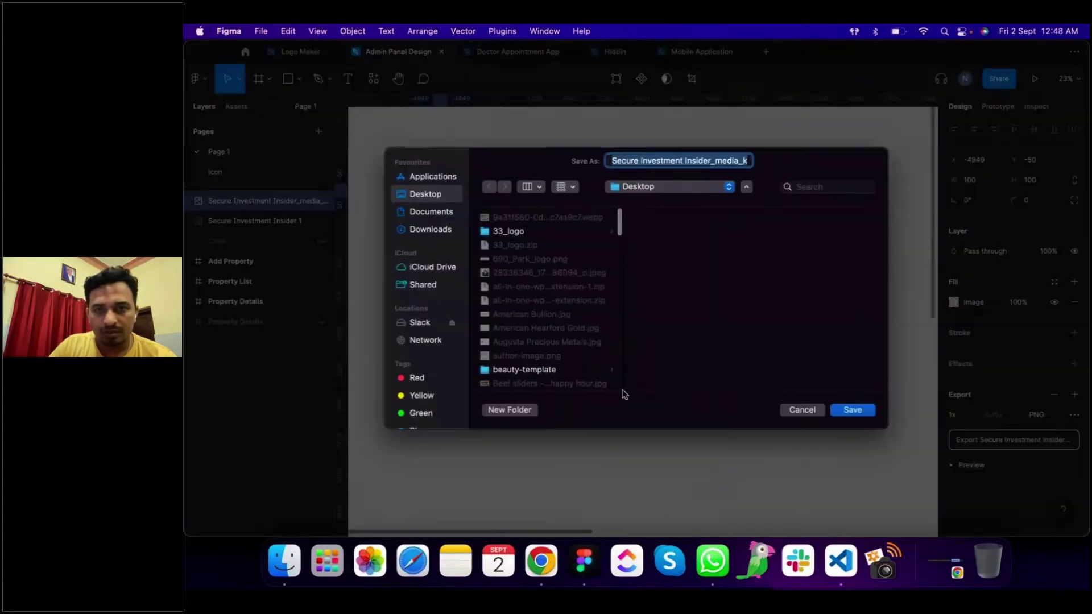
key("Right")
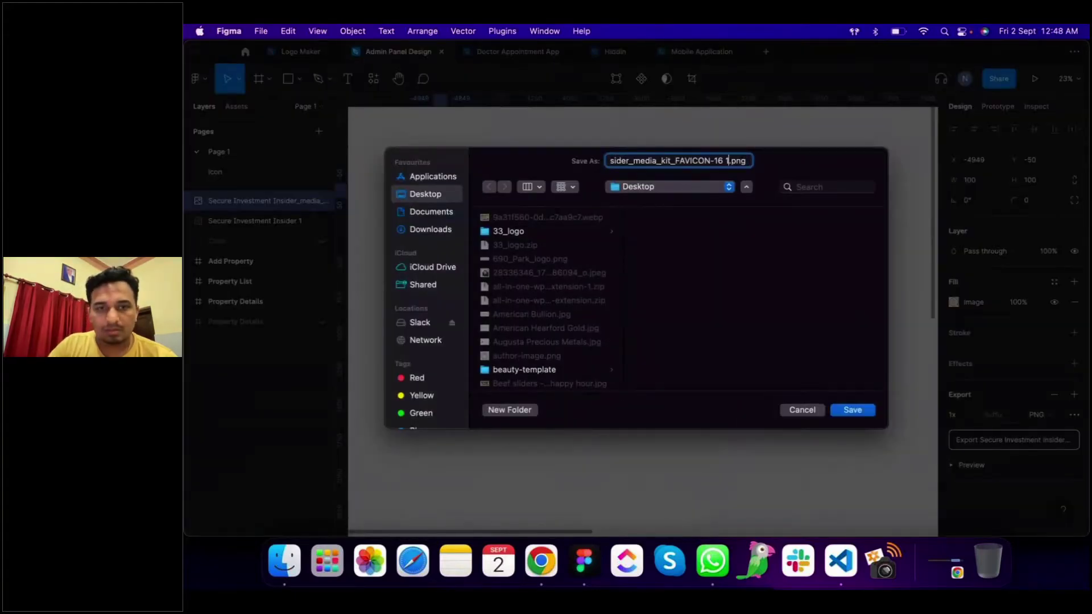
key("Return")
left_click(569, 403)
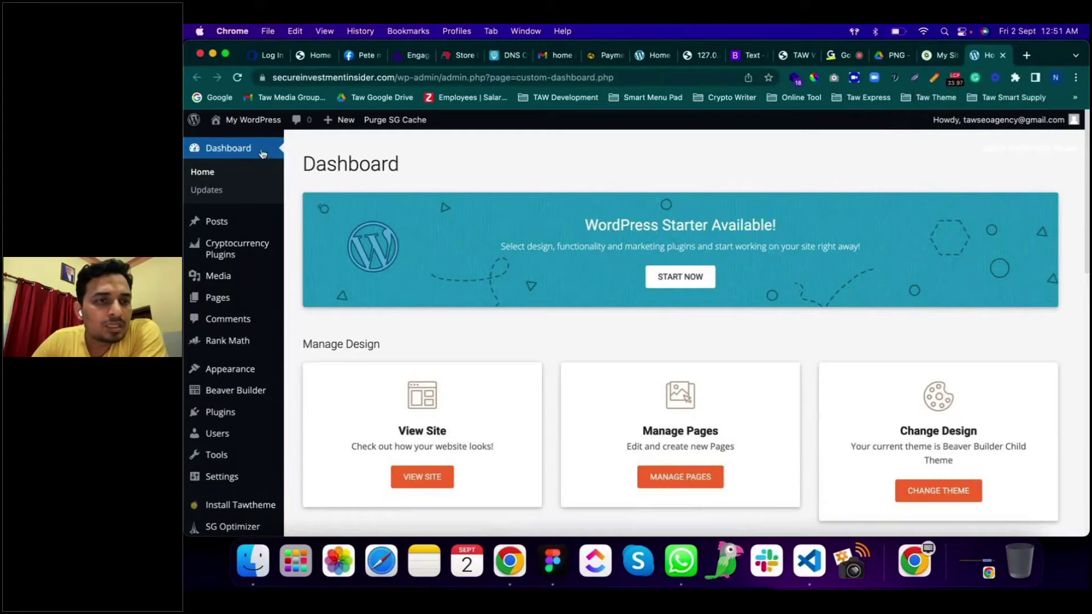
Step: In Chrome, open the WordPress site's front end in a new tab and look over the whole homepage
mouse_move(245, 120)
right_click(240, 146)
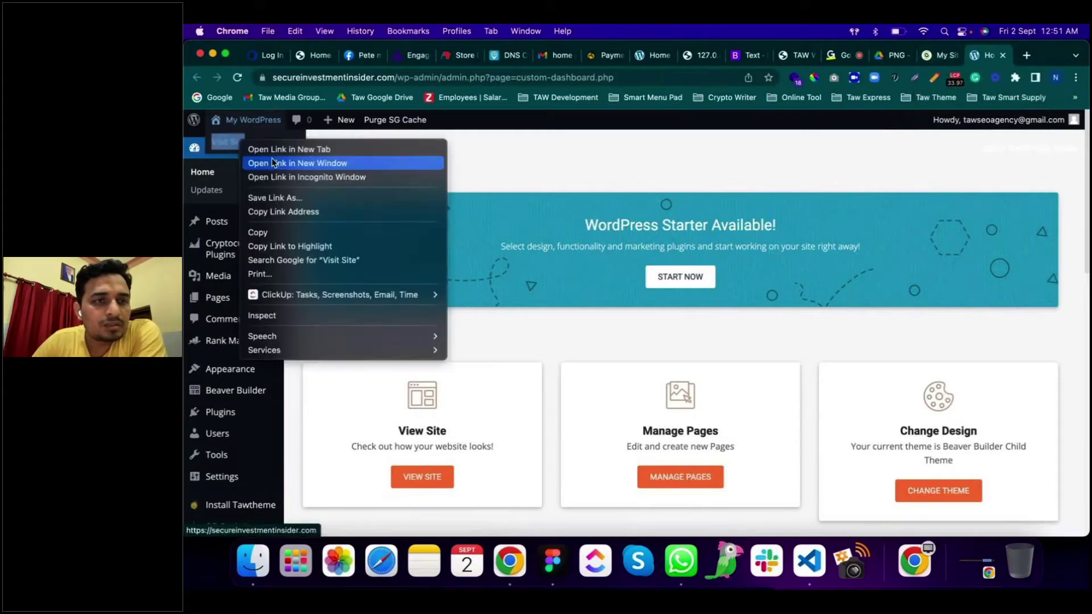
left_click(288, 150)
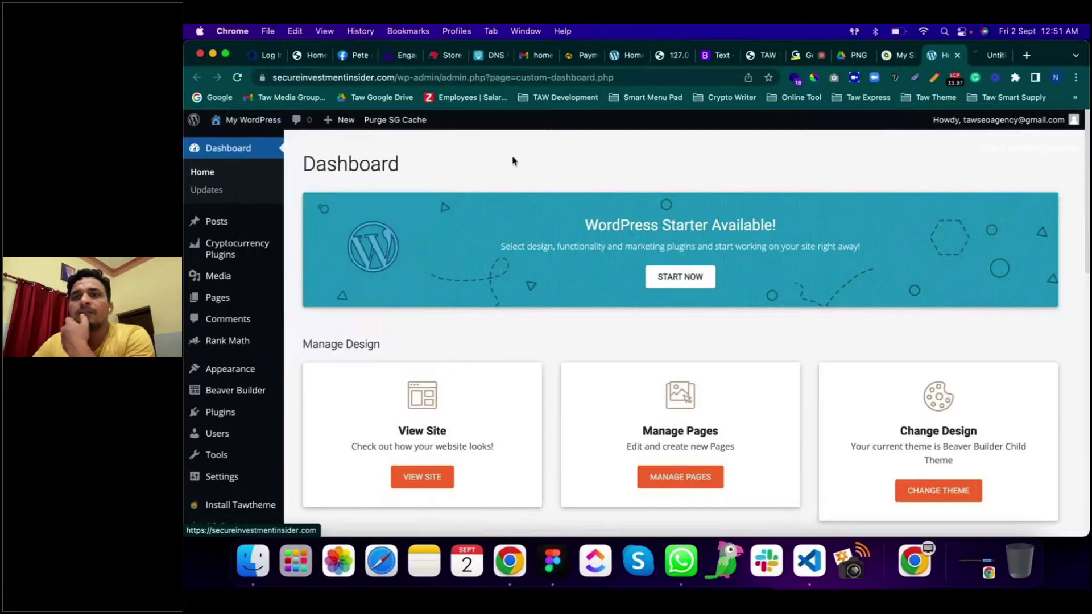
left_click(985, 60)
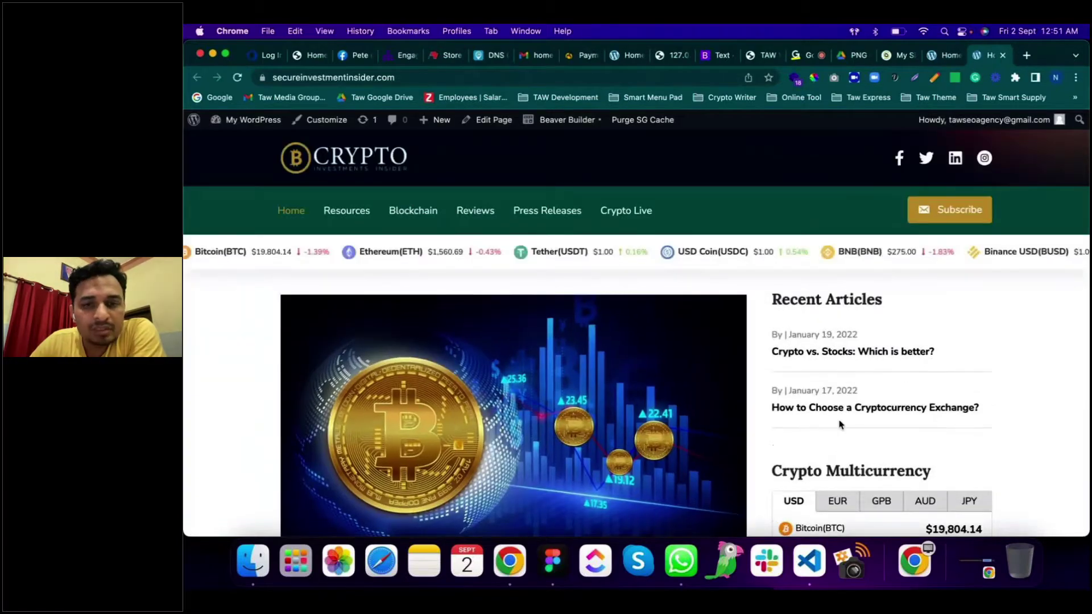
scroll(839, 423, "down", 20)
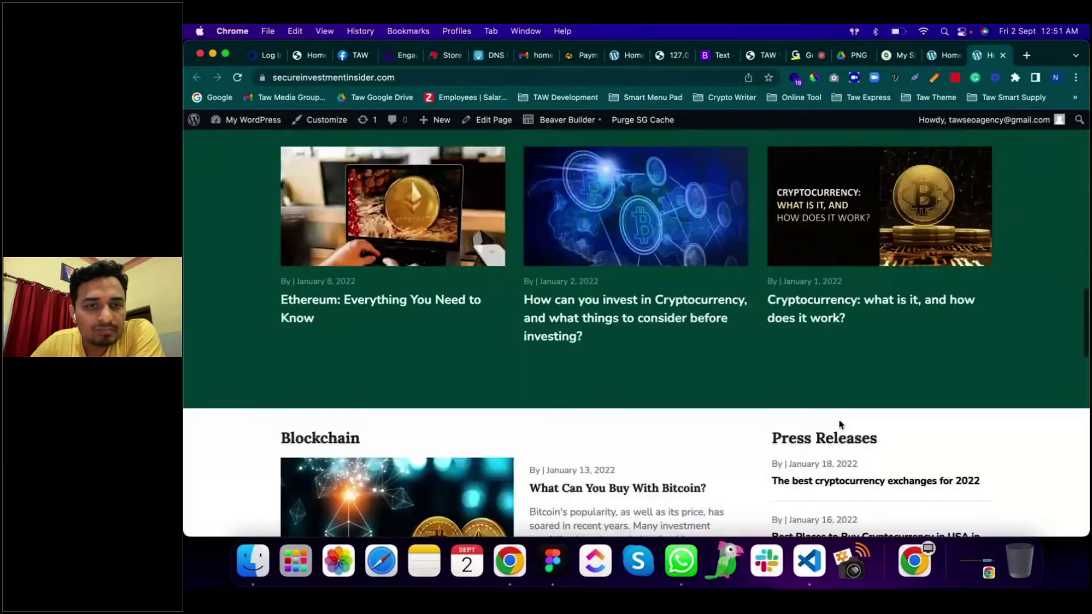
scroll(839, 420, "up", 20)
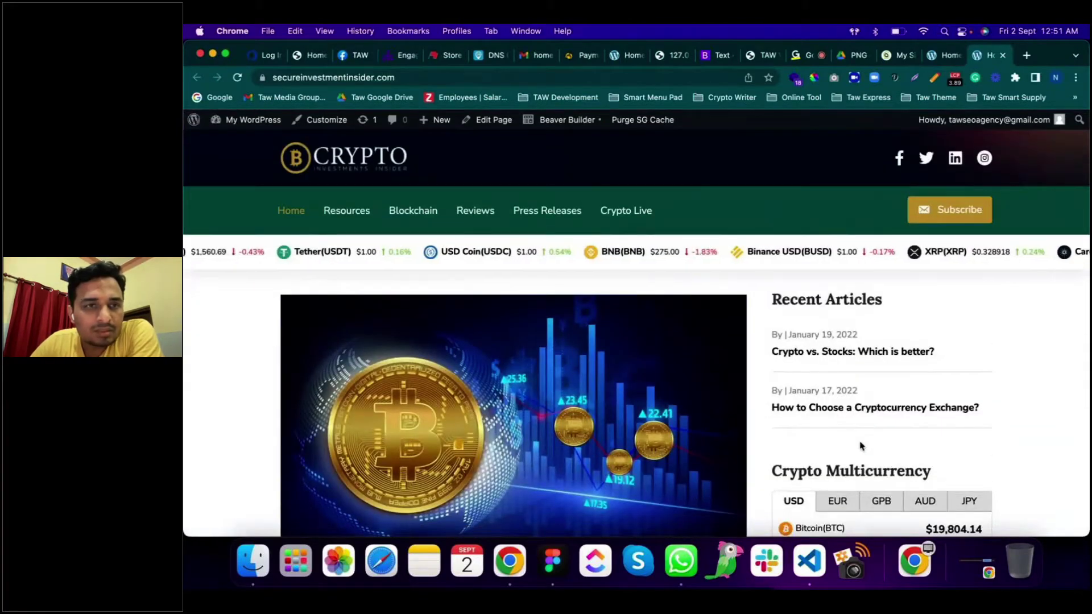
scroll(437, 277, "down", 10)
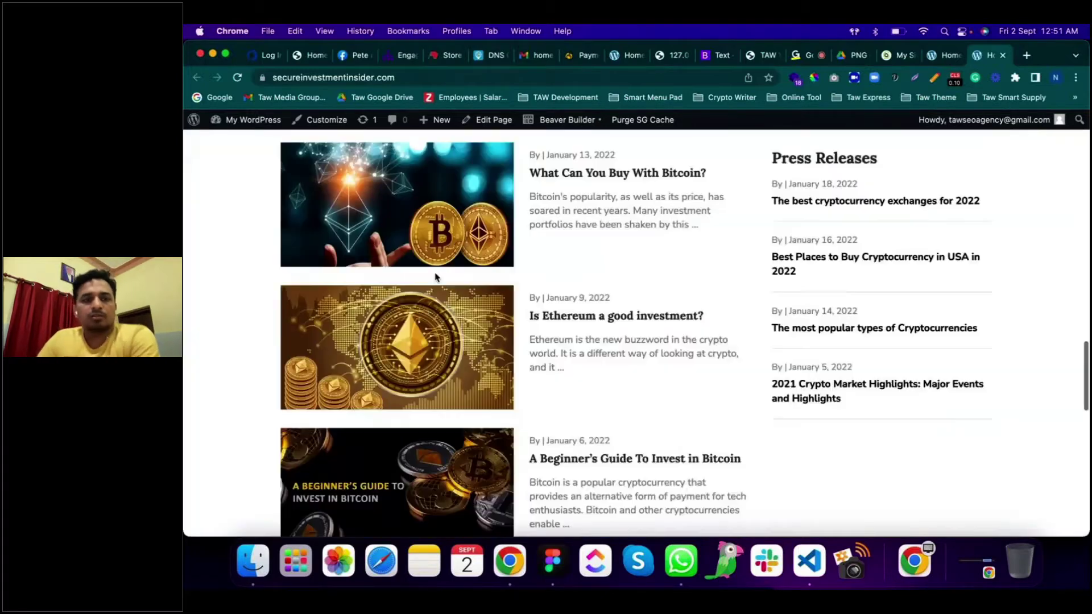
scroll(436, 277, "up", 10)
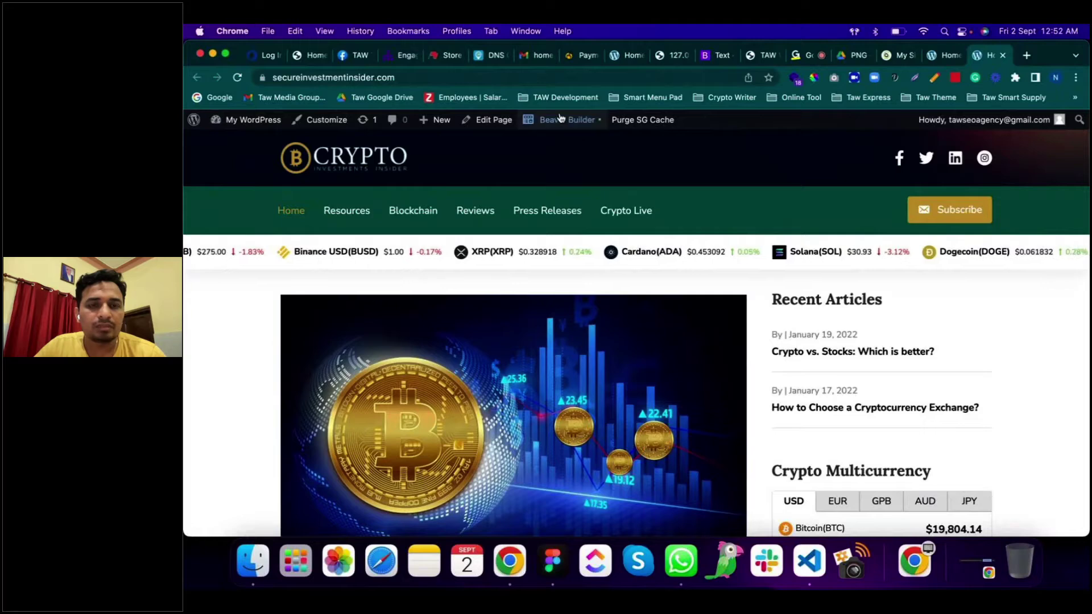
Step: Open the header layout for editing in Beaver Builder and decline the introductory tour
mouse_move(545, 124)
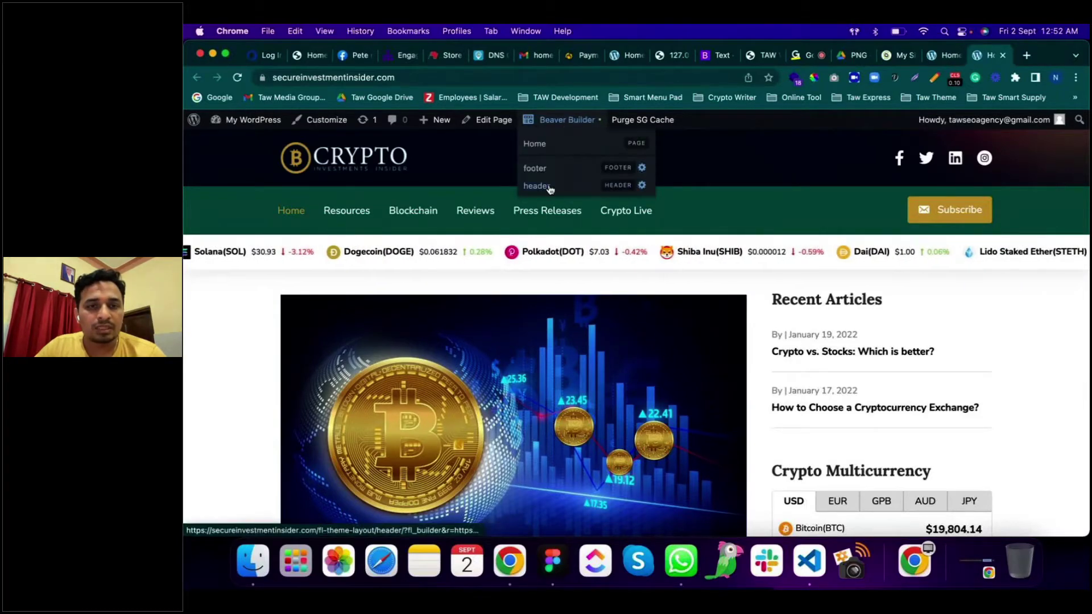
left_click(548, 188)
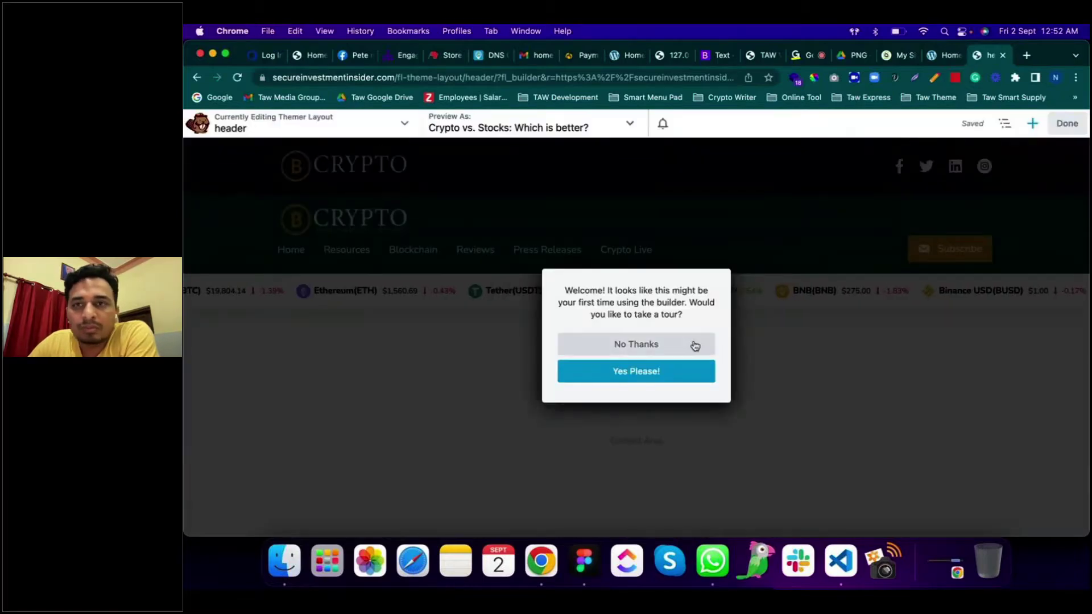
left_click(695, 345)
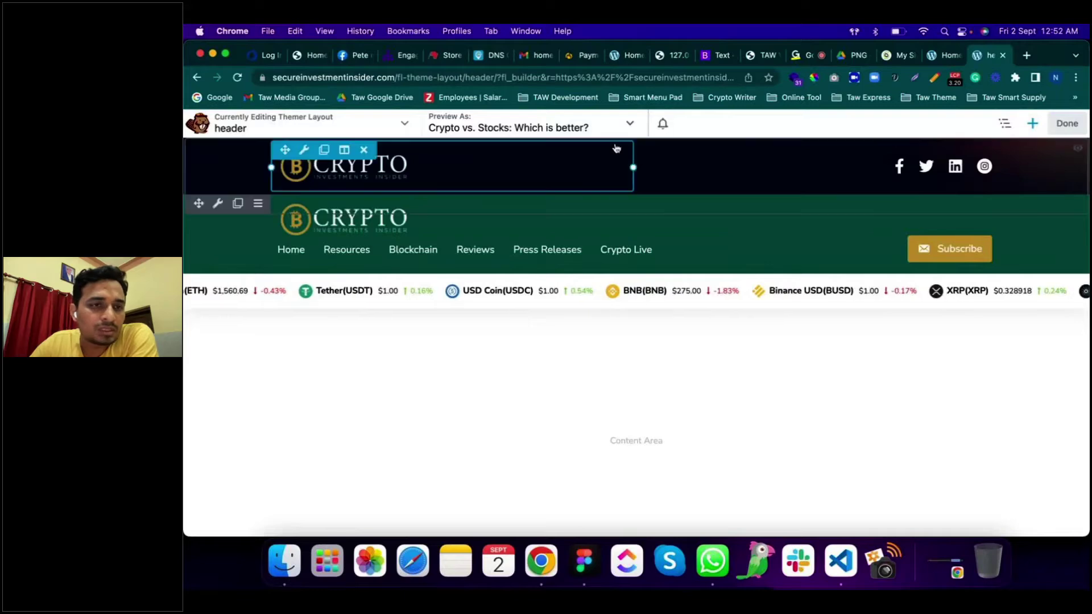
Step: Open the Photo settings of the logo in the header's dark upper row, enlarge the window and open the photo selection
left_click(416, 164)
left_click_drag(416, 164, 592, 163)
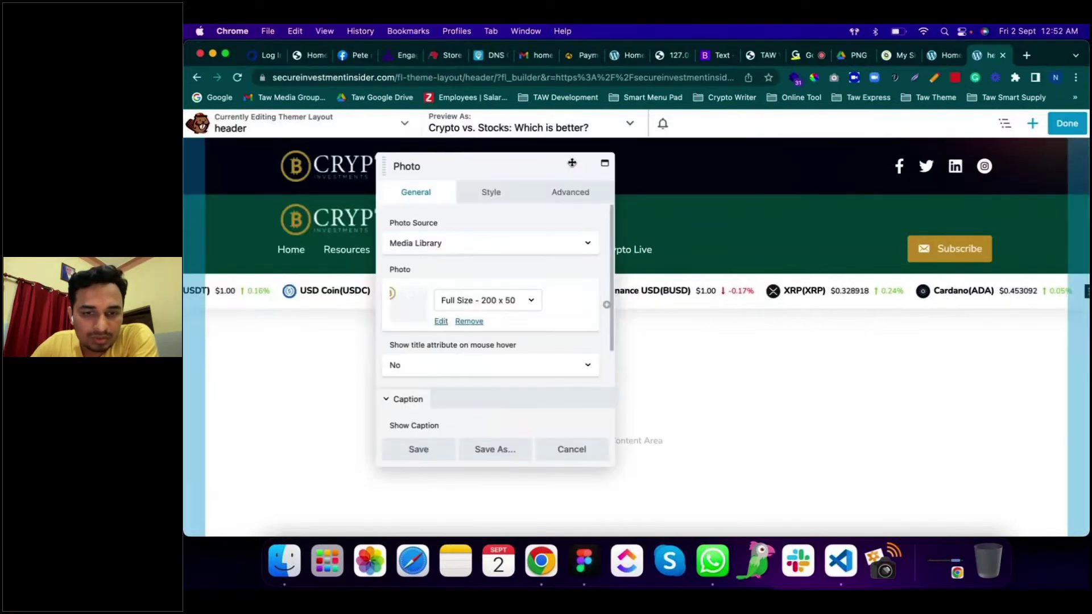
left_click_drag(612, 465, 862, 506)
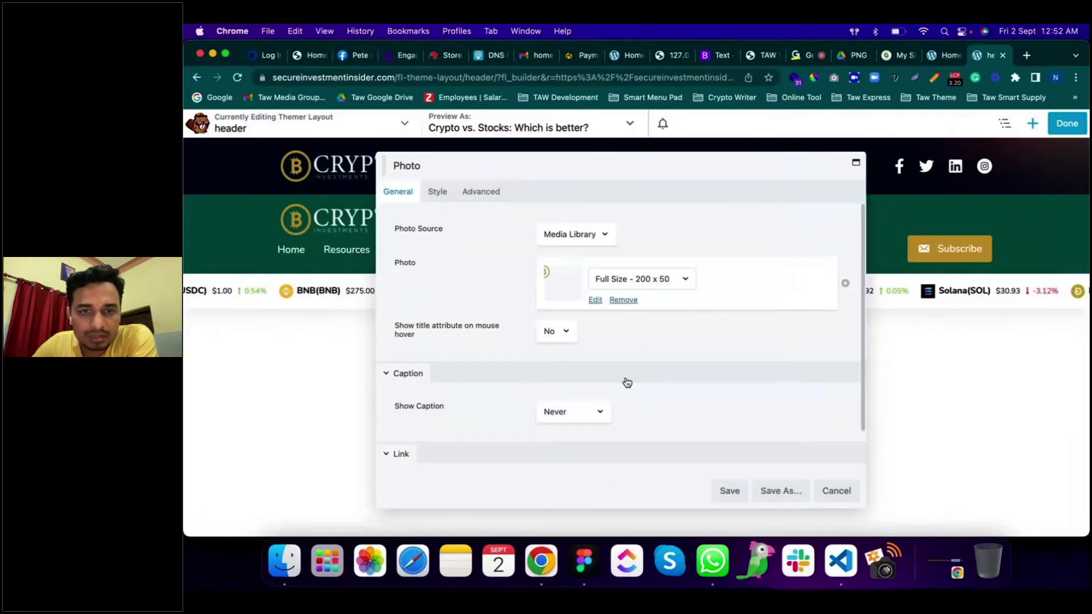
left_click(594, 300)
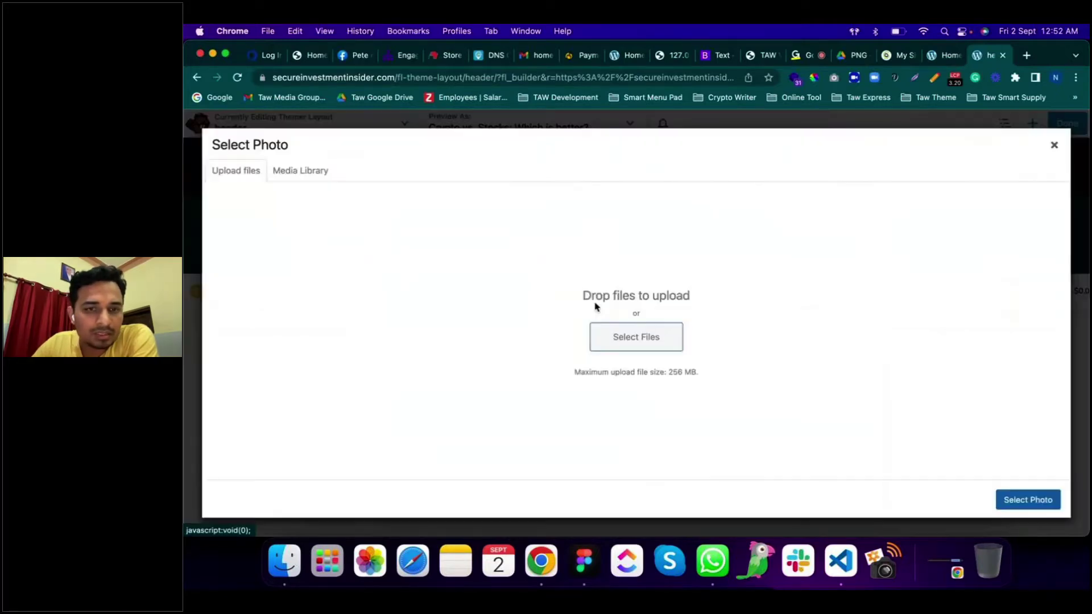
Step: Upload Secure Investment Insider.png and the 100×100 favicon PNG from the Desktop to the media library, and load more media items
left_click(608, 342)
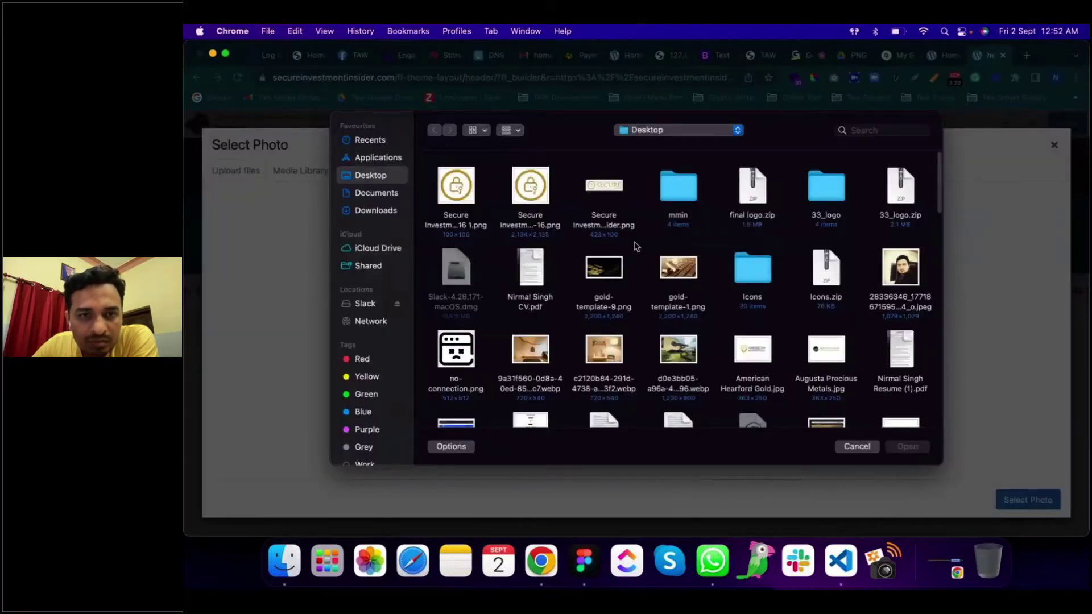
left_click(610, 191)
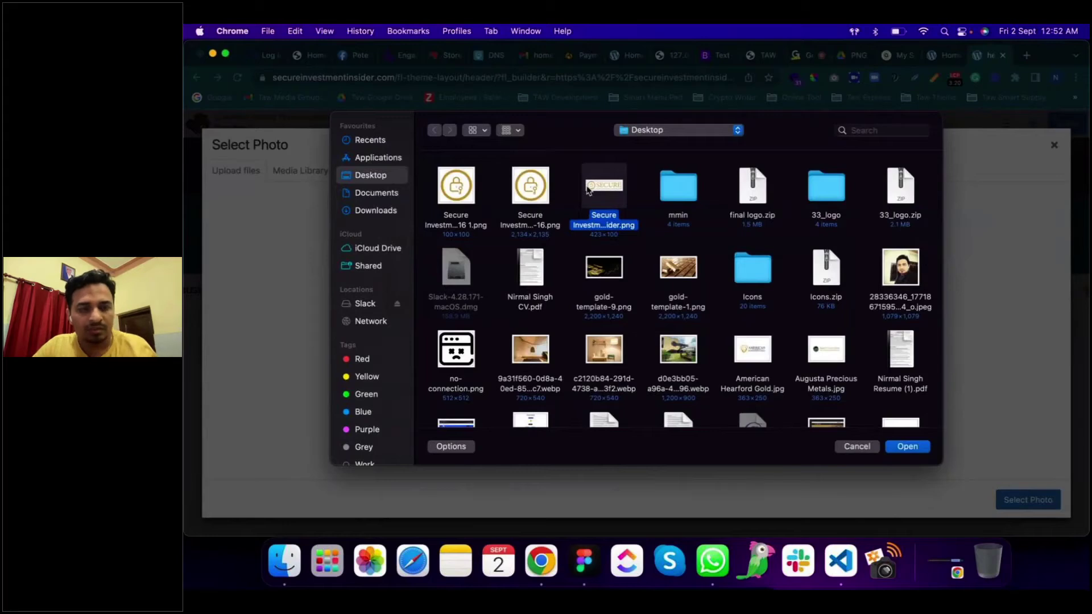
left_click(452, 191, "super")
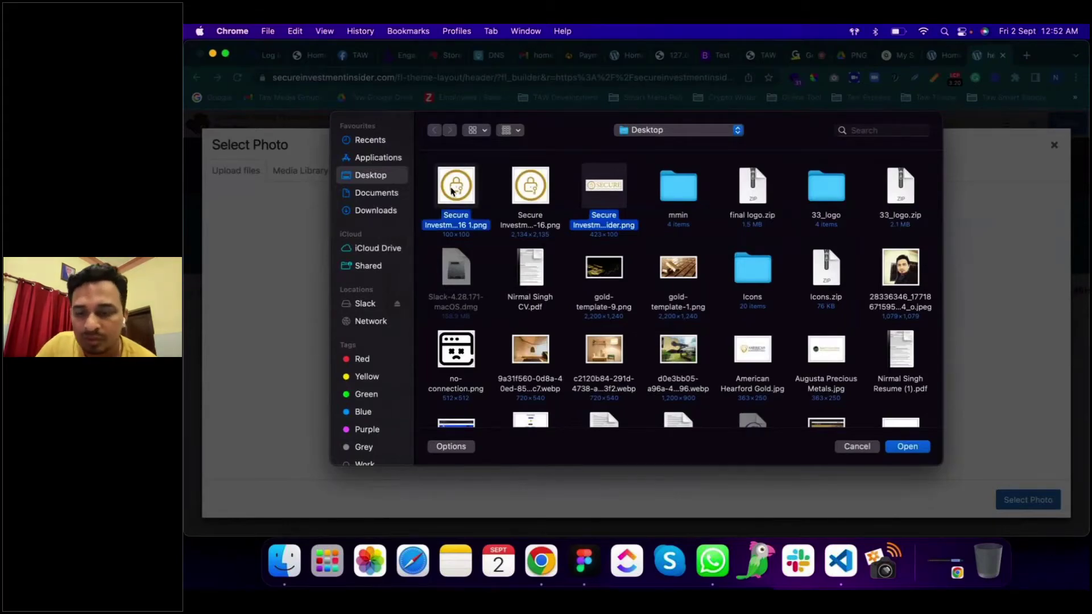
key("Return")
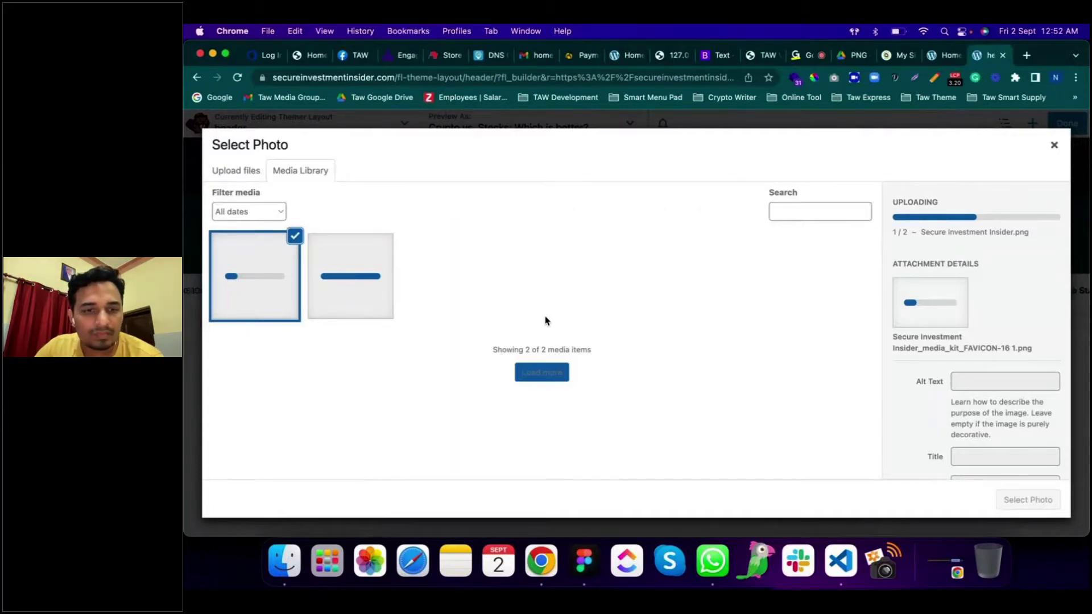
left_click(550, 373)
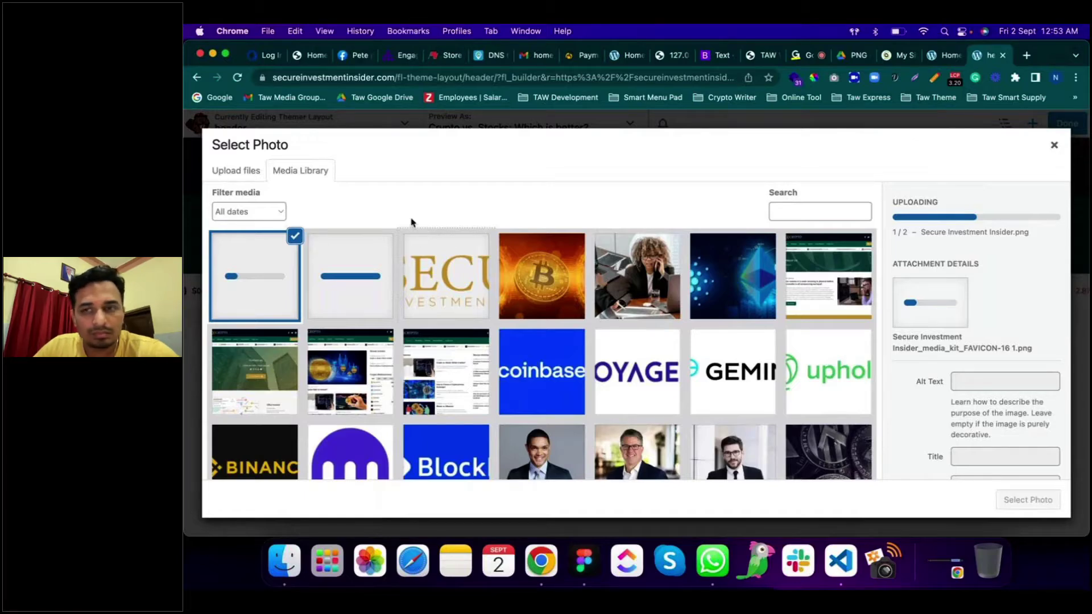
Step: Choose the newly uploaded 423×100 Secure-Investment-Insider.png as the photo for the header's dark upper row
left_click(358, 274)
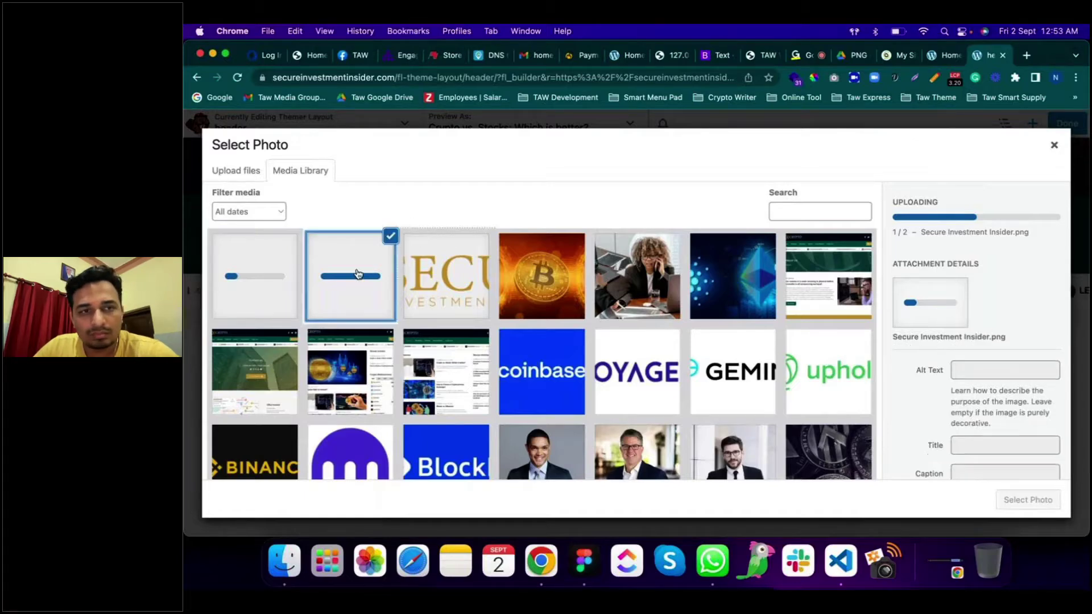
left_click(246, 272)
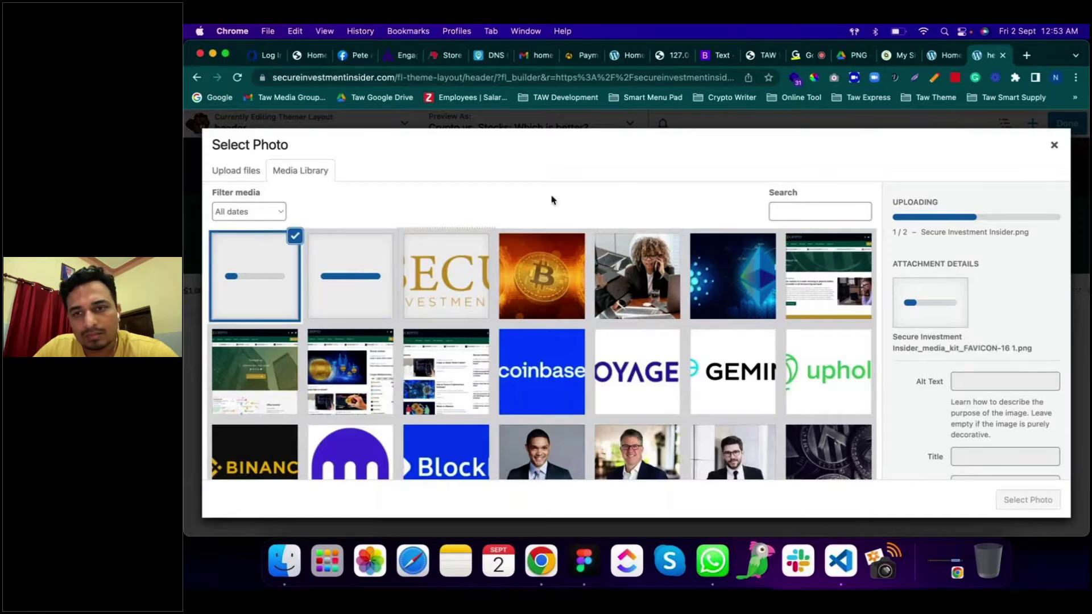
scroll(552, 284, "down", 15)
scroll(669, 366, "up", 15)
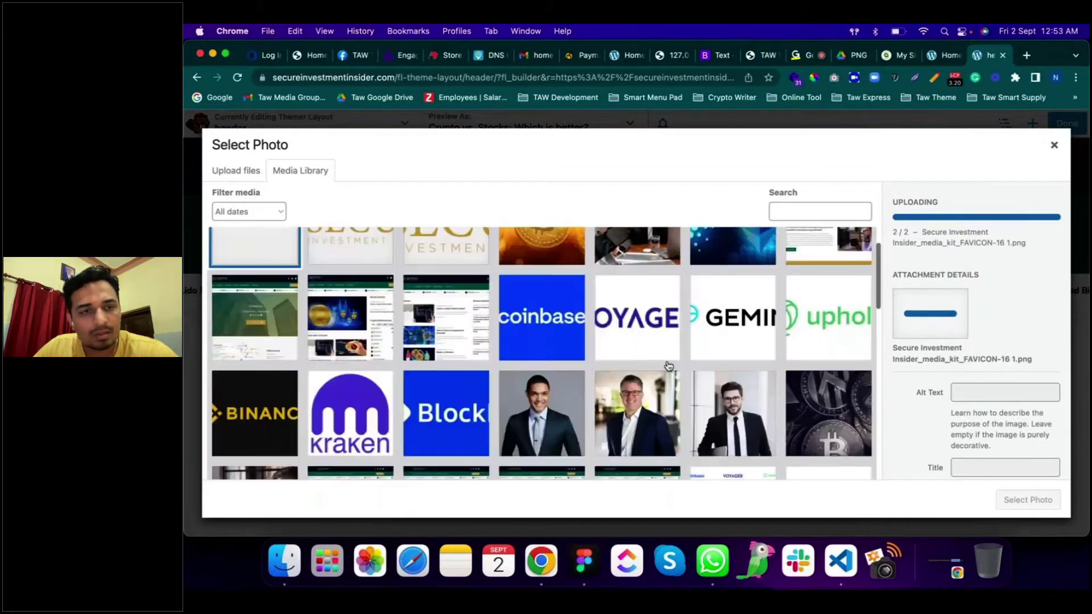
left_click(362, 291)
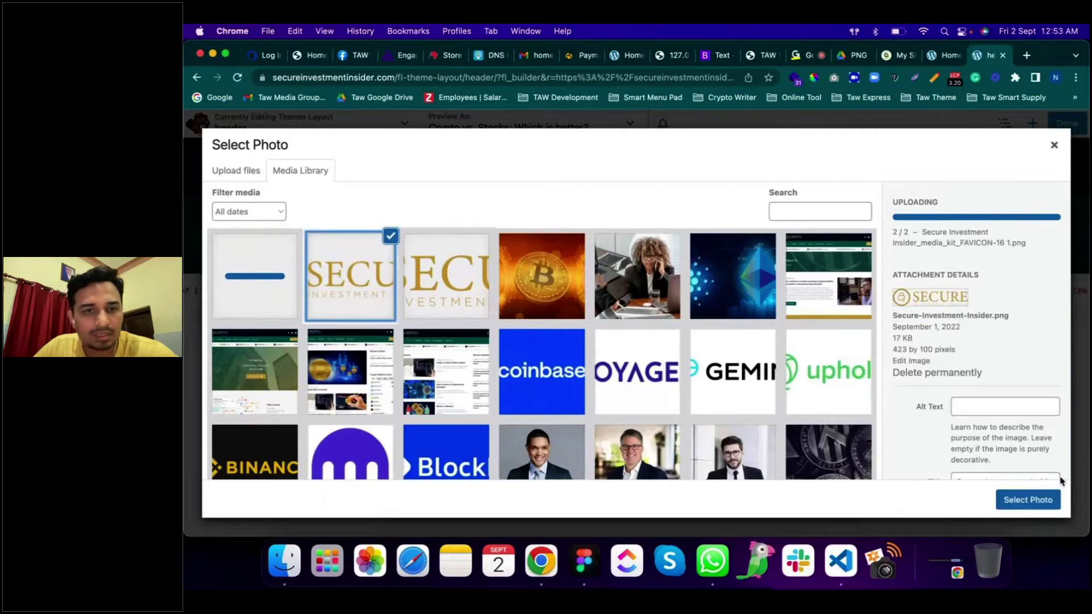
left_click(1028, 499)
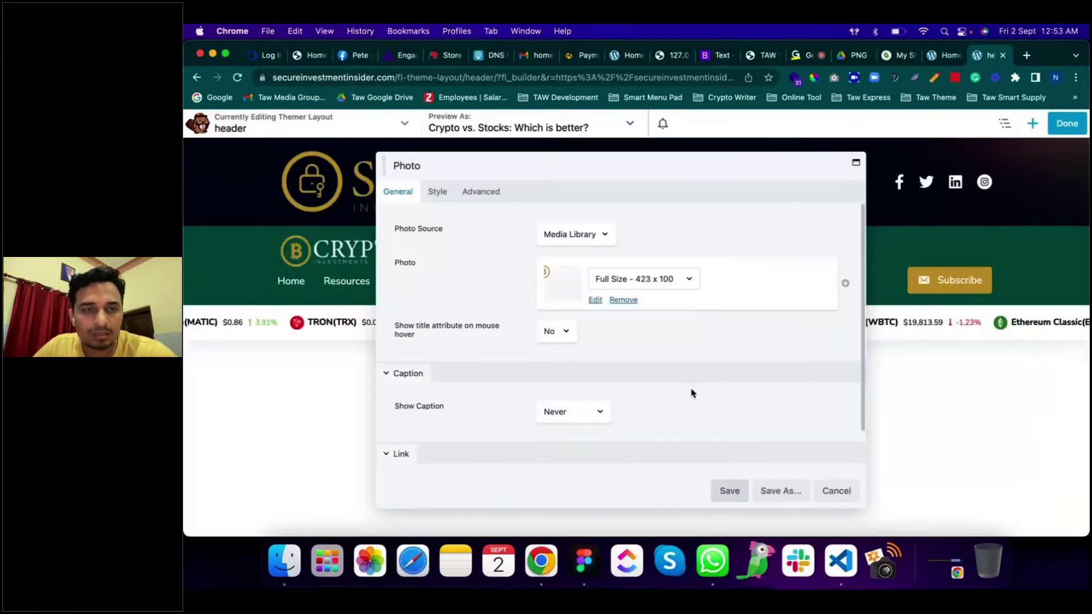
Step: Set the width of the upper row's logo to 200 px and save the photo settings
left_click_drag(688, 171, 803, 164)
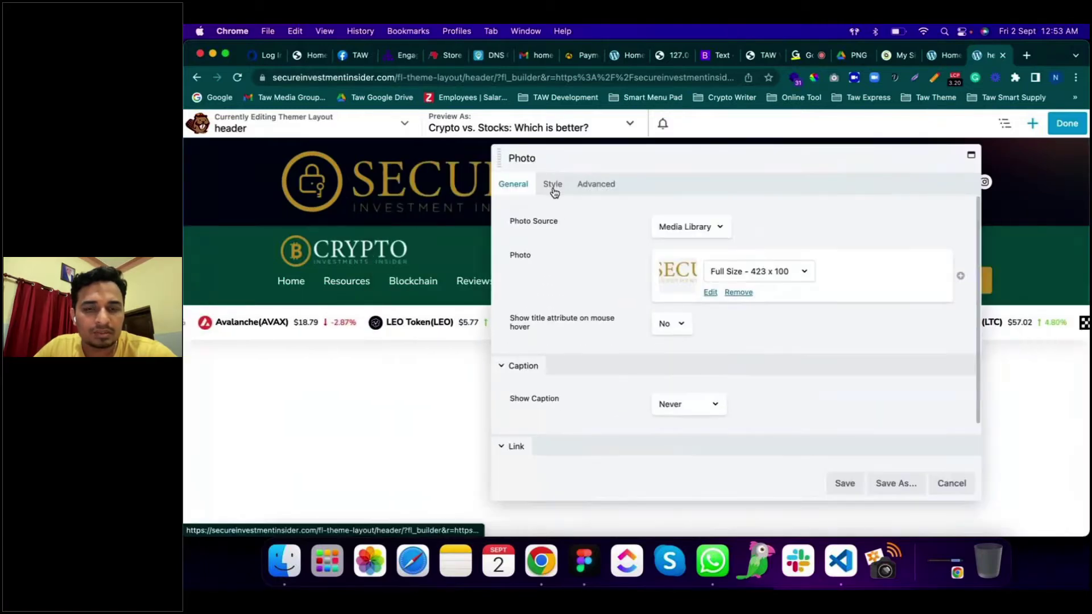
left_click(553, 188)
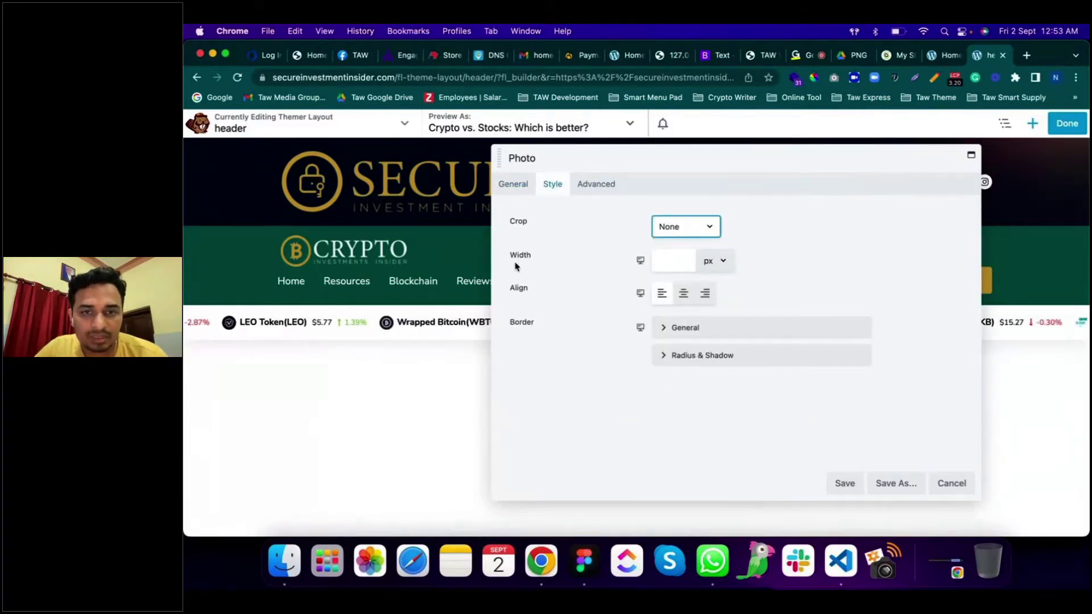
left_click(662, 260)
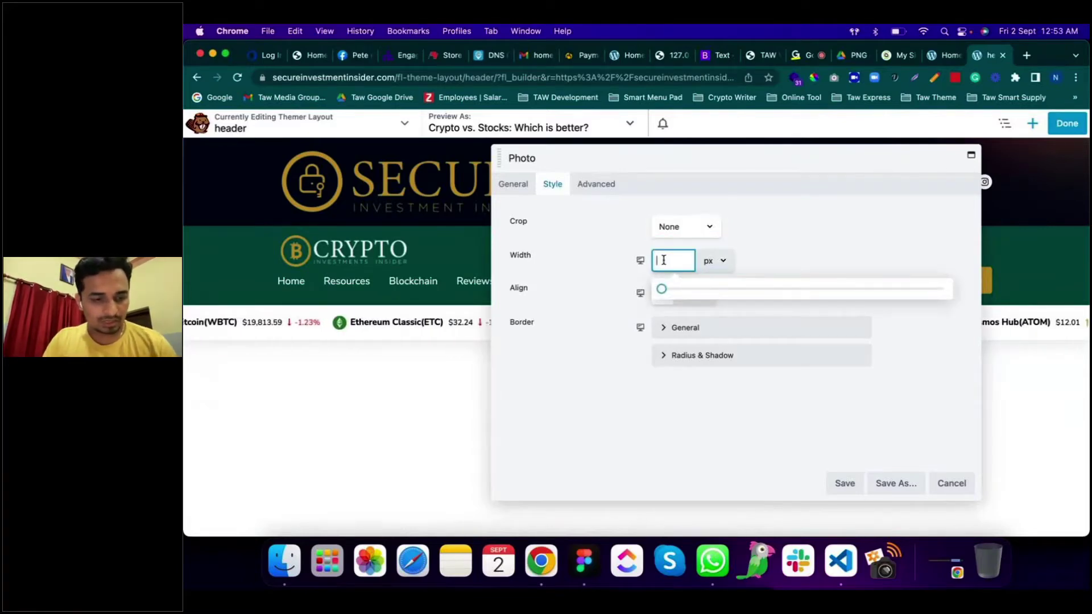
type("1")
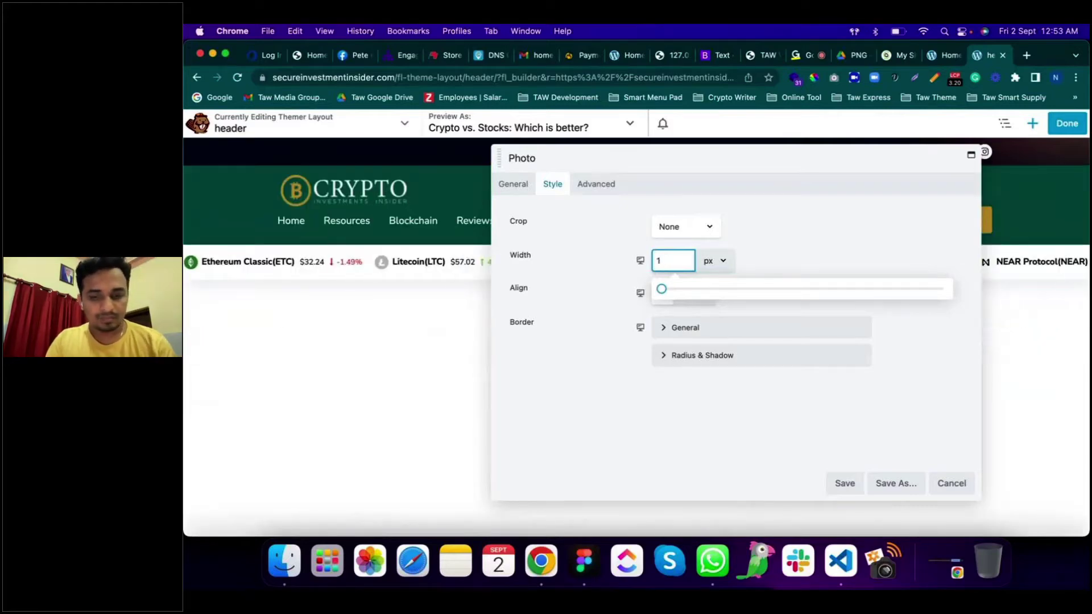
type("100")
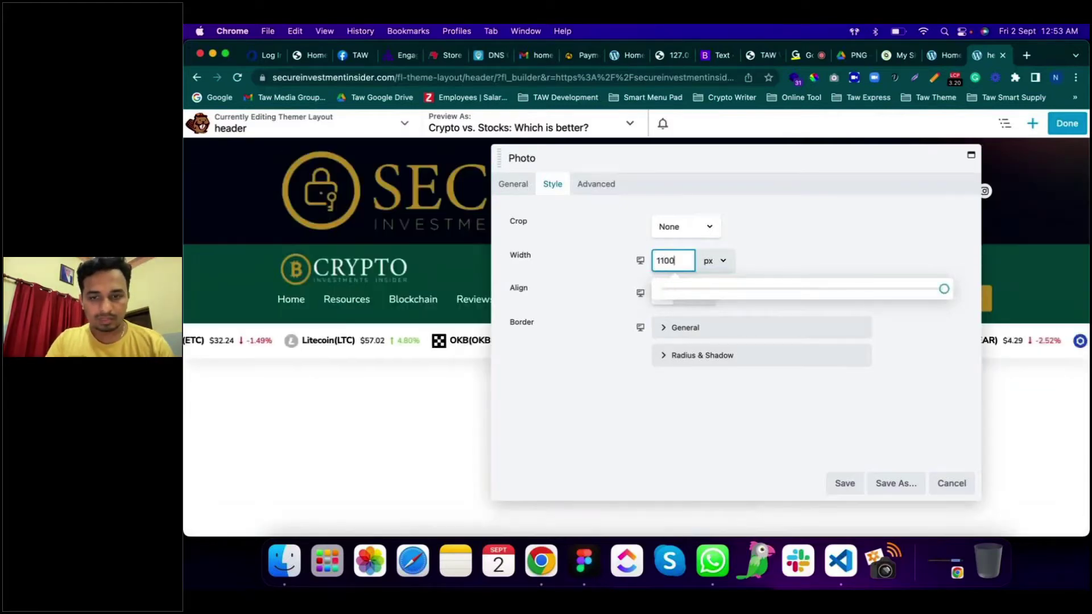
key("BackSpace")
key("BackSpace")
key("BackSpace")
type("0")
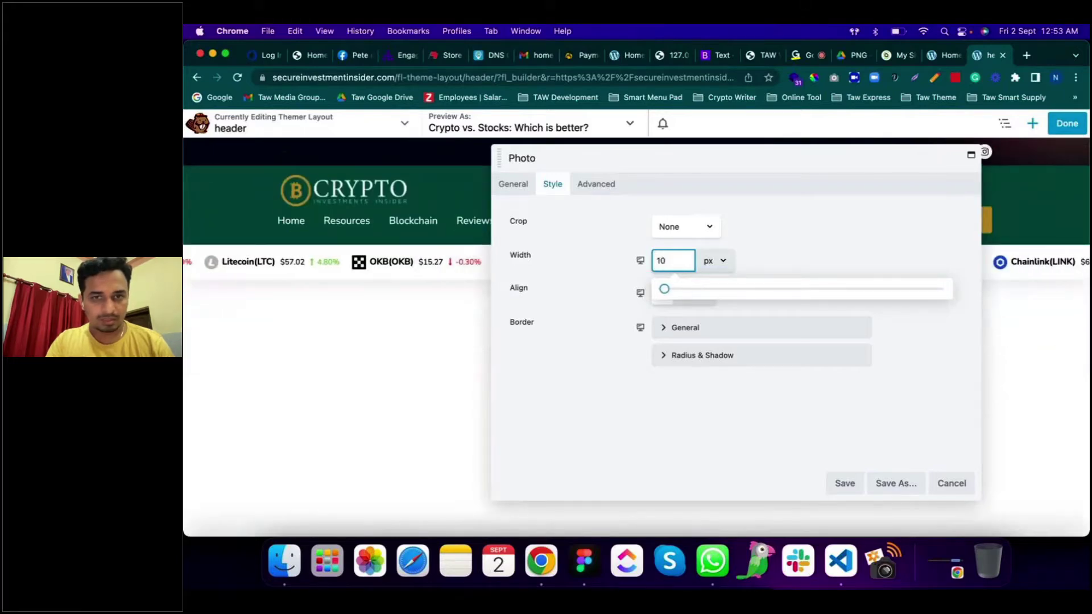
type("0")
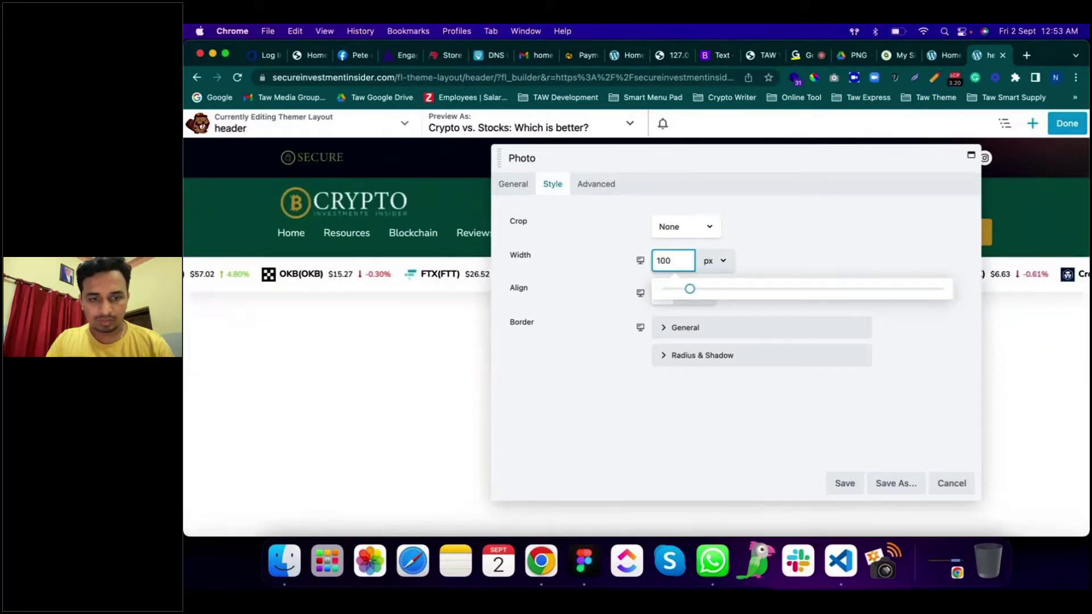
left_click(660, 261)
key("BackSpace")
type("2")
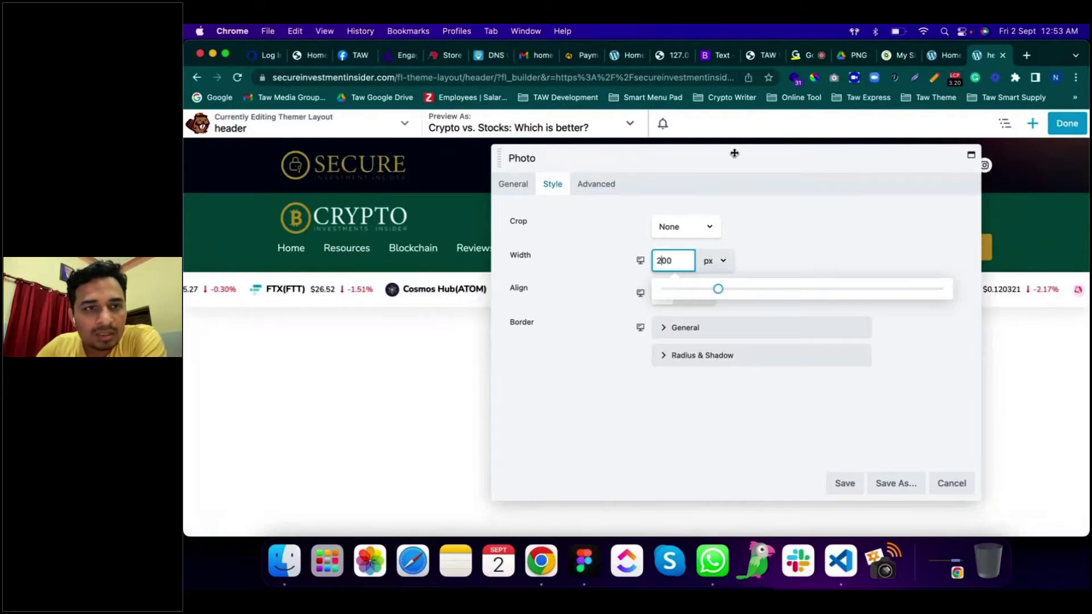
left_click_drag(731, 151, 756, 164)
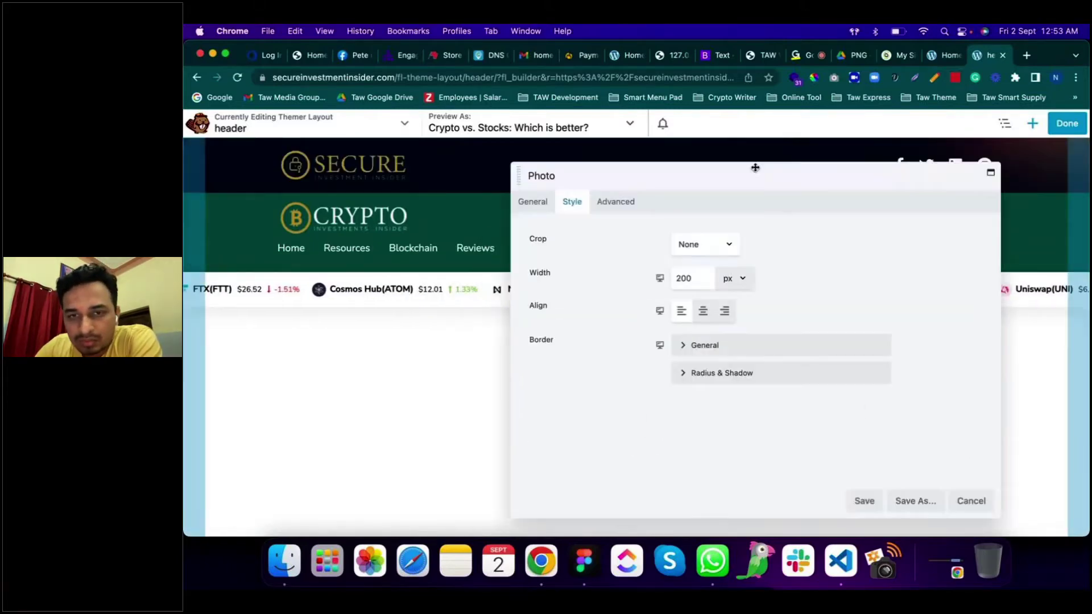
left_click(861, 493)
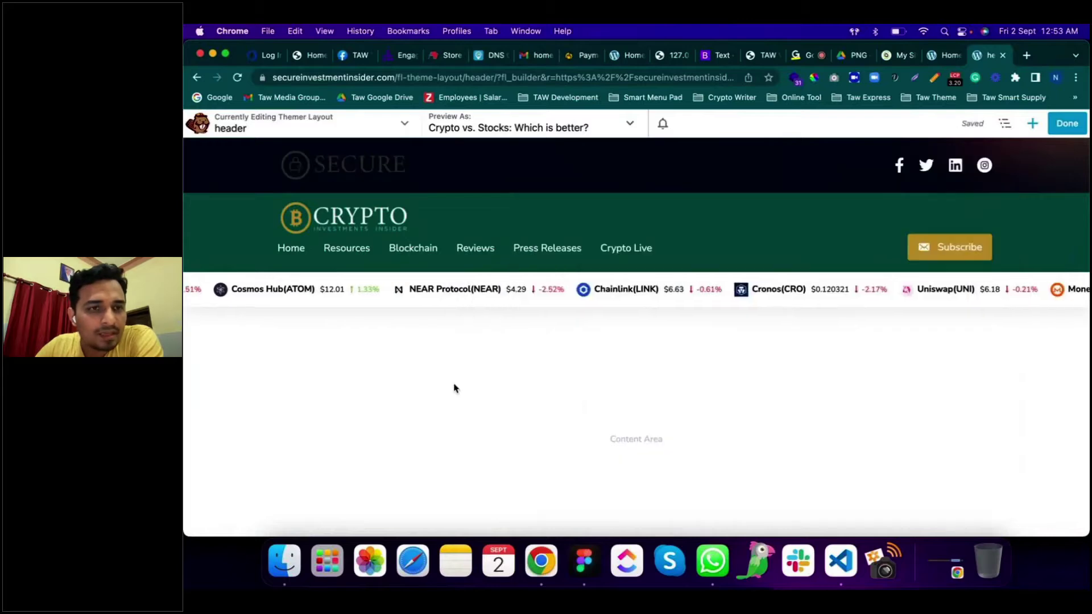
Step: Replace the Crypto logo in the header's green row with the 423×100 Secure Investment Insider logo from the media library
left_click(417, 227)
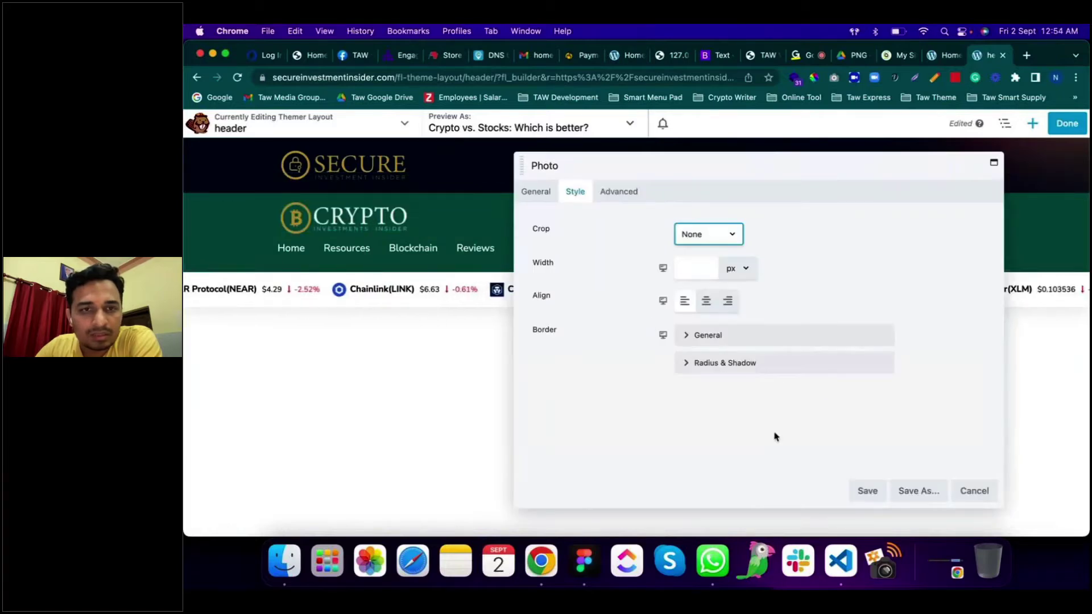
left_click(536, 192)
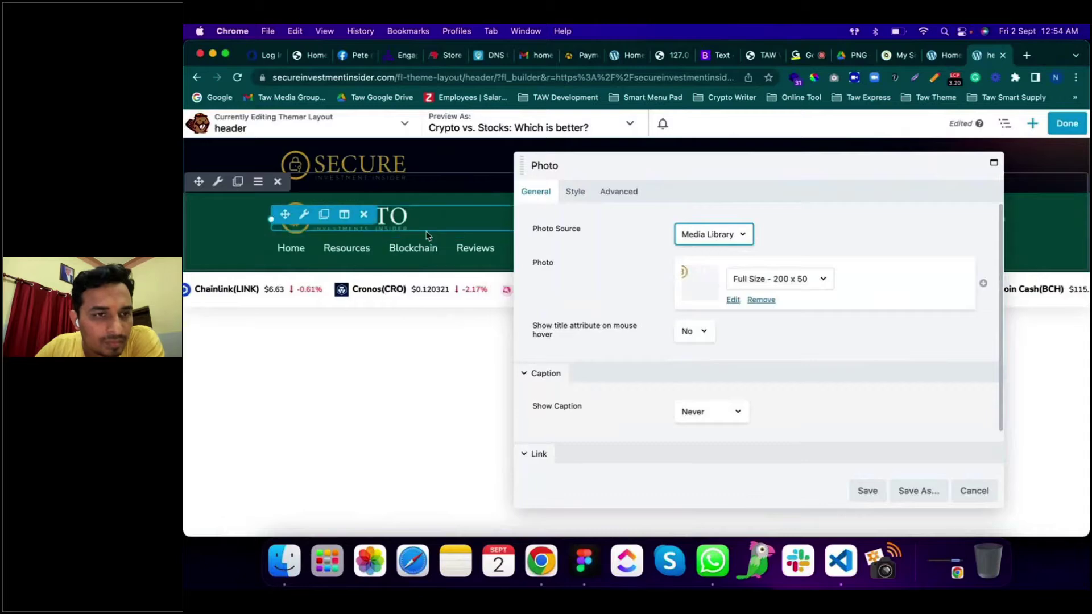
left_click(733, 300)
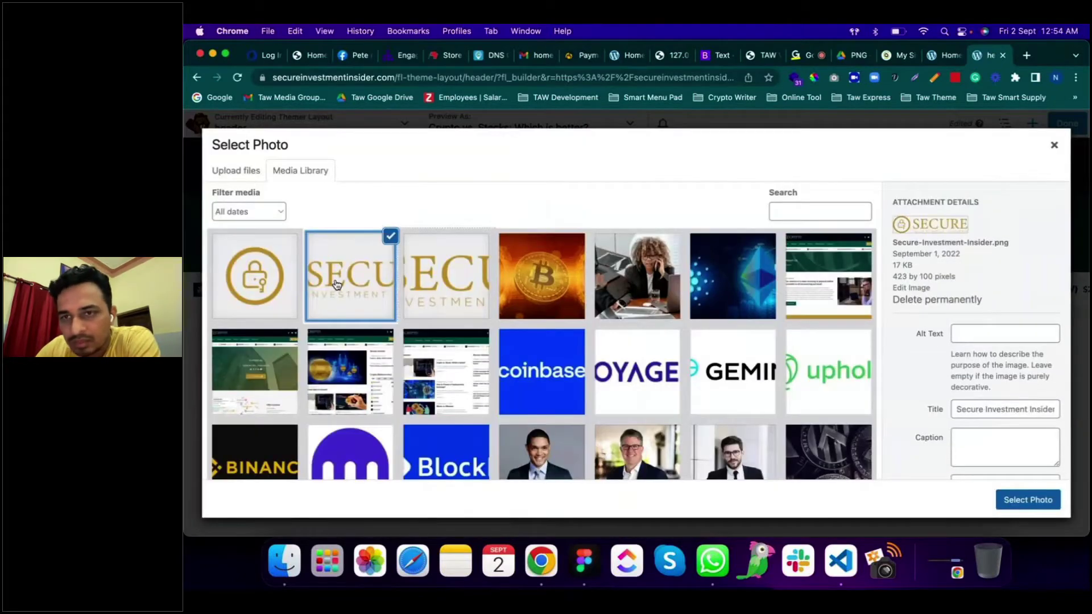
left_click(446, 275)
left_click(1028, 500)
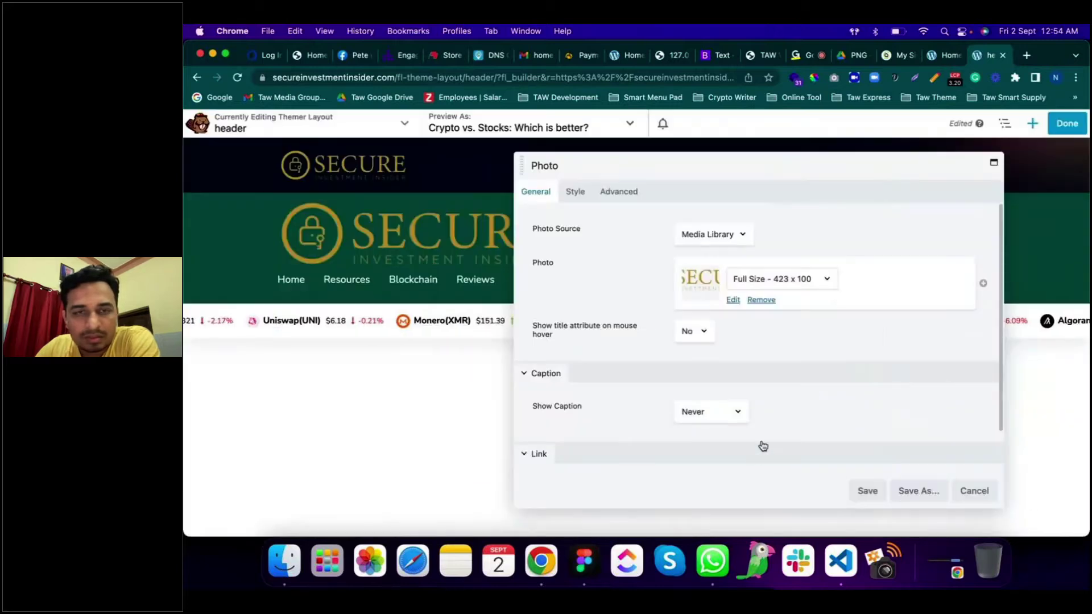
Step: Set the green row logo's width to 200 px and save its photo settings
left_click(576, 191)
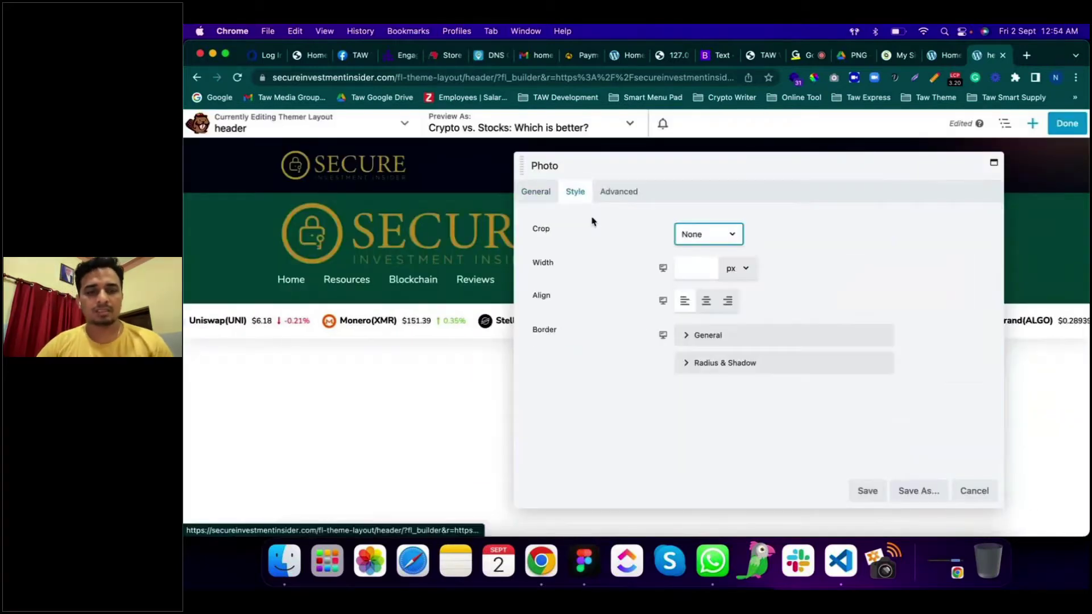
left_click(688, 271)
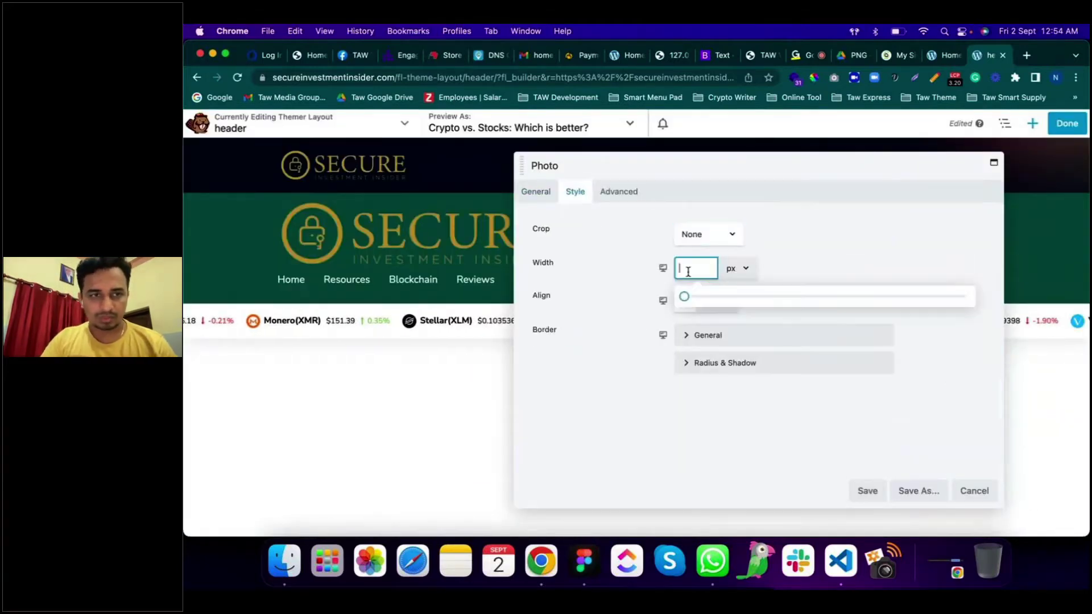
type("200")
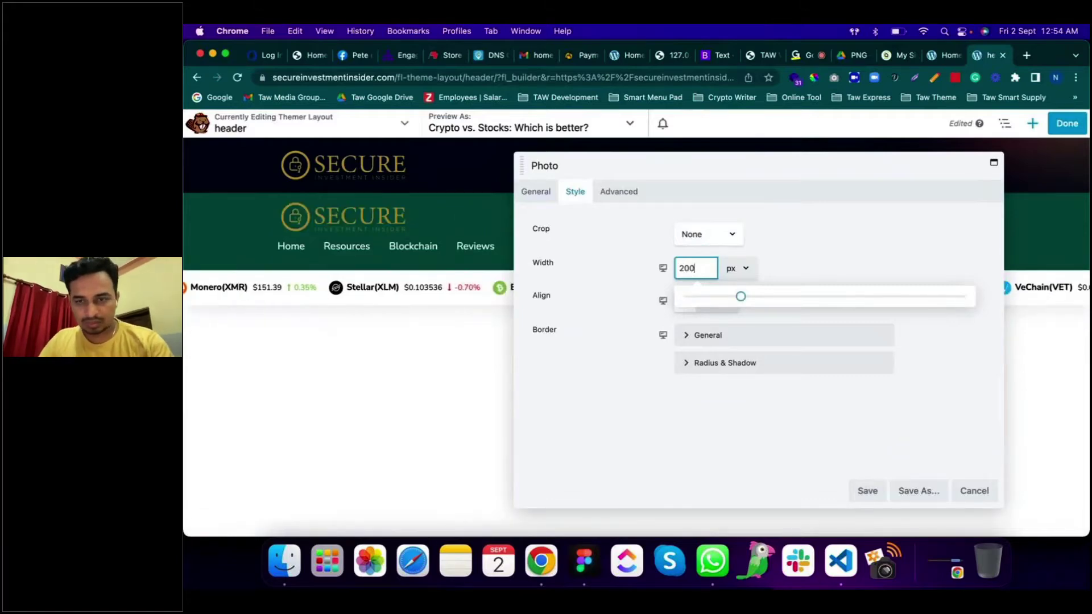
left_click(866, 492)
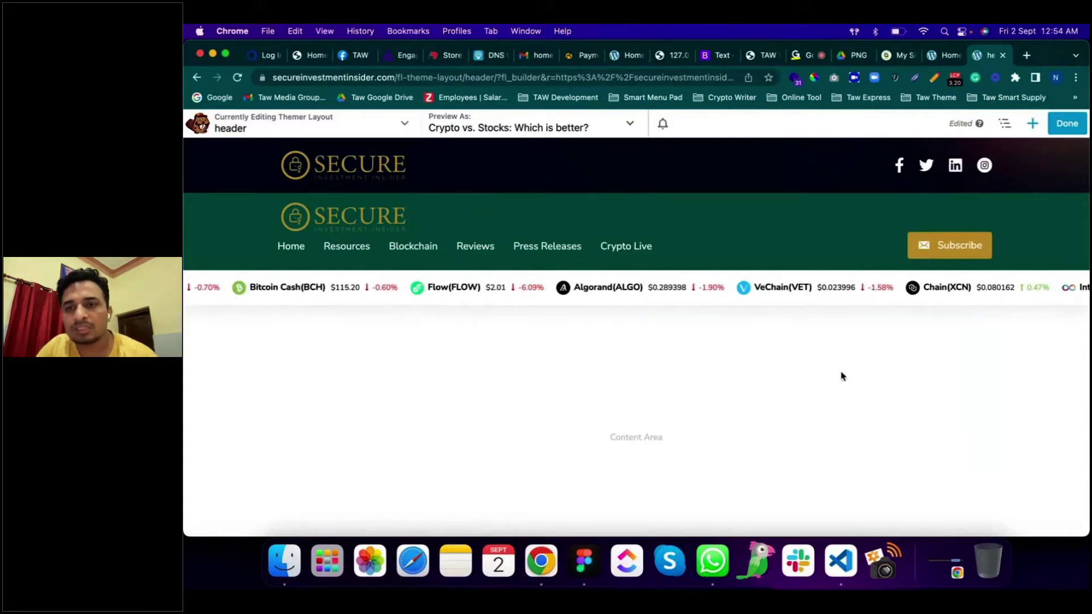
Step: Open the secure investment - Branding Manual PDF from the BRANGUIDELINES folder in Google Drive and examine its brand color scheme
mouse_move(983, 255)
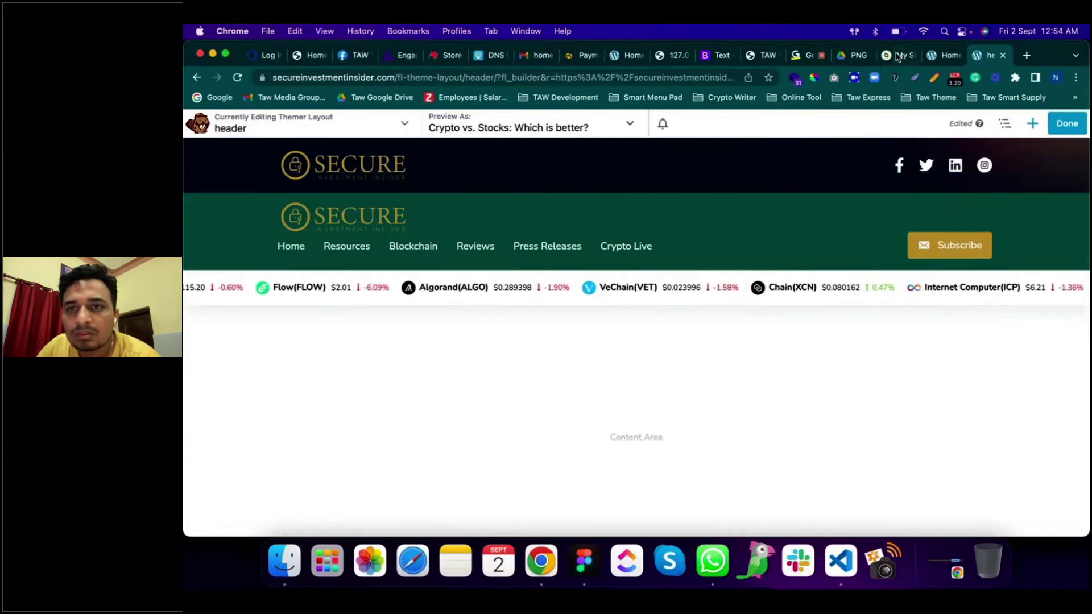
left_click(848, 56)
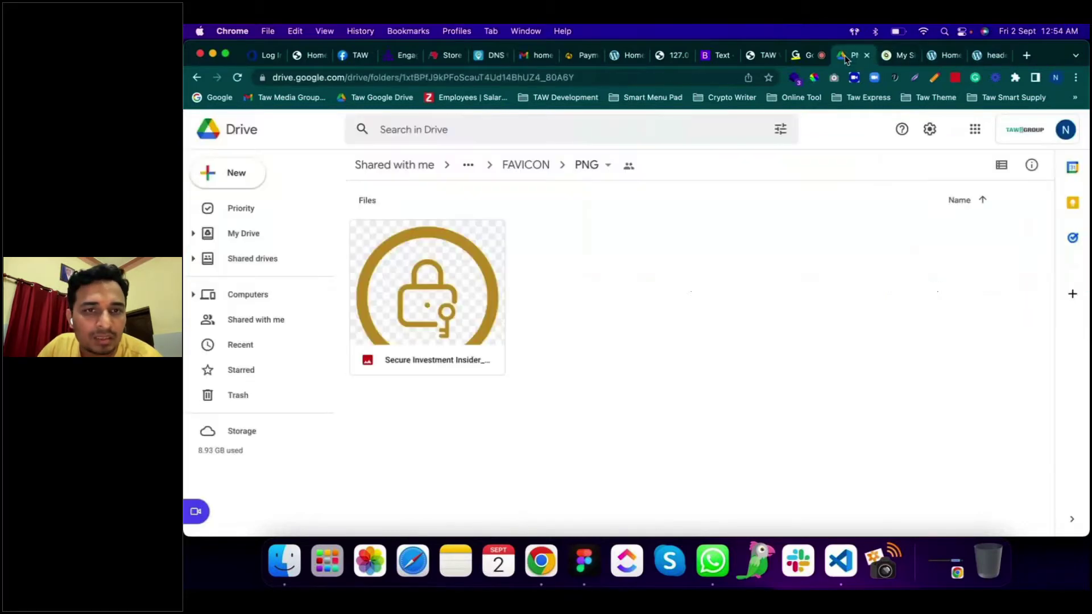
left_click(532, 169)
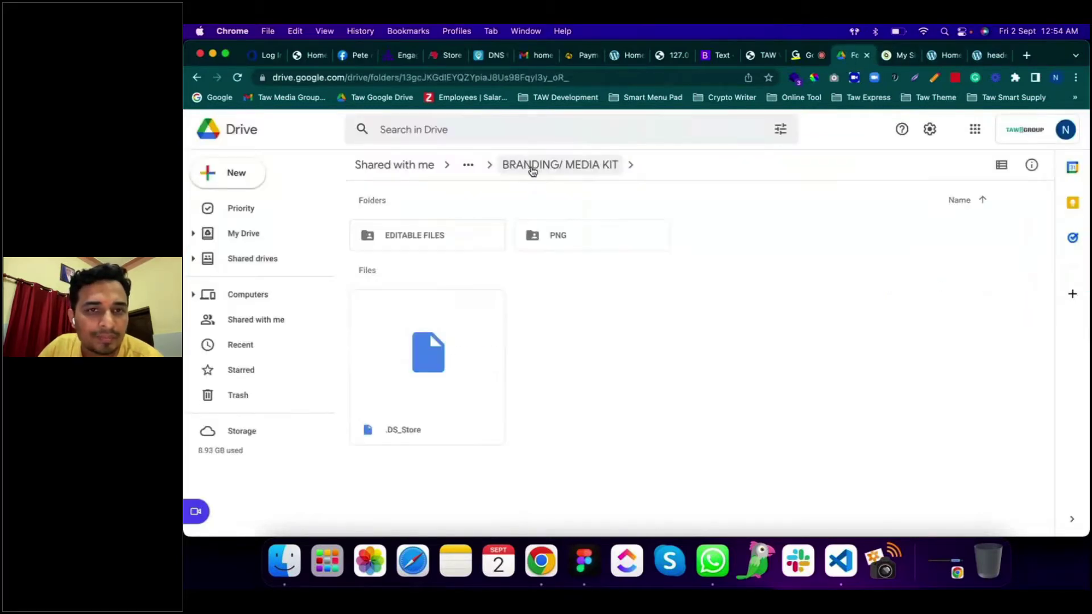
left_click(449, 242)
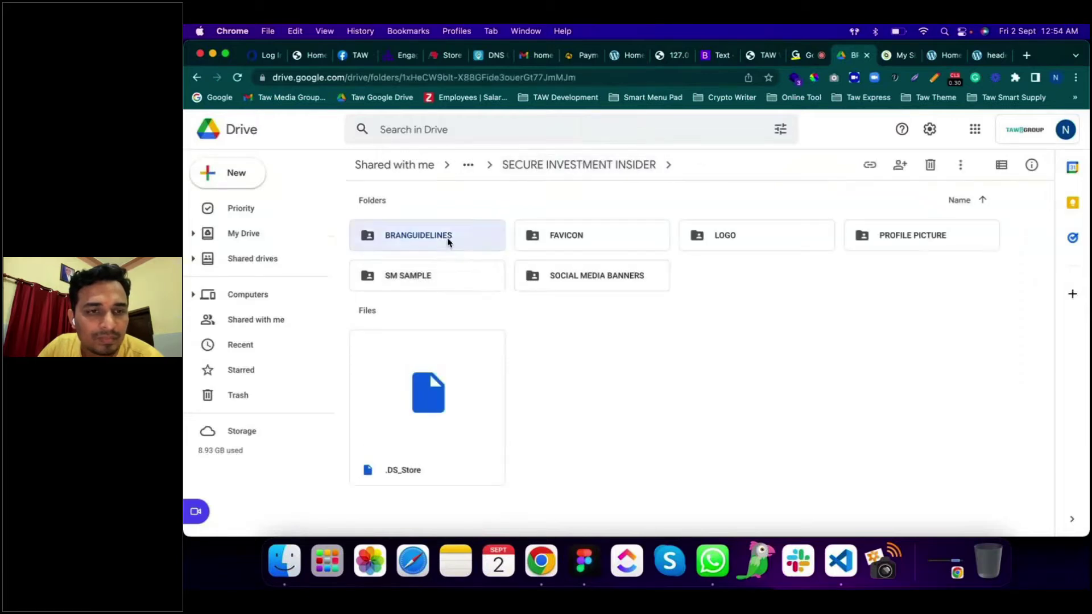
double_click(449, 242)
double_click(449, 241)
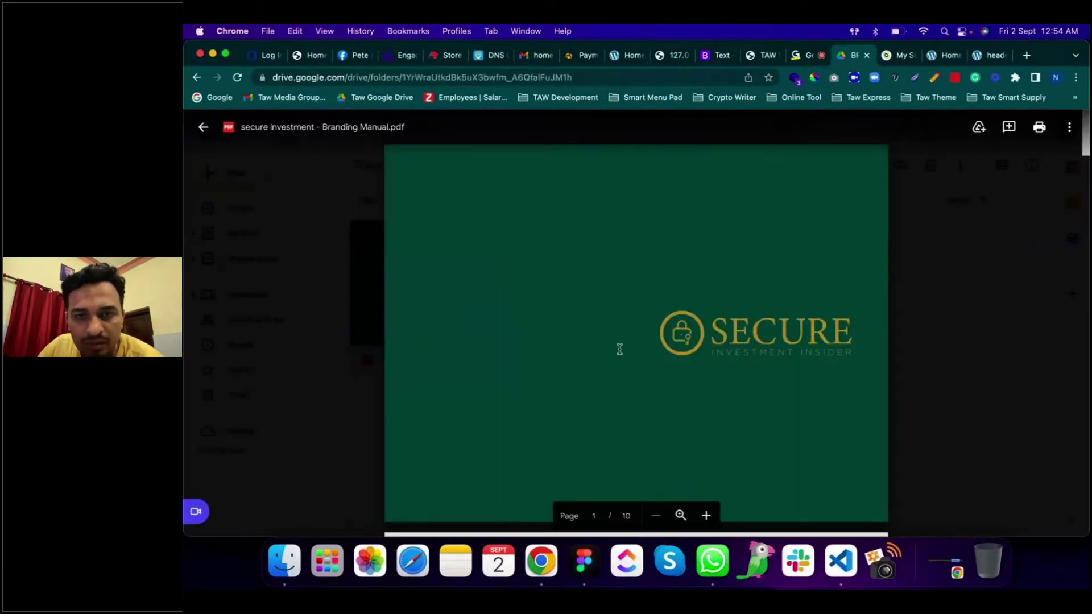
scroll(697, 371, "down", 10)
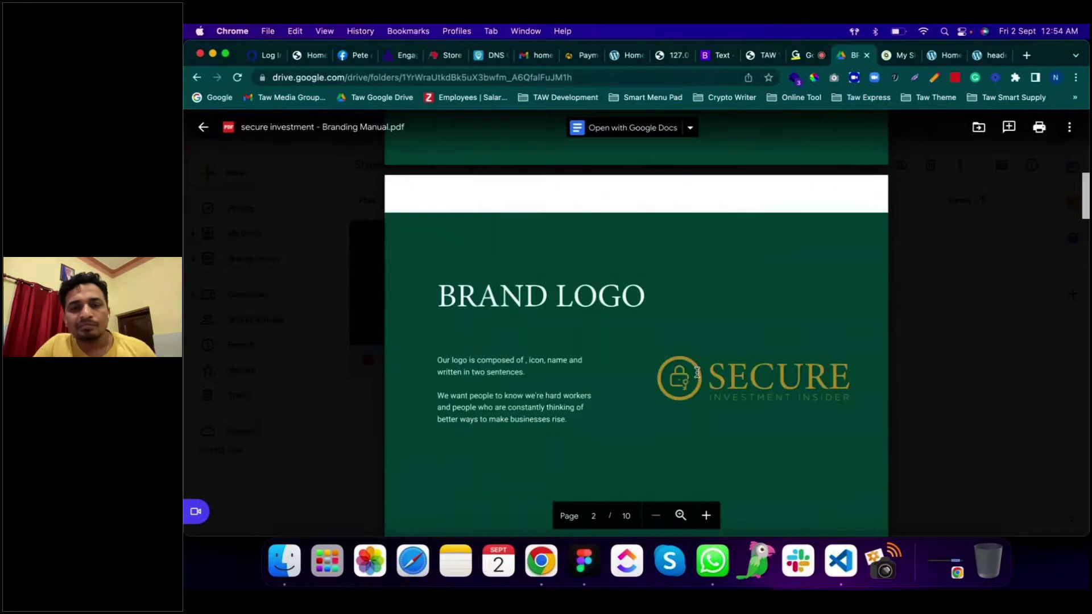
scroll(697, 373, "down", 15)
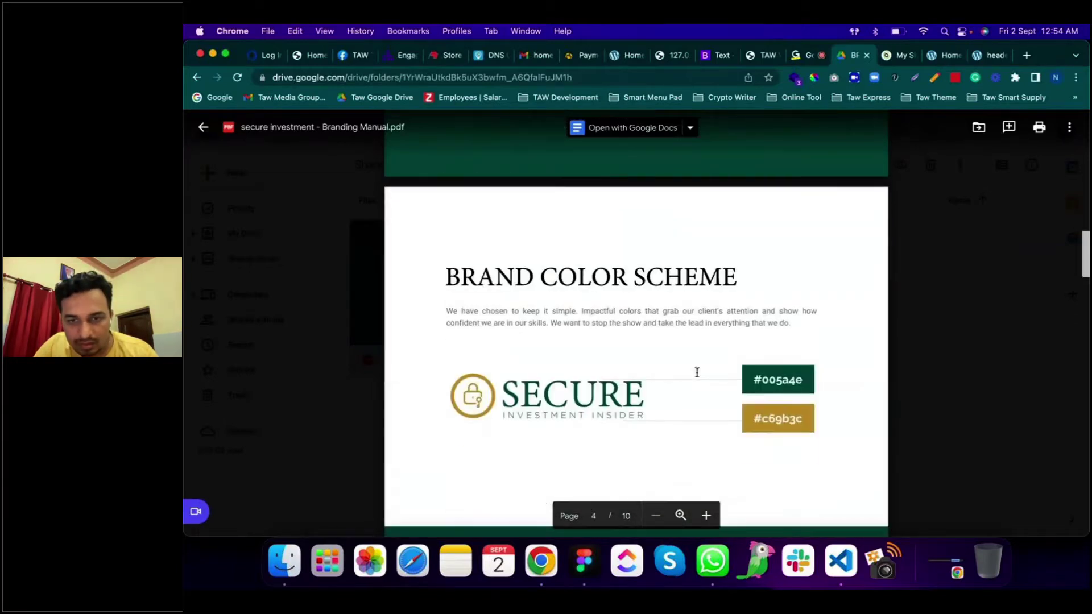
scroll(698, 372, "down", 1)
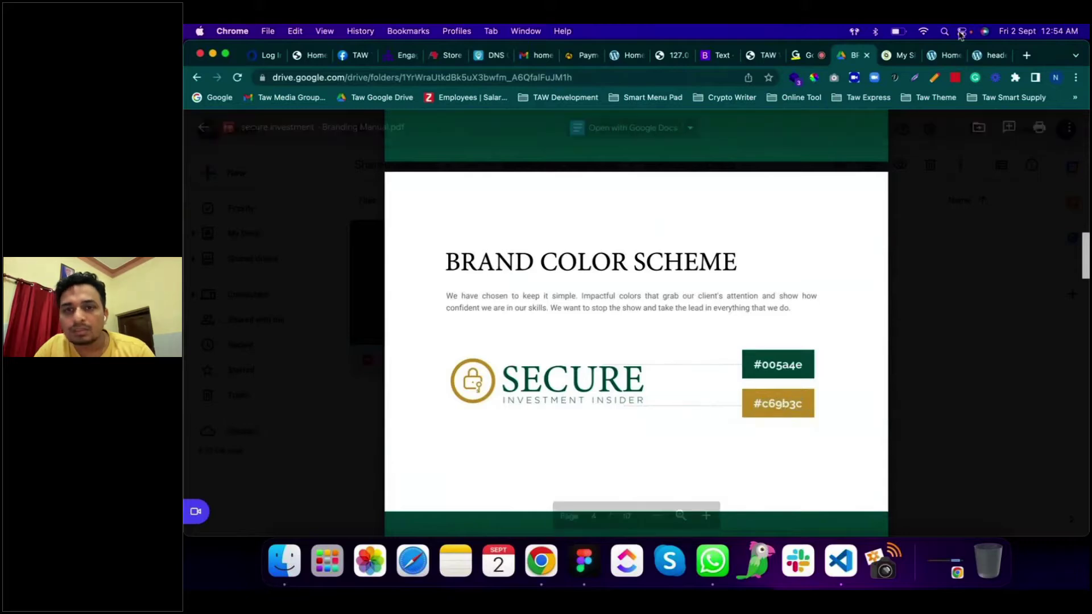
Step: Check the header Subscribe button's text hover and background colors against the brand gold #c69b3c and save the button settings
left_click(979, 57)
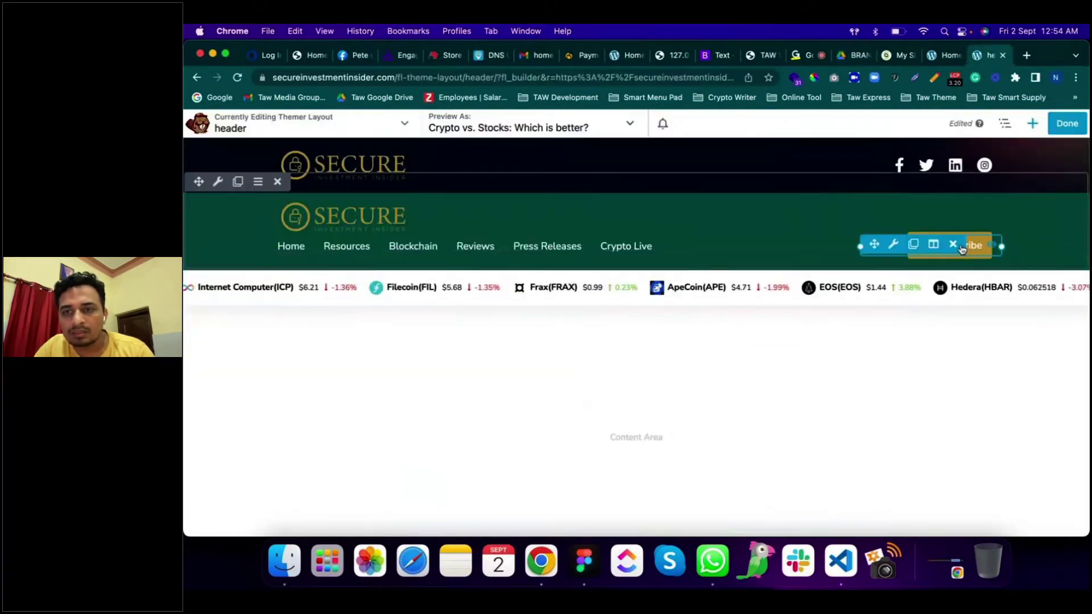
left_click(982, 259)
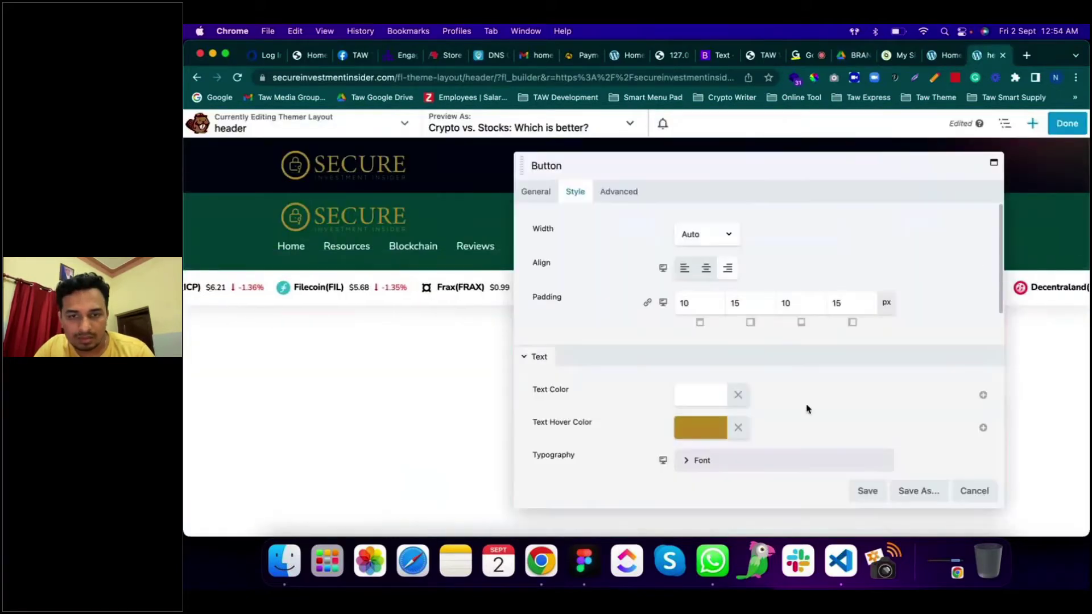
left_click(720, 424)
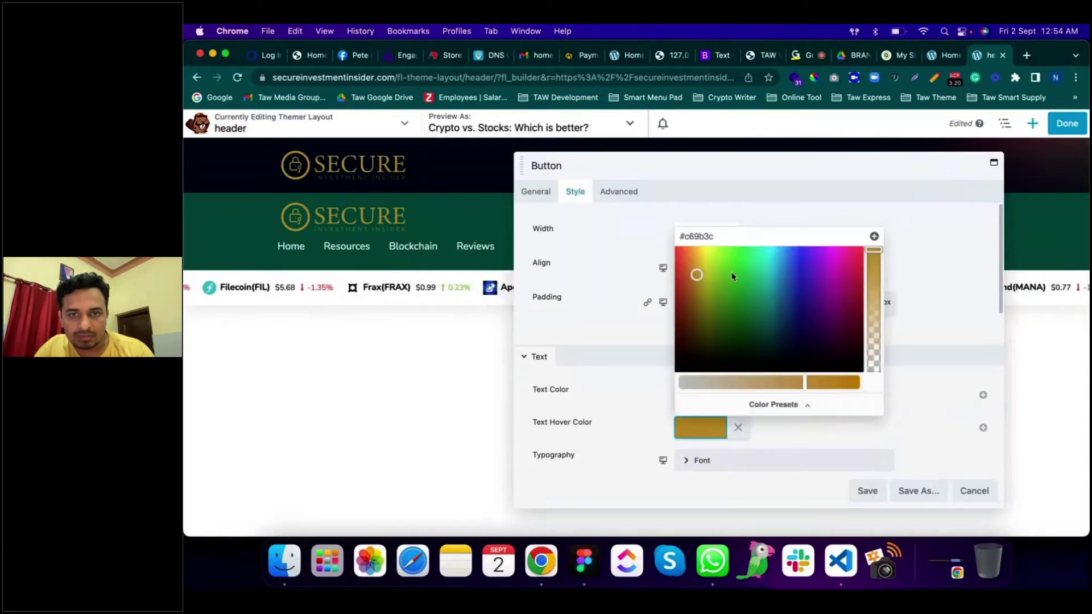
left_click_drag(717, 238, 636, 239)
left_click(636, 239)
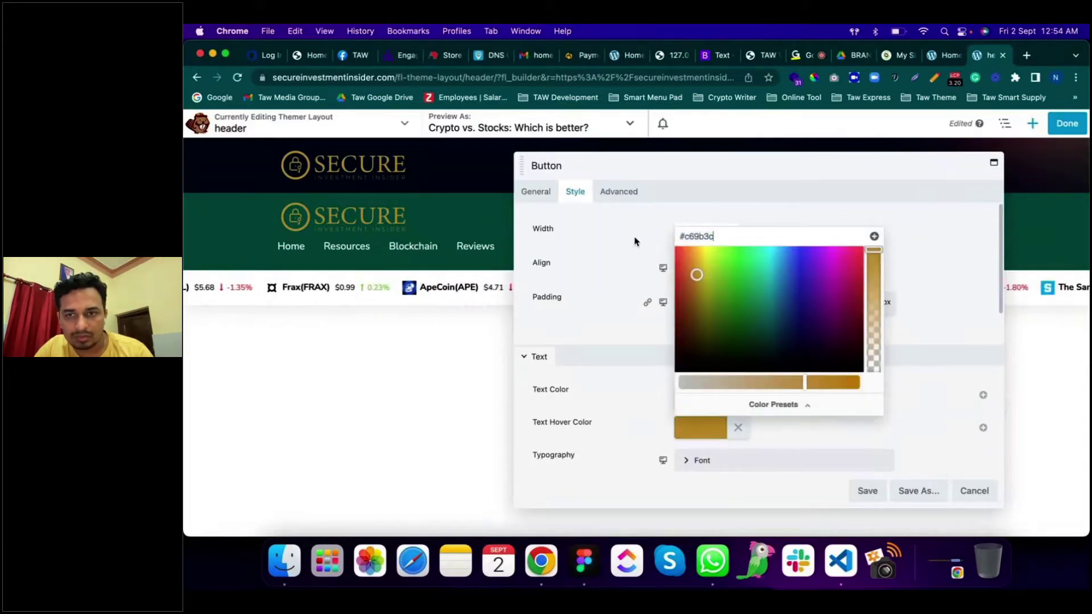
left_click(809, 395)
scroll(810, 396, "down", 3)
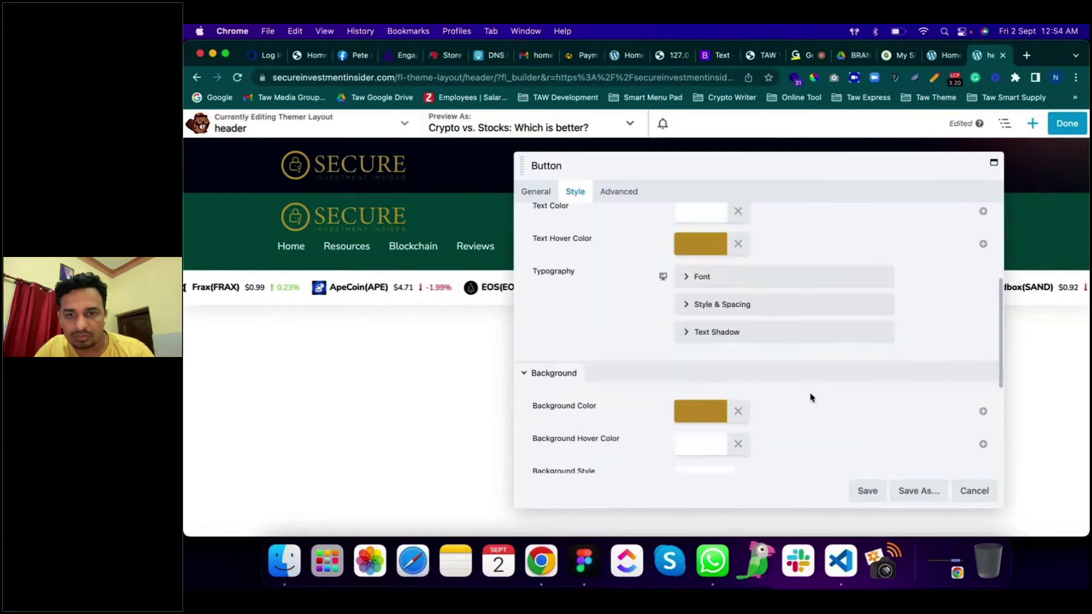
left_click(868, 490)
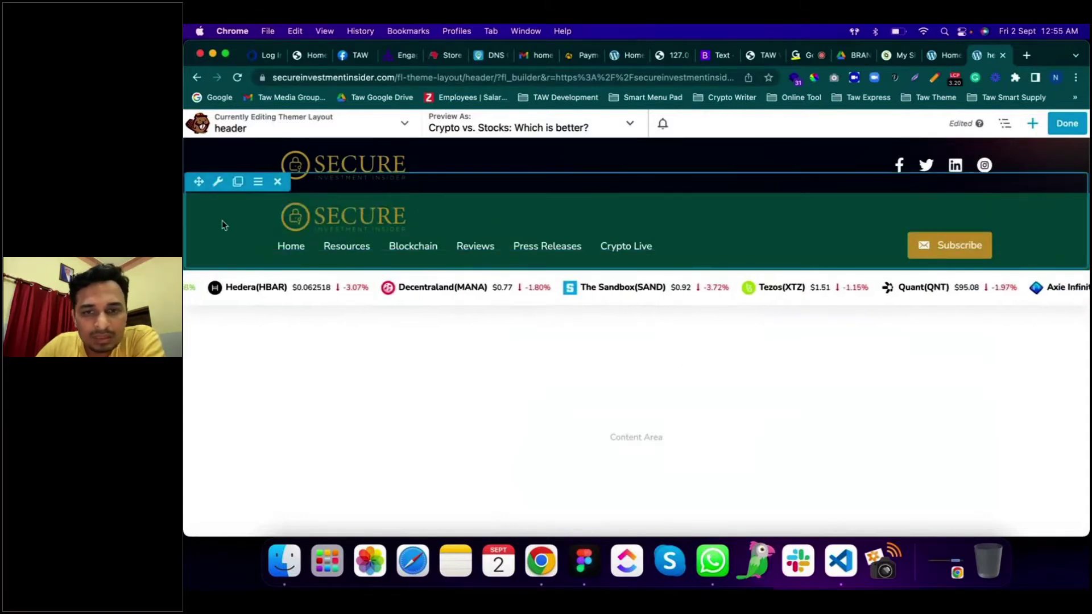
Step: Set the green row's background color to #005a4e, checking the code against the branding manual, and save the row settings
left_click(217, 183)
scroll(790, 398, "down", 10)
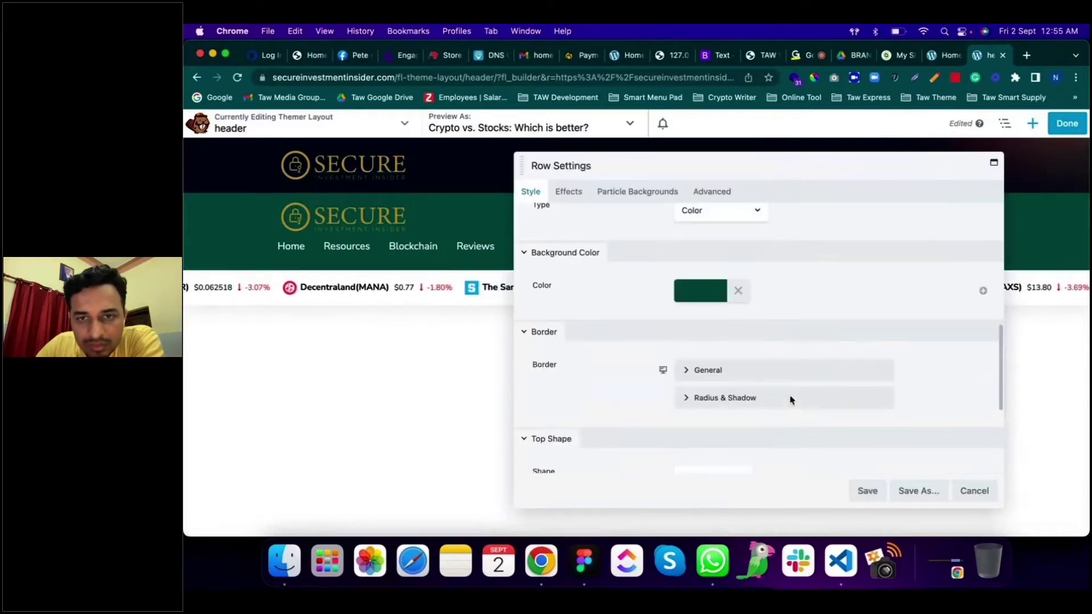
left_click(699, 291)
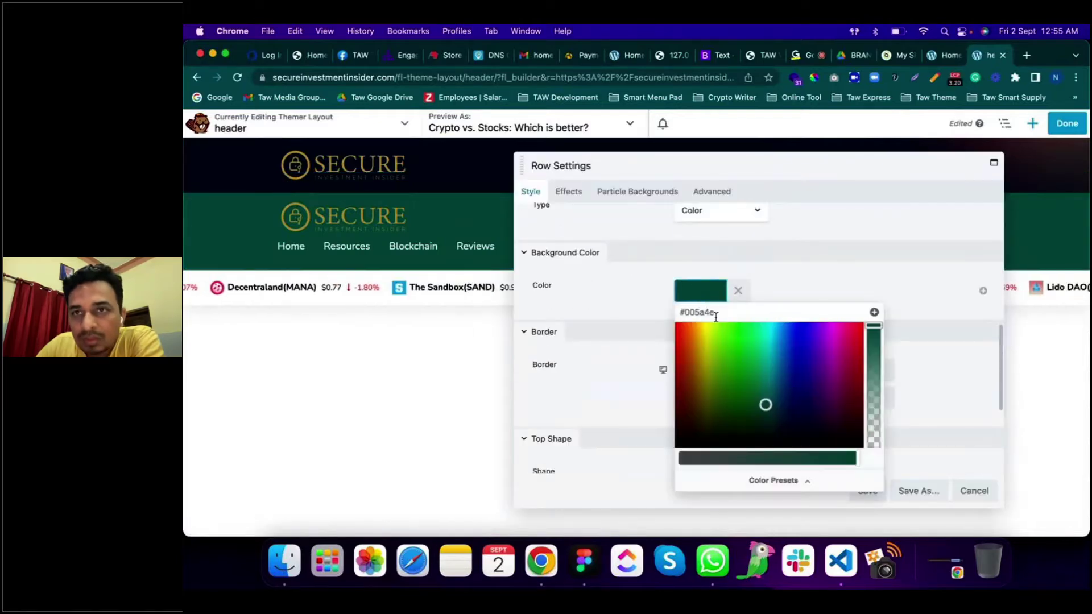
left_click(854, 56)
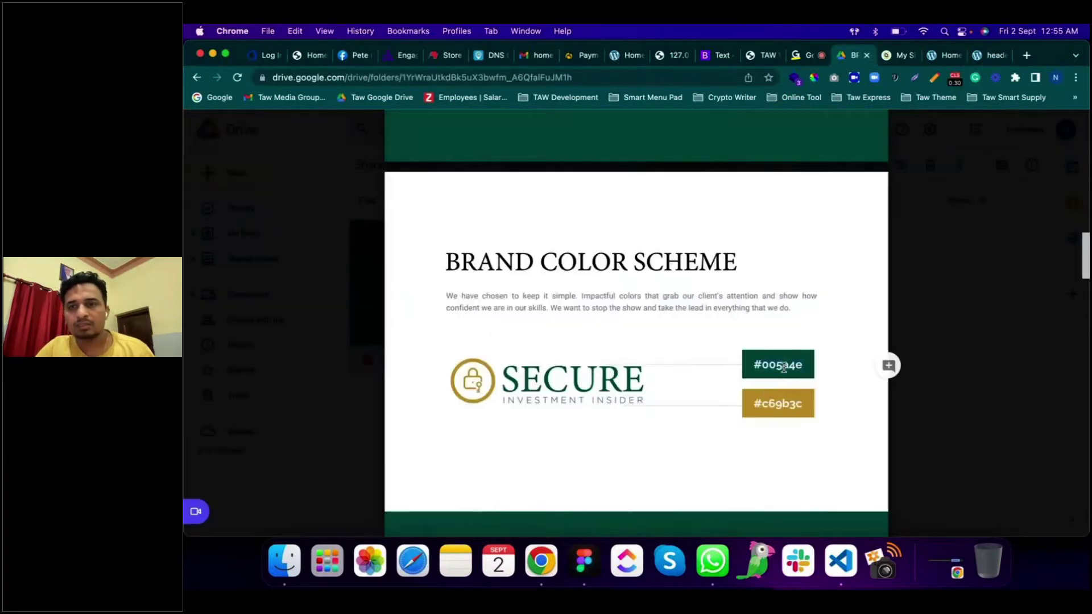
left_click(985, 57)
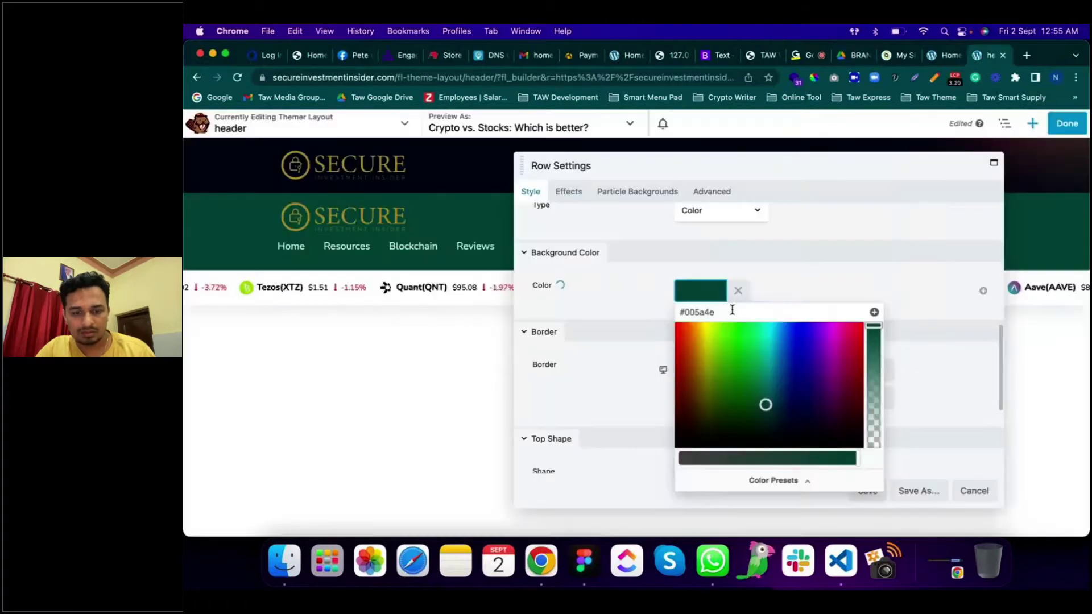
left_click_drag(732, 310, 668, 313)
type("#005a4e")
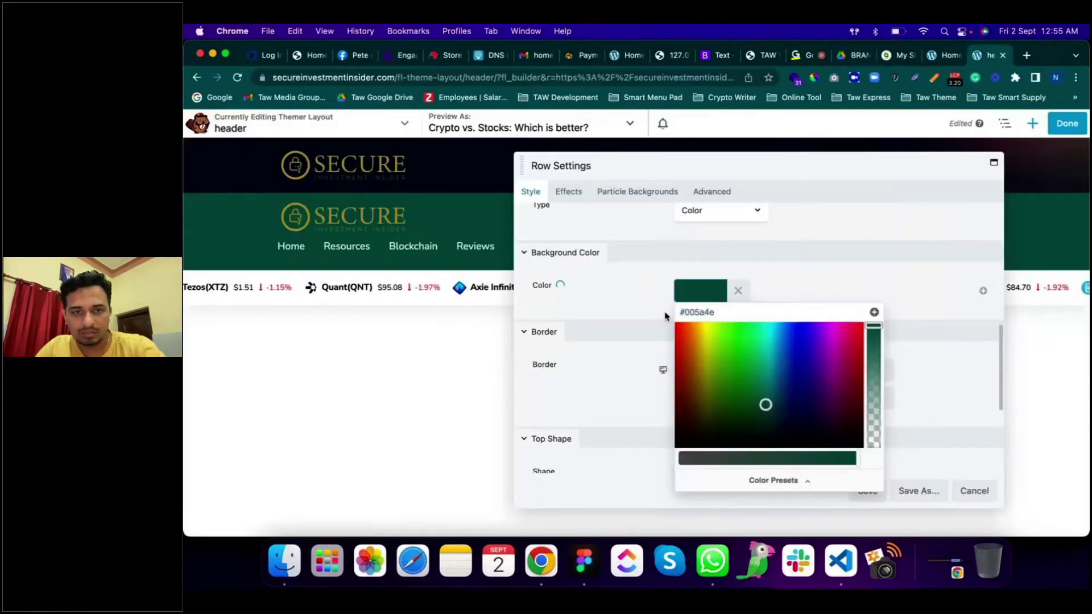
left_click(834, 279)
left_click(867, 489)
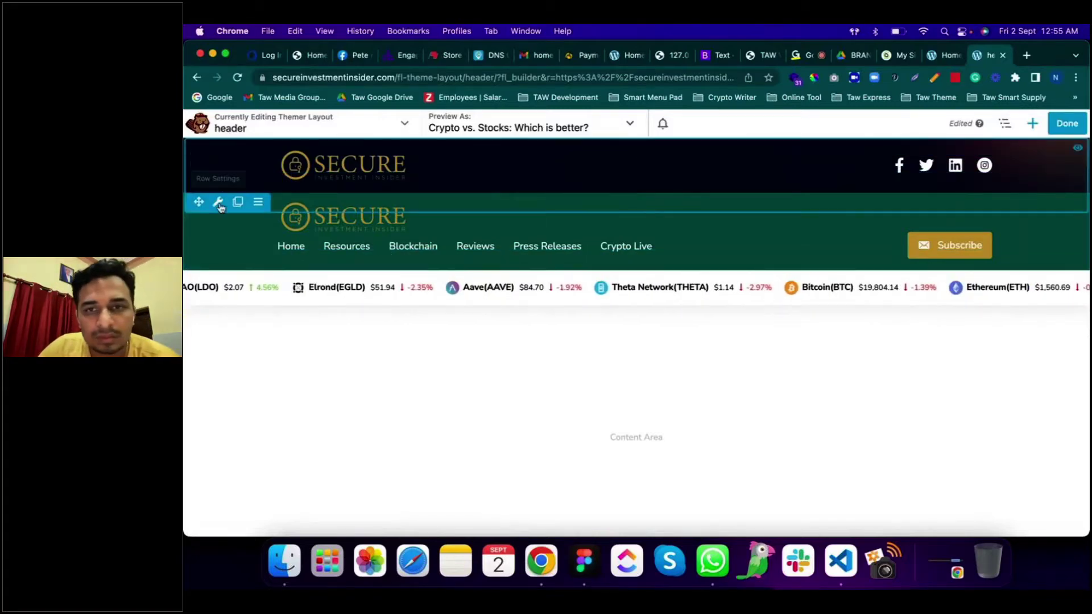
left_click(219, 203)
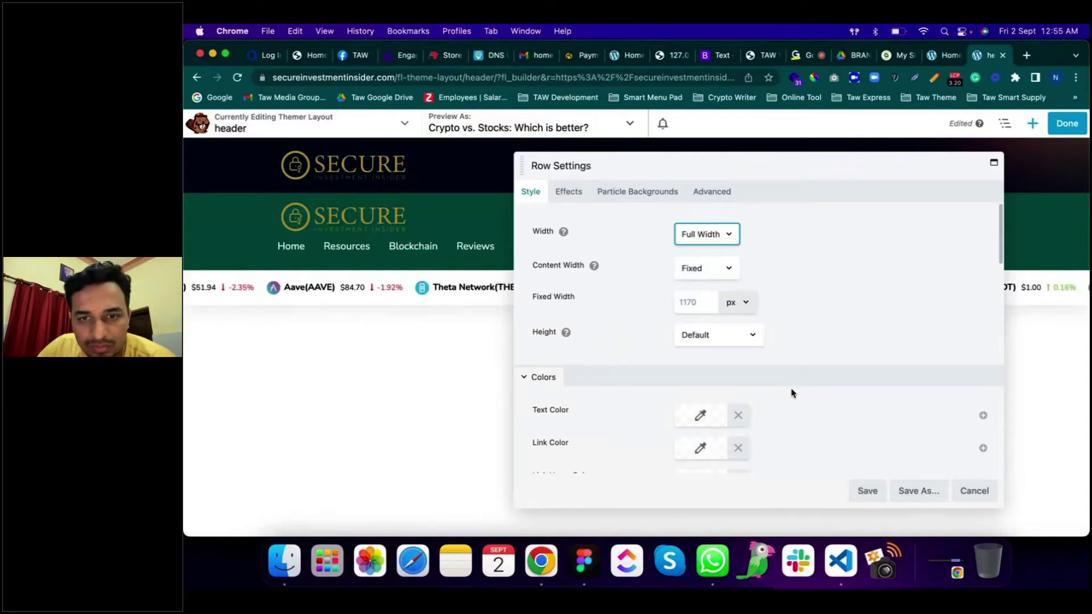
scroll(792, 393, "down", 5)
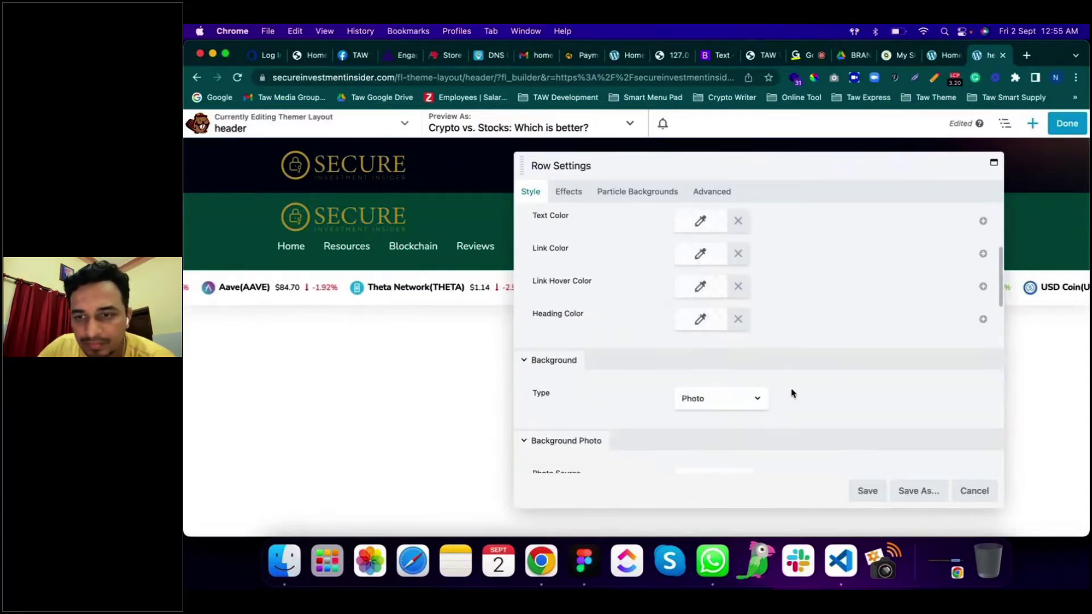
scroll(792, 393, "up", 5)
left_click(974, 491)
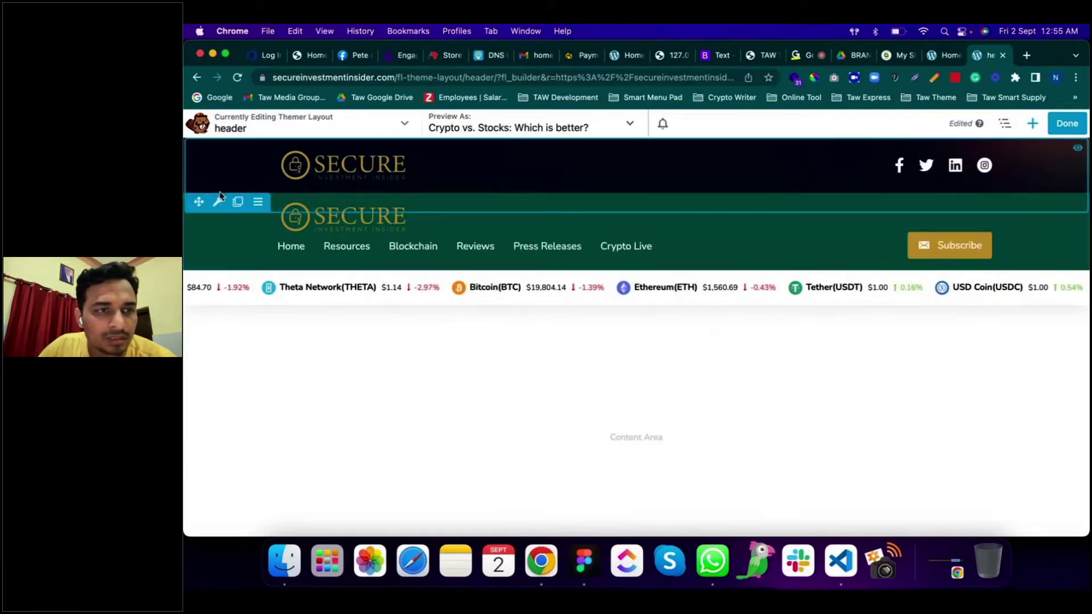
Step: Change the background type of the header's upper dark row from Photo to Color
left_click(219, 201)
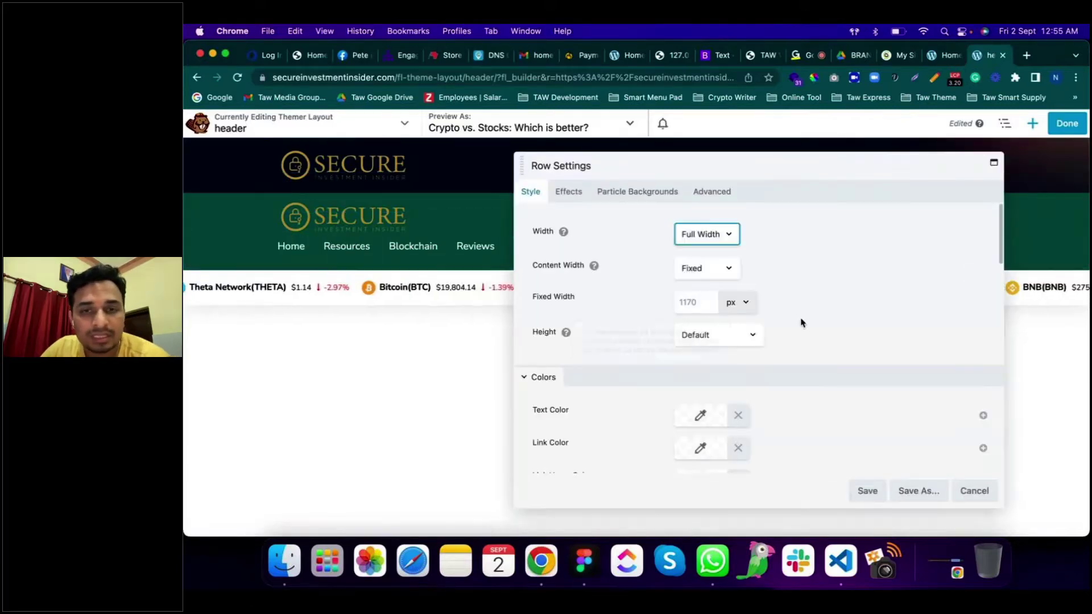
scroll(802, 331, "down", 10)
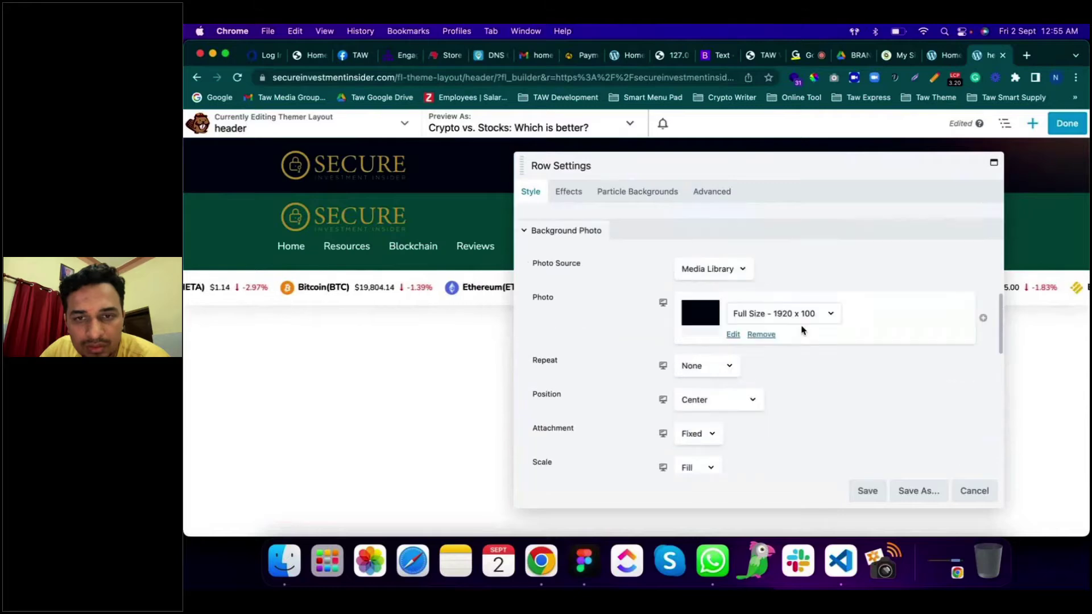
scroll(802, 329, "up", 2)
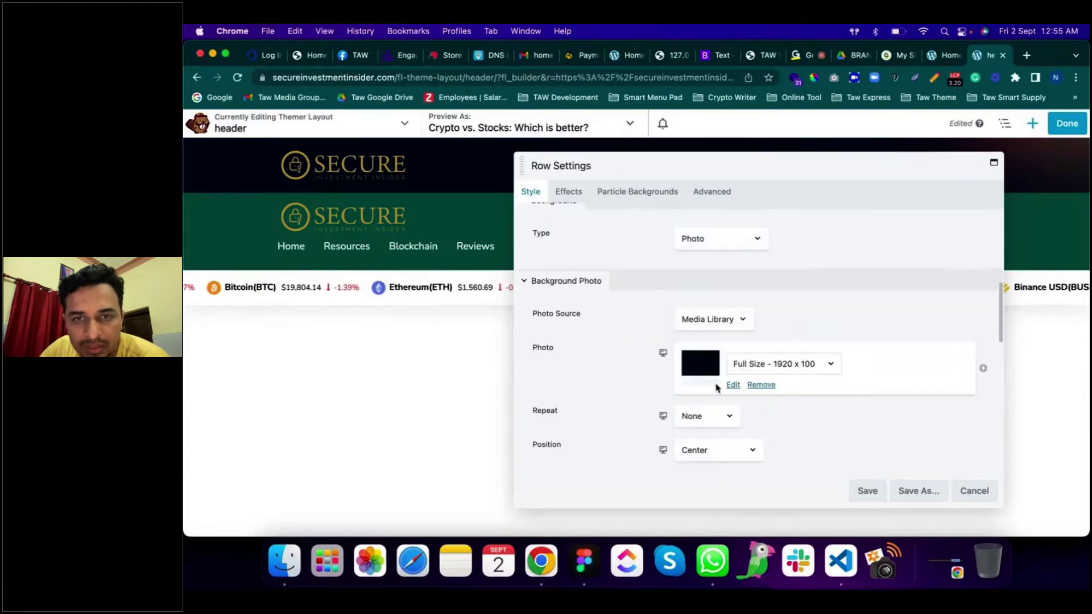
left_click(733, 247)
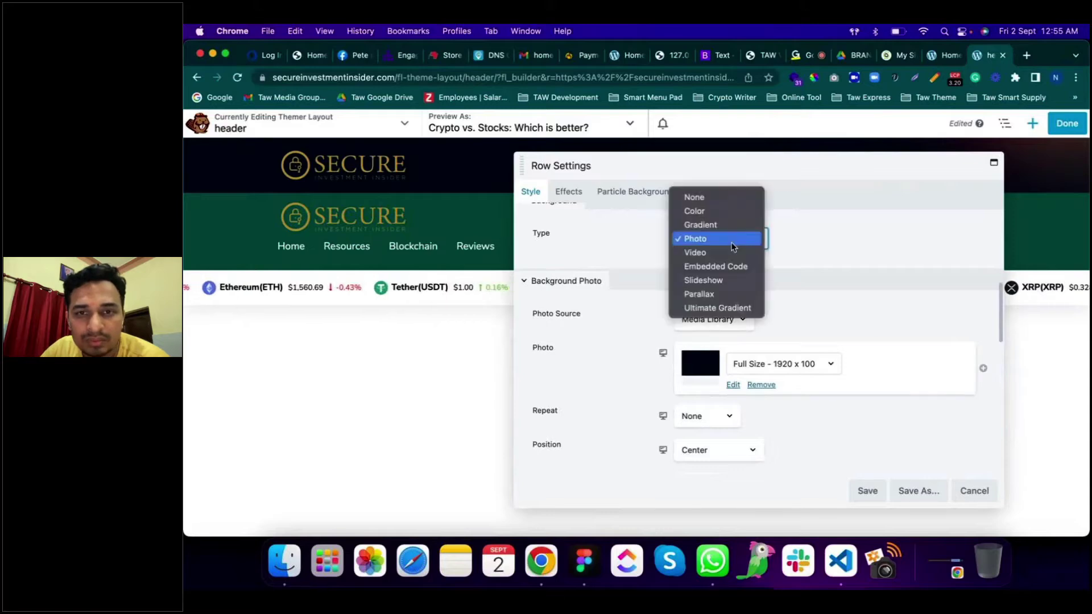
left_click(723, 211)
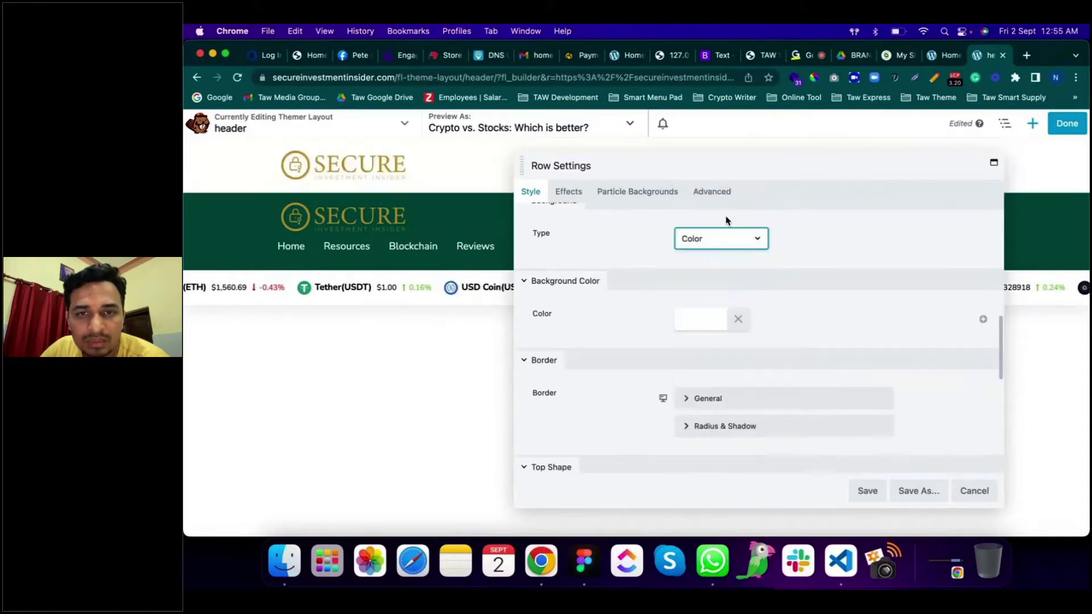
left_click(728, 240)
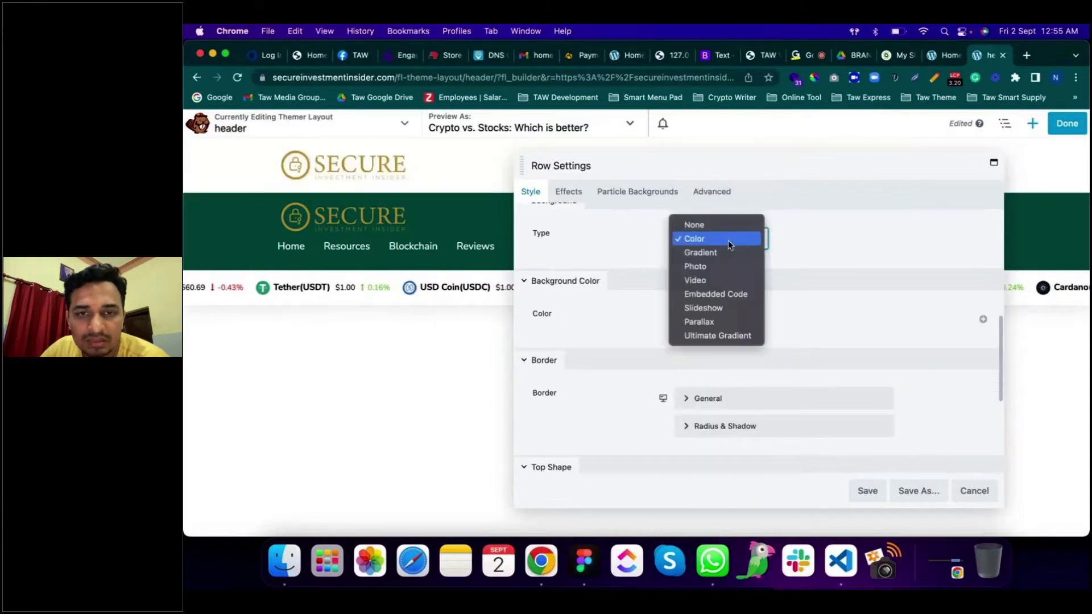
left_click(834, 253)
scroll(814, 245, "up", 1)
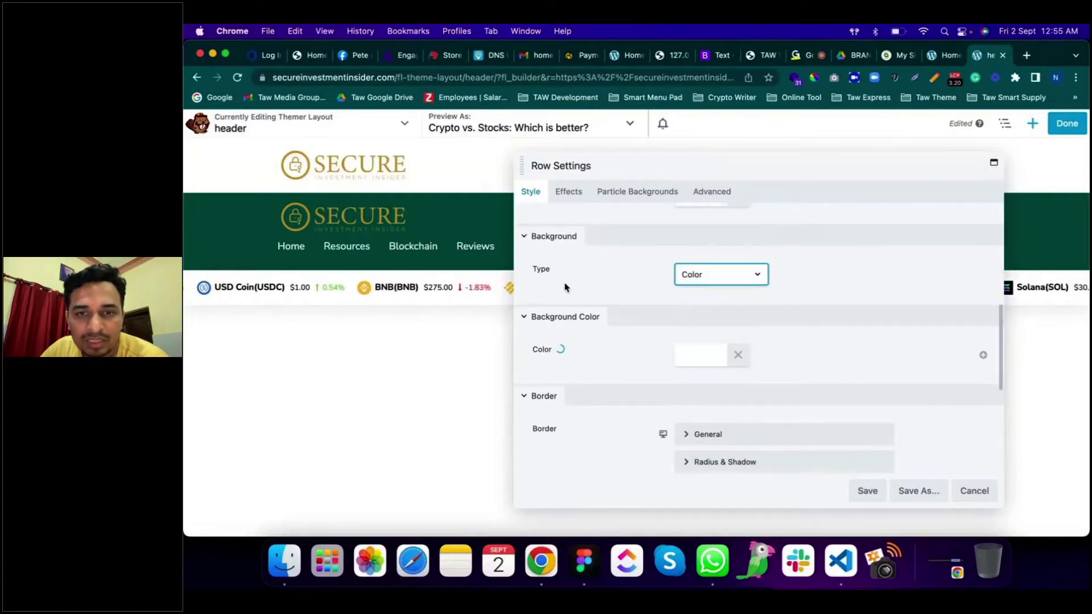
left_click(711, 277)
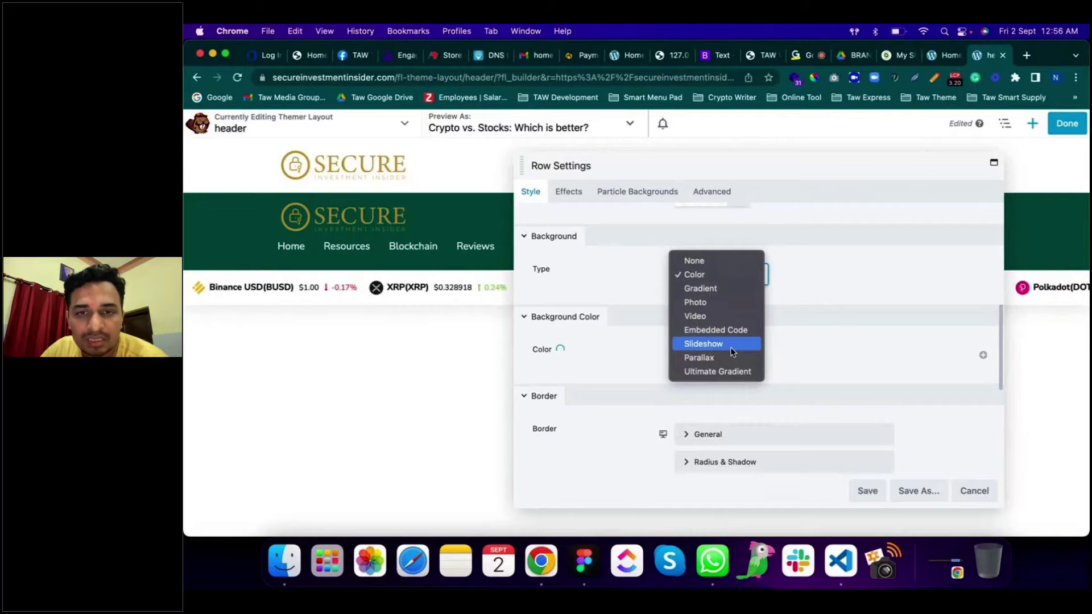
left_click(721, 280)
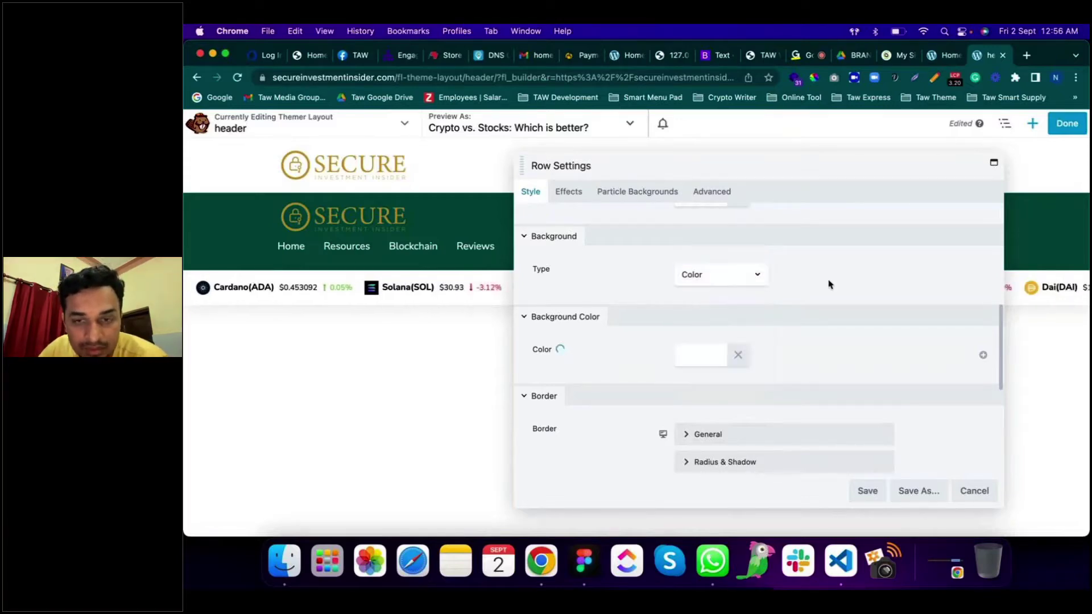
Step: Set the upper row's background color to the dark navy #001728
left_click(702, 364)
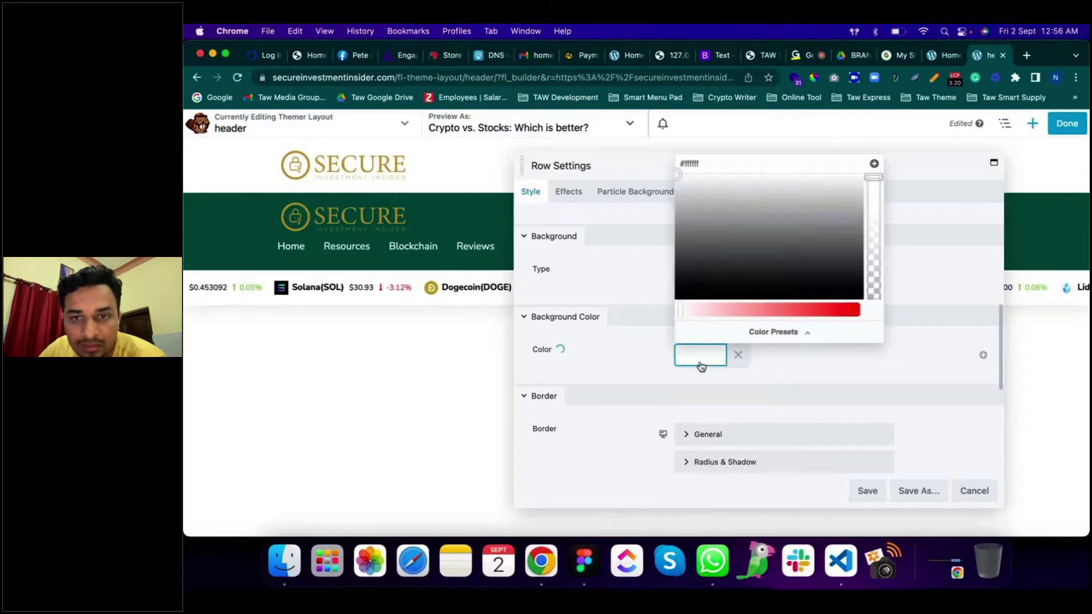
left_click(765, 332)
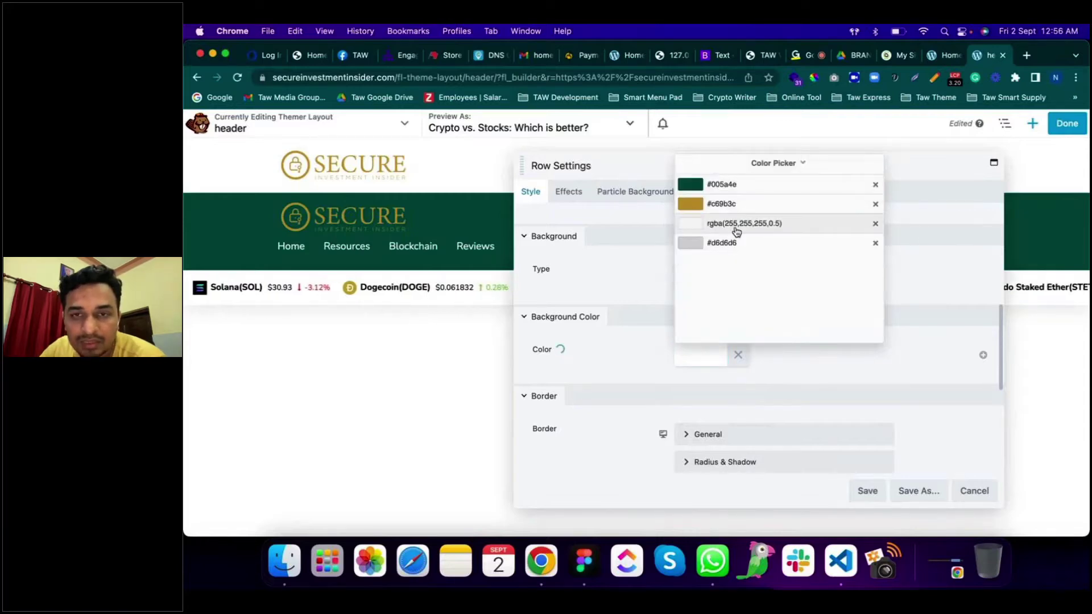
left_click(771, 169)
mouse_move(725, 246)
left_mouse_down()
mouse_move(757, 281)
mouse_move(796, 268)
left_mouse_up()
left_click_drag(709, 312, 857, 310)
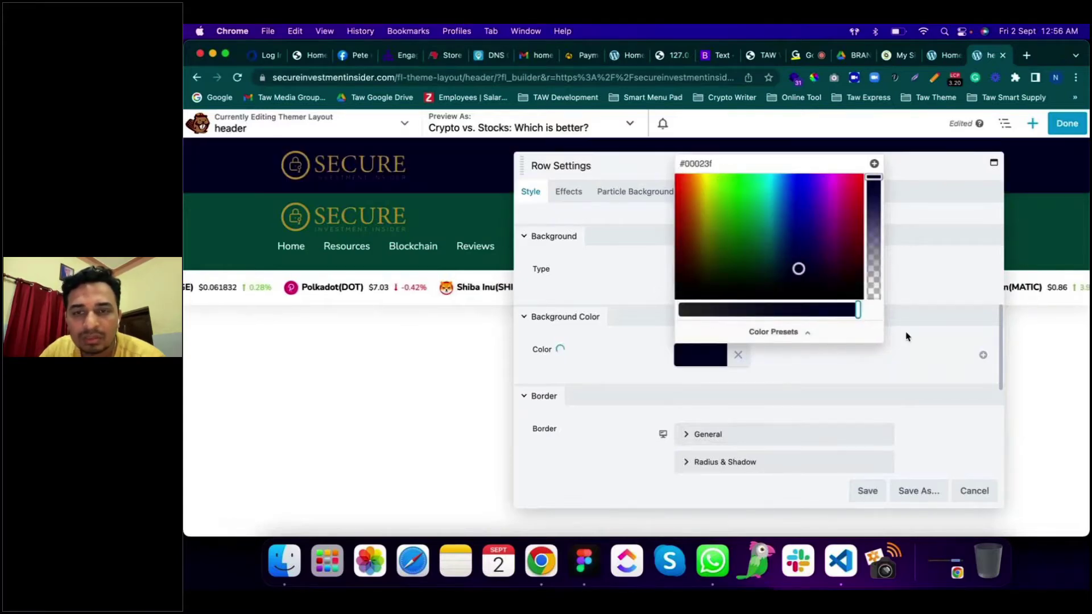
mouse_move(821, 251)
left_mouse_down()
mouse_move(751, 207)
mouse_move(768, 216)
mouse_move(783, 280)
left_mouse_up()
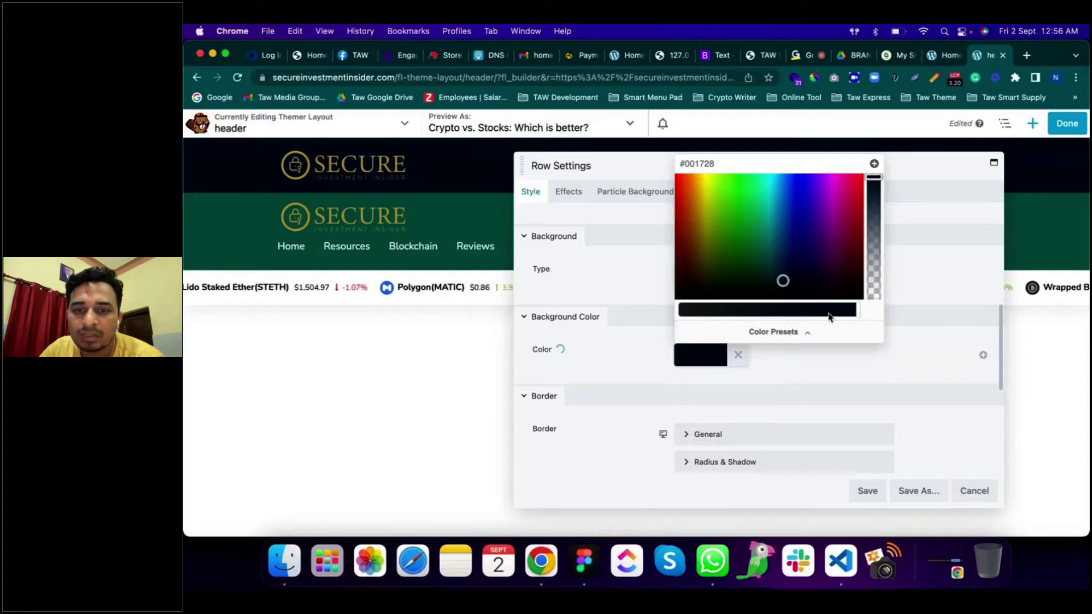
Step: Add #001728 to the saved color presets and check the preset list for it
left_click(804, 338)
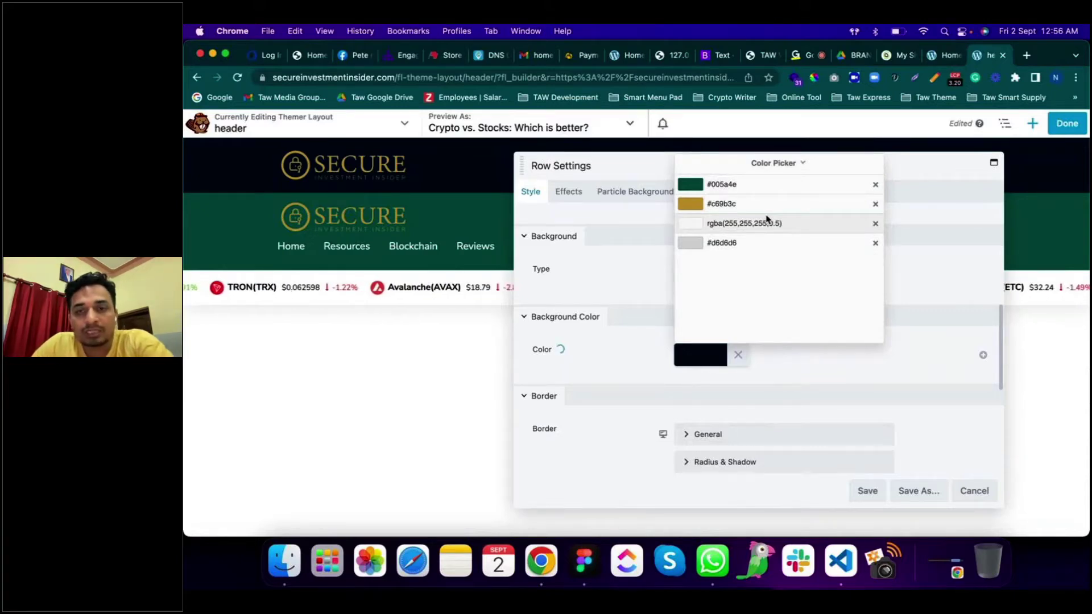
left_click(782, 165)
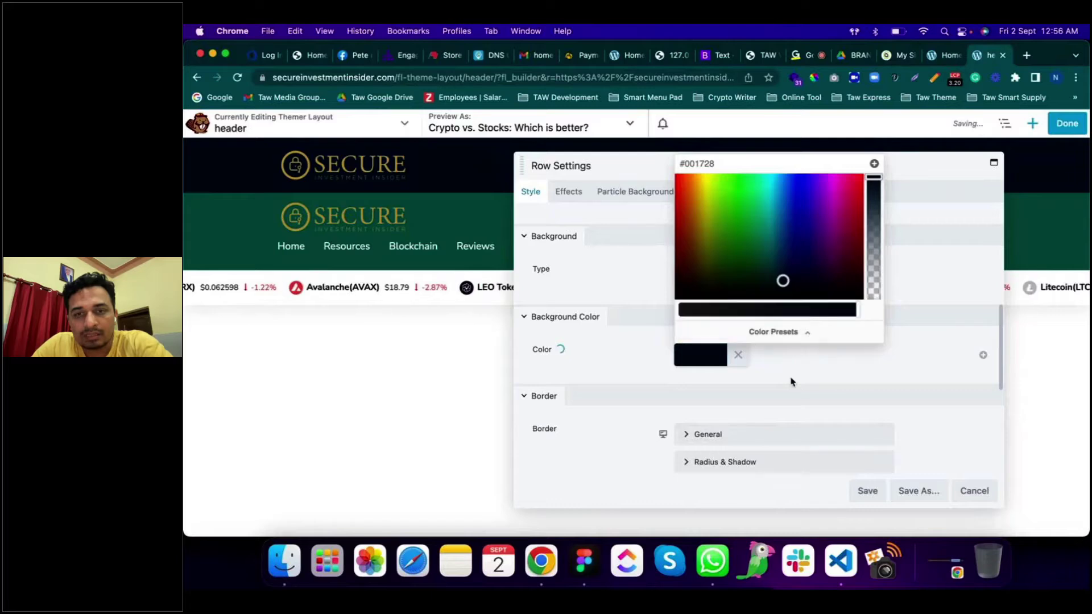
left_click(779, 330)
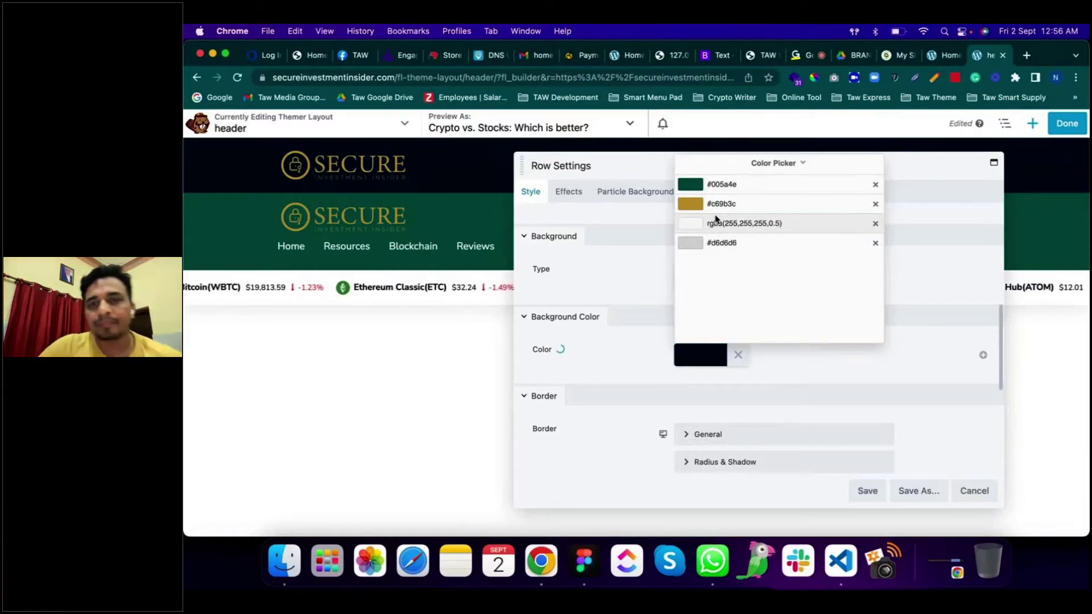
left_click(770, 165)
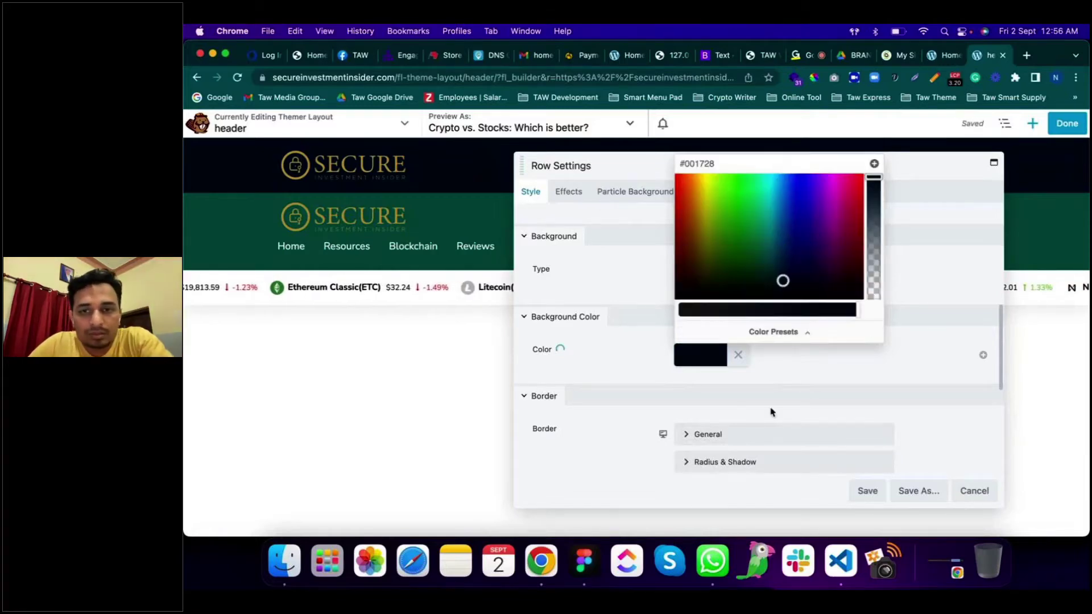
left_click(875, 164)
left_click(793, 333)
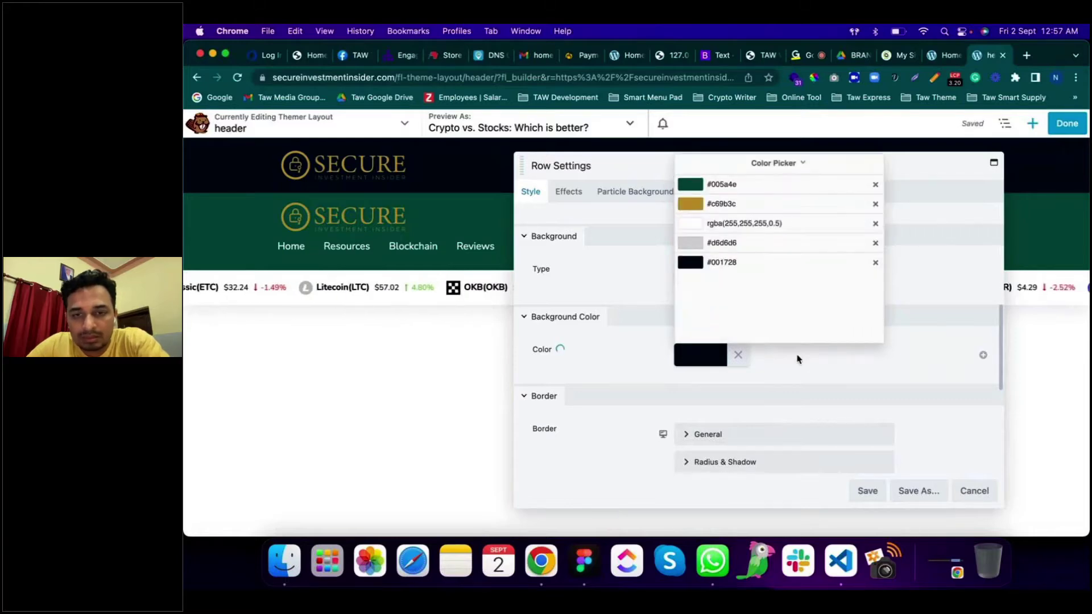
left_click(720, 366)
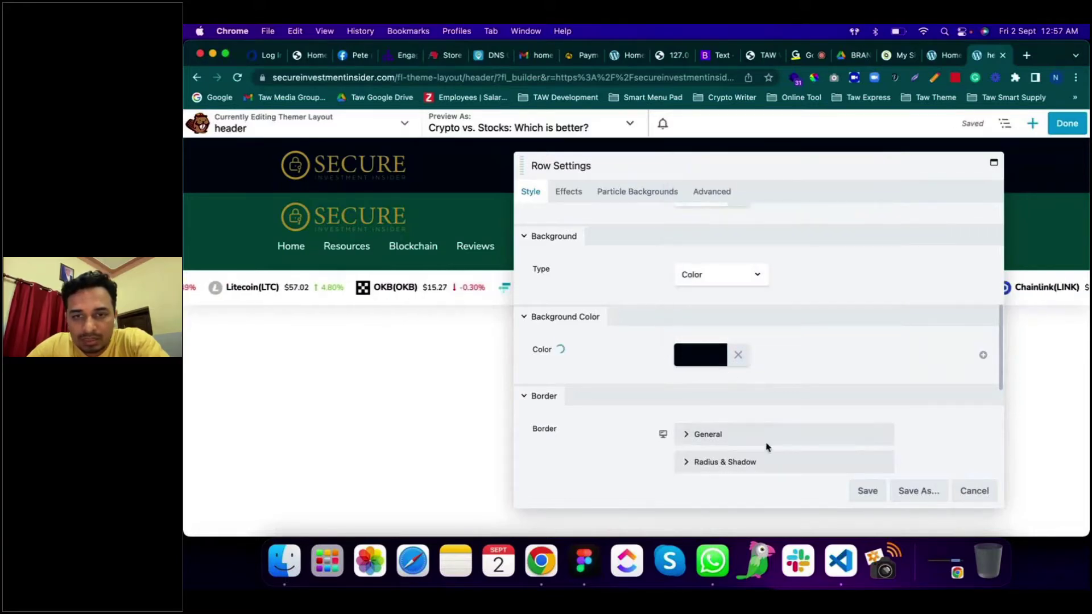
left_click(697, 352)
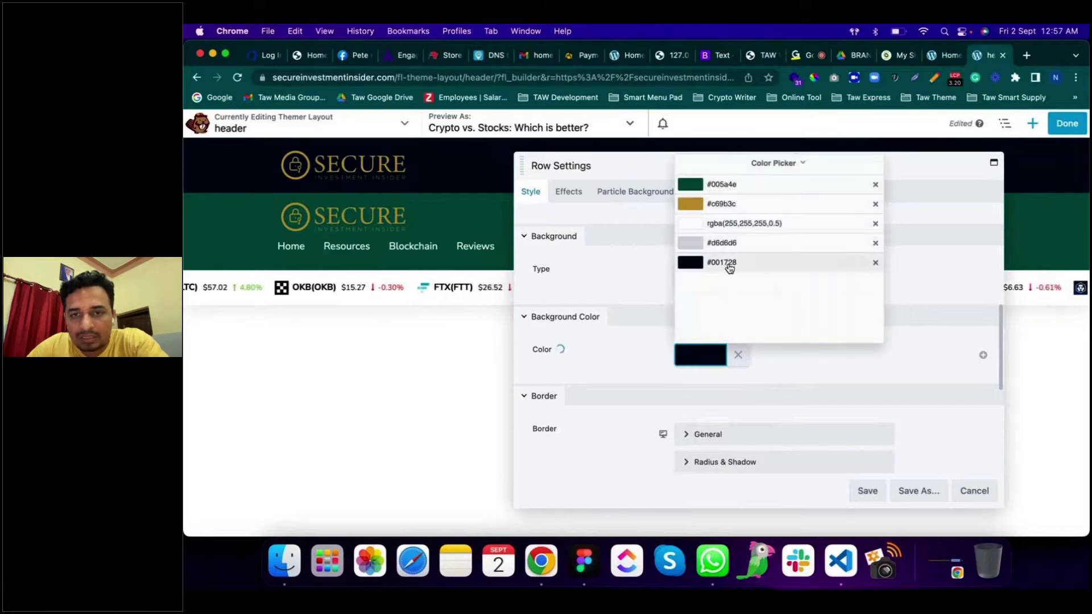
Step: Apply the saved #001728 color preset to the upper row's background and save the row settings
left_click(803, 375)
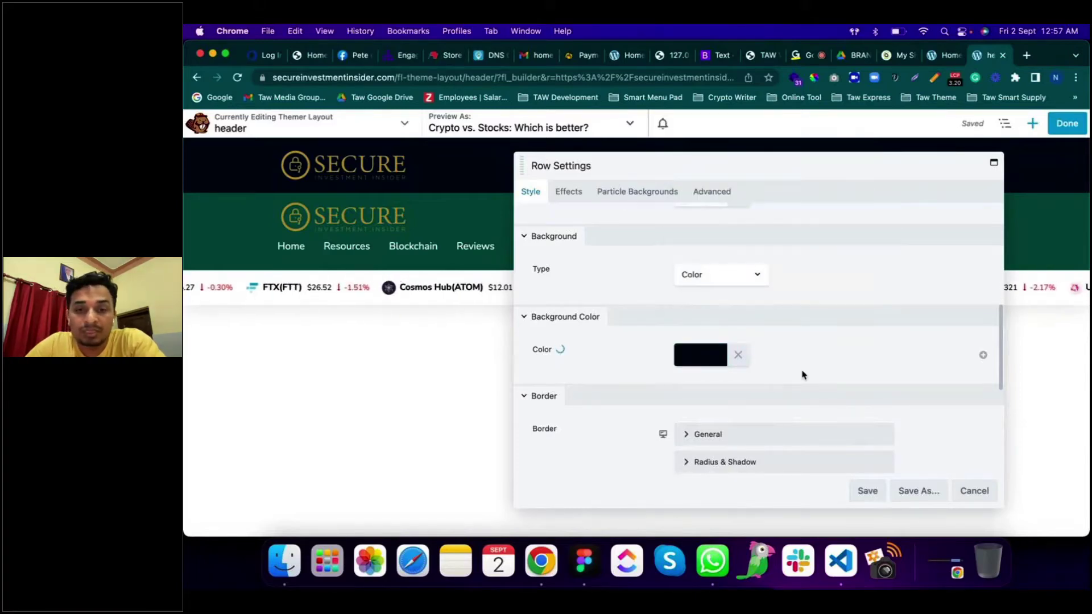
left_click(713, 364)
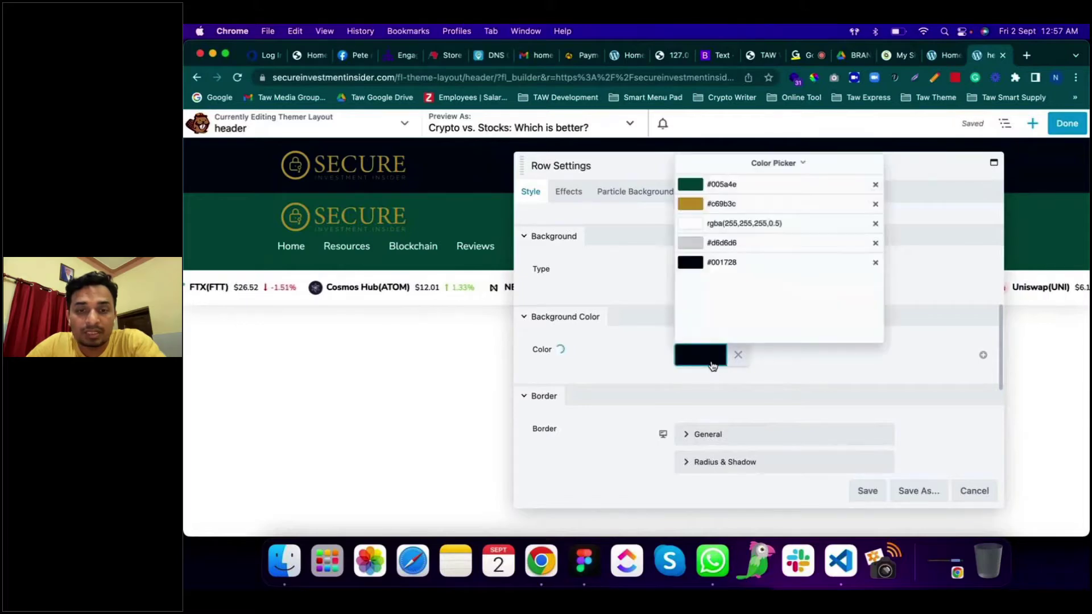
left_click(721, 266)
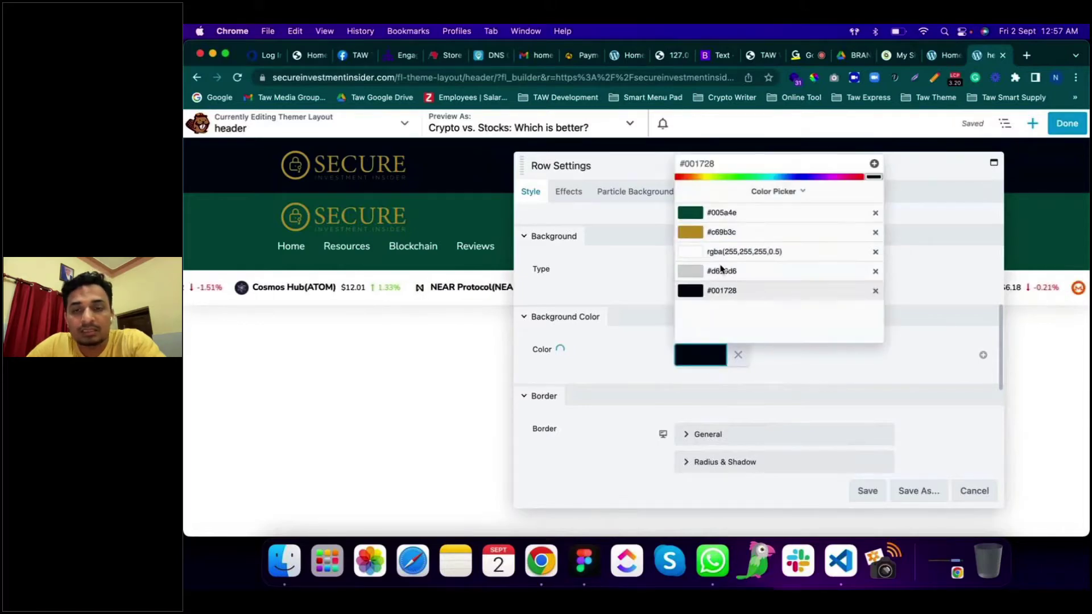
left_click(776, 363)
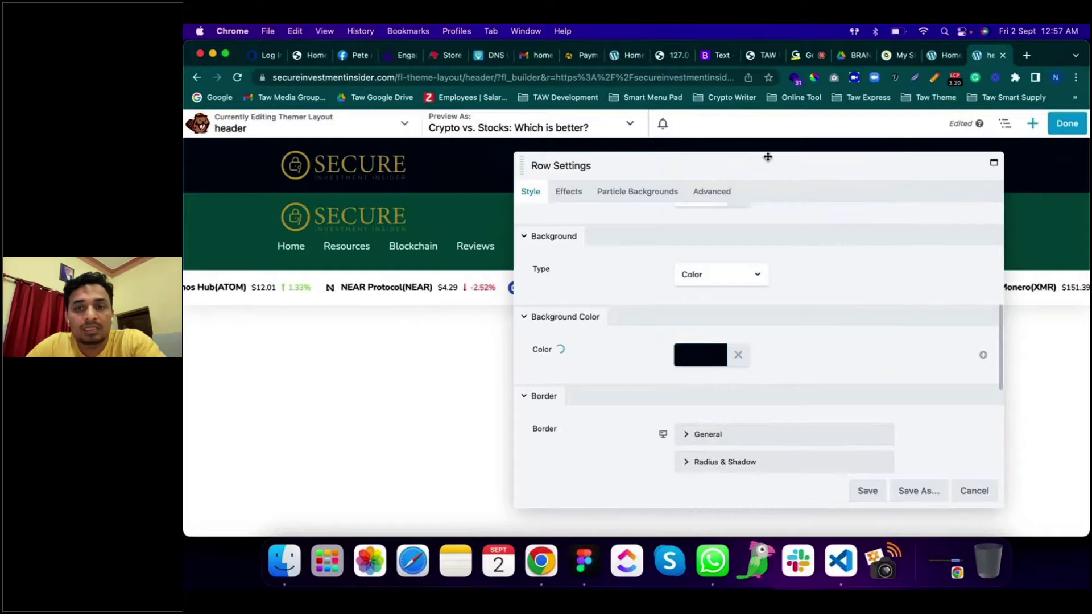
left_click_drag(768, 157, 674, 150)
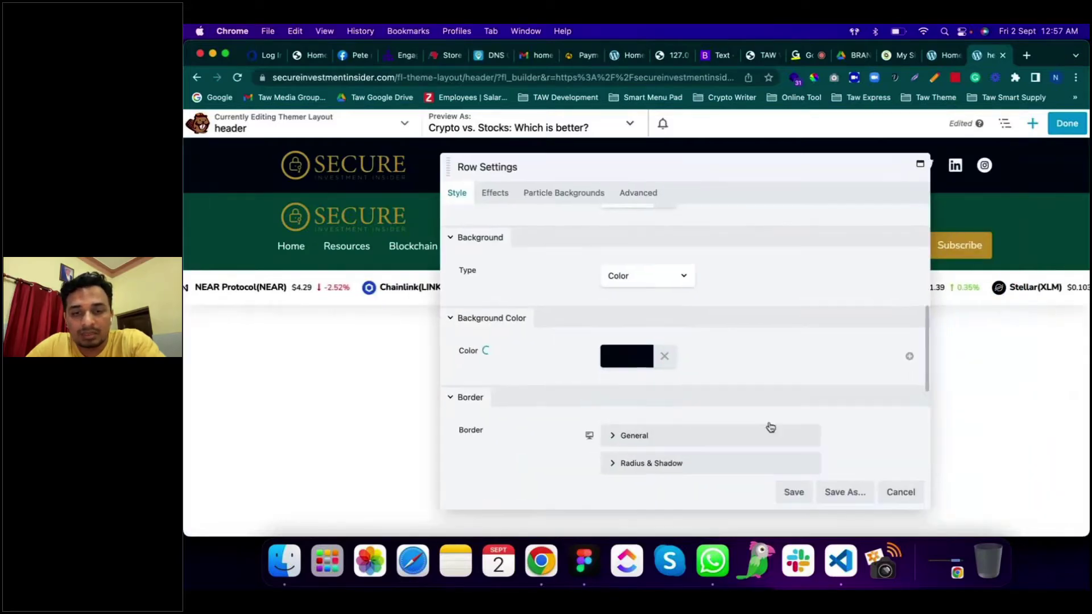
left_click(794, 493)
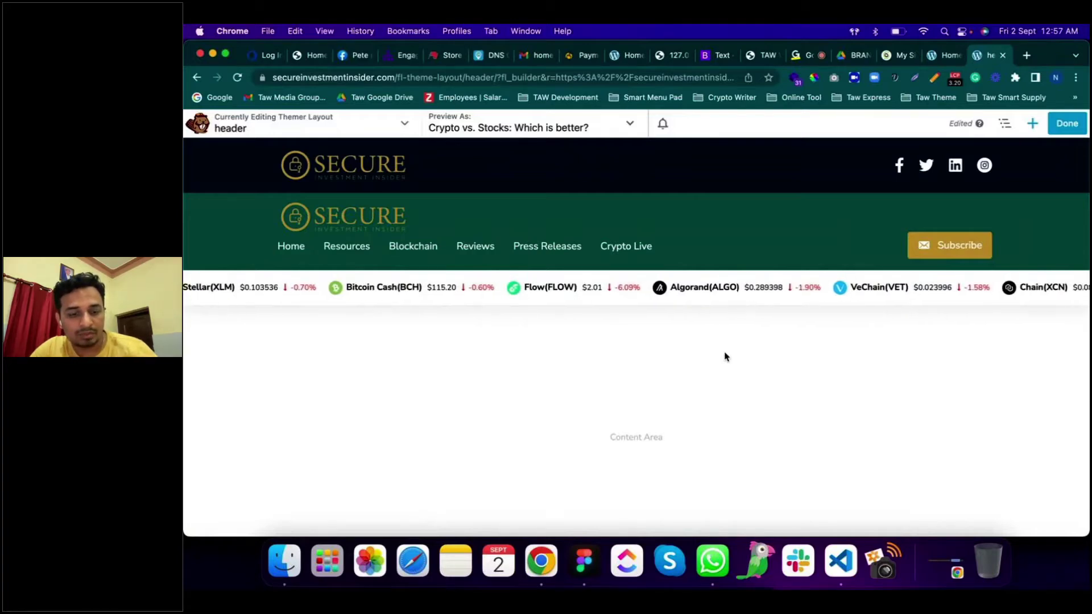
Step: Preview the header at the medium and small responsive sizes, exit responsive editing, and check the full layout down to the footer
key("r")
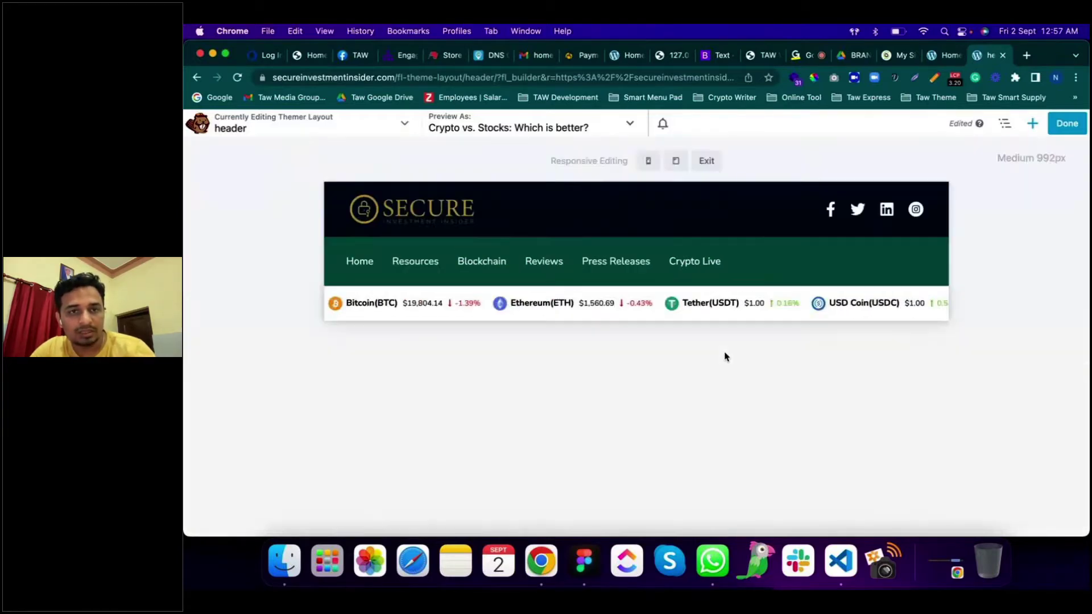
mouse_move(709, 284)
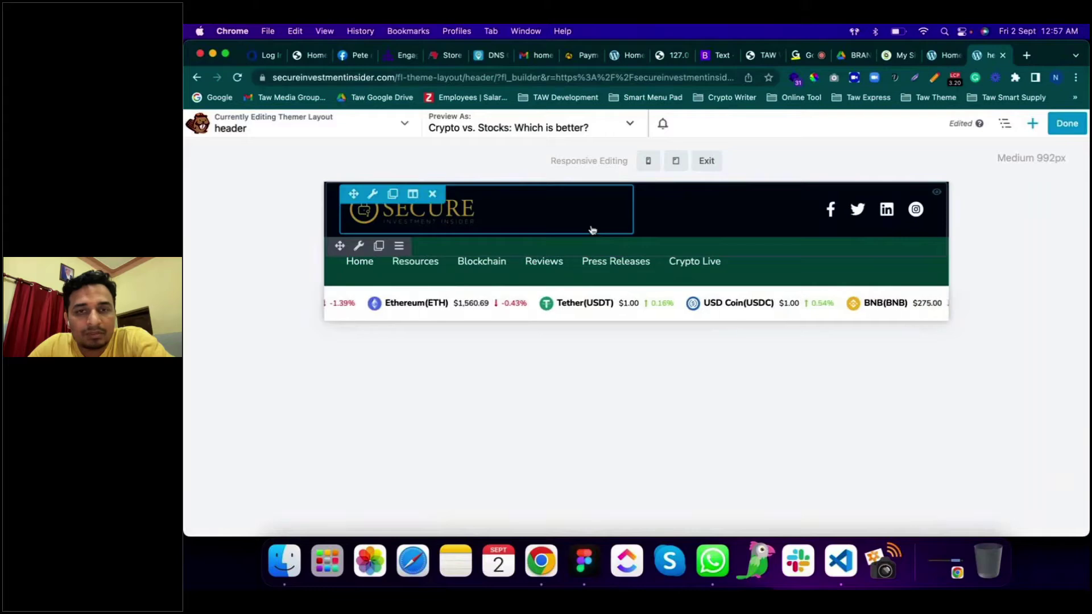
left_click(648, 162)
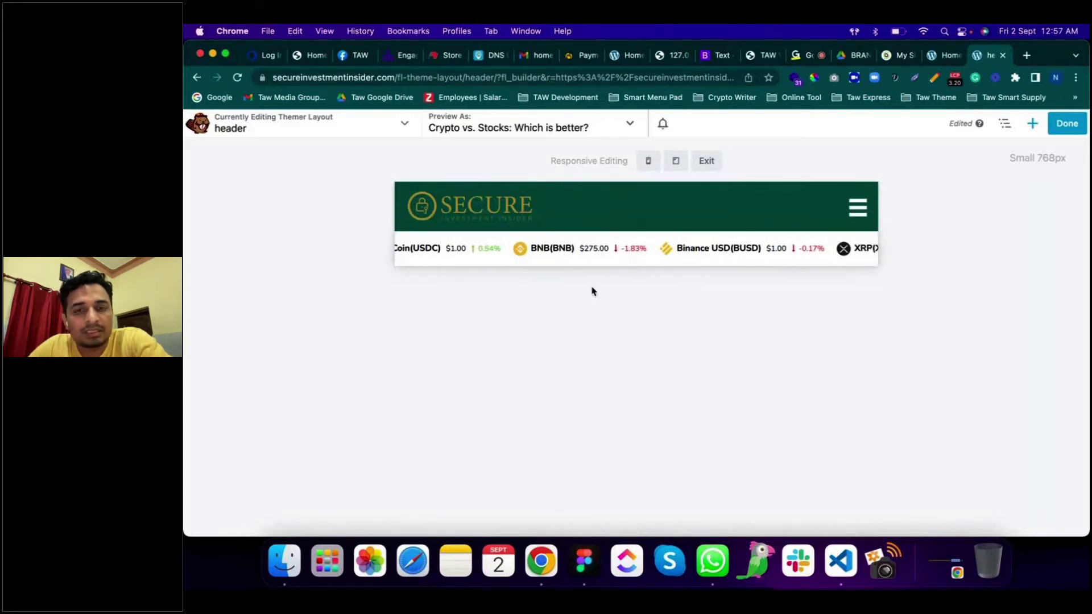
left_click(706, 161)
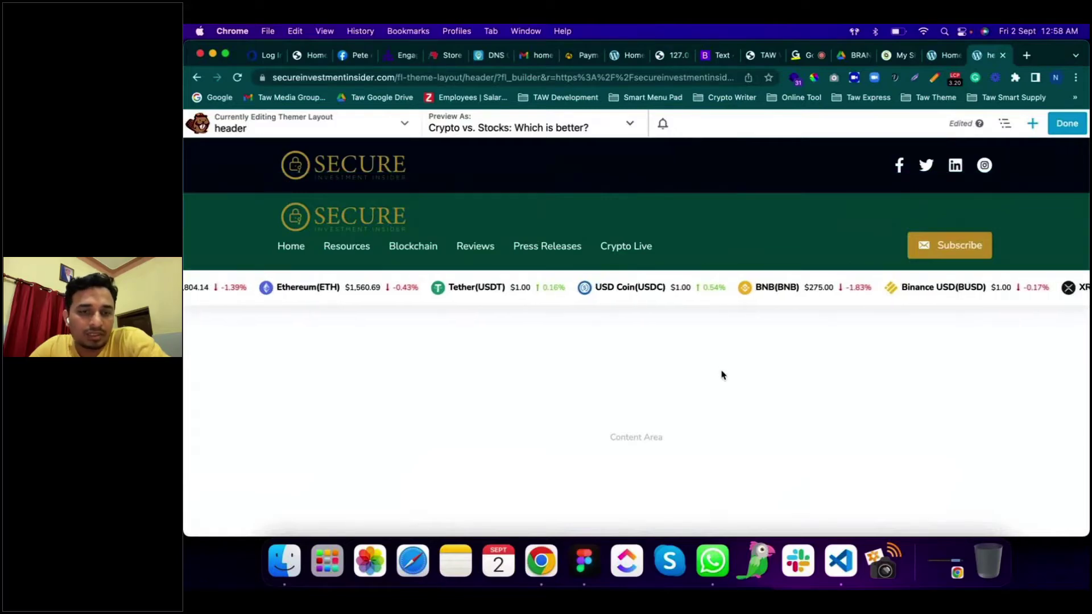
scroll(721, 374, "down", 3)
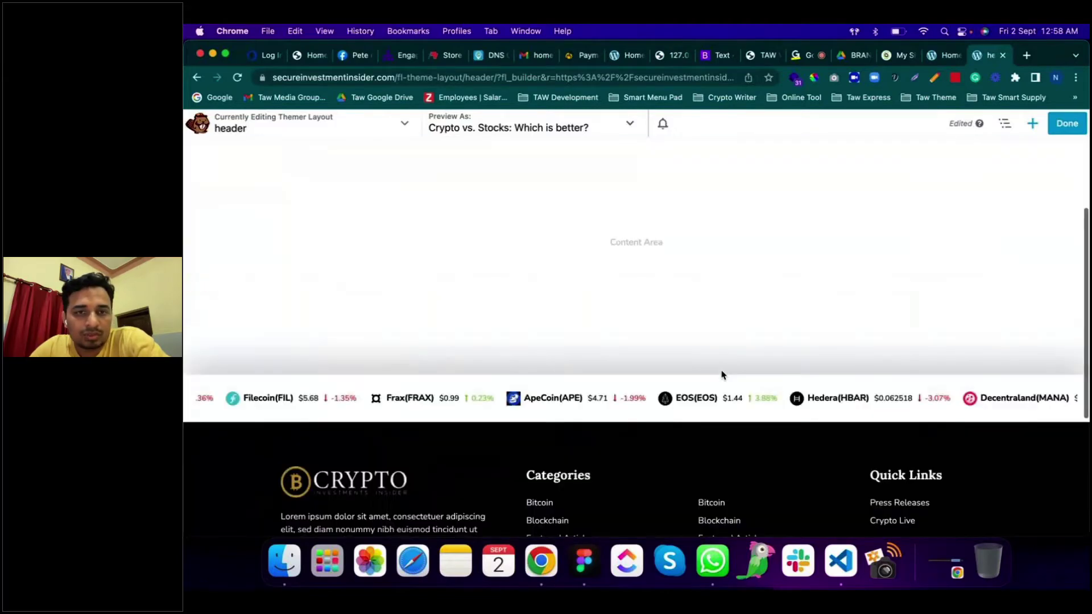
scroll(721, 373, "up", 3)
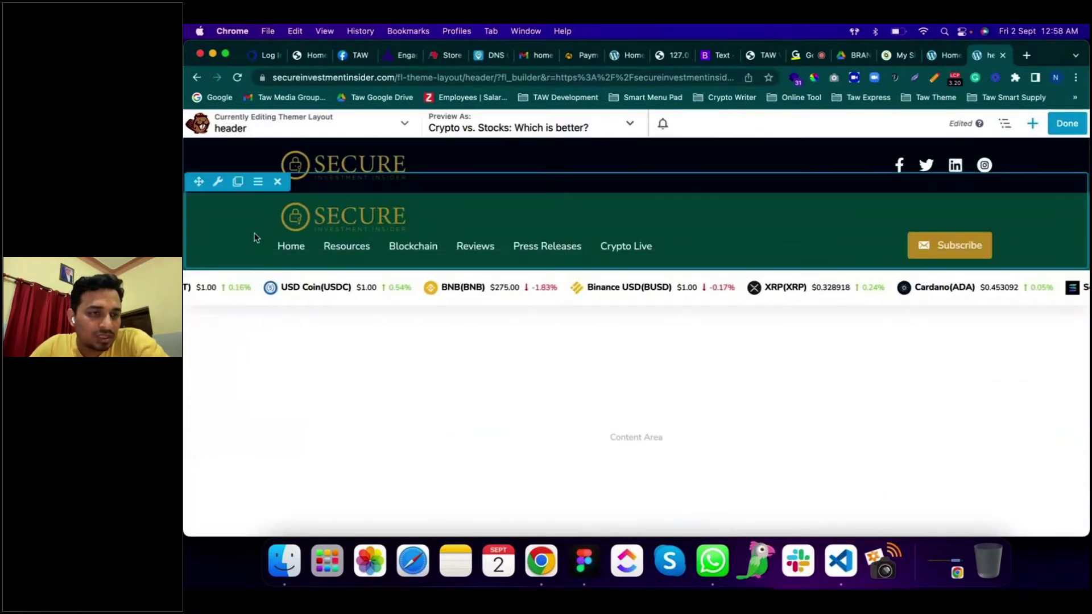
Step: Try the darker shade #003838 as the background color of the green menu row
left_click(217, 181)
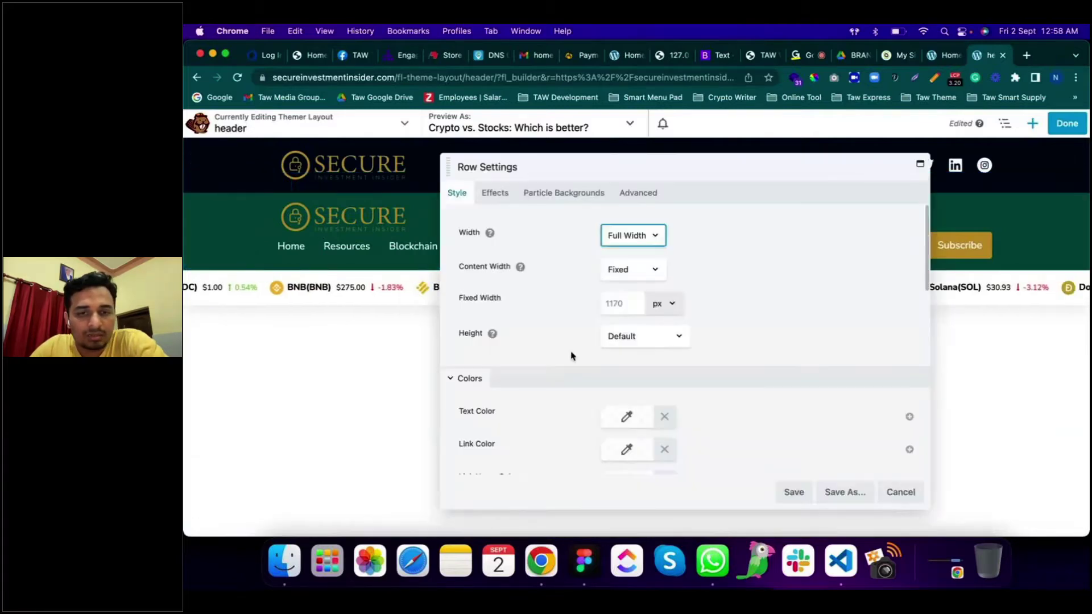
scroll(678, 417, "down", 5)
left_click(627, 322)
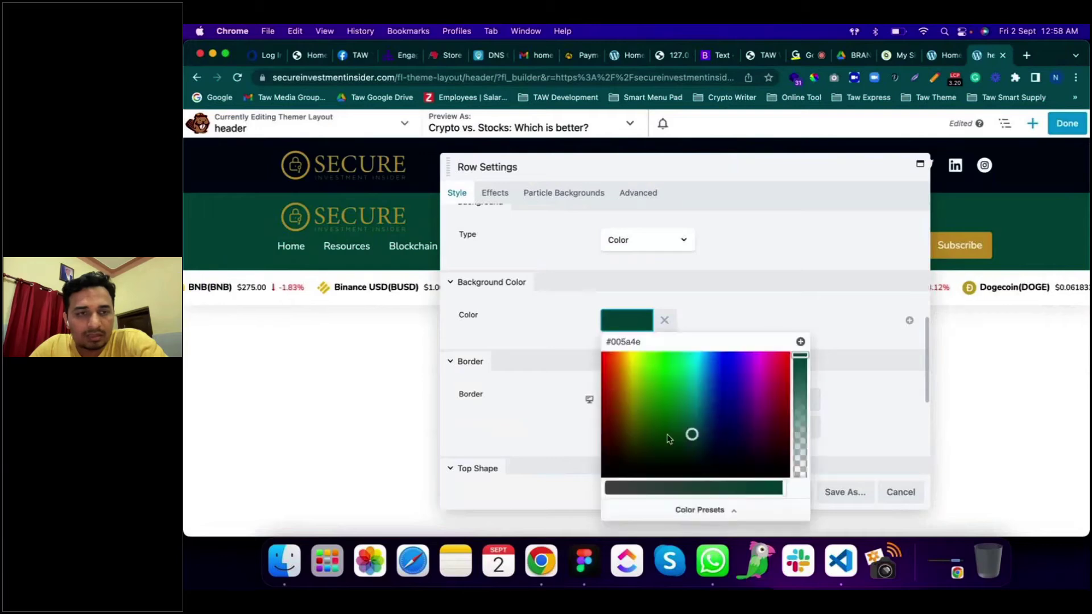
mouse_move(690, 434)
left_mouse_down()
mouse_move(670, 434)
mouse_move(633, 366)
mouse_move(592, 392)
mouse_move(614, 421)
mouse_move(641, 419)
mouse_move(608, 396)
mouse_move(705, 441)
mouse_move(774, 403)
mouse_move(733, 385)
mouse_move(742, 446)
mouse_move(704, 417)
mouse_move(643, 415)
mouse_move(668, 392)
mouse_move(671, 436)
mouse_move(650, 432)
mouse_move(641, 390)
mouse_move(712, 402)
mouse_move(724, 422)
mouse_move(695, 451)
left_mouse_up()
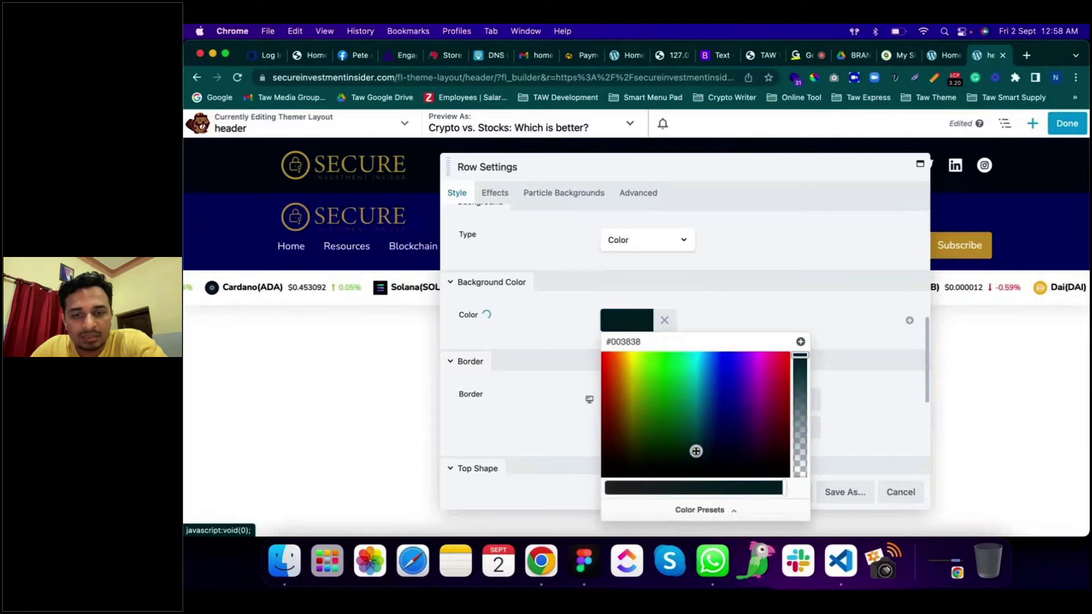
Step: Reapply the saved #005a4e preset to the menu row's background and save the row settings
left_click(711, 511)
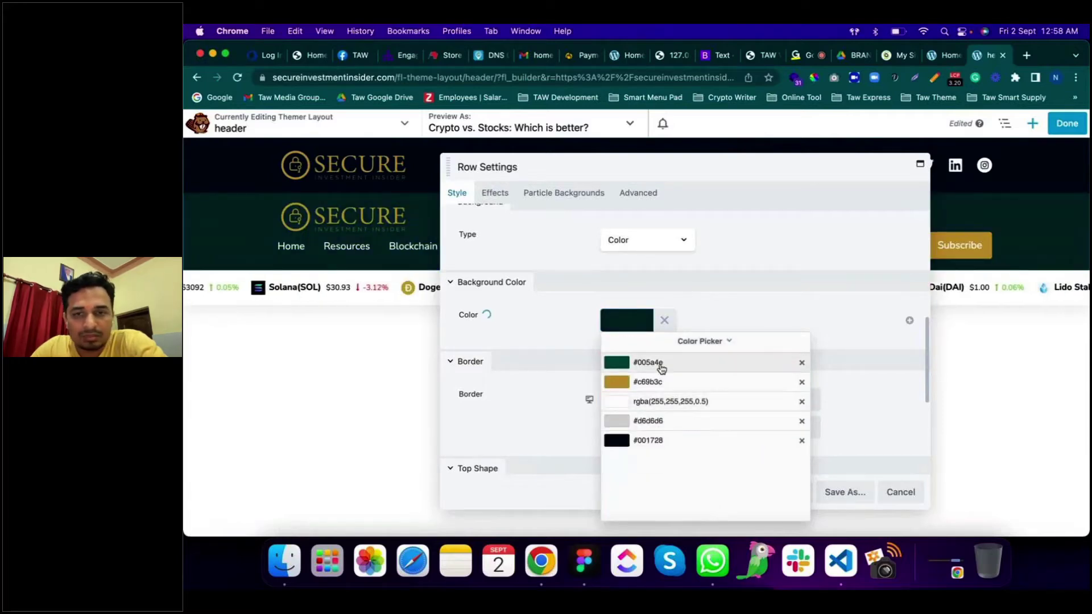
left_click(661, 364)
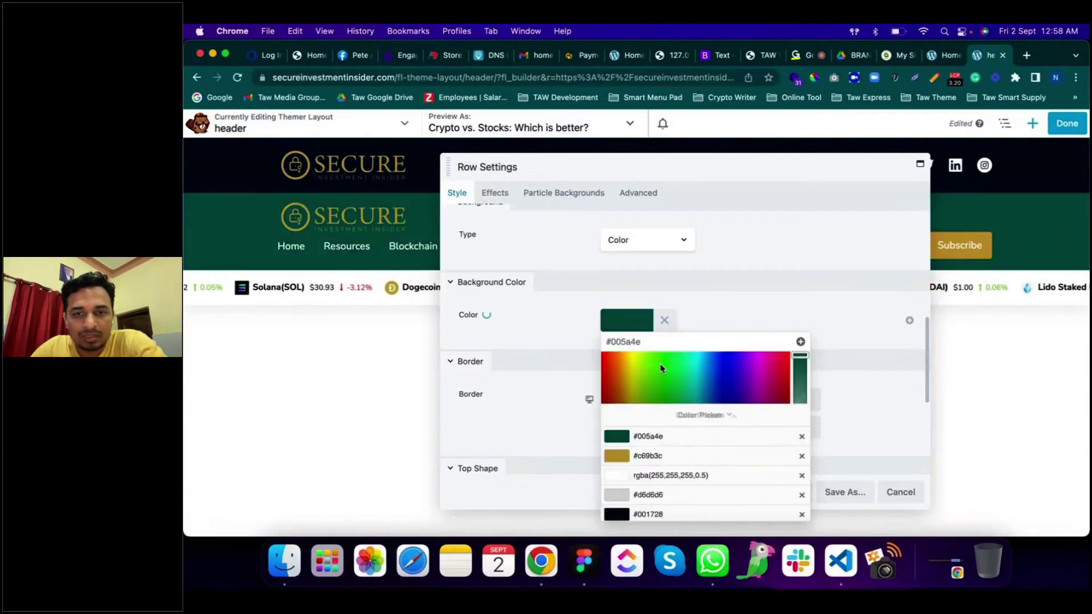
left_click(783, 311)
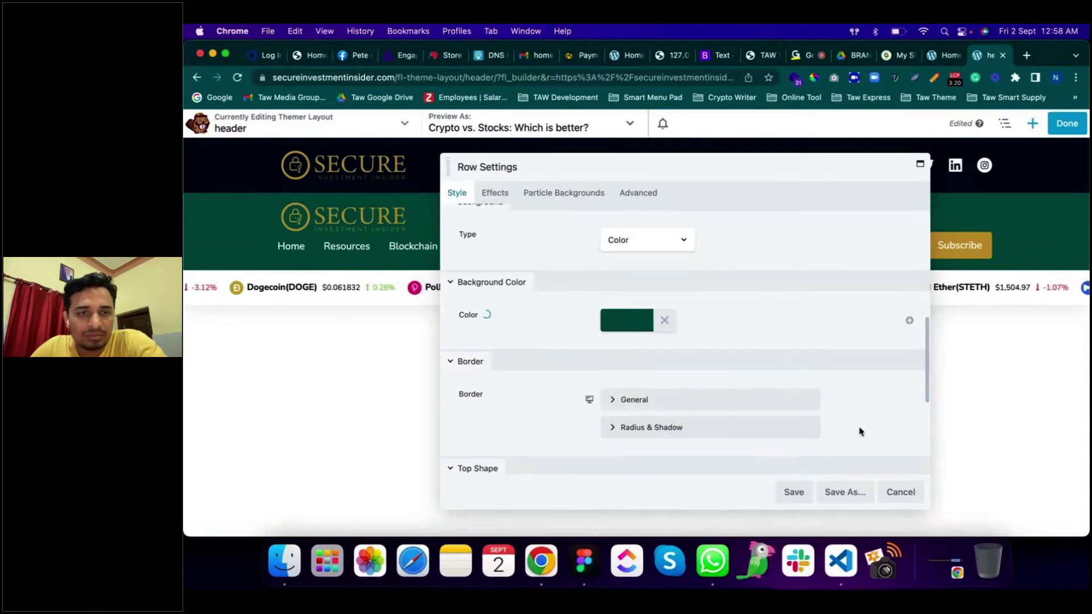
scroll(860, 434, "down", 5)
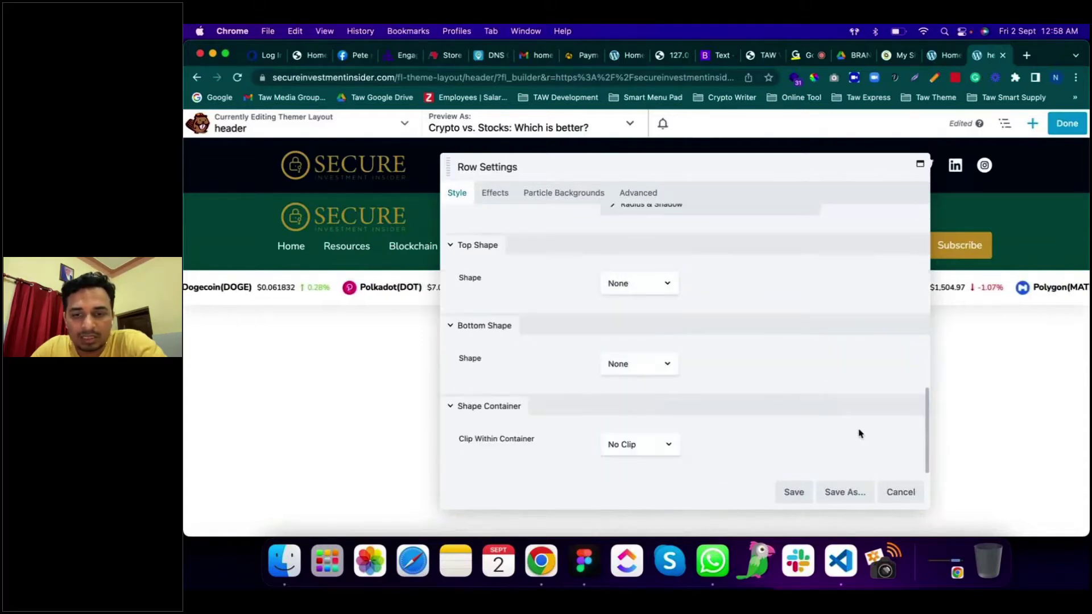
scroll(858, 434, "up", 15)
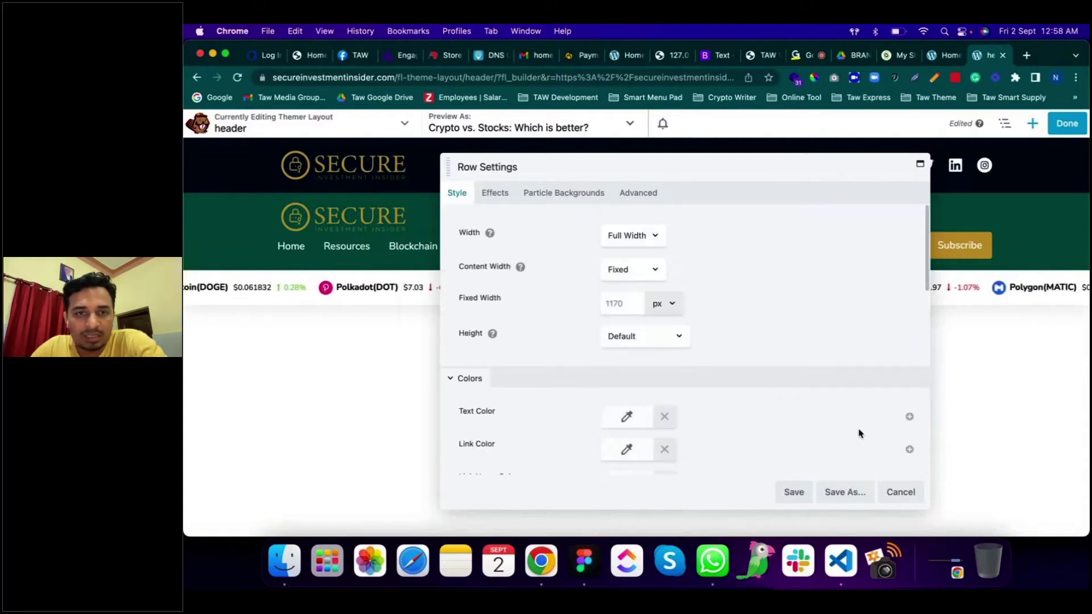
left_click(790, 492)
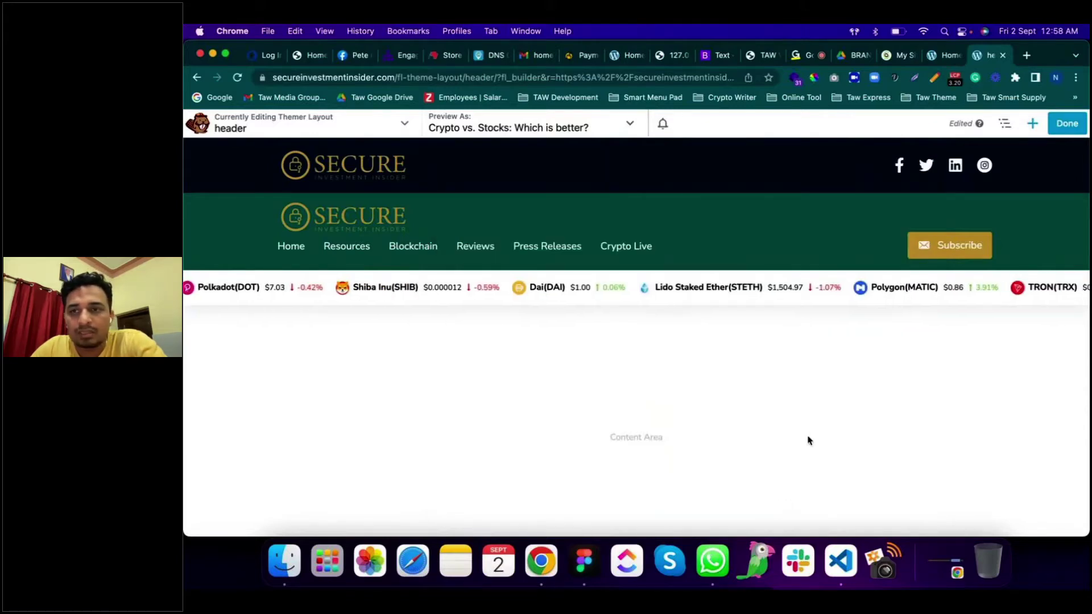
Step: Delete the LinkedIn icon from the social icon group in the header's upper row
mouse_move(956, 175)
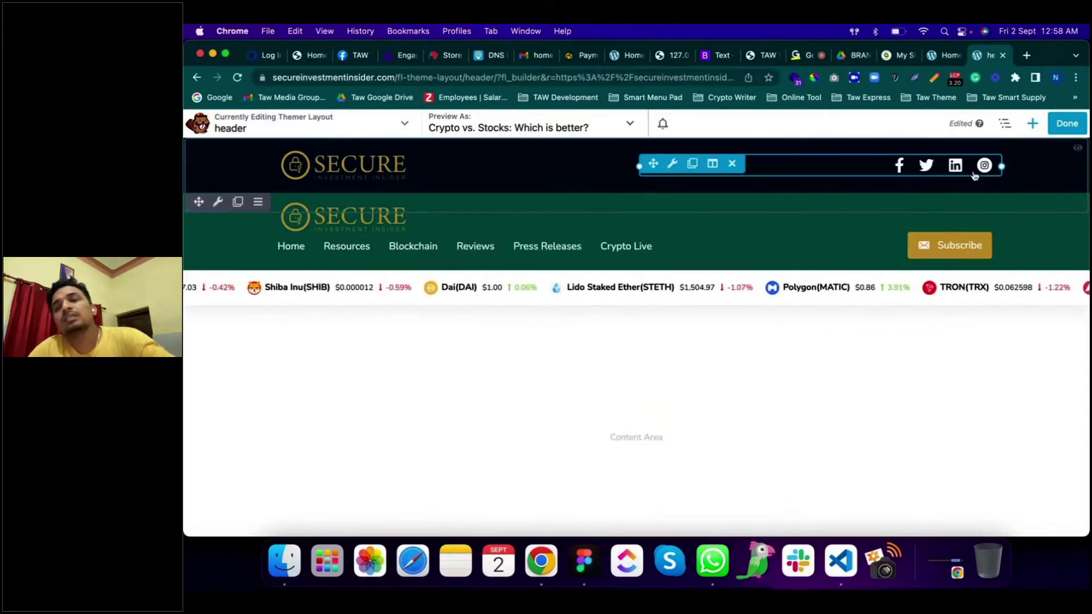
left_click(940, 177)
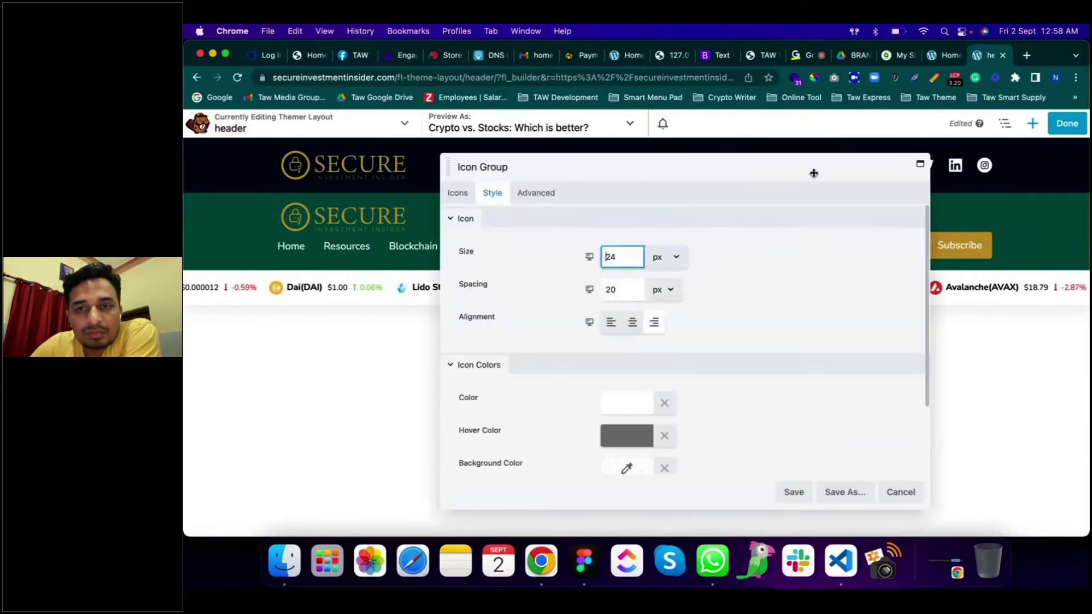
left_click_drag(793, 173, 679, 171)
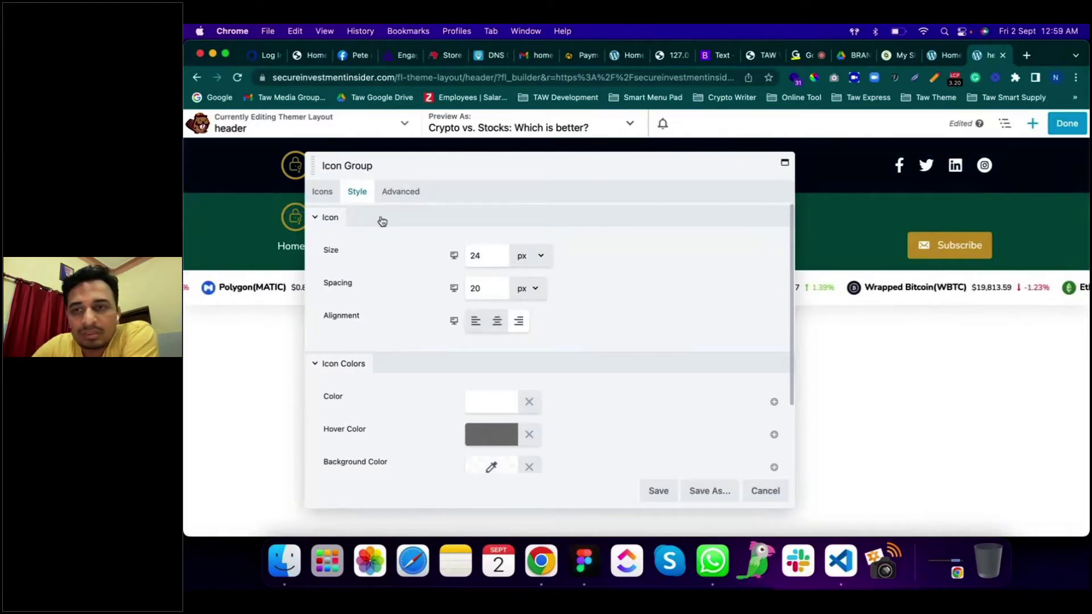
left_click(322, 194)
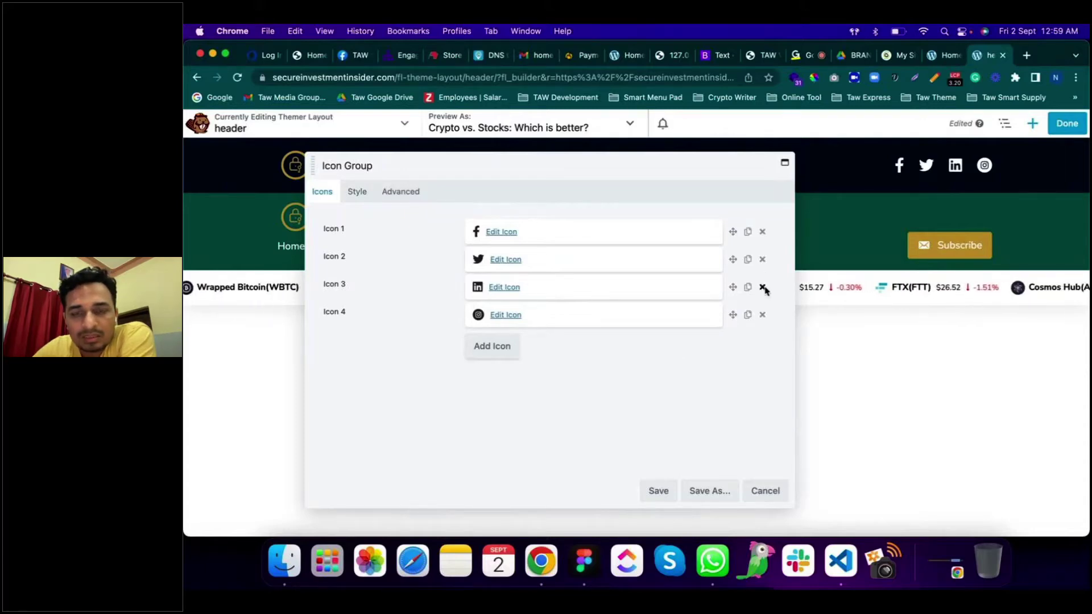
left_click(763, 288)
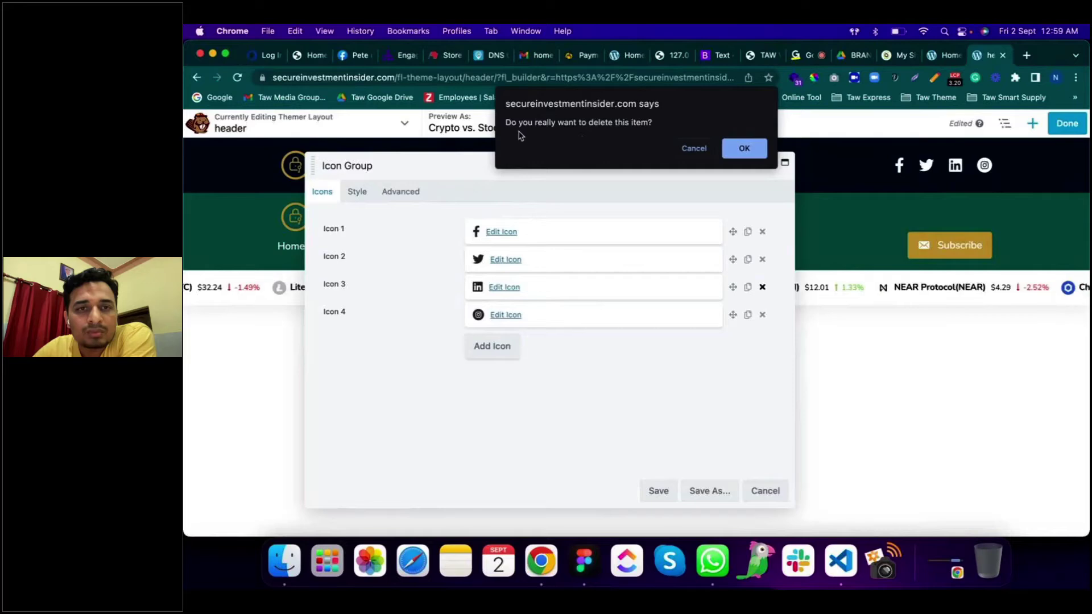
left_click(743, 148)
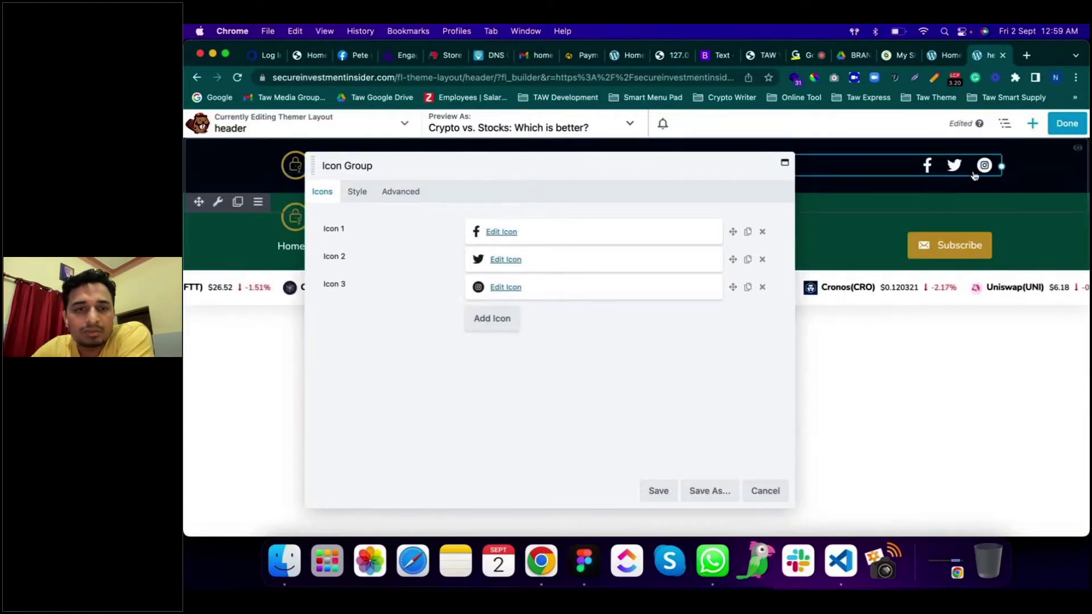
Step: Add a fourth icon to the social icon group and open the icon library to choose its symbol
left_click(504, 323)
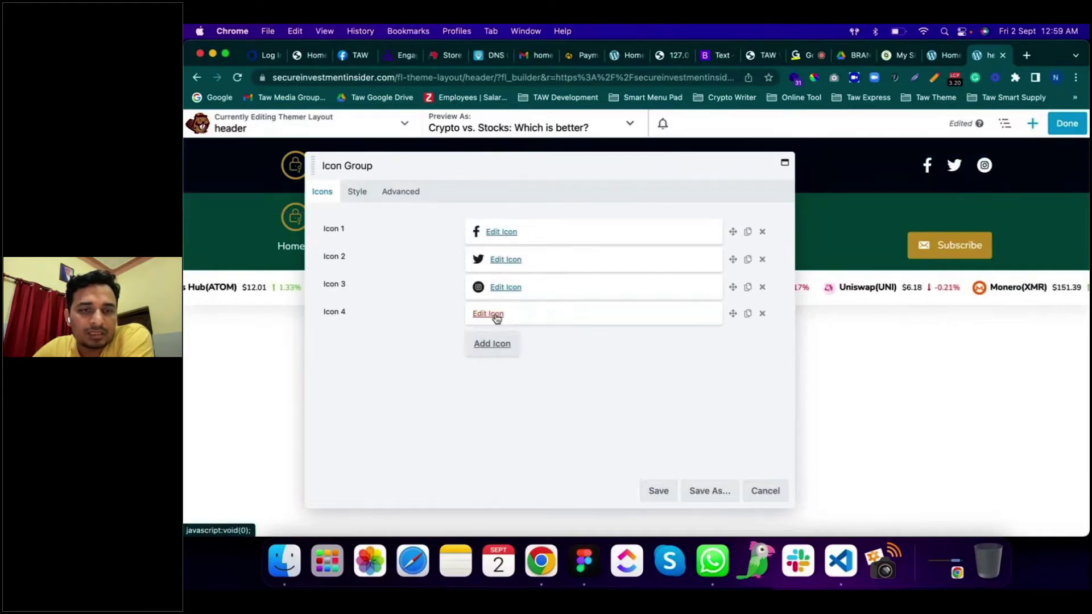
left_click(497, 318)
left_click(500, 236)
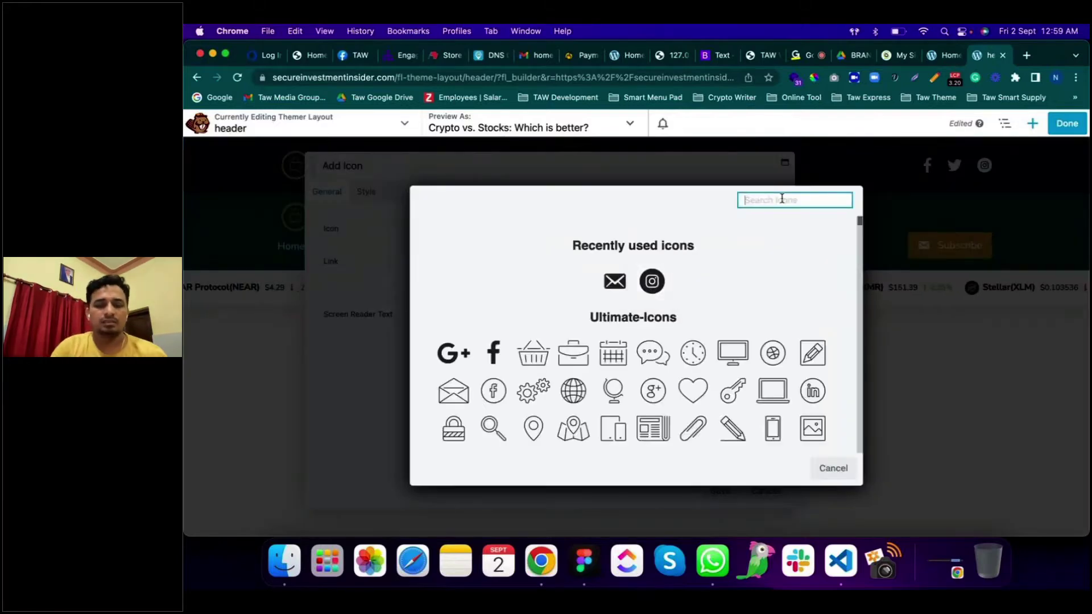
Step: Search the icon library for facebook, linkedin, youtube and google symbols, and clear the search term
type("facebook")
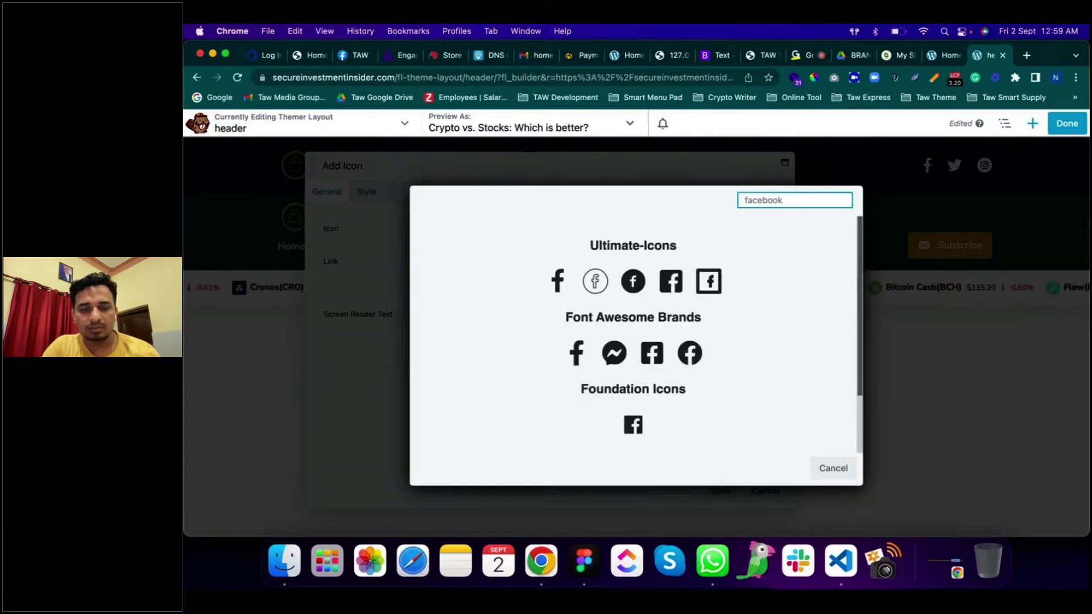
key("super+a")
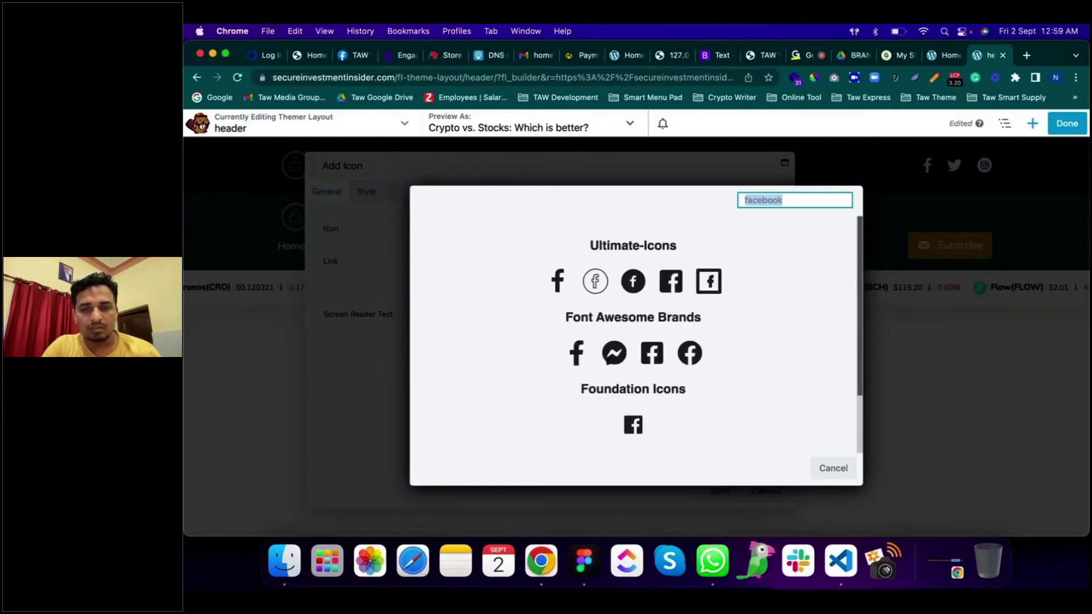
type("linkedin")
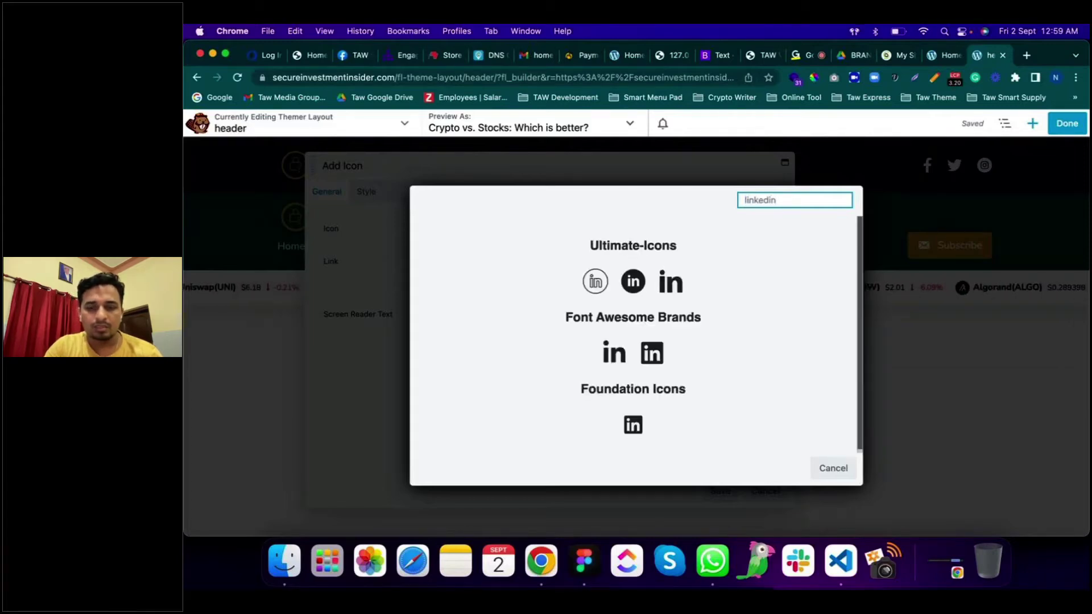
key("super+a")
type("youtub")
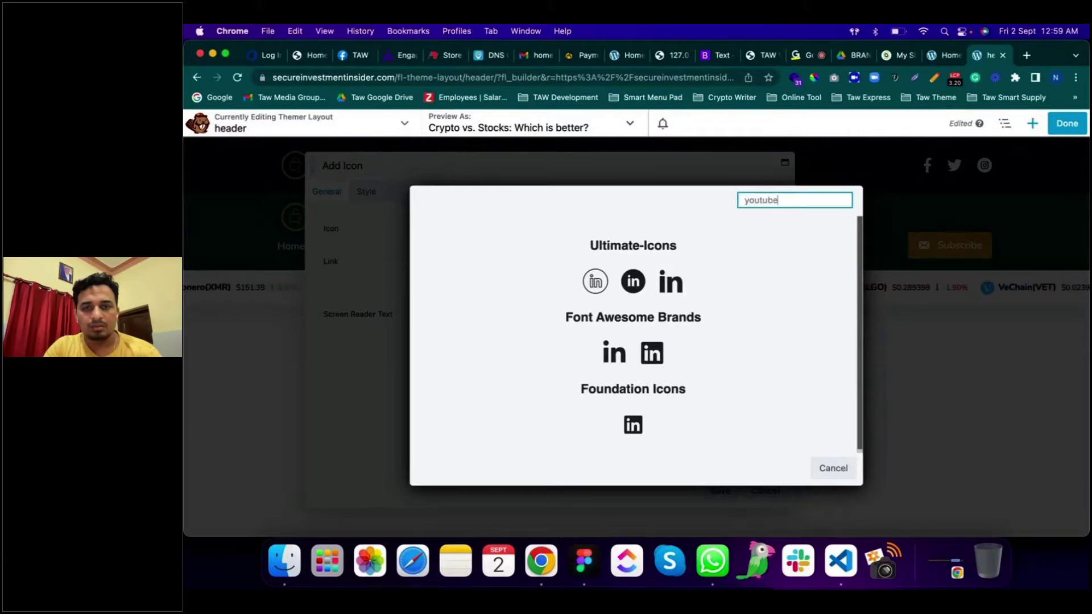
key("super+a")
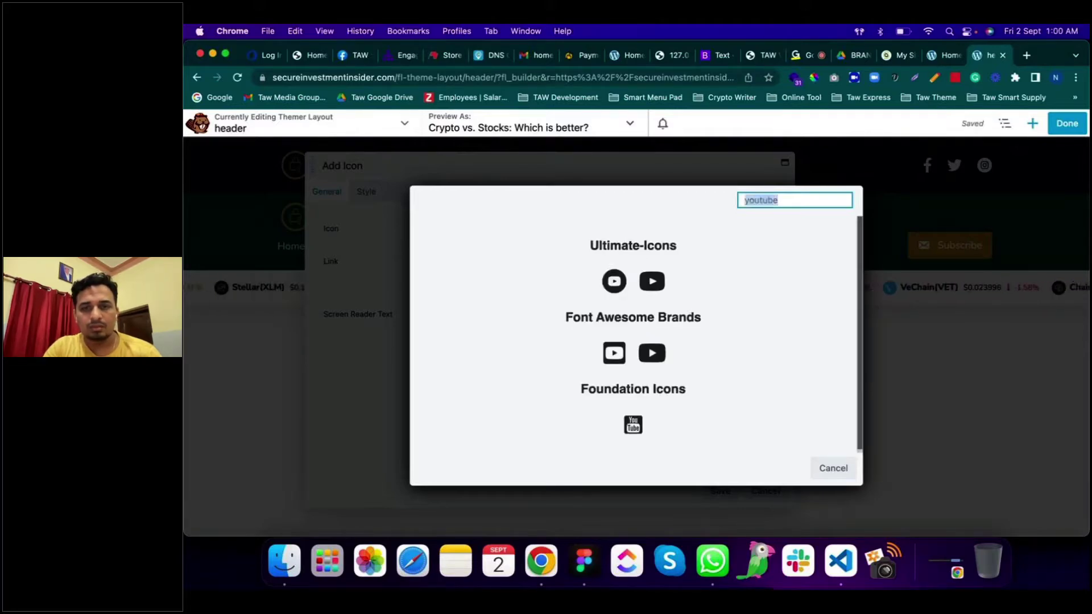
type("google")
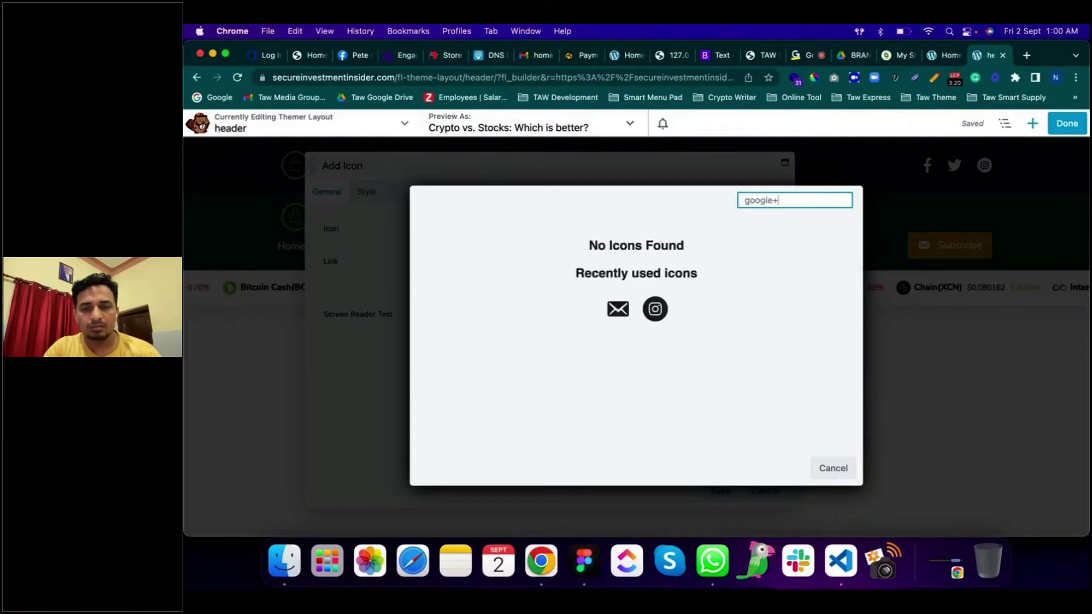
key("BackSpace")
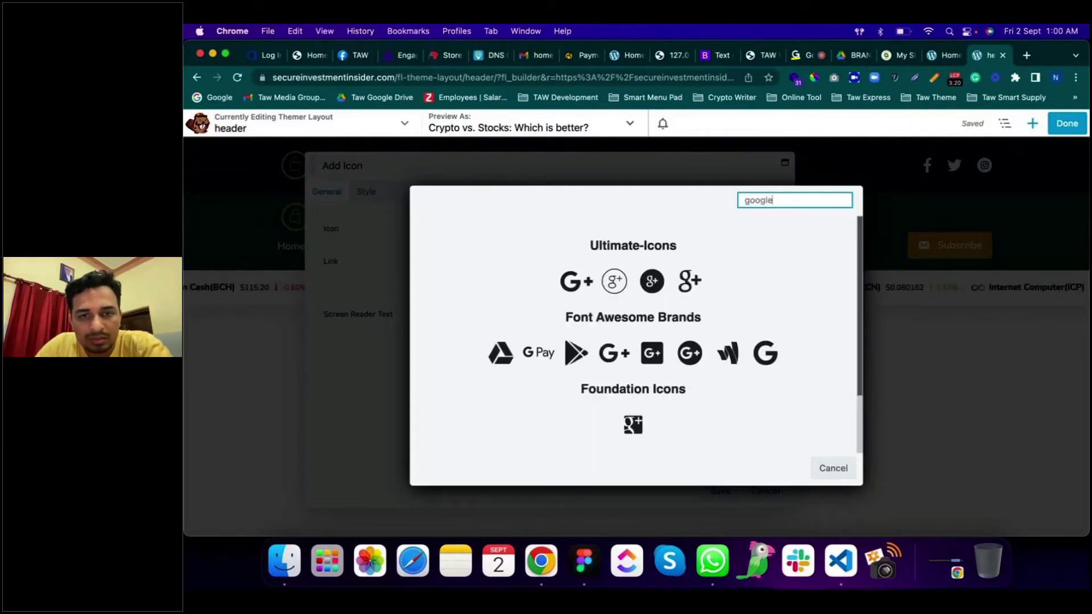
double_click(766, 200)
key("BackSpace")
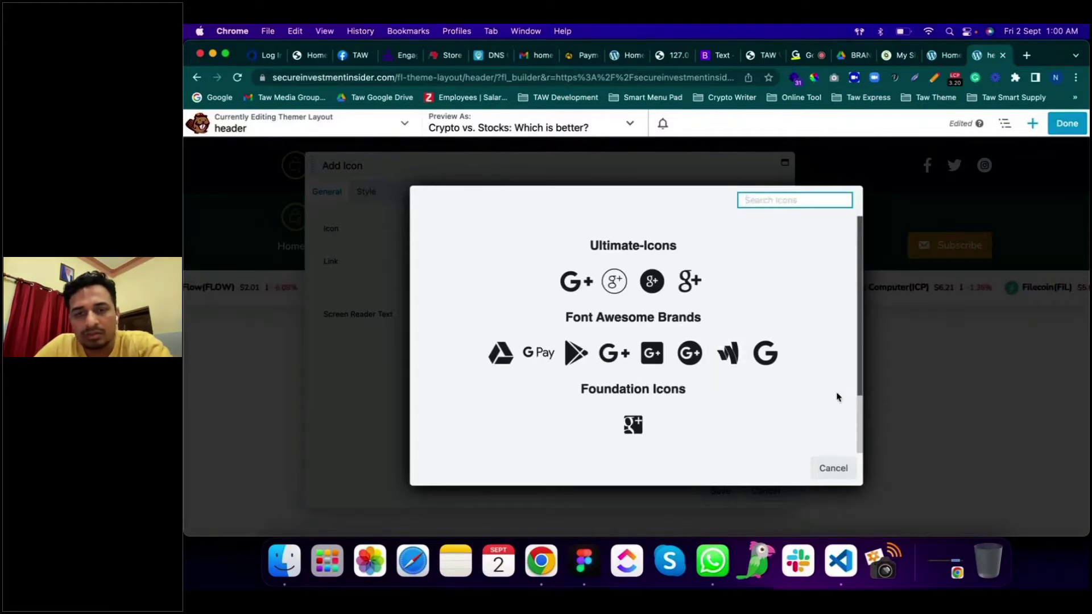
Step: Leave the icon library without choosing a symbol and delete the empty fourth icon from the social icon group
left_click(847, 470)
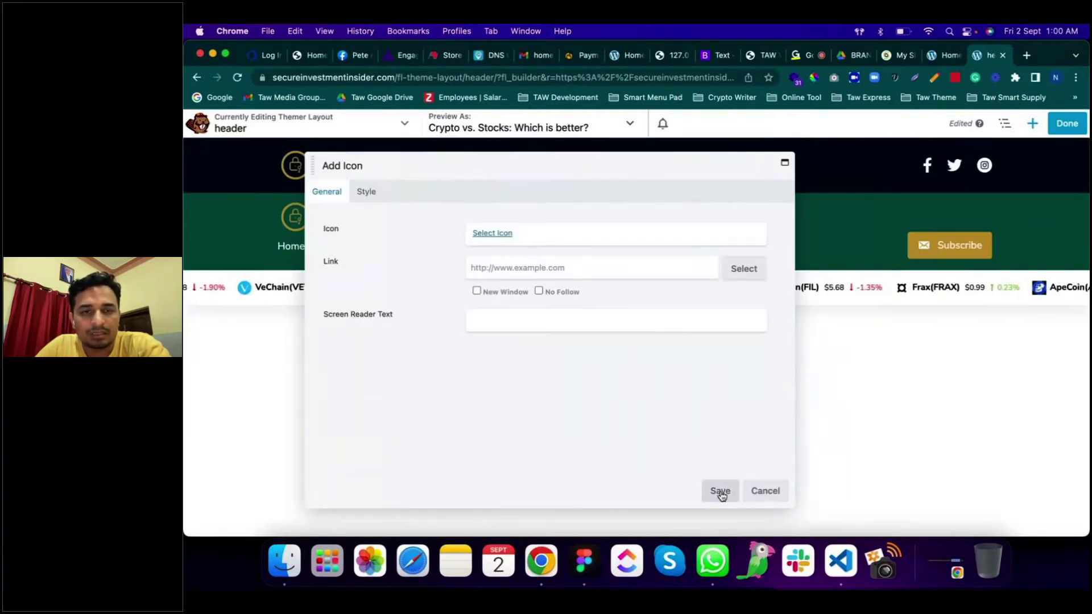
left_click(765, 490)
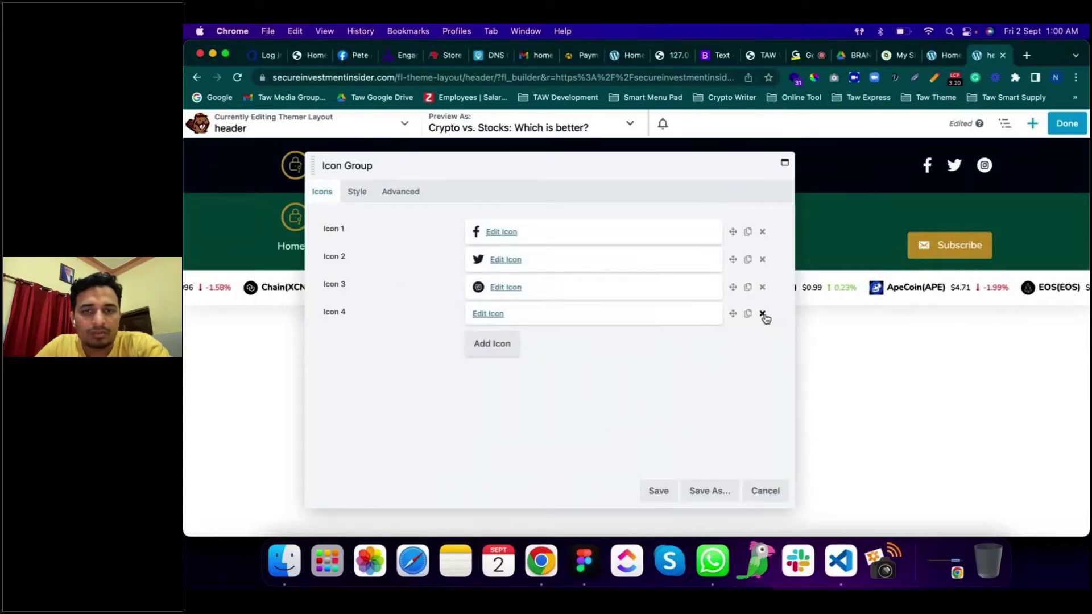
left_click(763, 313)
left_click(762, 150)
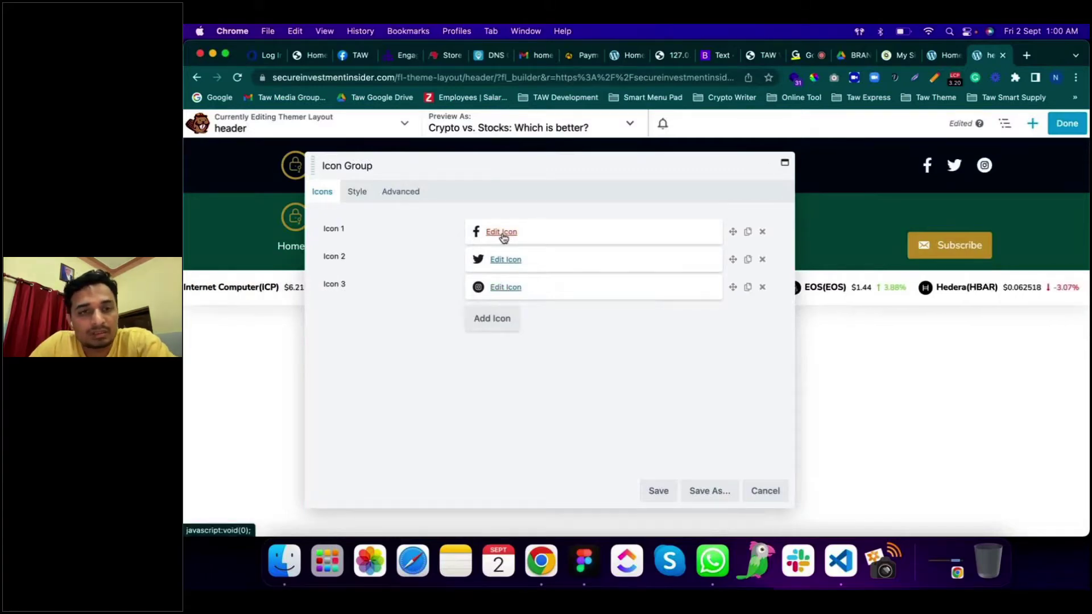
Step: Open the Facebook icon's settings and examine its link field
left_click(503, 236)
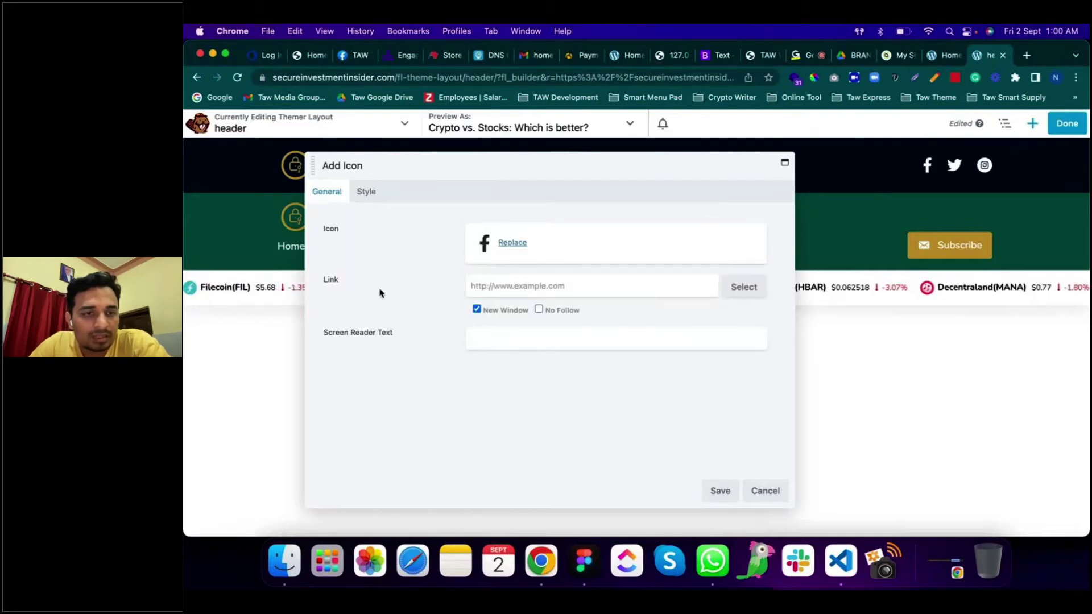
left_click(565, 288)
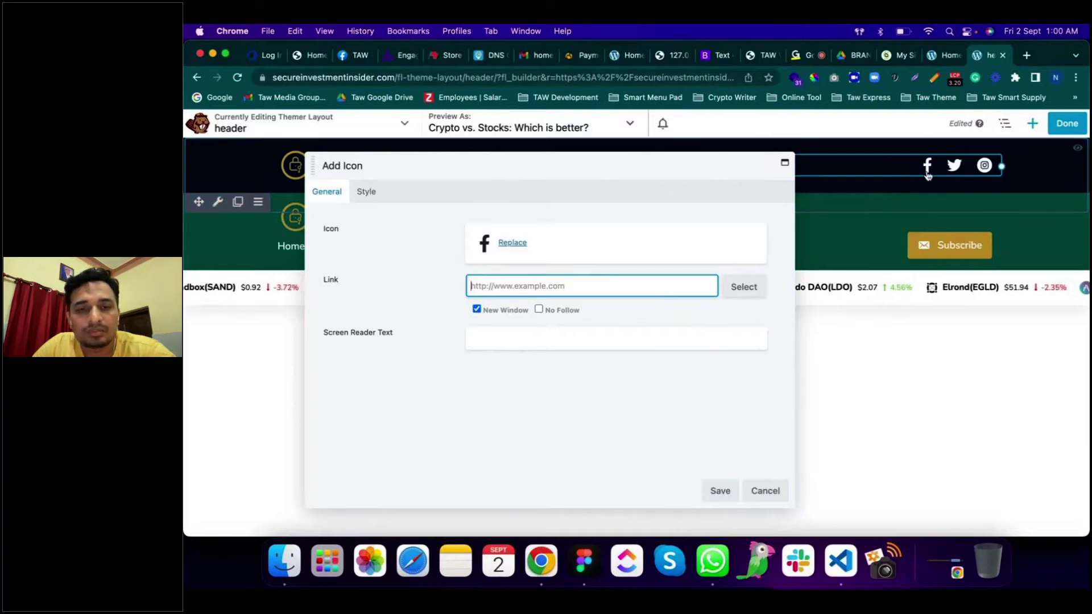
left_click(615, 456)
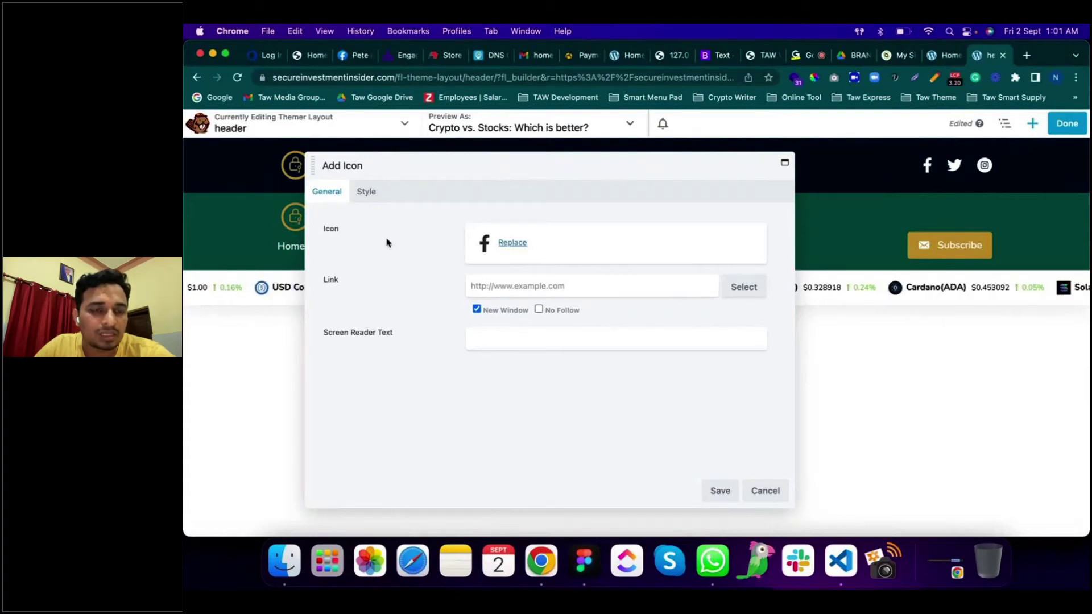
Step: Try the golden brown shade #b27900 as the Facebook icon's color
left_click(367, 194)
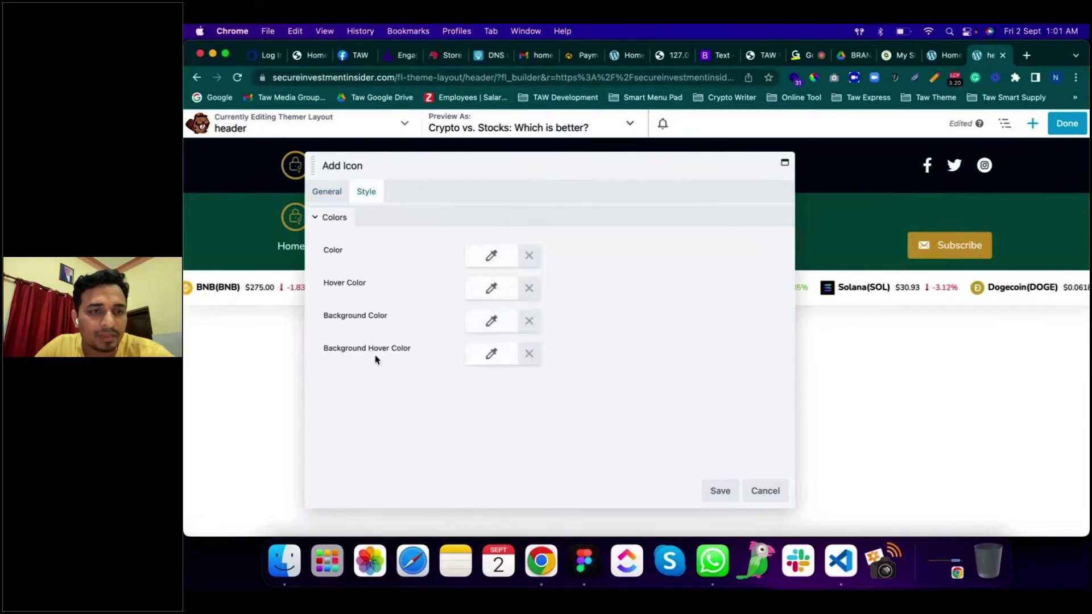
left_click(492, 263)
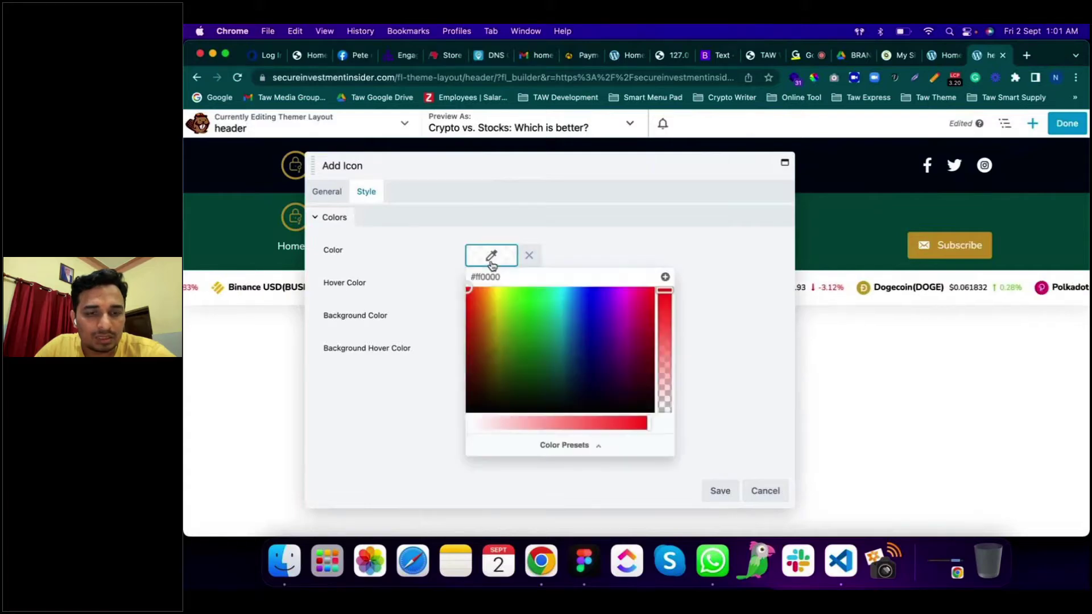
left_click(501, 348)
left_click_drag(501, 348, 490, 292)
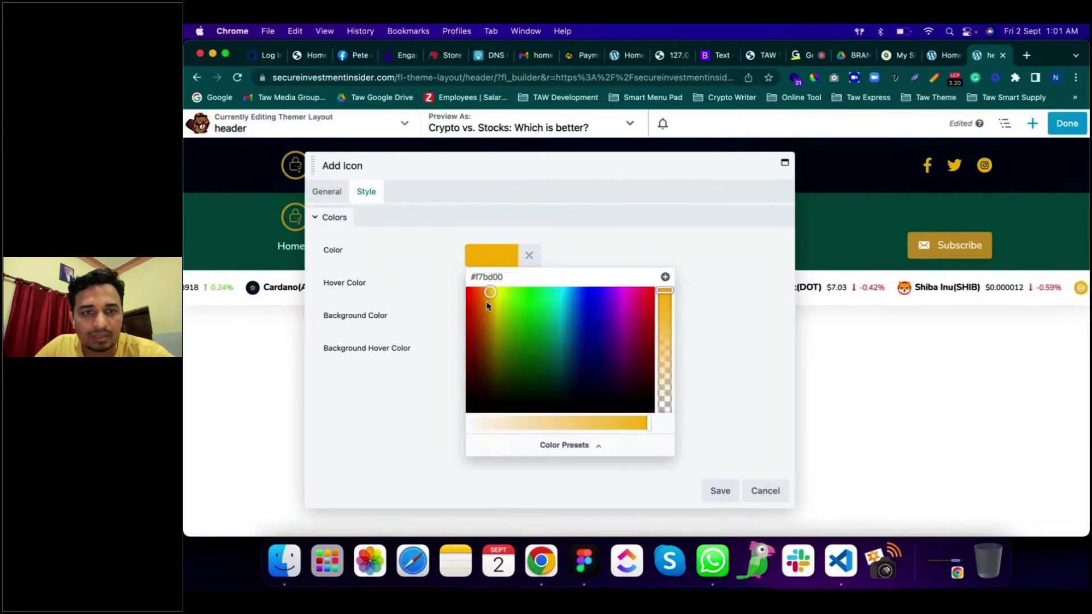
mouse_move(486, 297)
left_mouse_down()
mouse_move(473, 298)
mouse_move(485, 328)
left_mouse_up()
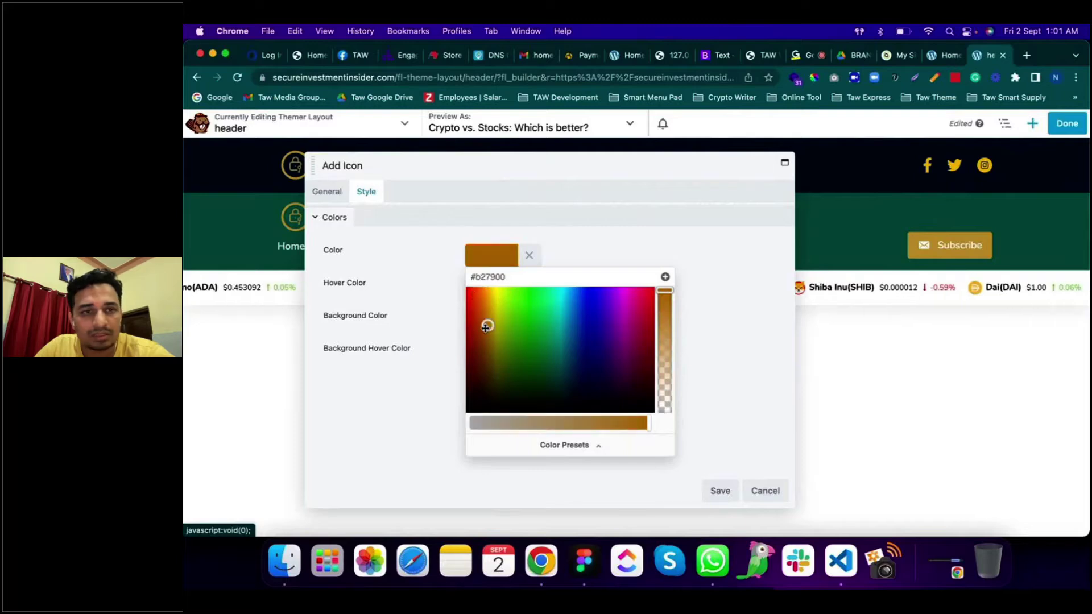
left_click(408, 251)
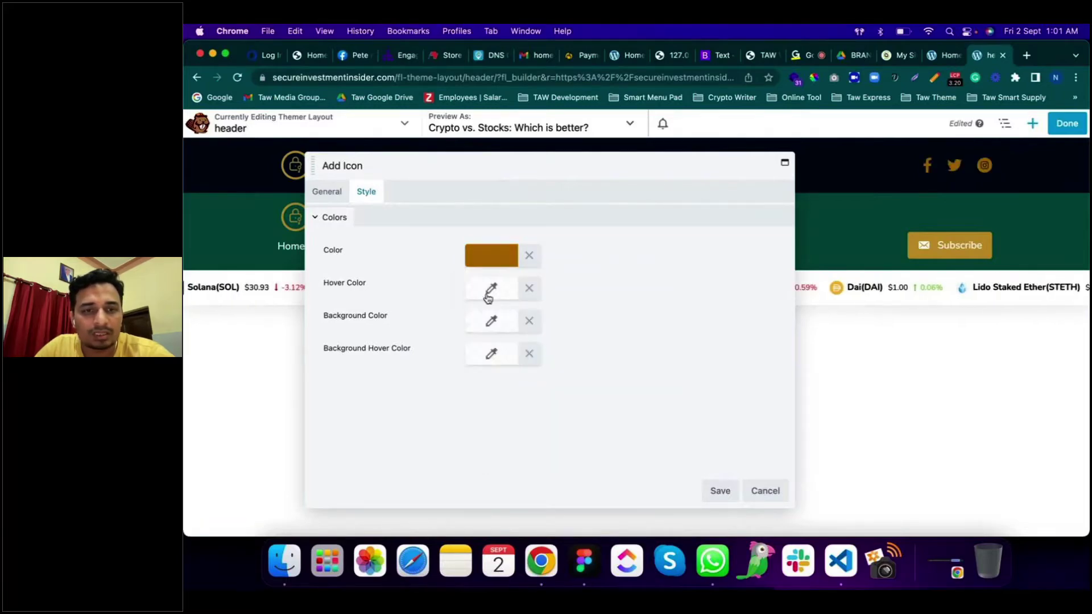
Step: Try the bright green #00db1d as the Facebook icon's hover color, and clear it again
left_click(489, 291)
left_click(532, 340)
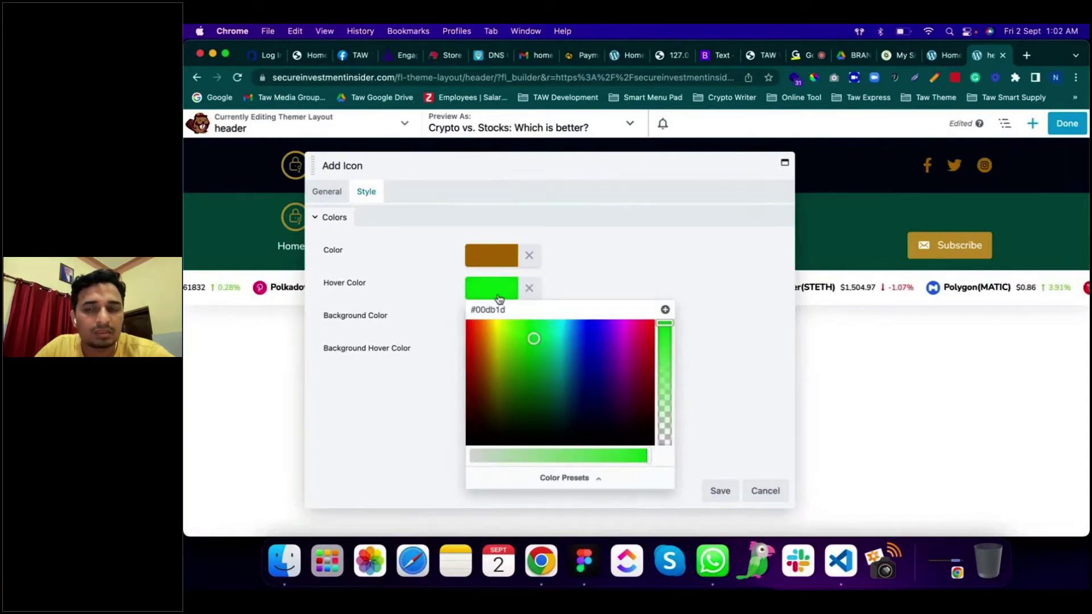
left_click(530, 290)
left_click(529, 289)
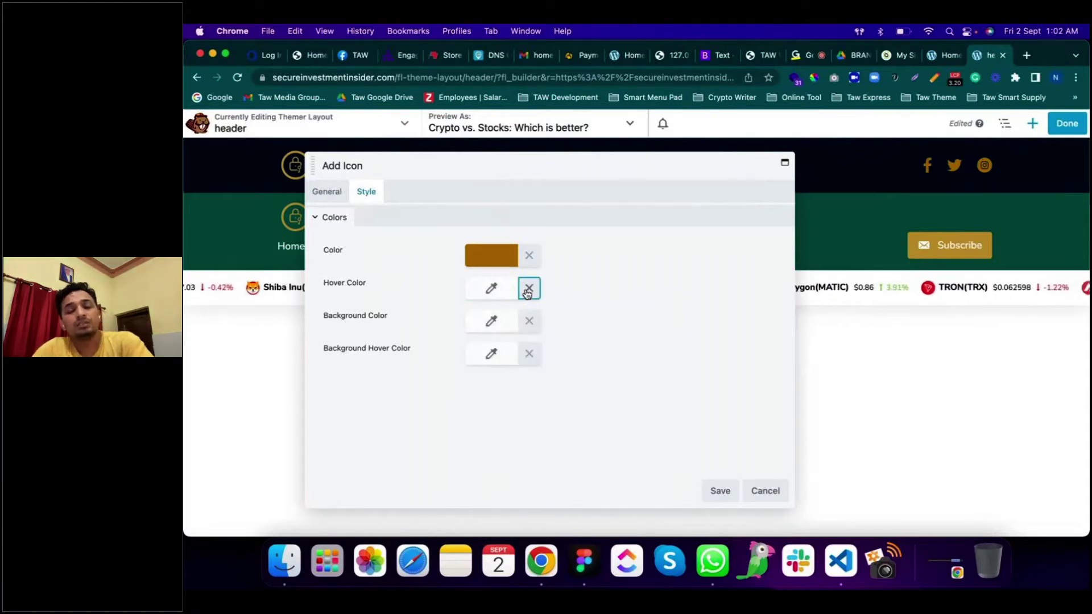
Step: Clear the Facebook icon's custom color and return to the icon group without saving the icon's settings
left_click(529, 255)
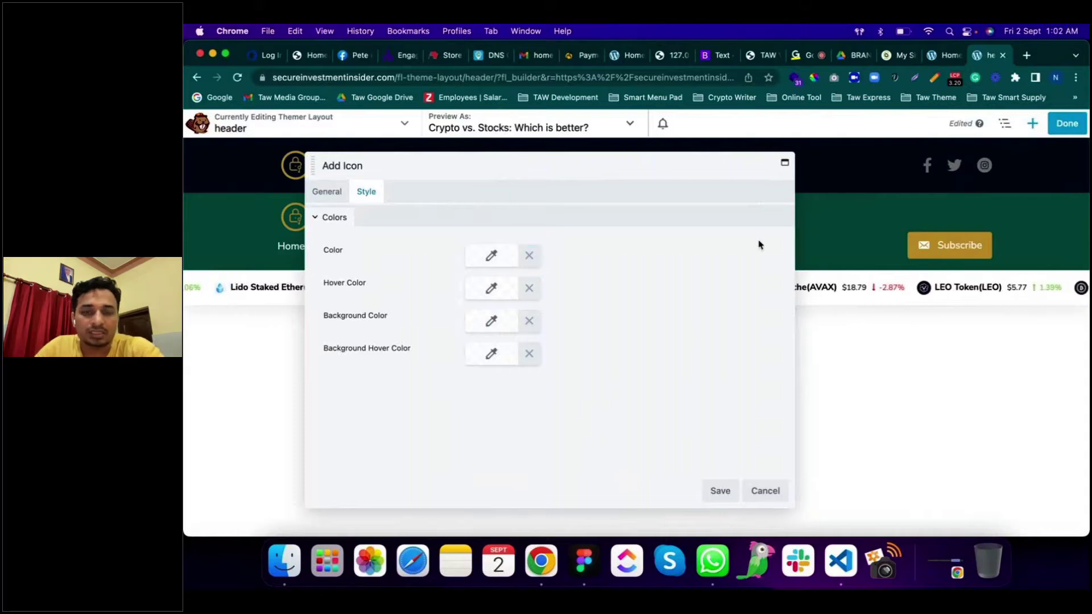
mouse_move(723, 195)
left_mouse_down()
mouse_move(758, 255)
mouse_move(739, 182)
mouse_move(744, 194)
left_mouse_up()
left_click(343, 205)
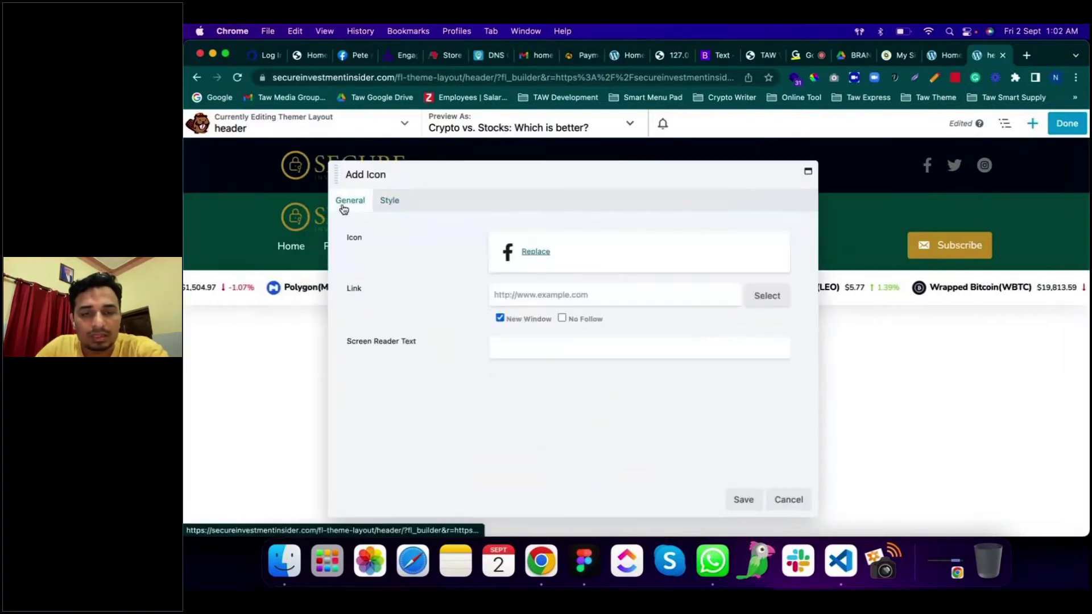
left_click(791, 508)
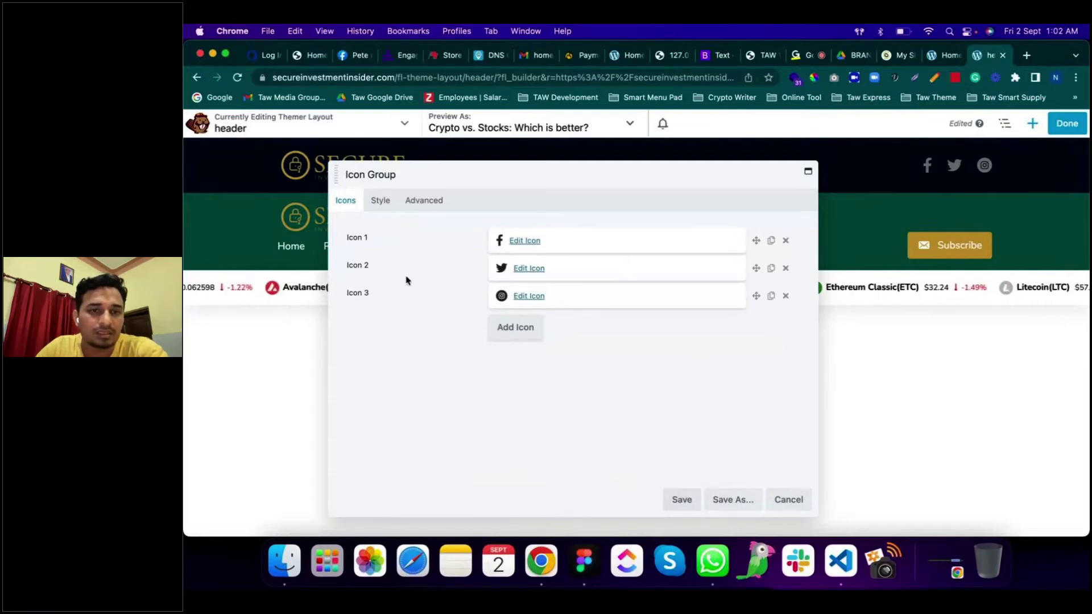
Step: Try a size of 34 px for the icons in the social icon group
left_click(435, 208)
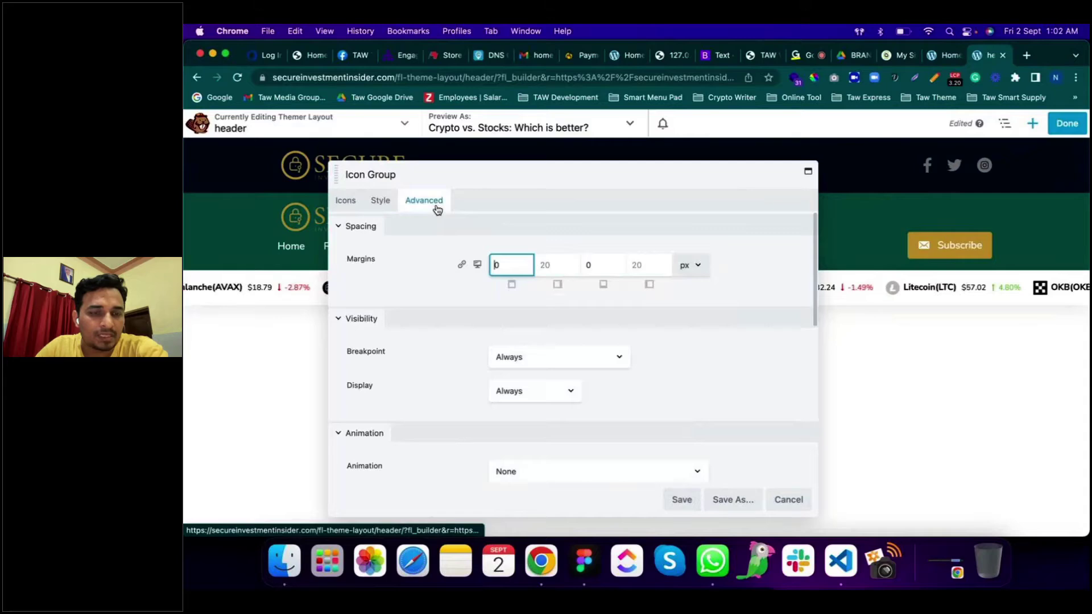
left_click(388, 203)
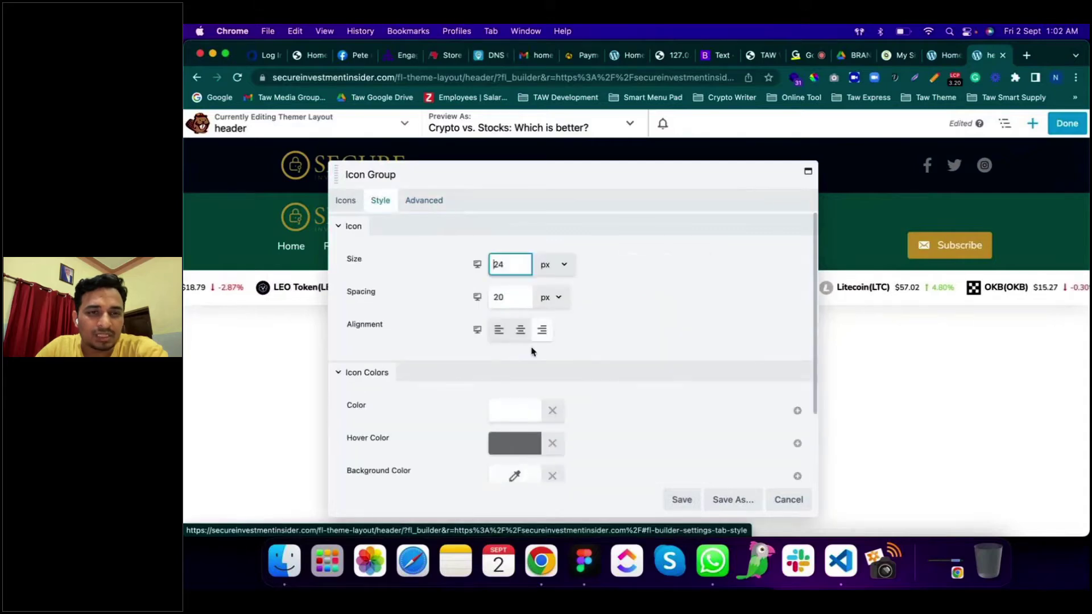
left_click(513, 269)
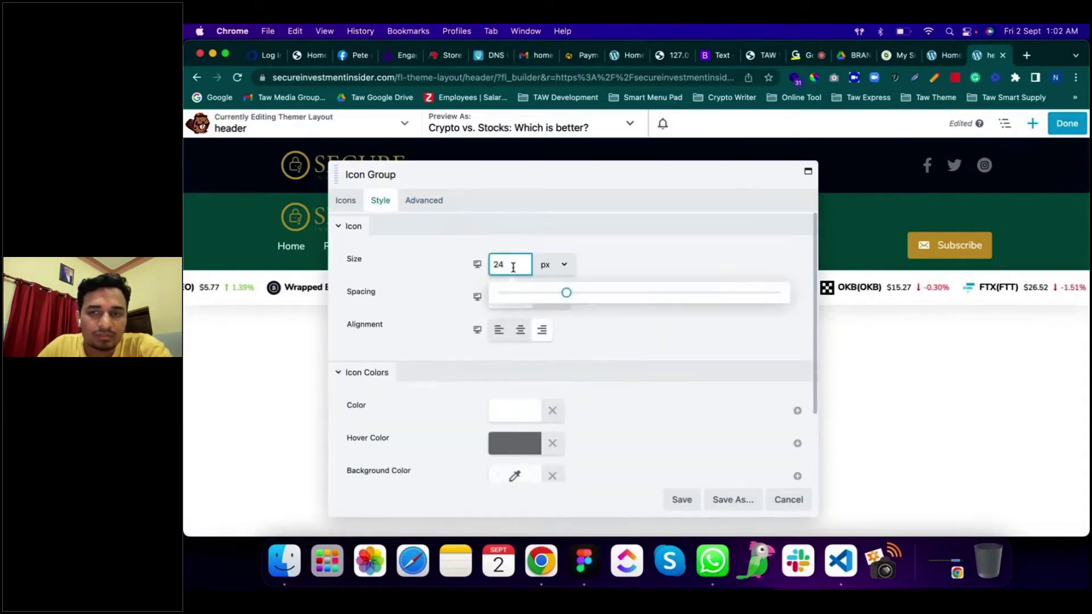
key("BackSpace")
key("BackSpace")
type("34")
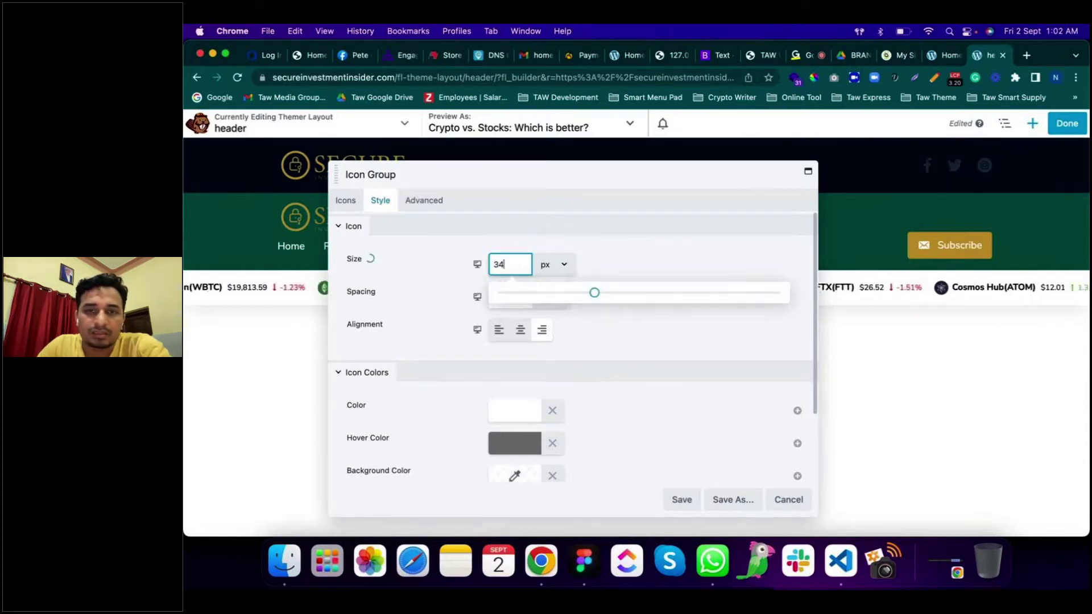
Step: Set the social icons' size back to 24 px
key("BackSpace")
key("BackSpace")
type("24")
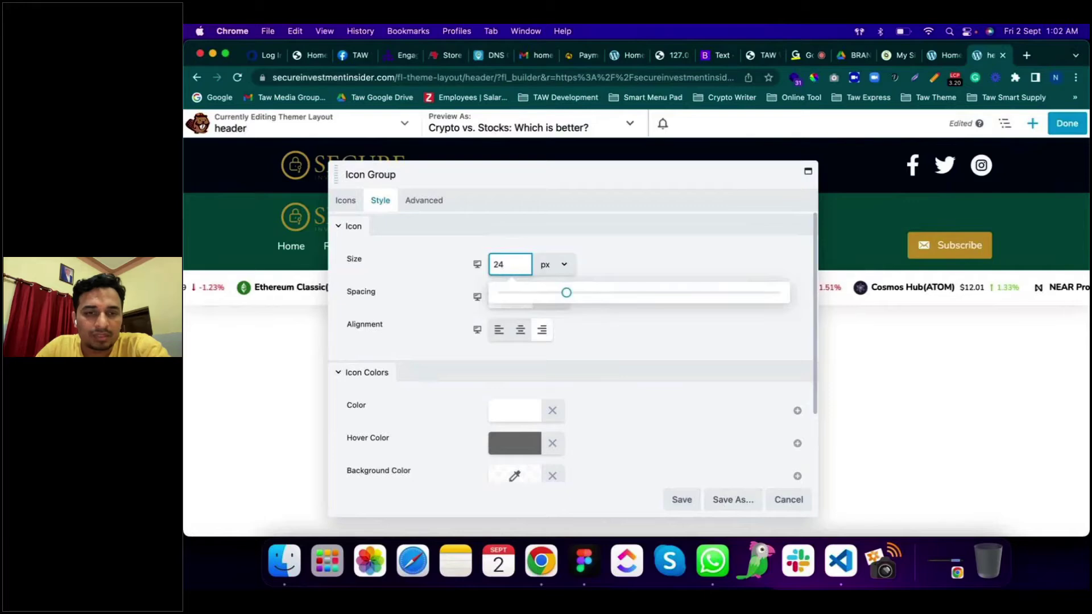
left_click(609, 343)
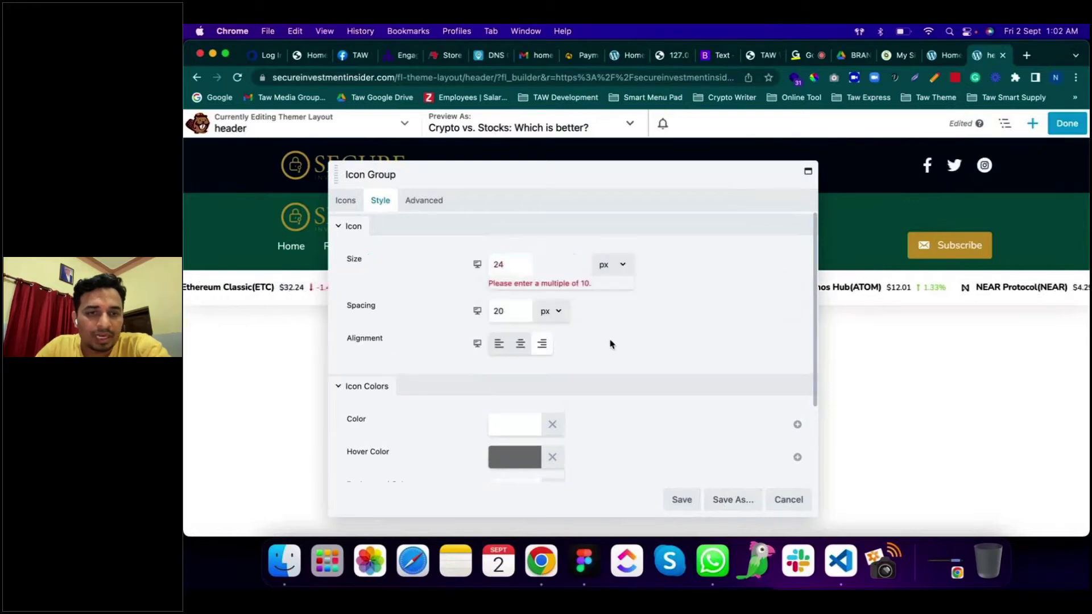
Step: Review the icon group's spacing and color options, and its margin, visibility and animation settings
left_click(508, 311)
double_click(508, 311)
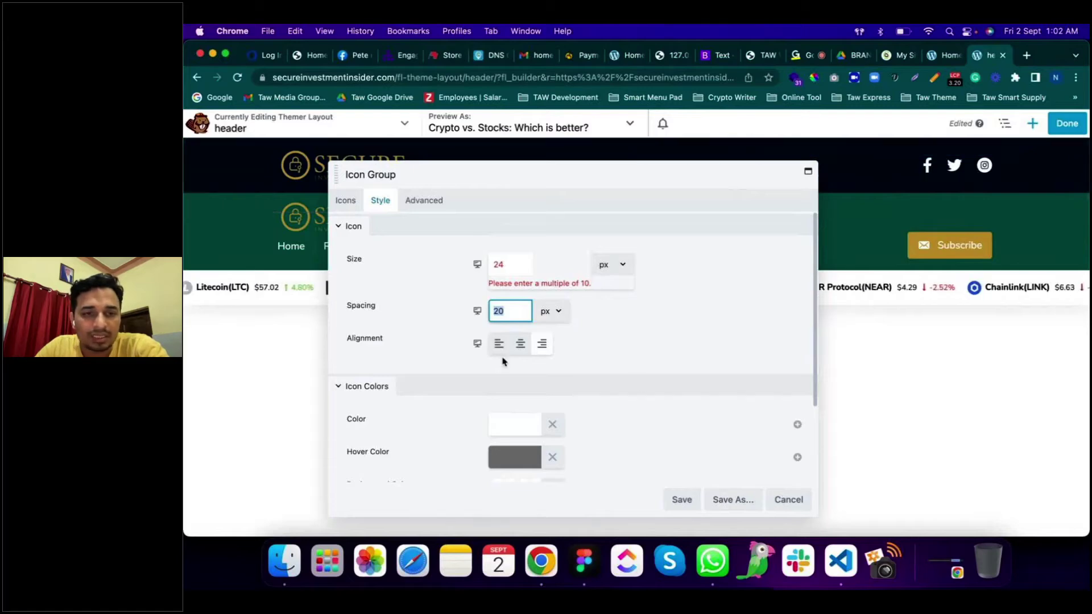
scroll(574, 370, "down", 5)
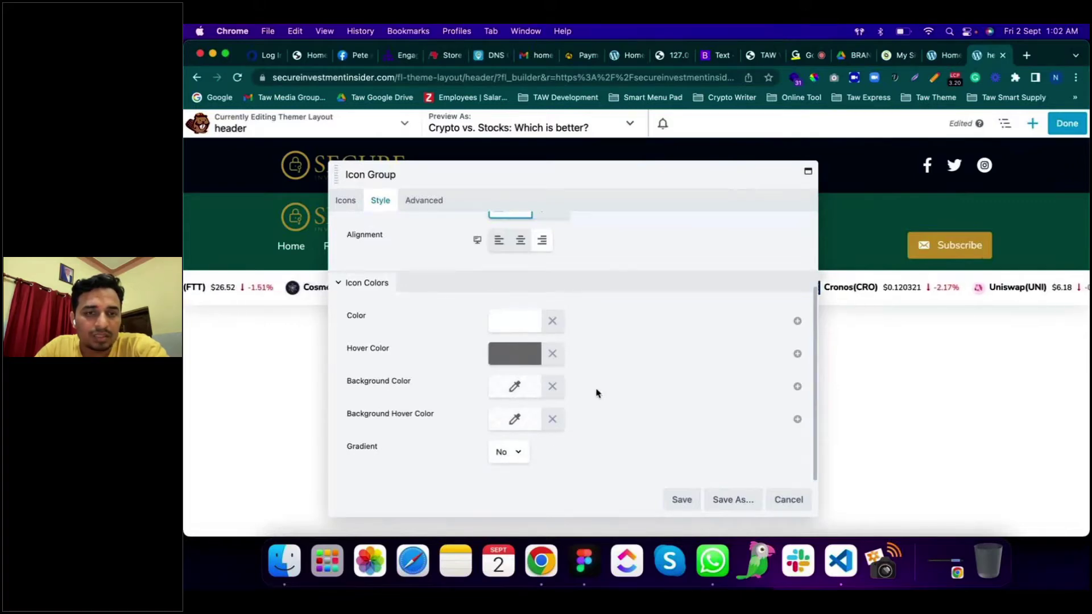
scroll(625, 375, "up", 3)
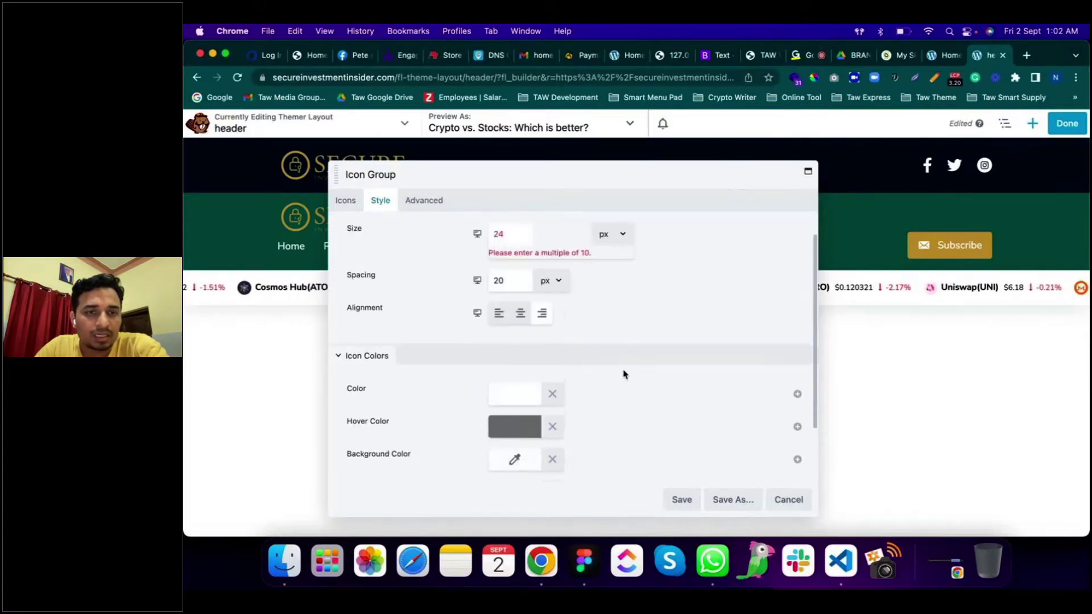
left_click(434, 202)
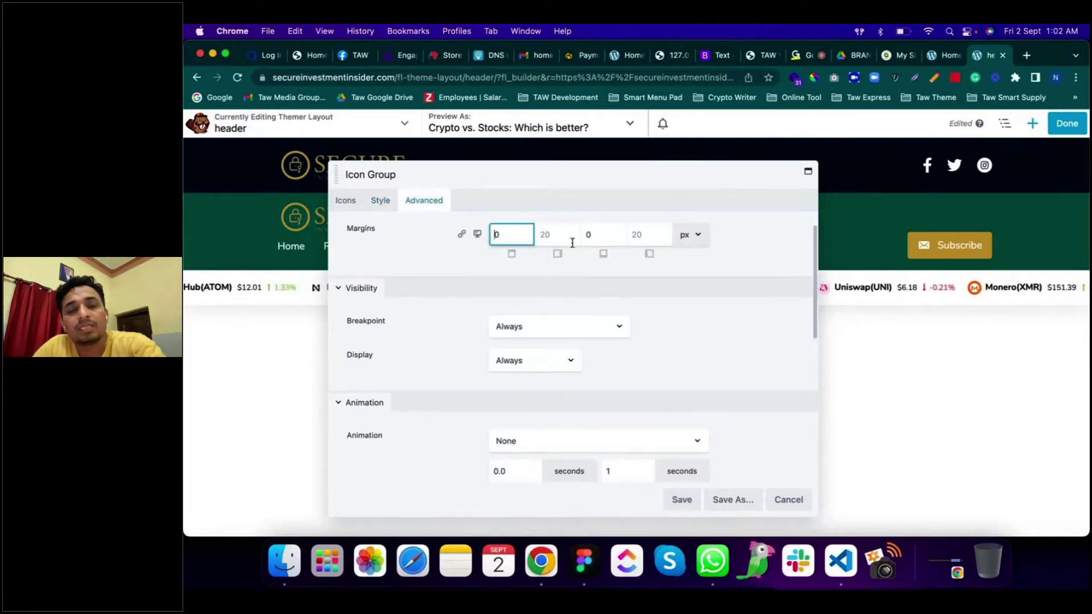
scroll(659, 370, "down", 2)
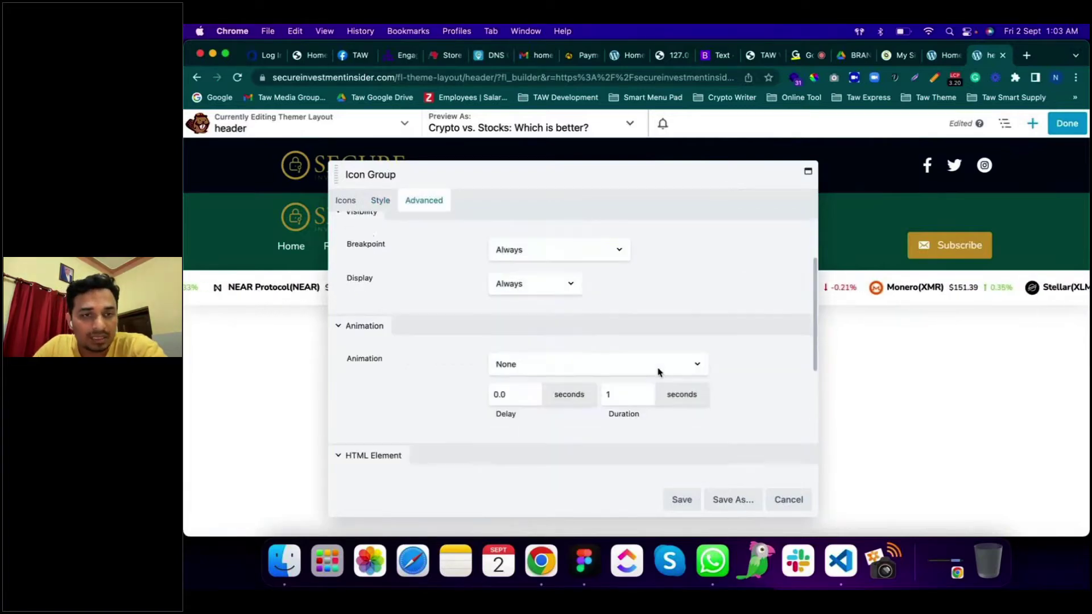
Step: Check the breakpoint choices in the icon group's visibility settings without changing the selection
scroll(659, 372, "down", 1)
scroll(658, 372, "up", 1)
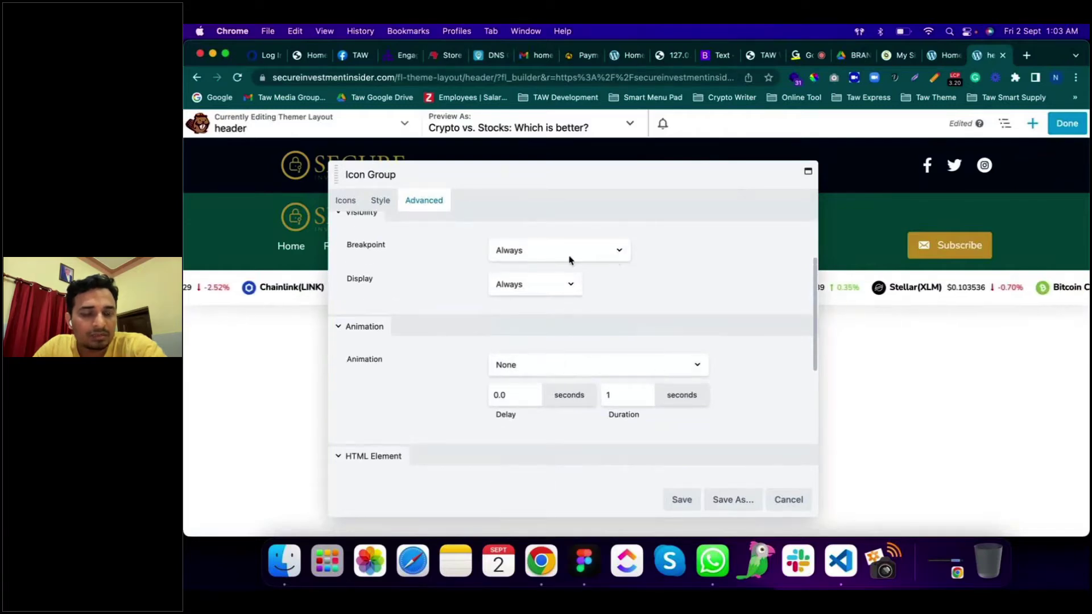
scroll(442, 295, "up", 2)
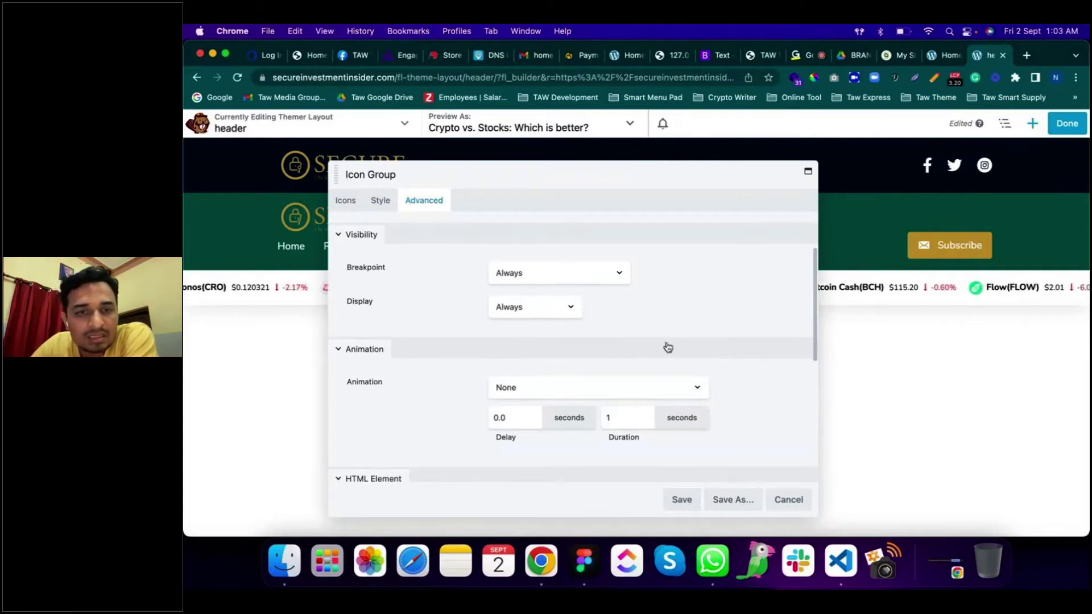
left_click(607, 276)
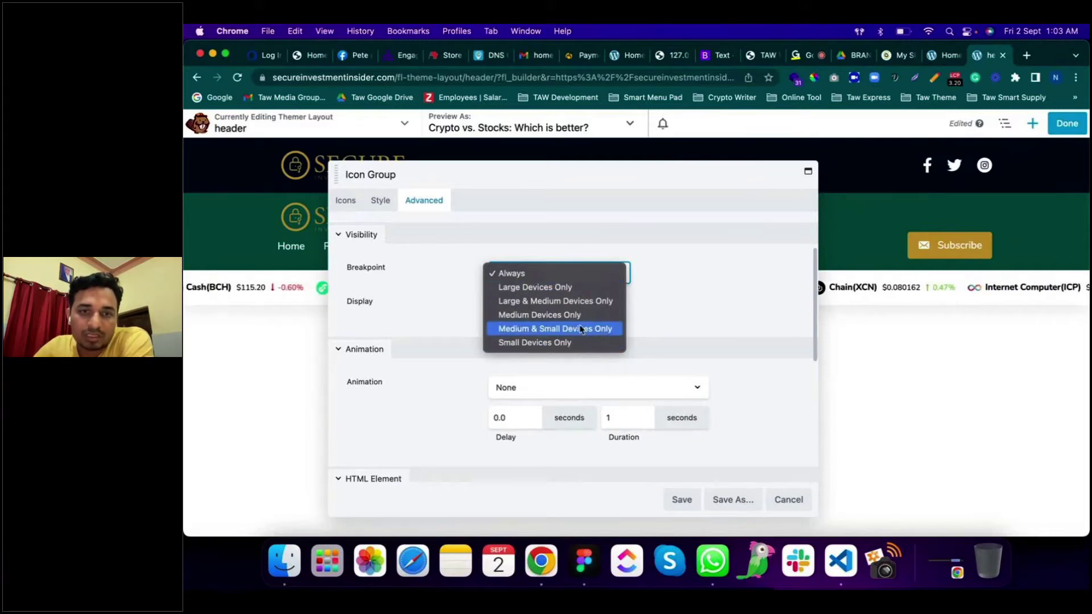
left_click(670, 310)
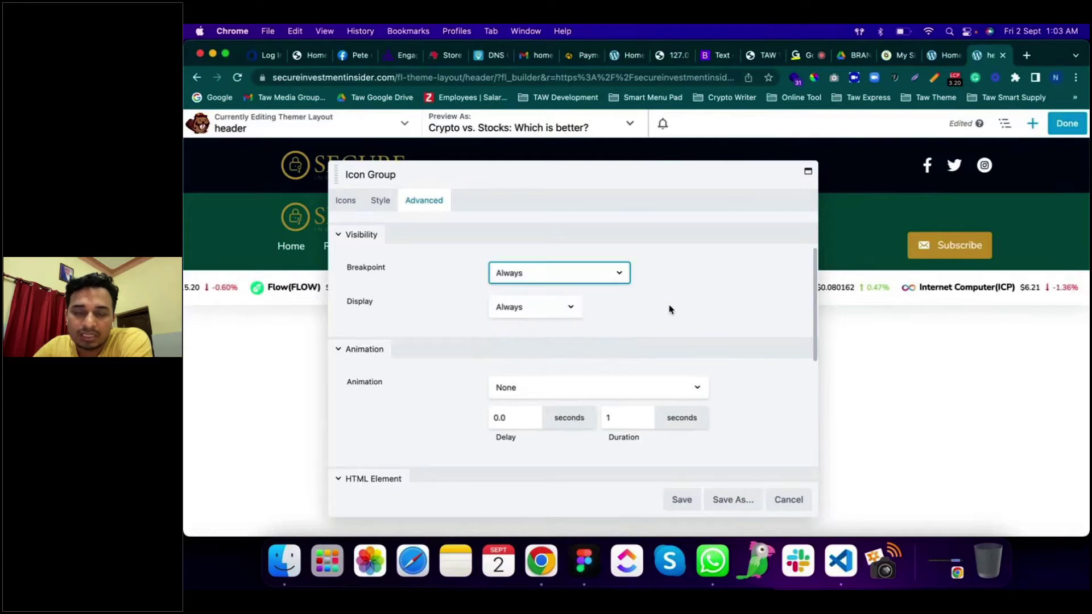
left_click(685, 320)
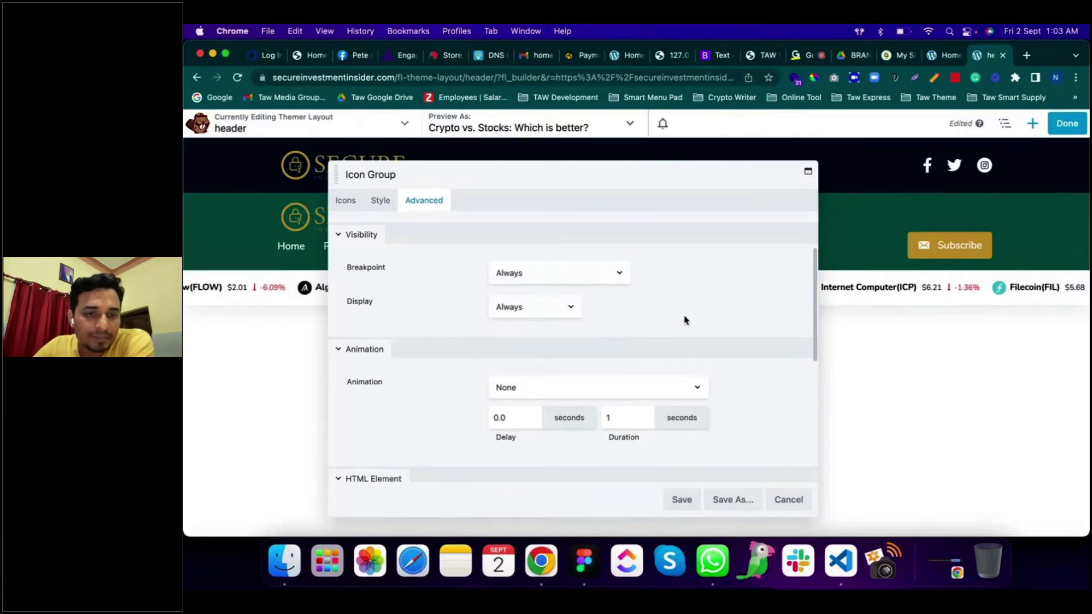
Step: Look through the available animations for the icon group and try Fade Up
scroll(685, 317, "down", 3)
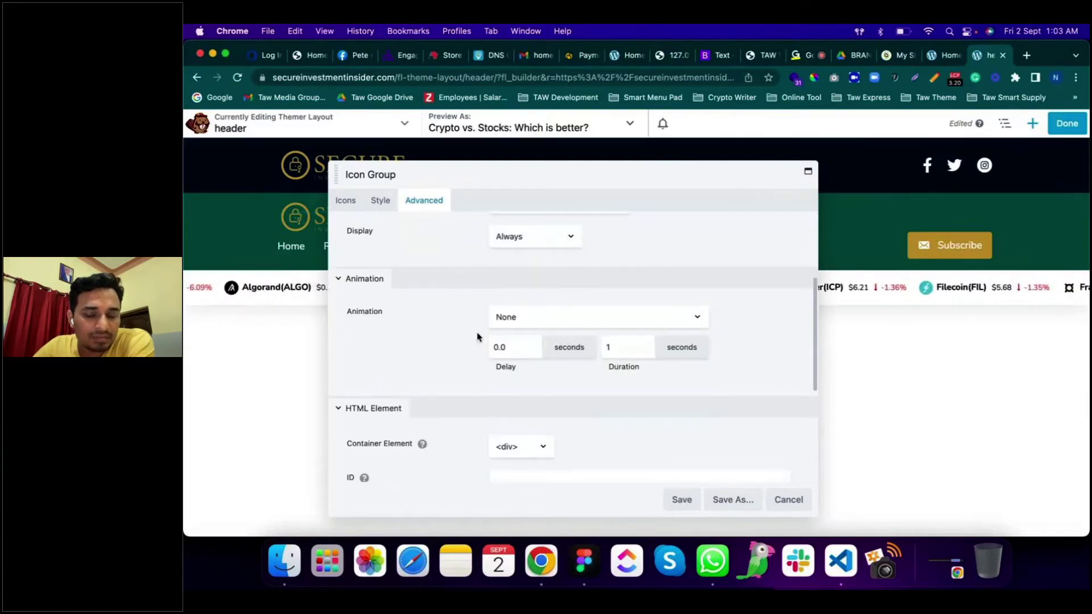
left_click(529, 327)
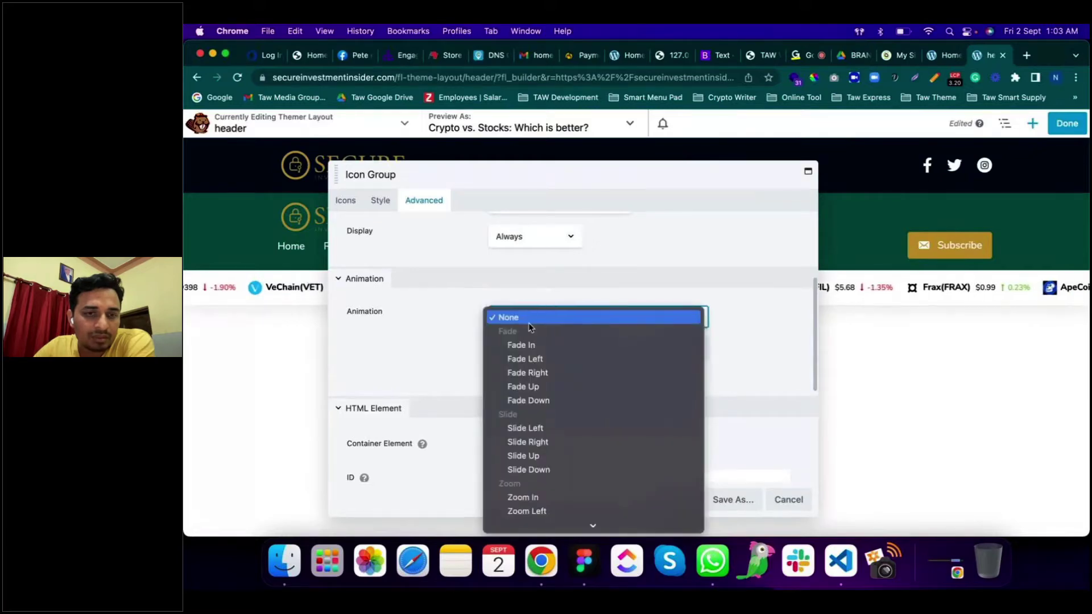
scroll(530, 328, "down", 5)
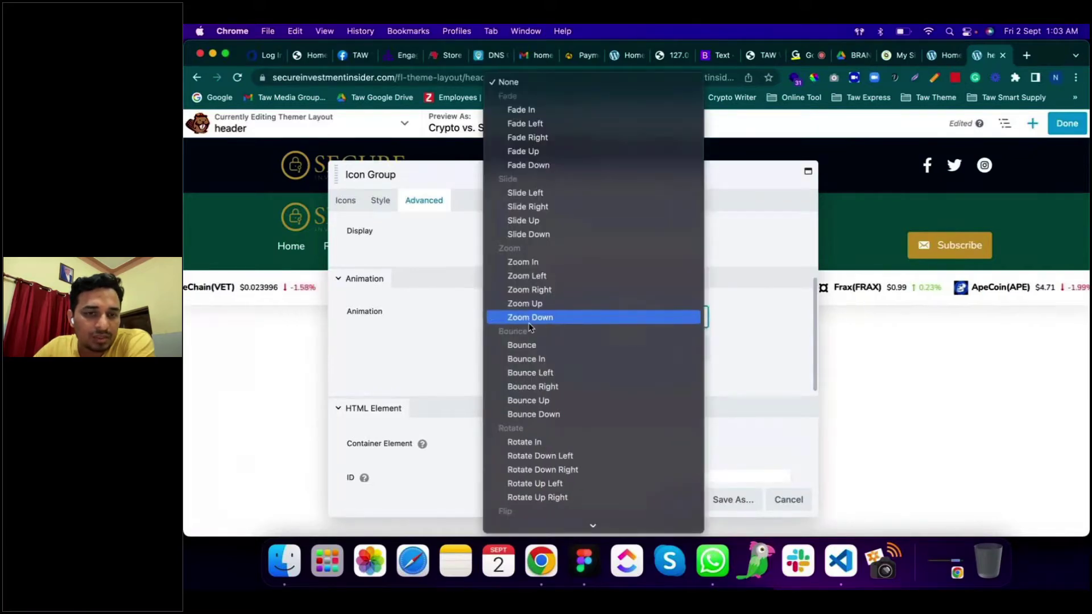
scroll(529, 327, "down", 5)
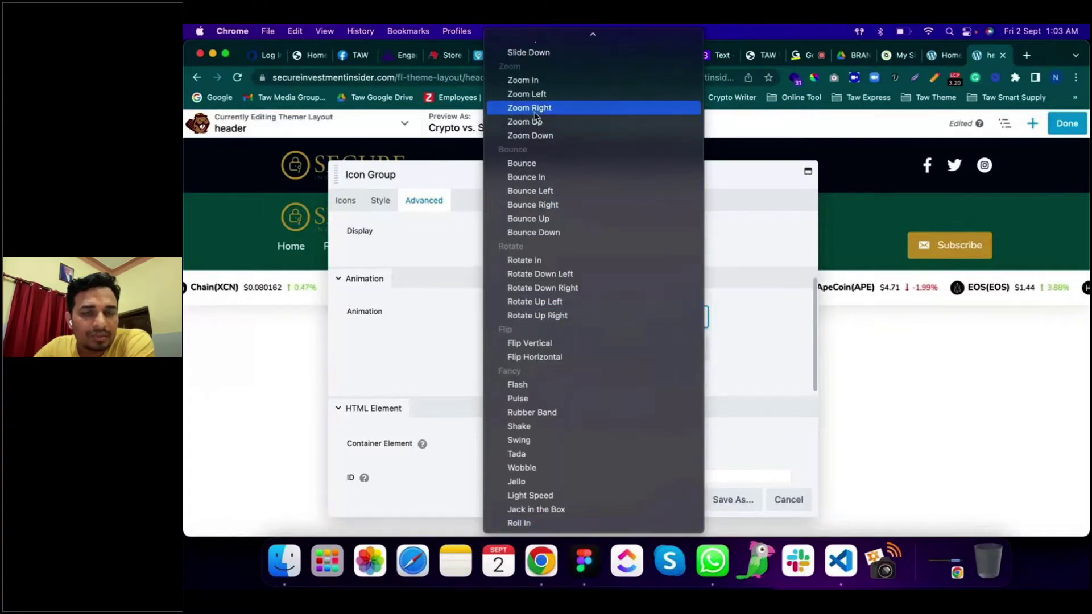
scroll(534, 116, "up", 5)
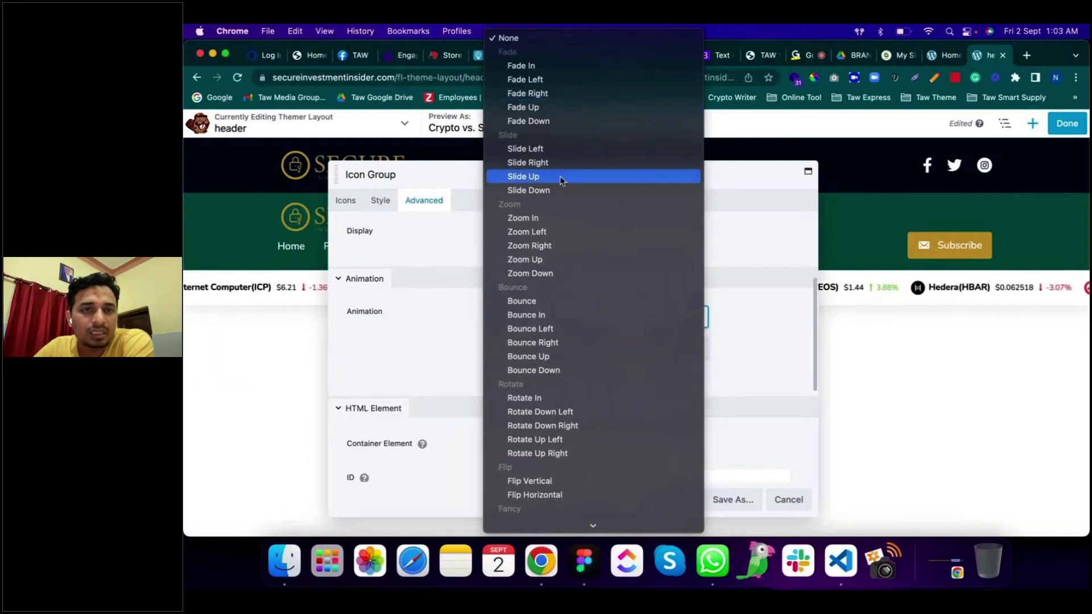
left_click(547, 108)
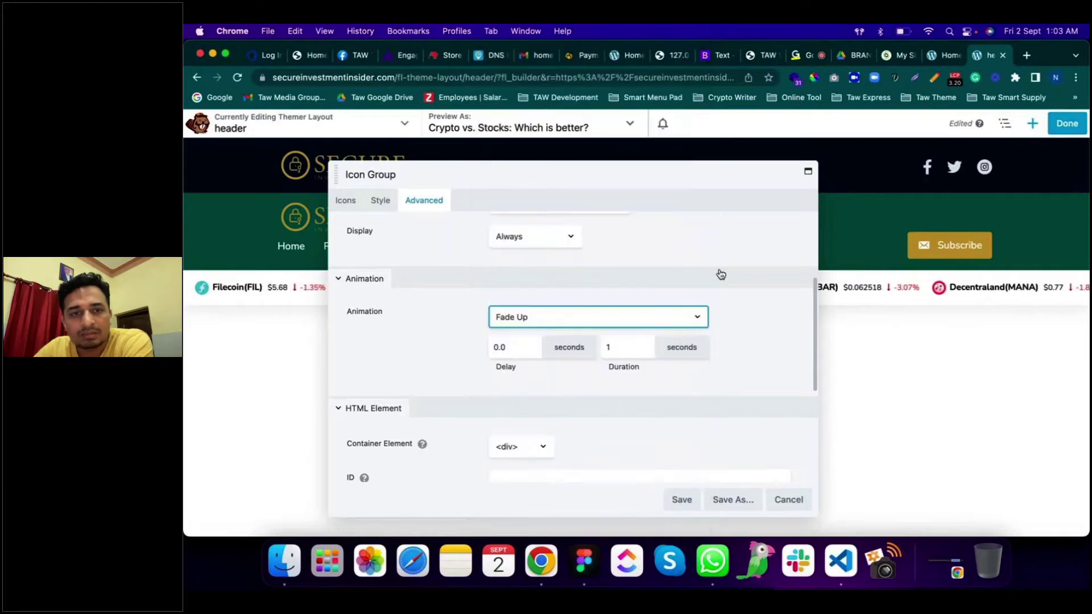
Step: Try the Zoom In and Bounce Up animations on the social icon group
left_click(582, 323)
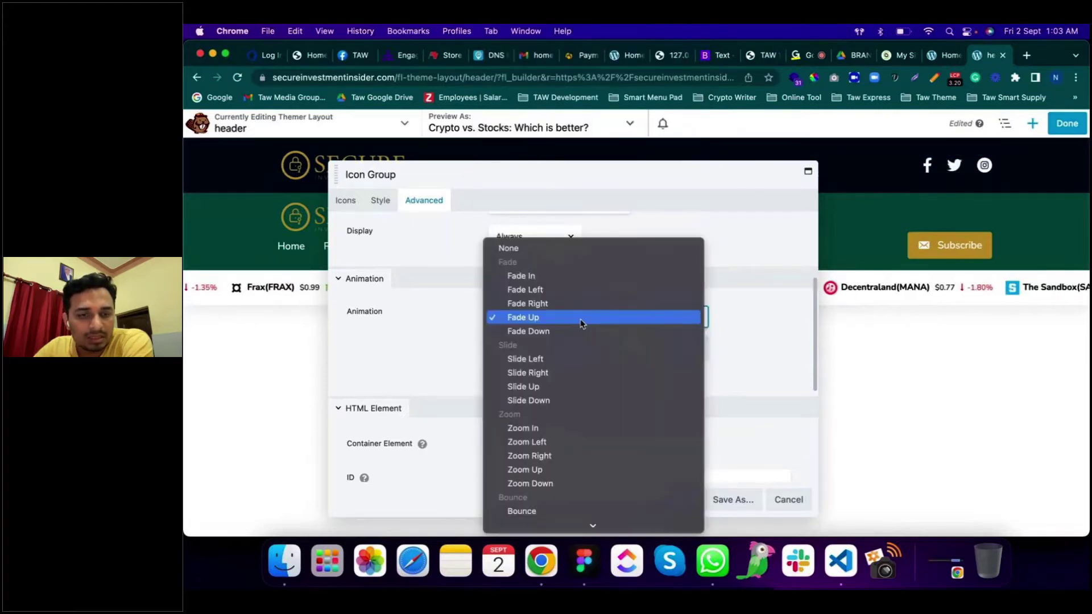
left_click(571, 427)
scroll(572, 422, "down", 3)
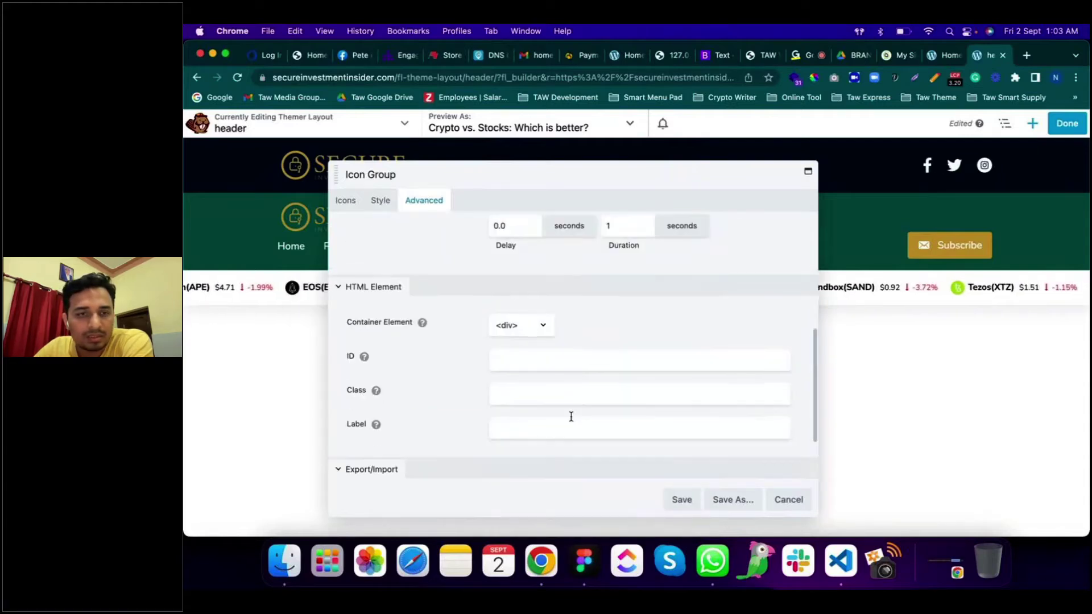
scroll(572, 420, "up", 2)
left_click(549, 267)
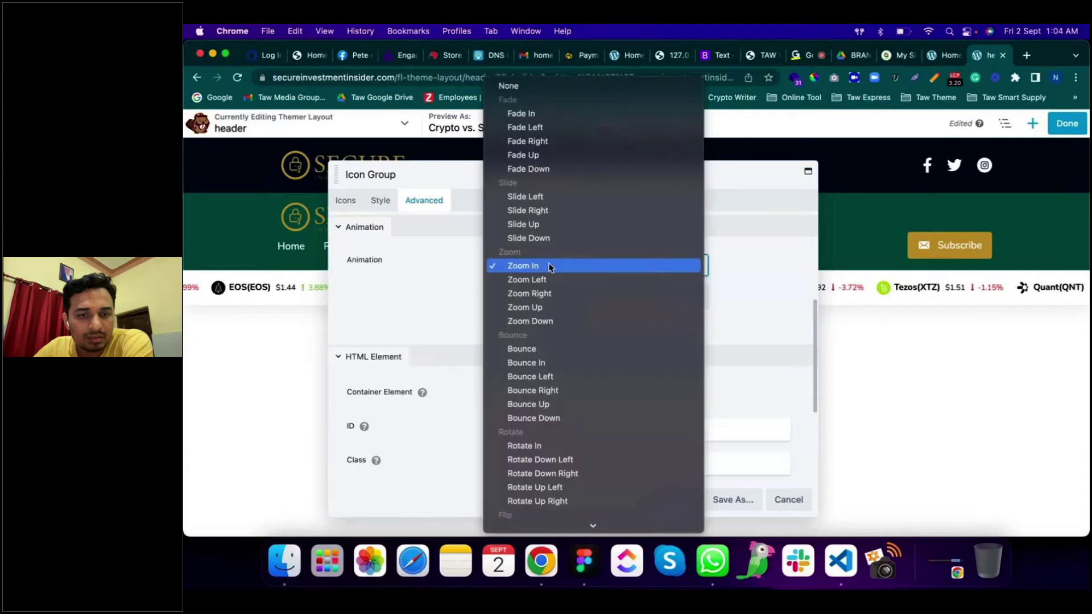
left_click(577, 407)
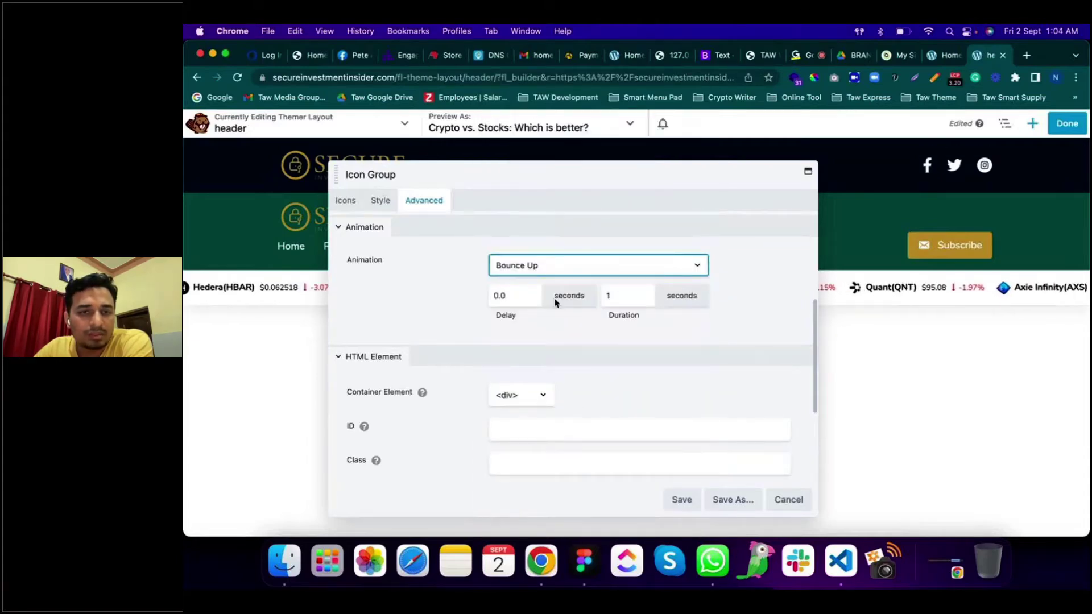
Step: Look over the remaining animation choices and set the icon group's animation back to None
left_click(557, 267)
scroll(574, 384, "down", 2)
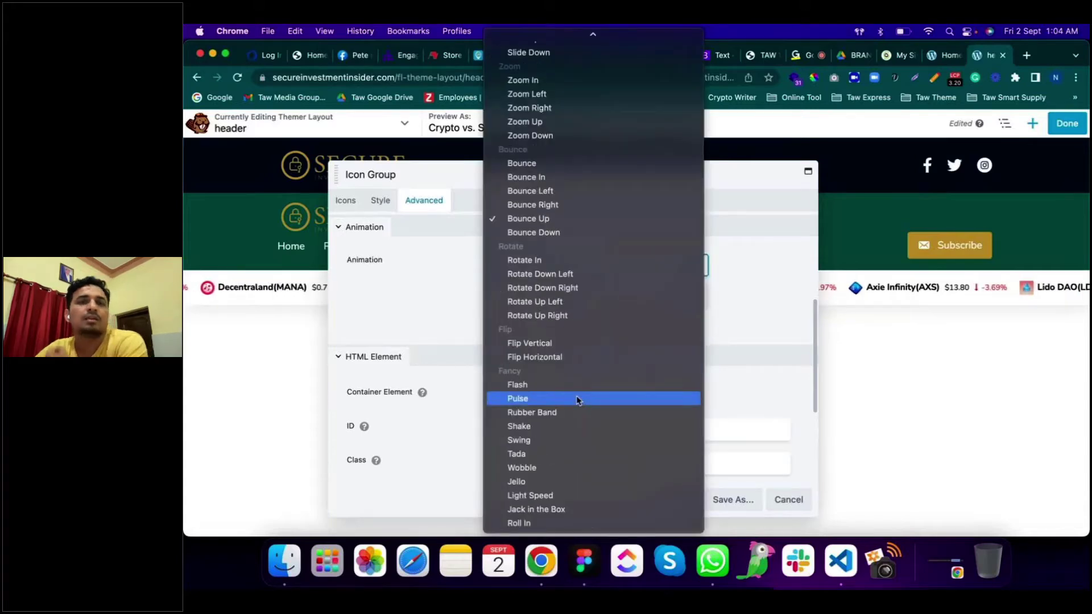
scroll(577, 398, "up", 5)
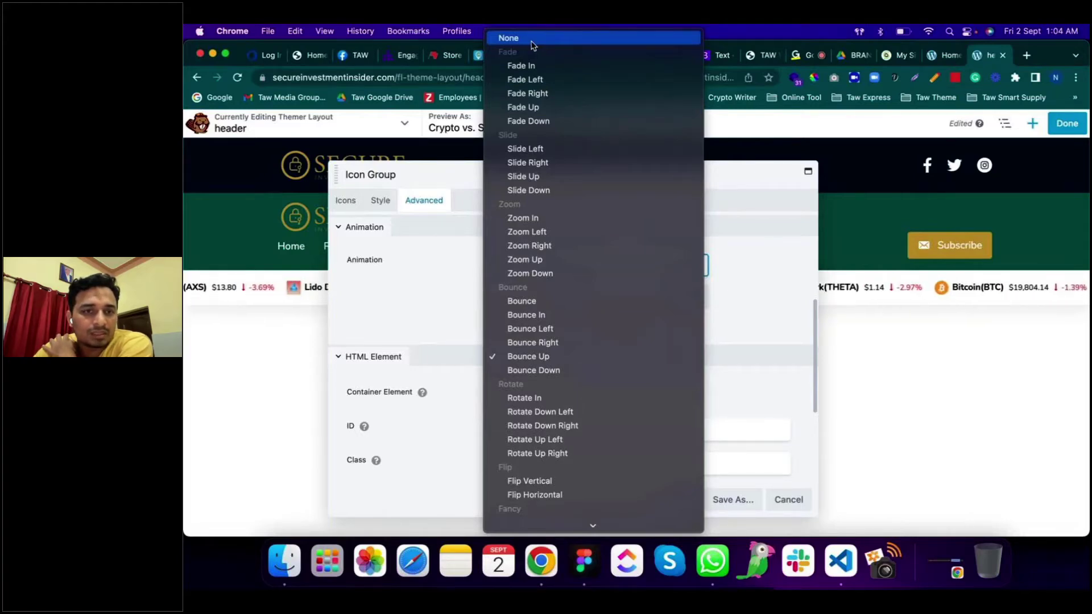
left_click(533, 40)
Step: Review the icon group's HTML element and export/import options, and save its settings
scroll(495, 420, "down", 4)
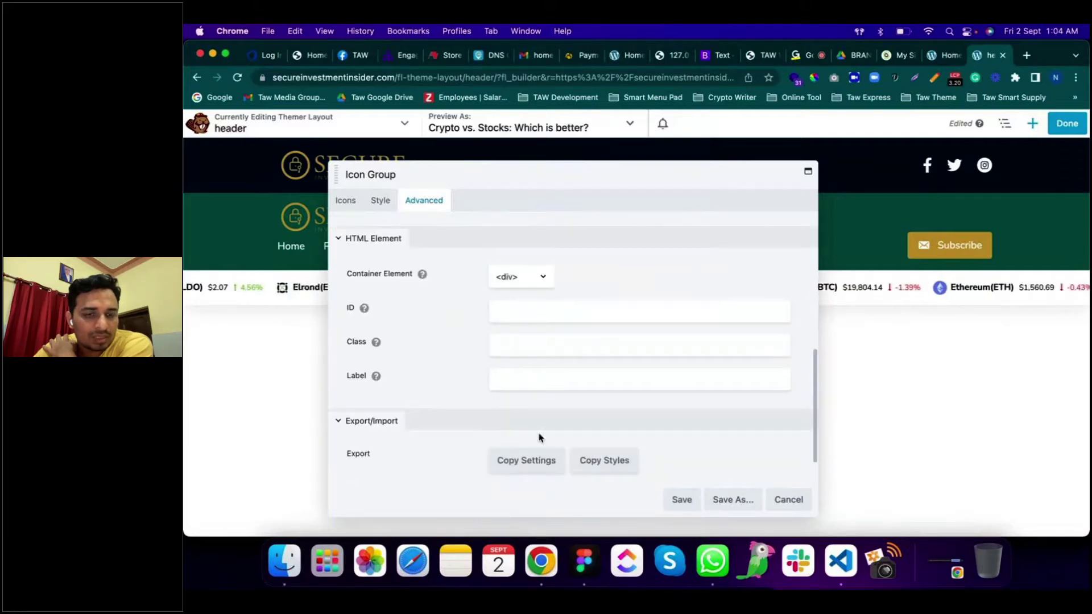
scroll(451, 416, "down", 2)
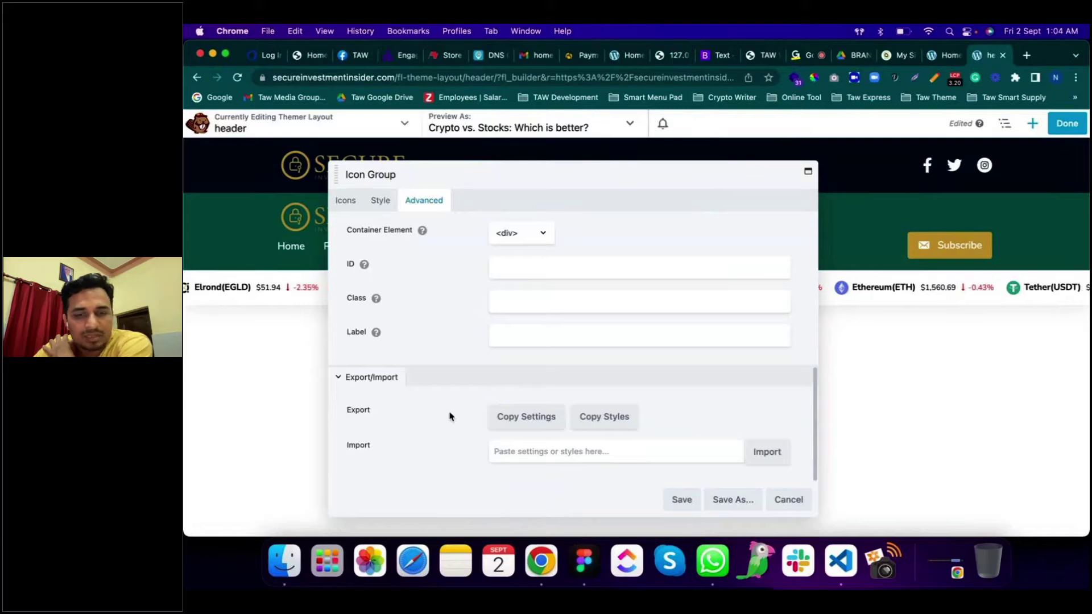
scroll(449, 416, "up", 10)
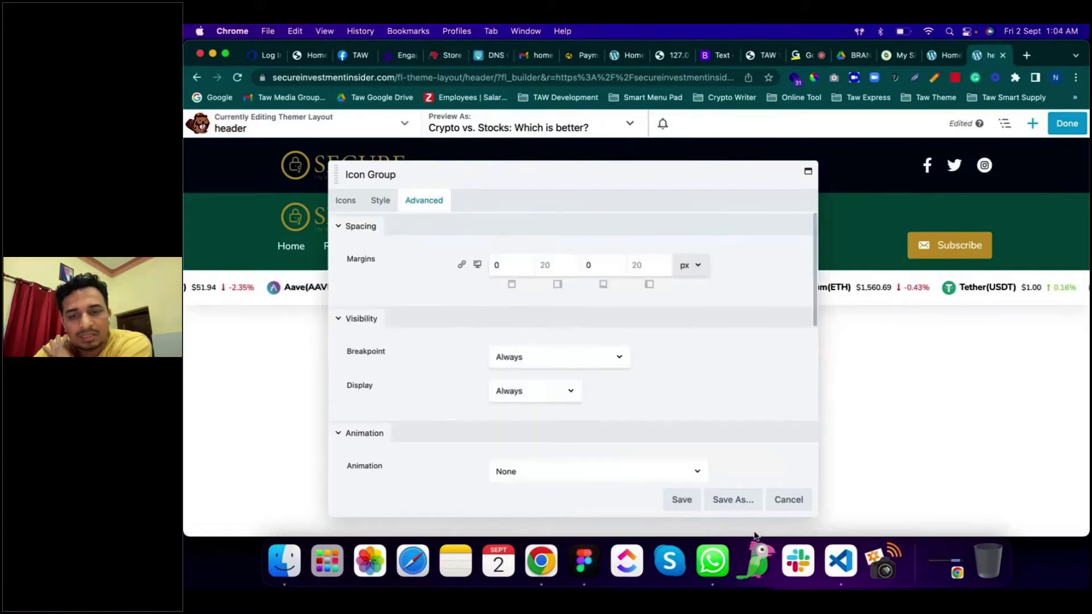
left_click(683, 500)
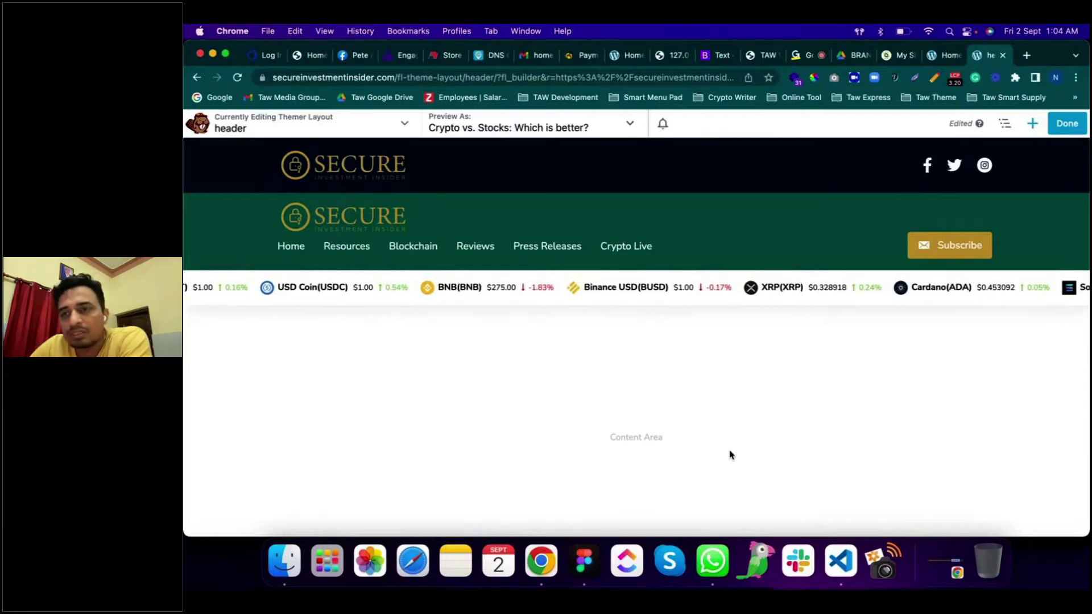
Step: Finish editing the header layout and publish its changes
mouse_move(1003, 279)
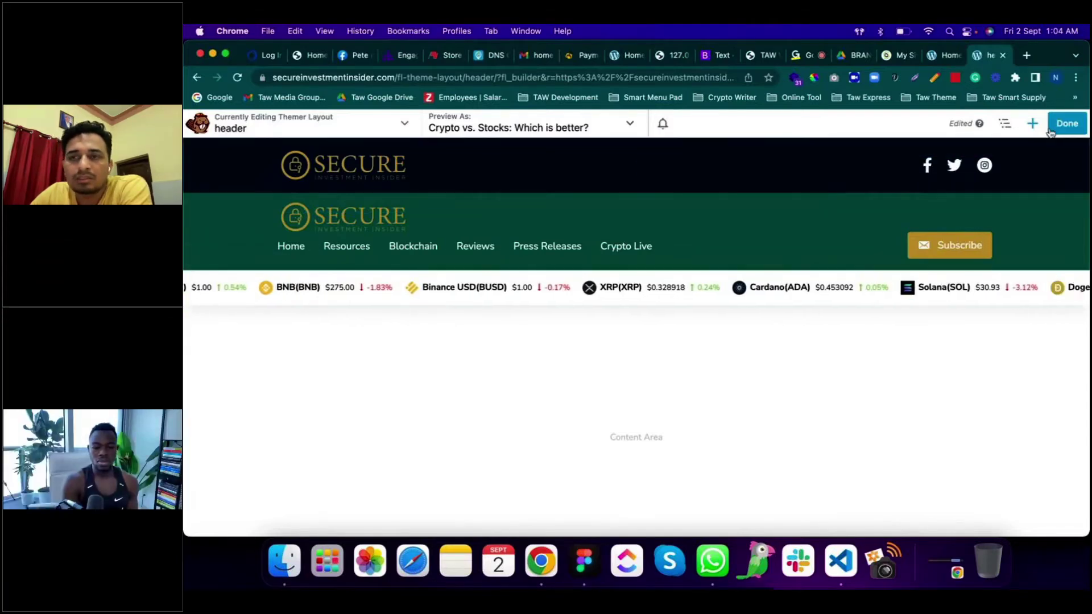
left_click(1067, 124)
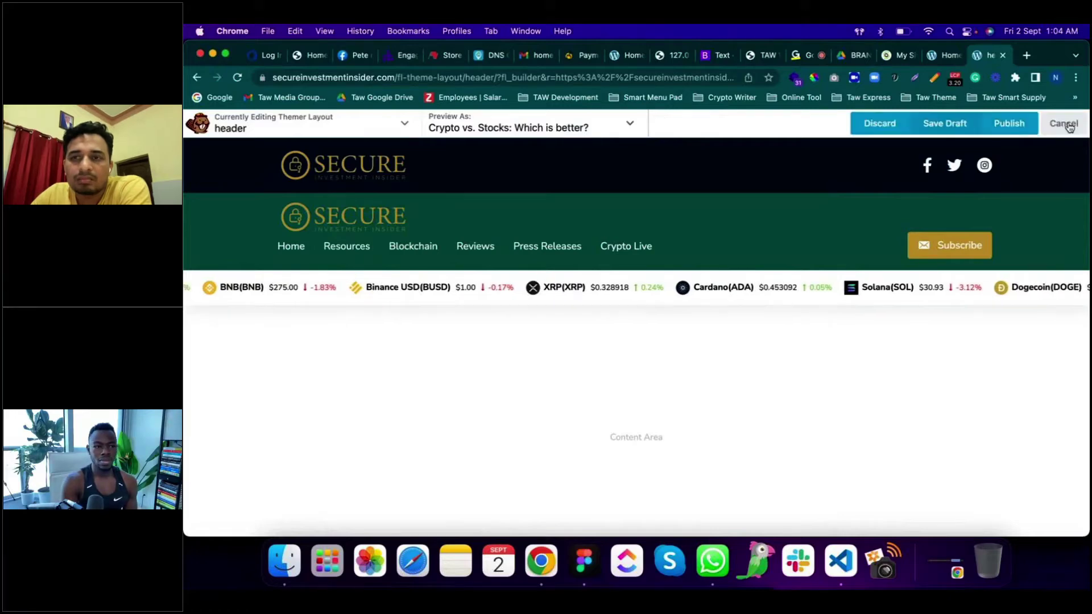
left_click(1012, 126)
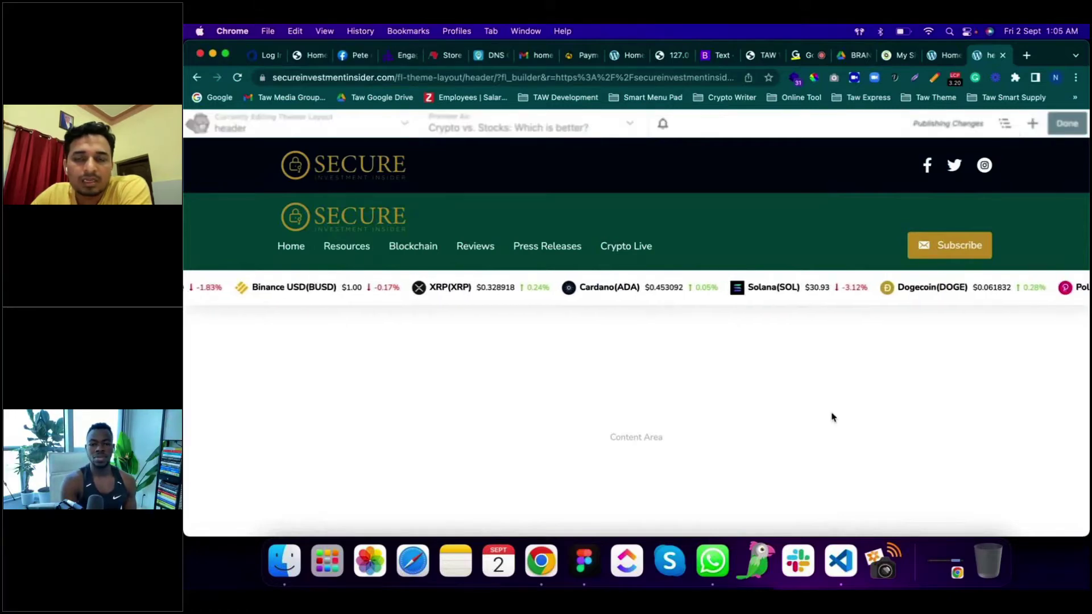
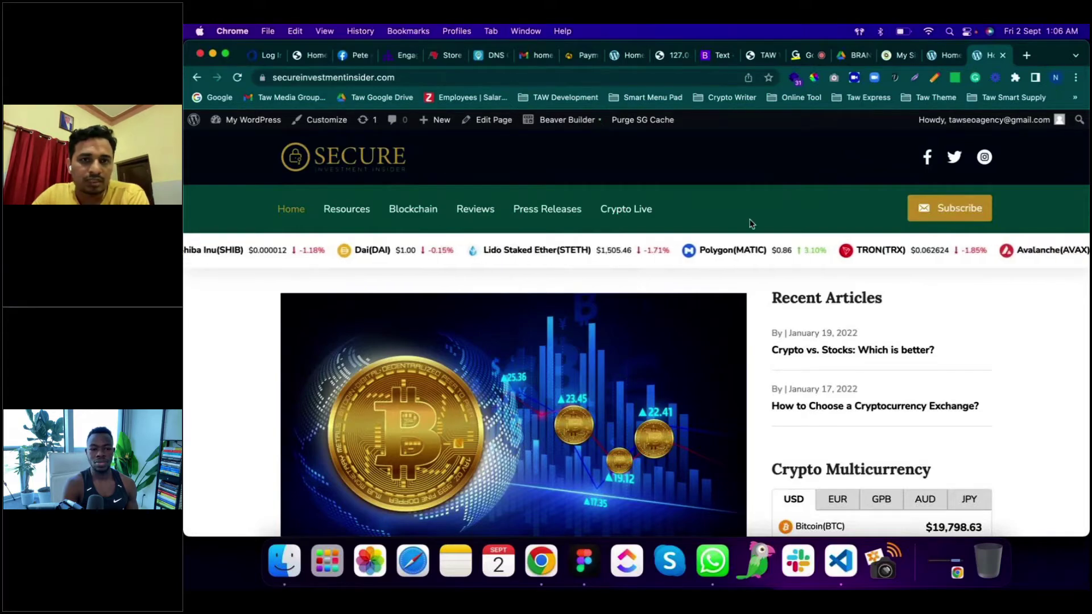
Step: Look over the site's homepage from the header down to the article sections and back
scroll(749, 223, "down", 10)
scroll(749, 223, "down", 5)
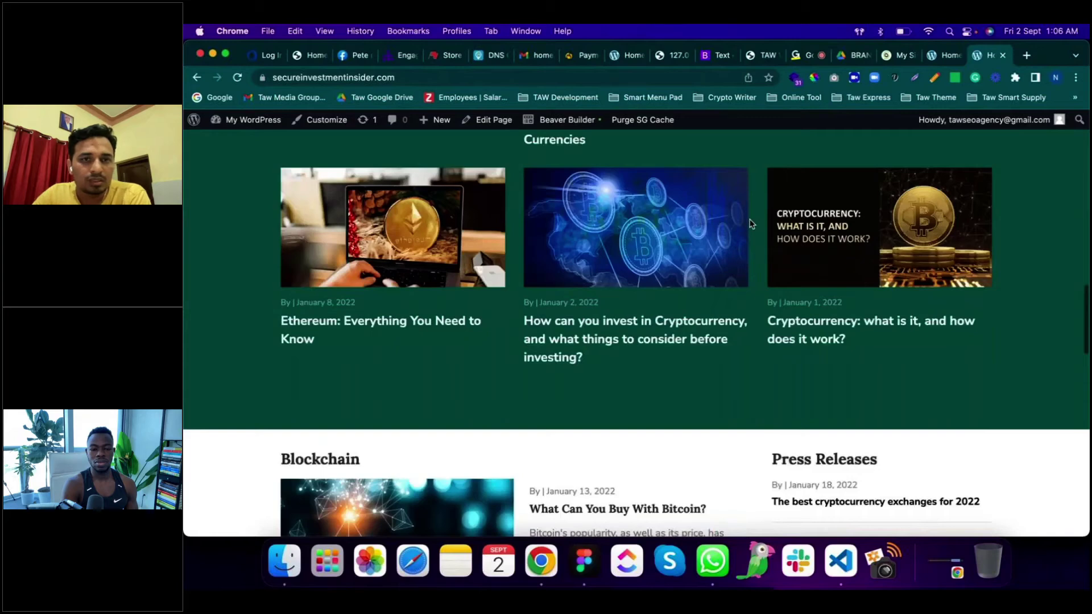
scroll(750, 223, "down", 2)
scroll(750, 224, "up", 20)
Step: Go to the Themer Layouts in the WordPress dashboard and open the footer layout in Beaver Builder
mouse_move(541, 119)
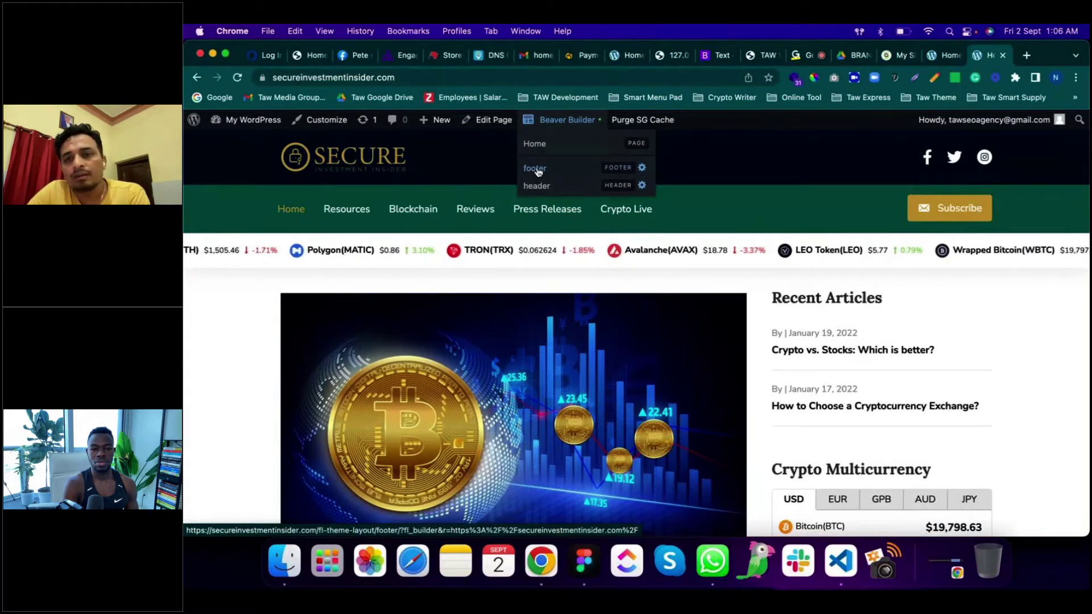
left_click(944, 61)
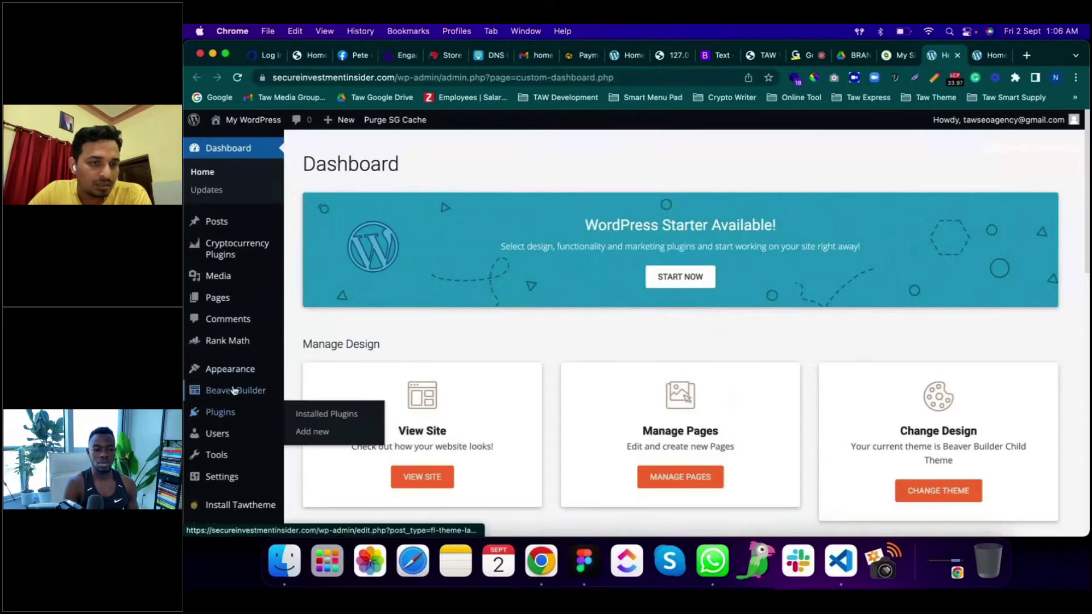
mouse_move(227, 391)
left_click(342, 376)
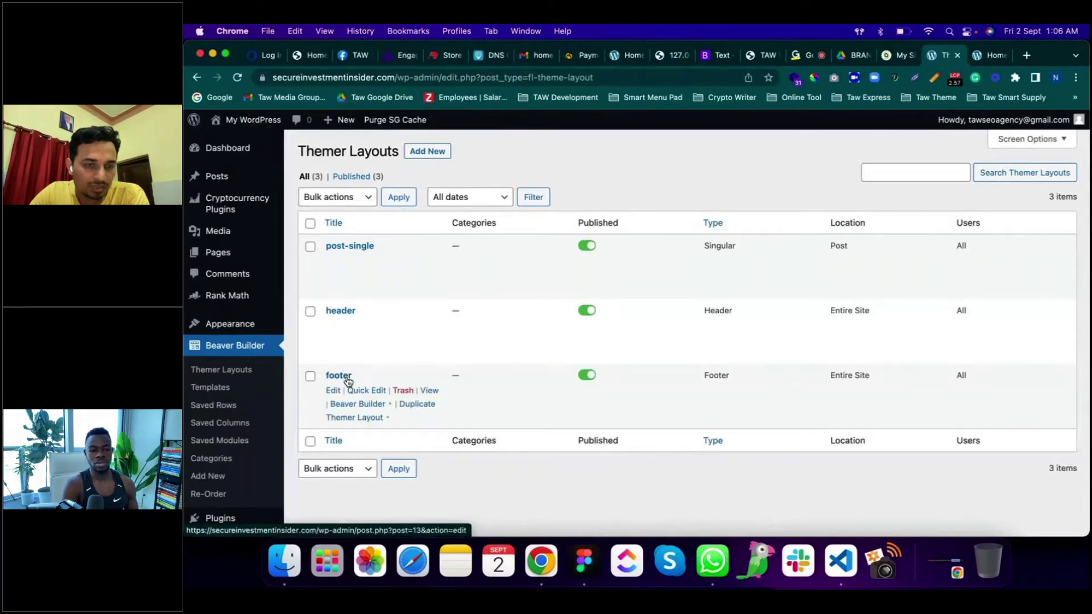
left_click(379, 404)
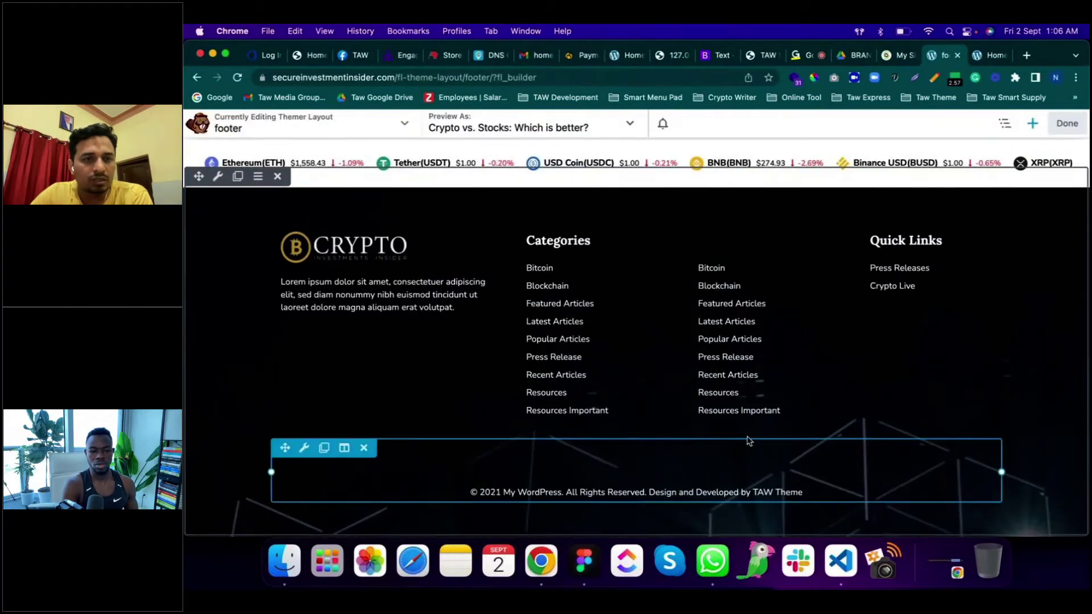
Step: Replace the footer's Crypto logo with the full-size Secure Investment Insider logo from the media library and save the photo module
scroll(748, 441, "up", 2)
scroll(748, 441, "down", 2)
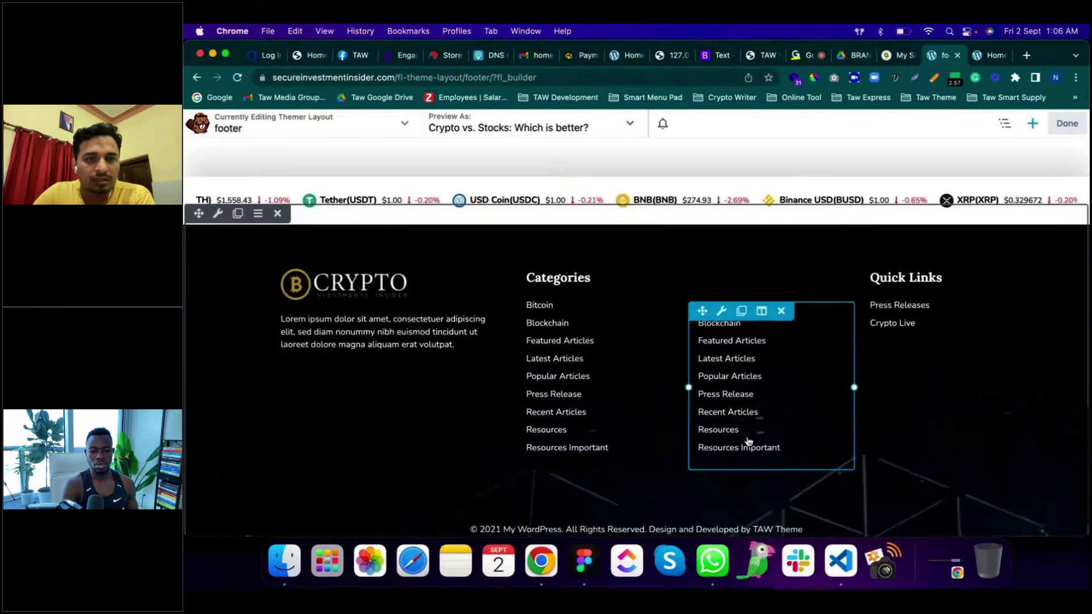
scroll(875, 372, "up", 2)
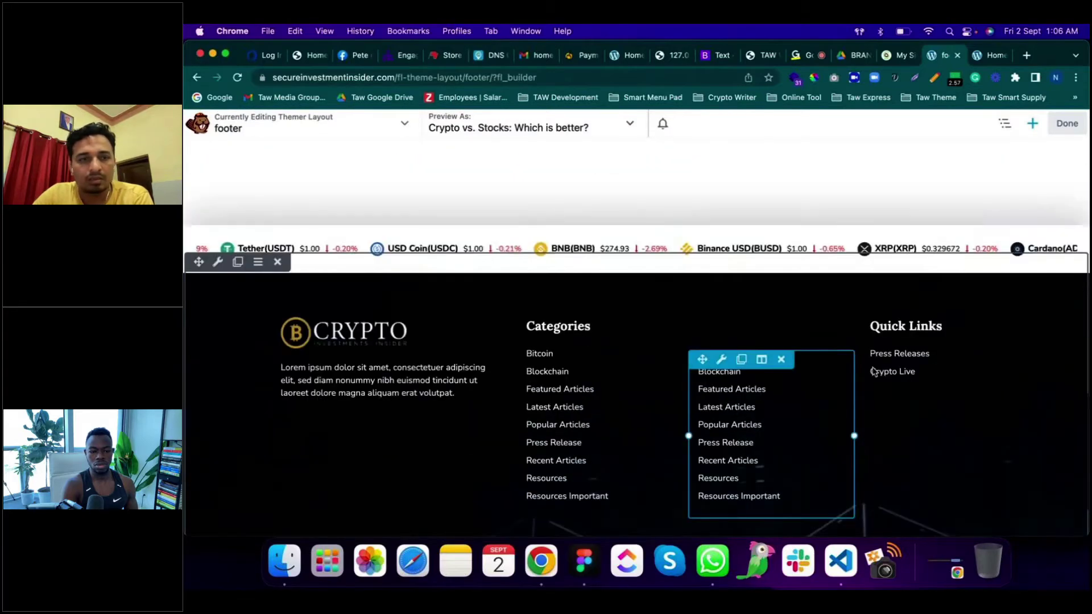
scroll(774, 341, "down", 2)
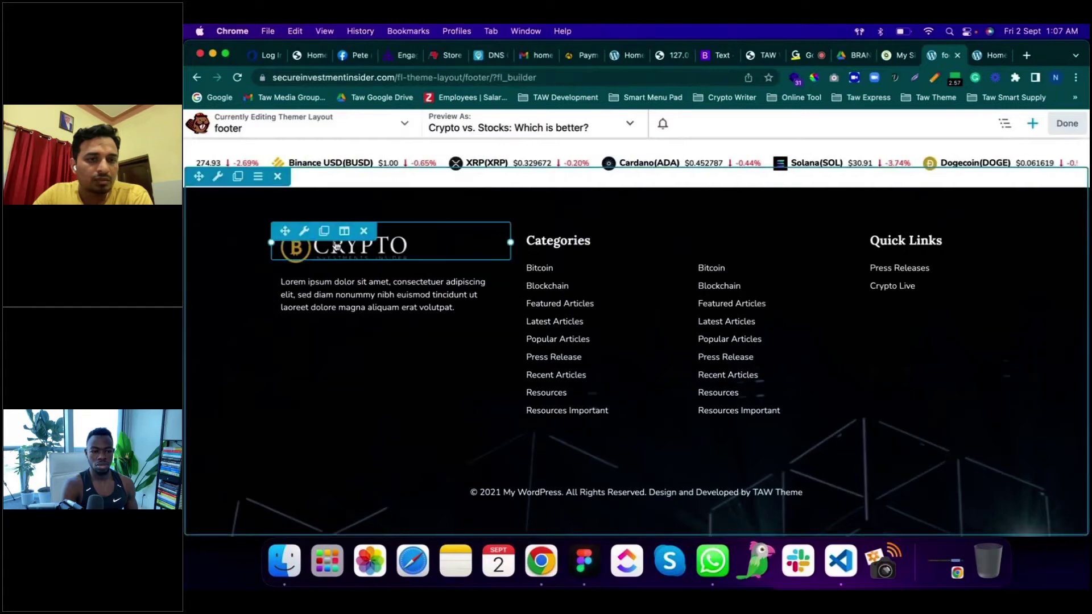
left_click(415, 261)
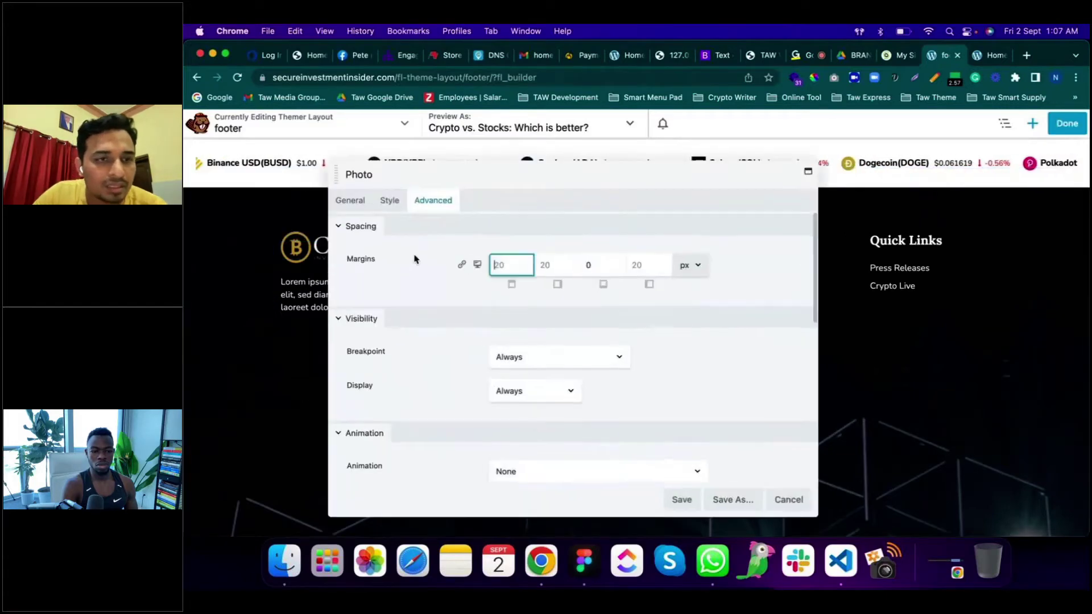
left_click(360, 202)
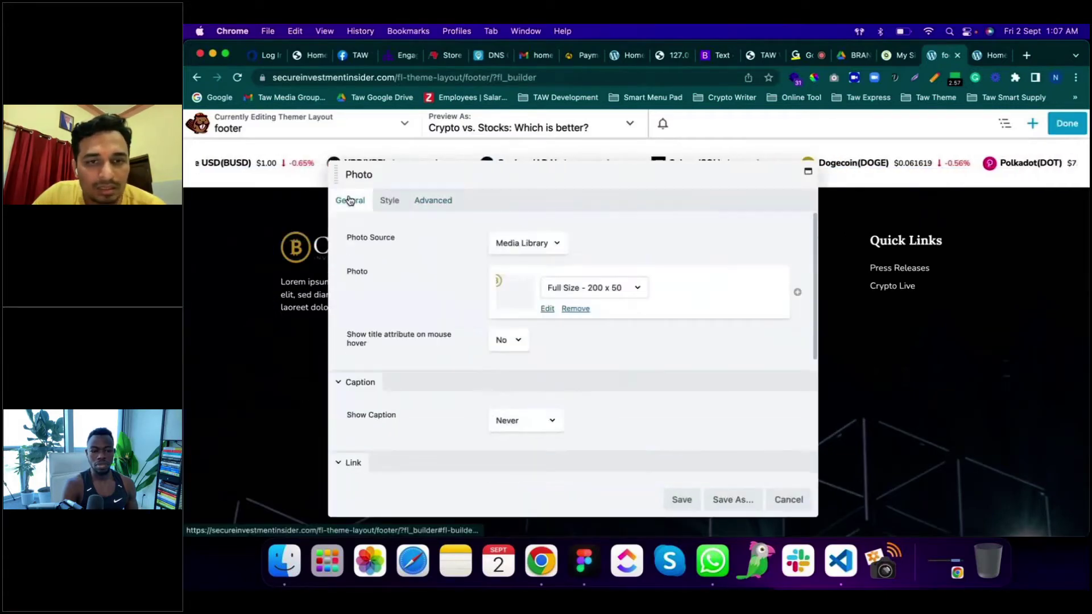
left_click(545, 309)
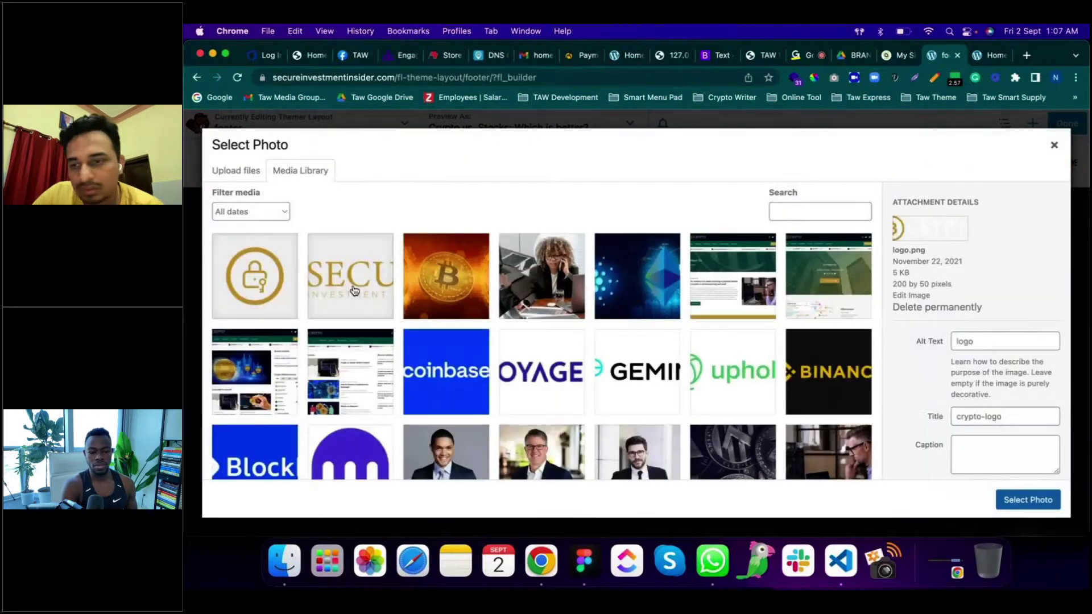
left_click(354, 291)
left_click(1026, 500)
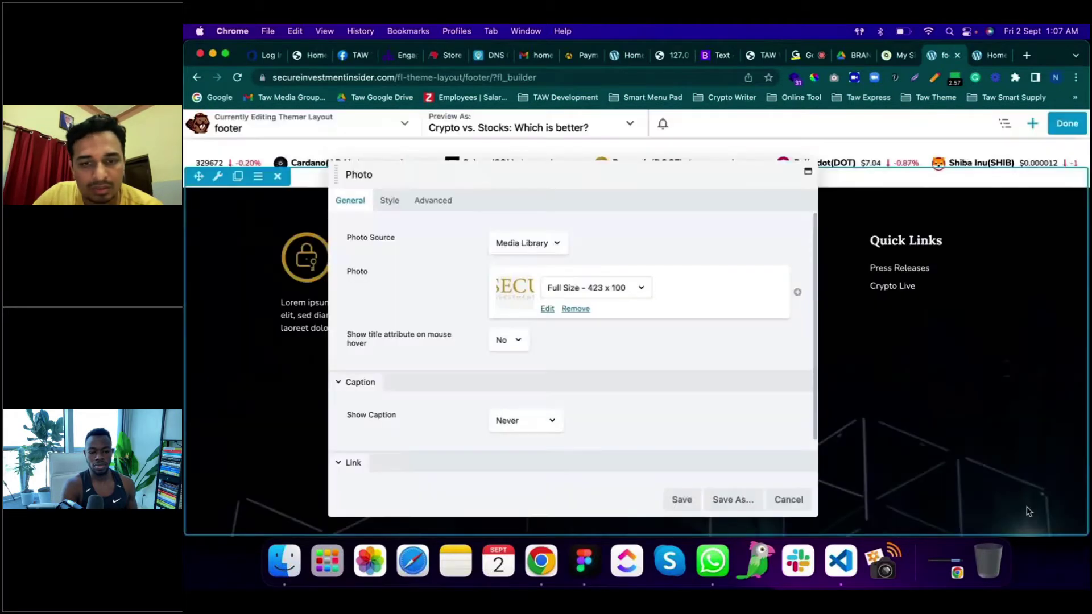
left_click(685, 501)
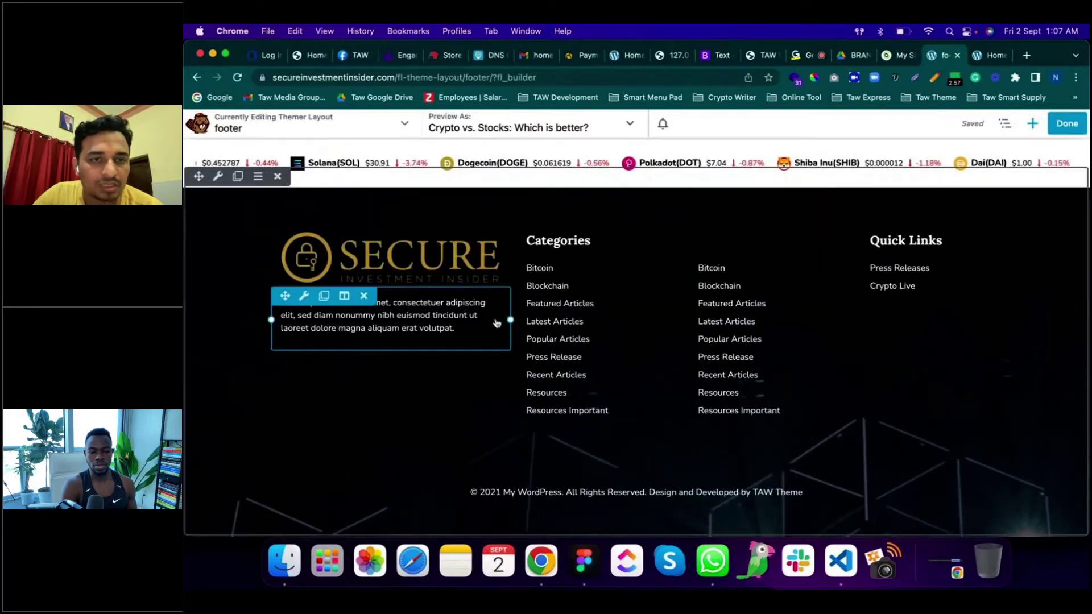
Step: Set the footer logo's width to 250 px and save the photo settings
left_click(479, 278)
left_click(389, 201)
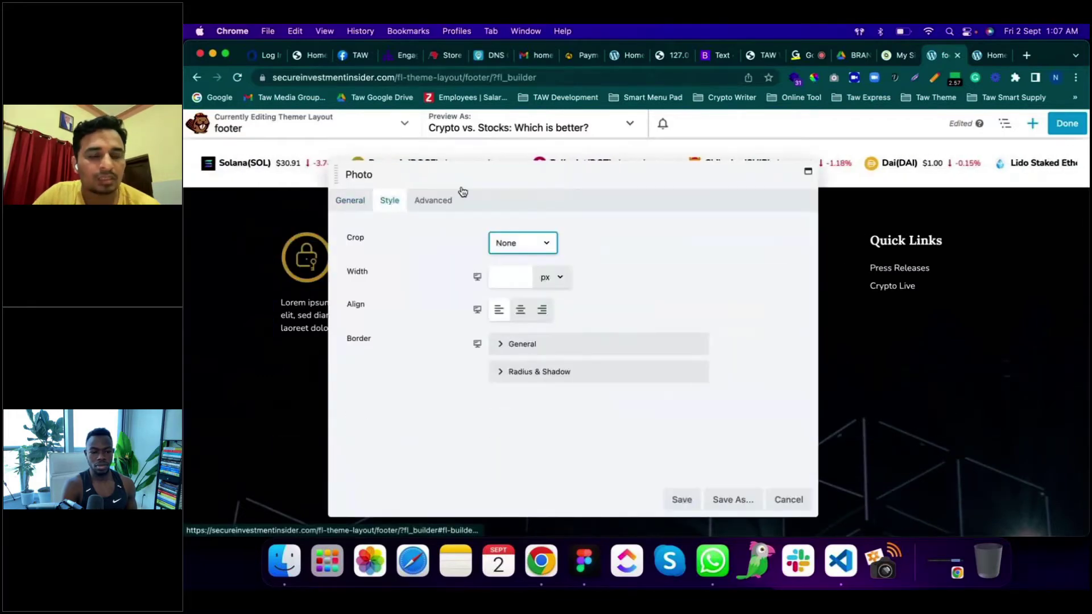
left_click_drag(487, 176, 678, 184)
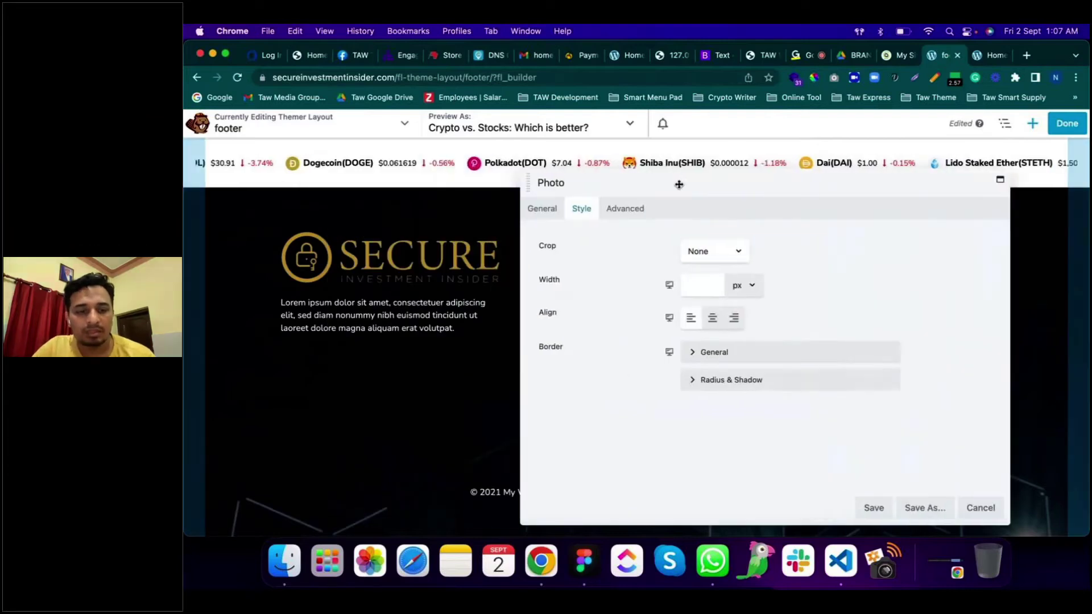
left_click(696, 291)
type("250")
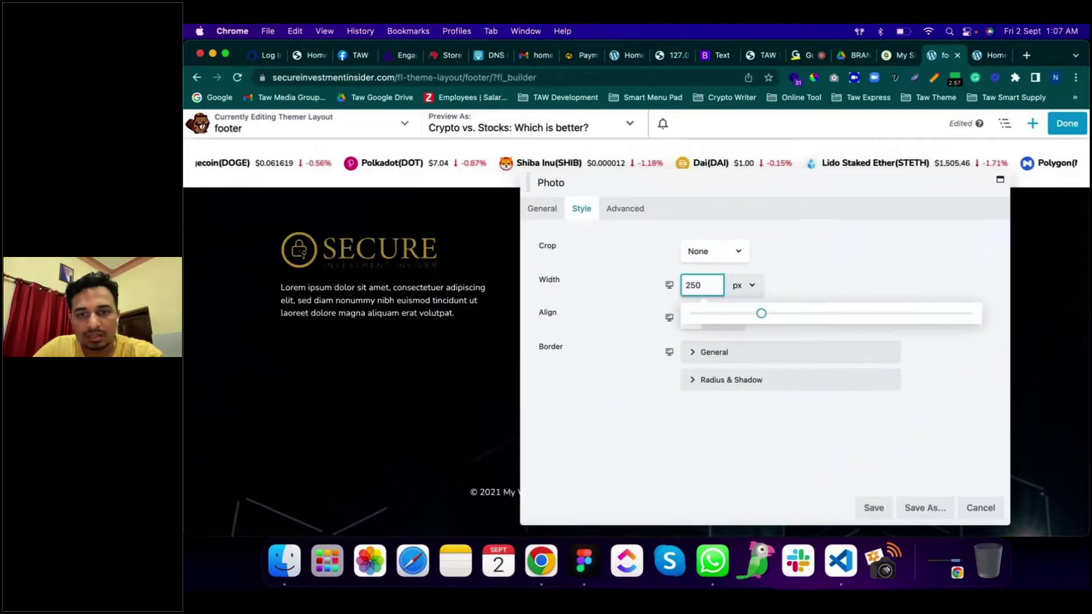
left_click(792, 456)
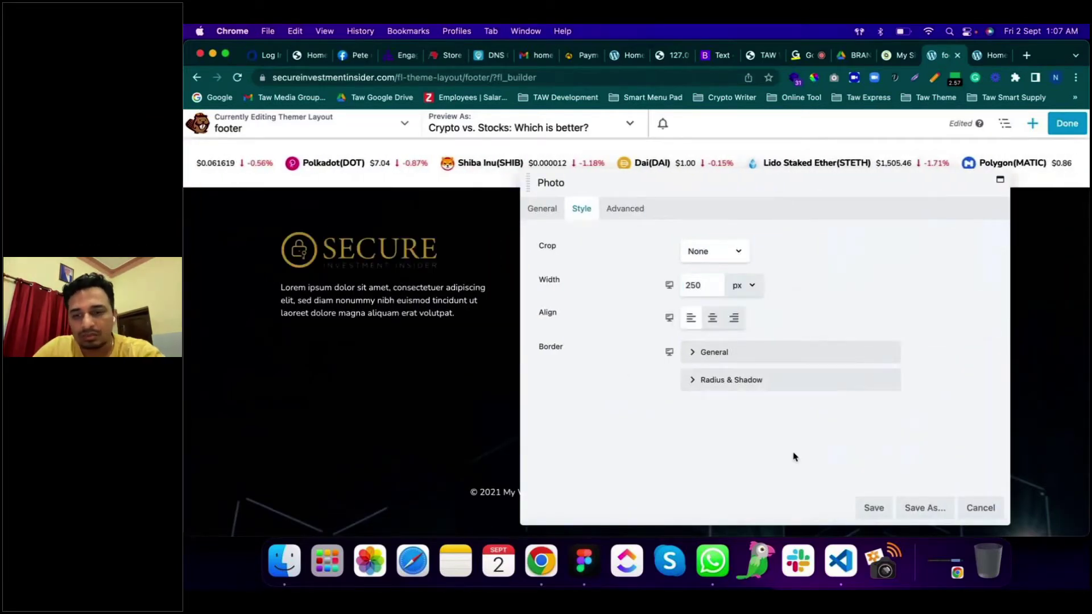
left_click(873, 508)
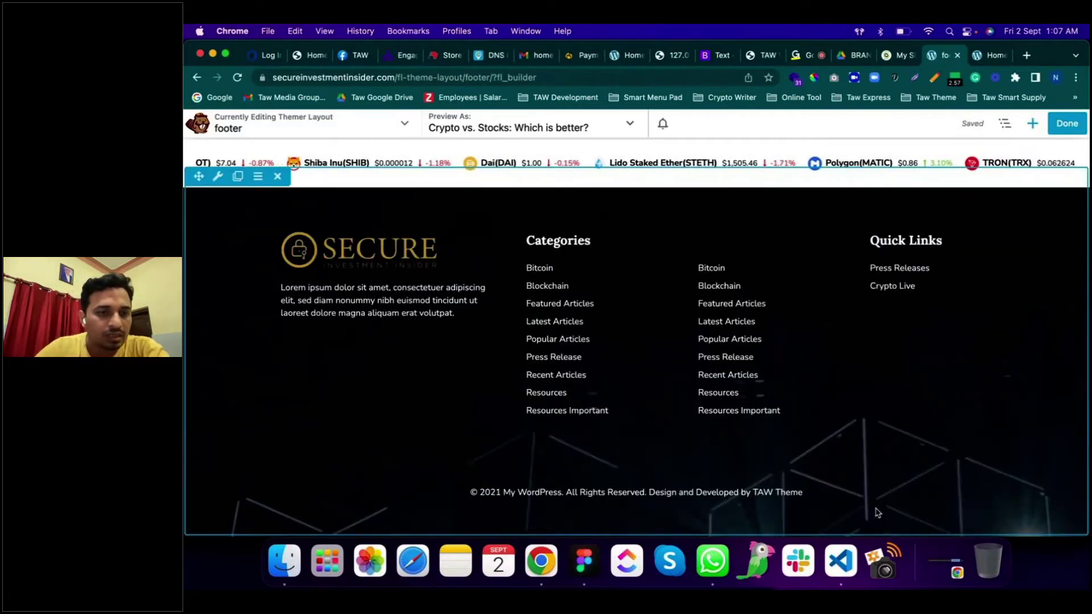
Step: Open the footer row's settings and change its background type from Photo to Color
left_click(217, 178)
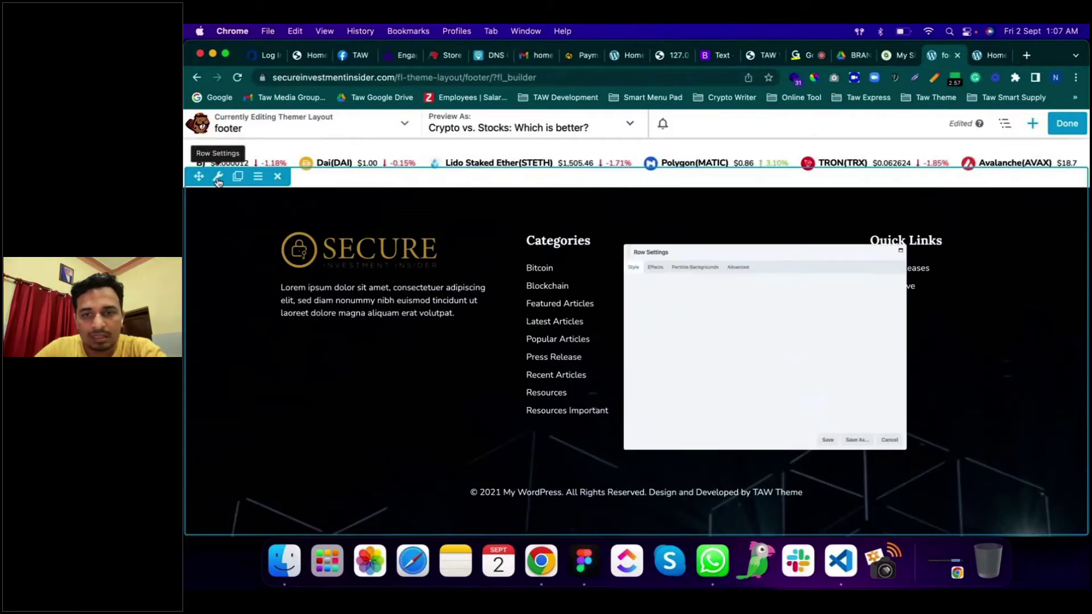
scroll(859, 365, "down", 5)
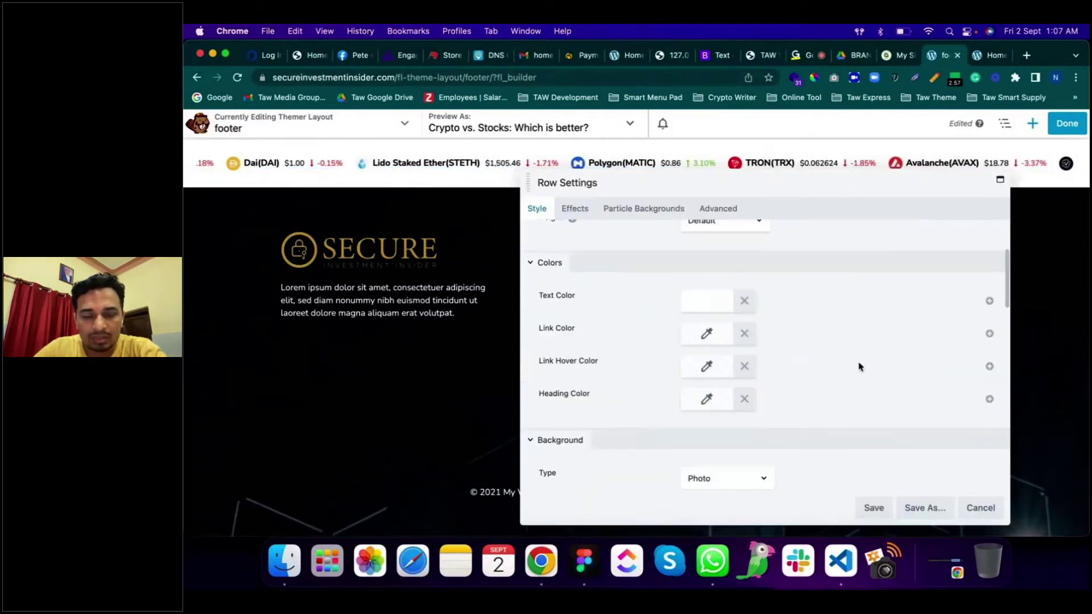
scroll(859, 367, "down", 4)
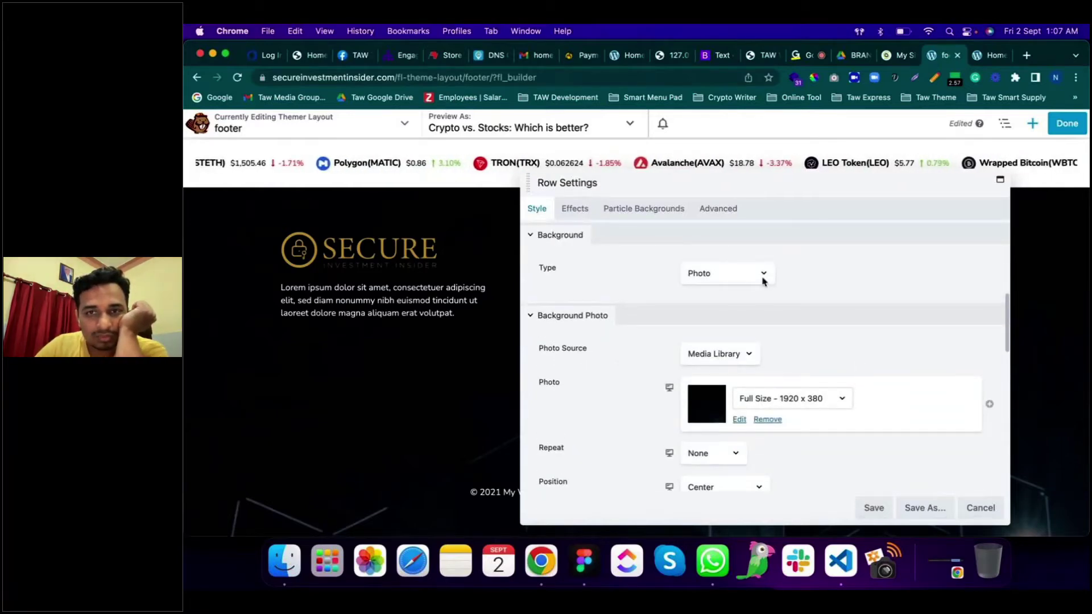
left_click_drag(817, 181, 813, 157)
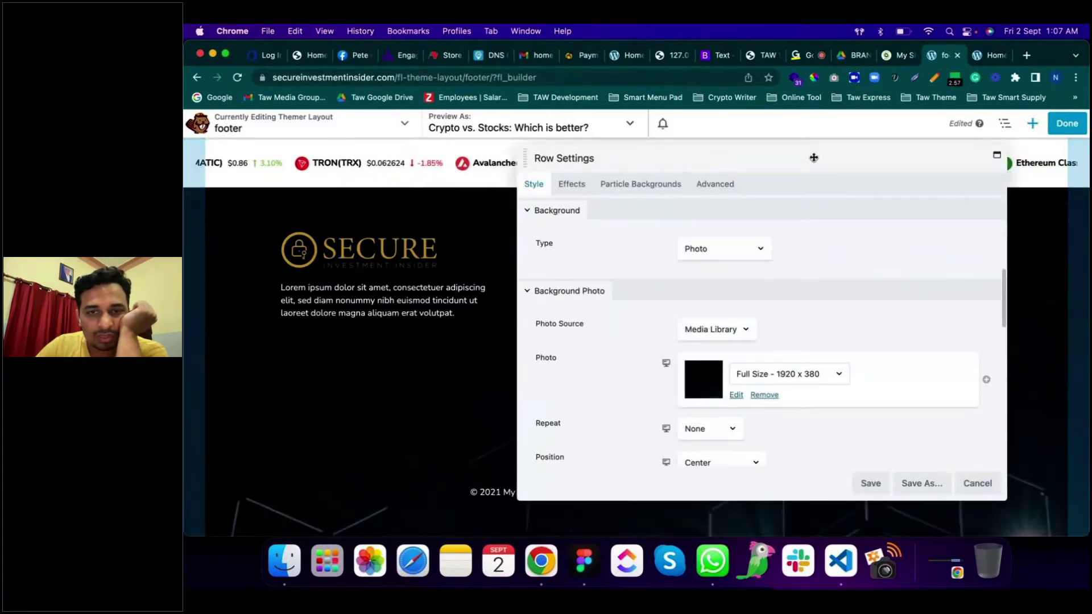
left_click(727, 255)
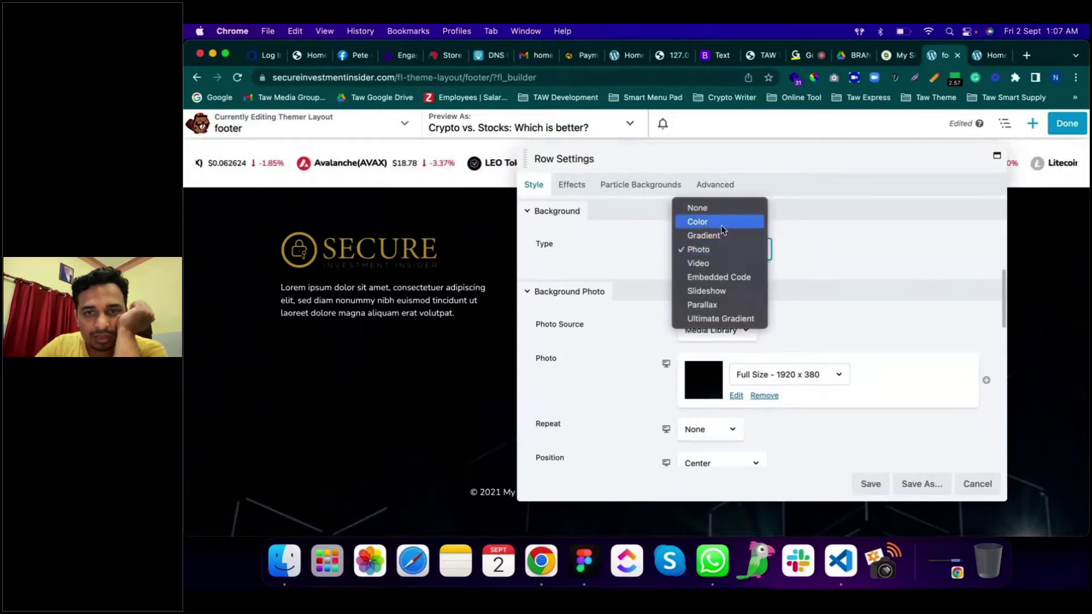
left_click(721, 225)
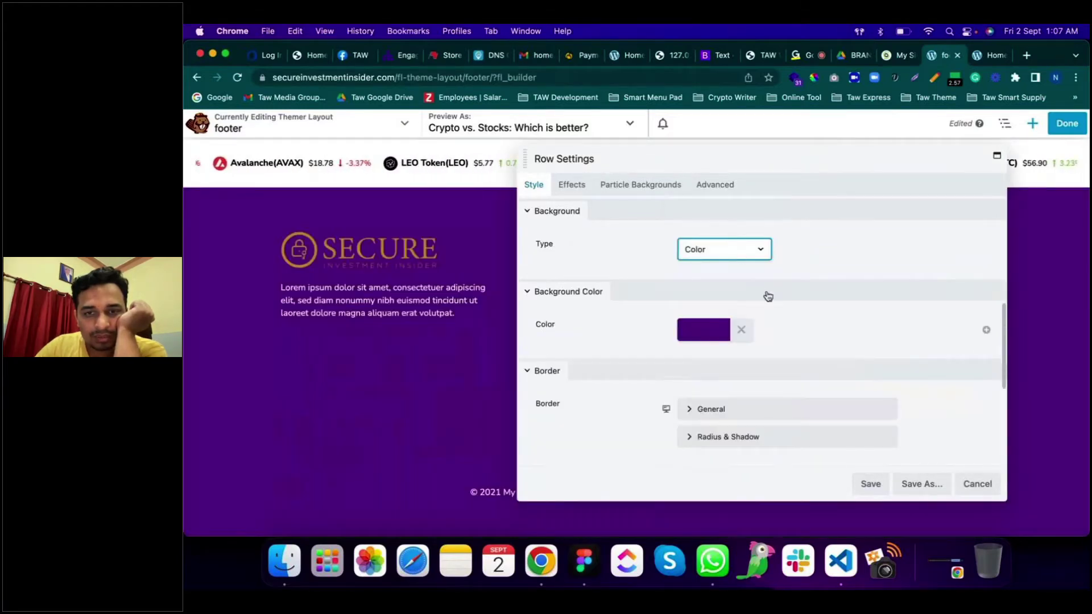
Step: Set the footer row's background color to the saved preset #001728
left_click(704, 329)
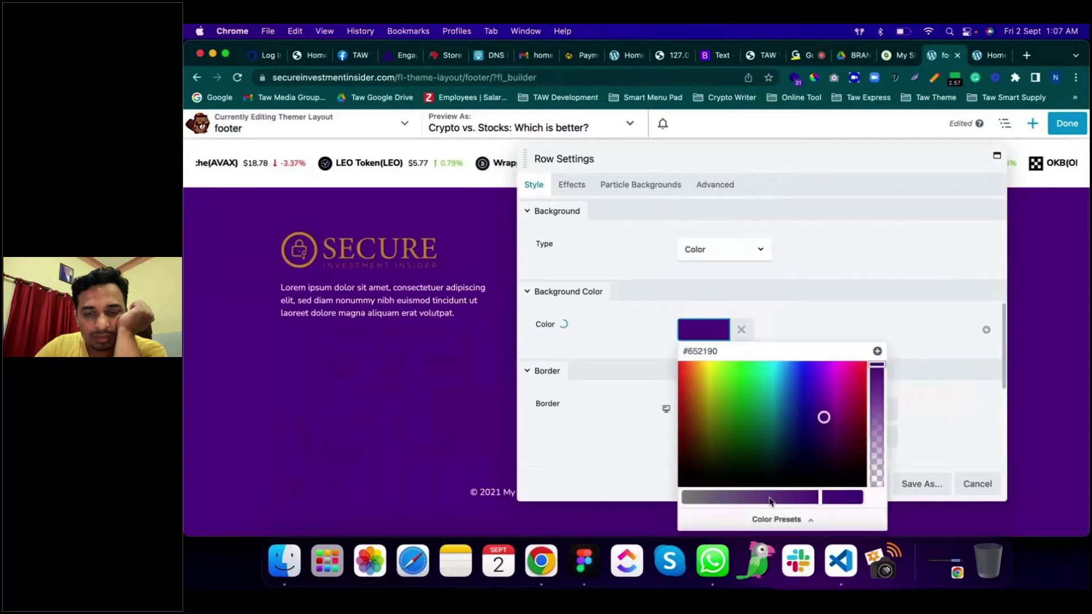
left_click(780, 525)
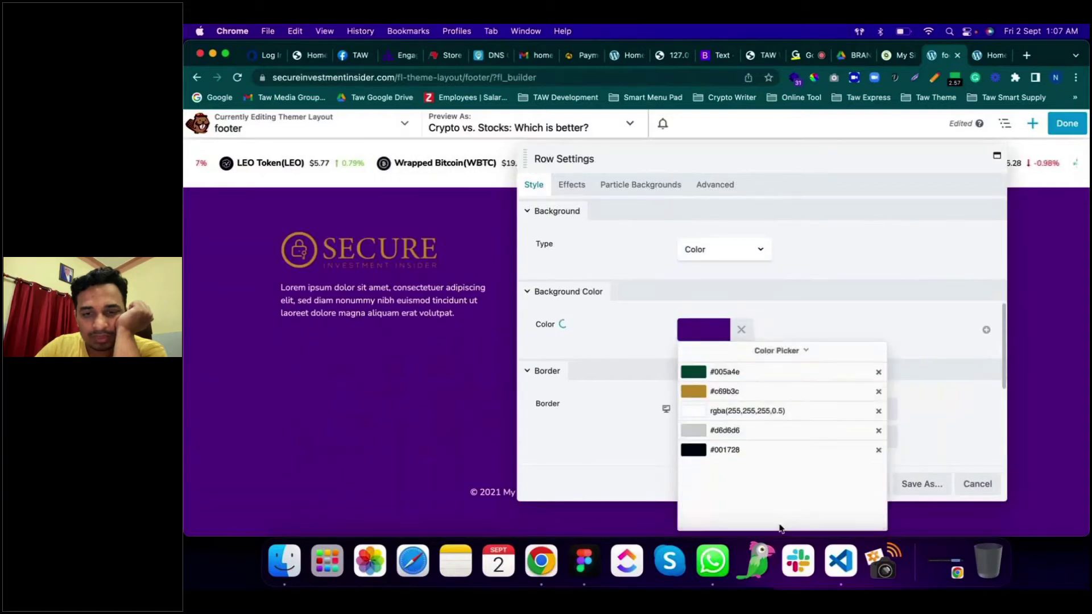
left_click(705, 454)
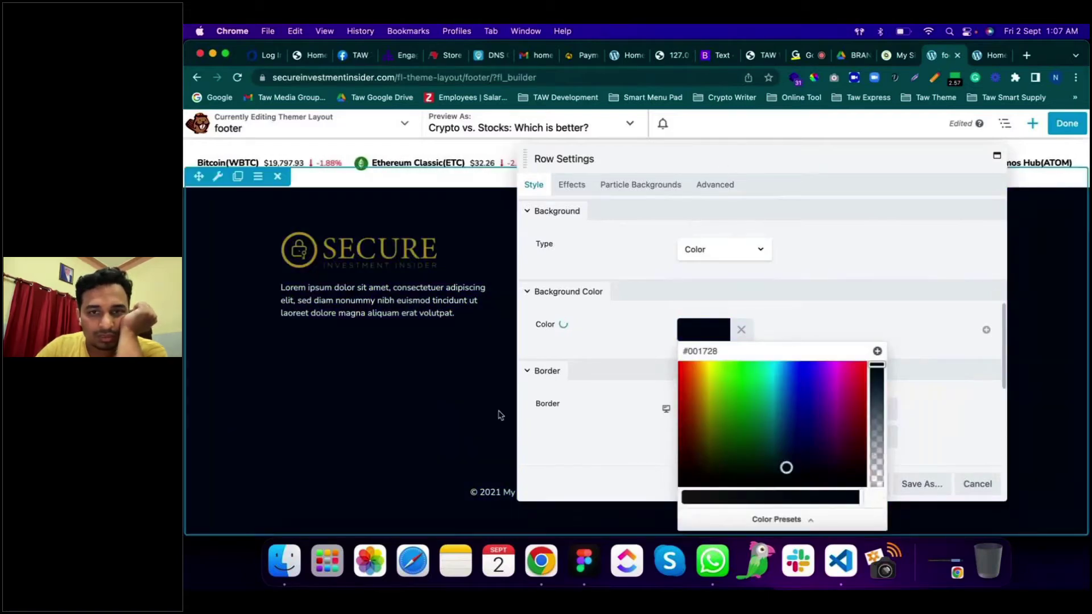
left_click(652, 280)
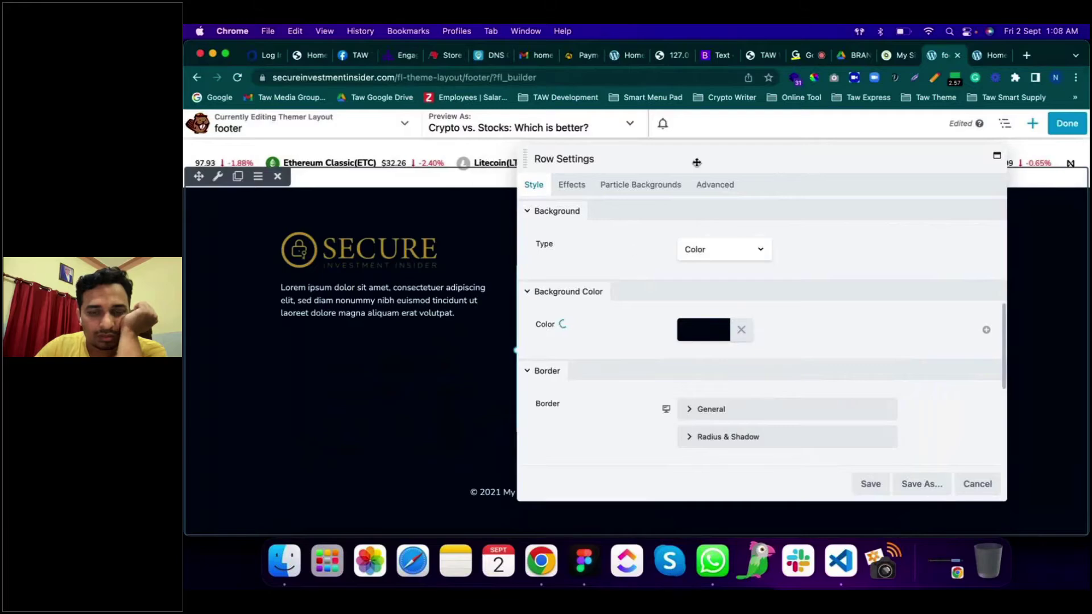
mouse_move(698, 160)
left_mouse_down()
mouse_move(771, 287)
mouse_move(852, 480)
mouse_move(758, 263)
mouse_move(691, 171)
left_mouse_up()
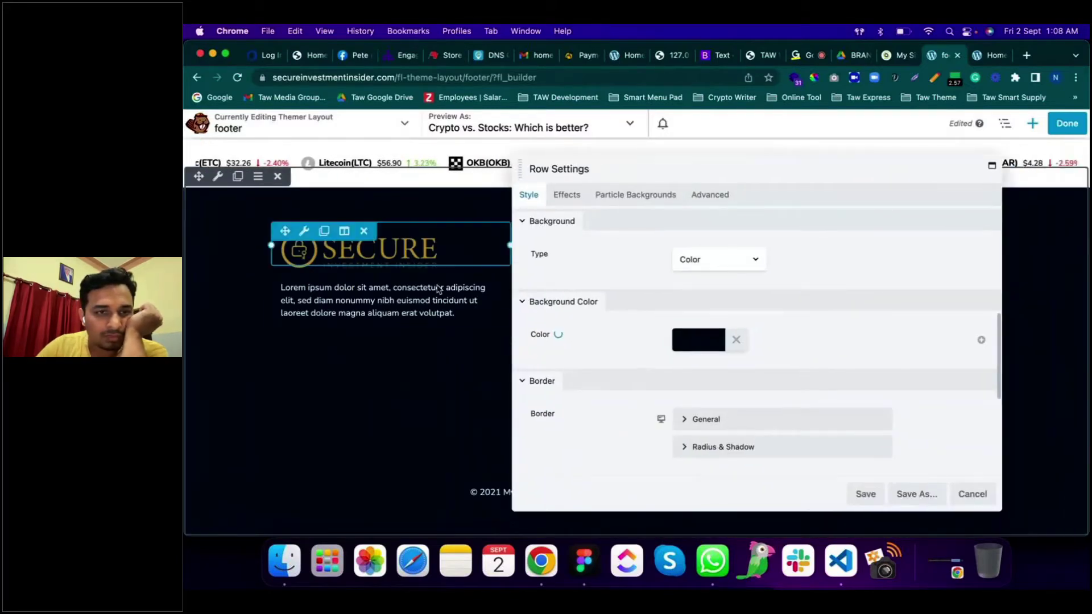
scroll(423, 296, "up", 3)
scroll(424, 296, "down", 3)
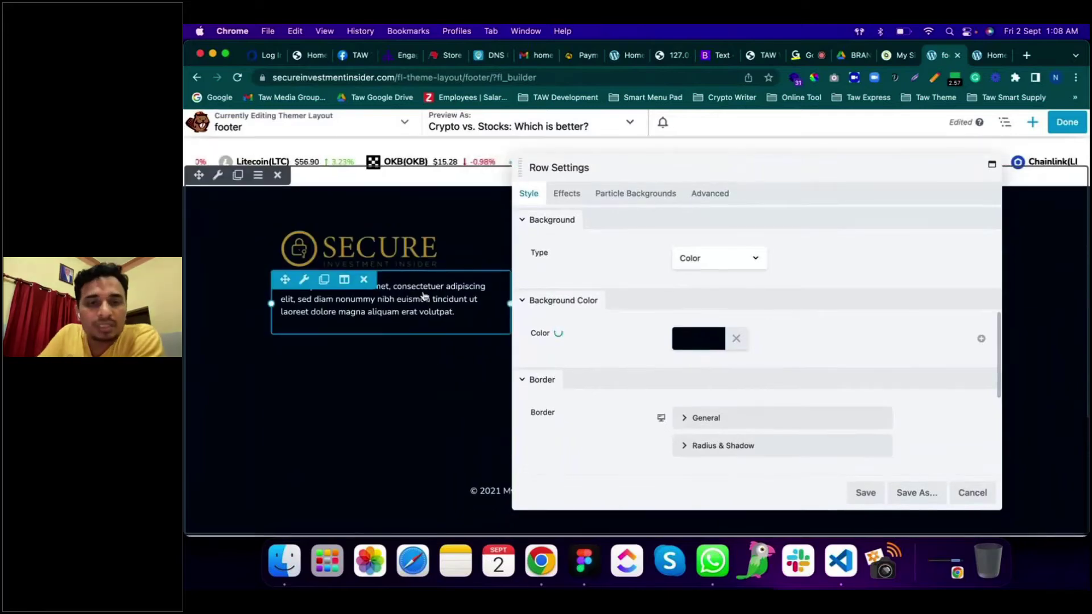
Step: Enable particle backgrounds for the footer row, keeping the Polygon style
left_click(578, 199)
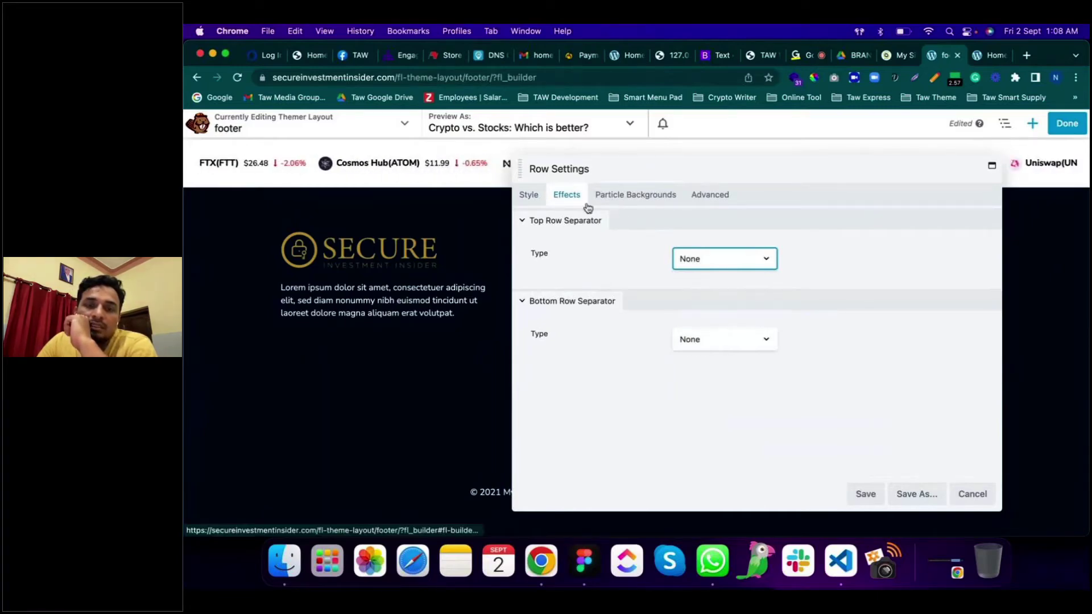
left_click(635, 199)
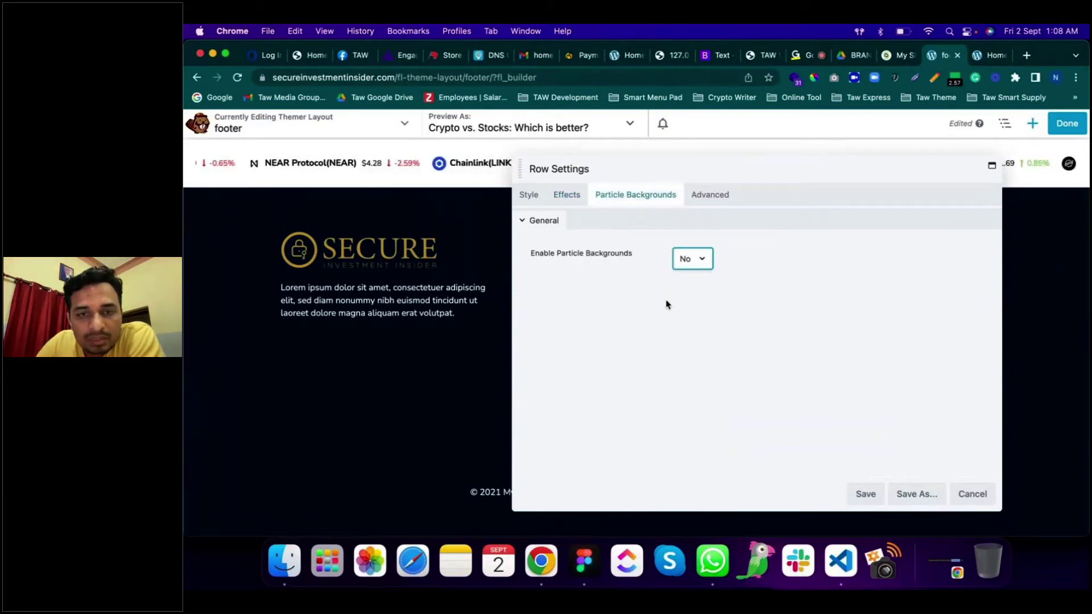
left_click(703, 265)
left_click(699, 243)
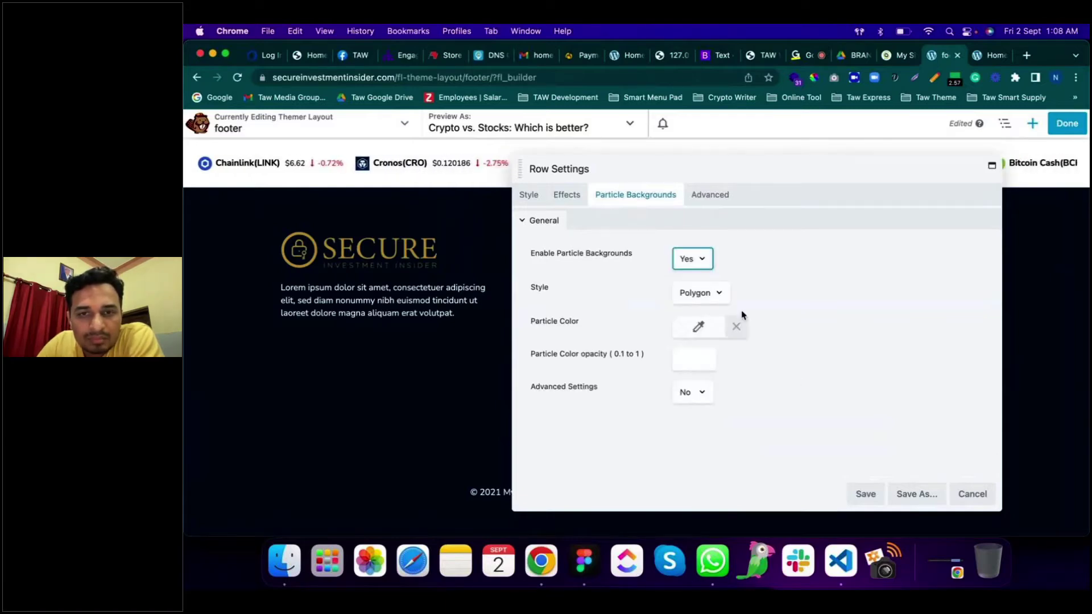
left_click(723, 293)
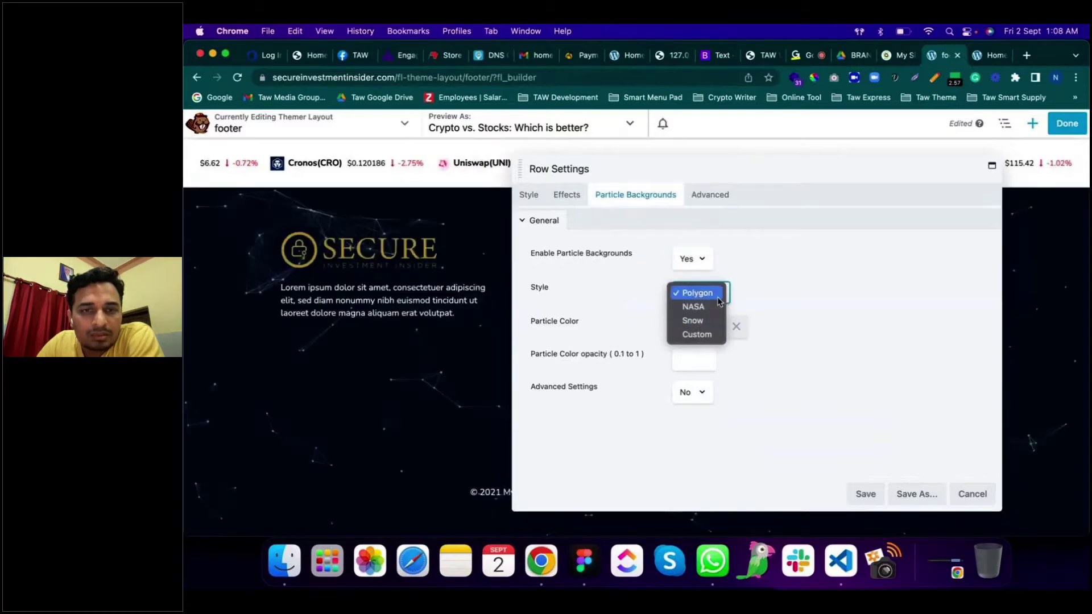
left_click(861, 357)
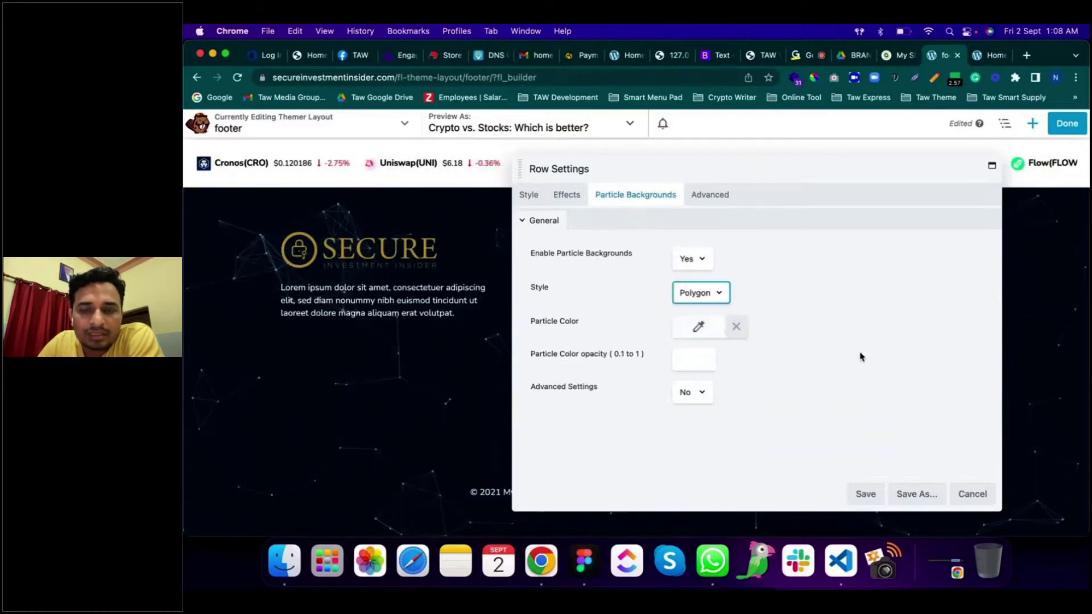
left_click_drag(787, 163, 761, 136)
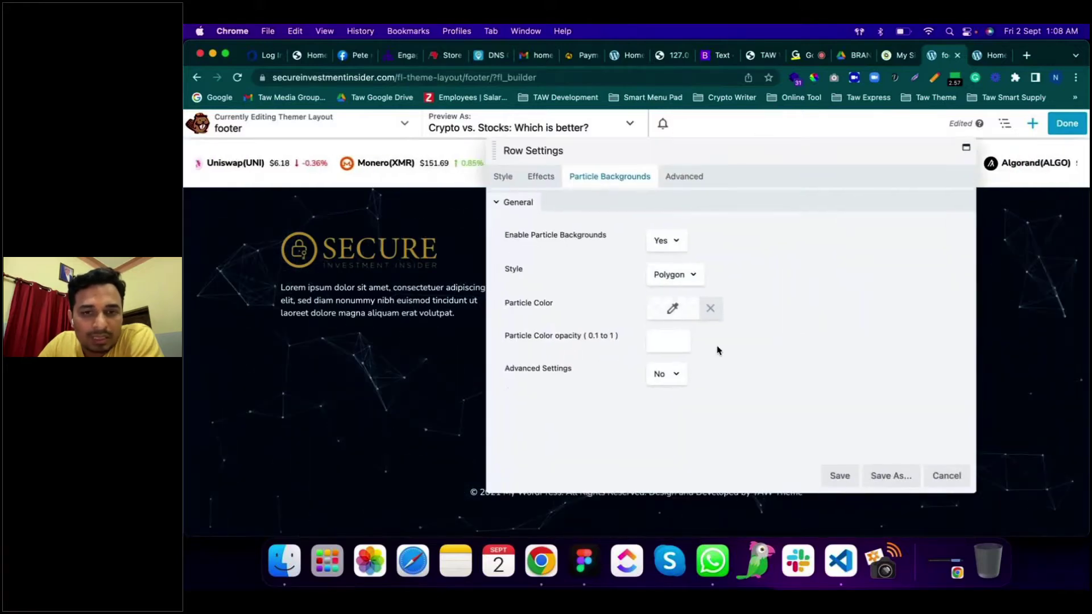
Step: Set the footer row's particle color opacity to .2, leaving the particle color unset
left_click(675, 309)
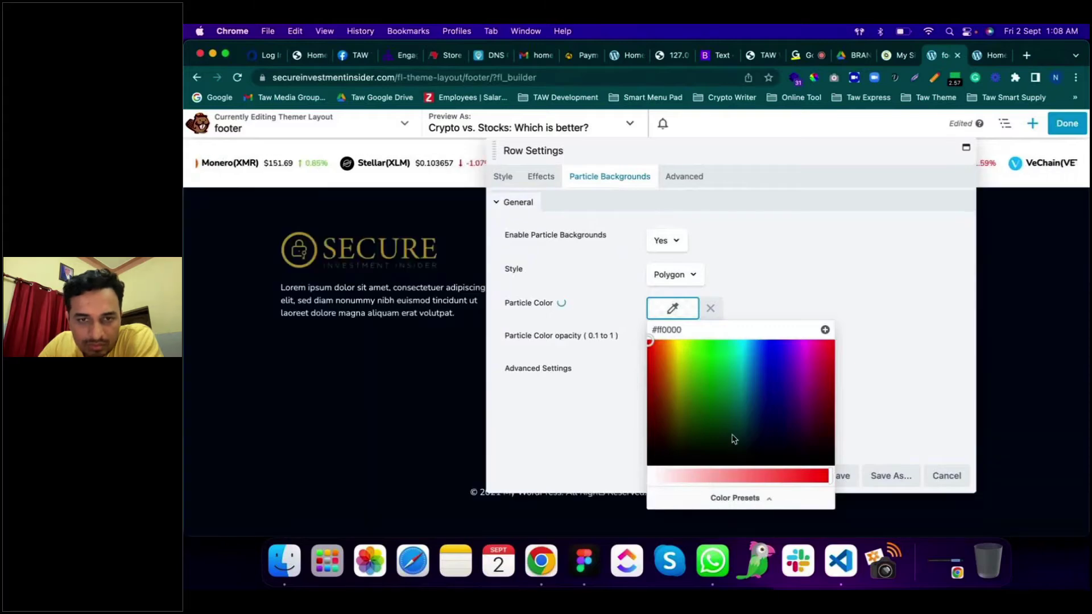
left_click(756, 304)
left_click(666, 341)
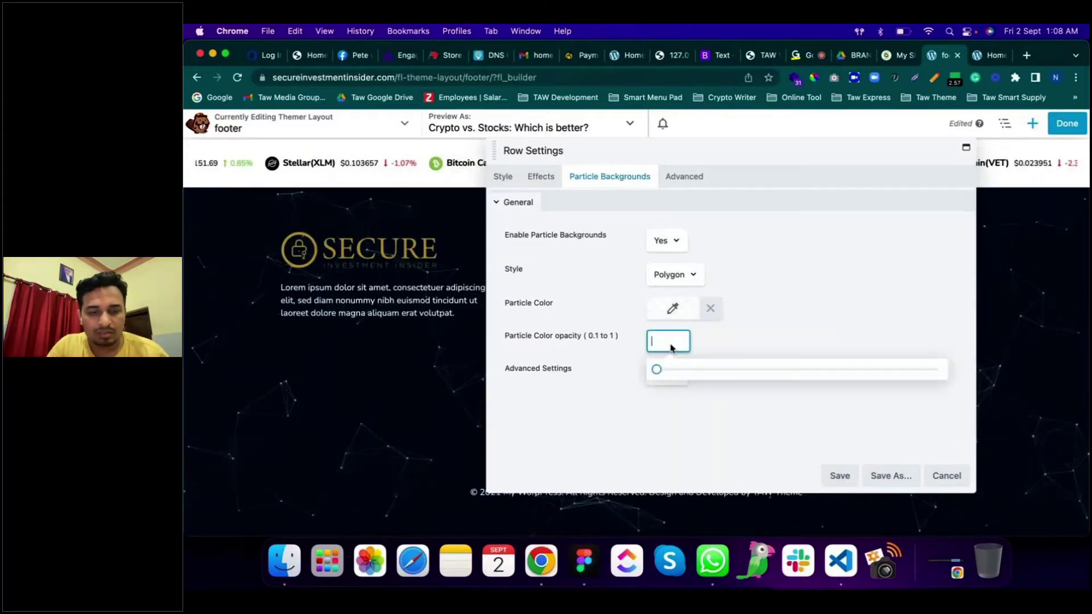
type(".")
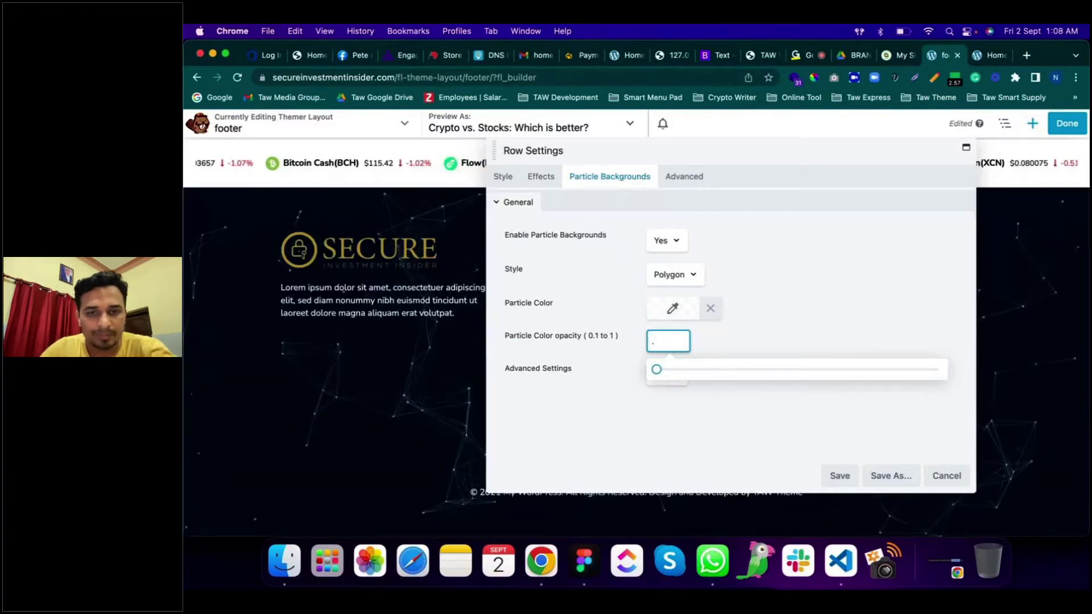
type("2")
left_click(789, 340)
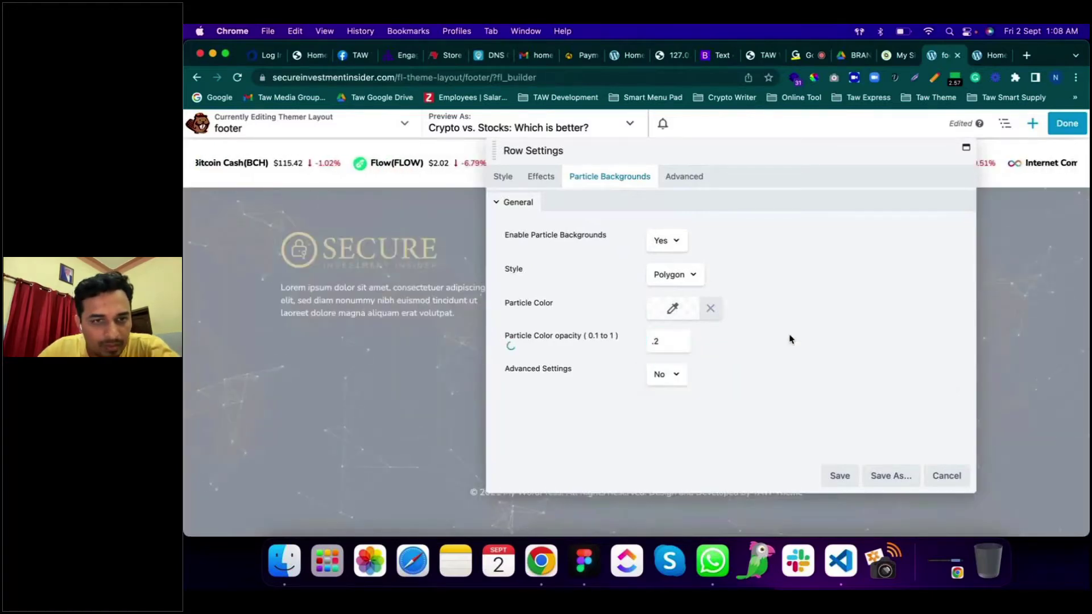
Step: Set the footer row's particle color opacity to 0.4 after trying .1 and 0.9
left_click(667, 343)
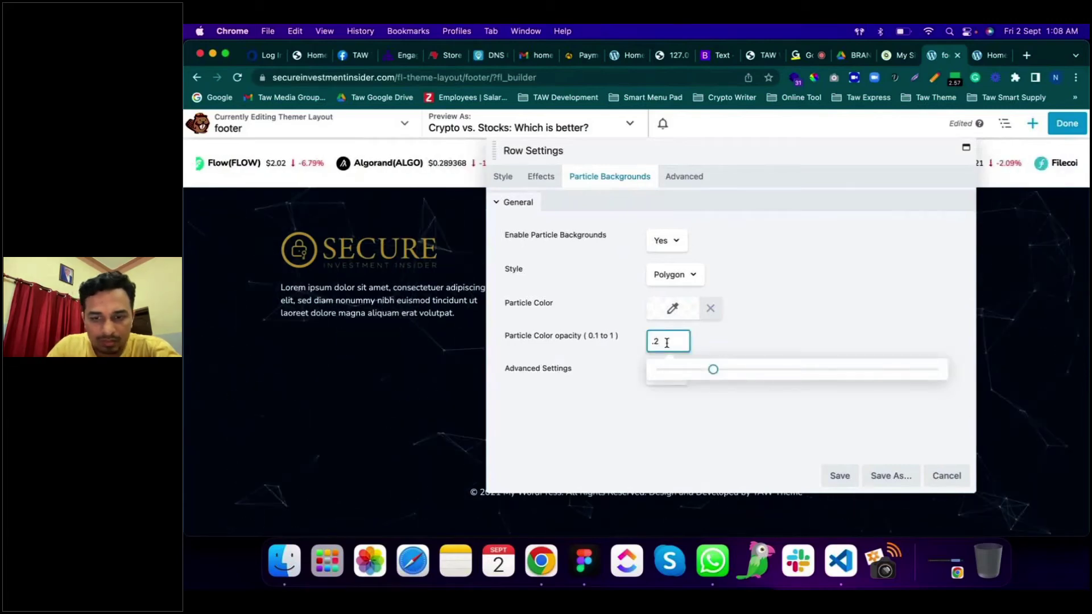
key("BackSpace")
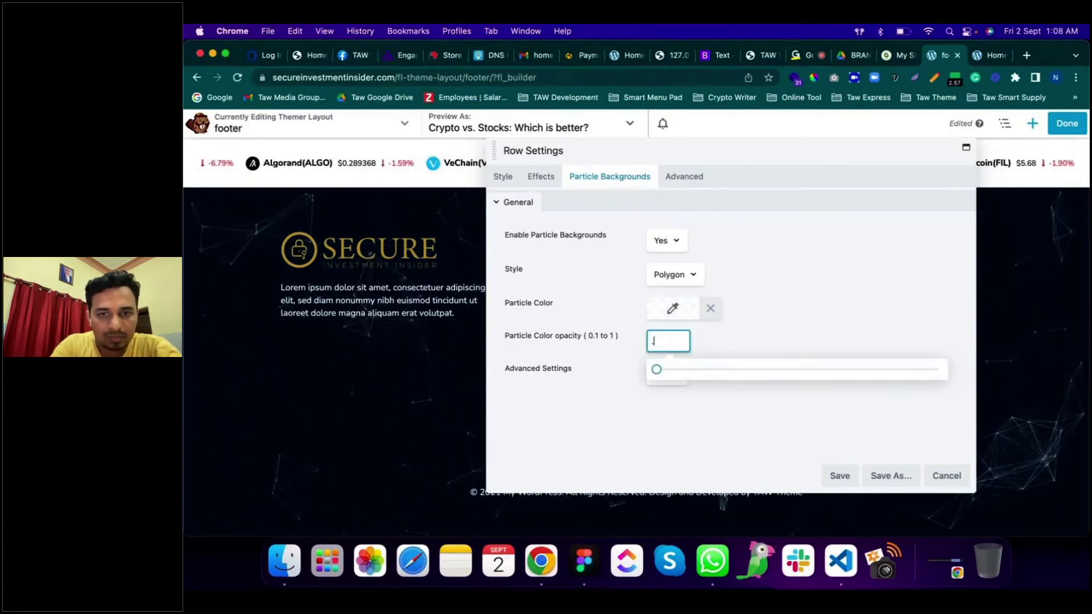
type("1")
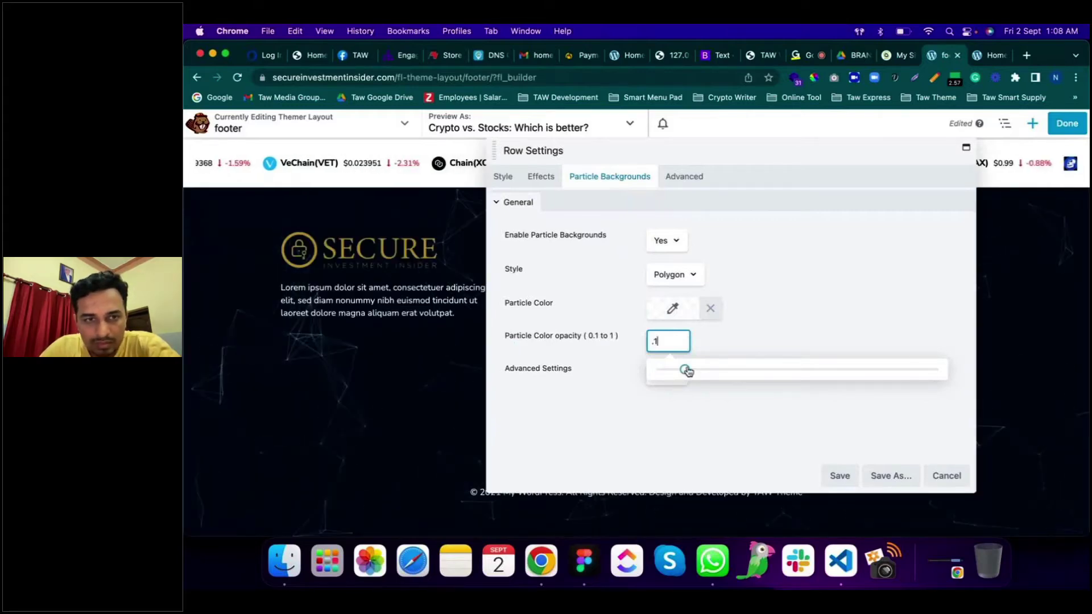
left_click_drag(686, 371, 769, 377)
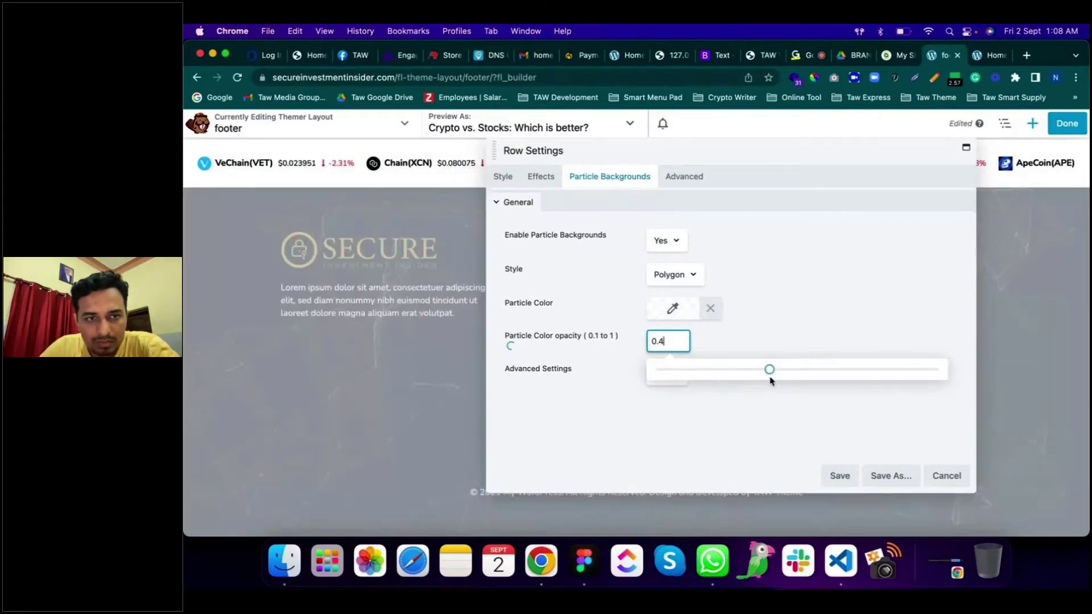
left_click_drag(771, 376, 884, 372)
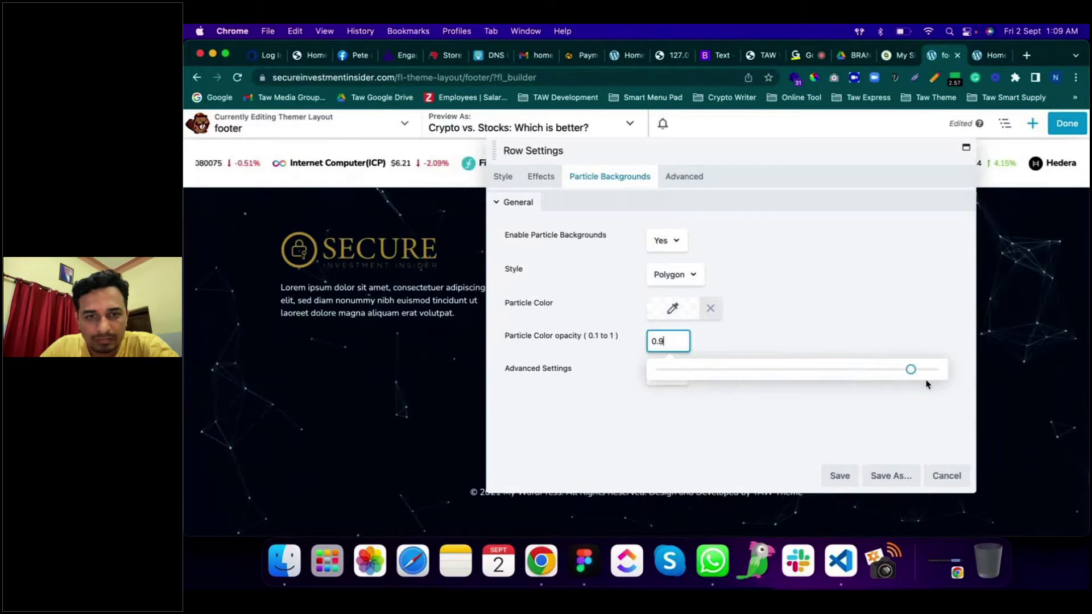
left_click(774, 369)
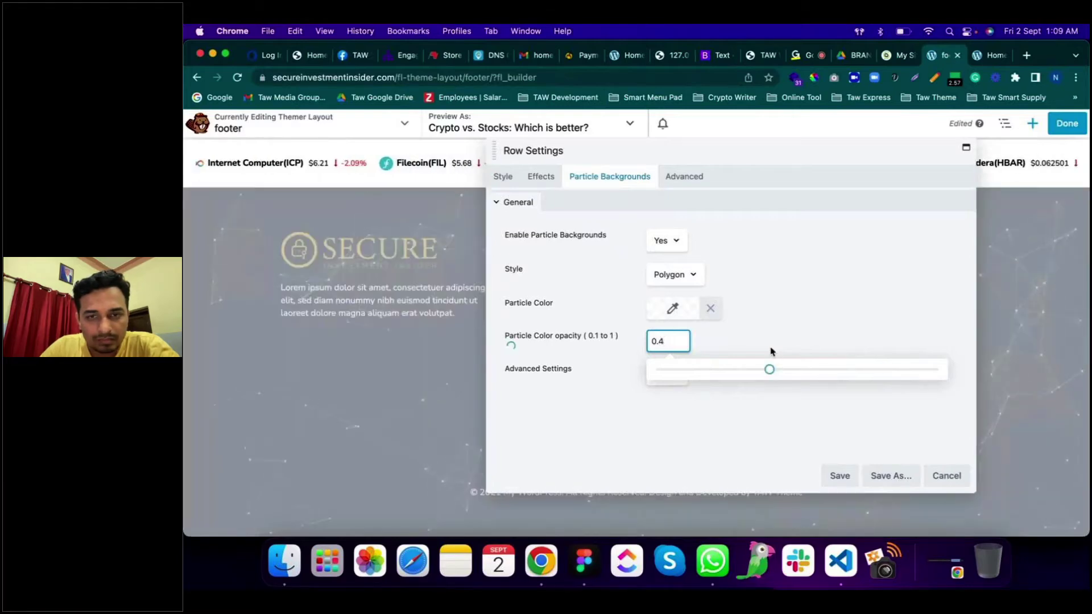
Step: Try white and the dark gray #565656 as the footer row's particle color
left_click(674, 309)
left_click_drag(715, 472, 575, 472)
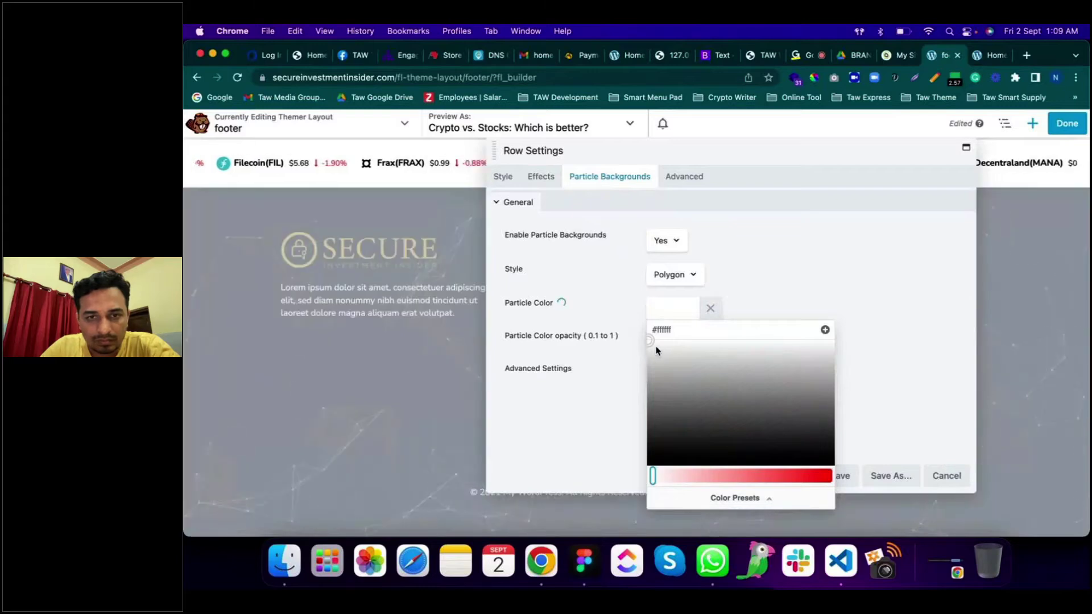
left_click_drag(650, 343, 602, 427)
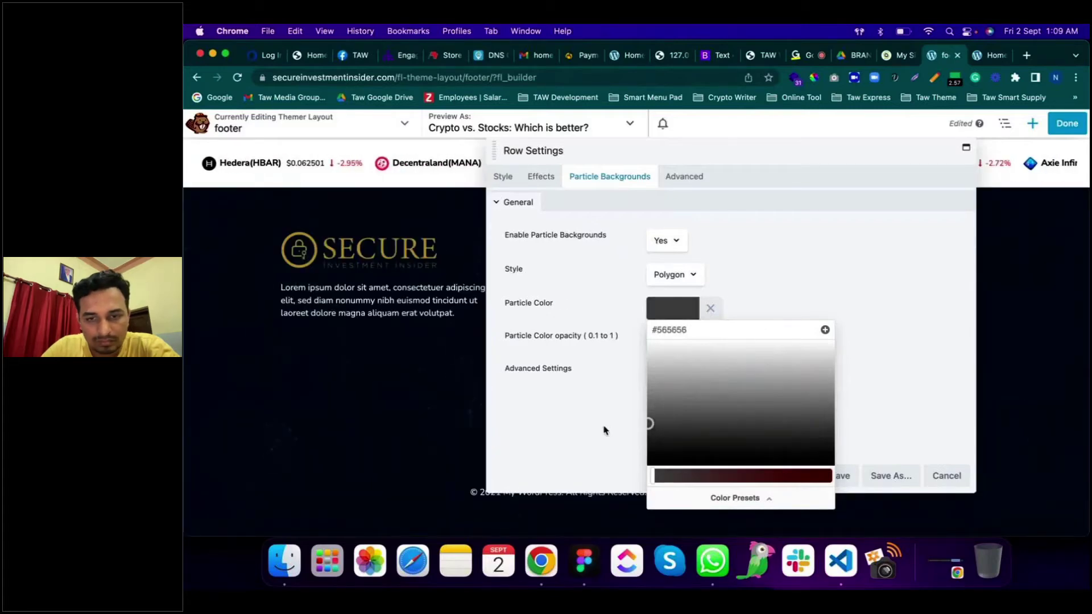
Step: Set the footer row's particle color to #083b51, starting from the saved preset #001728, and move the settings window off the footer links
left_click(718, 499)
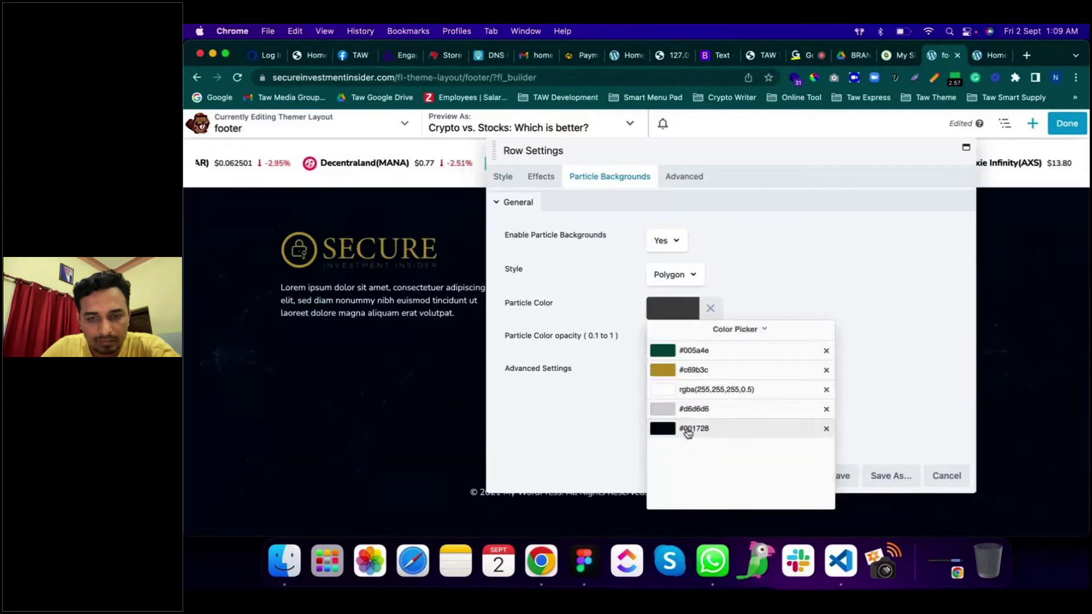
left_click(691, 430)
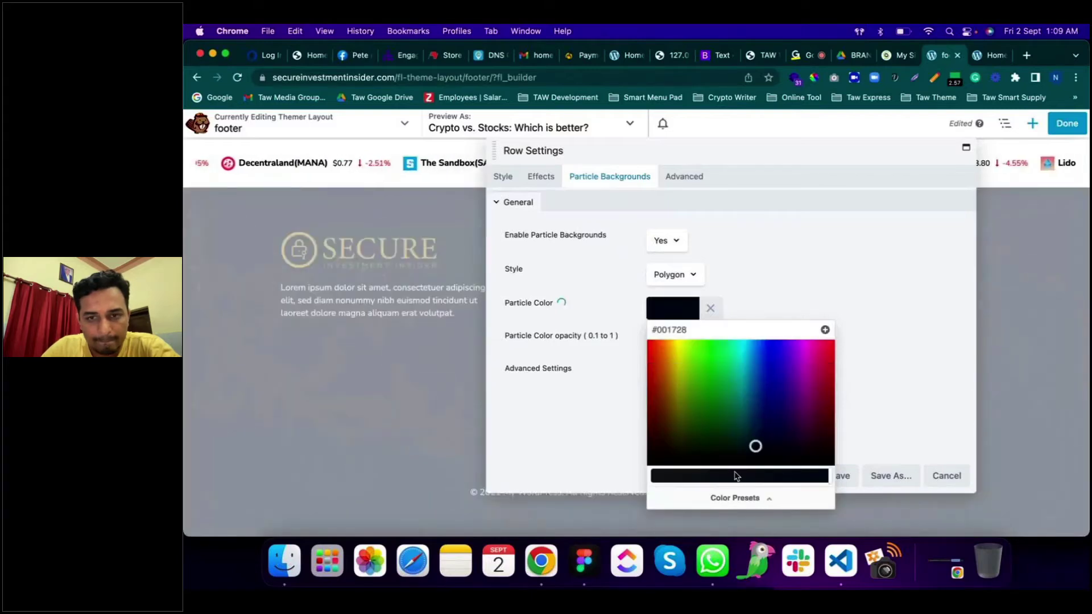
left_click_drag(756, 446, 751, 425)
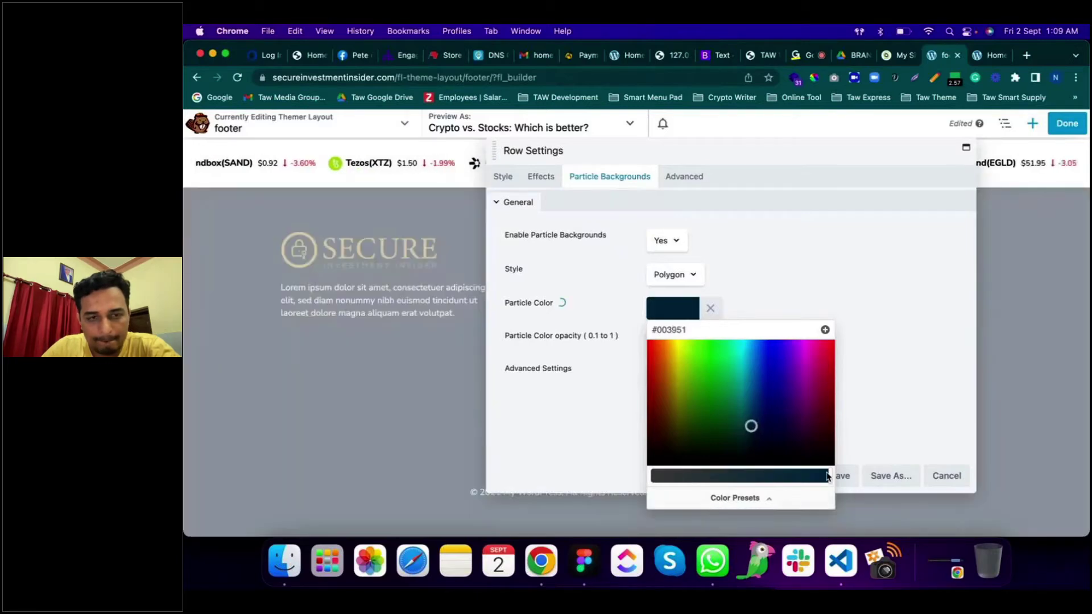
left_click(830, 476)
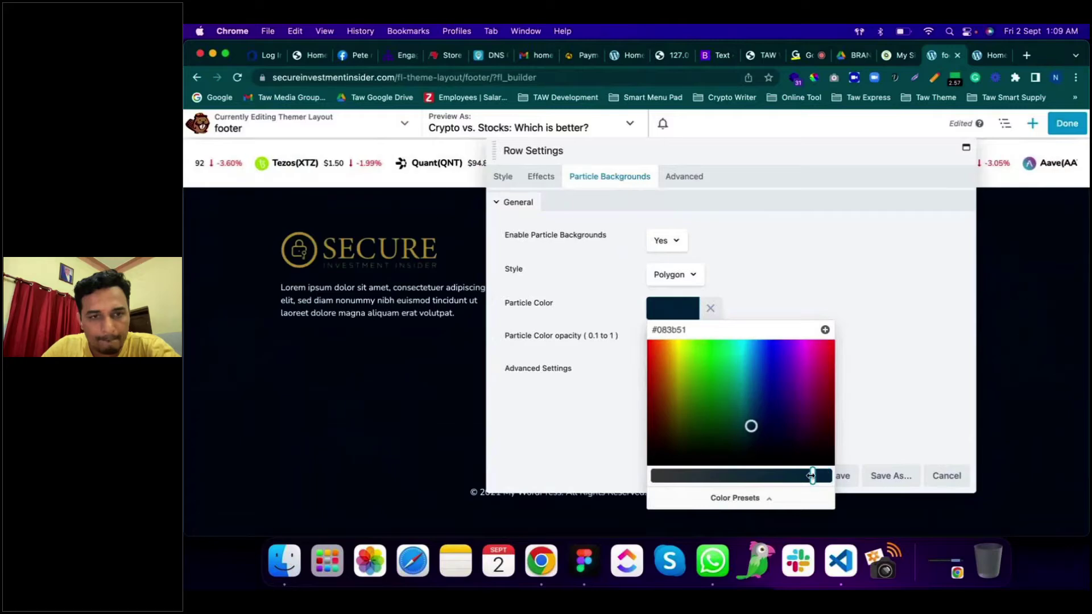
left_click(887, 455)
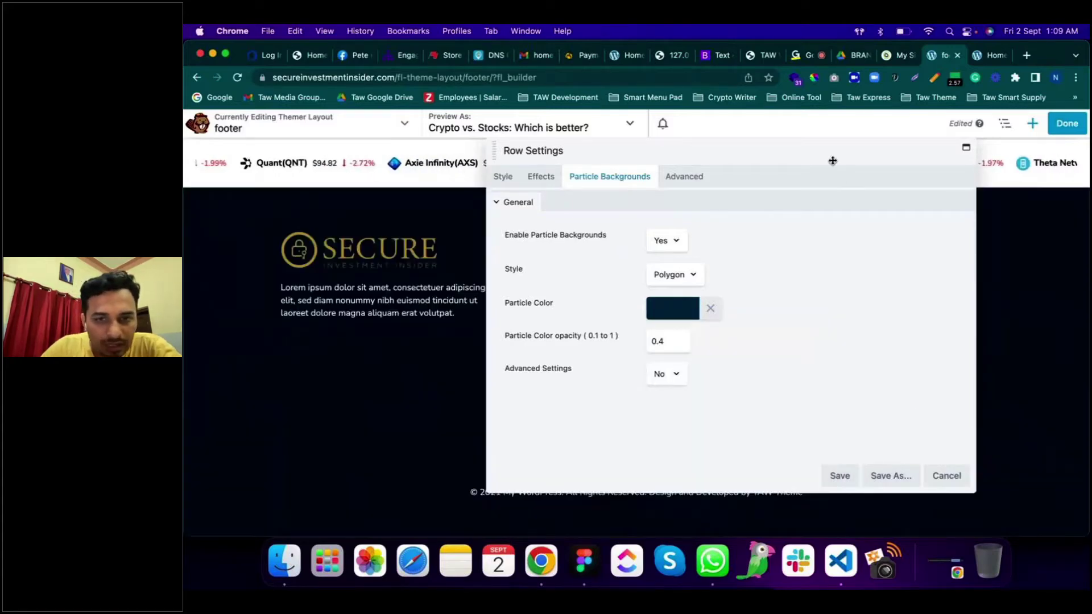
left_click_drag(830, 152, 732, 177)
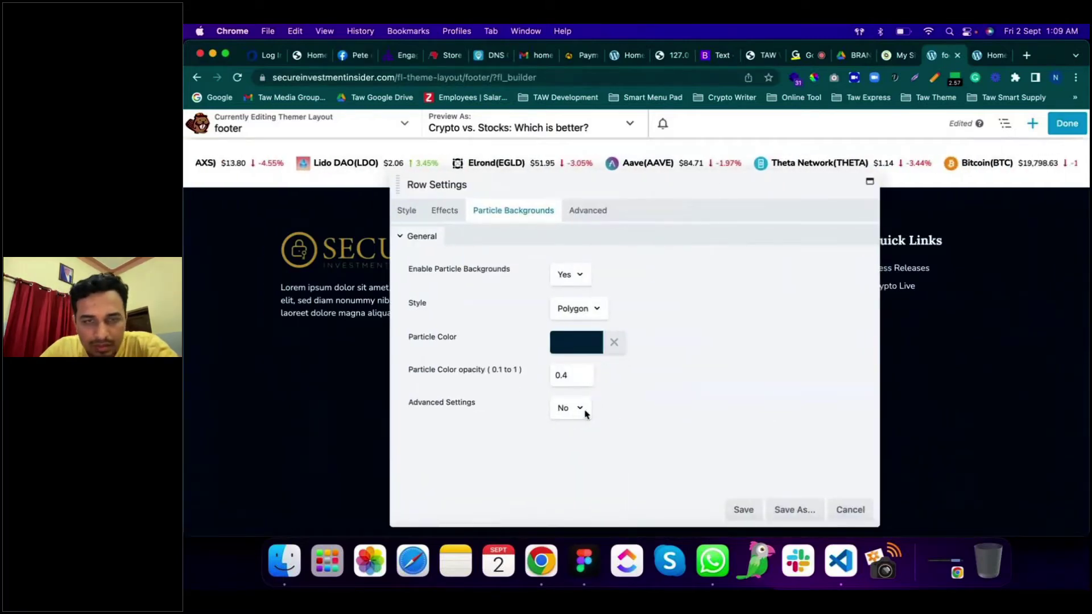
Step: Save the footer row's particle background settings and check which menu the first Categories list uses
left_click(744, 510)
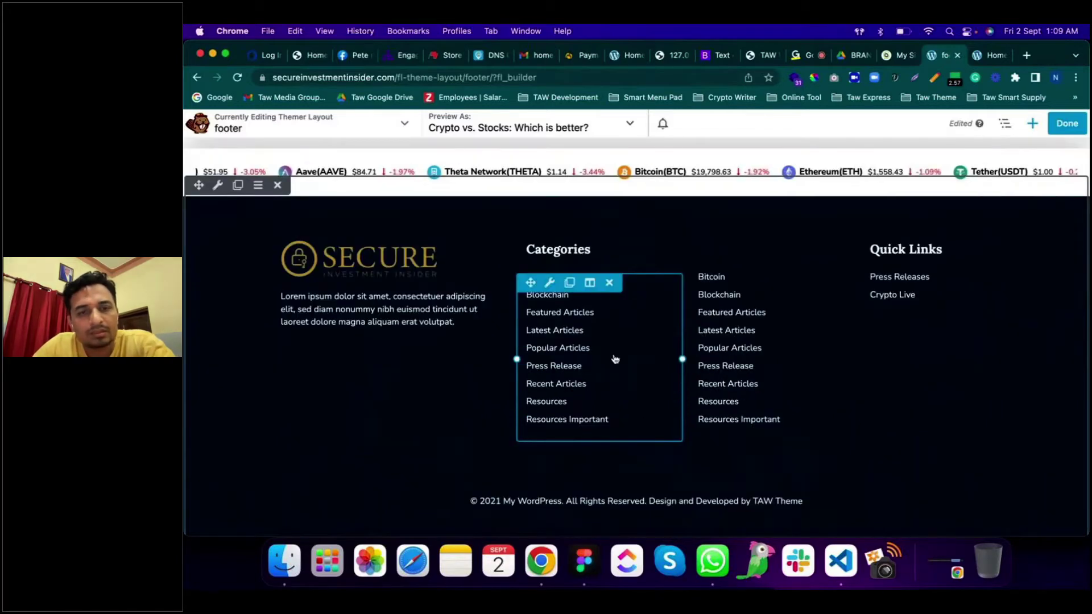
left_click(615, 360)
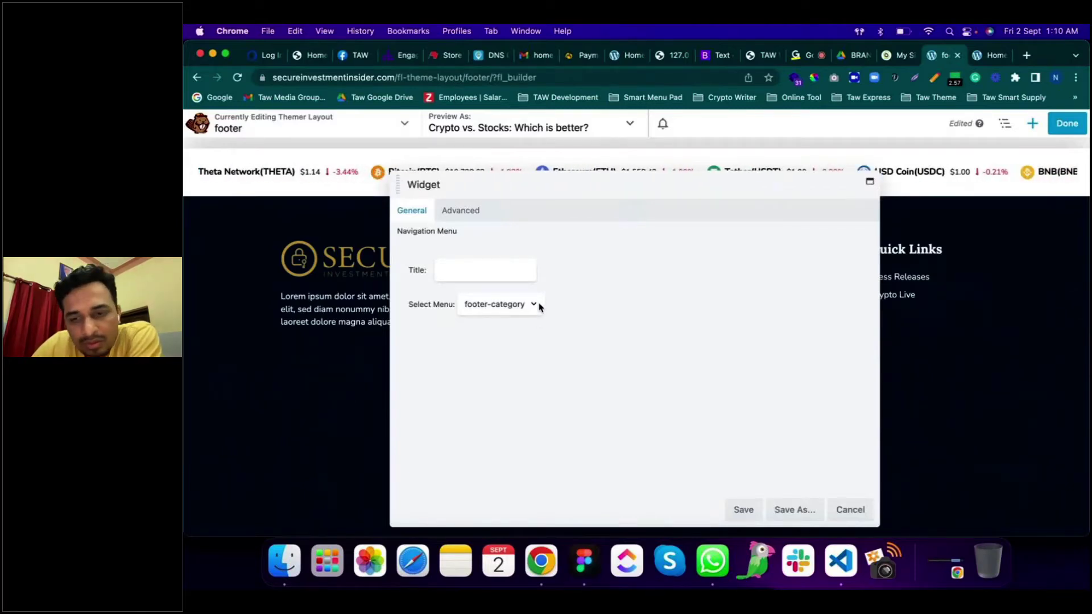
left_click(836, 512)
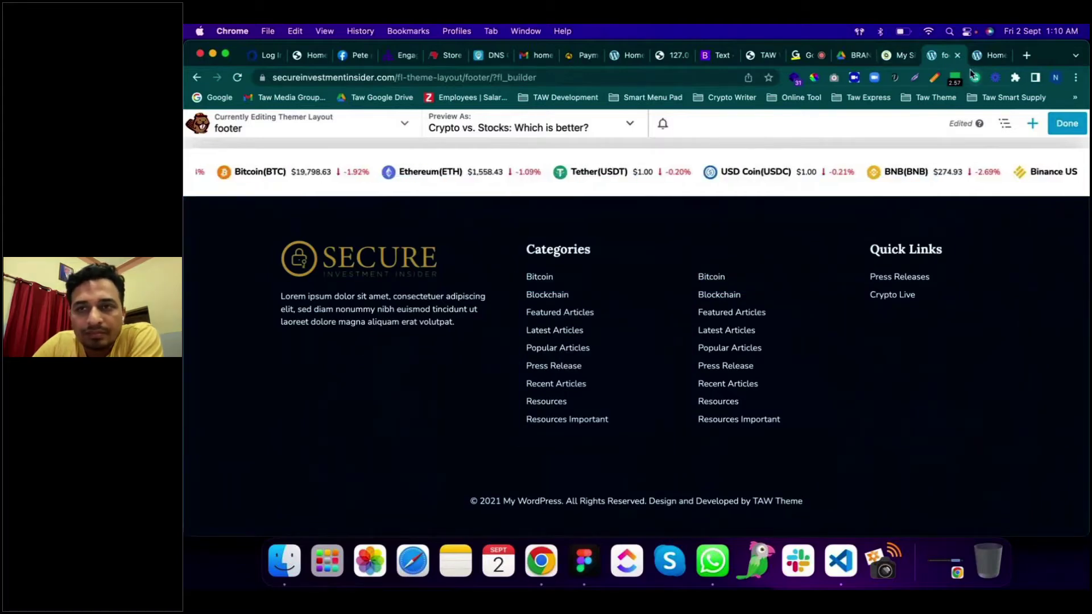
Step: Open the site's WordPress dashboard in a new browser tab and go to the menu management page
left_click(990, 60)
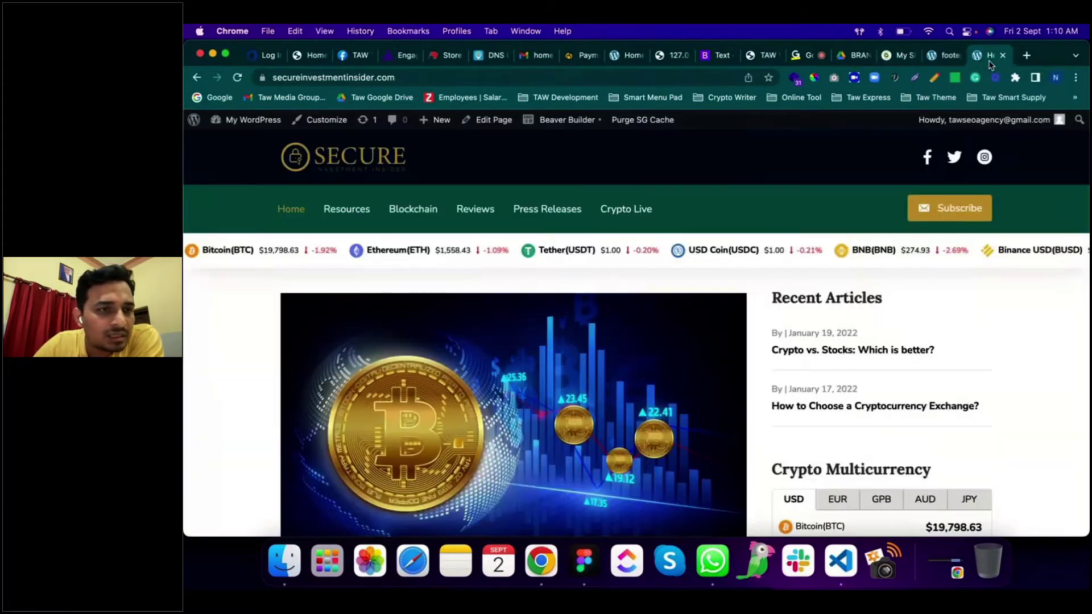
mouse_move(250, 125)
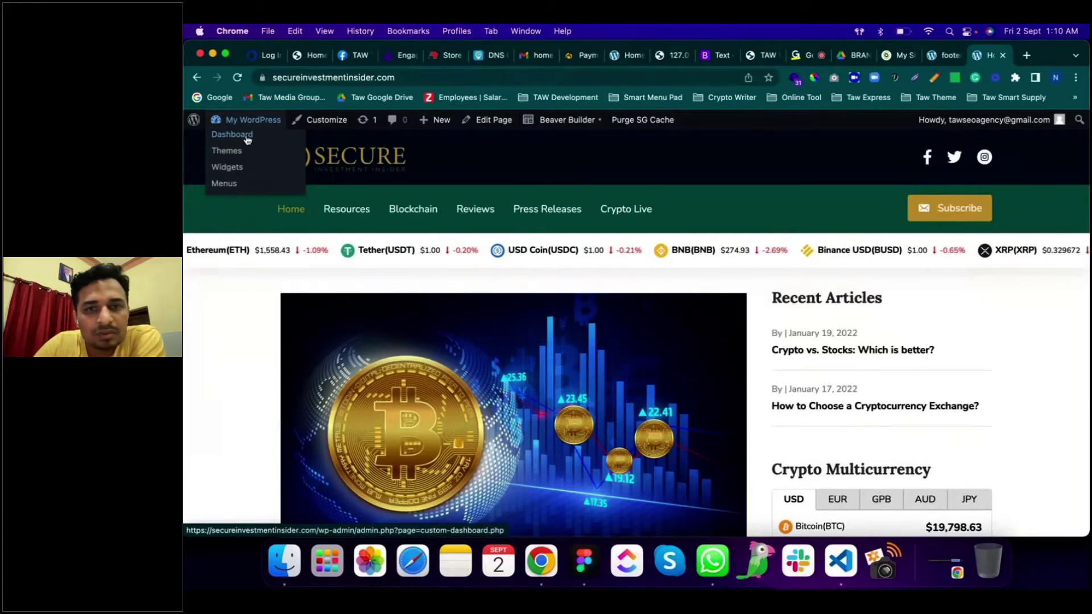
right_click(248, 140)
left_click(285, 145)
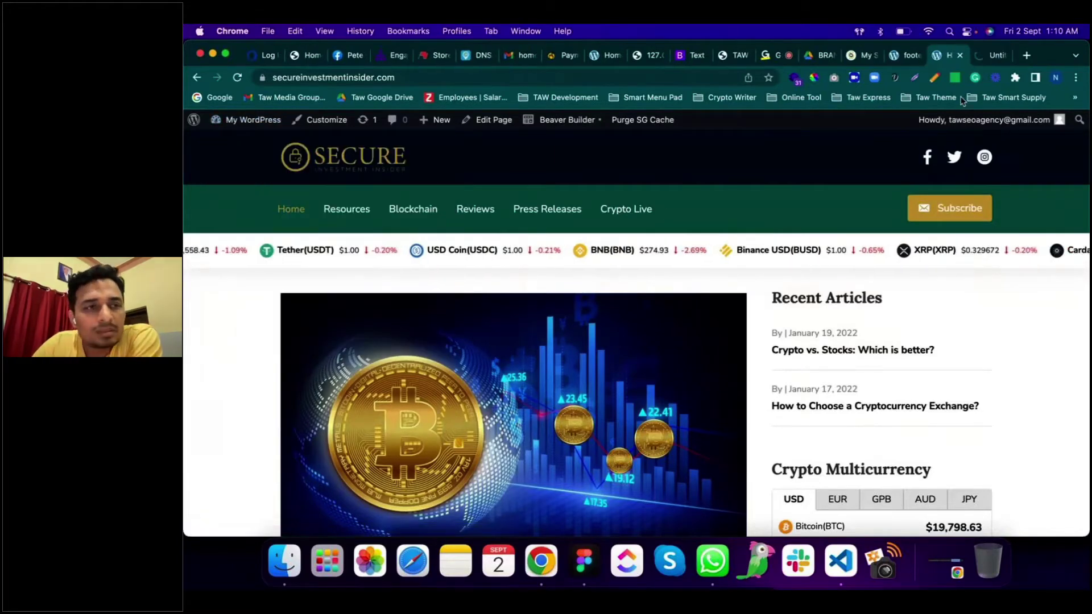
key("ctrl+Tab")
mouse_move(241, 392)
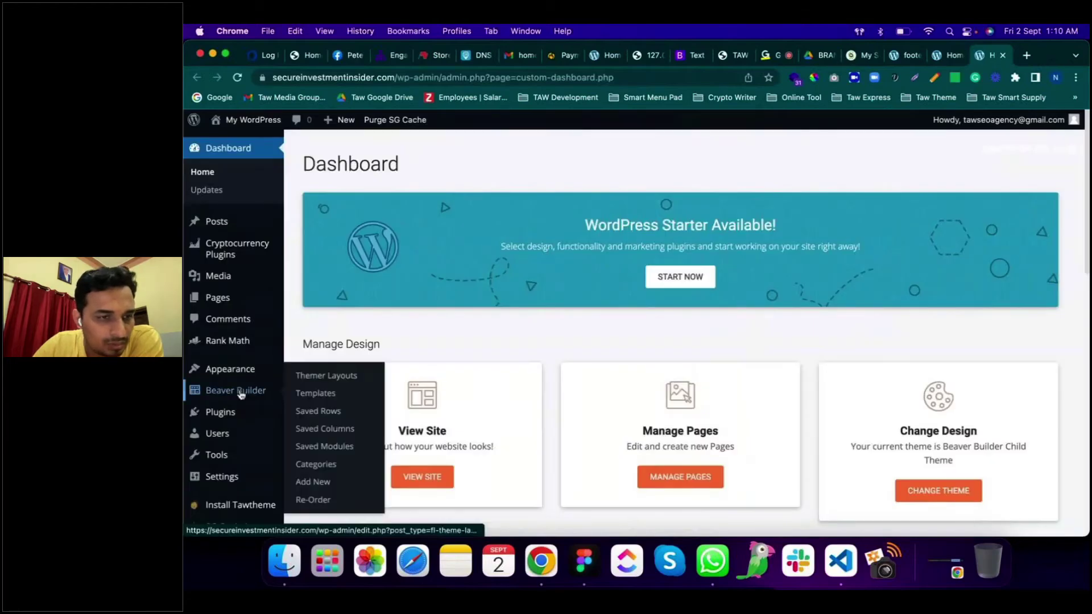
mouse_move(244, 370)
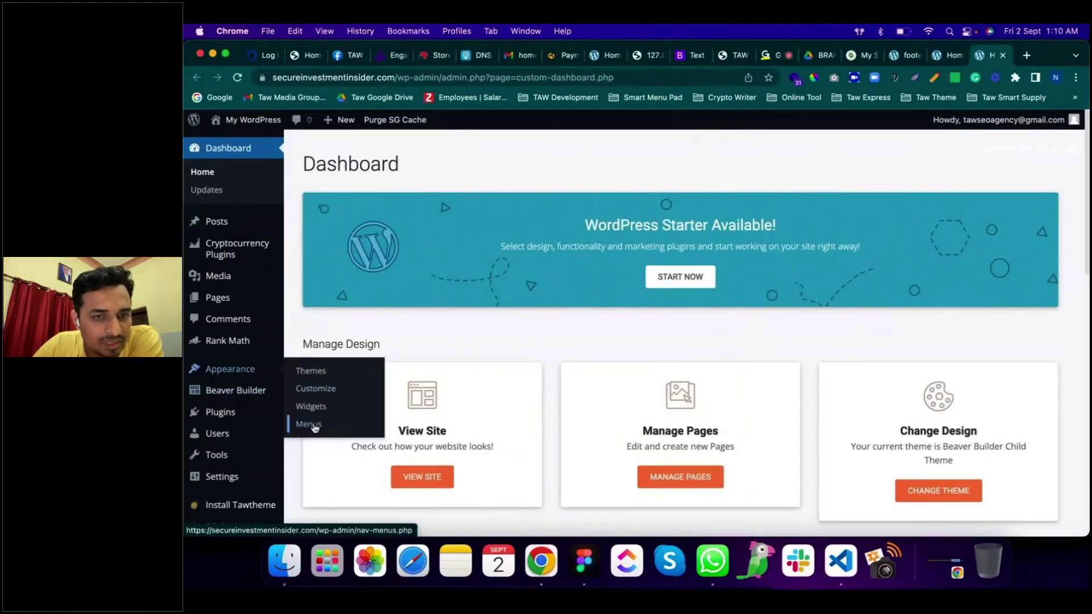
left_click(312, 425)
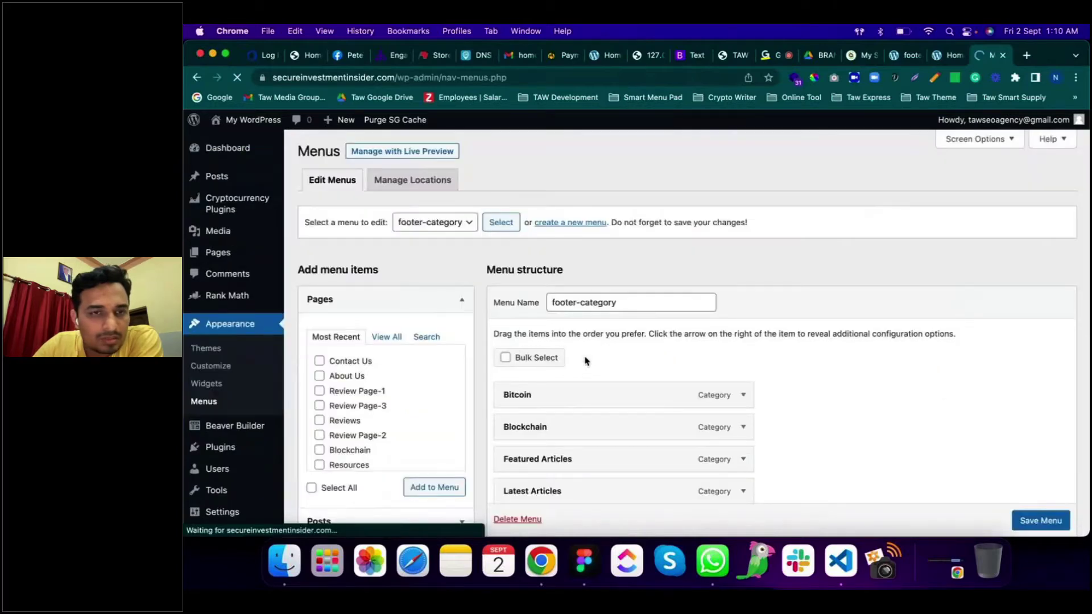
Step: Create a new navigation menu named "Footer Category" without assigning a display location
left_click(472, 228)
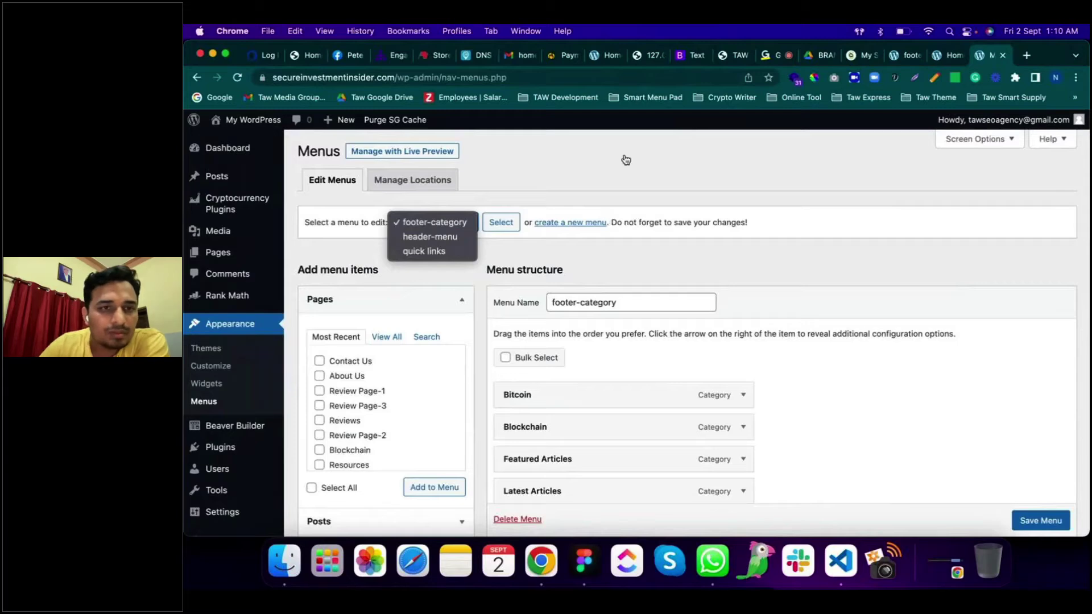
left_click(653, 158)
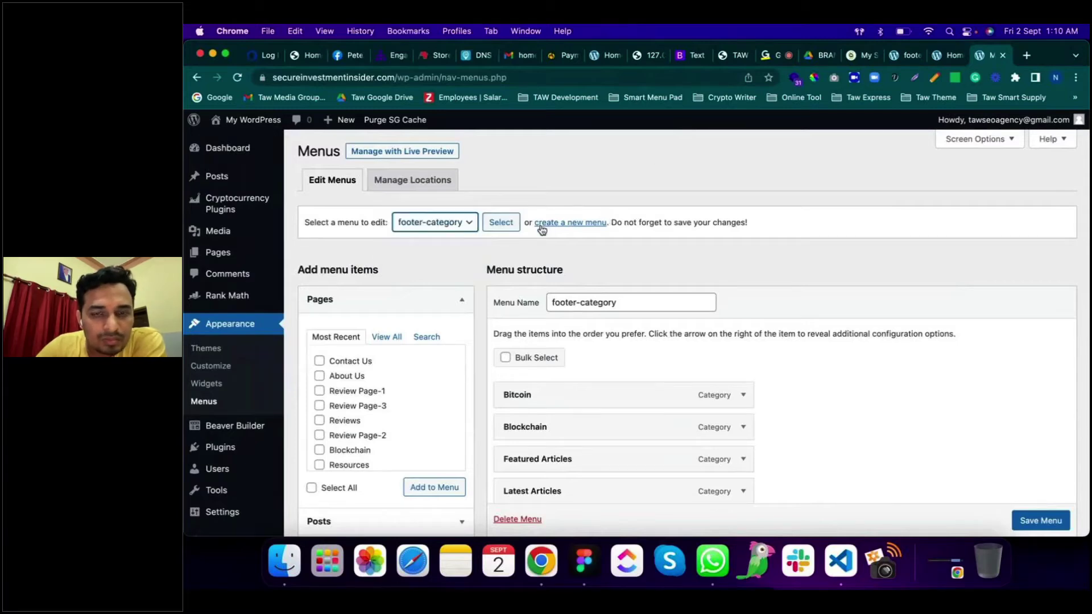
left_click(568, 223)
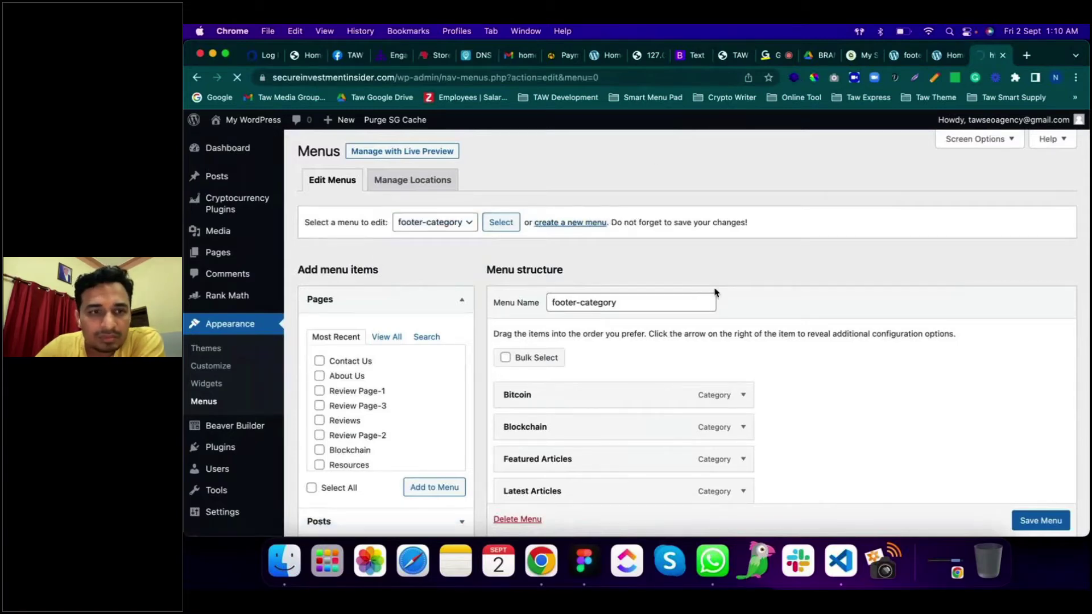
scroll(443, 398, "down", 2)
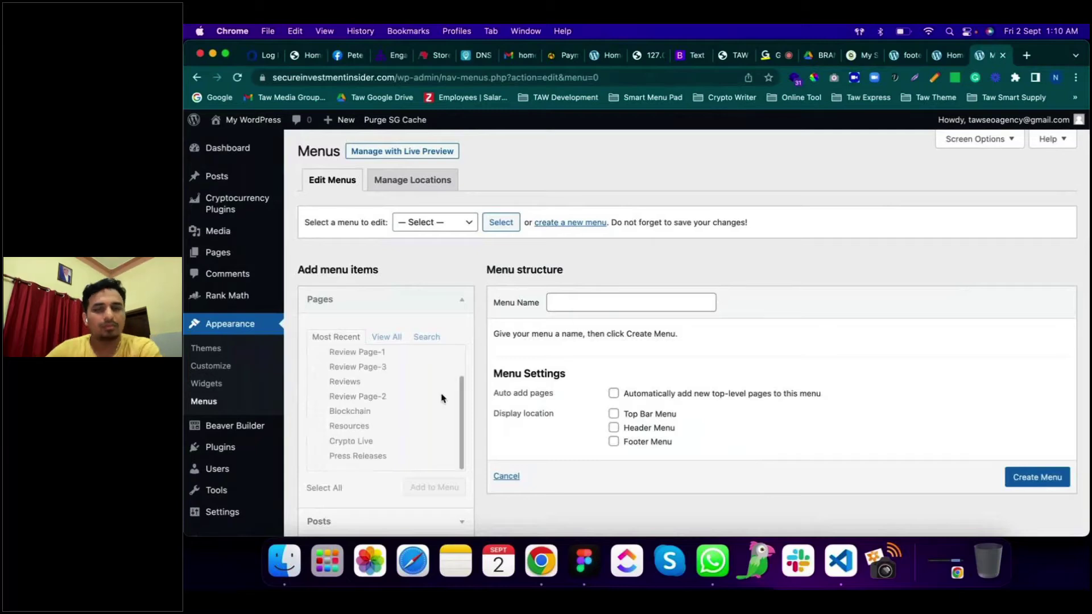
scroll(443, 398, "up", 2)
scroll(673, 396, "down", 3)
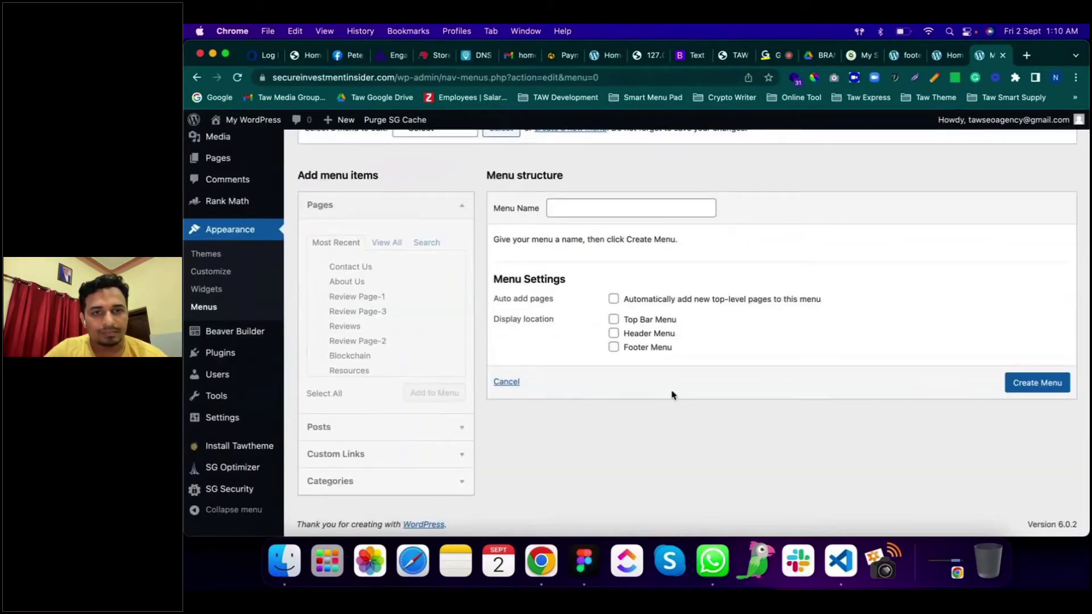
left_click(613, 217)
type("Foot")
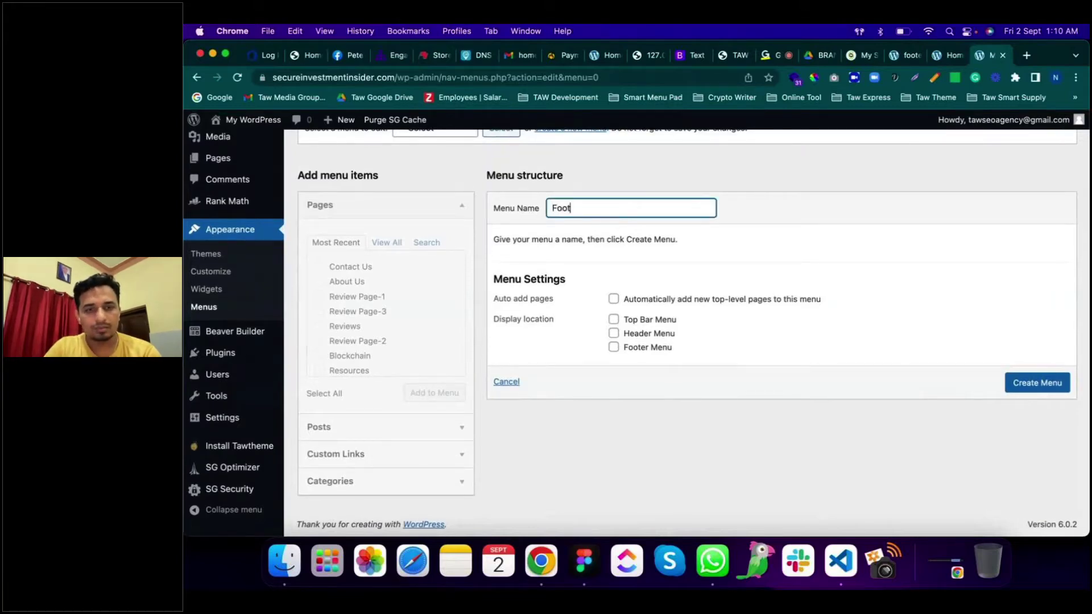
type("er Categ")
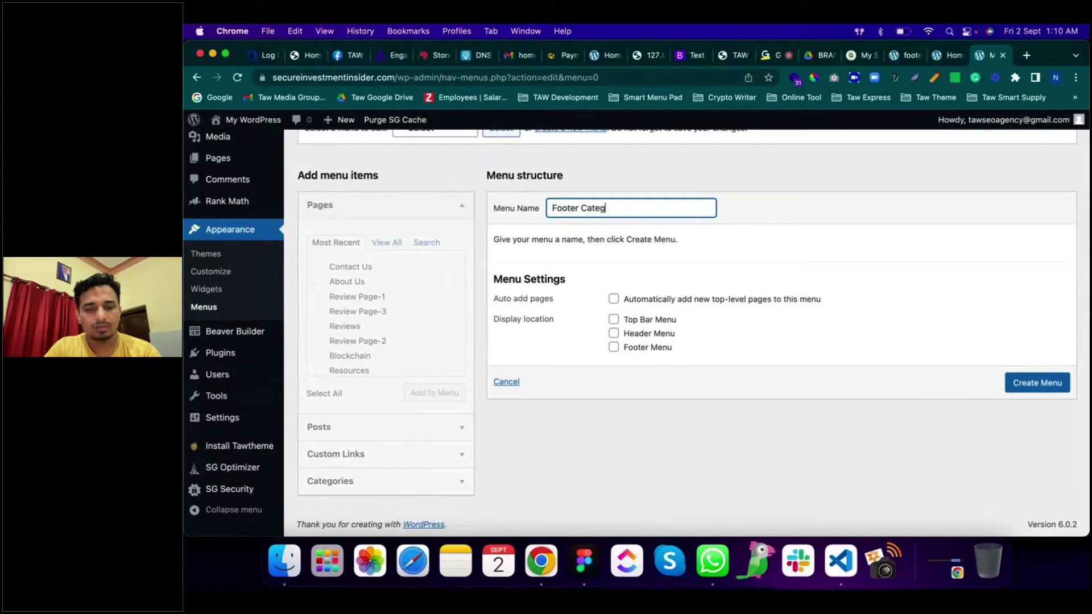
type("ory")
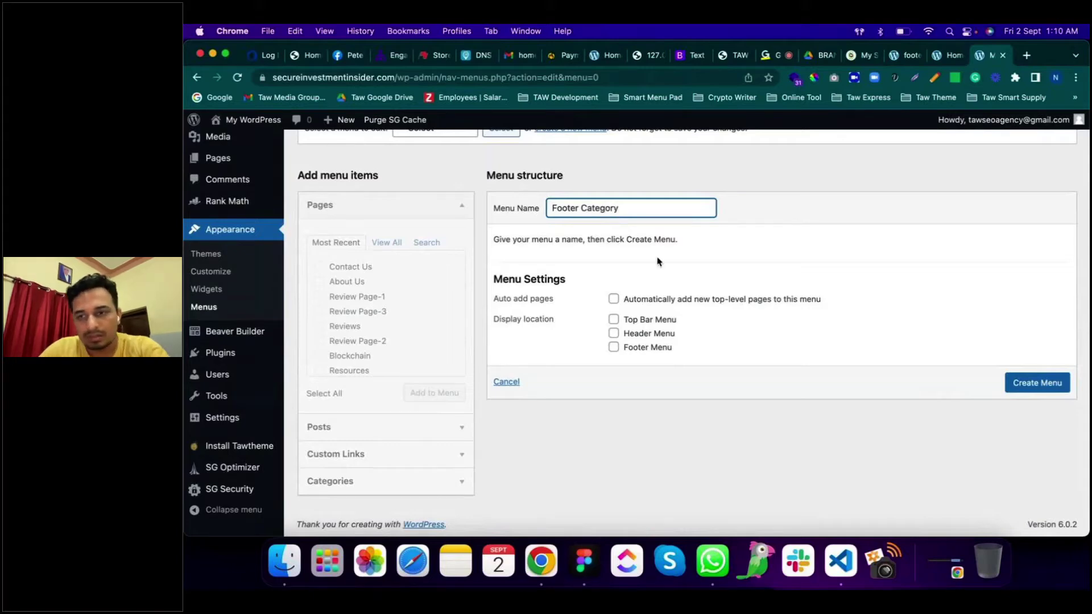
left_click(1032, 383)
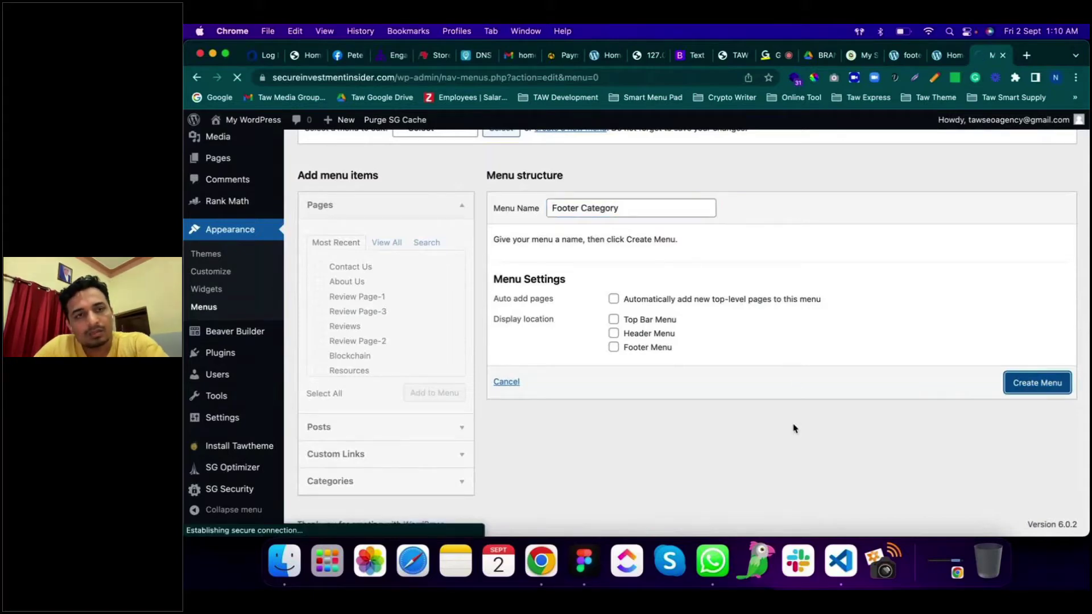
scroll(736, 442, "up", 3)
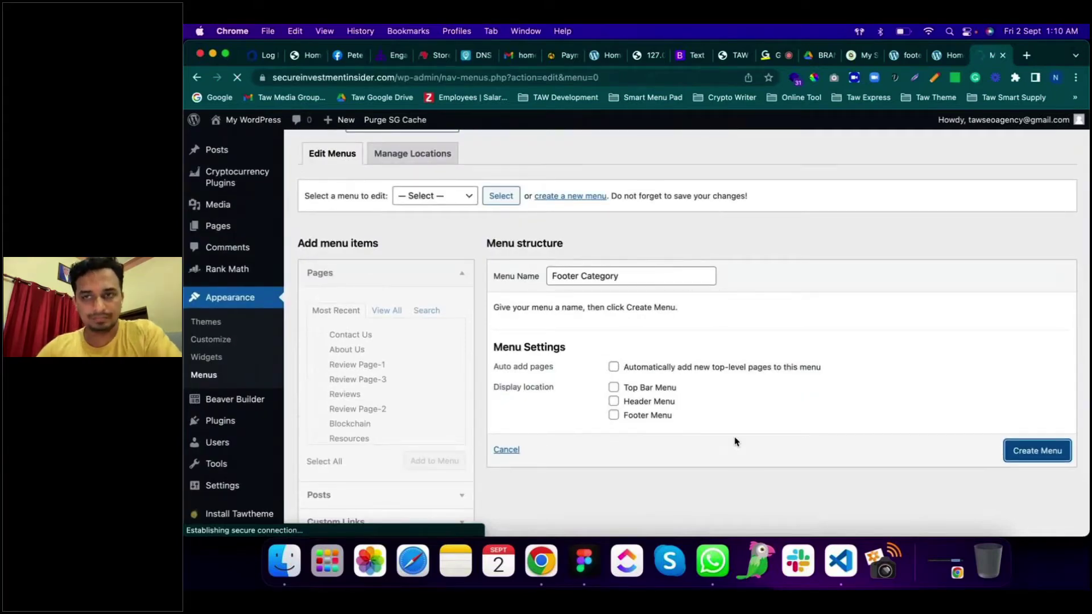
scroll(737, 442, "down", 2)
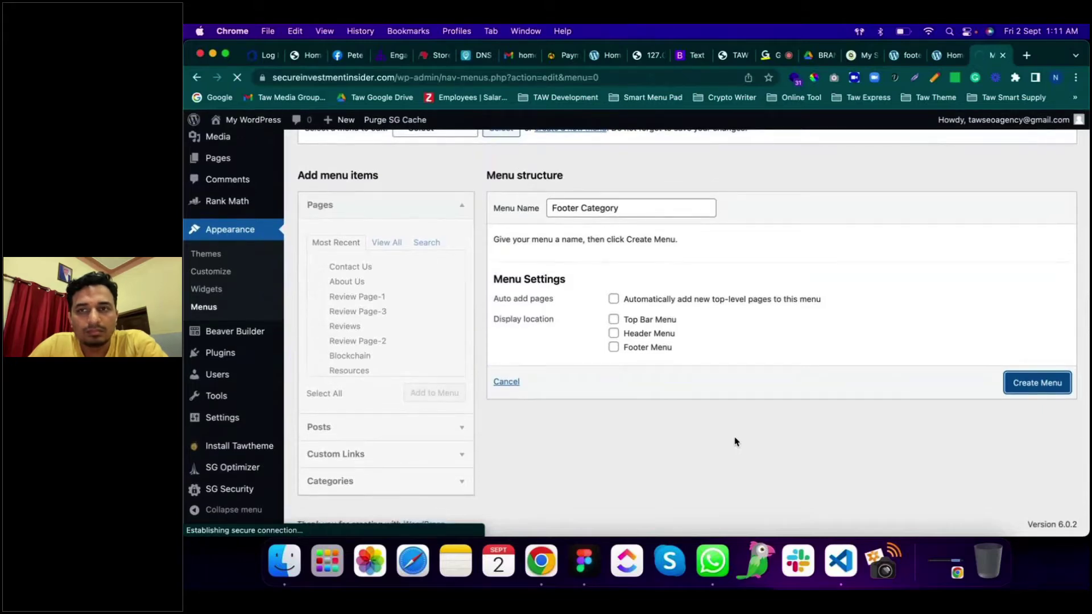
scroll(735, 441, "up", 3)
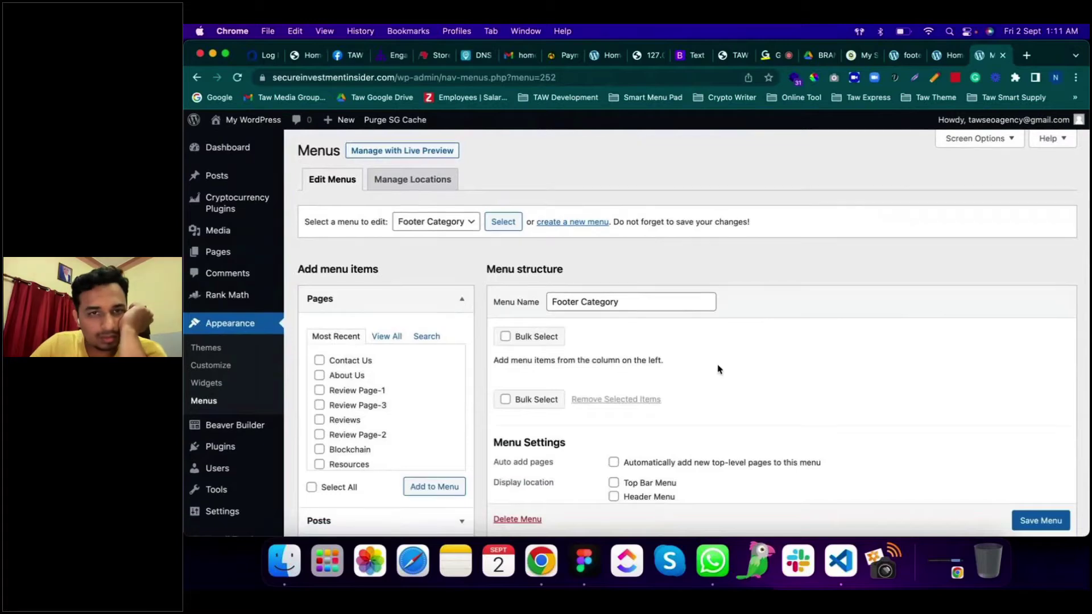
Step: Add all of the most used categories to the Footer Category menu
scroll(715, 366, "down", 3)
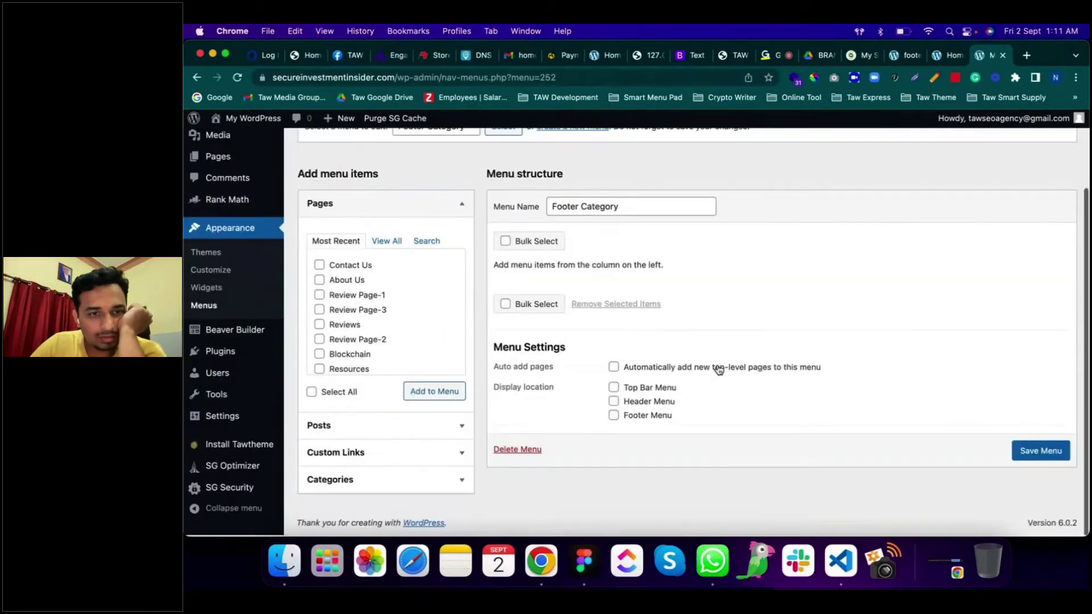
left_click(462, 481)
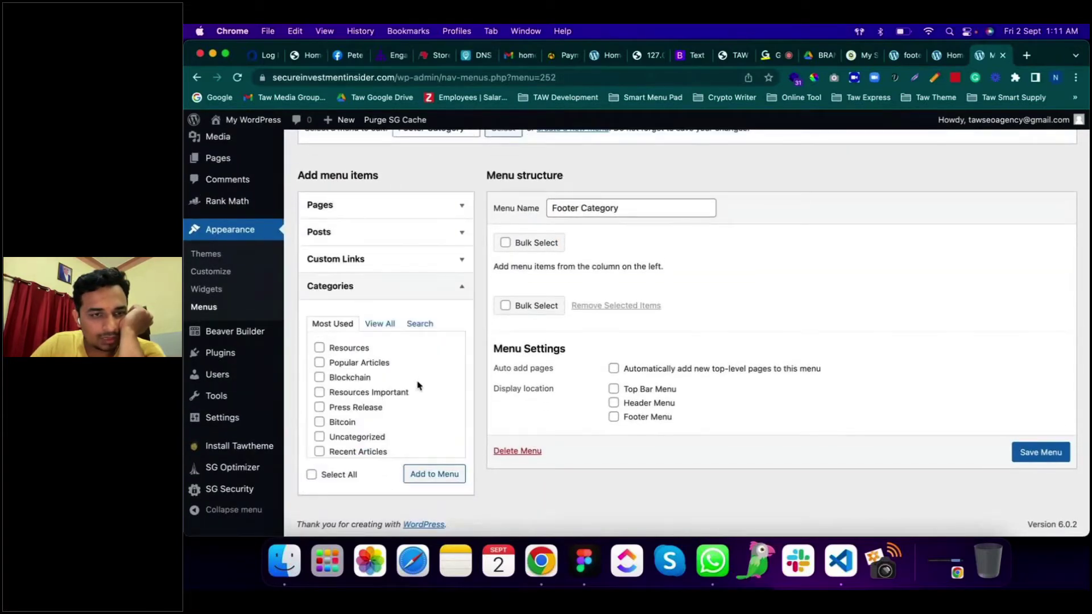
scroll(378, 364, "down", 2)
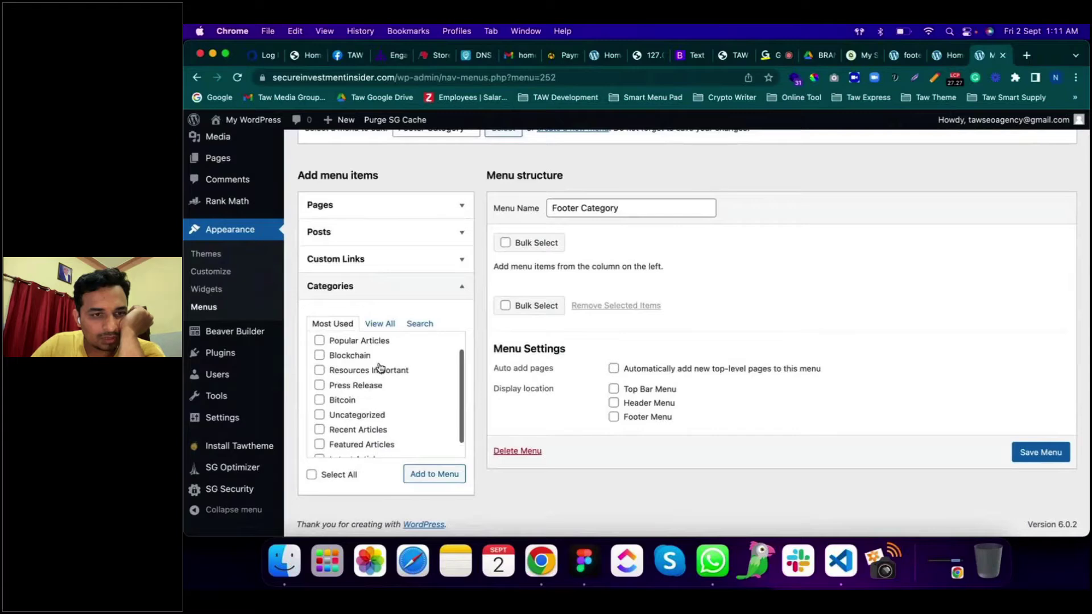
scroll(380, 367, "up", 2)
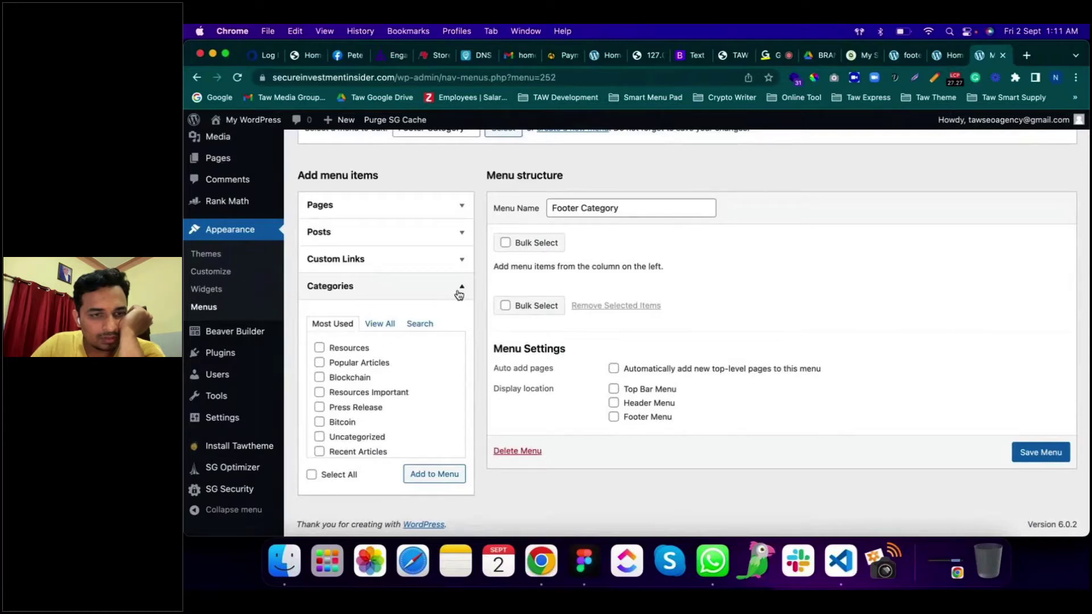
left_click(322, 476)
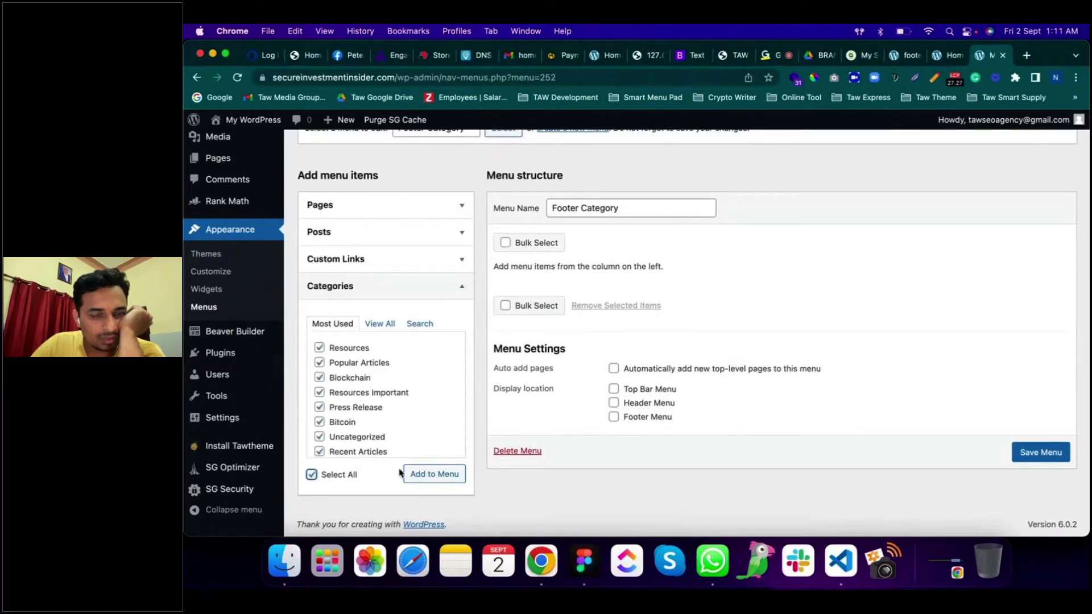
left_click(433, 473)
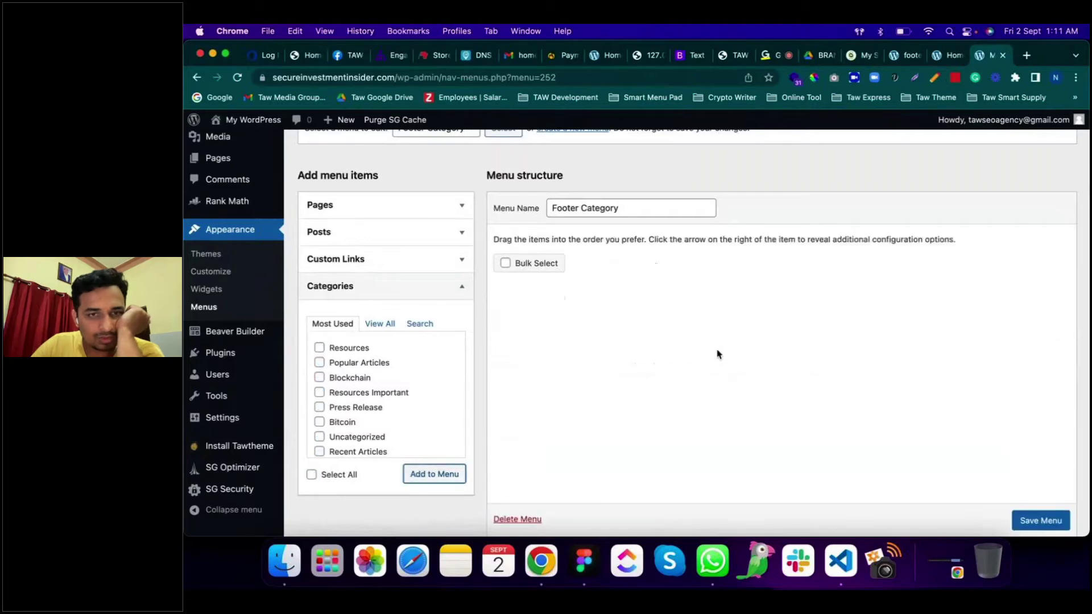
scroll(629, 402, "down", 3)
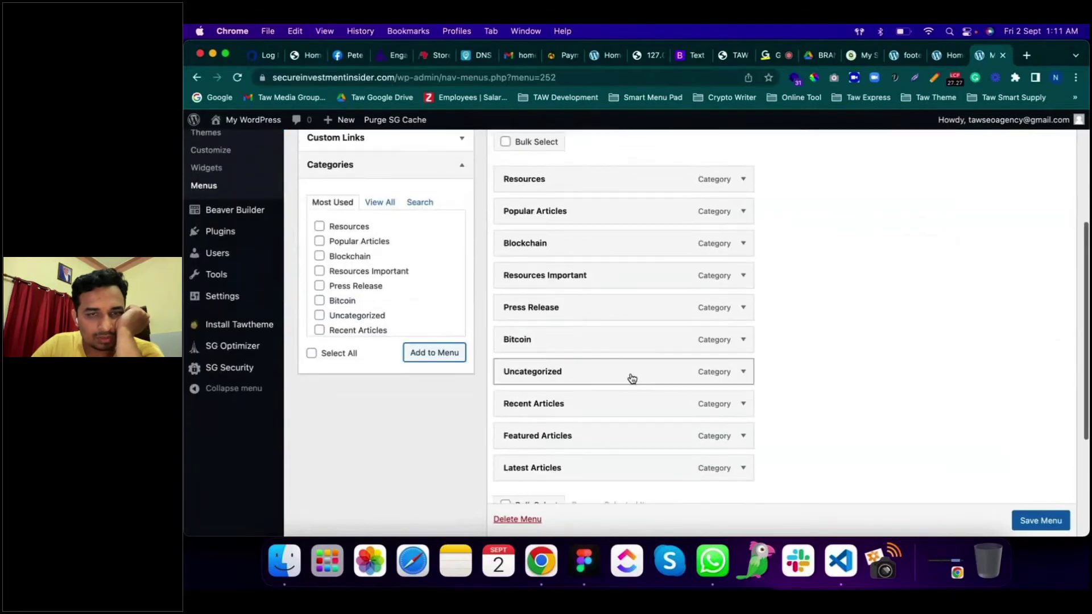
scroll(632, 378, "down", 1)
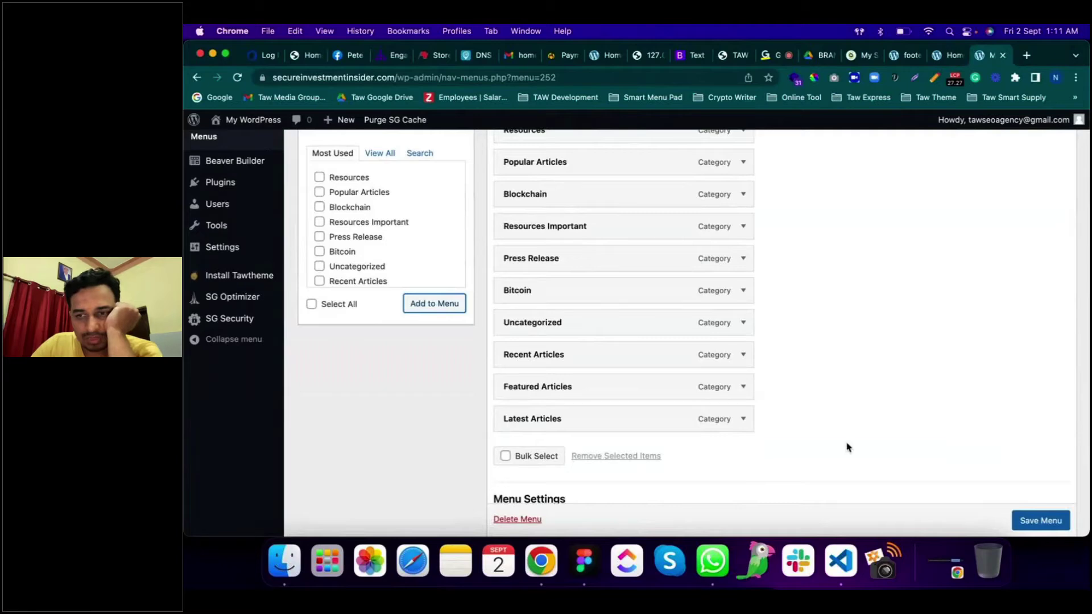
Step: Save the Footer Category menu and return to the footer layout in the page builder
left_click(1040, 520)
scroll(917, 338, "down", 1)
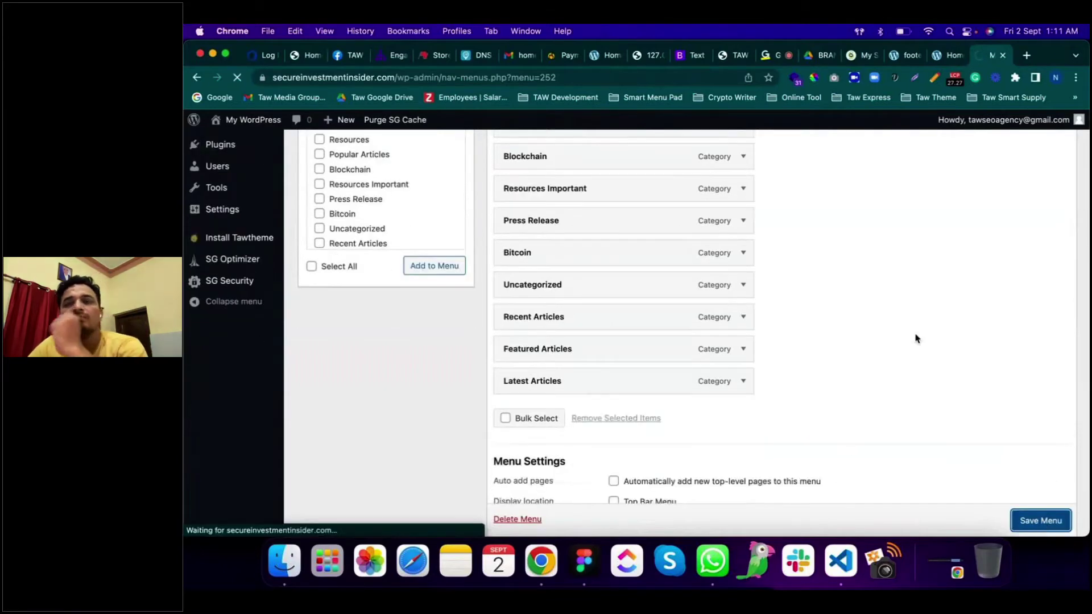
scroll(917, 338, "up", 4)
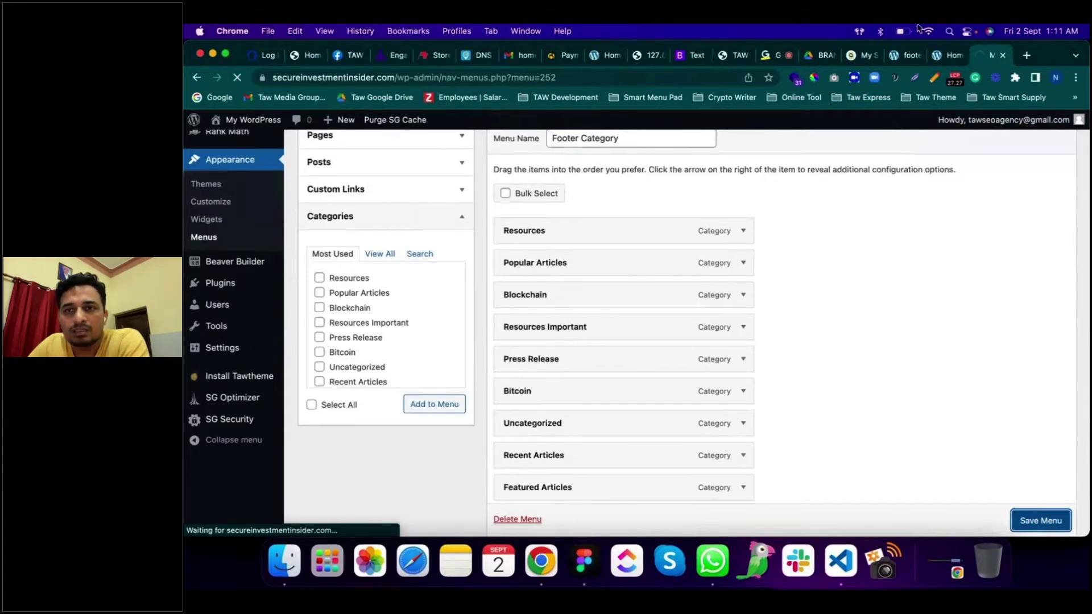
left_click(905, 56)
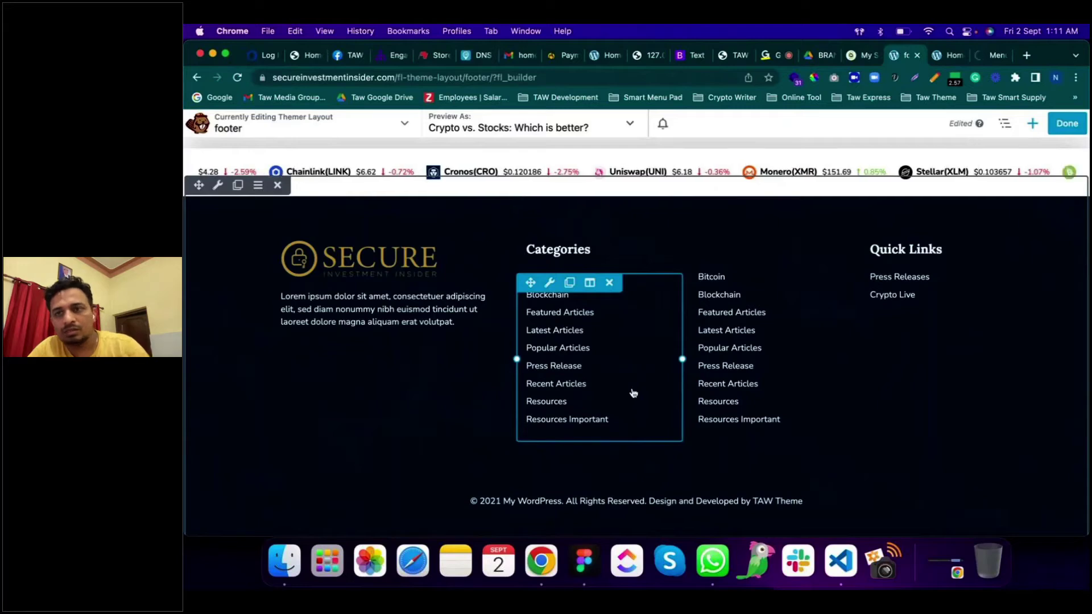
left_click(992, 56)
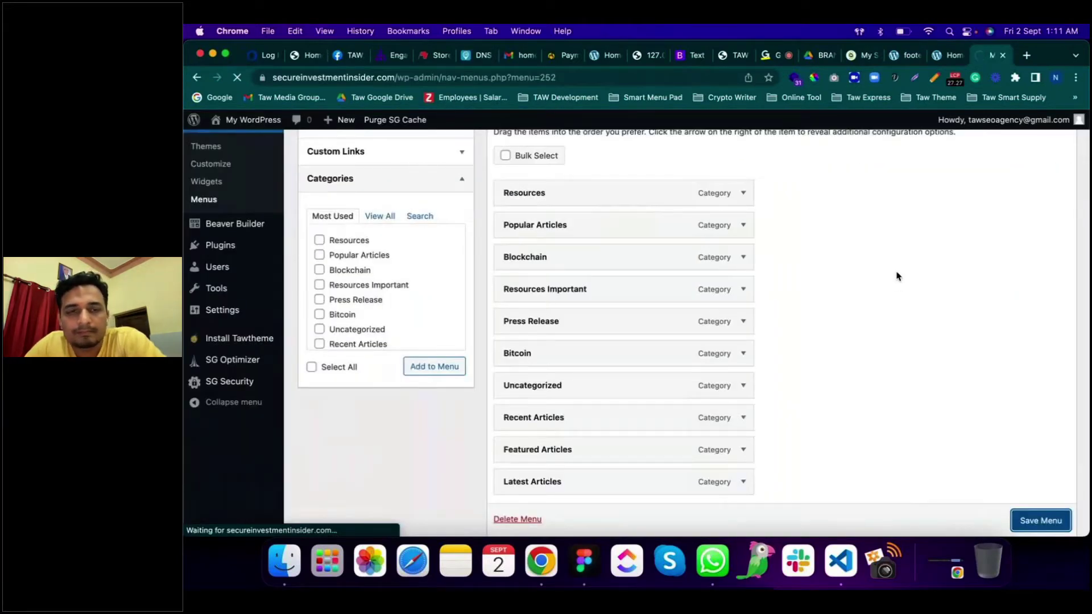
scroll(897, 277, "up", 4)
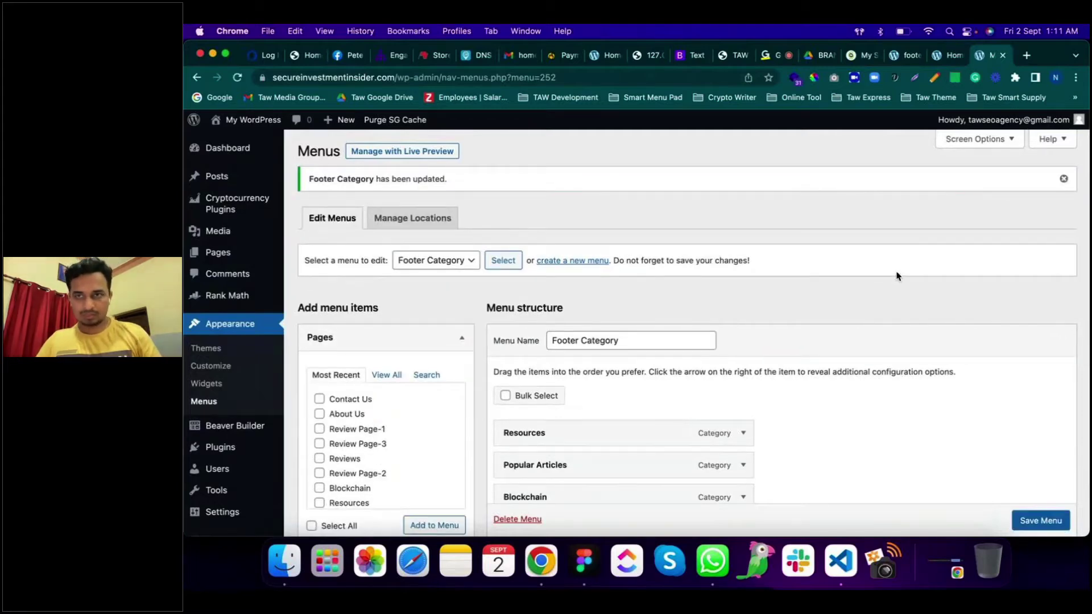
left_click(907, 55)
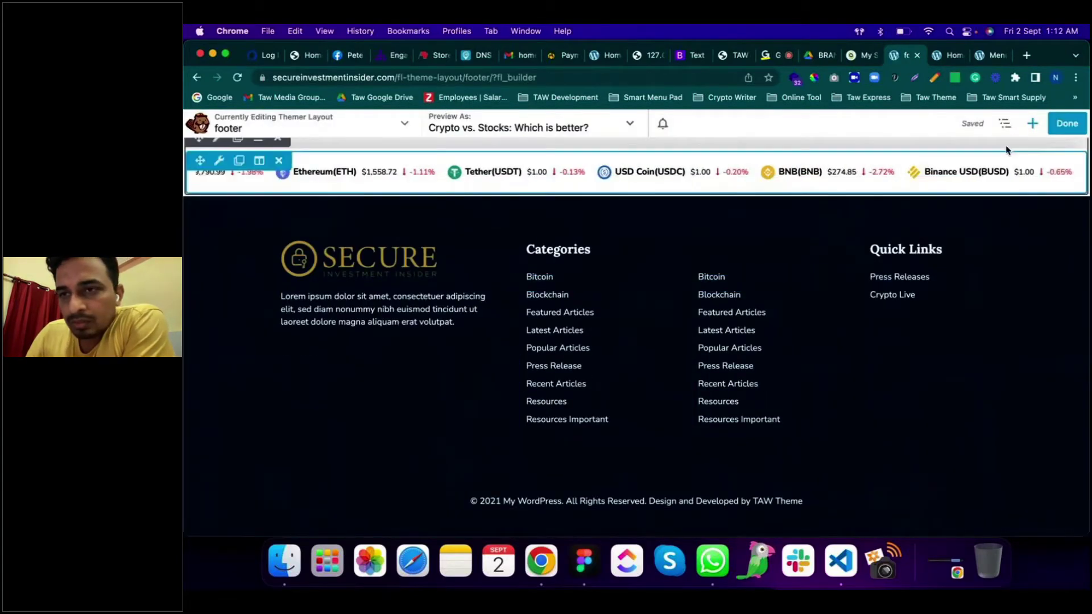
Step: Search the module library for "menu" and add an Advanced Menu module above the first Categories list in the footer
left_click(1032, 124)
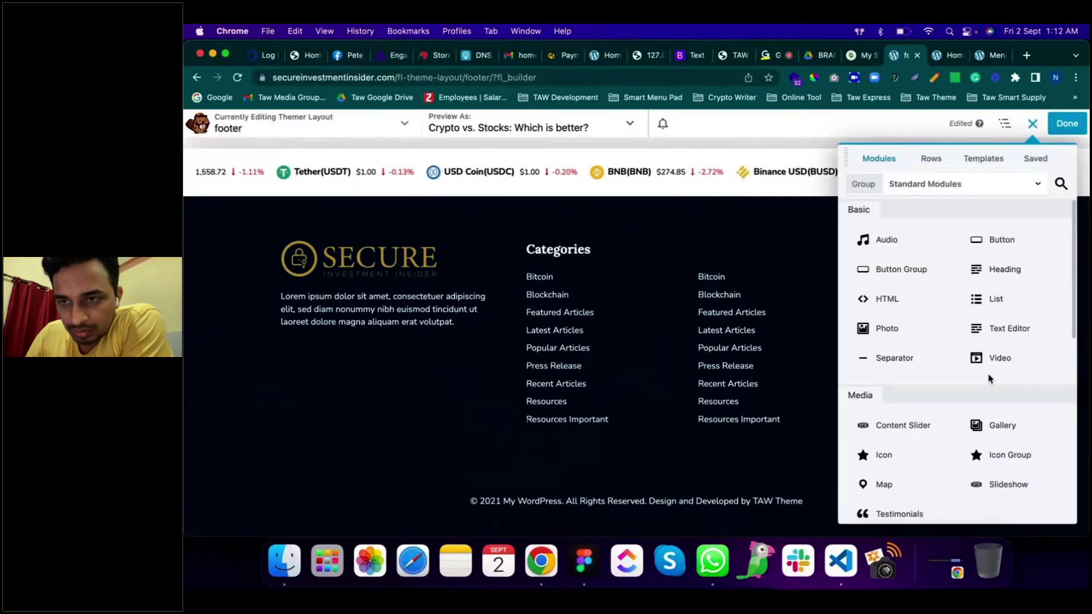
scroll(990, 378, "down", 3)
scroll(990, 379, "up", 3)
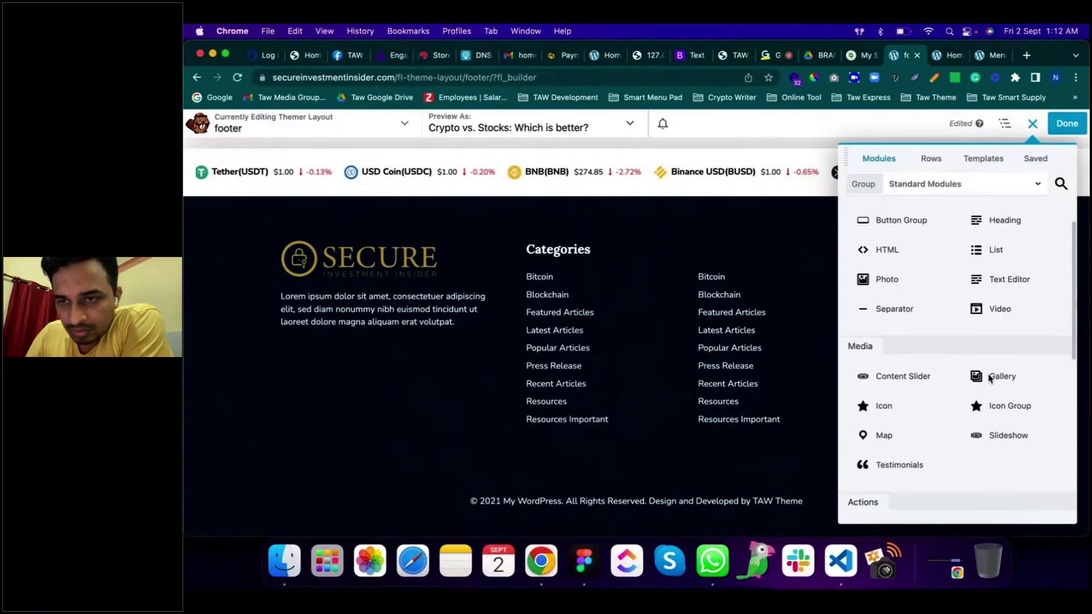
left_click(1060, 184)
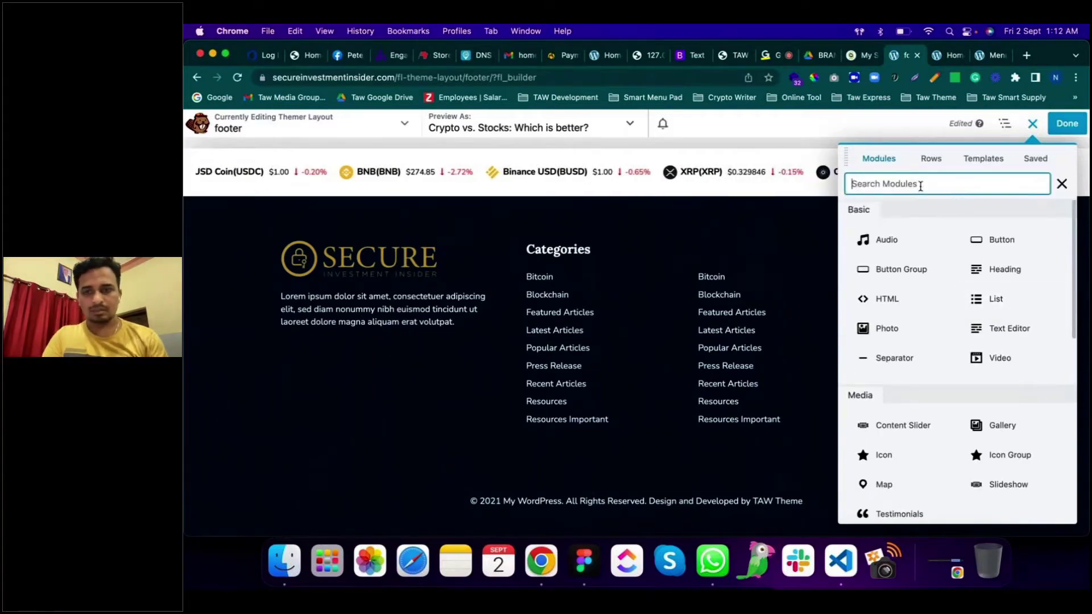
type("nav")
key("BackSpace")
key("BackSpace")
key("BackSpace")
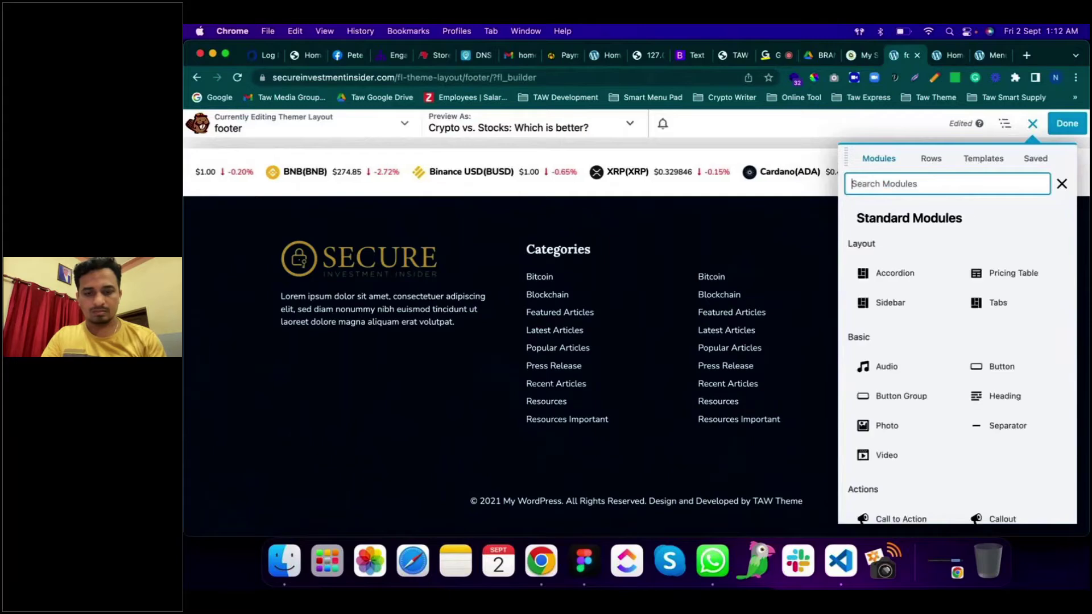
type("menu")
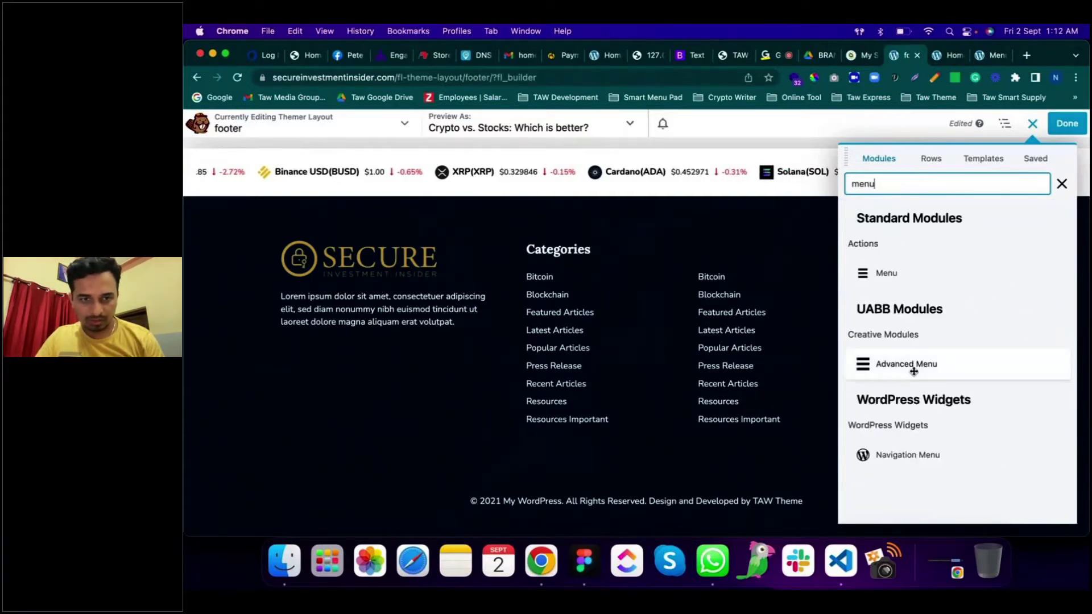
left_click_drag(913, 371, 603, 412)
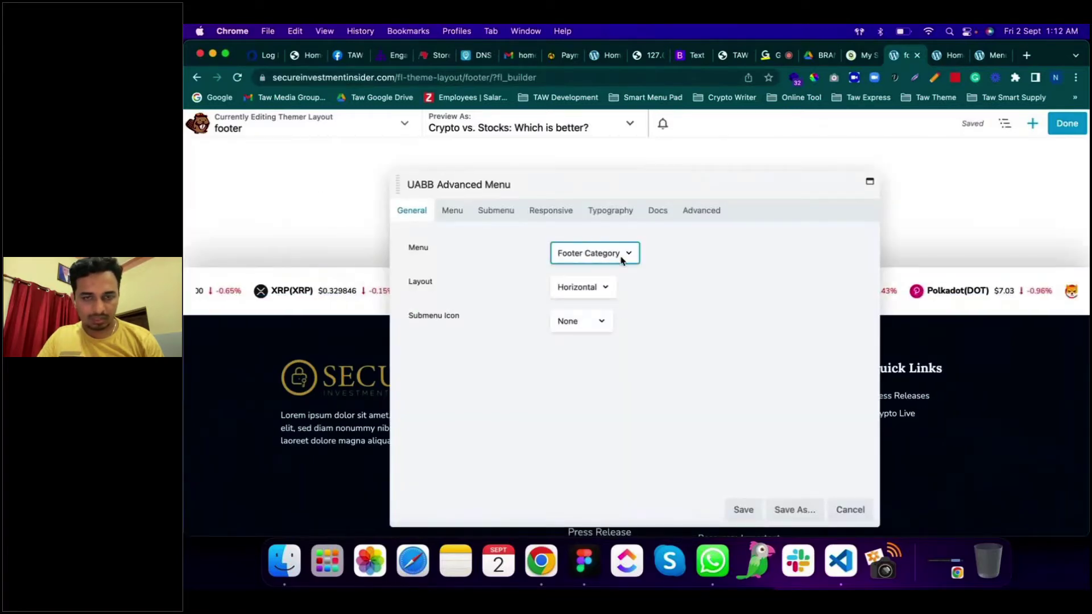
Step: Keep Footer Category as the Advanced Menu's source and set its Responsive Navigation to None
left_click(621, 260)
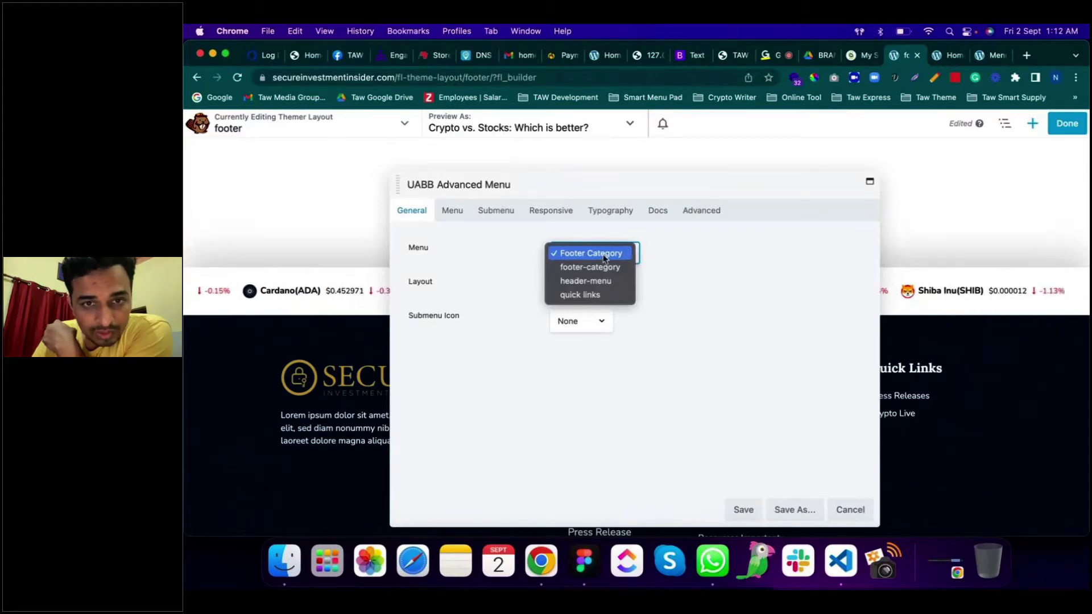
left_click(604, 257)
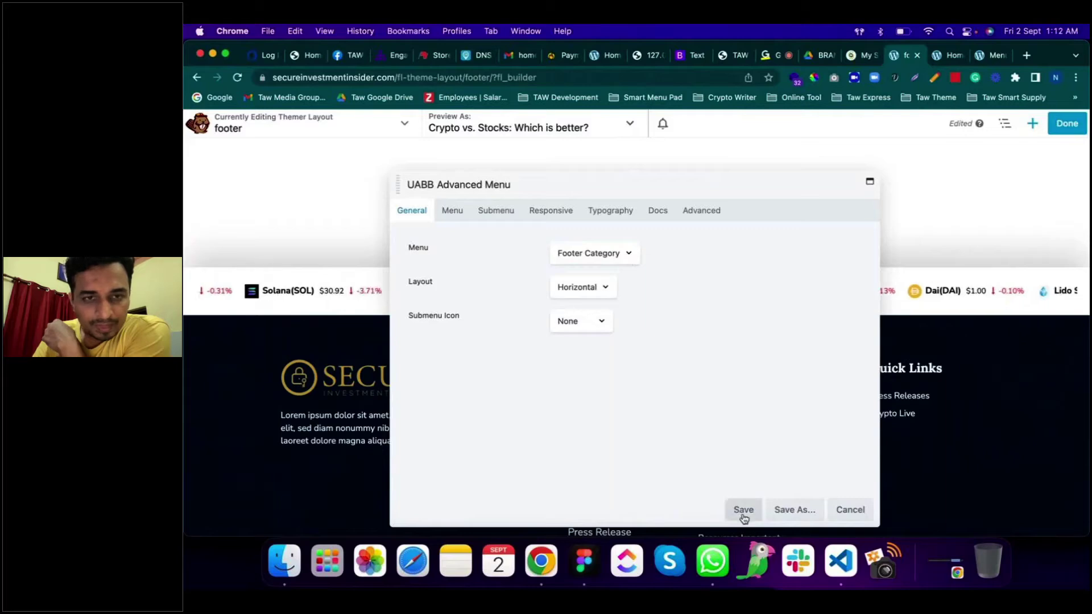
left_click(553, 211)
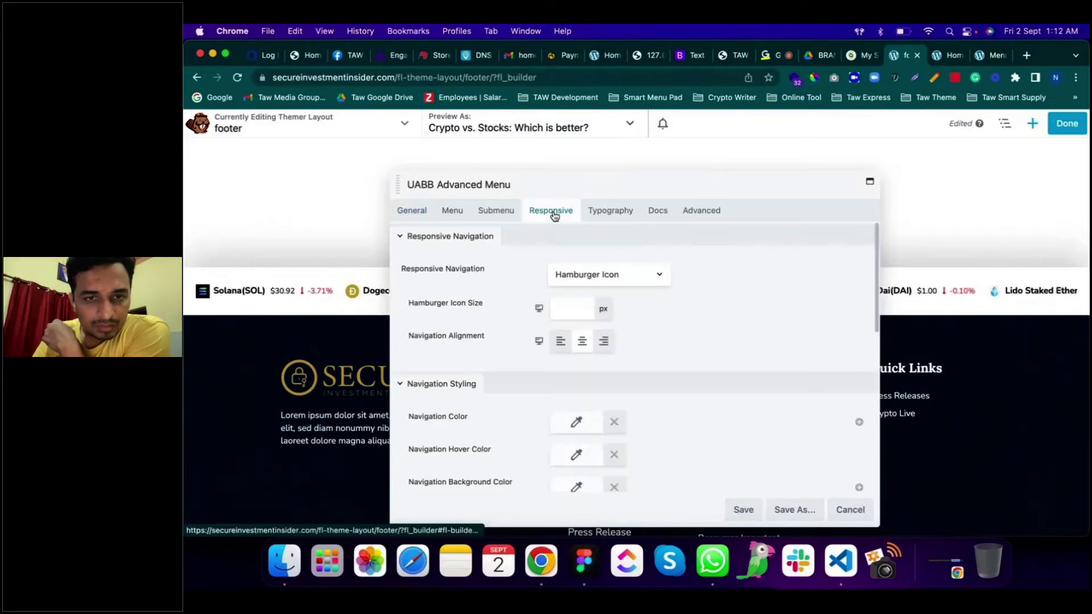
left_click(618, 276)
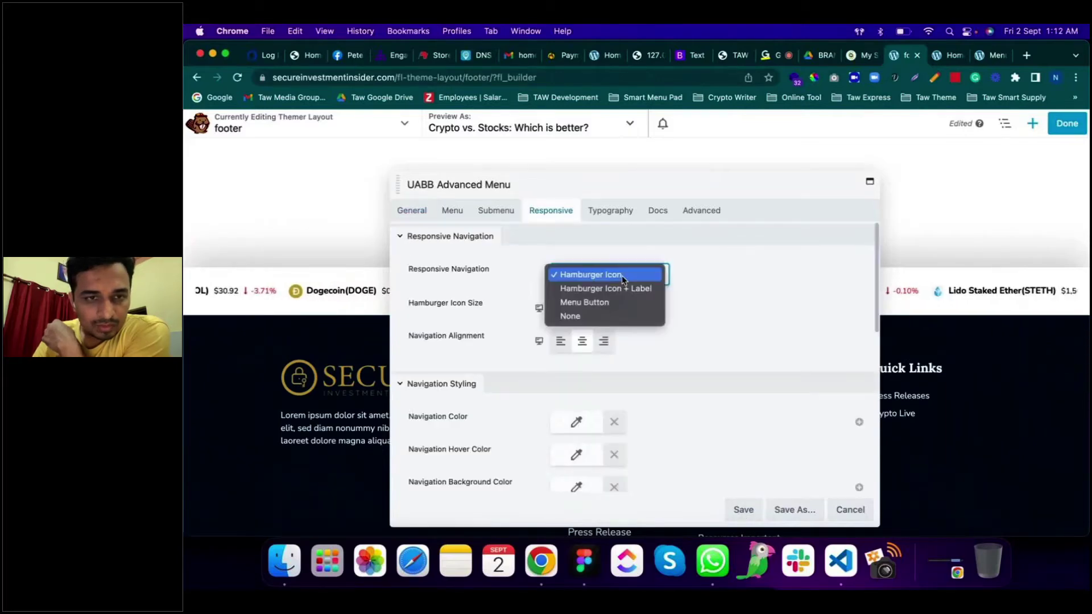
left_click(623, 319)
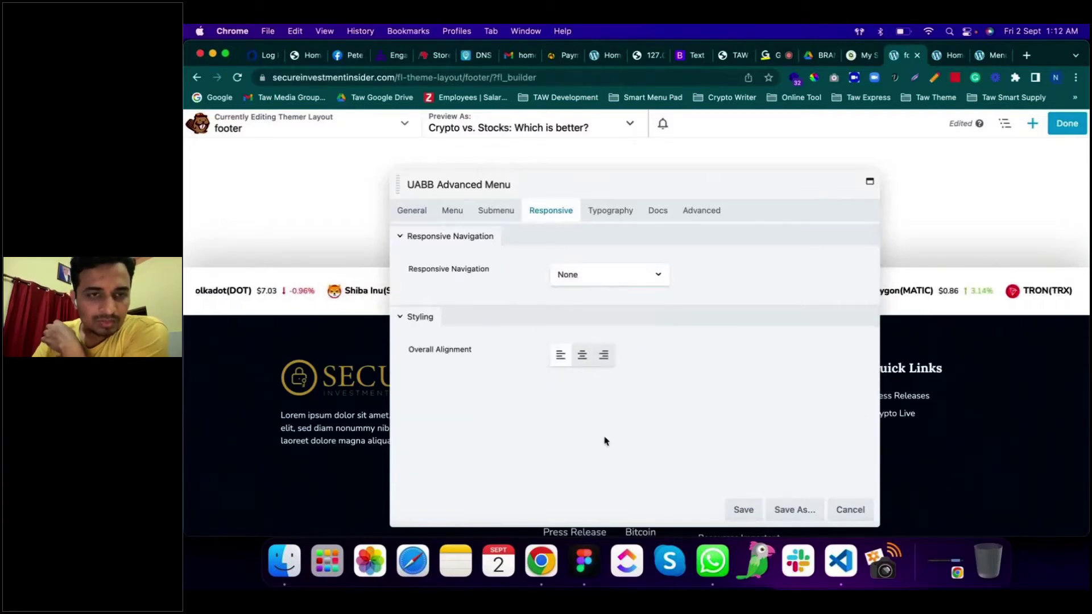
Step: Align the Advanced Menu's links to the left, moving the settings dialog off the Categories column
left_click(410, 211)
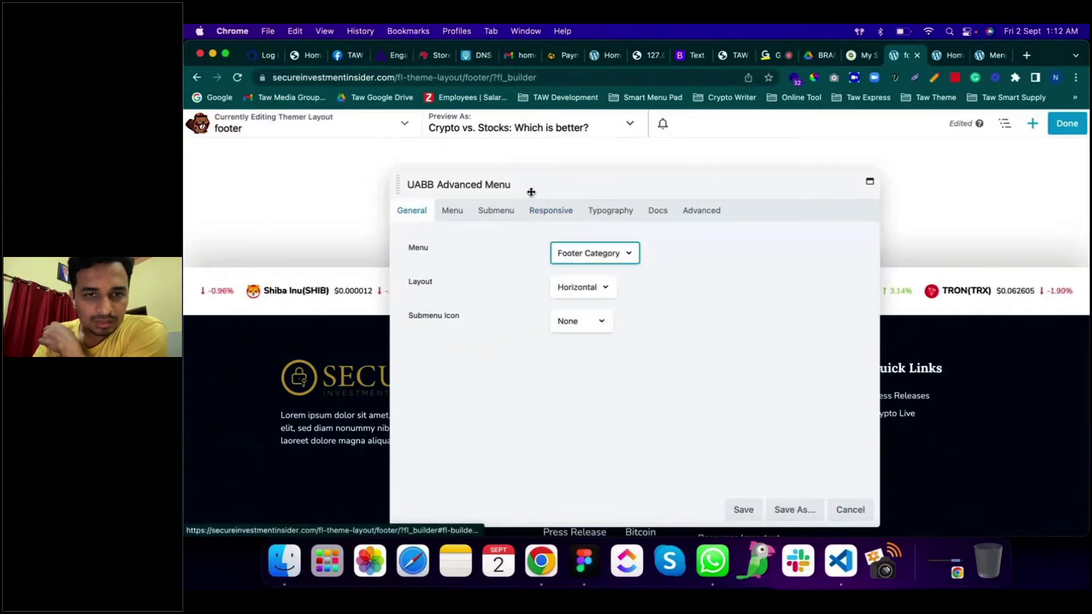
left_click_drag(532, 192, 798, 129)
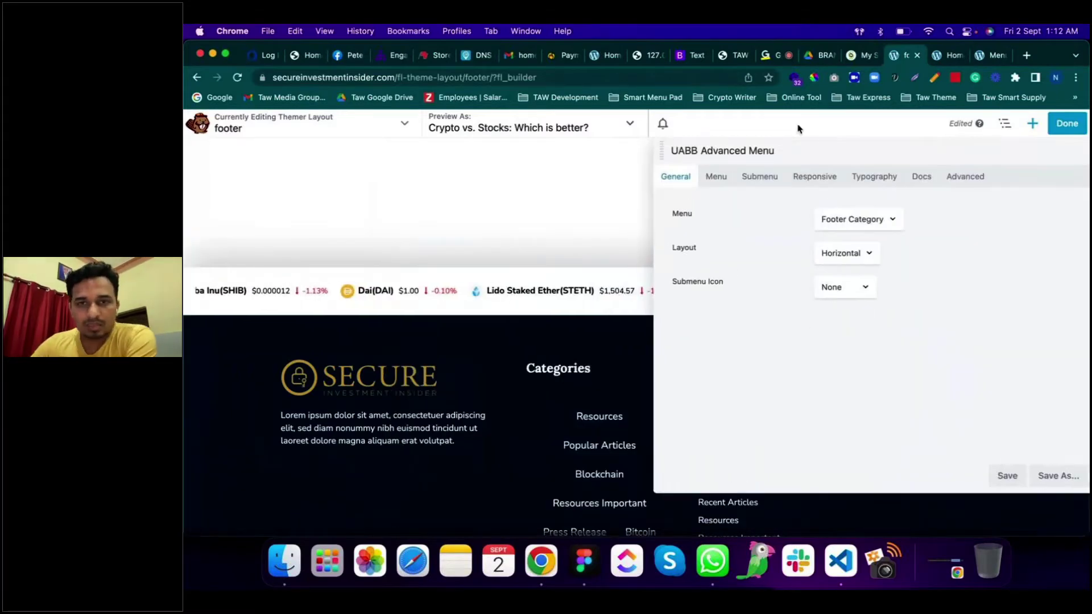
left_click(718, 178)
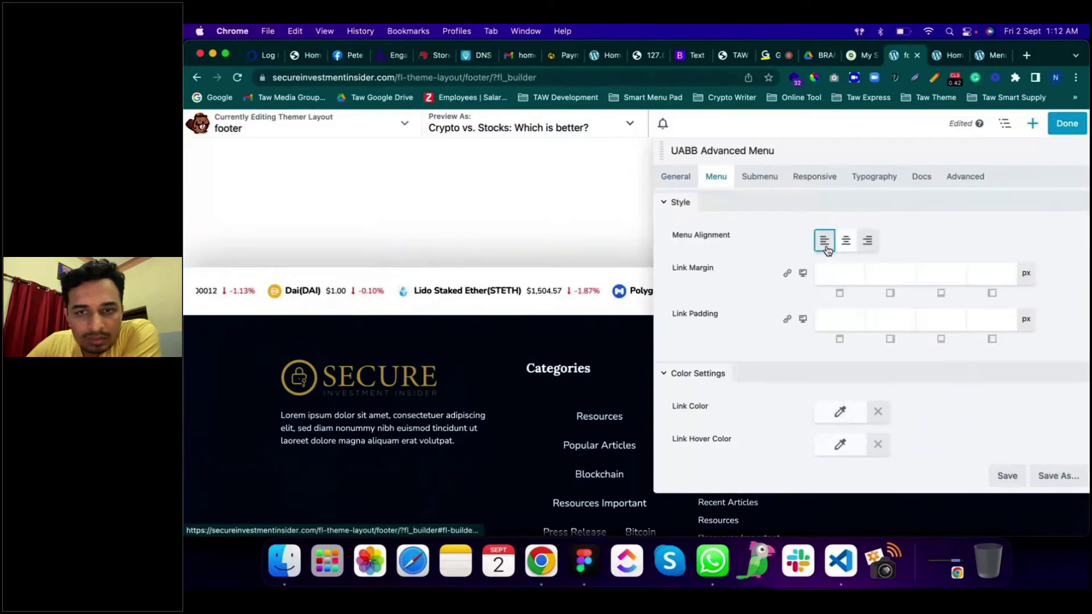
left_click(826, 248)
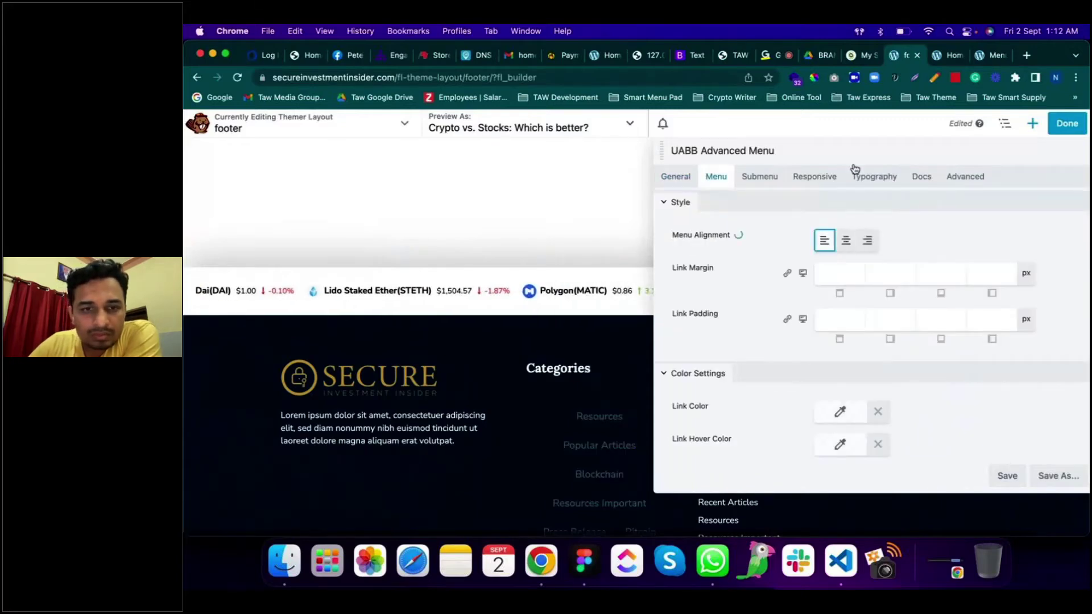
Step: Set all four margins of the Advanced Menu to 0 px by linking the values
scroll(591, 373, "down", 3)
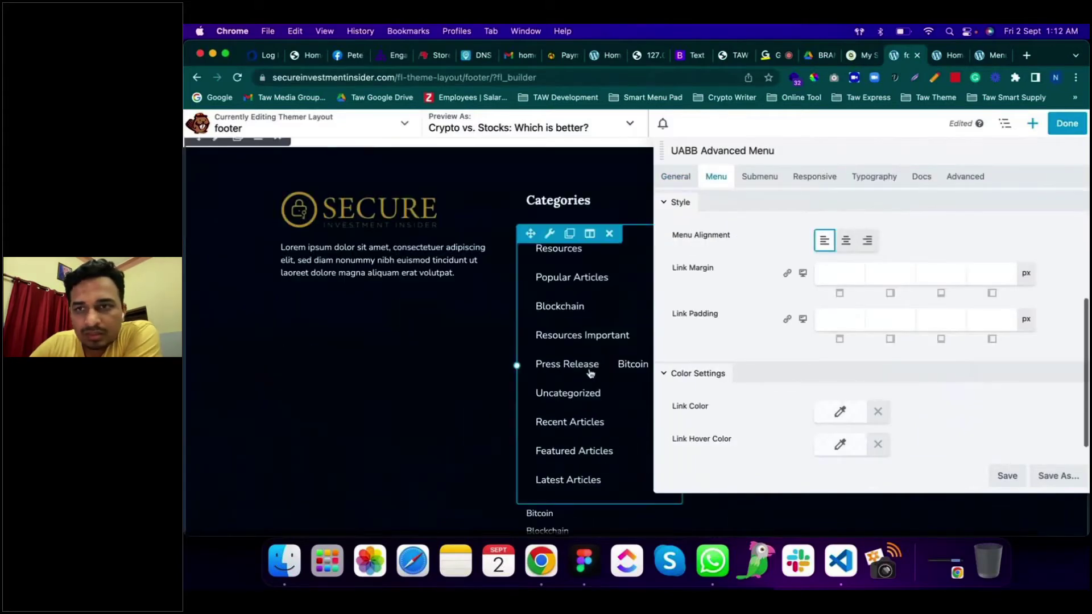
left_click(965, 176)
left_click(838, 242)
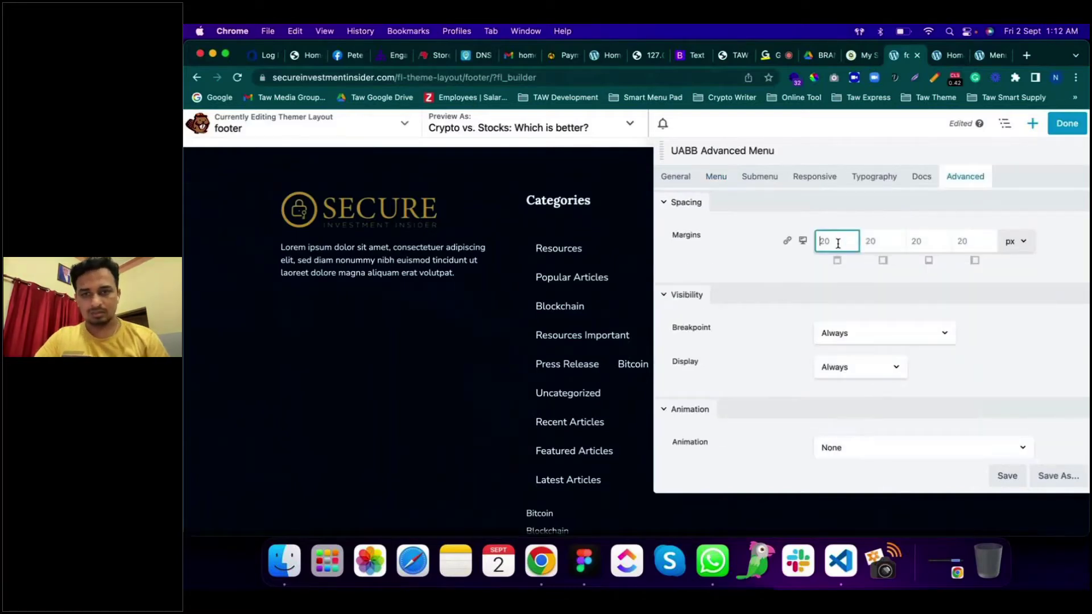
type("0")
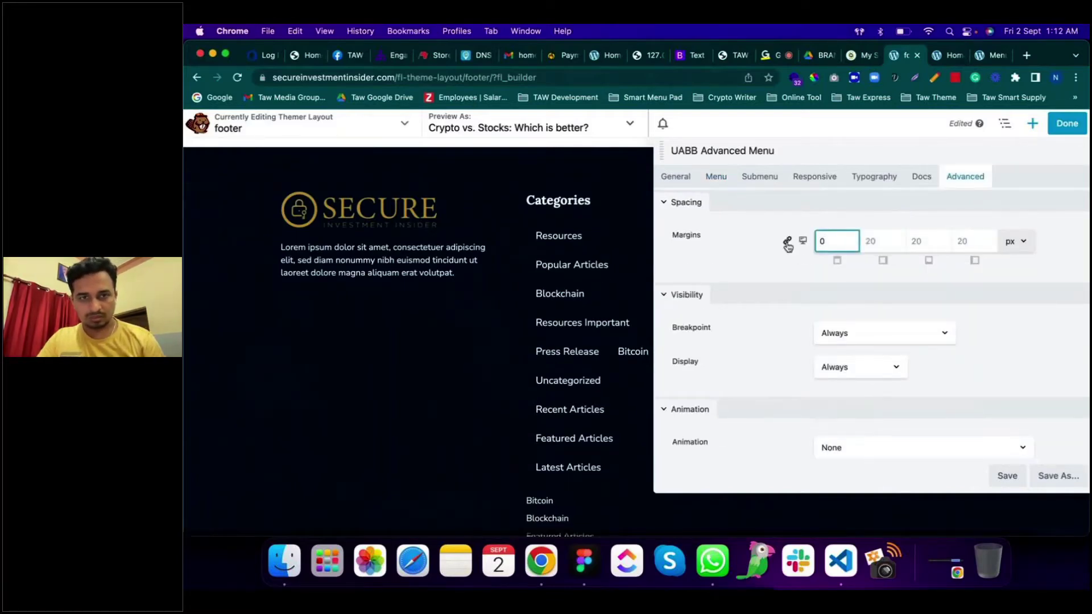
left_click(787, 242)
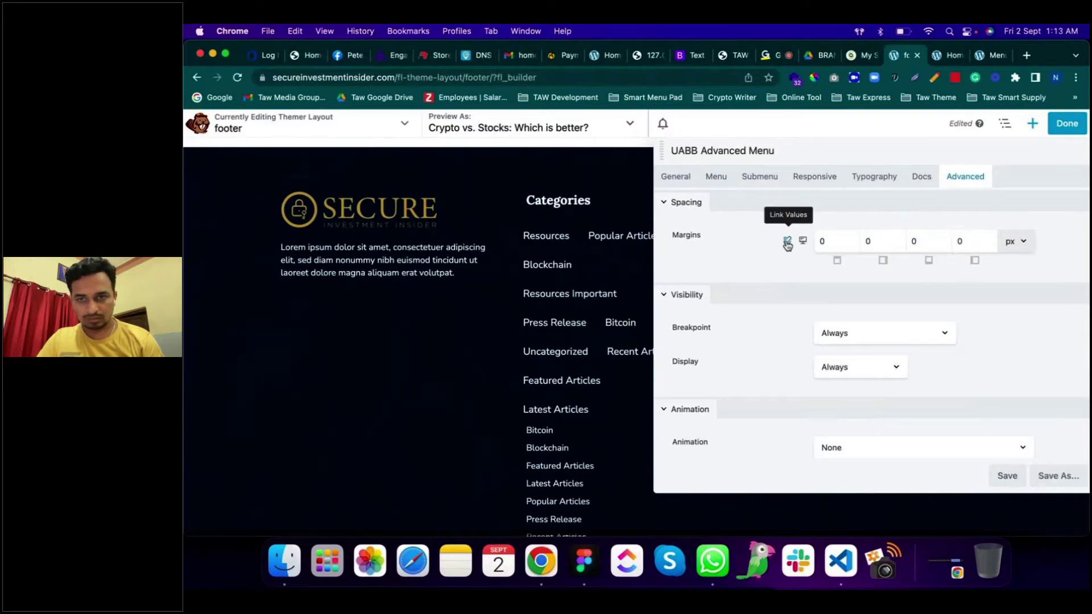
Step: Set the right and left margins of the Advanced Menu to 10 px
left_click(882, 241)
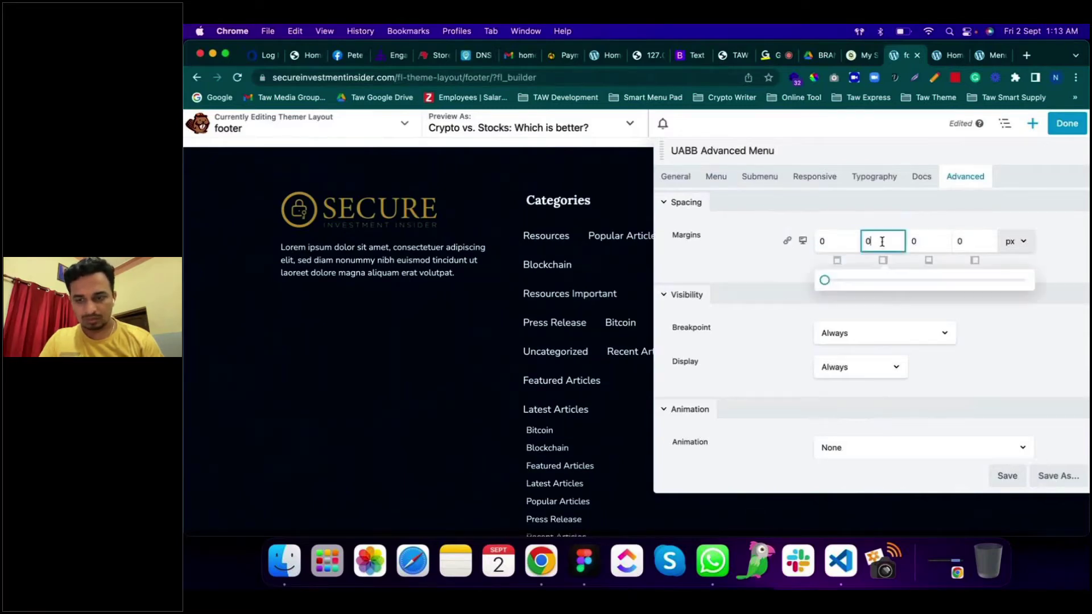
type("10")
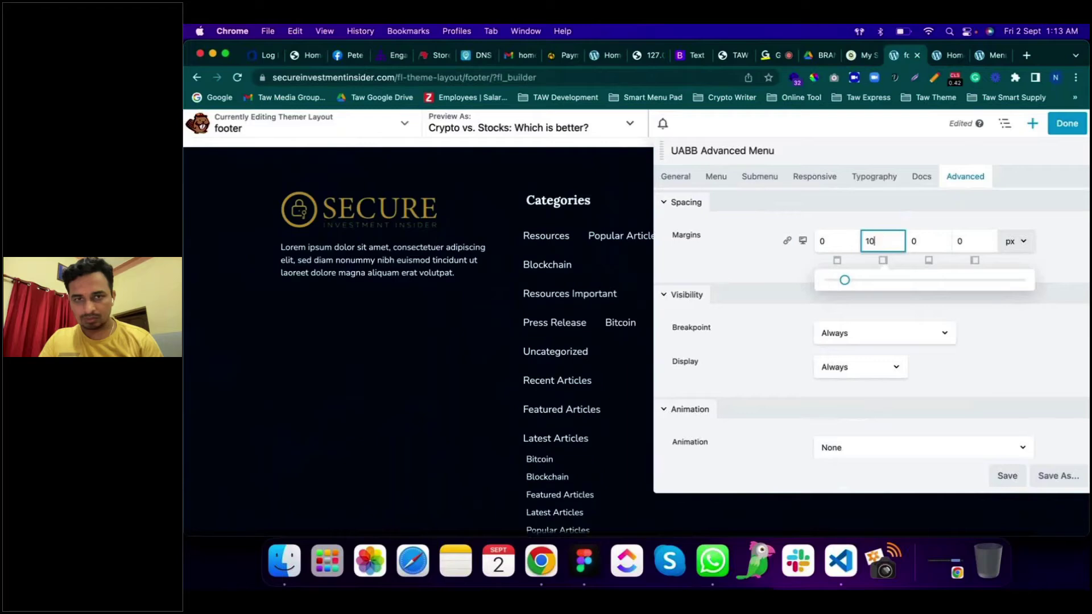
key("Tab")
key("Tab")
type("10")
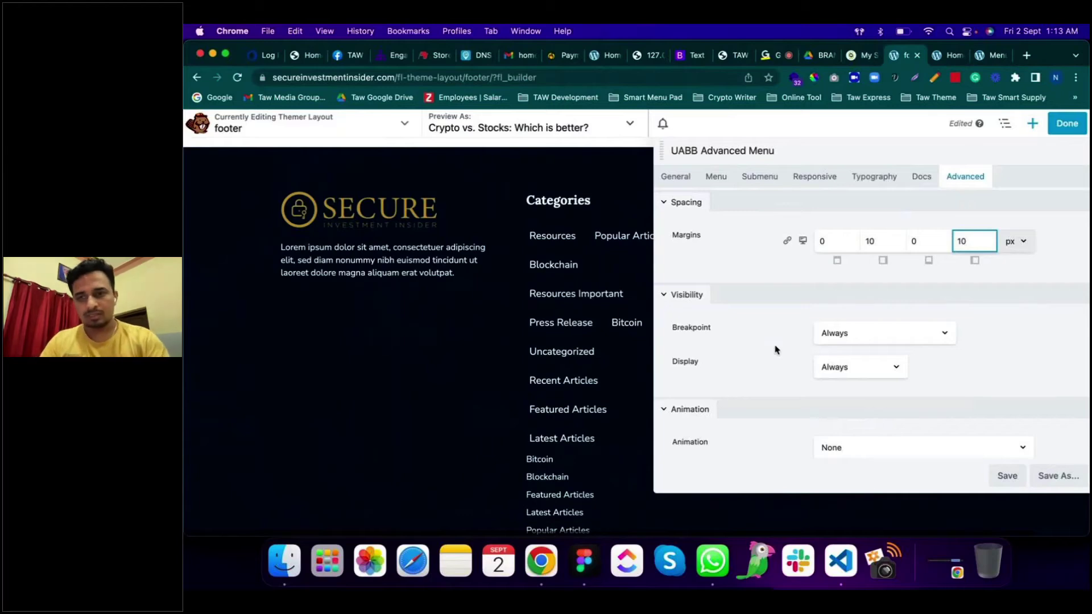
Step: Set the left and right margins of the Advanced Menu to 5 px
key("BackSpace")
key("BackSpace")
type("5")
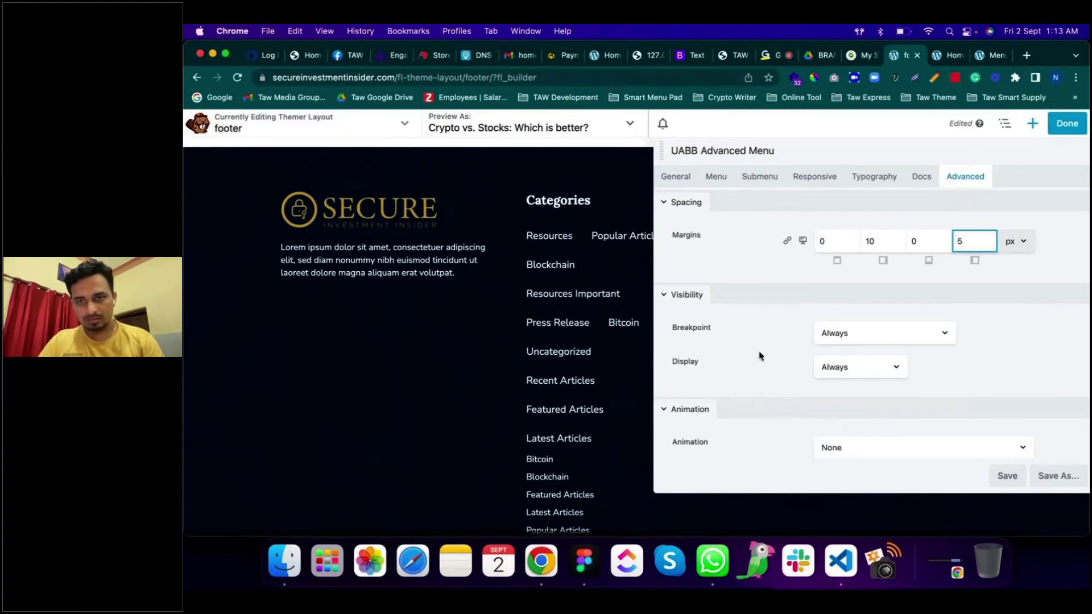
double_click(880, 242)
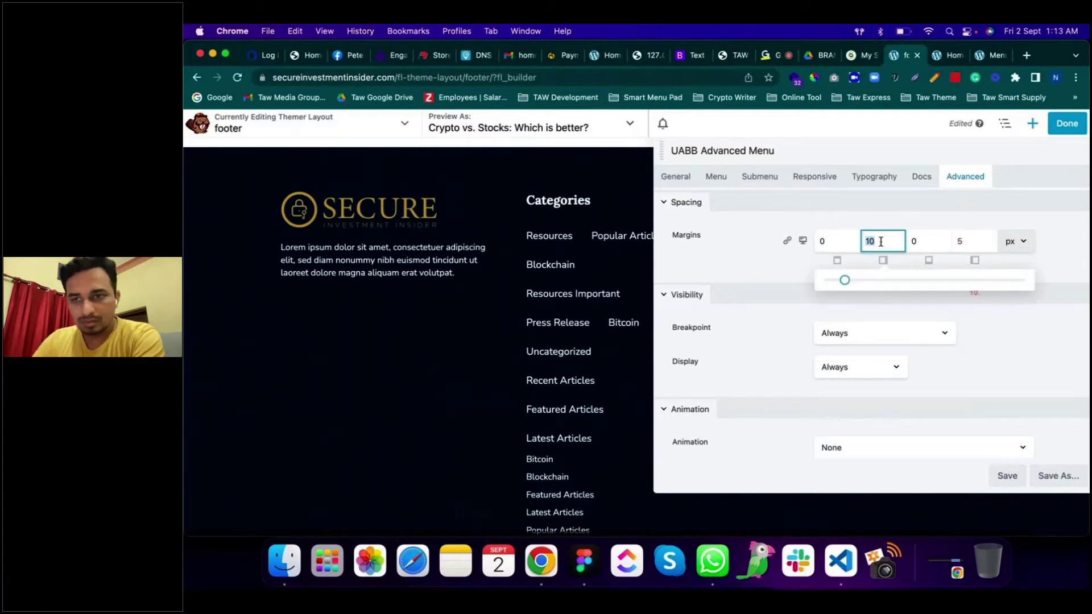
type("5")
left_click(983, 357)
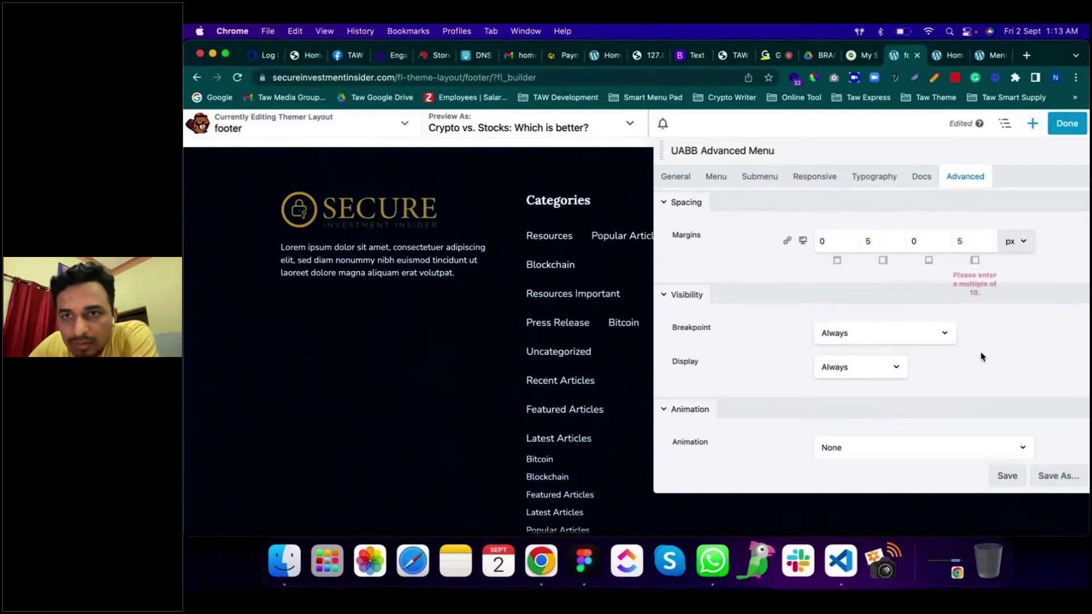
Step: Examine the Advanced Menu's spacing, typography, responsive, submenu and link style settings for a way to stack the links
left_click_drag(907, 145, 881, 182)
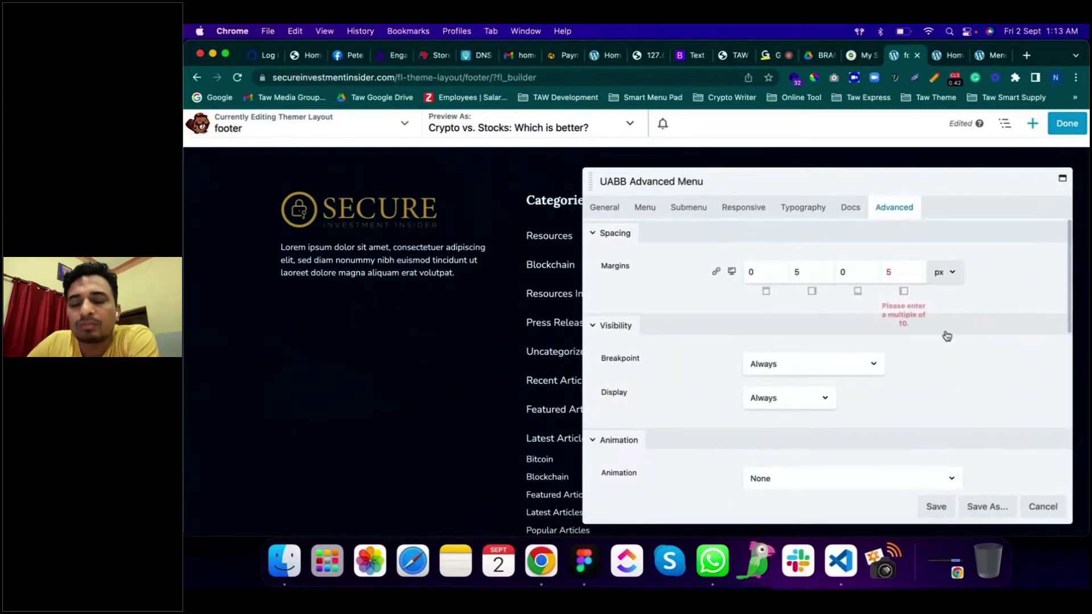
scroll(970, 419, "down", 10)
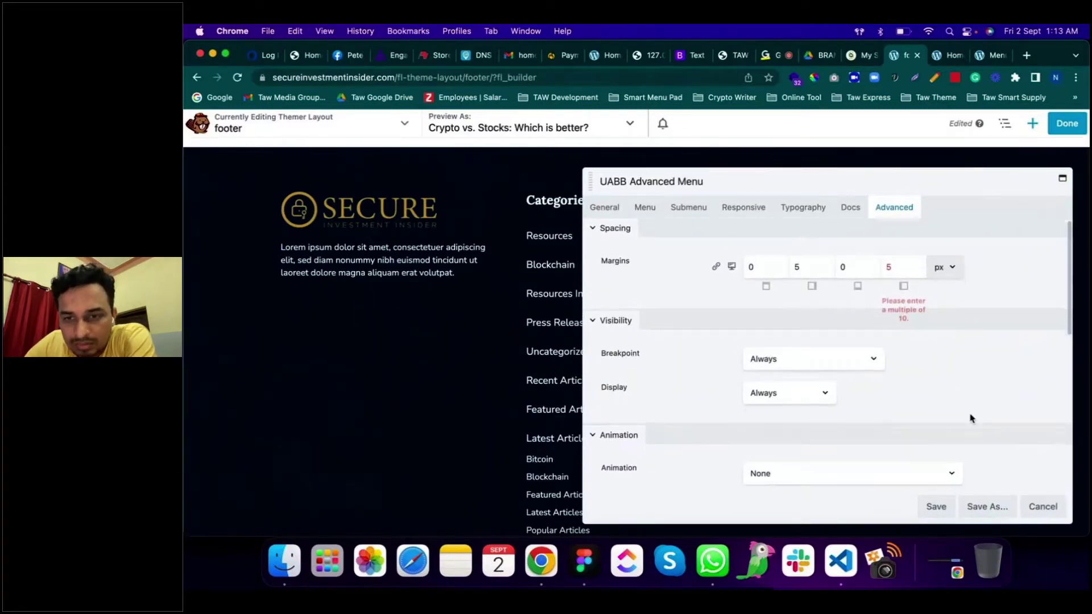
scroll(970, 419, "up", 3)
scroll(970, 416, "up", 8)
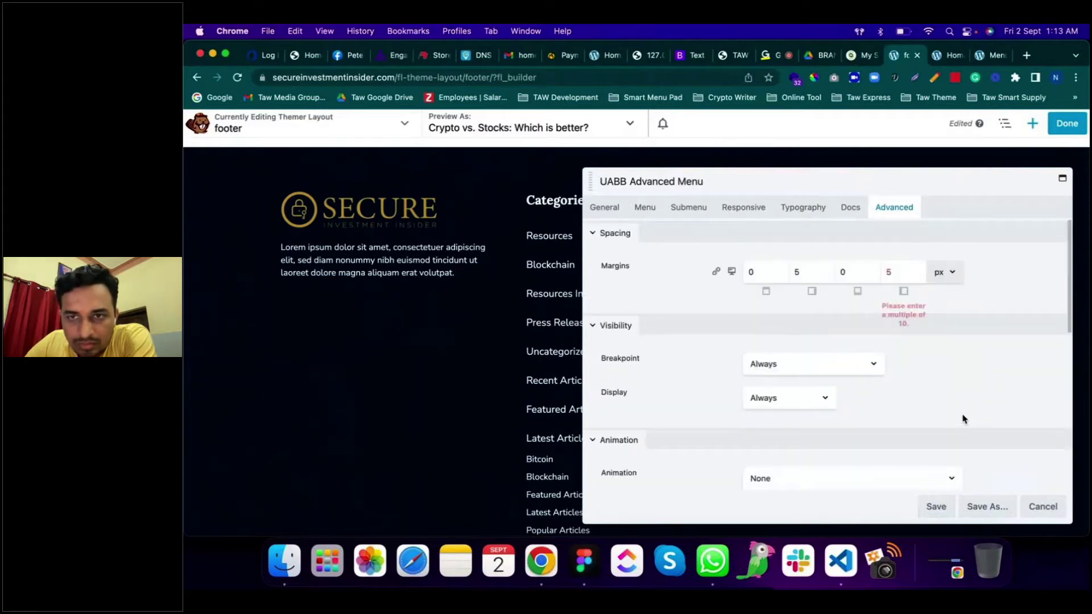
left_click(847, 208)
left_click(796, 210)
left_click(758, 213)
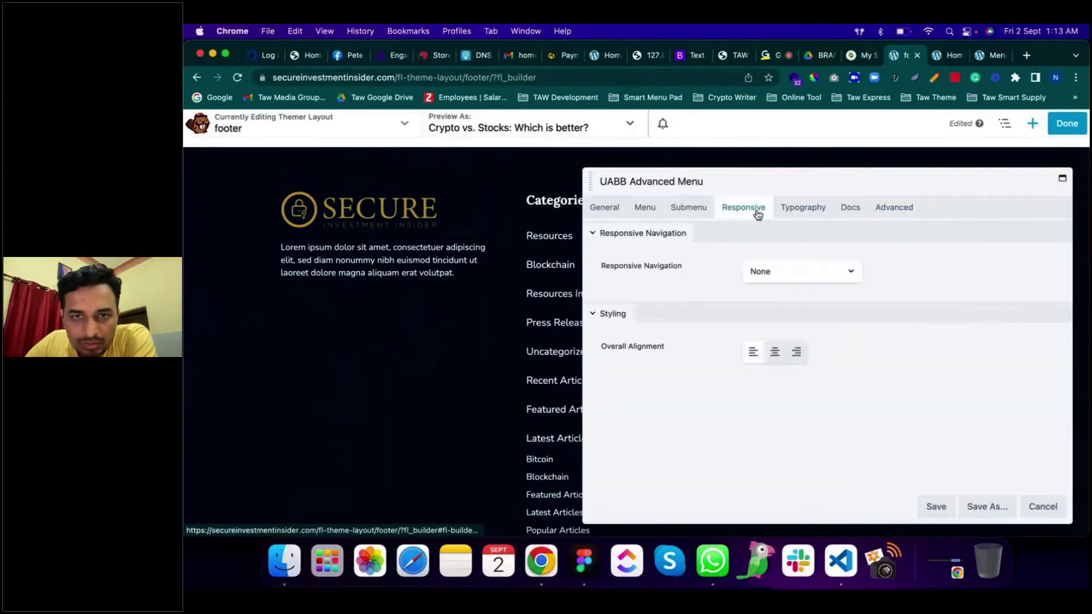
left_click(689, 208)
left_click(640, 209)
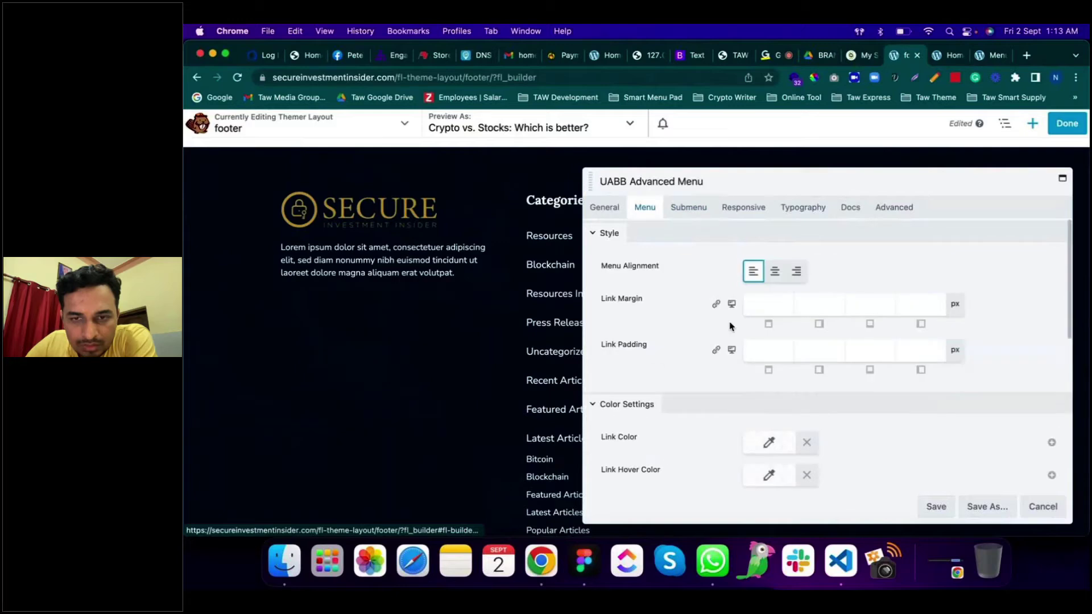
scroll(737, 336, "down", 2)
scroll(737, 335, "down", 3)
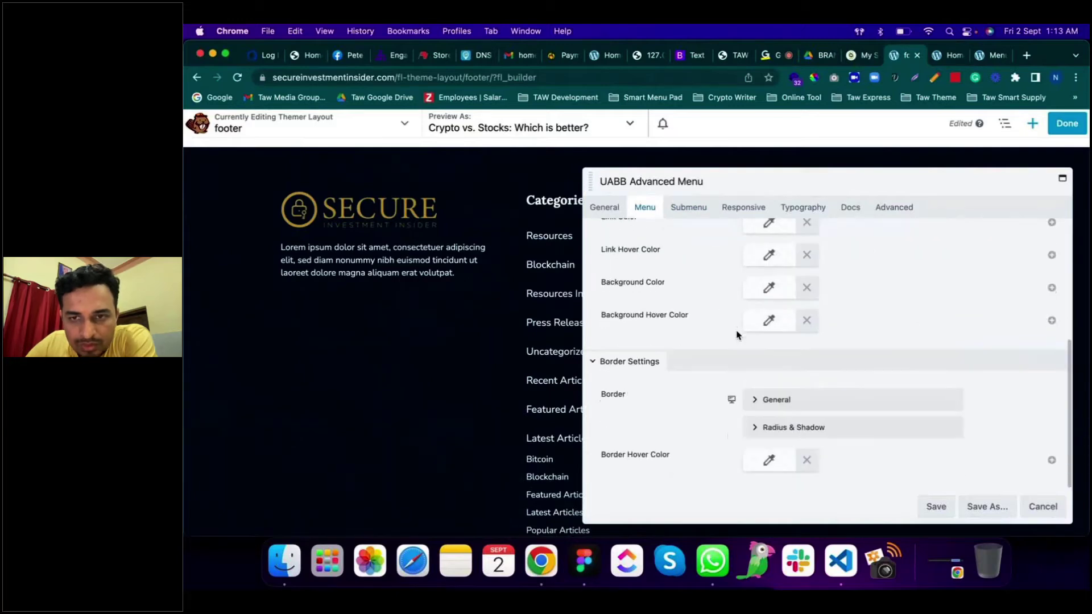
scroll(737, 336, "up", 4)
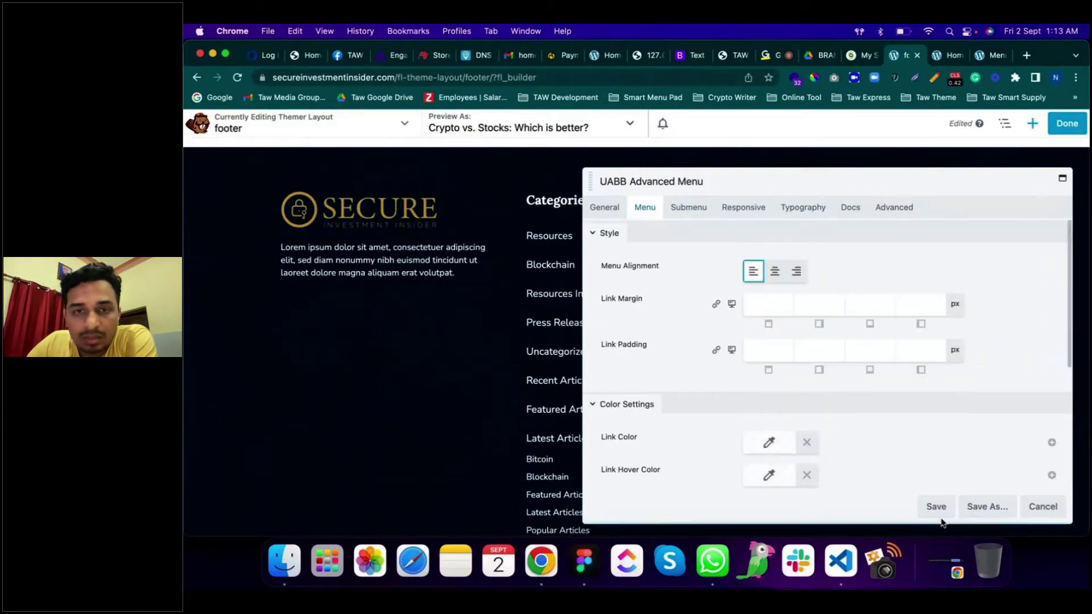
Step: Set the Advanced Menu's layout to Vertical and move the settings dialog clear of the Categories list
left_click(604, 210)
left_click(795, 290)
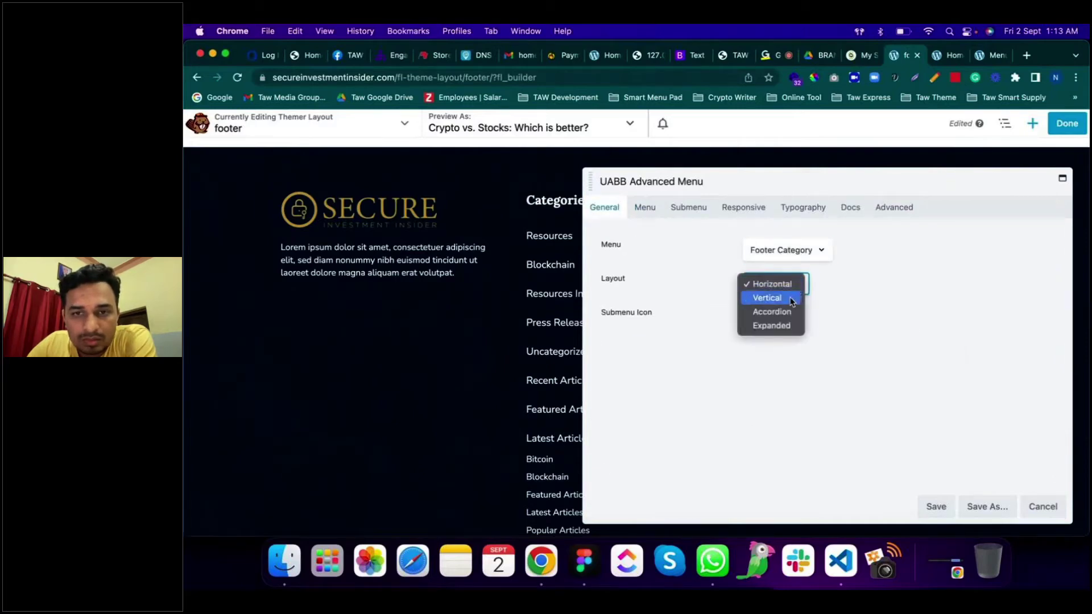
left_click(792, 300)
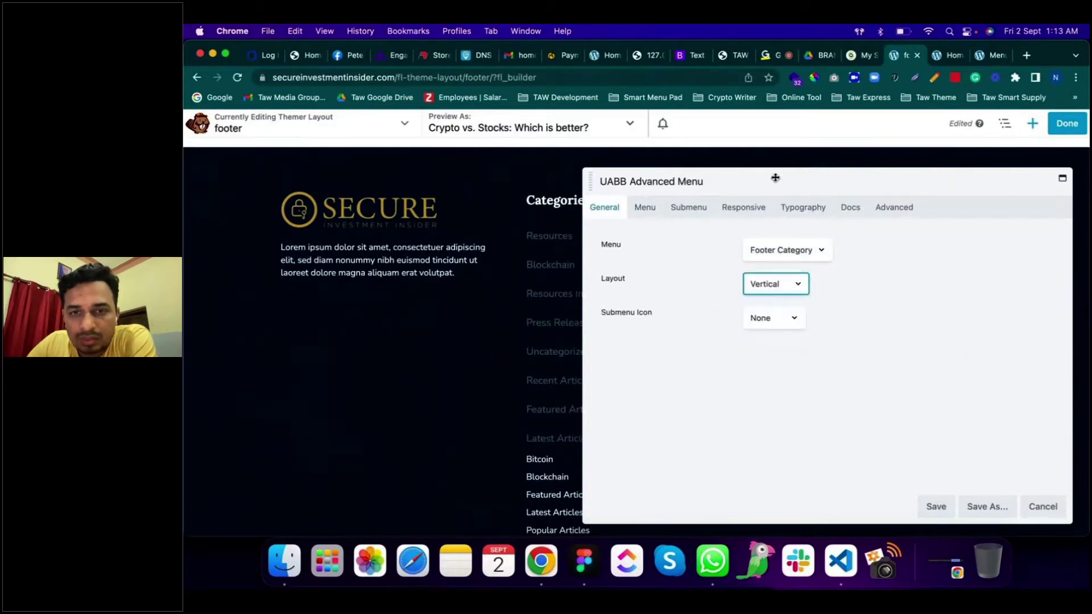
left_click_drag(789, 178, 846, 262)
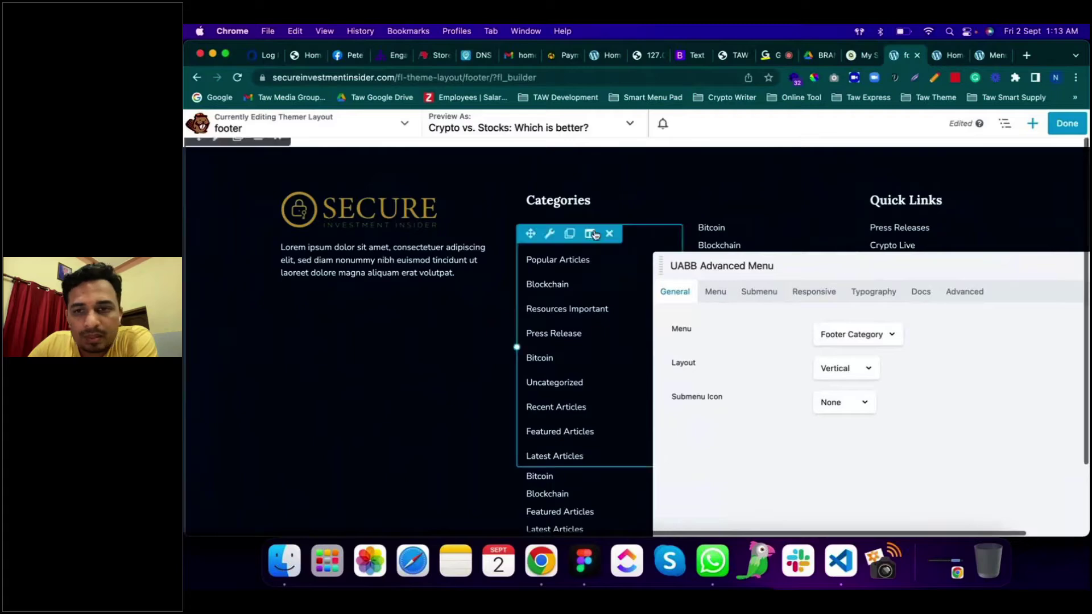
Step: Save the Advanced Menu's settings and delete the old category list module beneath it
left_click(957, 291)
left_click_drag(944, 260, 948, 181)
left_click(945, 510)
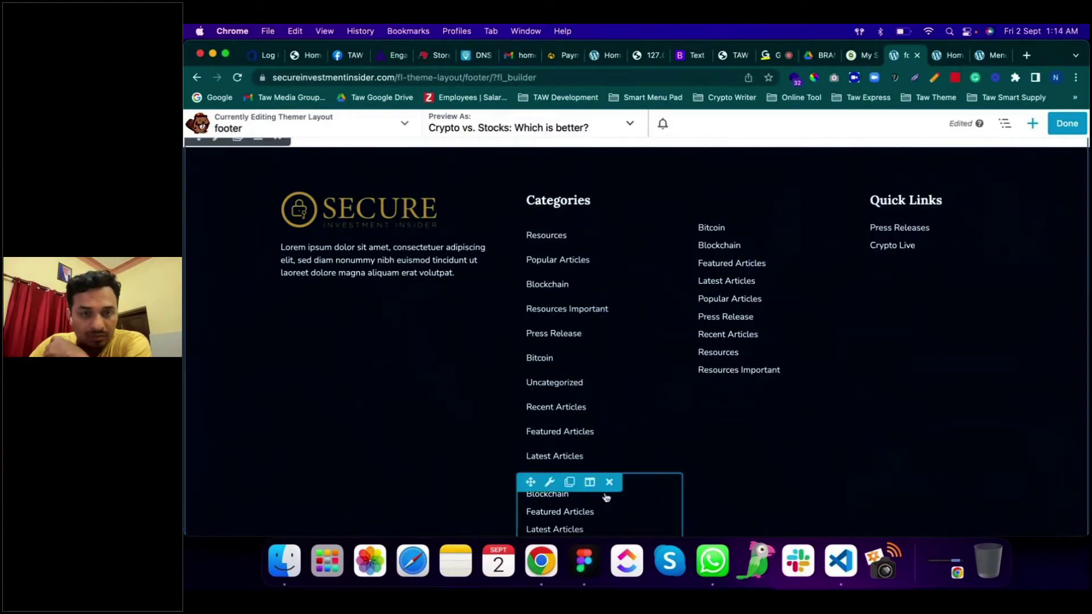
left_click(610, 483)
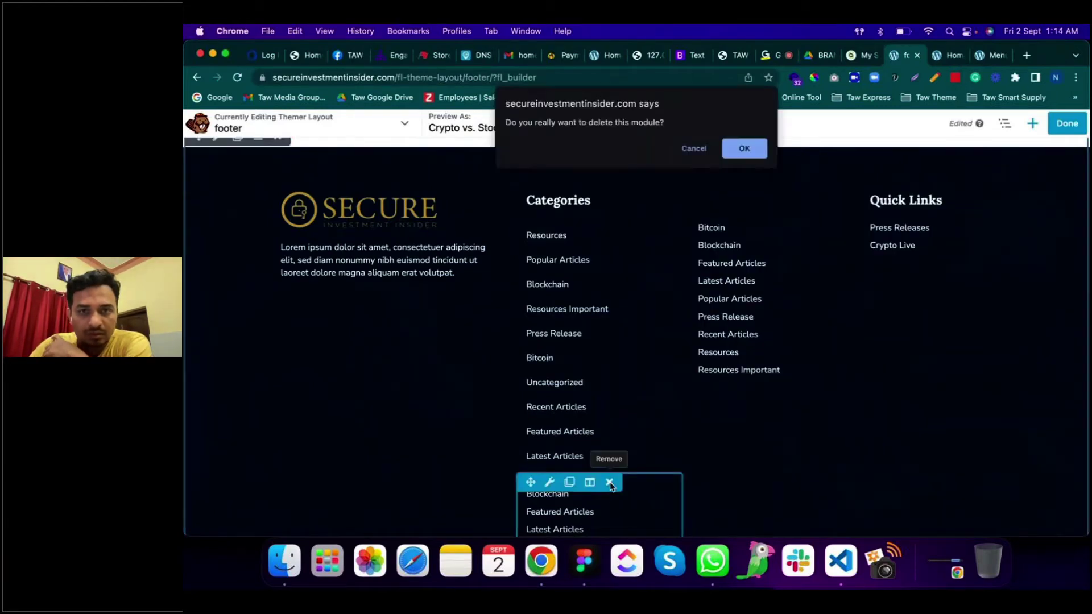
left_click(751, 148)
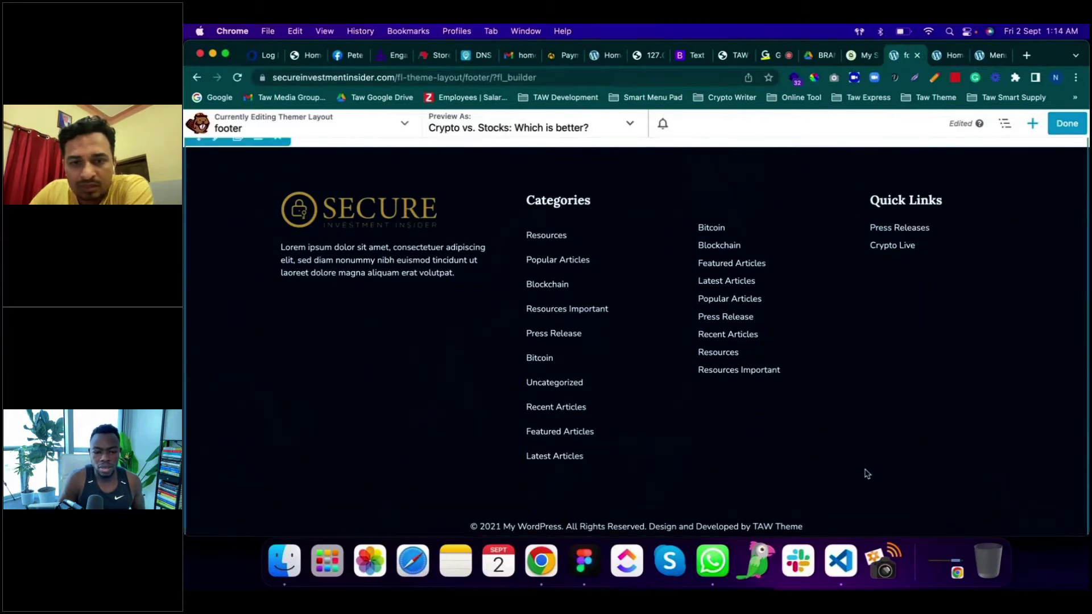
Step: Publish the footer layout and close the browser tab with the Menus admin page
scroll(867, 474, "down", 2)
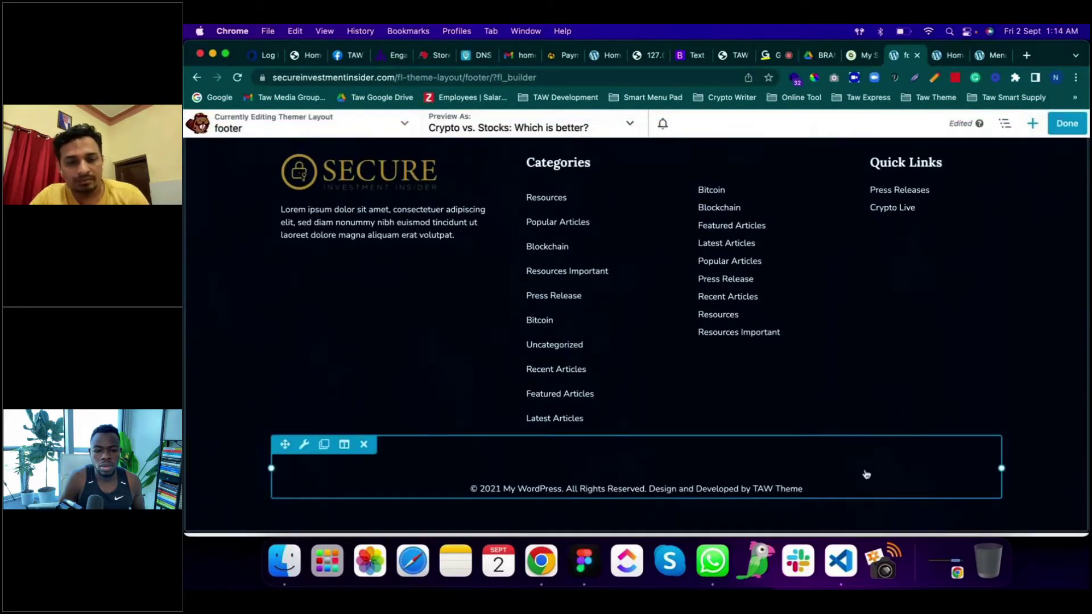
left_click(1071, 130)
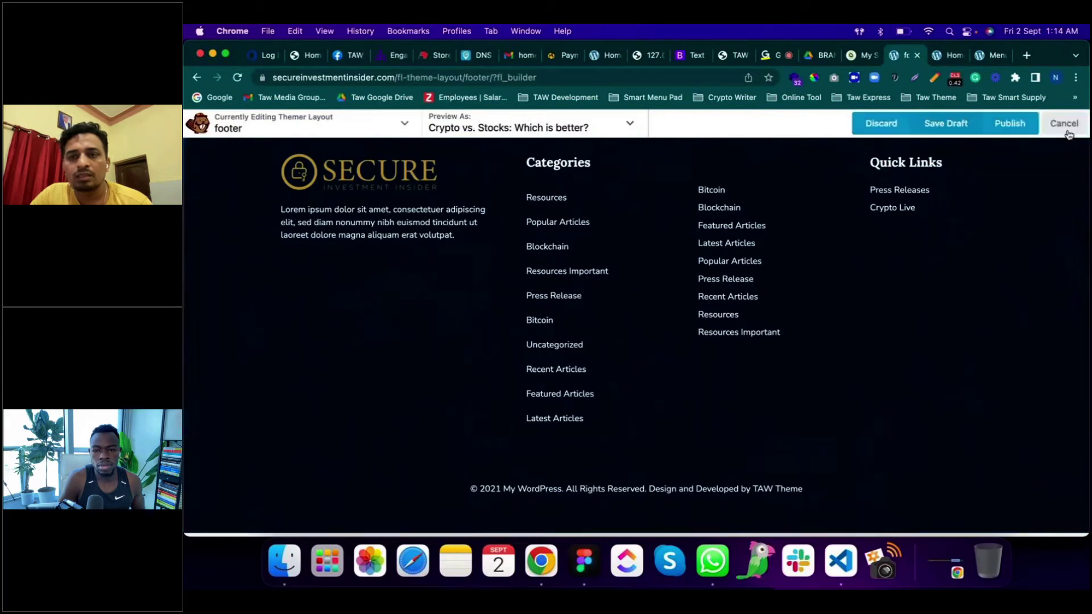
left_click(1009, 124)
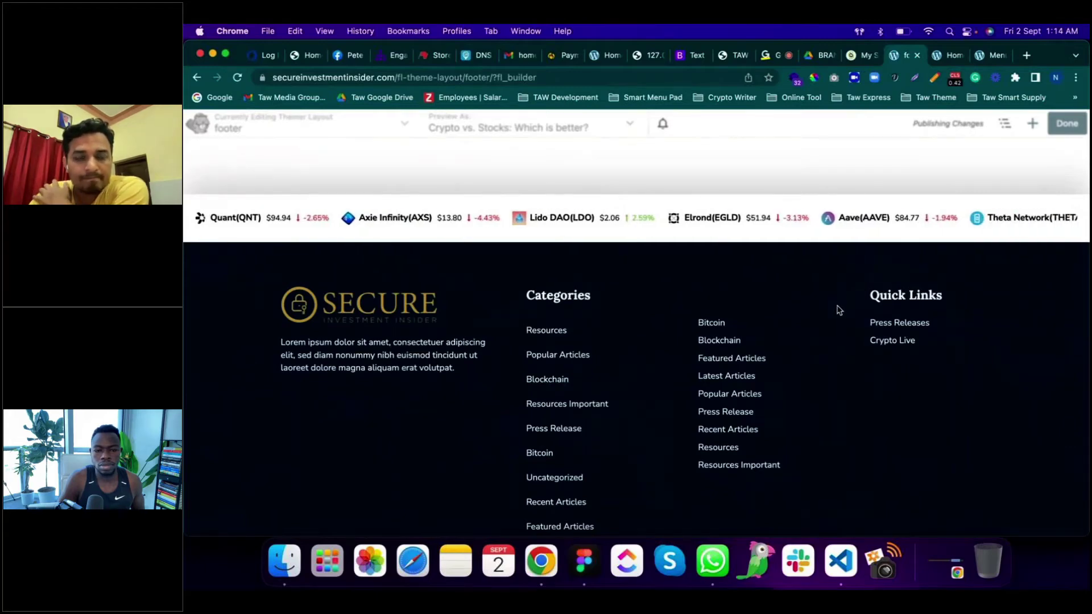
left_click(1003, 59)
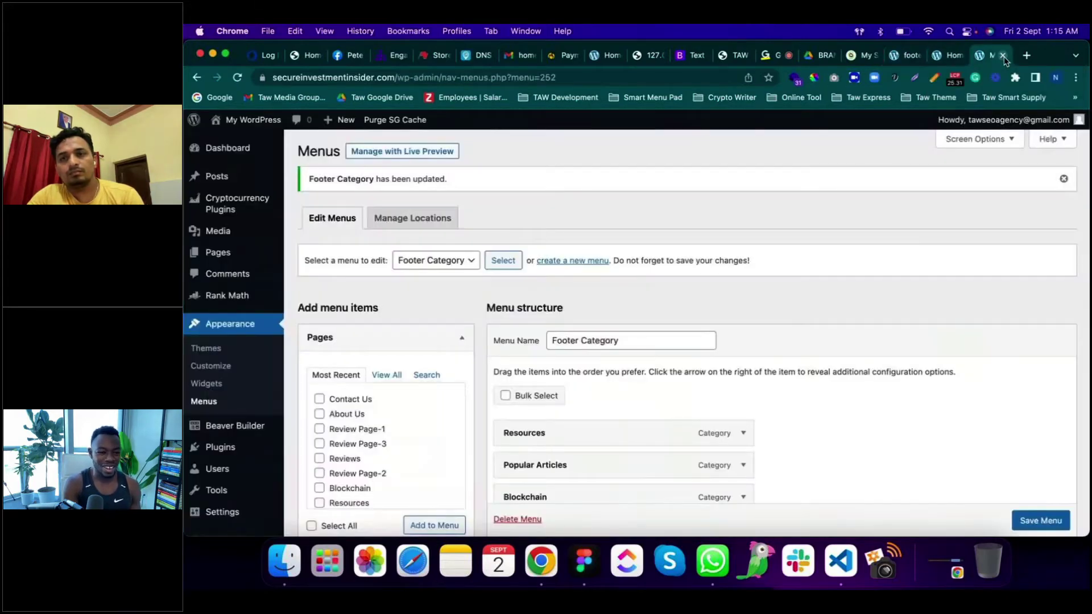
left_click(1003, 56)
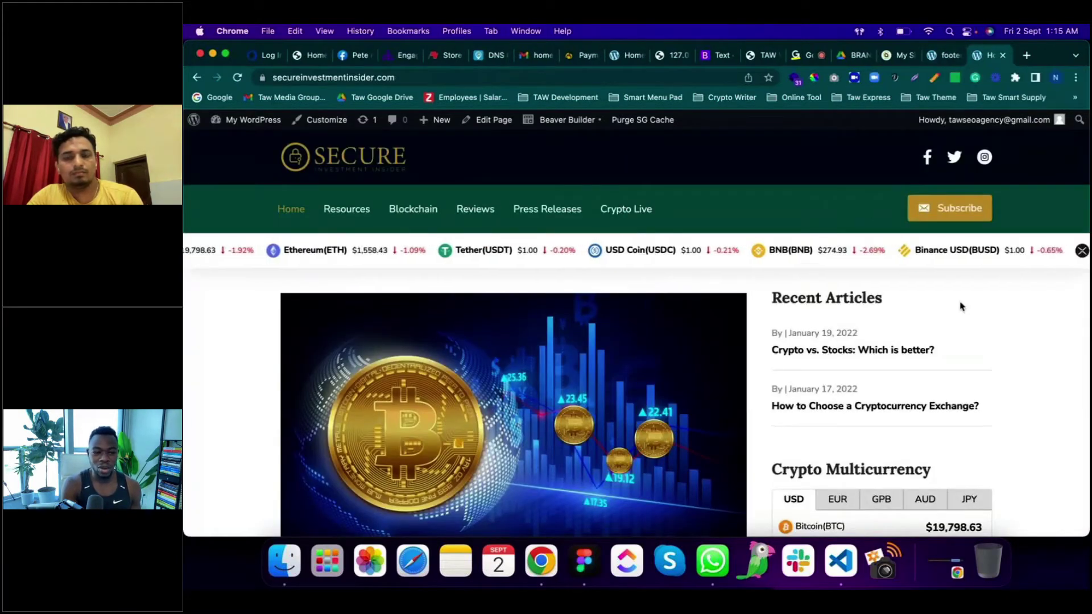
Step: Compare the home page's footer with the published footer layout, reload the home page and review it up to the header
scroll(961, 308, "down", 15)
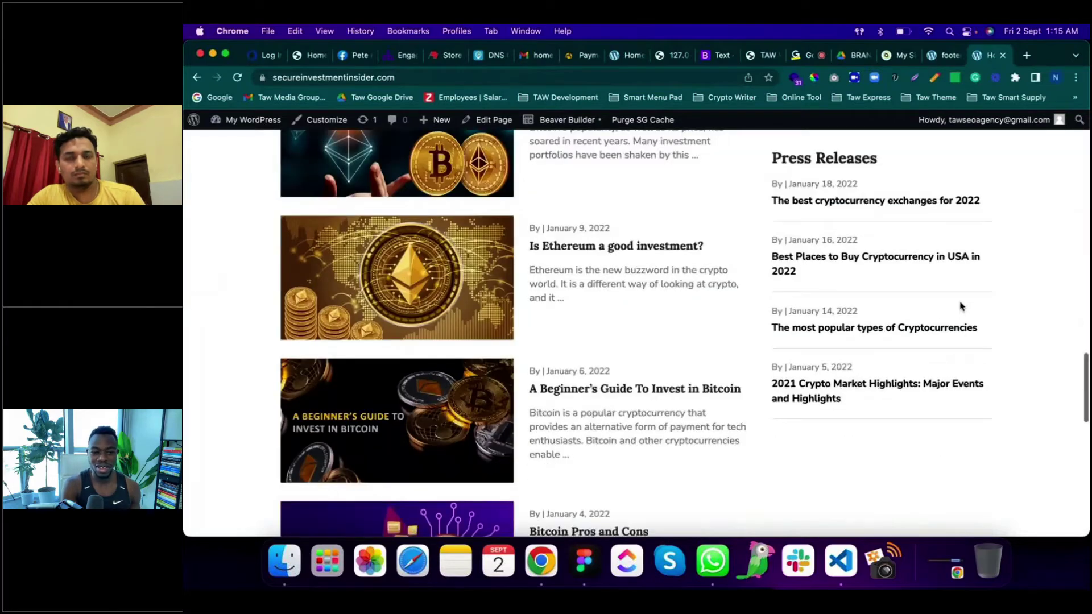
scroll(961, 307, "down", 5)
scroll(960, 305, "up", 7)
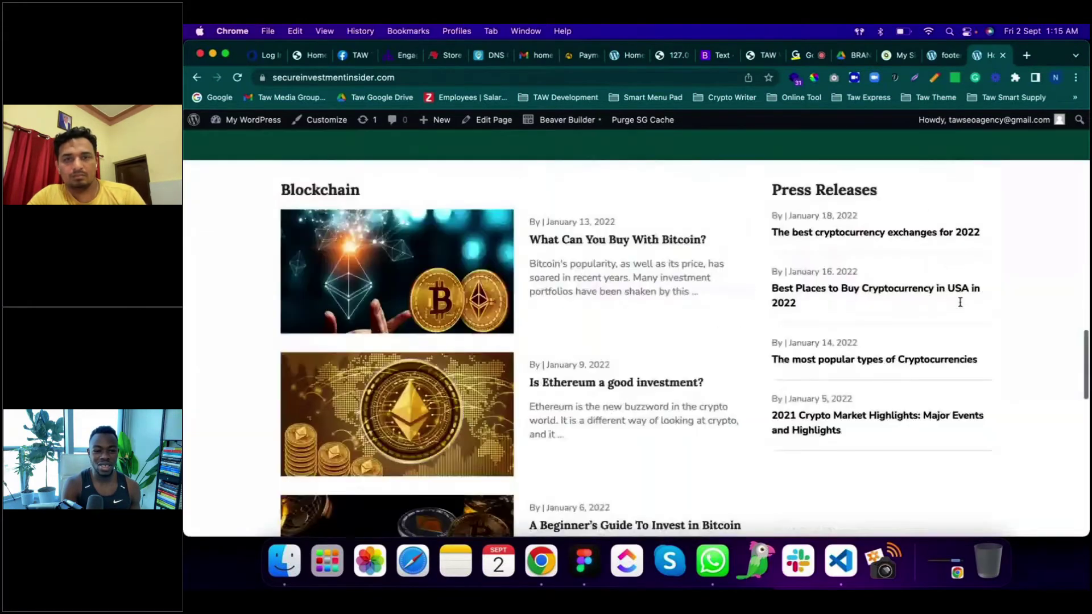
key("ctrl+shift+Tab")
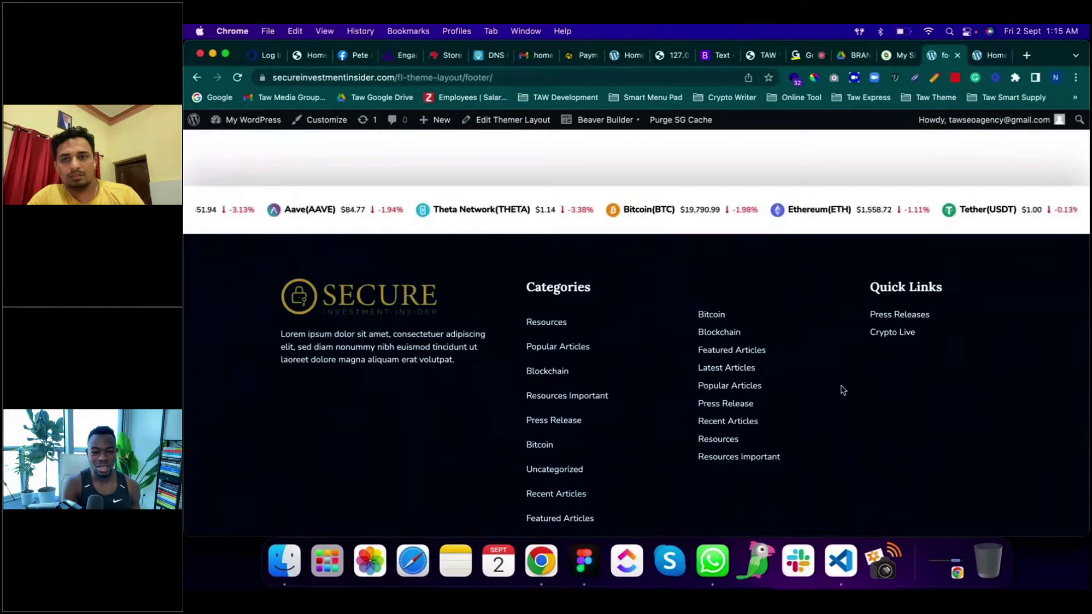
scroll(875, 271, "down", 5)
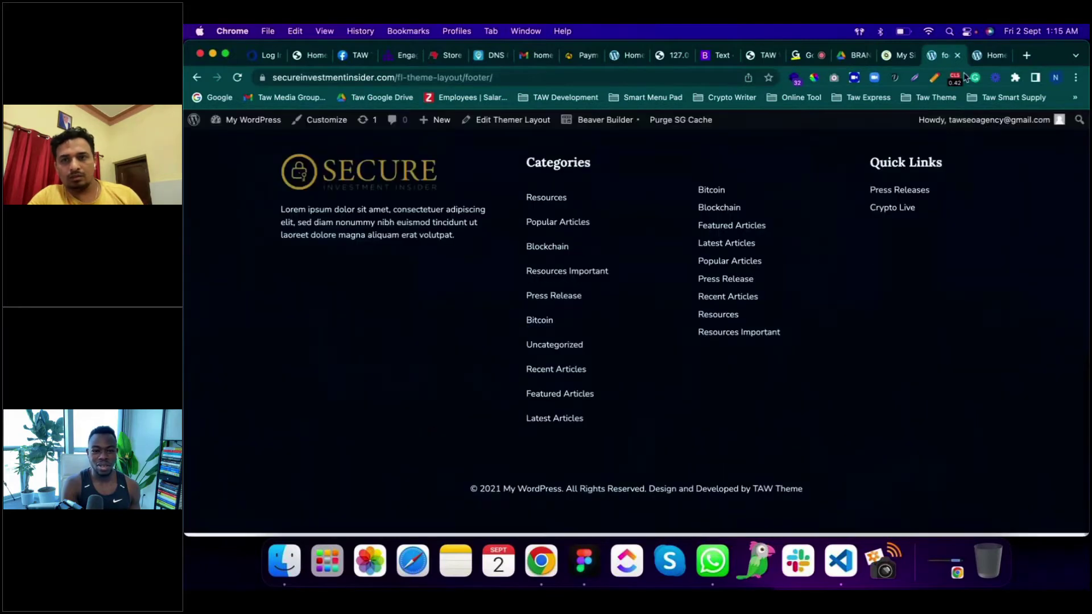
left_click(989, 55)
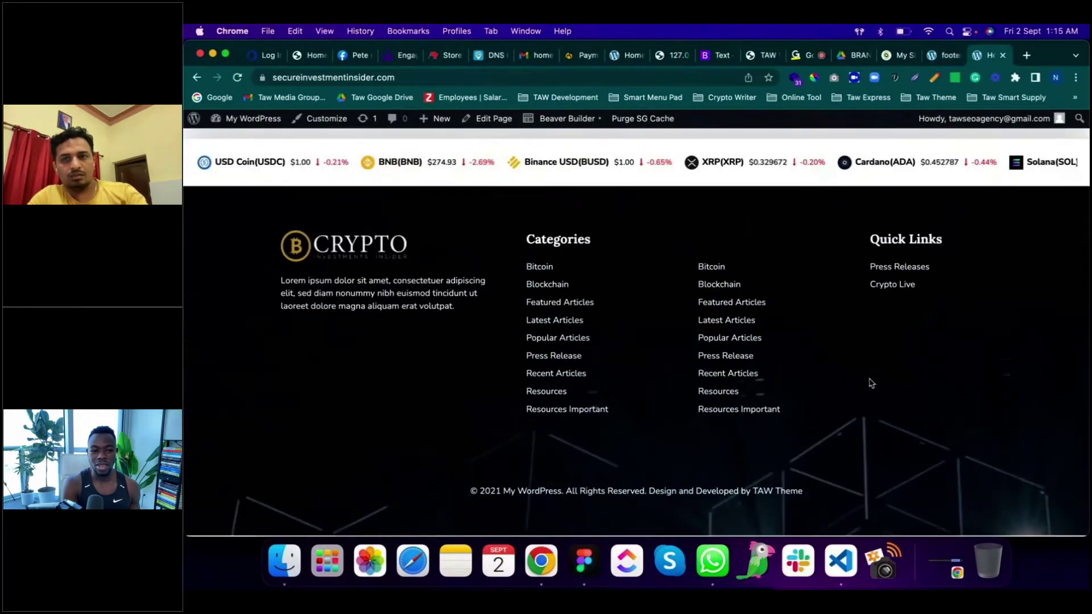
key("super+r")
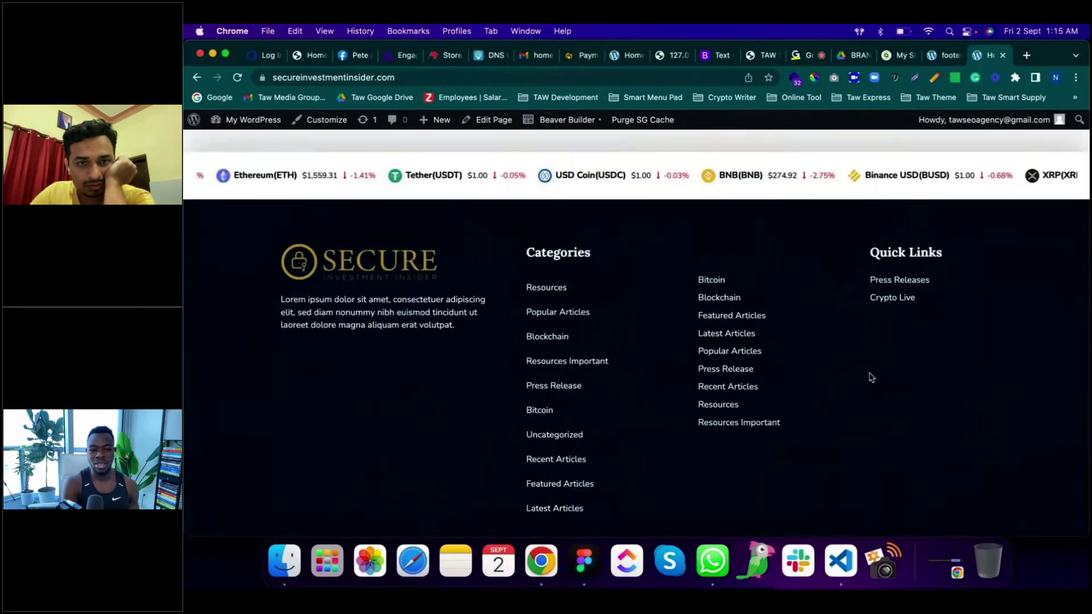
scroll(870, 377, "up", 10)
scroll(870, 377, "up", 15)
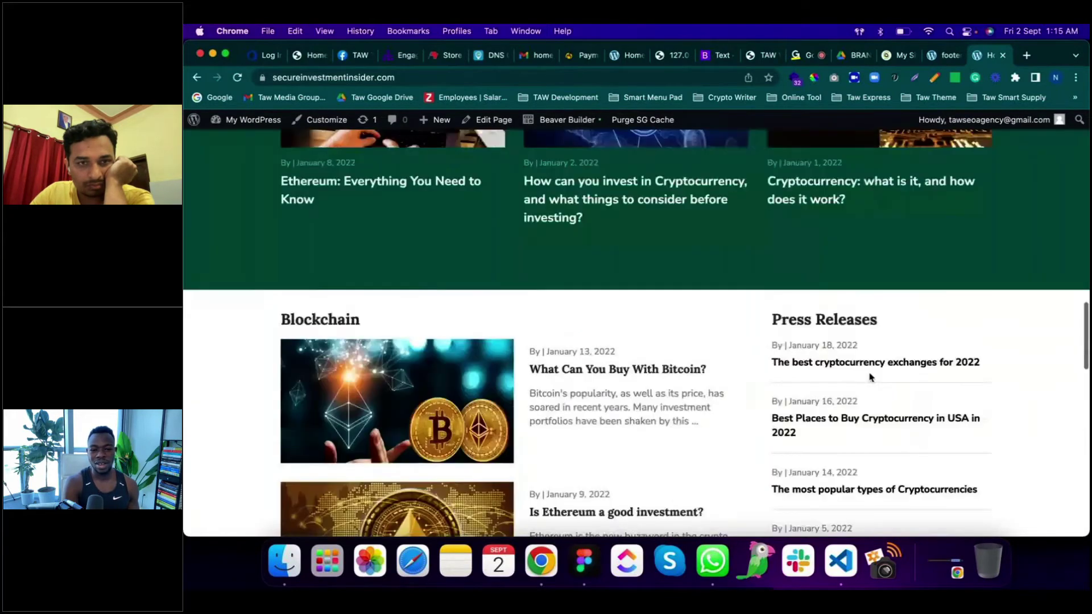
scroll(870, 377, "up", 15)
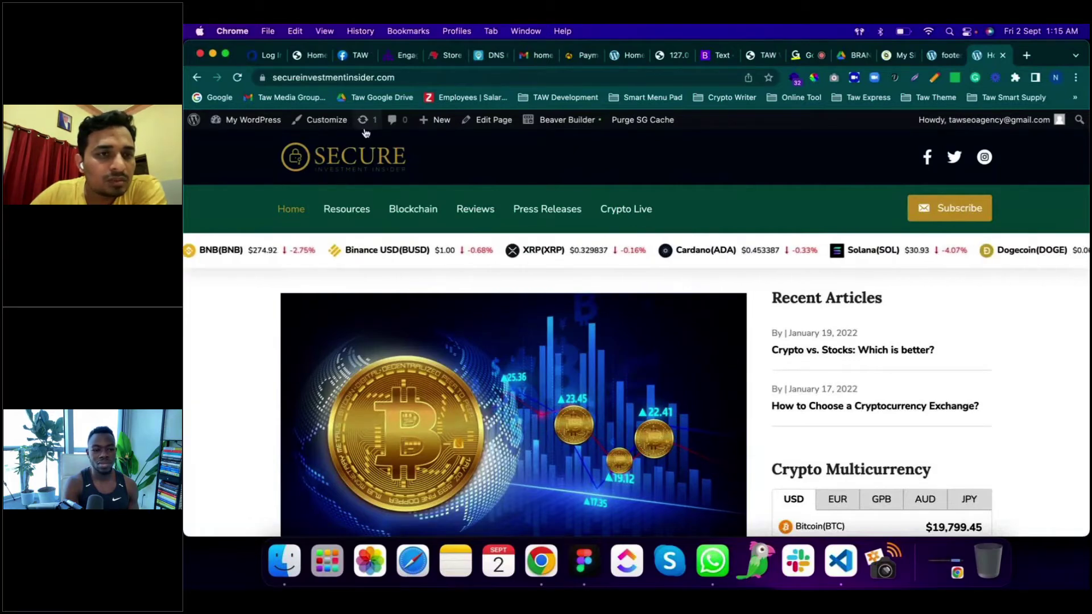
Step: Open the theme Customizer from the home page and load the site's dashboard in the footer layout's browser tab
left_click(324, 119)
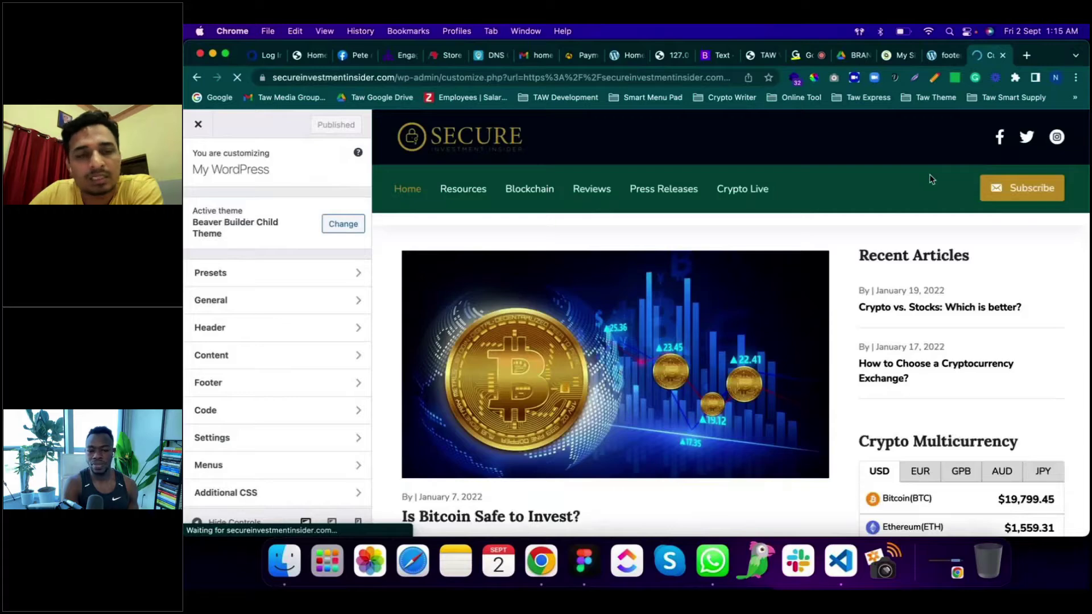
left_click(941, 55)
left_click(250, 119)
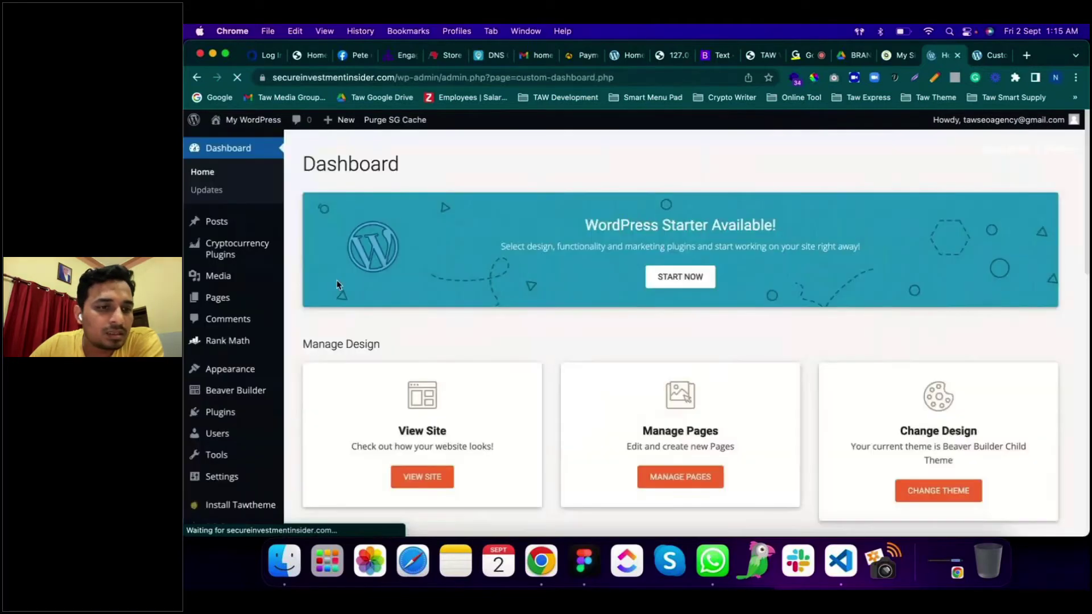
mouse_move(239, 371)
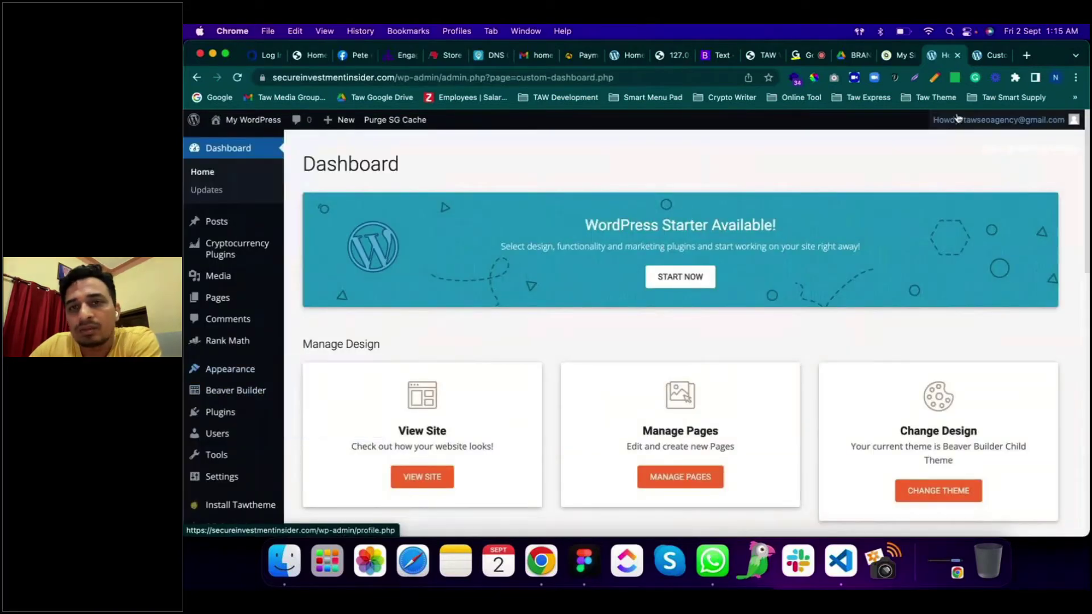
left_click(994, 55)
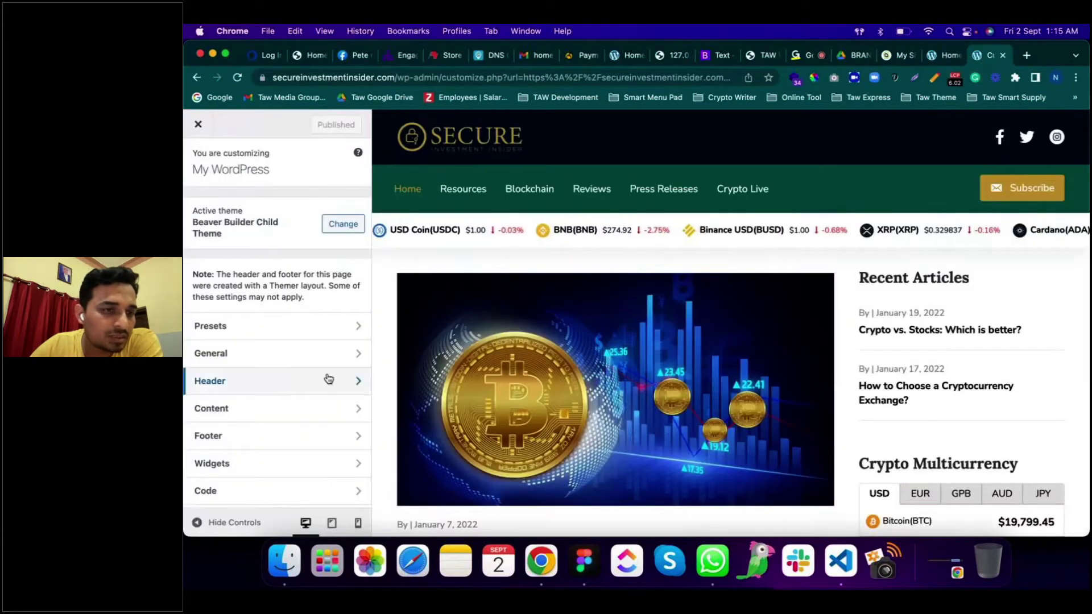
Step: Set the H1 font family to Roboto in the Customizer's general heading settings
scroll(259, 428, "down", 3)
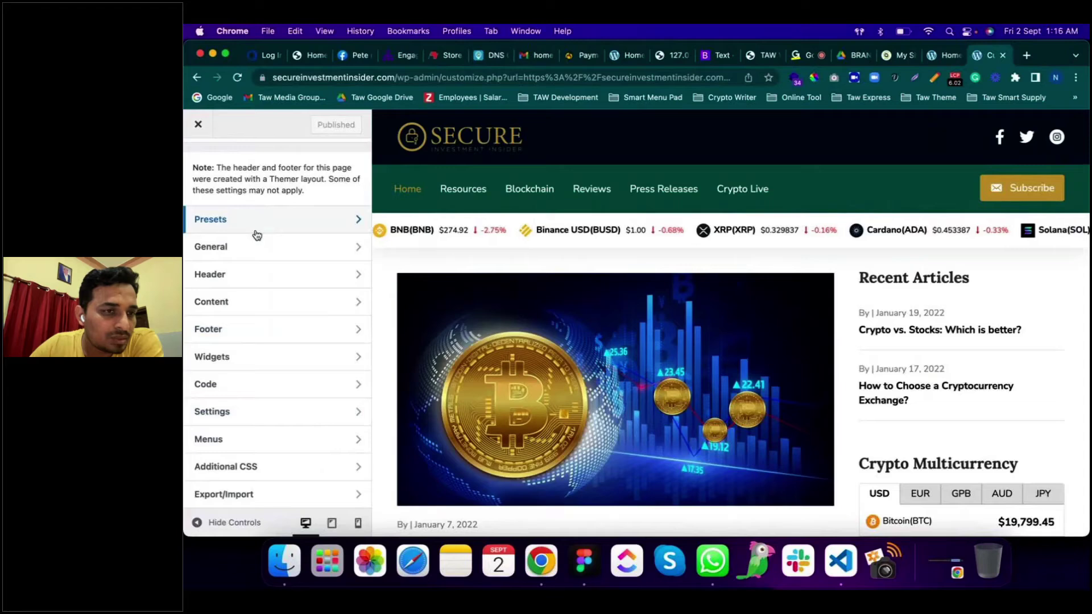
left_click(256, 253)
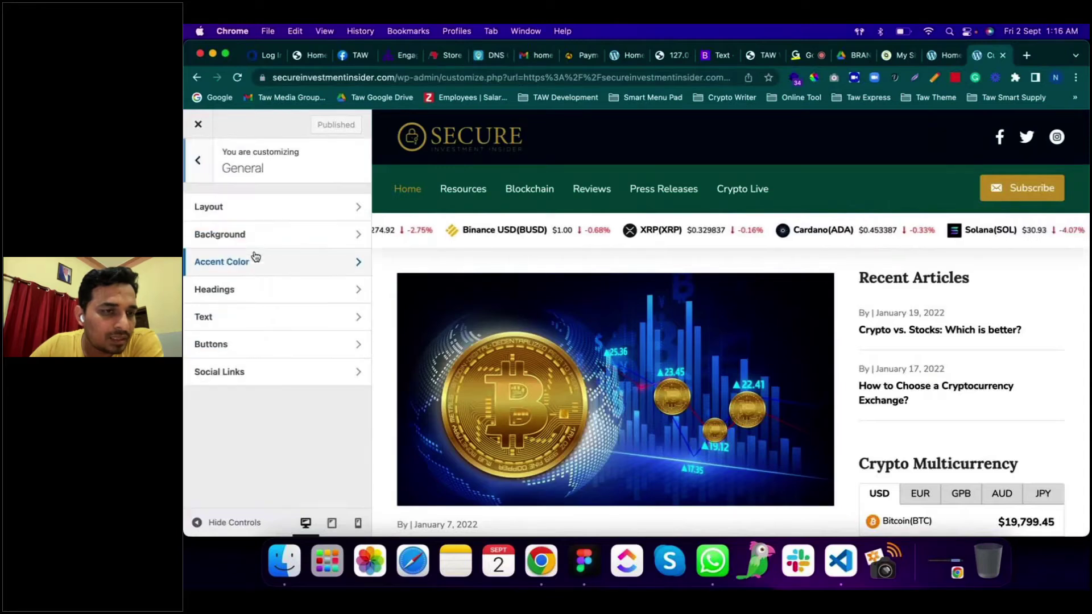
left_click(253, 294)
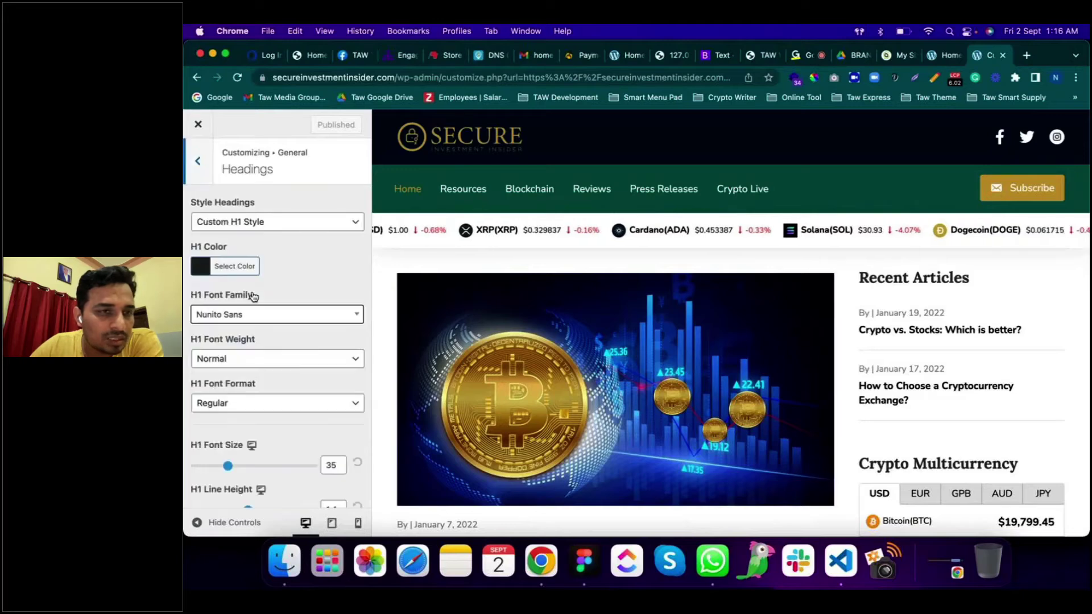
scroll(307, 290, "down", 3)
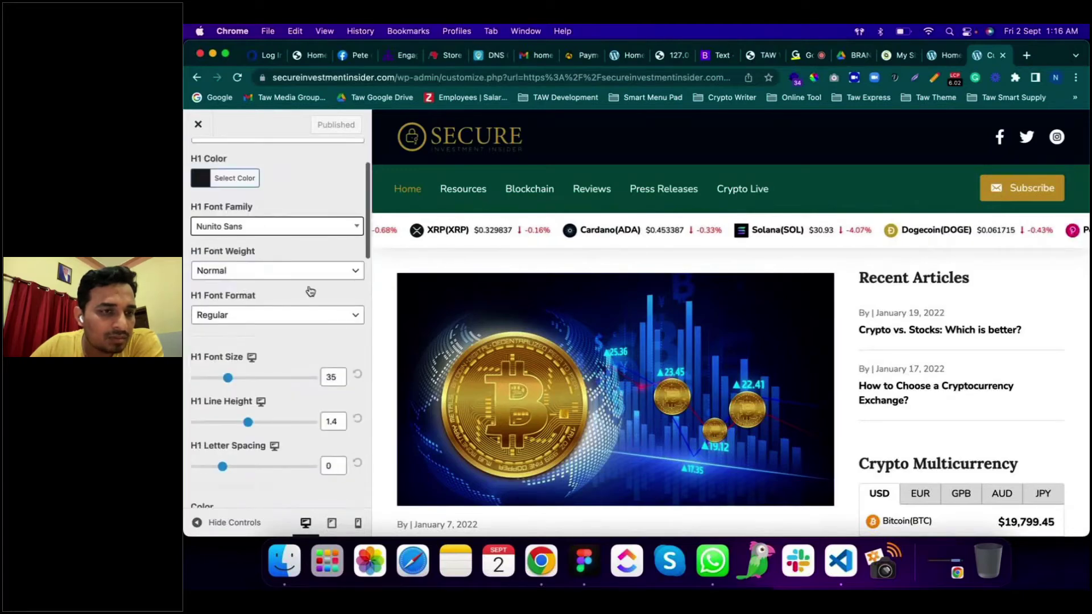
left_click(285, 227)
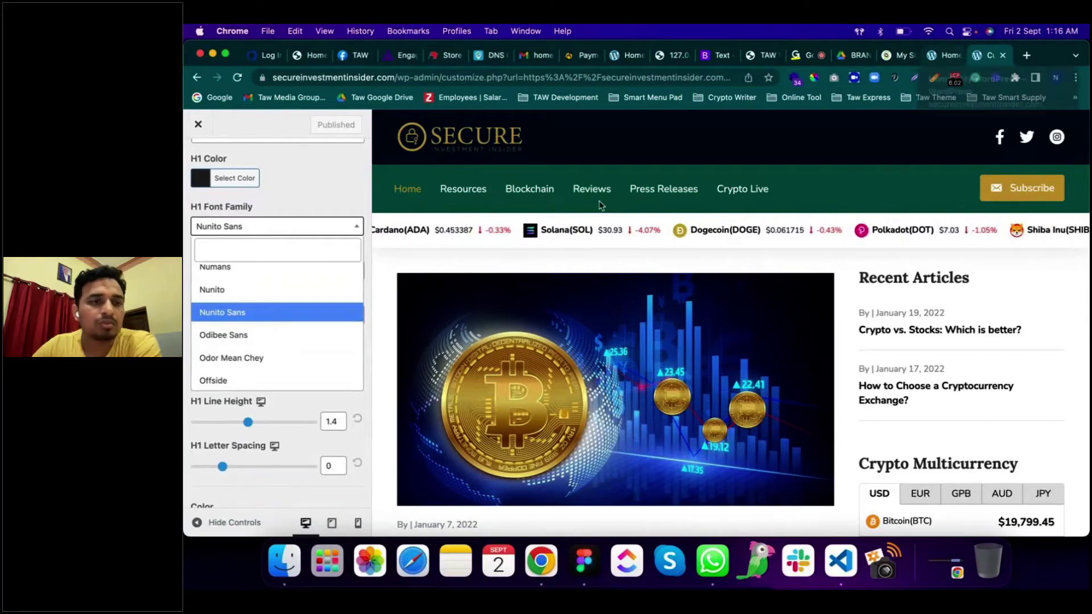
left_click(197, 250)
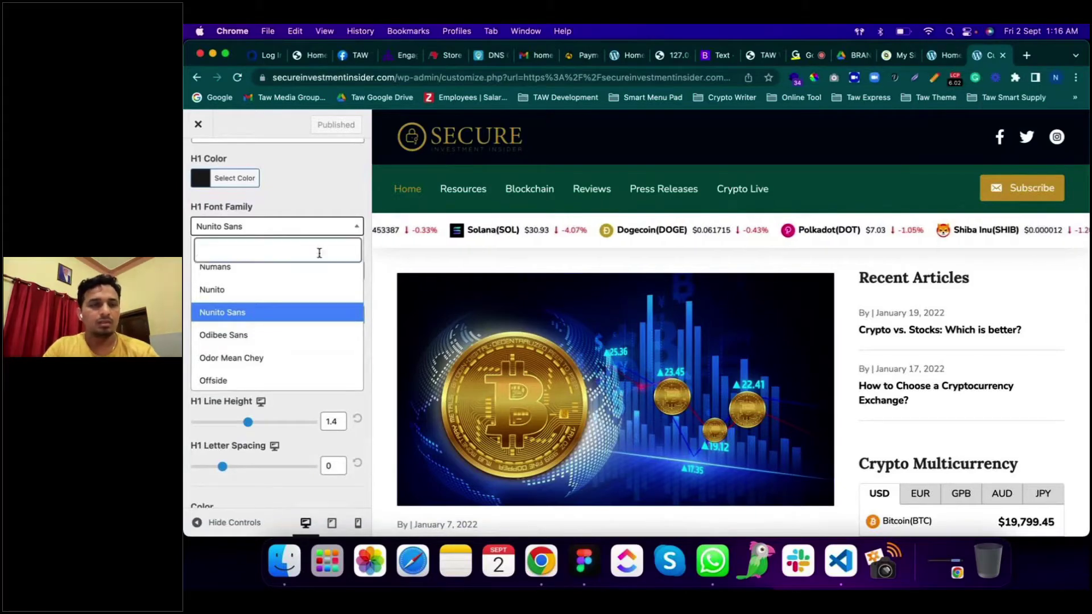
type("robo")
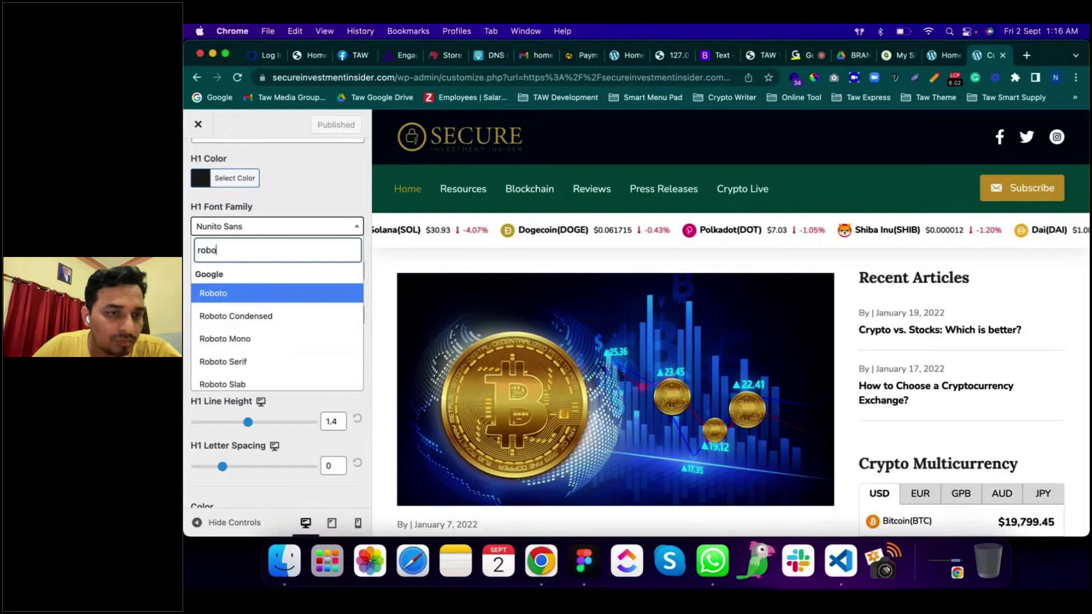
left_click(307, 294)
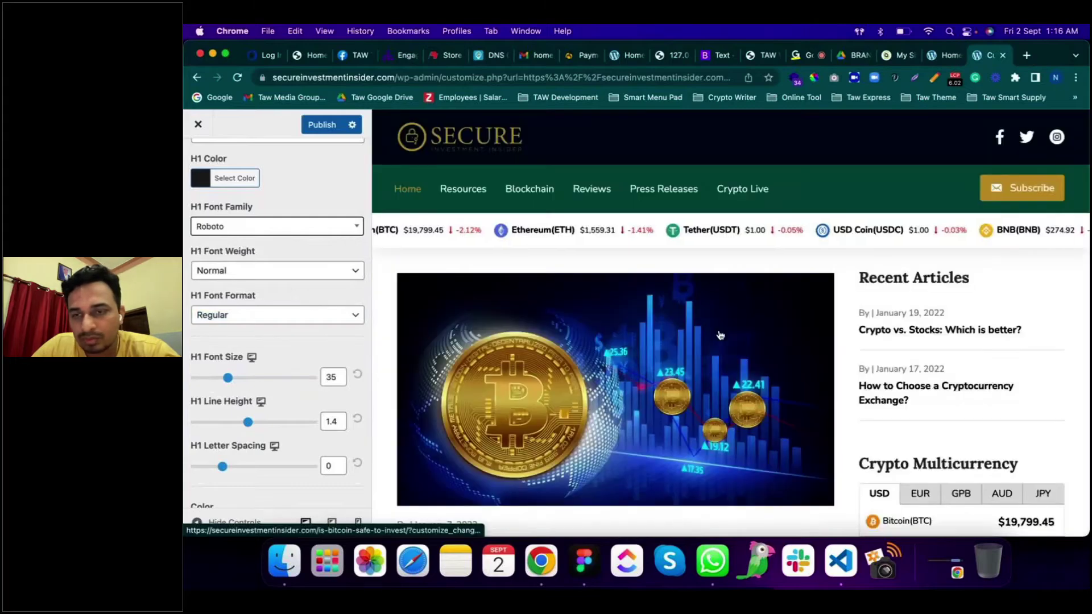
Step: Set the font family of the headings below H1 to Roboto in the general heading settings
scroll(858, 412, "down", 5)
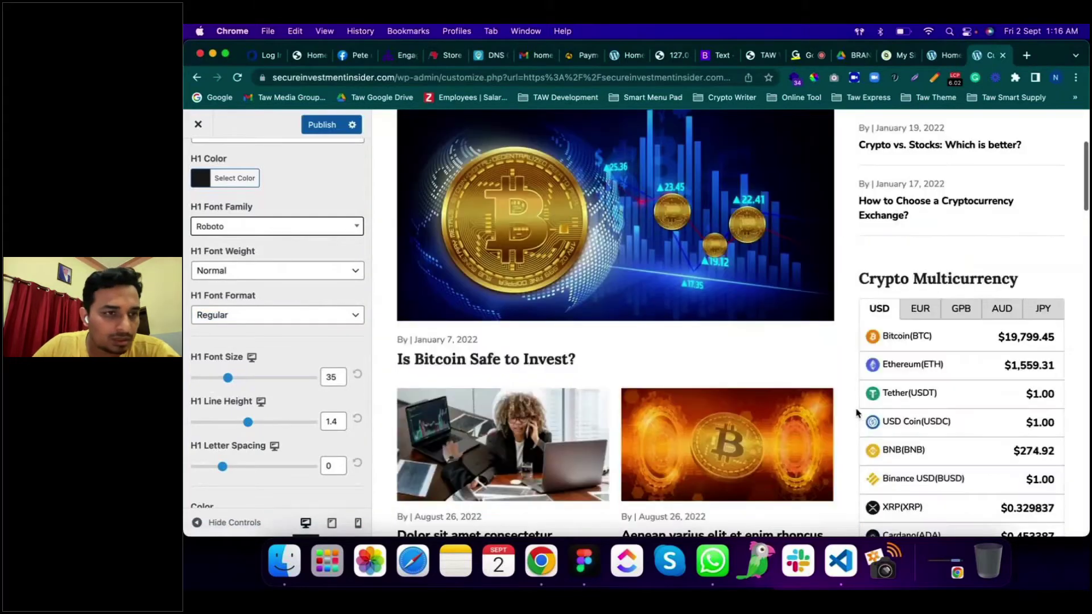
scroll(858, 413, "up", 2)
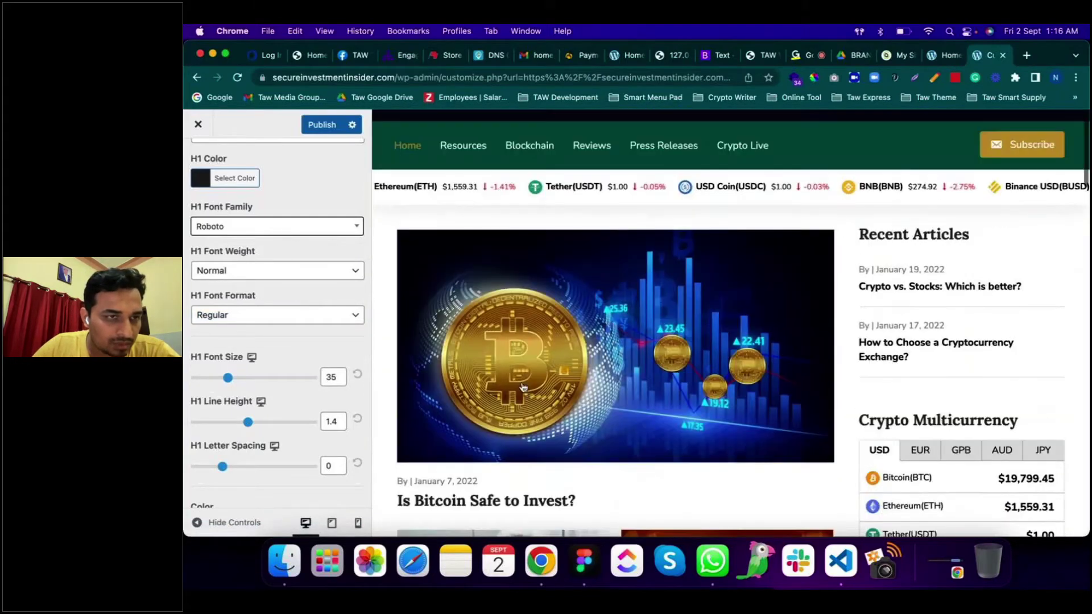
scroll(311, 349, "down", 1)
scroll(312, 349, "down", 5)
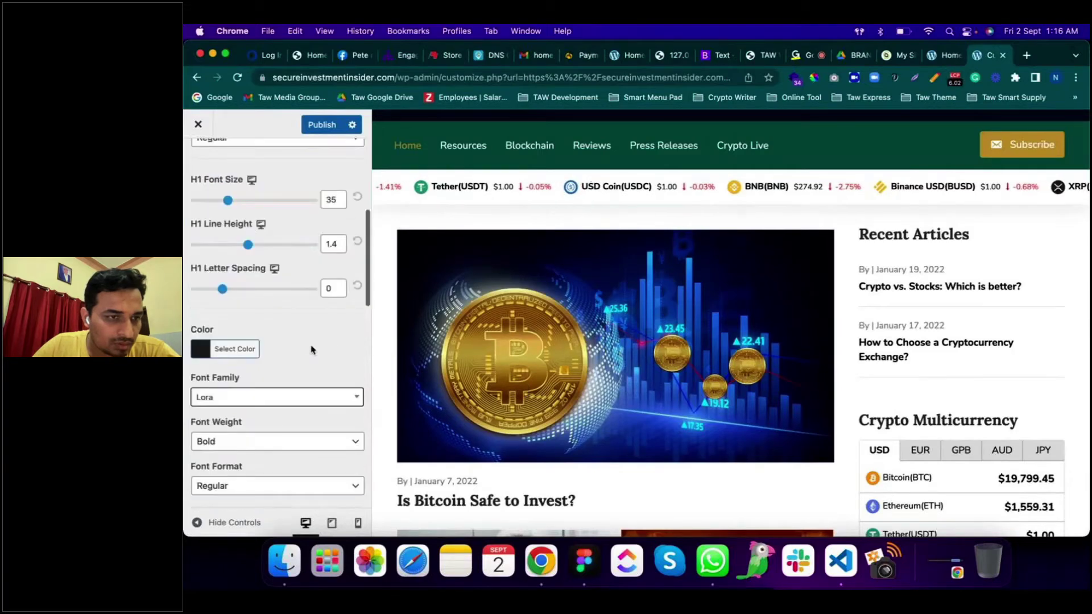
left_click(280, 323)
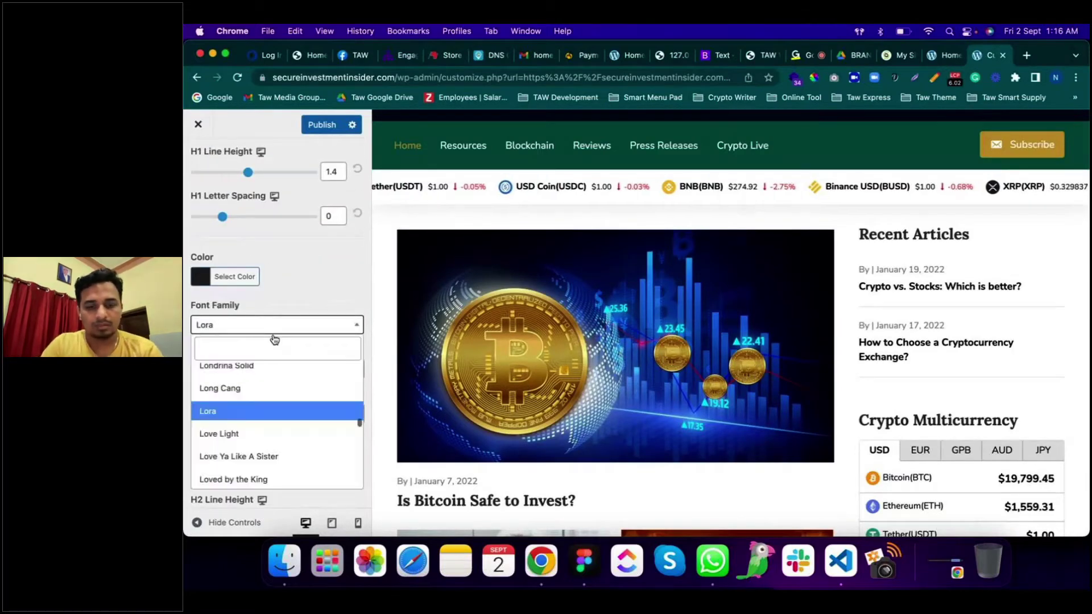
type("rbot")
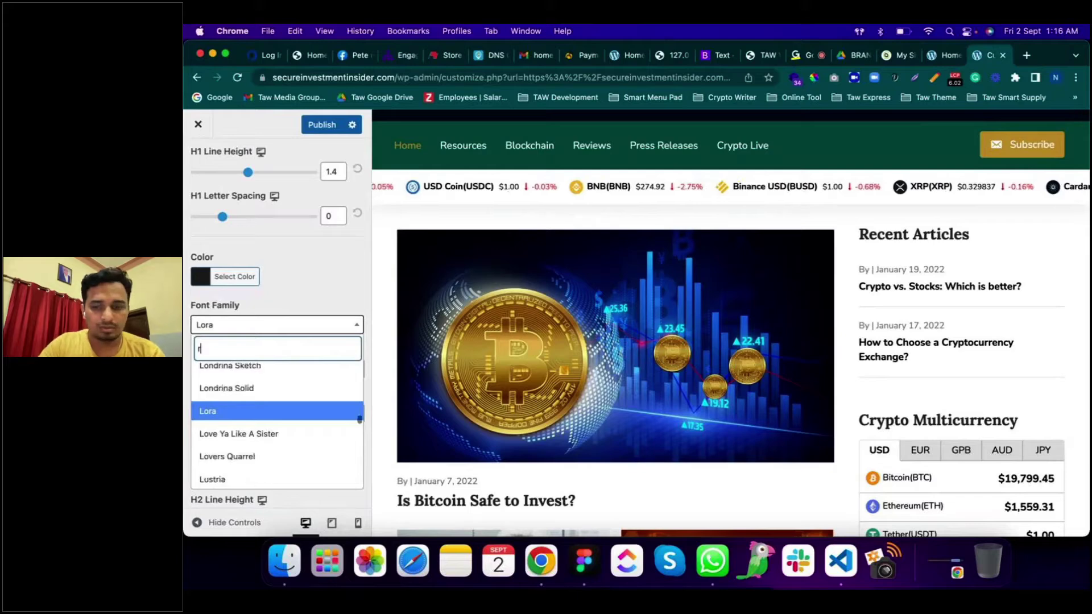
key("BackSpace")
key("BackSpace")
key("BackSpace")
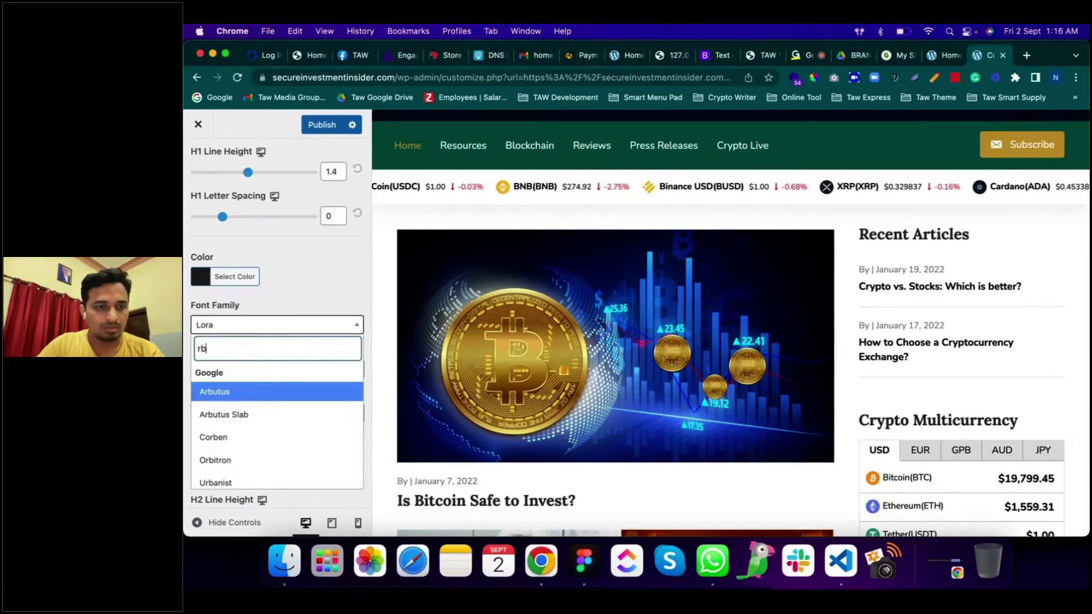
type("obo")
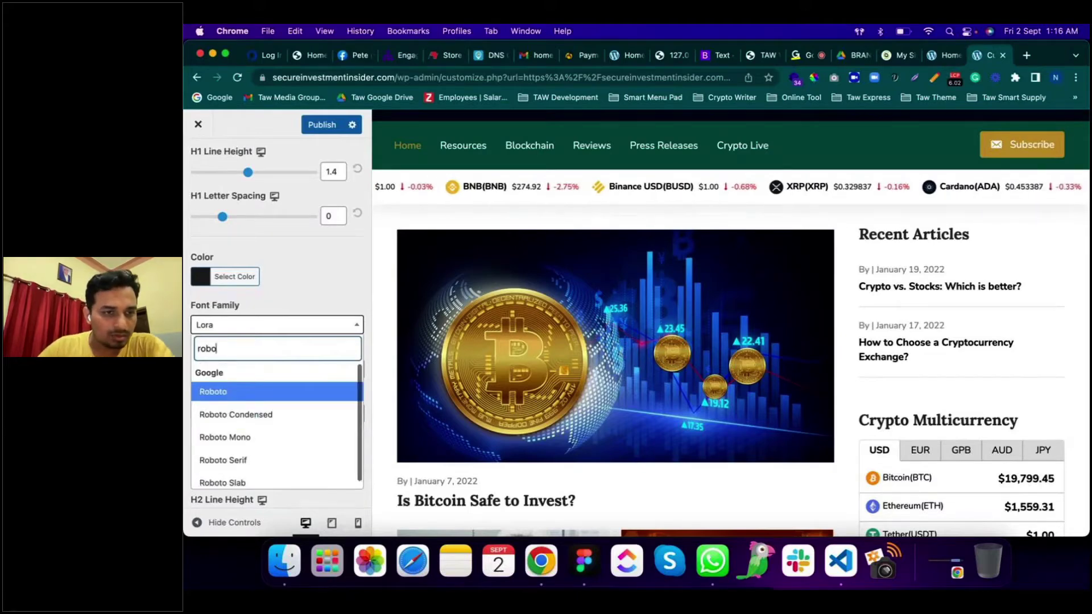
left_click(246, 391)
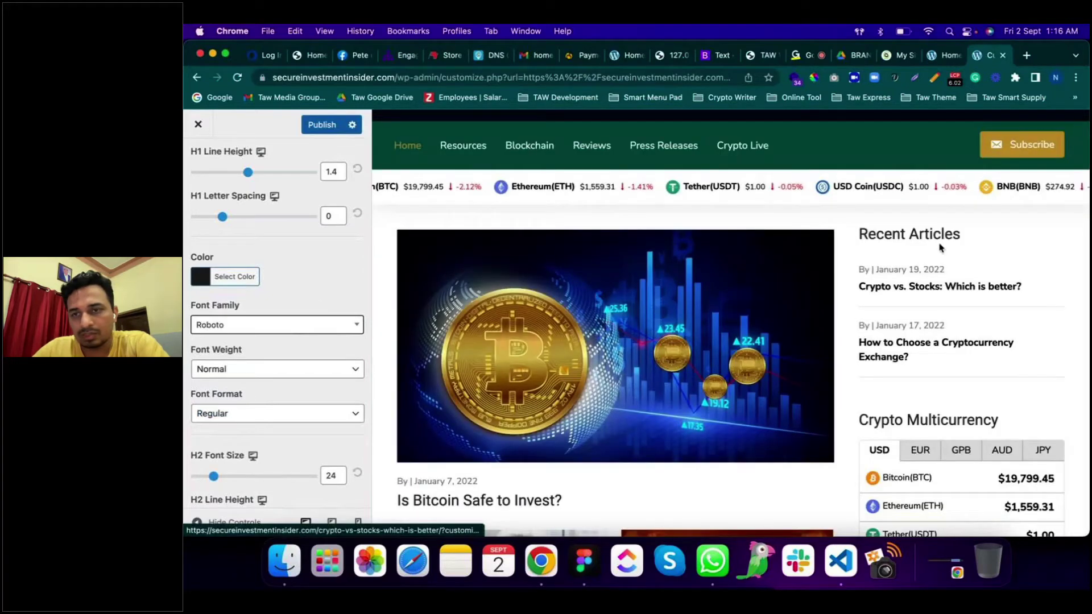
Step: Check the Recent Articles heading in the preview and set the font weight of the headings below H1 to Bold
left_click_drag(859, 234, 961, 234)
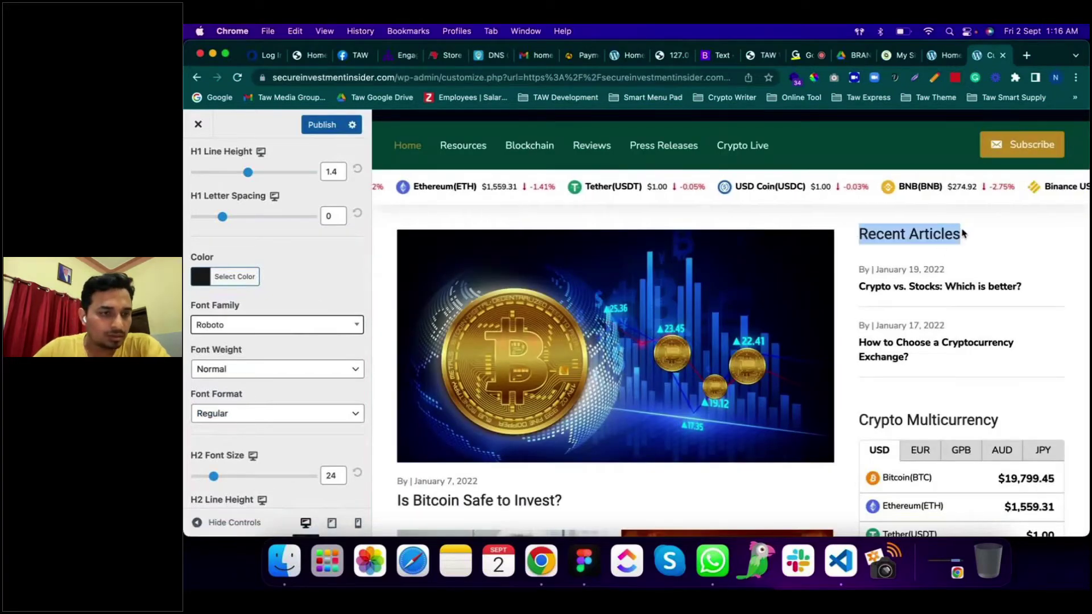
left_click(964, 234)
left_click(277, 379)
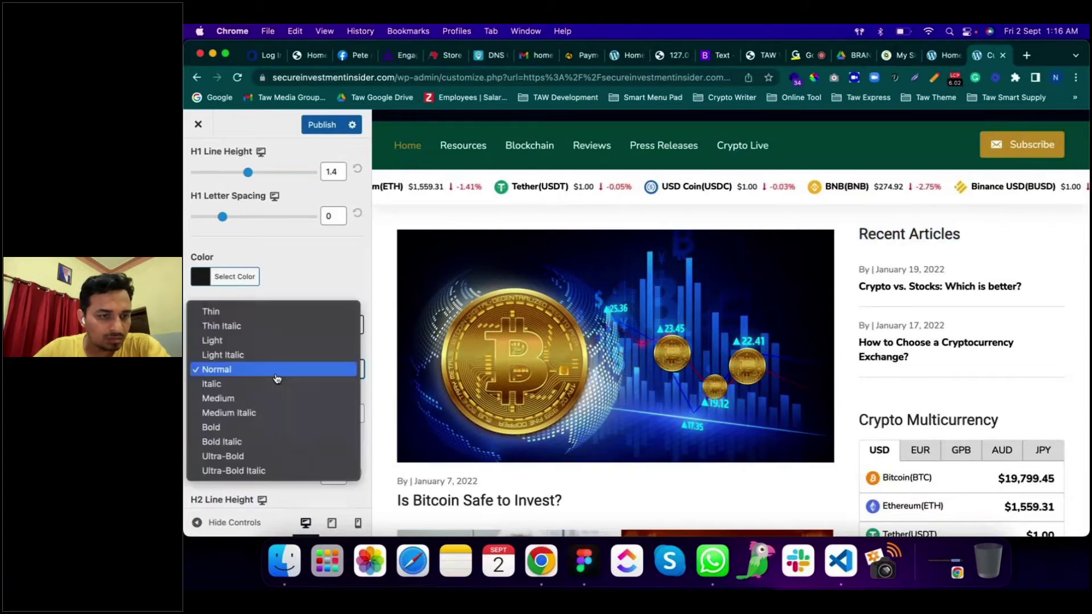
left_click(270, 435)
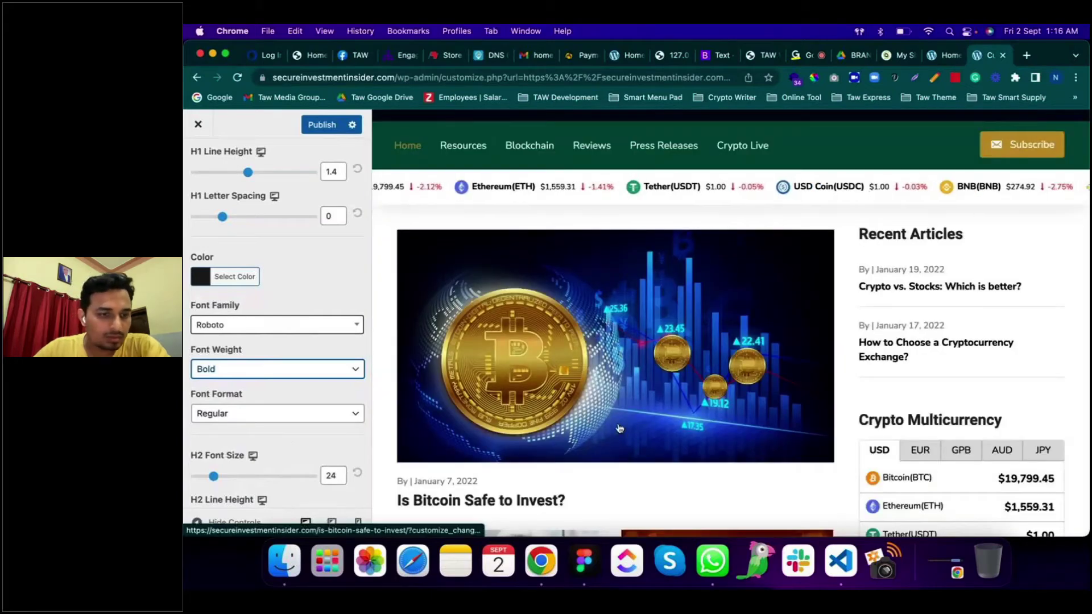
Step: Review the H1 to H6 style, font size, line height and letter spacing options in the heading settings
scroll(512, 341, "down", 5)
scroll(287, 418, "down", 5)
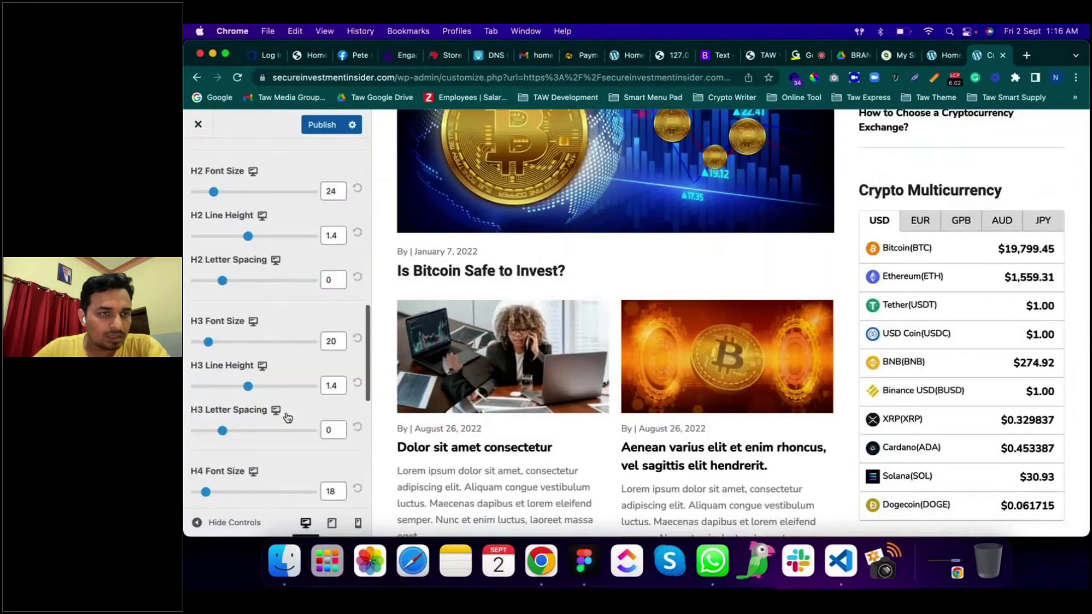
scroll(288, 418, "up", 3)
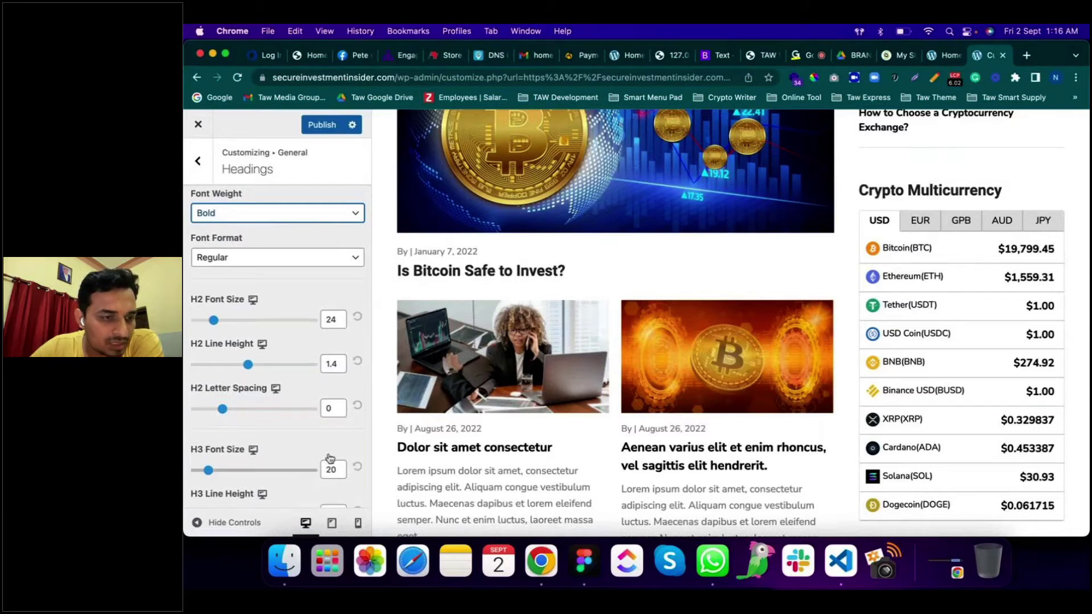
scroll(324, 432, "down", 2)
scroll(324, 432, "down", 6)
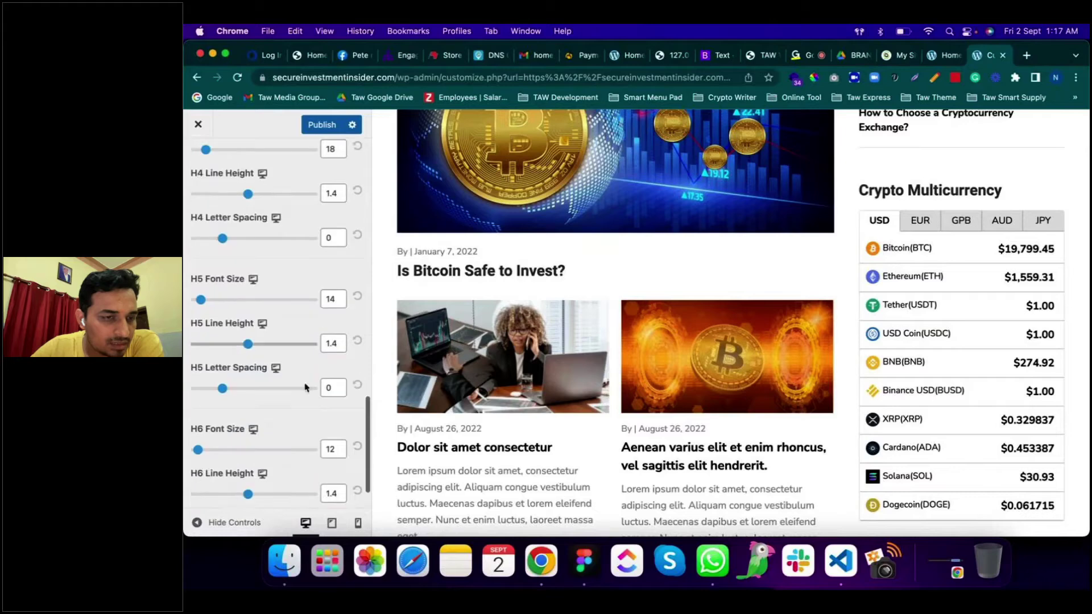
scroll(305, 391, "down", 2)
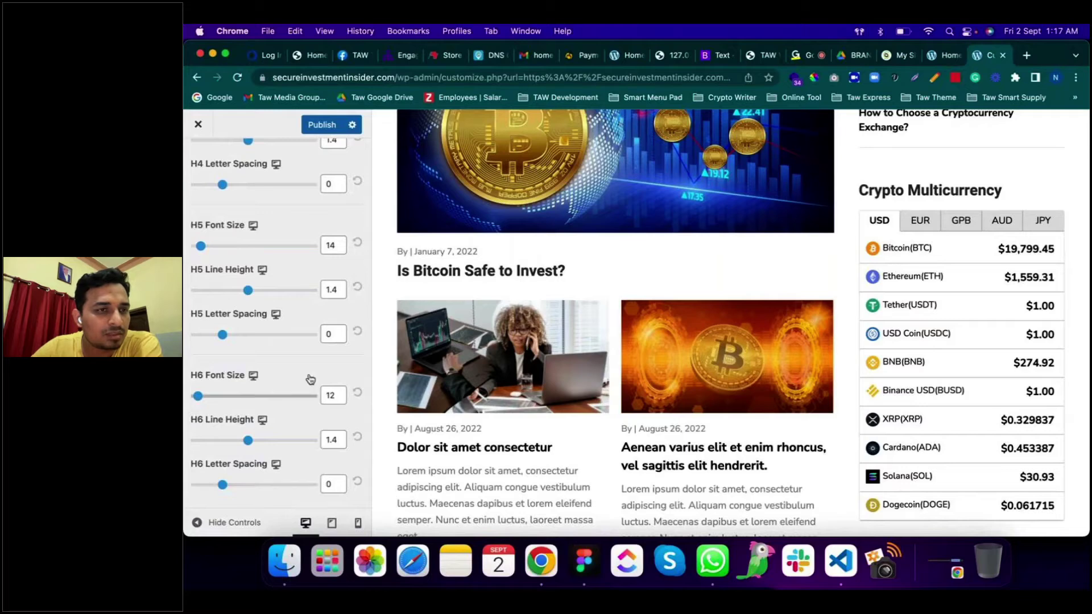
scroll(311, 378, "up", 15)
scroll(311, 378, "up", 1)
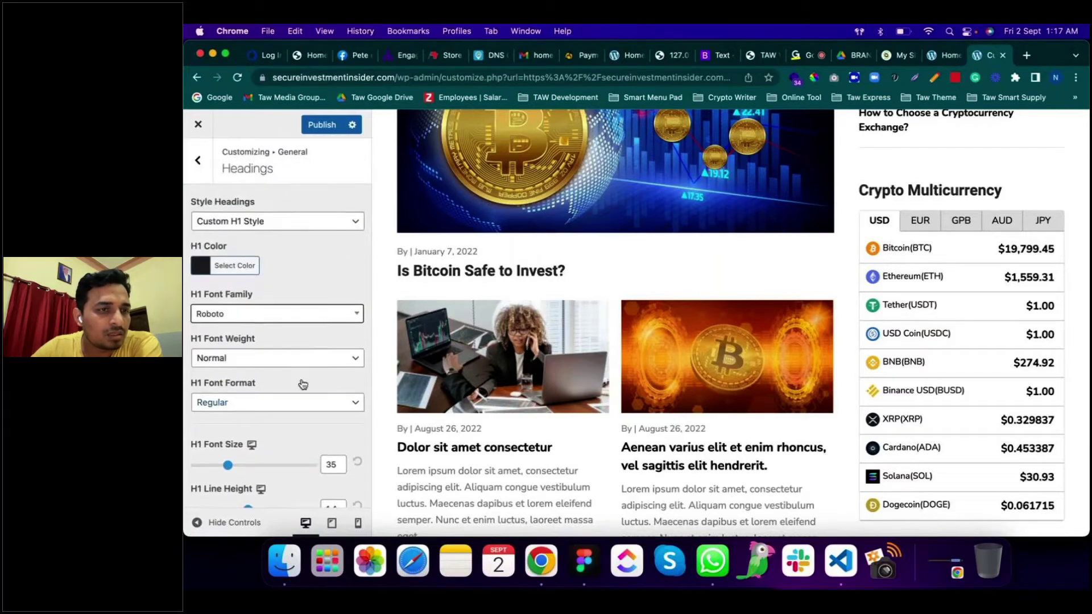
scroll(303, 384, "up", 1)
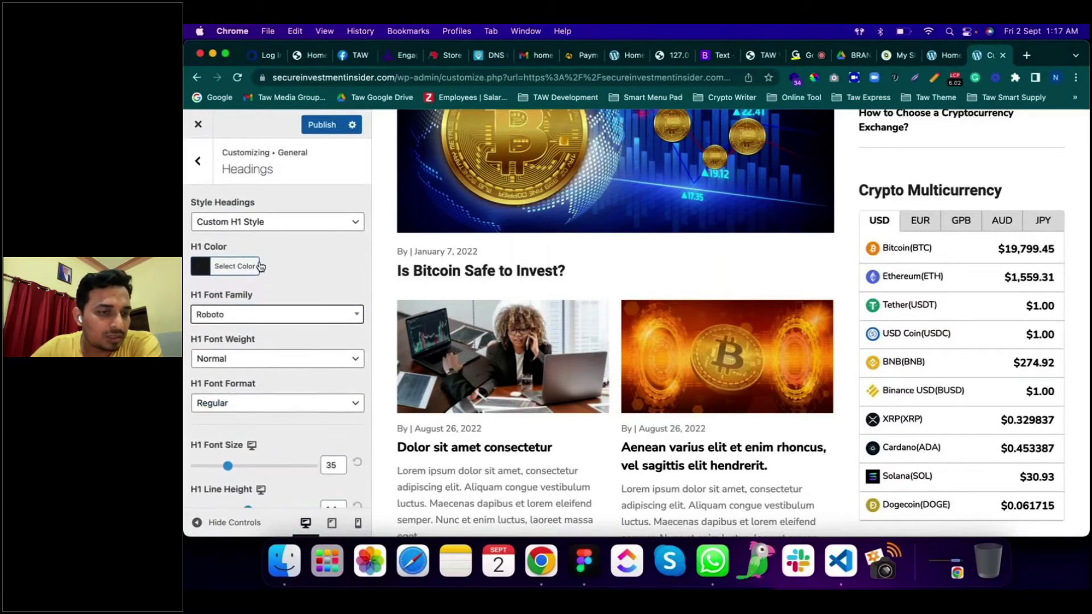
scroll(293, 432, "down", 5)
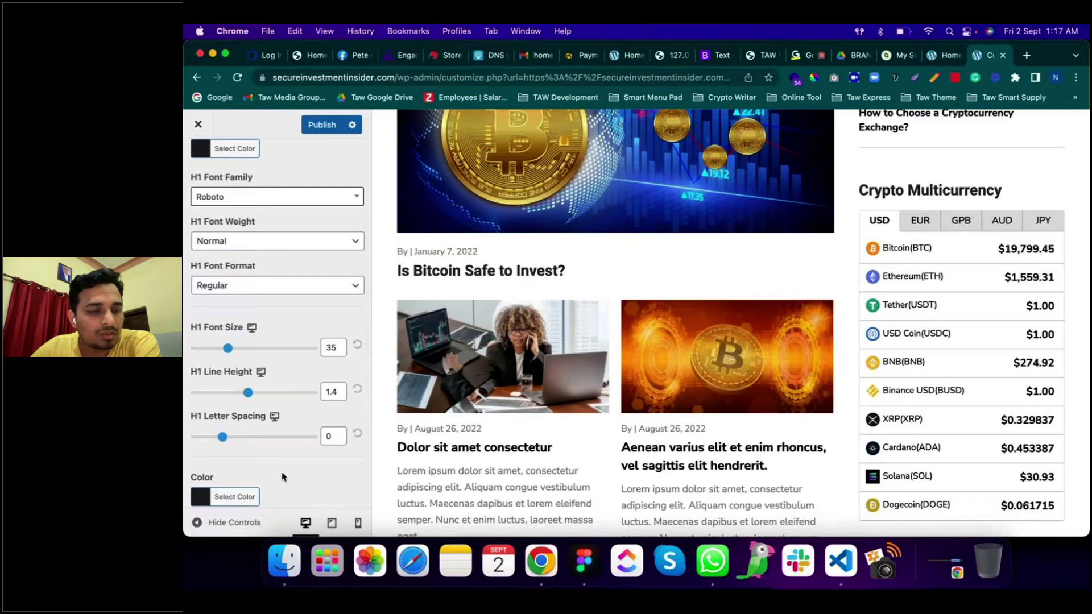
scroll(284, 472, "up", 3)
scroll(283, 477, "up", 2)
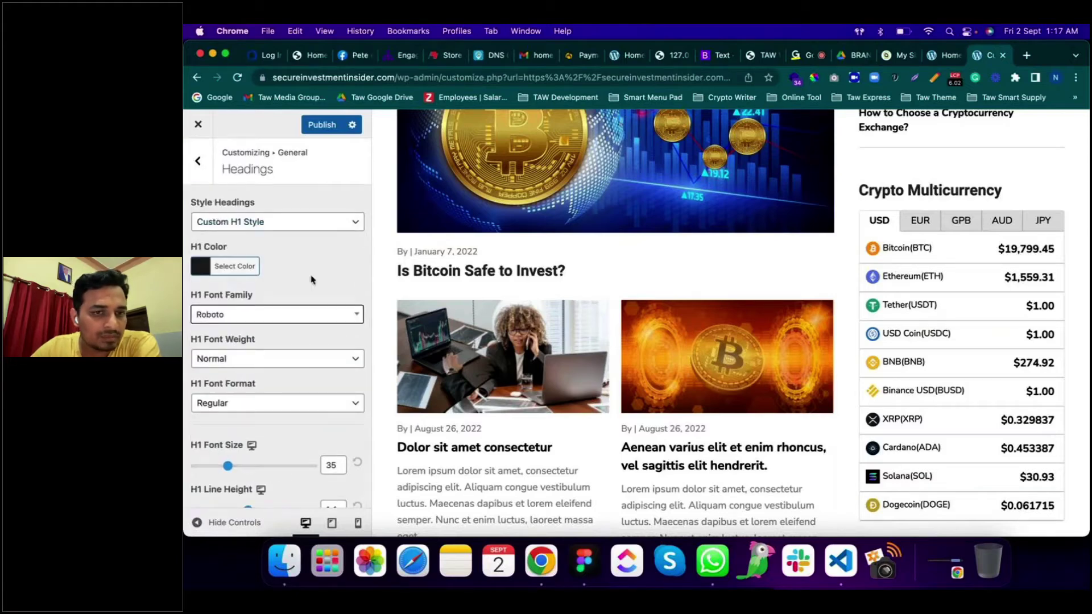
scroll(311, 280, "down", 6)
scroll(312, 280, "down", 10)
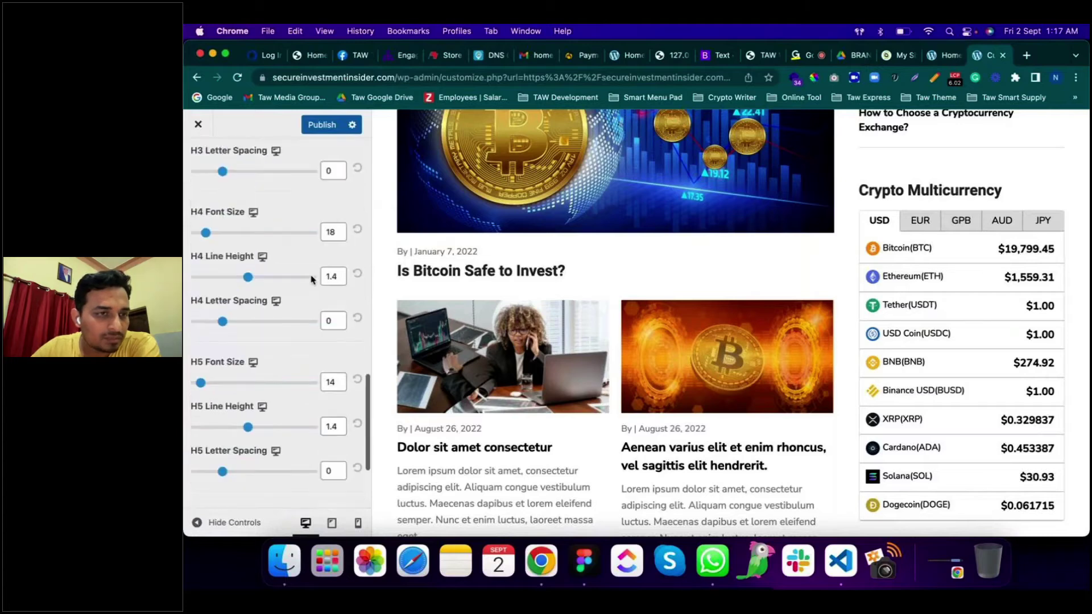
scroll(311, 280, "up", 15)
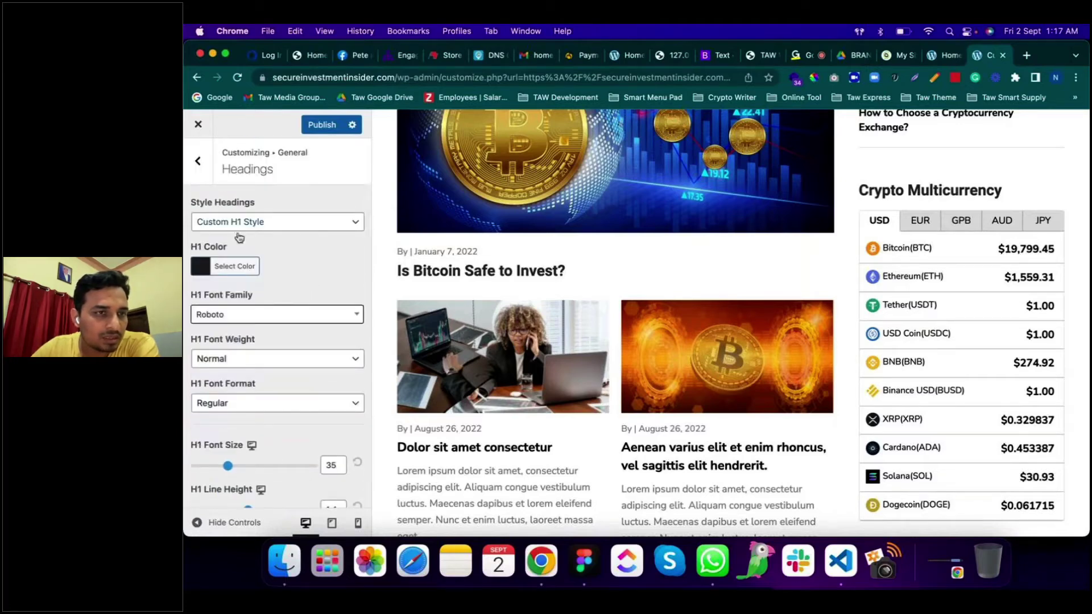
Step: Set the font family in the general Text settings to Roboto
left_click(207, 179)
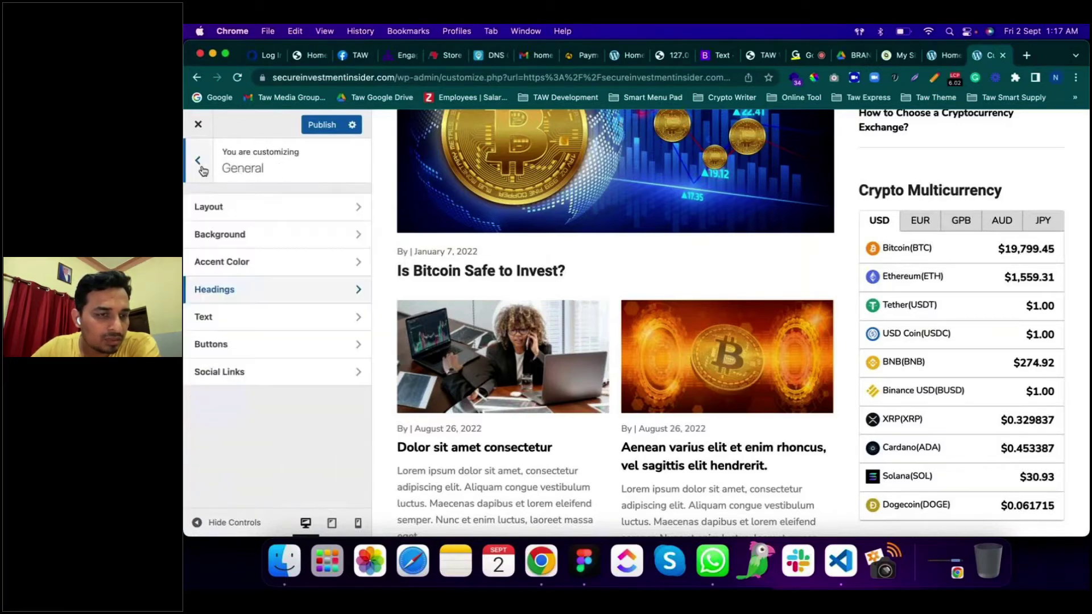
left_click(239, 326)
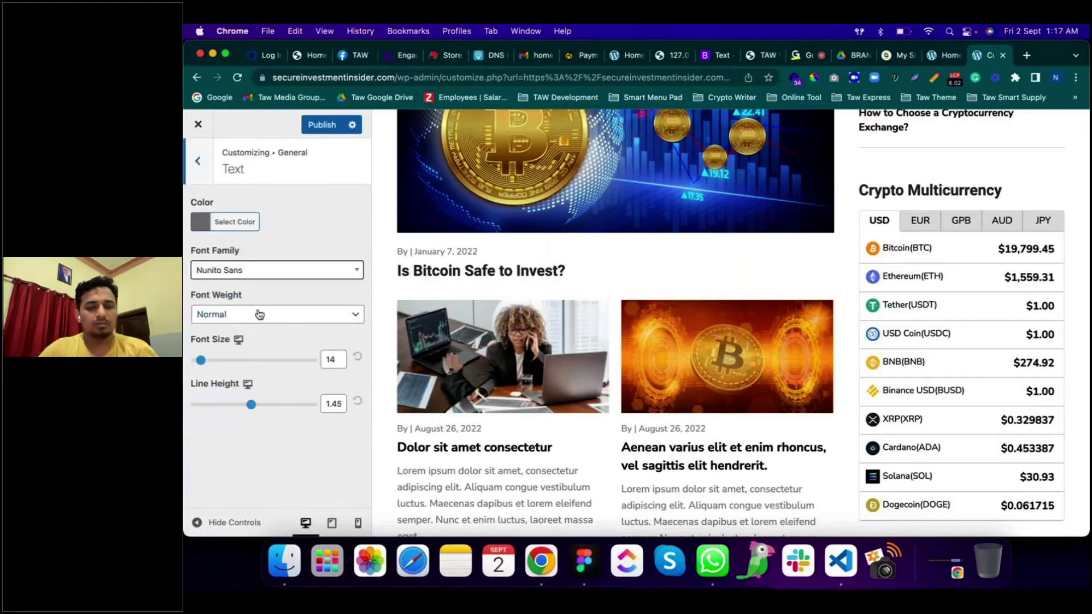
left_click(259, 273)
type("rob")
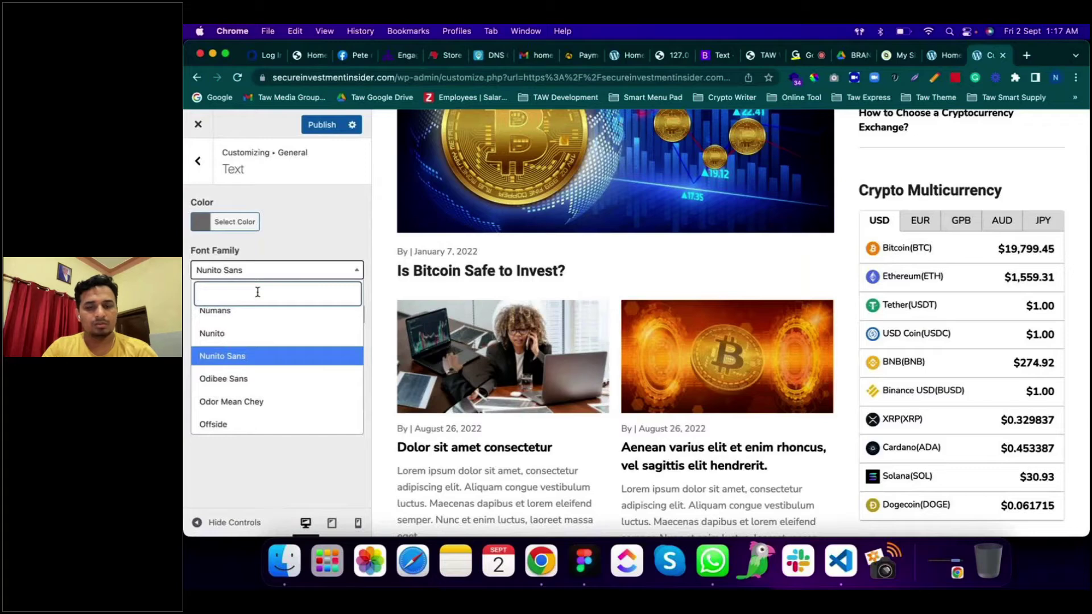
key("BackSpace")
key("BackSpace")
type("obo")
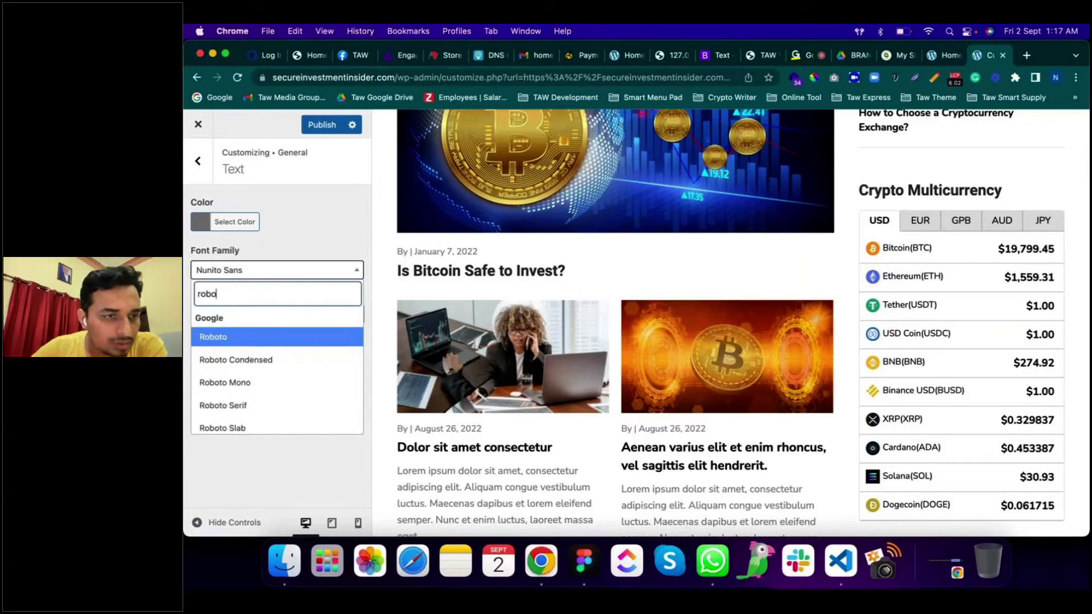
left_click(255, 348)
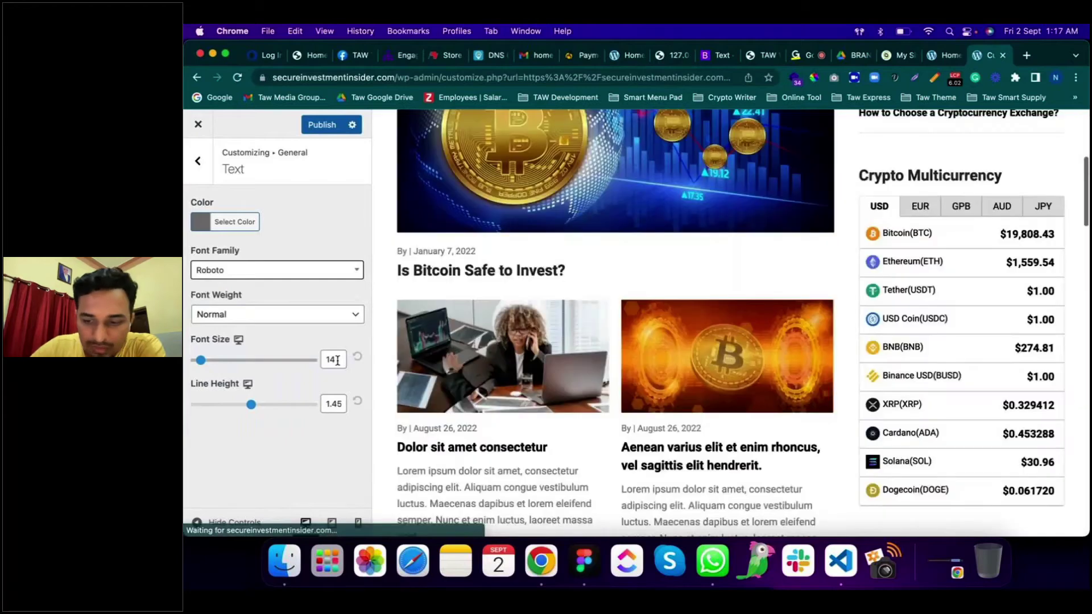
Step: Set the general text font size to 15 and check the article excerpts and Popular Articles section in the preview
left_click(337, 361)
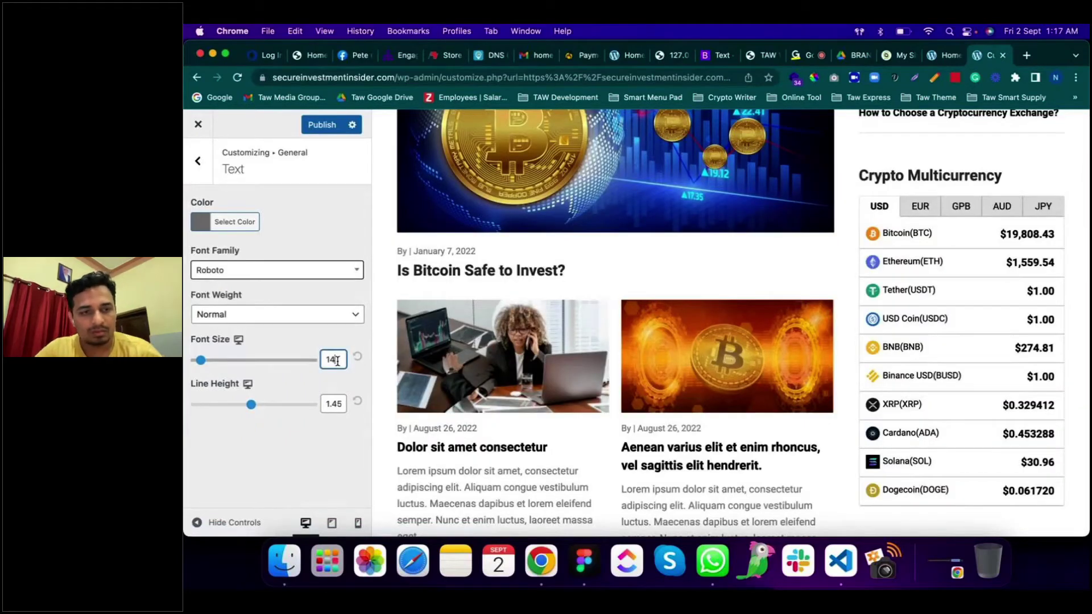
key("Up")
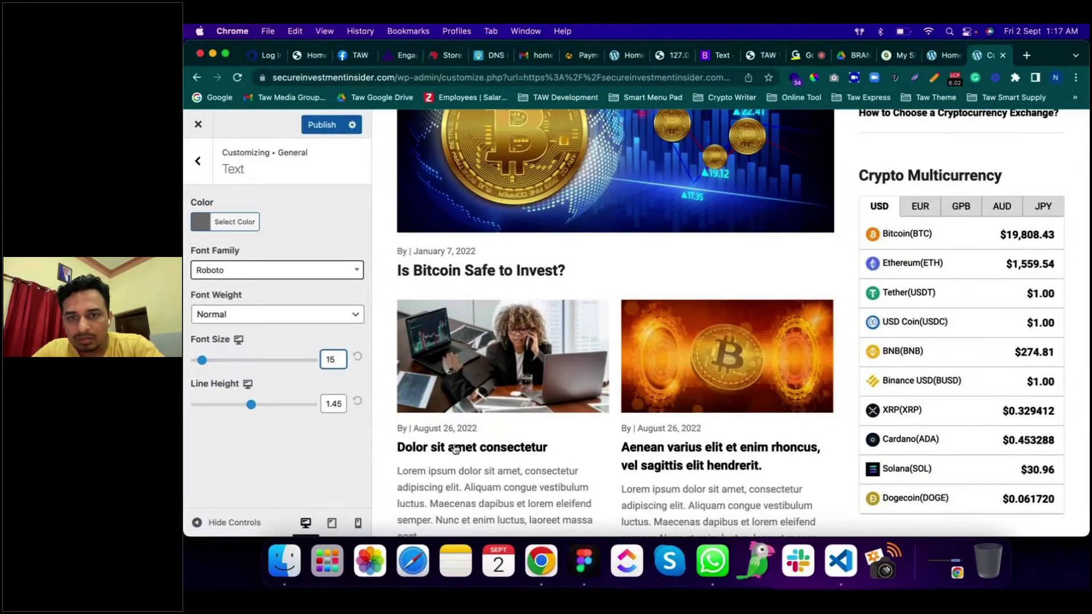
scroll(771, 444, "down", 3)
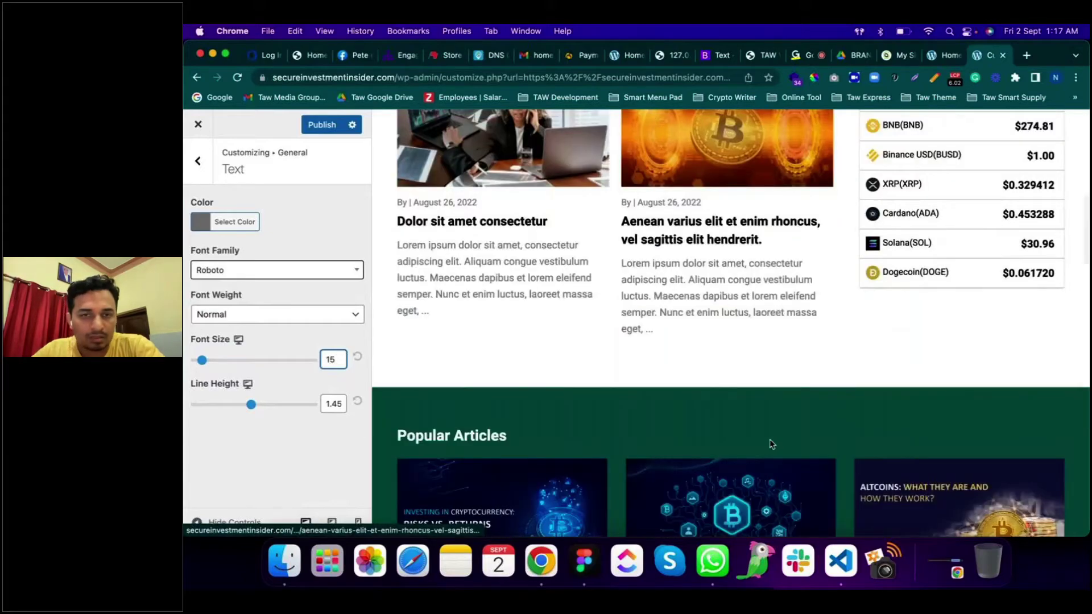
scroll(772, 444, "down", 4)
scroll(771, 444, "up", 5)
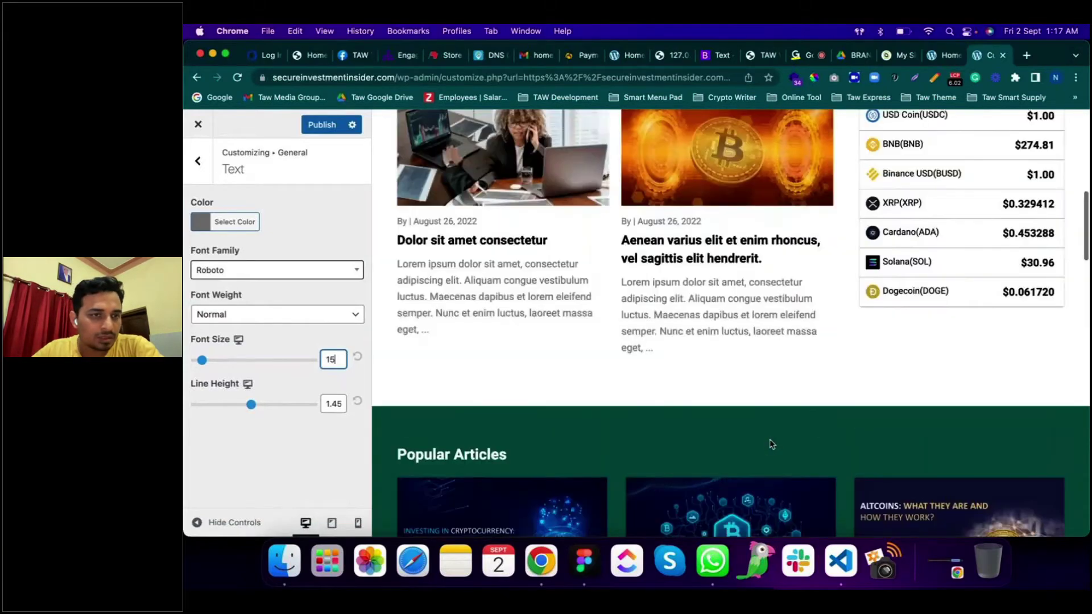
scroll(772, 444, "up", 3)
Step: Change the general text color to dark gray #424242
left_click(234, 222)
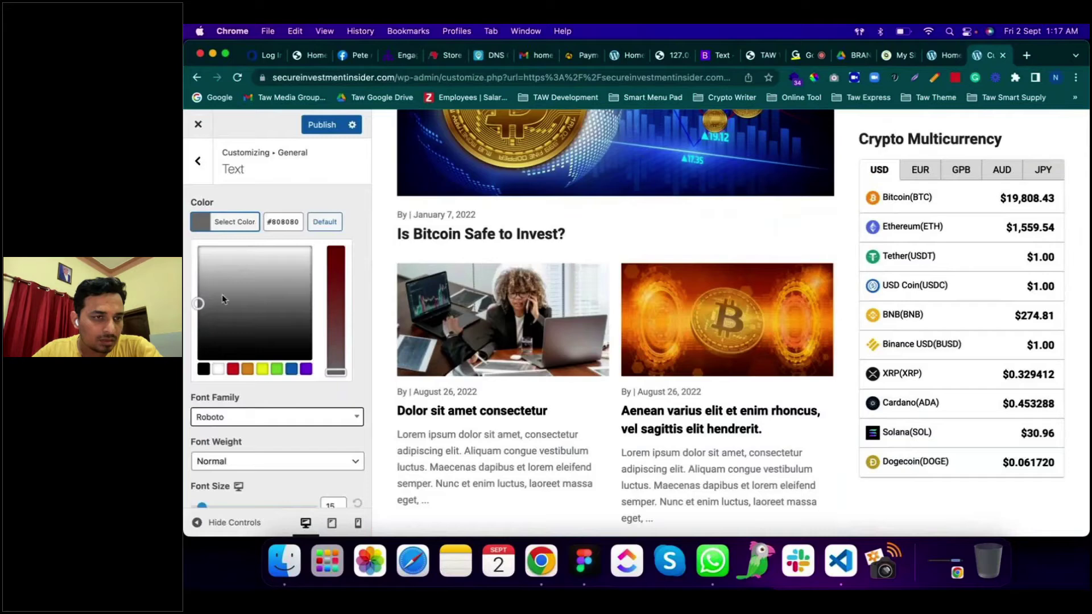
left_click(199, 327)
left_click(196, 334)
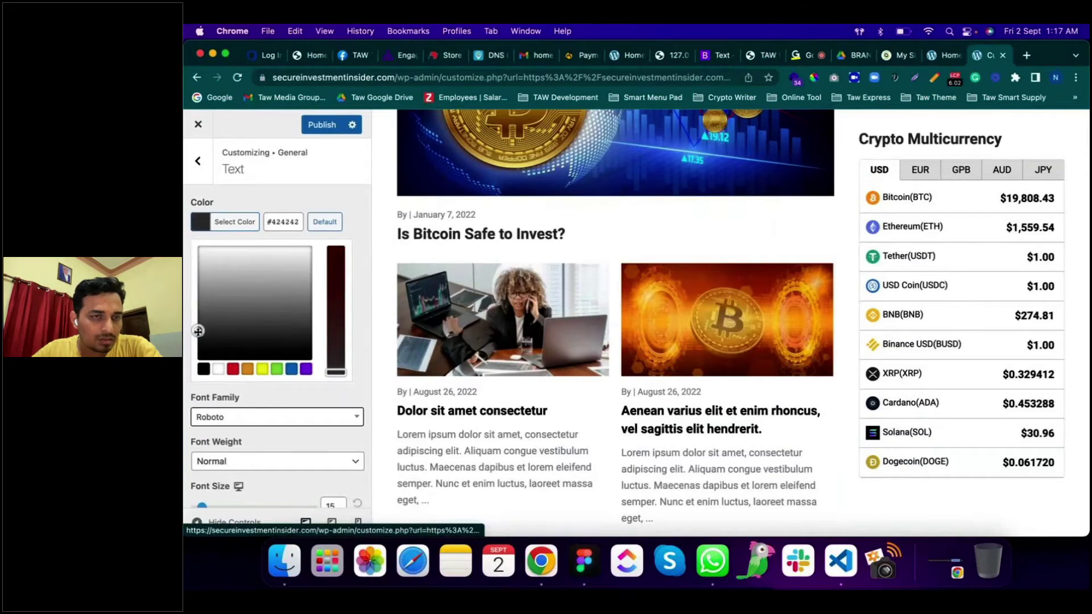
left_click(310, 203)
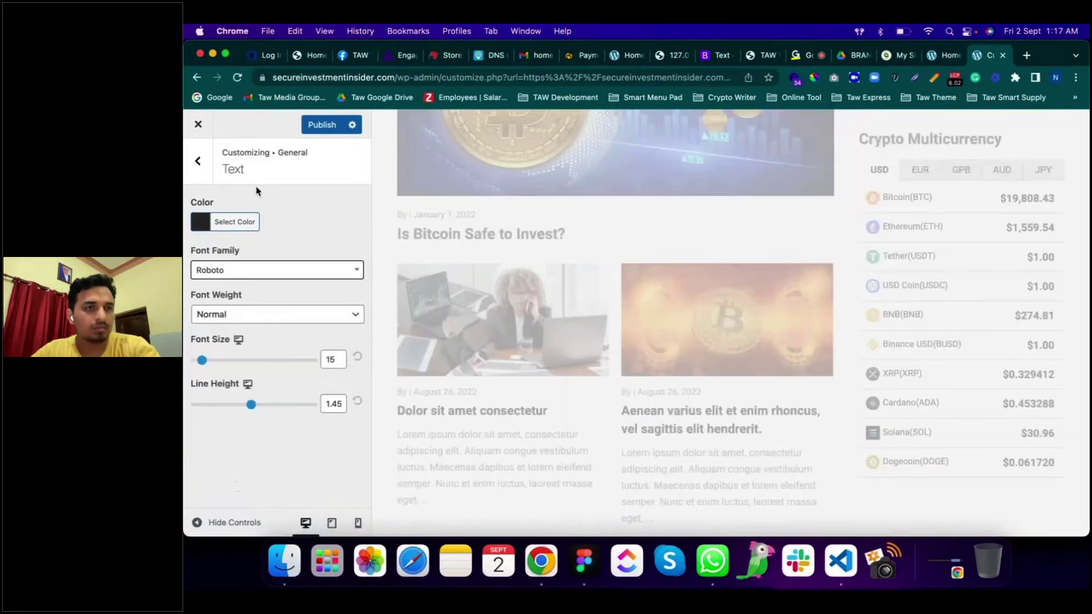
Step: Review the accent color and hover color in the General settings against the header and navigation in the preview
left_click(196, 164)
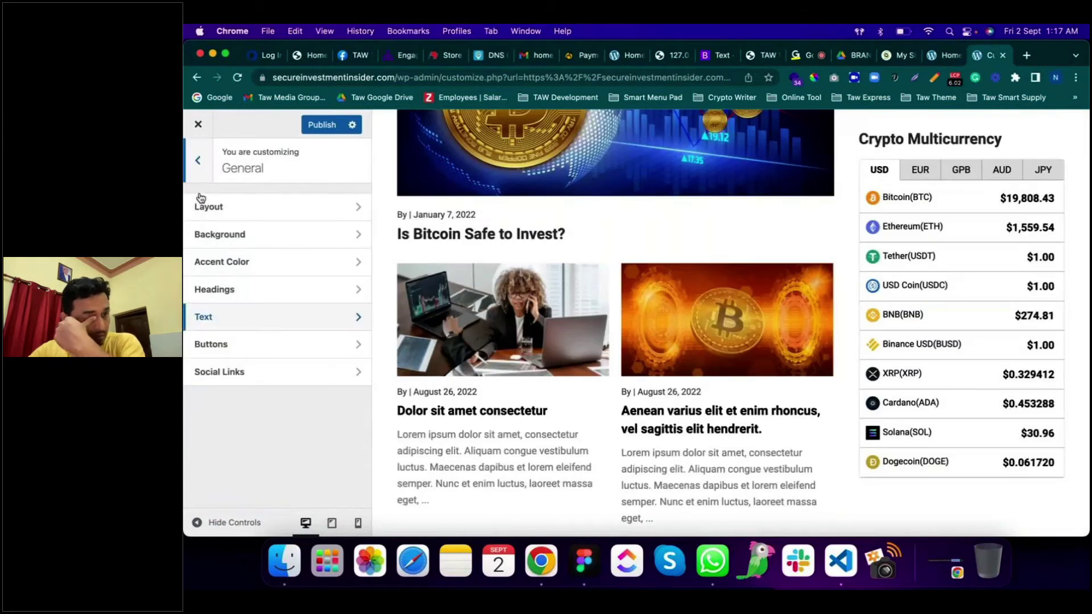
left_click(240, 261)
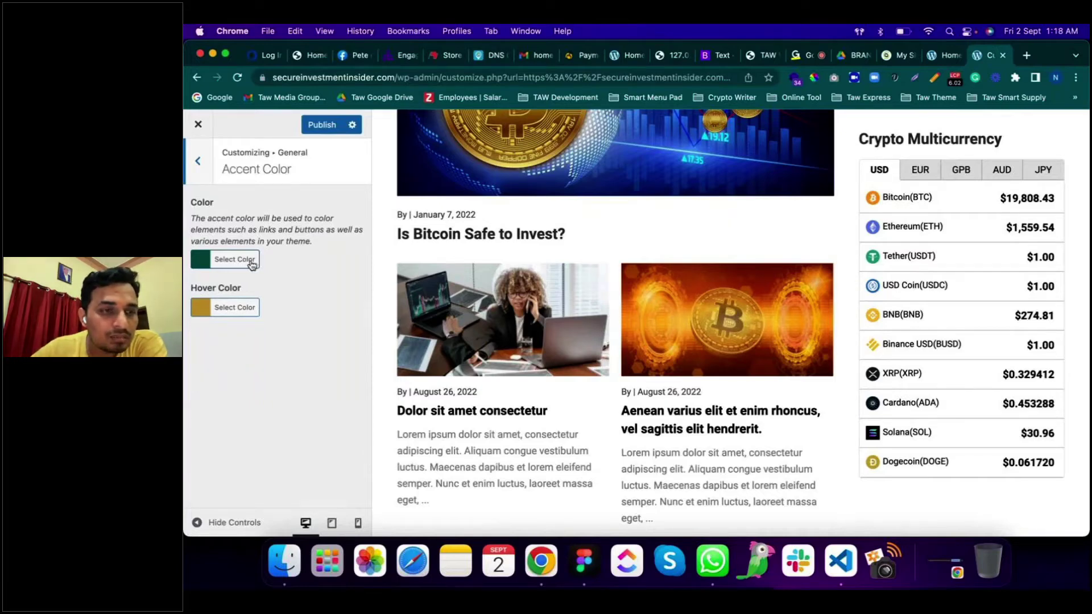
left_click(252, 263)
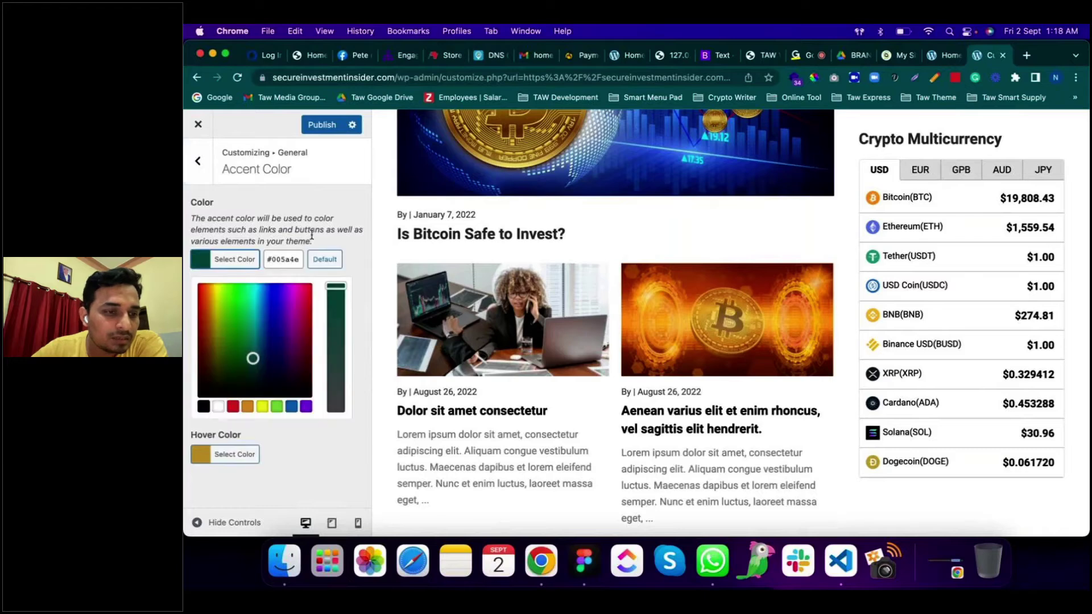
left_click(287, 456)
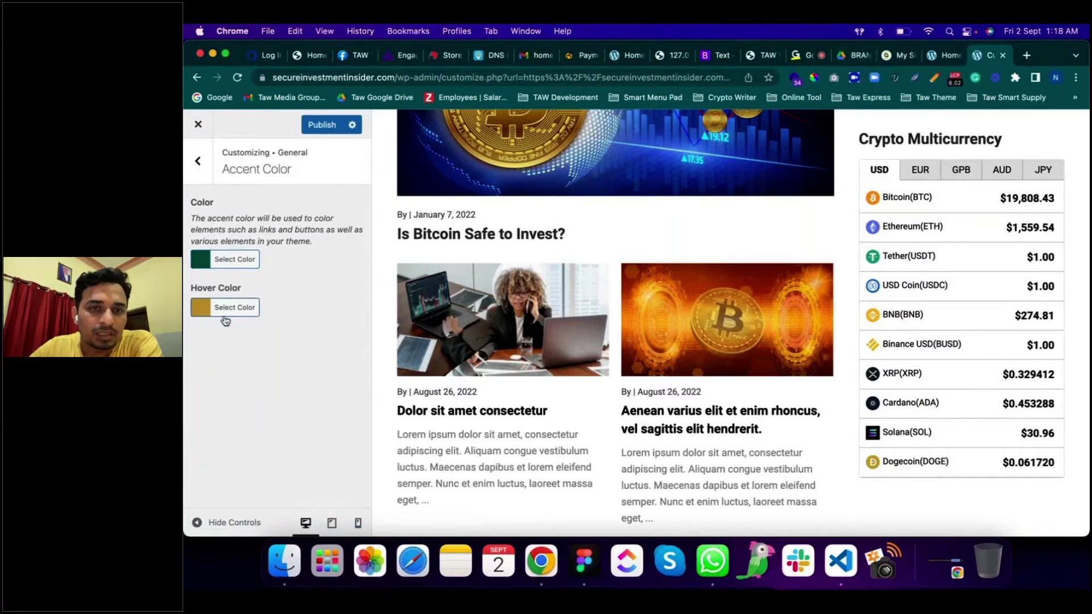
scroll(556, 308, "up", 3)
scroll(556, 309, "up", 3)
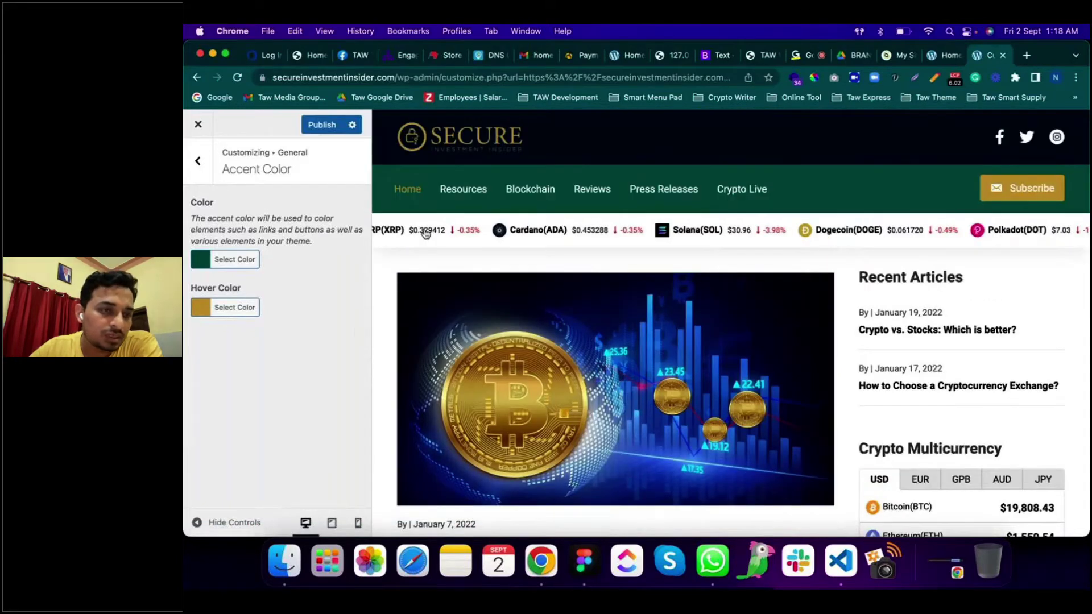
left_click(234, 259)
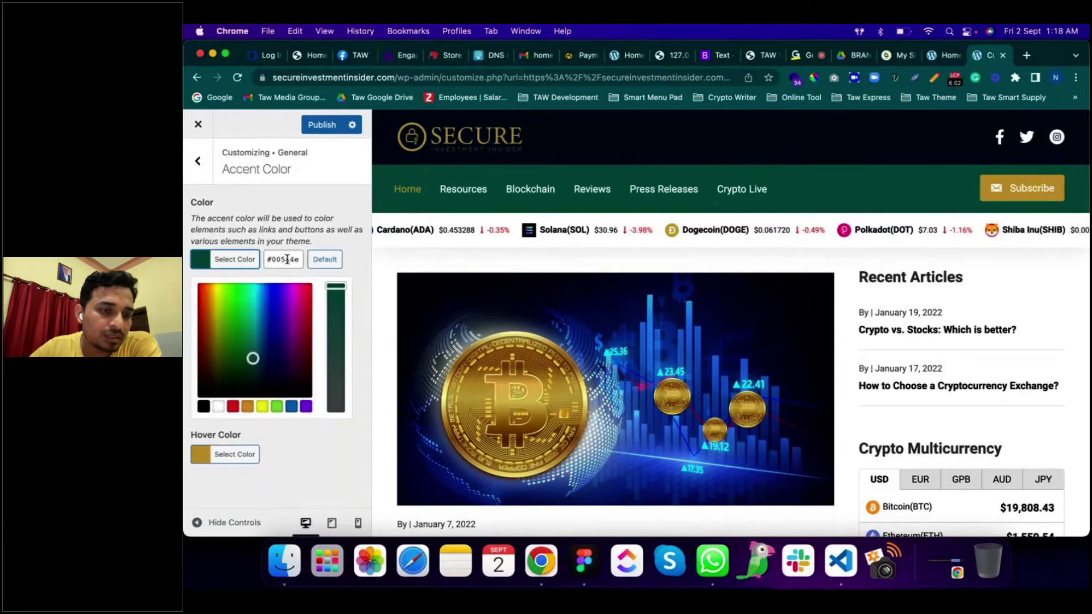
left_click(248, 460)
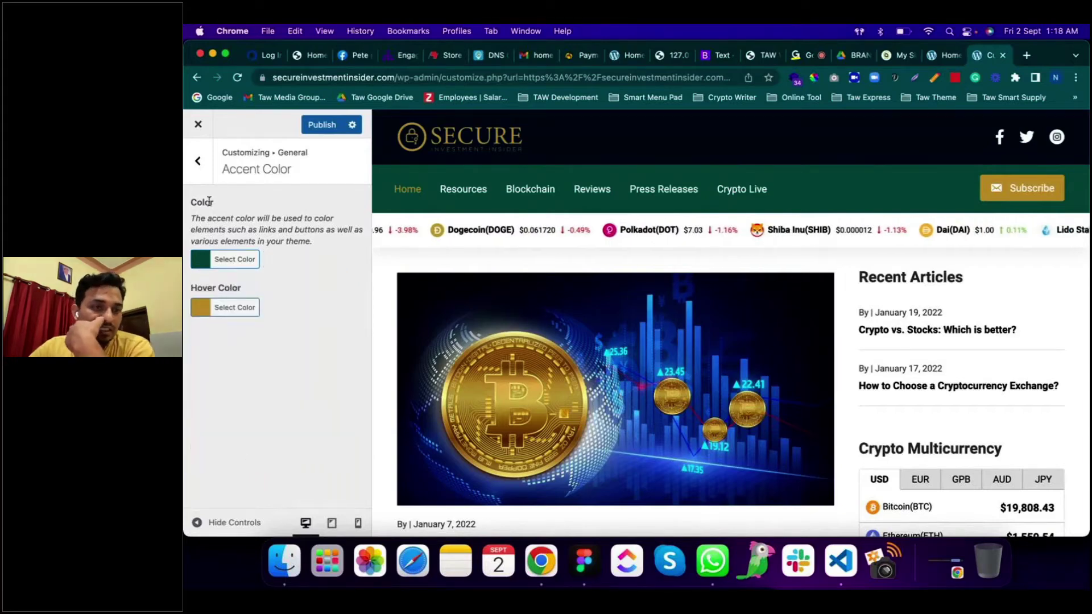
Step: Leave the General settings and publish the Customizer changes
left_click(197, 161)
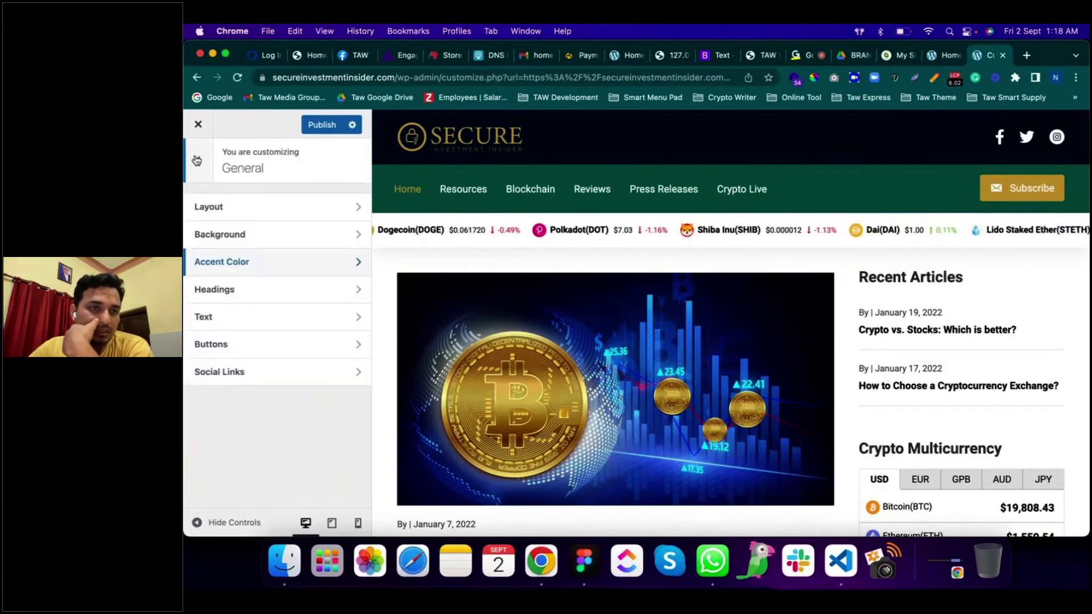
left_click(197, 161)
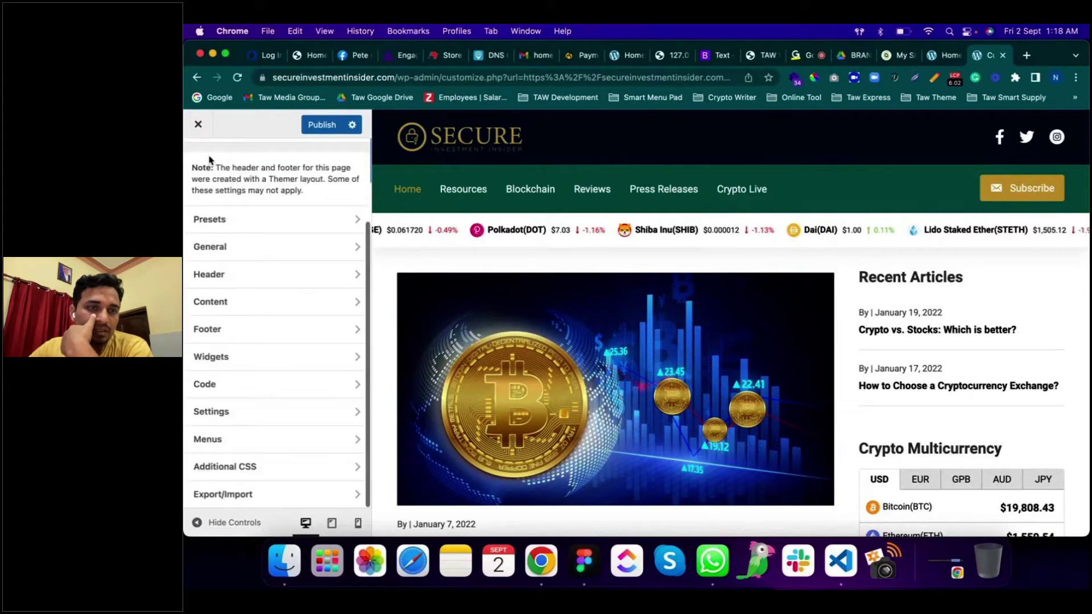
left_click(348, 124)
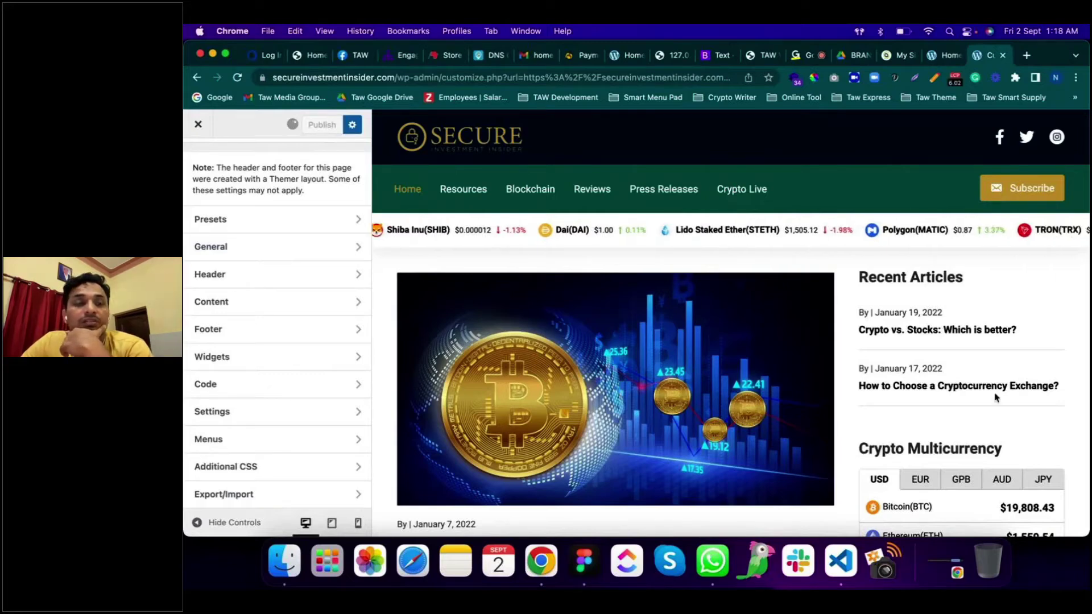
Step: Examine the restyled headings and text in the homepage preview, from the header through Popular Articles, Blockchain and Press Releases
scroll(996, 397, "down", 10)
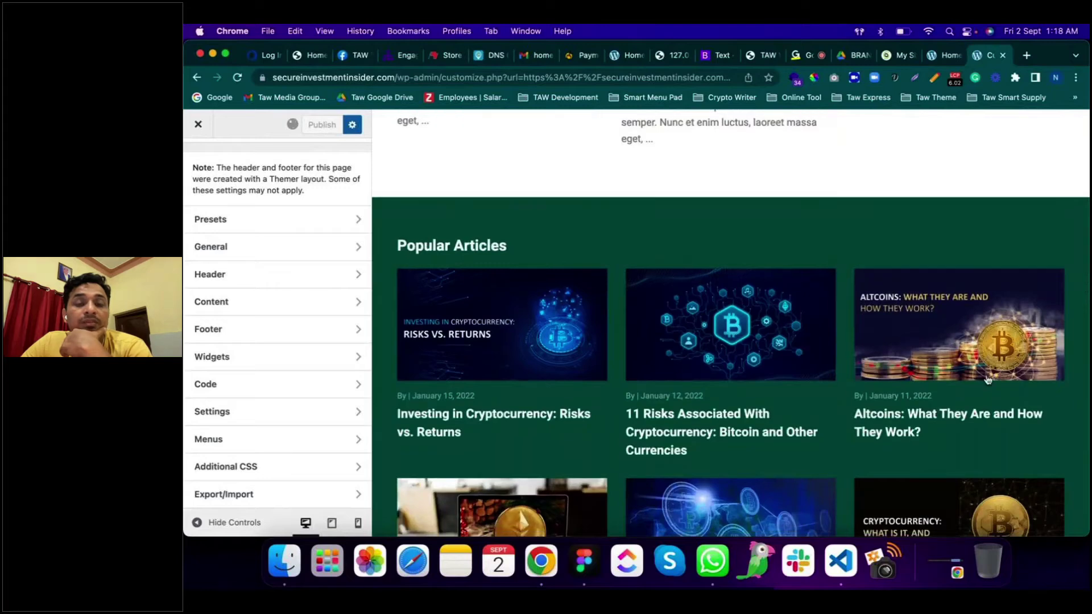
scroll(992, 390, "down", 10)
scroll(987, 380, "down", 2)
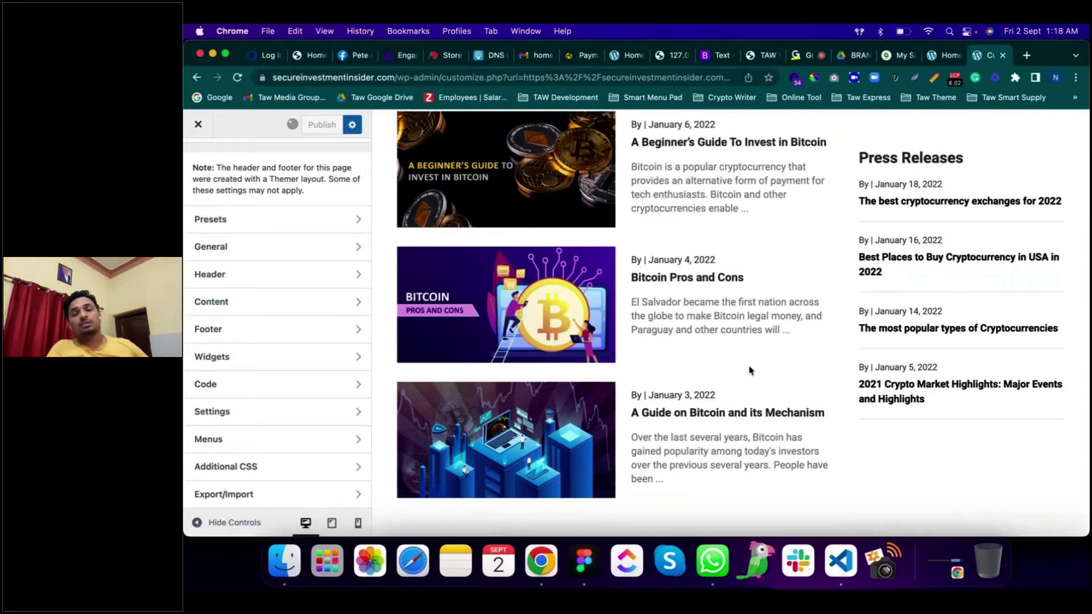
scroll(750, 371, "up", 20)
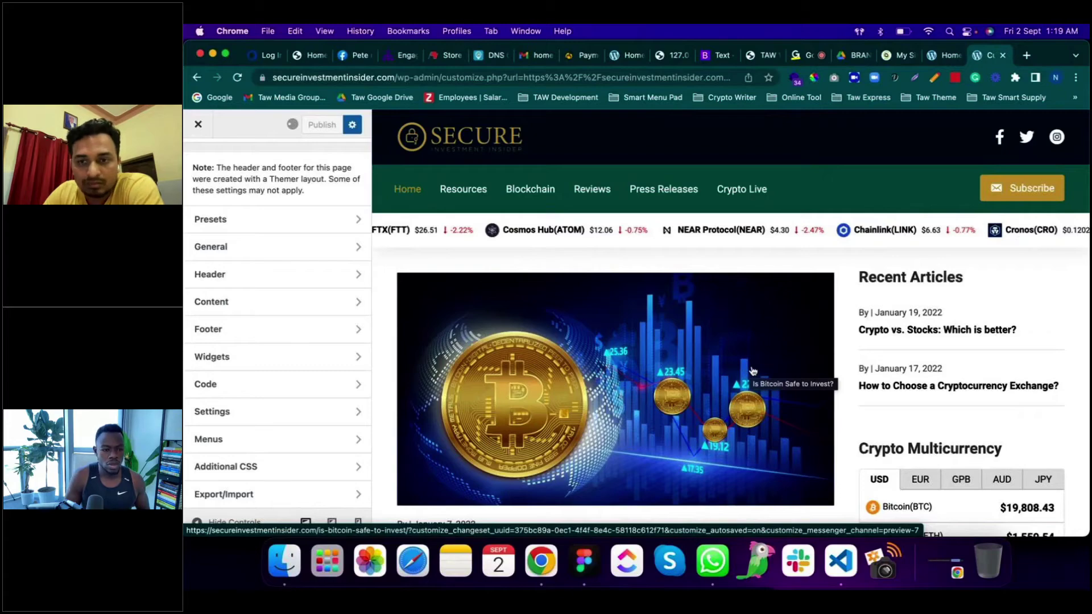
scroll(900, 364, "down", 15)
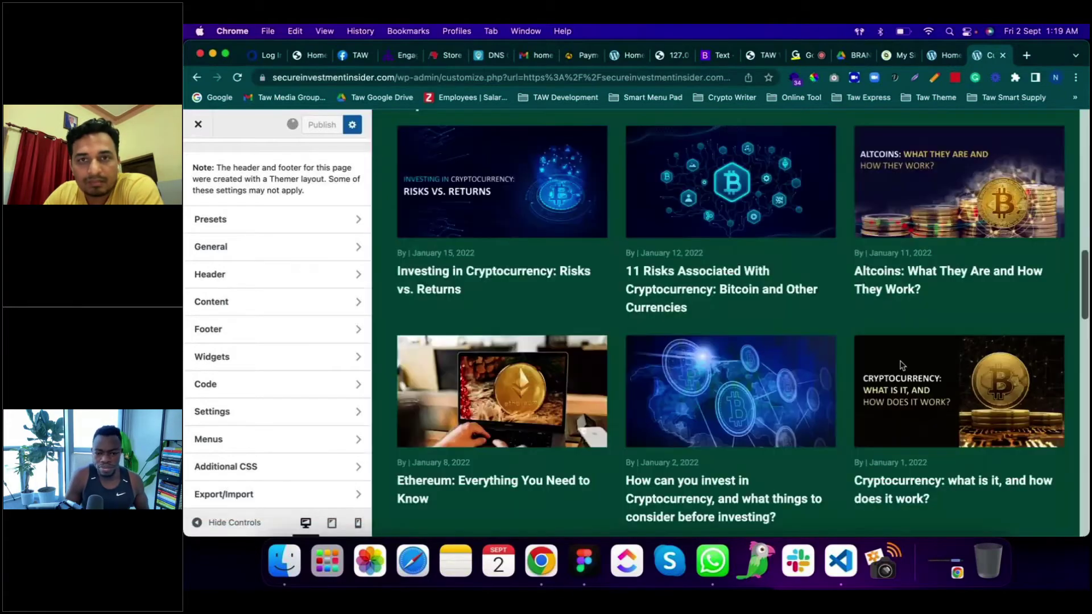
scroll(901, 364, "up", 1)
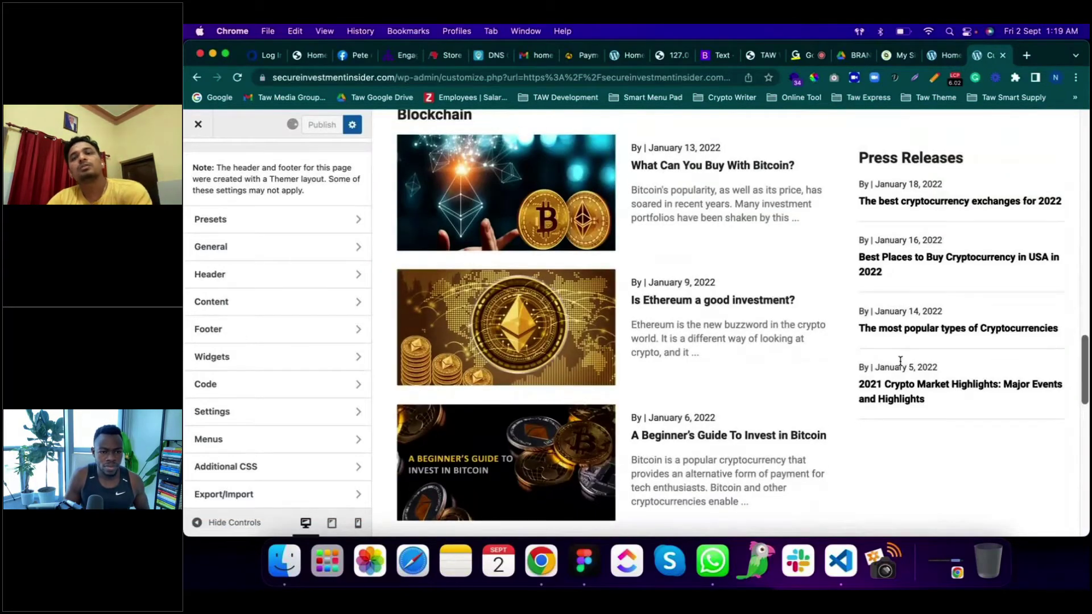
scroll(900, 362, "up", 1)
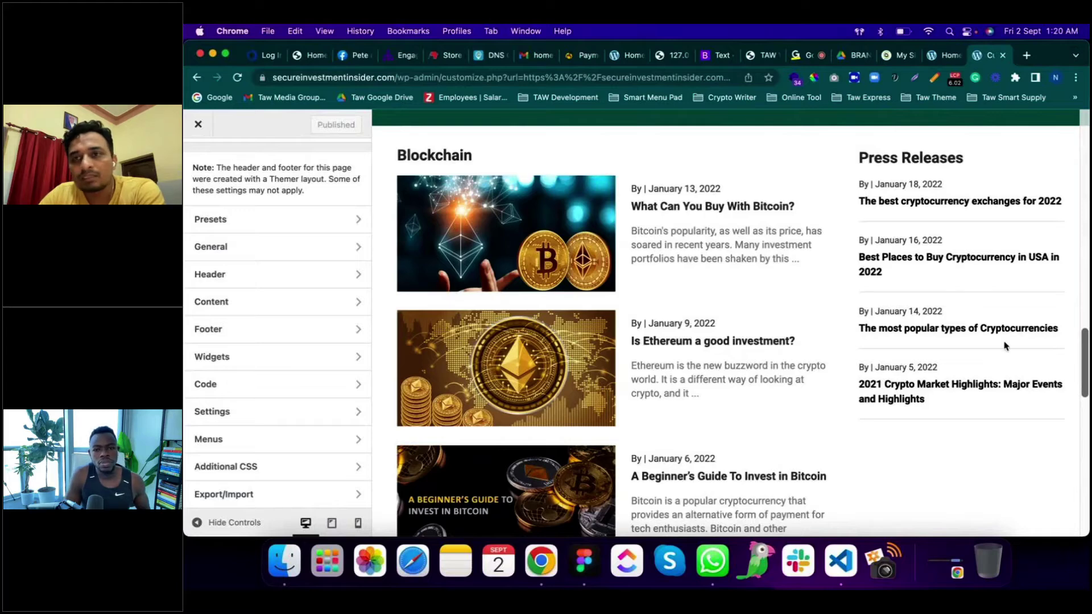
Step: Search Google for "image compressor" in a new browser tab and open the Optimizilla image optimizer at imagecompressor.com
left_click(1027, 55)
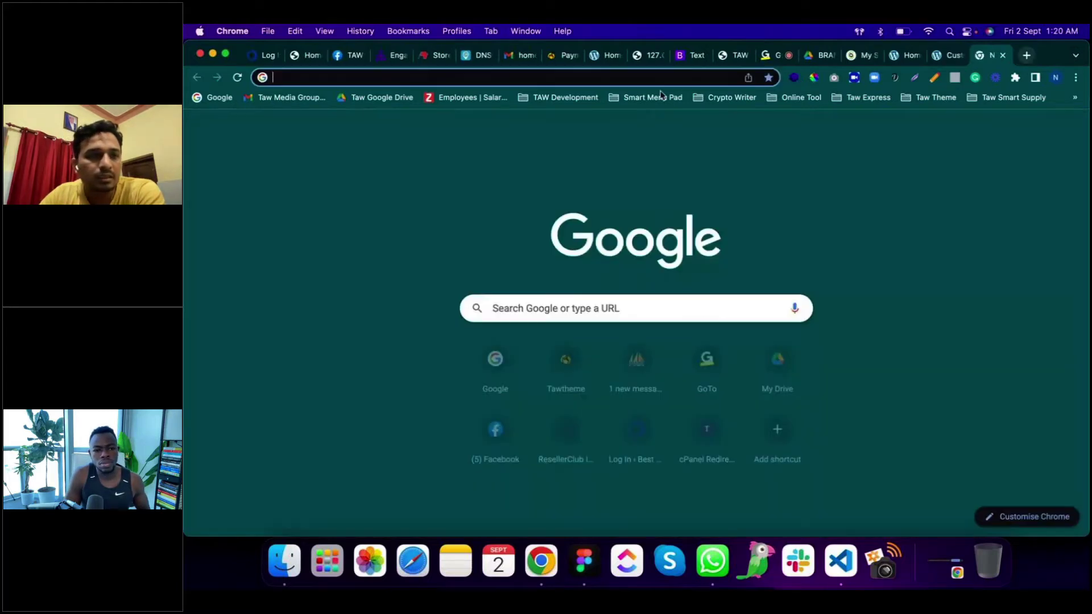
left_click(215, 97)
left_click(510, 252)
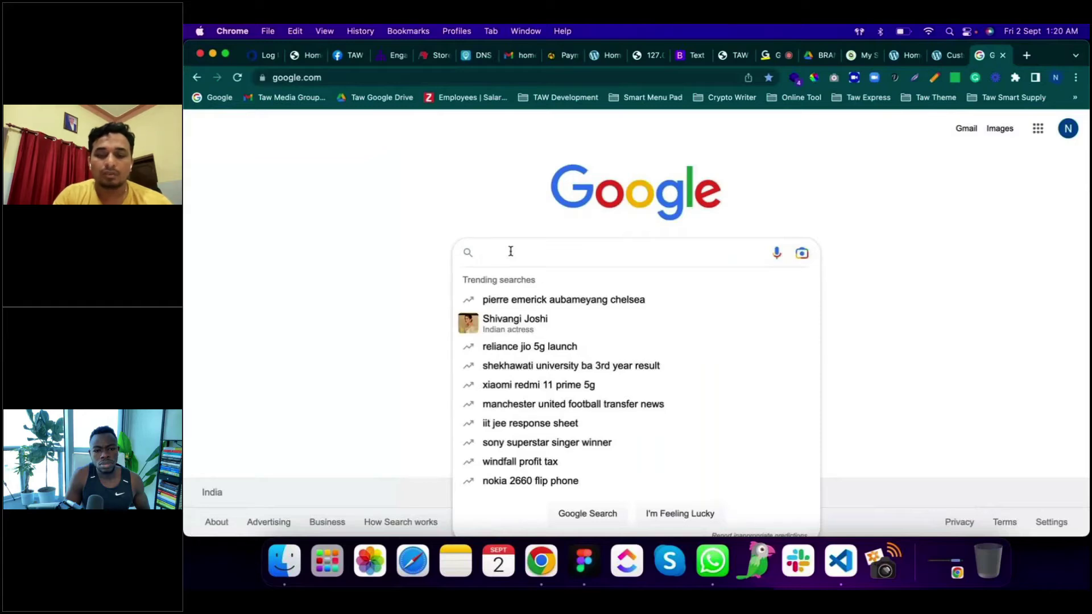
type("ima")
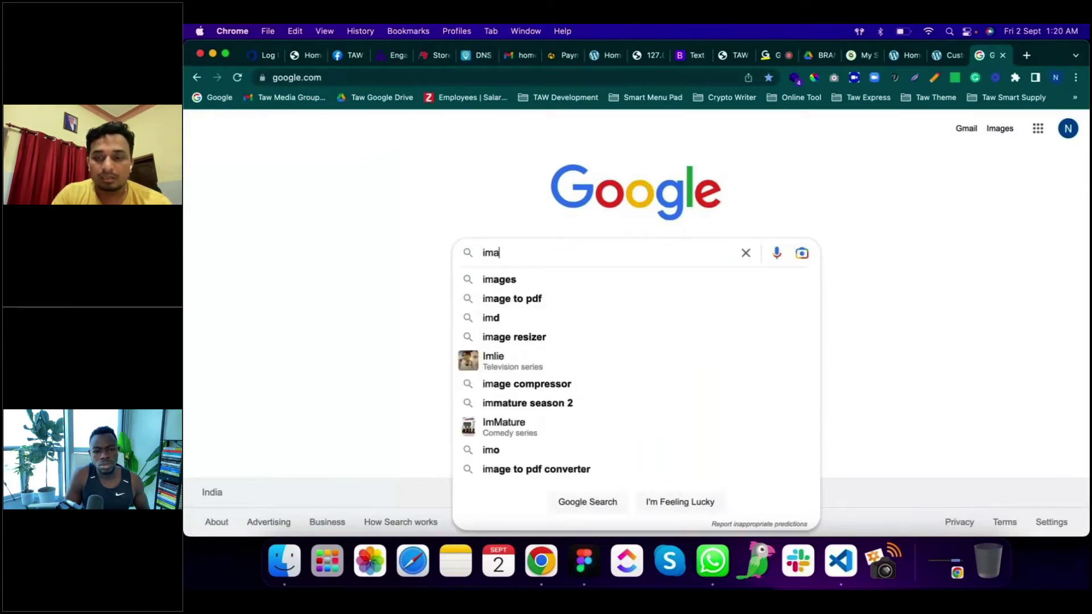
type("ge compressor")
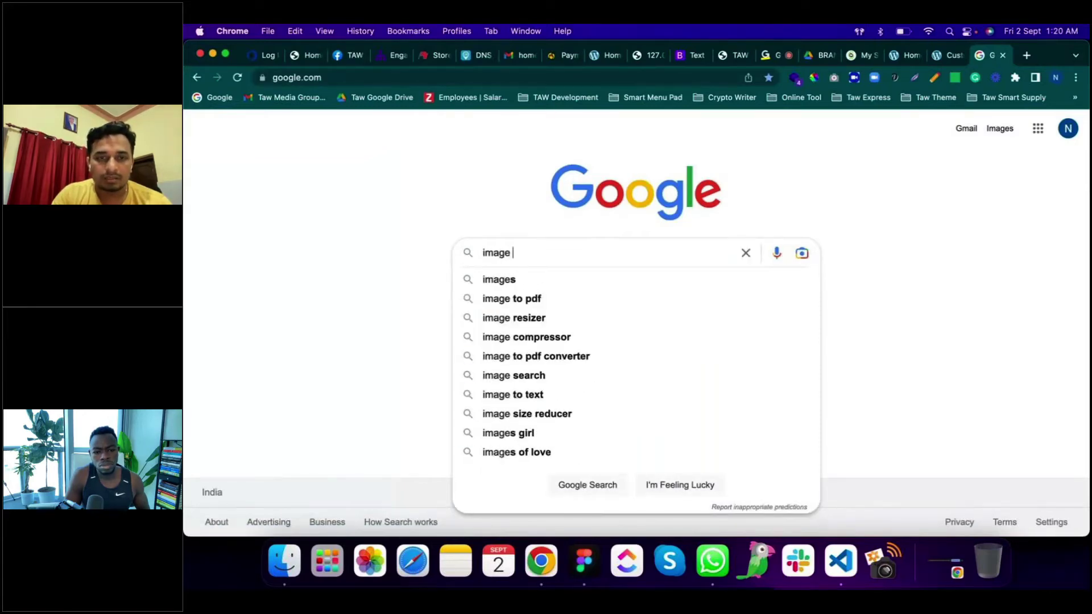
key("Return")
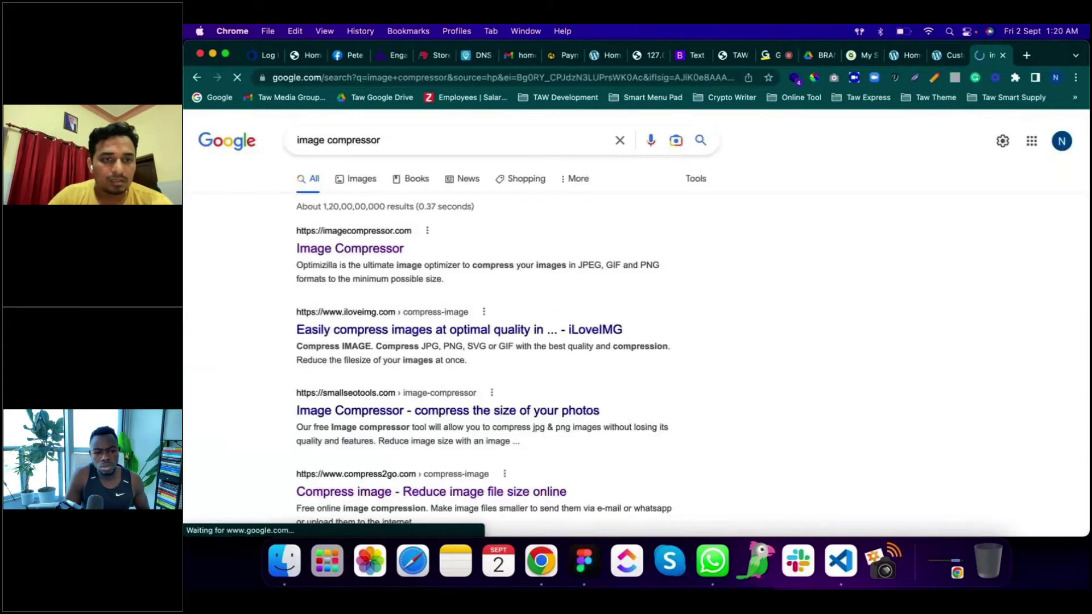
left_click(379, 248)
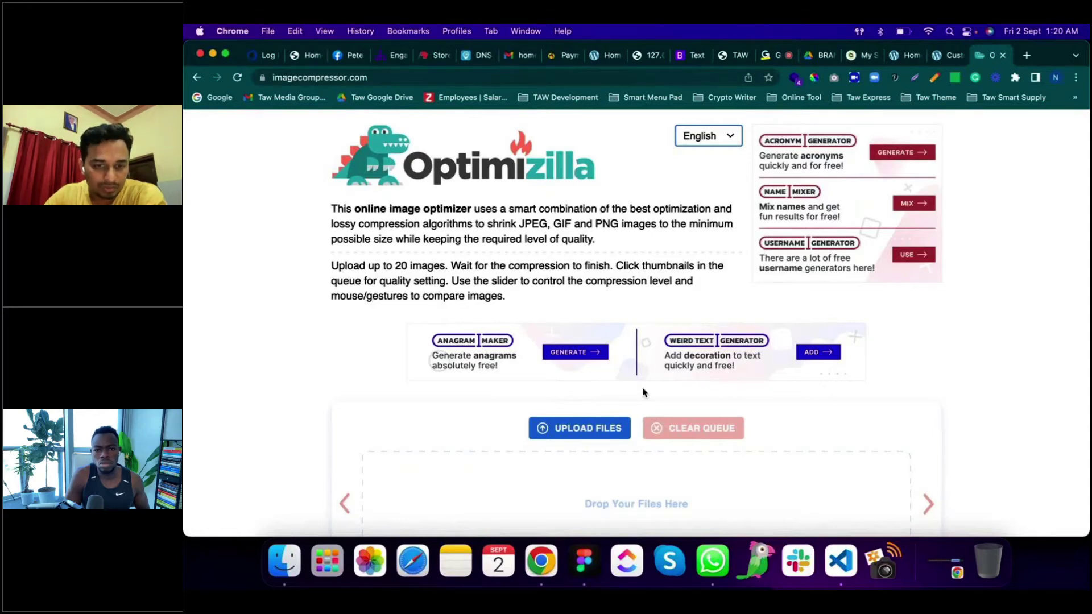
scroll(645, 392, "down", 3)
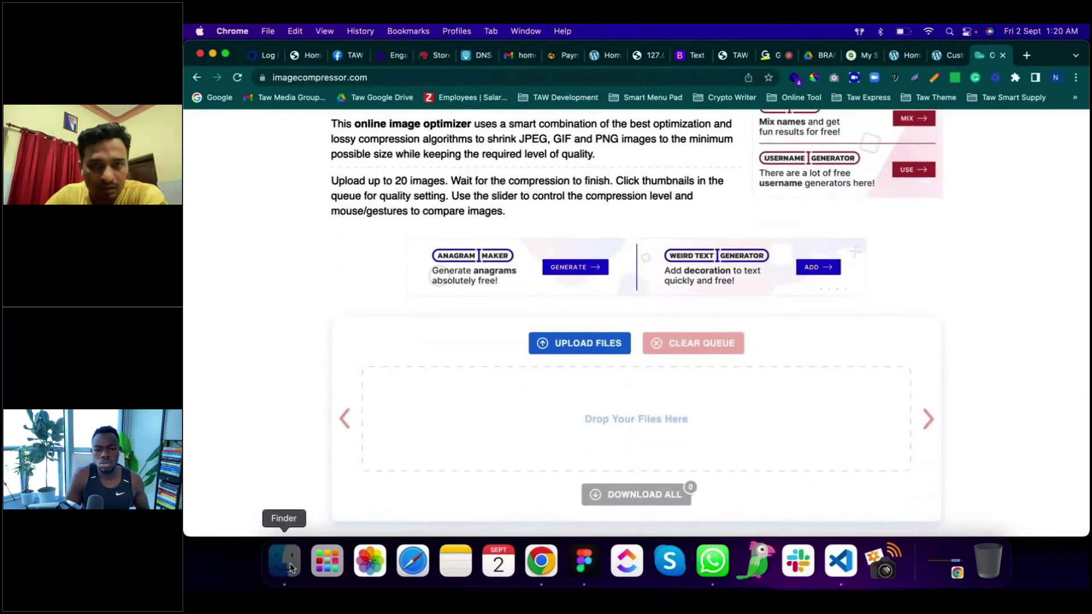
Step: Switch to Finder and browse the Desktop folder to the gold bar image among the May files
left_click(284, 562)
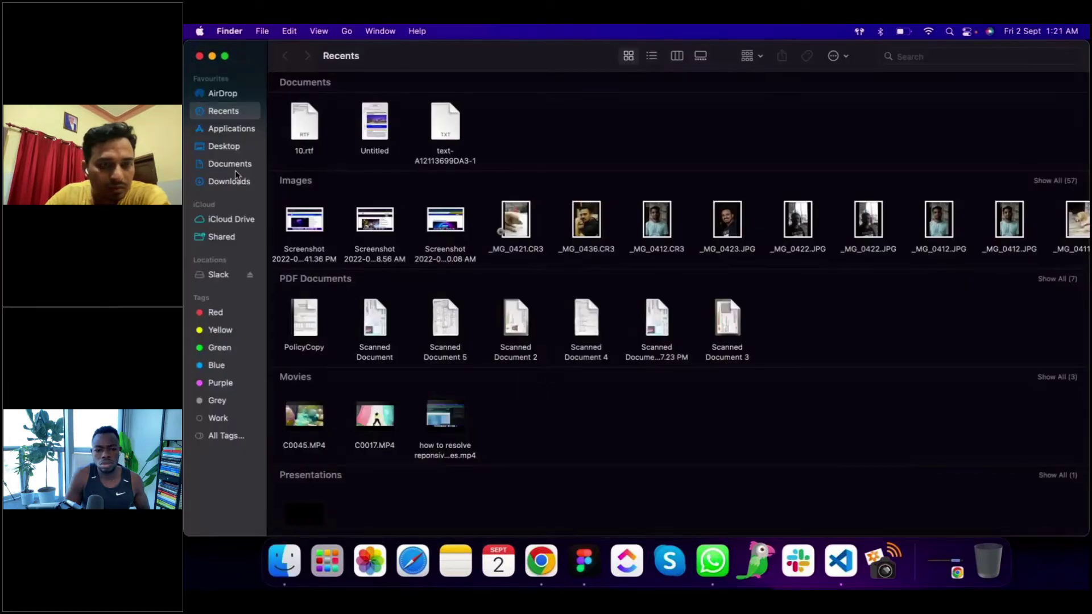
left_click(227, 147)
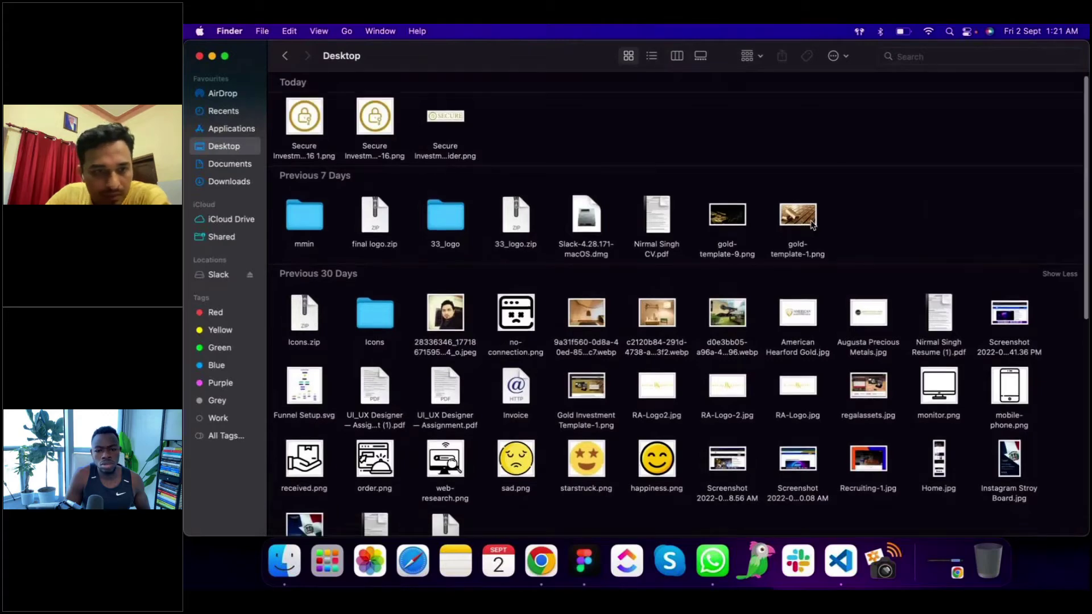
scroll(812, 225, "down", 3)
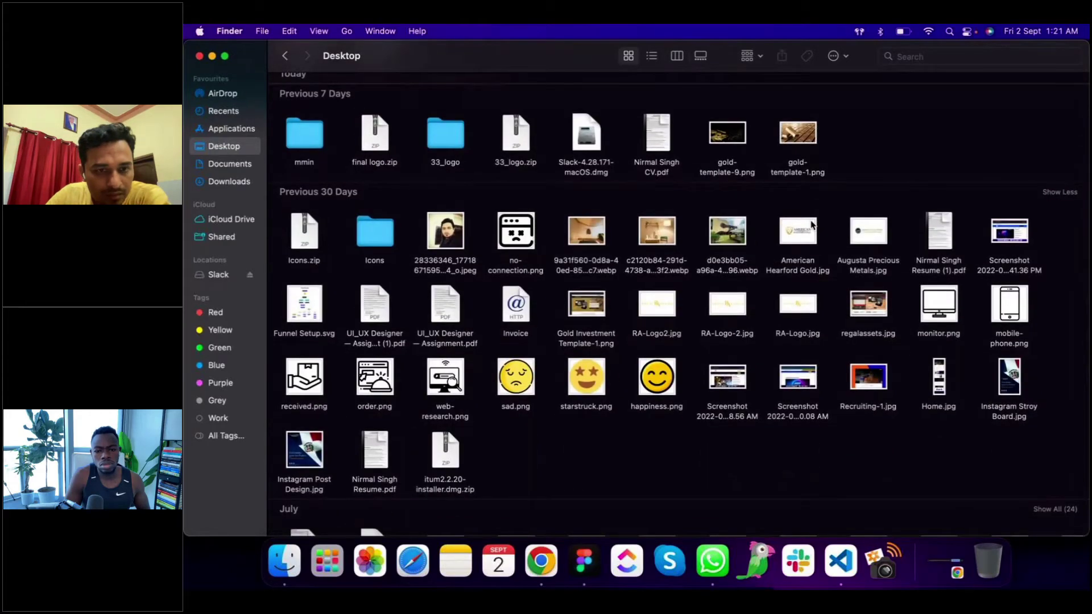
scroll(812, 225, "down", 10)
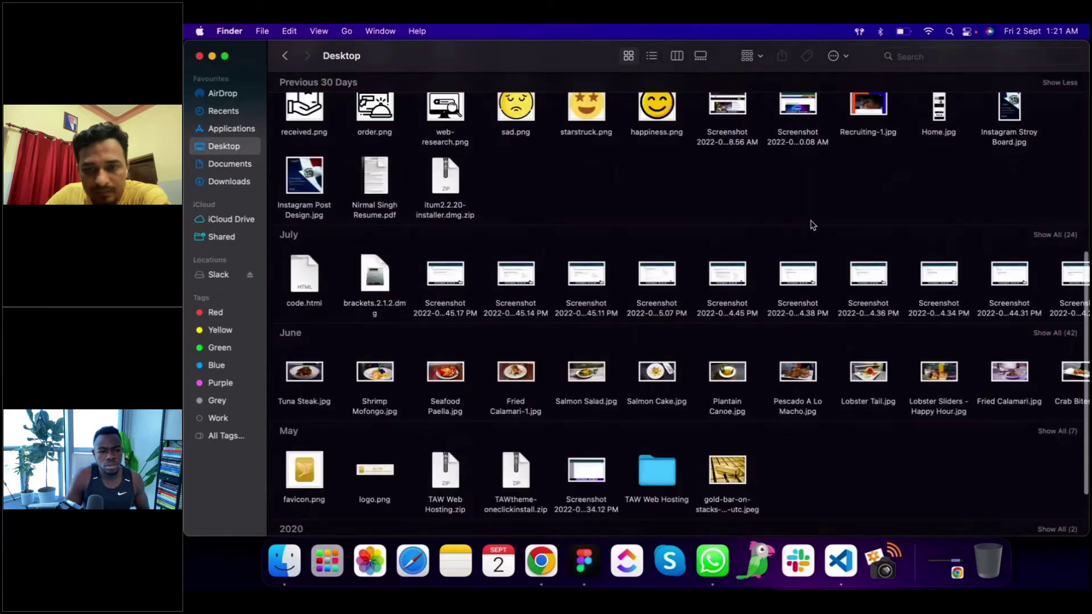
scroll(812, 225, "down", 3)
Step: Check the file size of the gold-bar-on-stacks JPEG in its file information, and close the information window
left_click(733, 401)
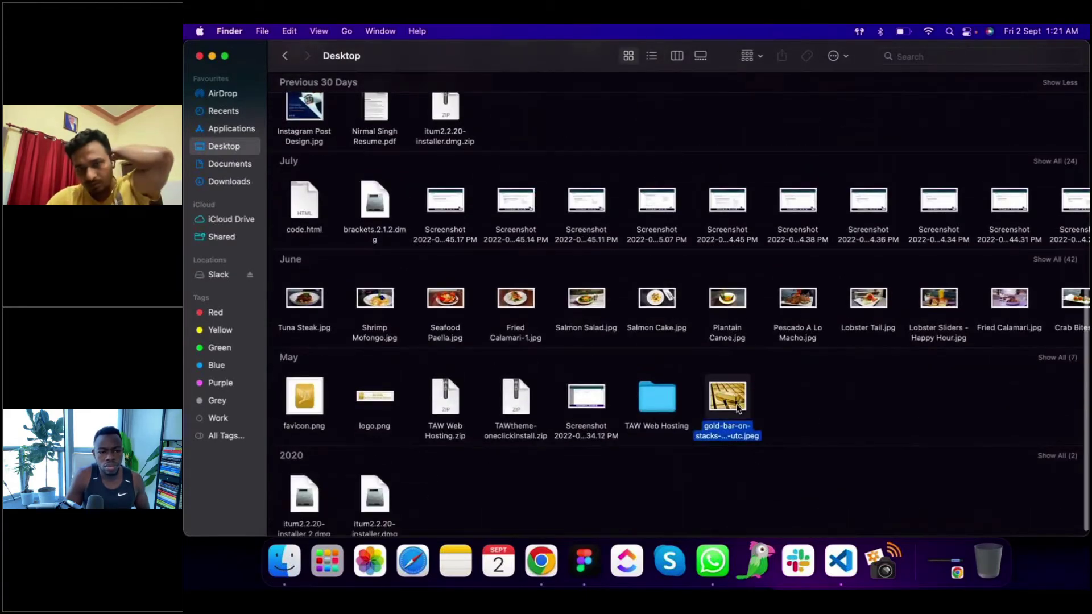
right_click(738, 407)
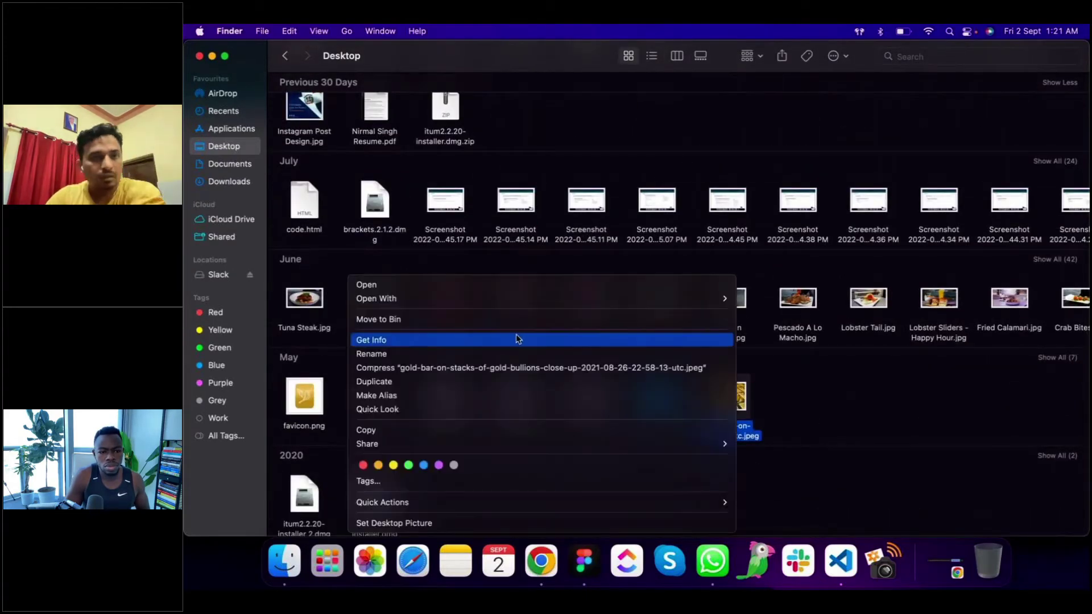
left_click(516, 341)
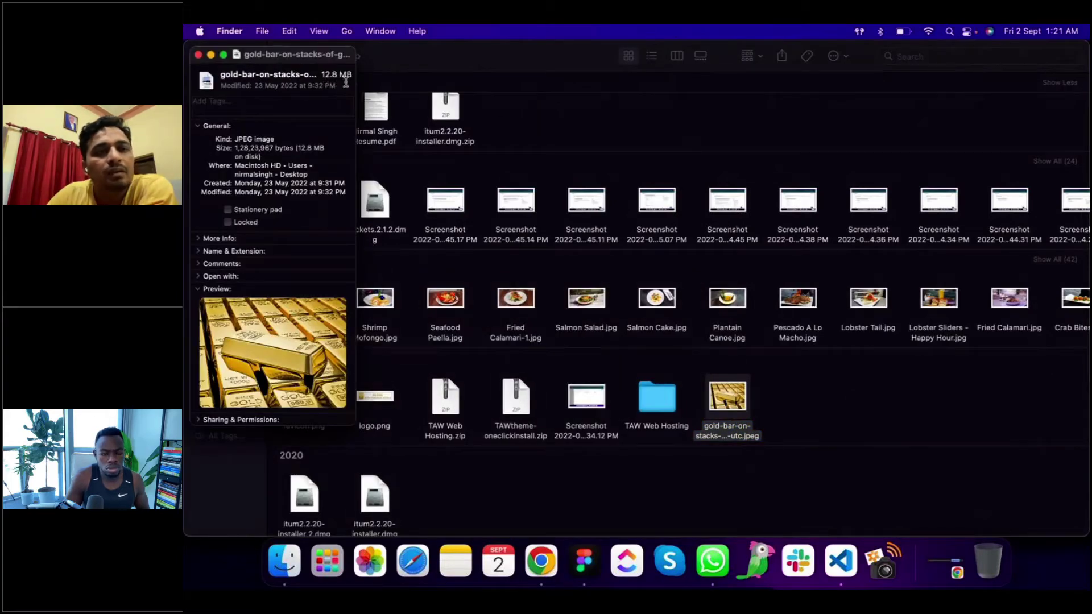
left_click_drag(335, 59, 437, 108)
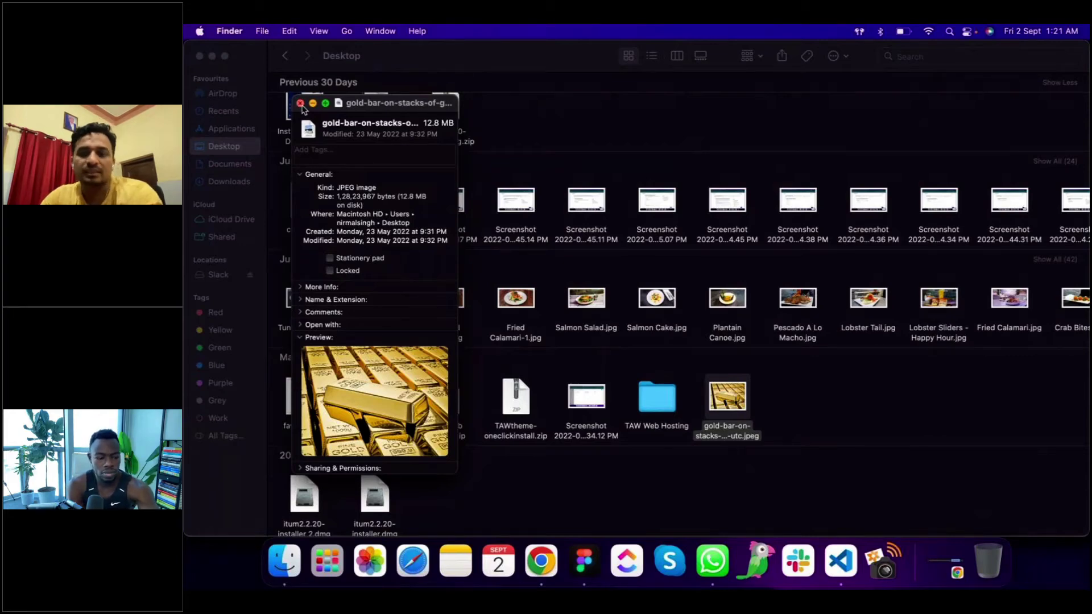
left_click(300, 103)
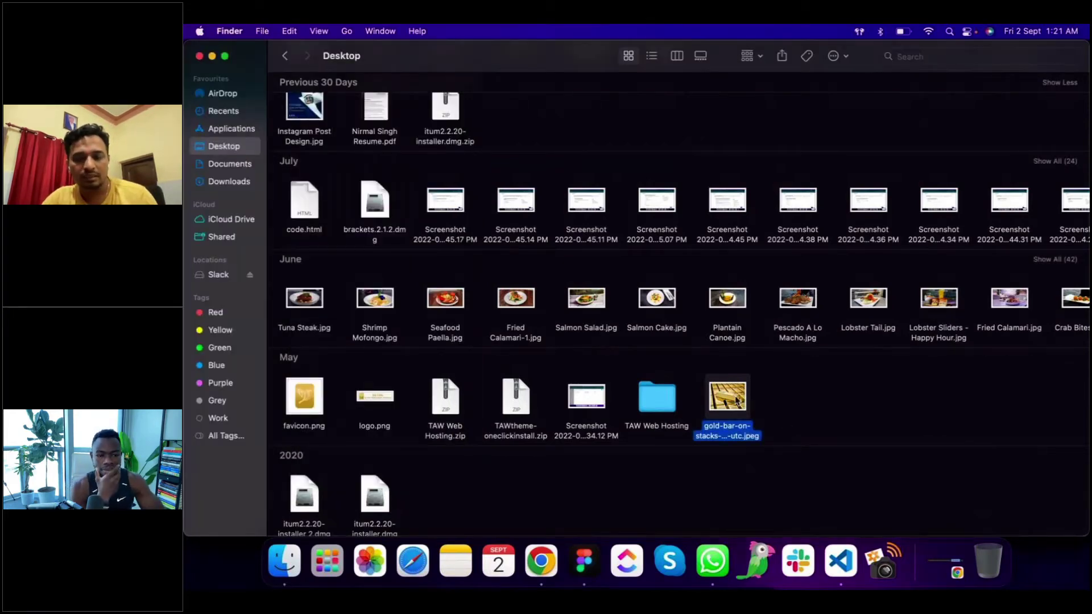
Step: Switch back to Chrome and add the gold-bar-on-stacks JPEG from the Desktop to Optimizilla's upload queue for compression
left_click_drag(737, 401, 671, 408)
key("super+Tab")
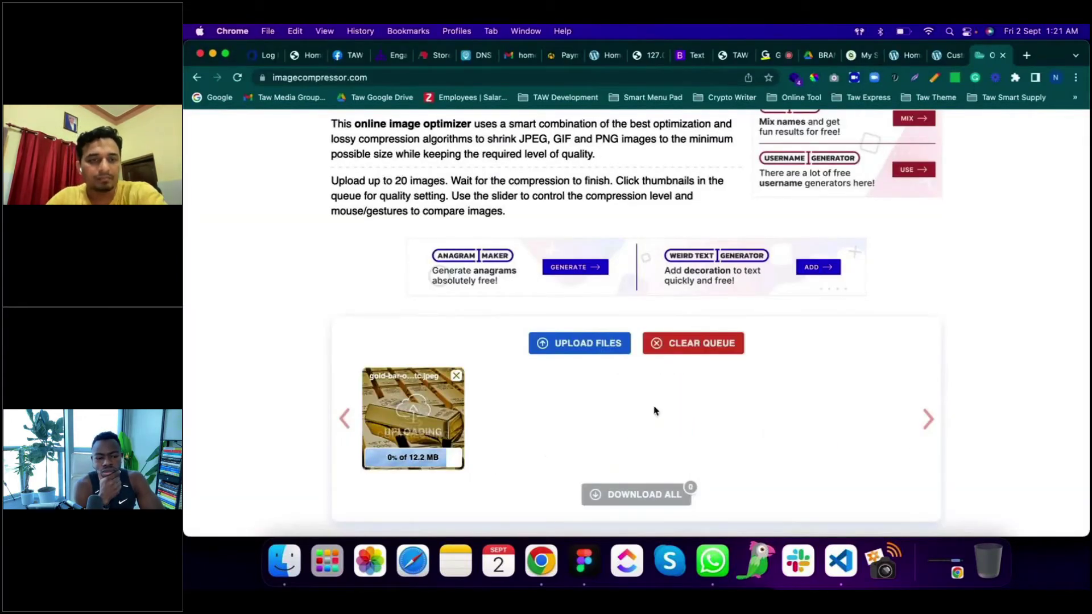
scroll(702, 383, "down", 3)
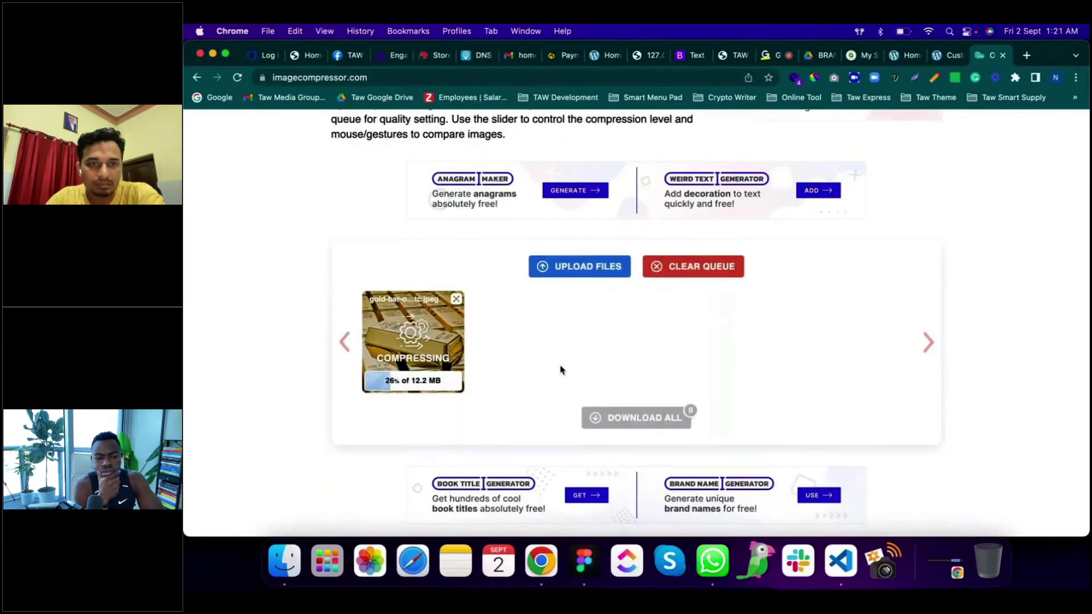
scroll(684, 301, "up", 4)
scroll(684, 300, "down", 3)
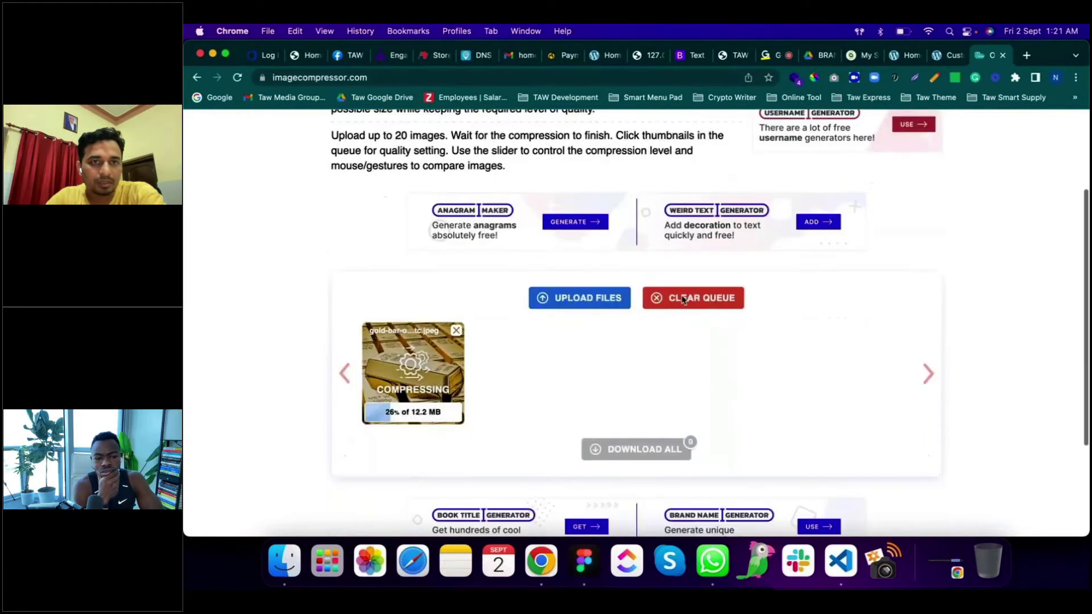
Step: Download the compressed gold-bar-on-stacks JPEG from the Optimizilla queue and save it to the Desktop
scroll(684, 300, "down", 2)
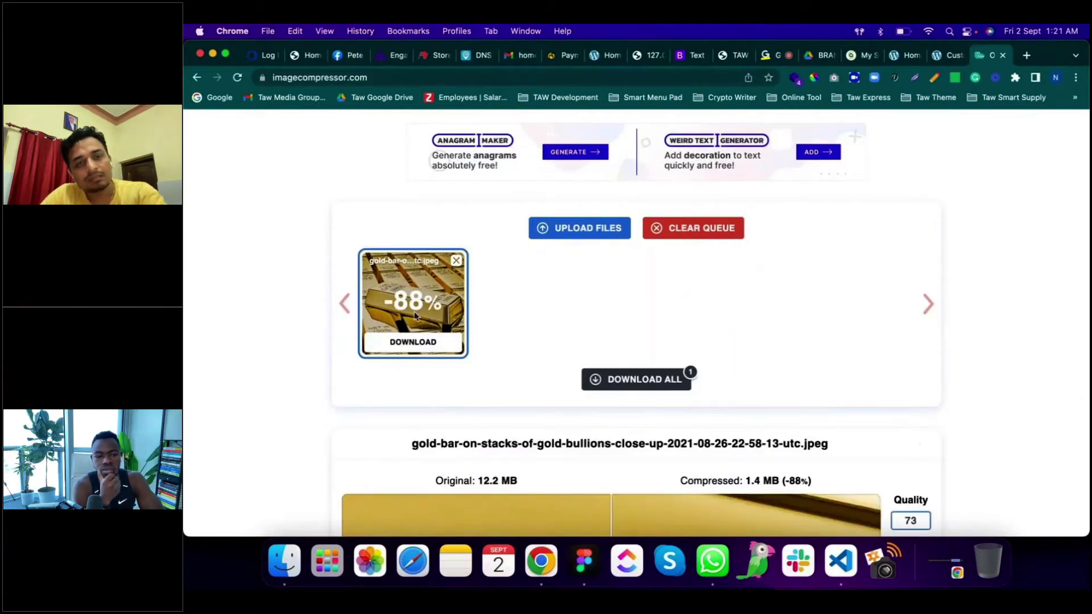
left_click(438, 348)
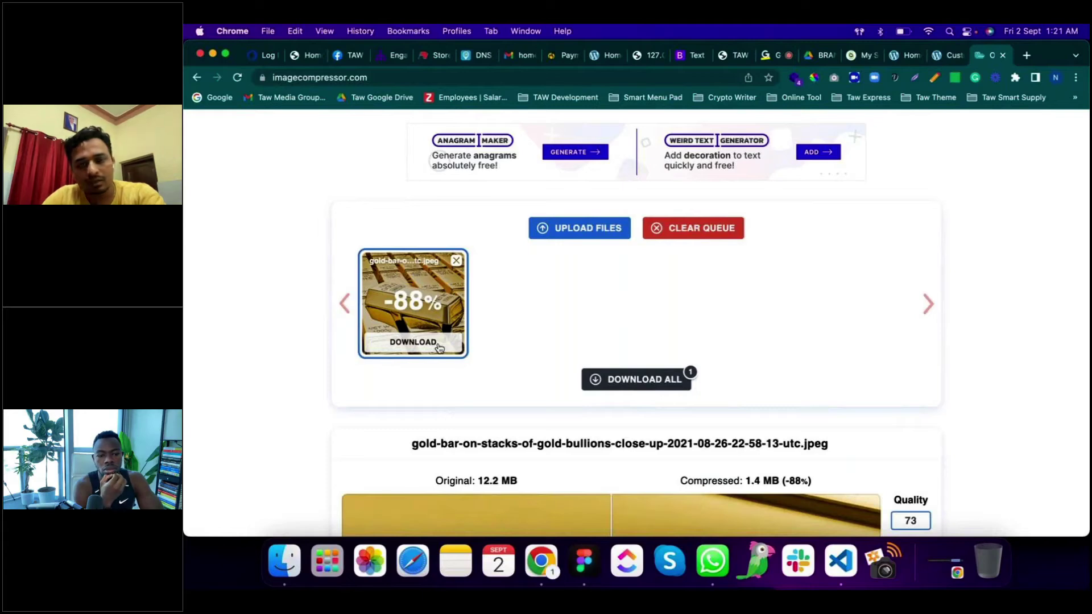
key("Return")
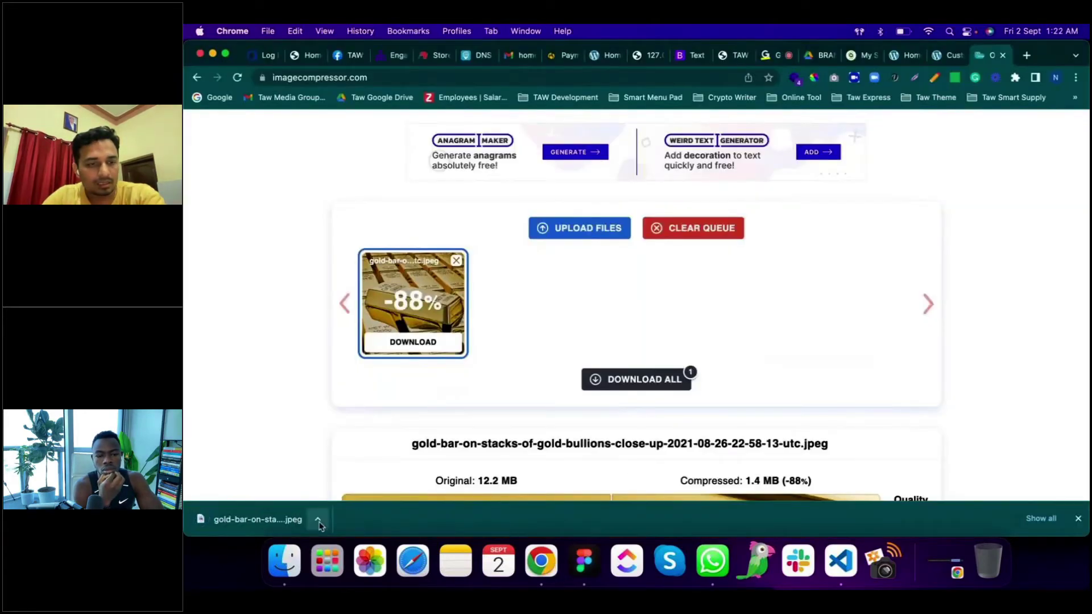
Step: Reveal the downloaded compressed JPEG in Finder, check its size in the file information, and close the information window
left_click(310, 519)
left_click(352, 499)
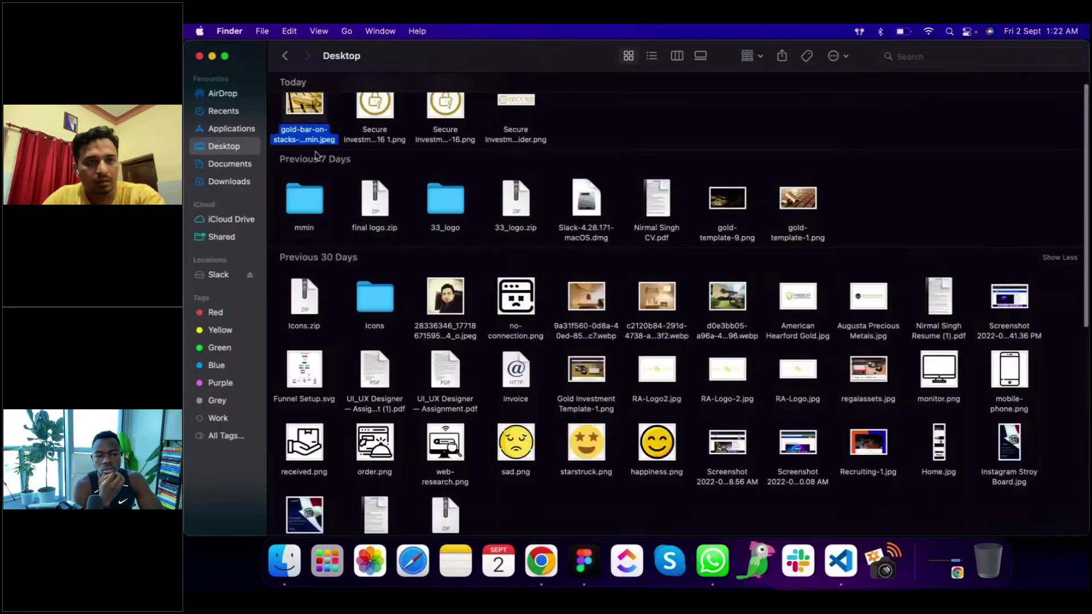
right_click(306, 114)
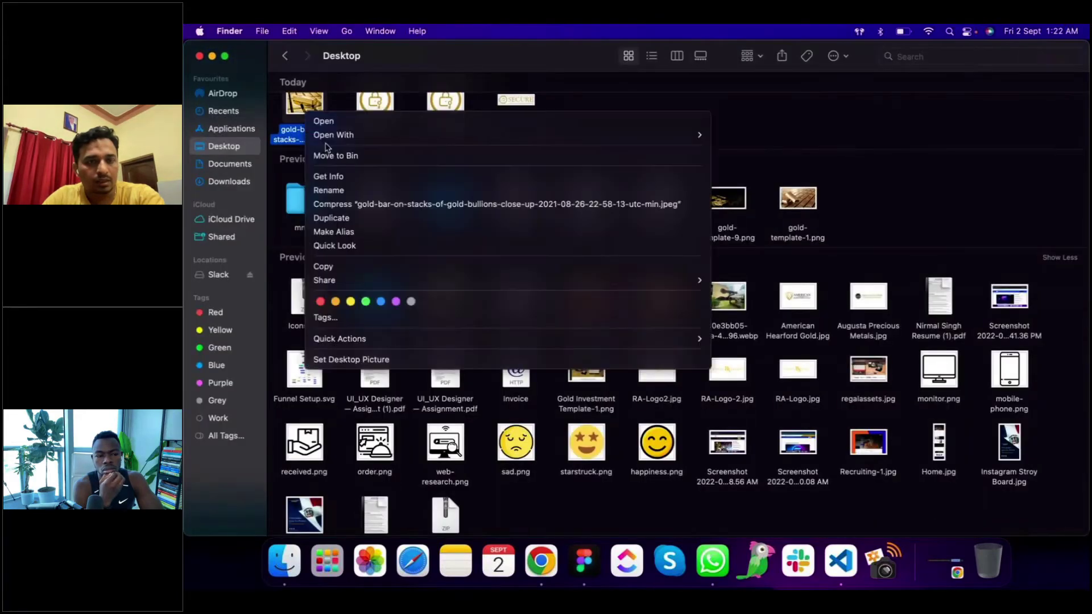
left_click(336, 177)
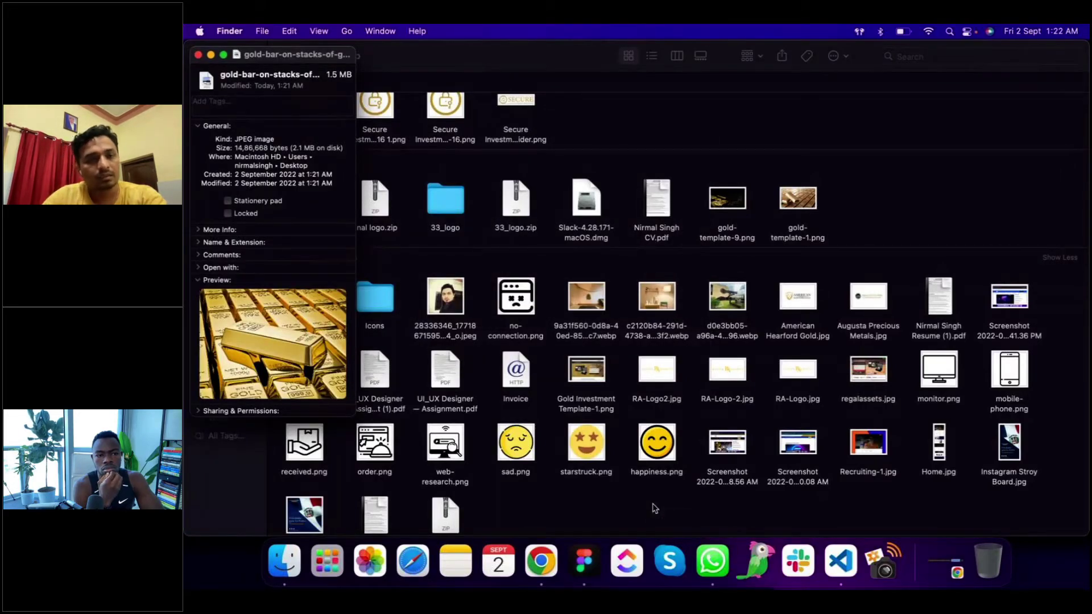
scroll(655, 508, "down", 1)
scroll(655, 508, "down", 10)
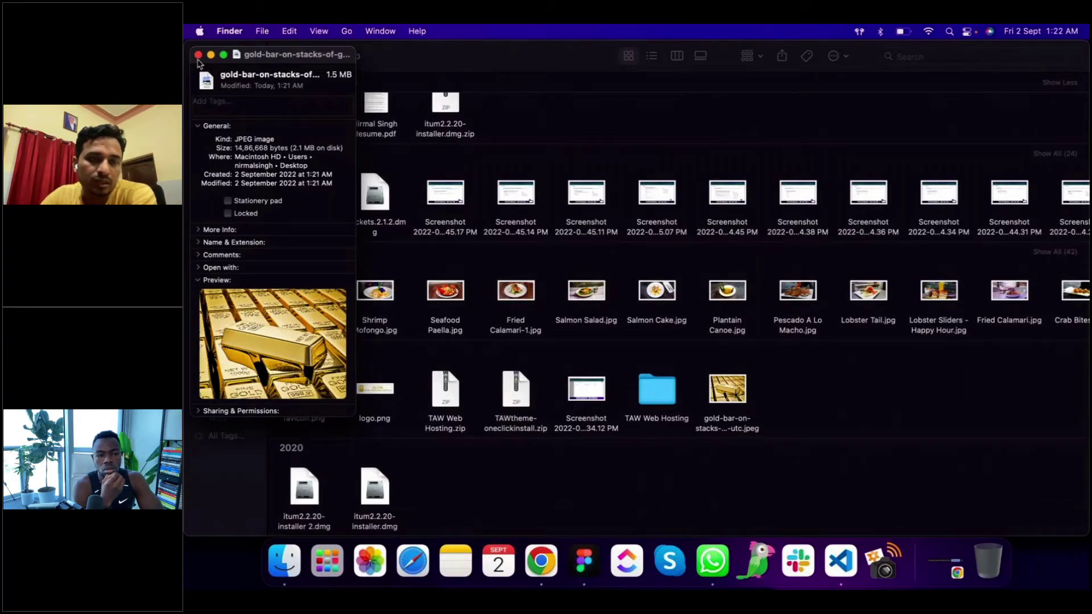
left_click(198, 55)
scroll(449, 166, "up", 6)
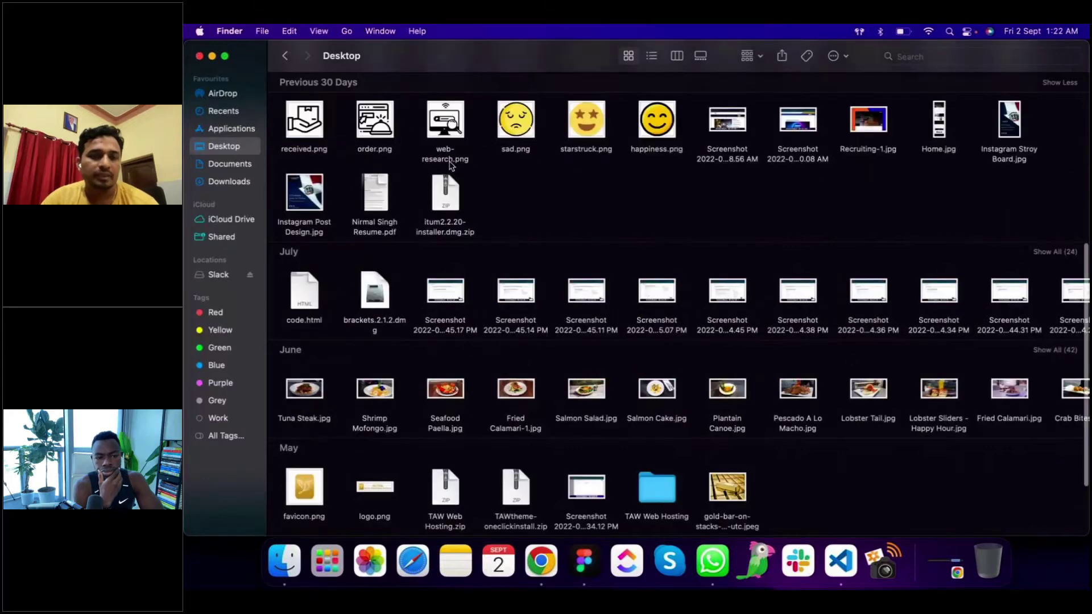
scroll(449, 165, "up", 5)
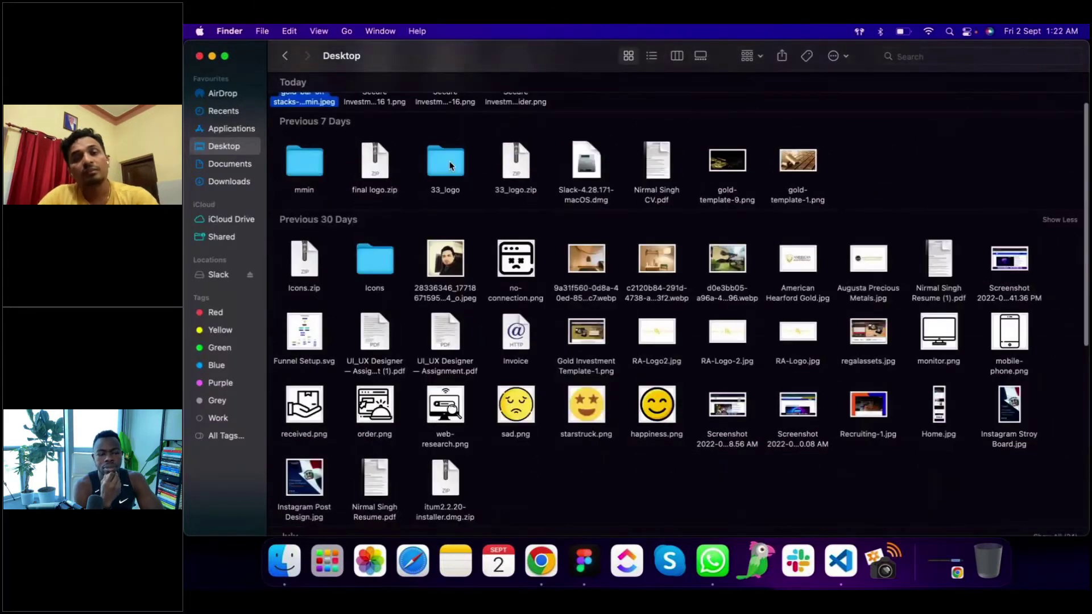
scroll(450, 165, "up", 2)
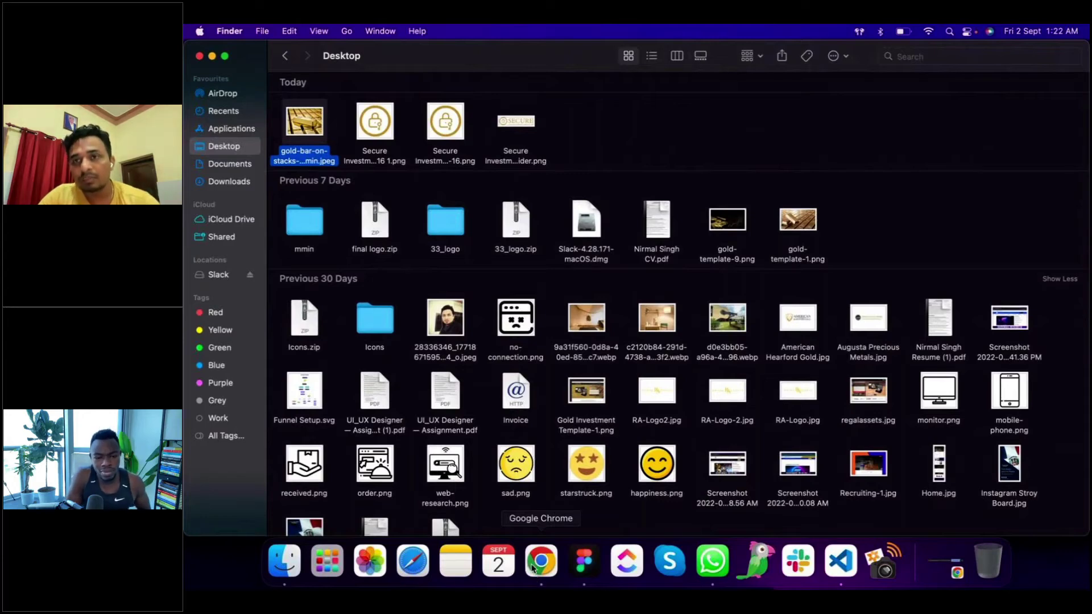
Step: Switch back to Chrome and open the Google home page in a new browser tab
left_click(533, 565)
left_click(1027, 55)
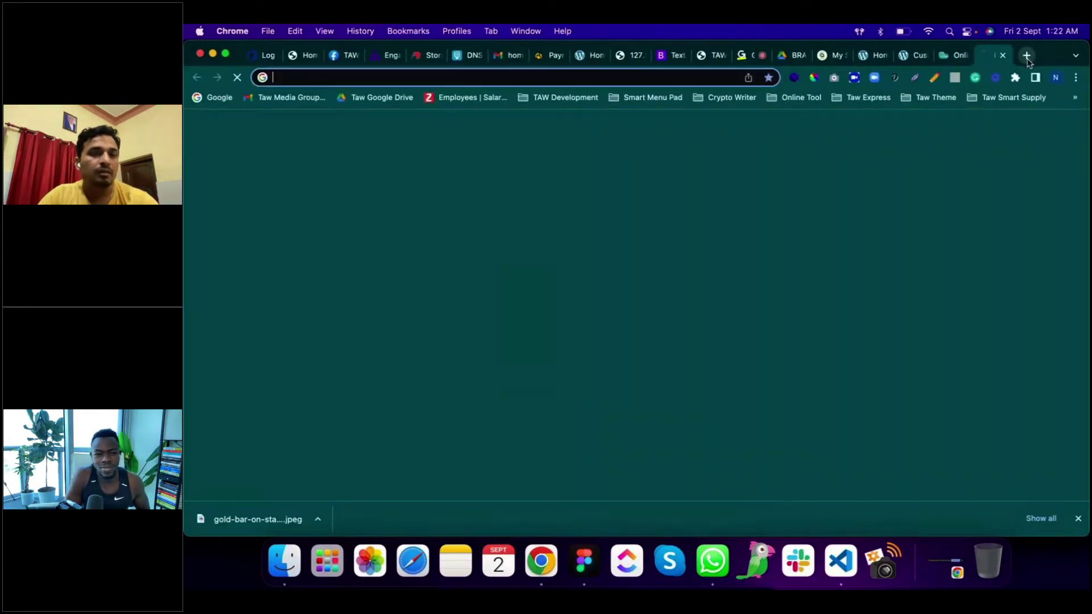
left_click(213, 98)
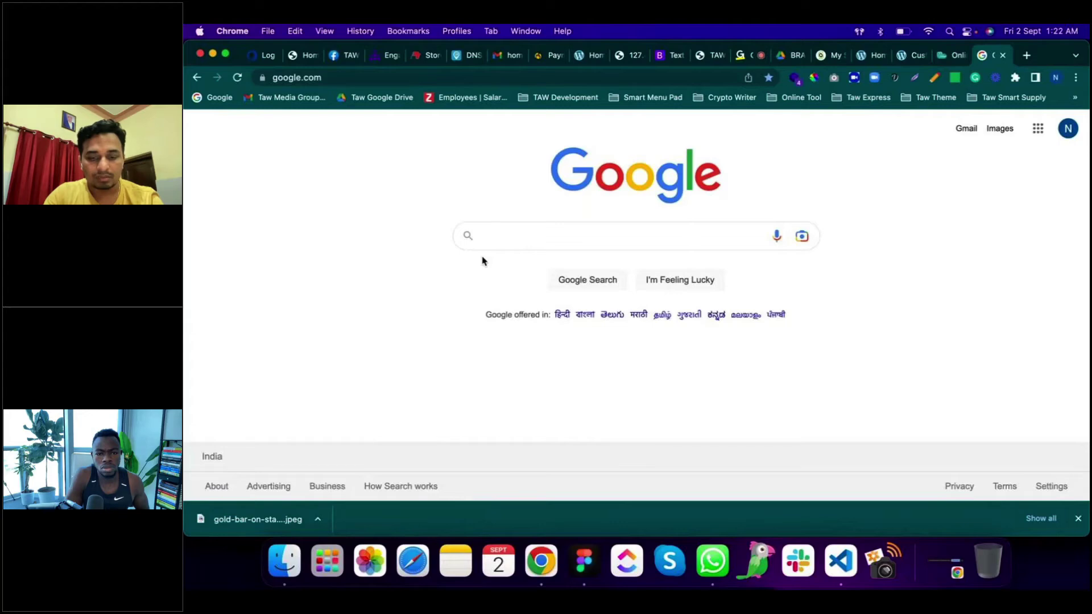
type("webp")
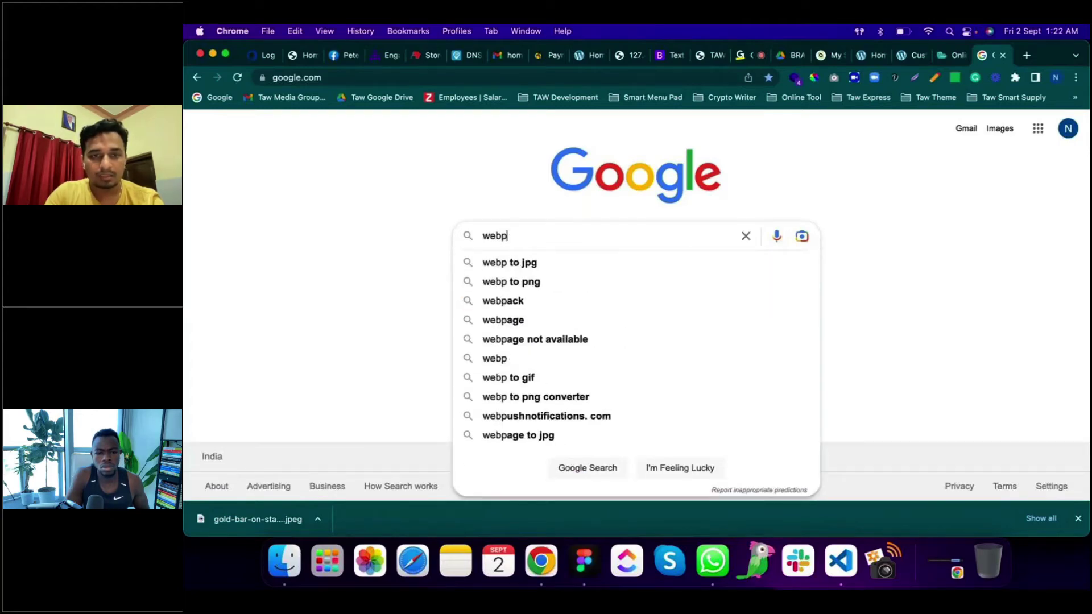
key("Down")
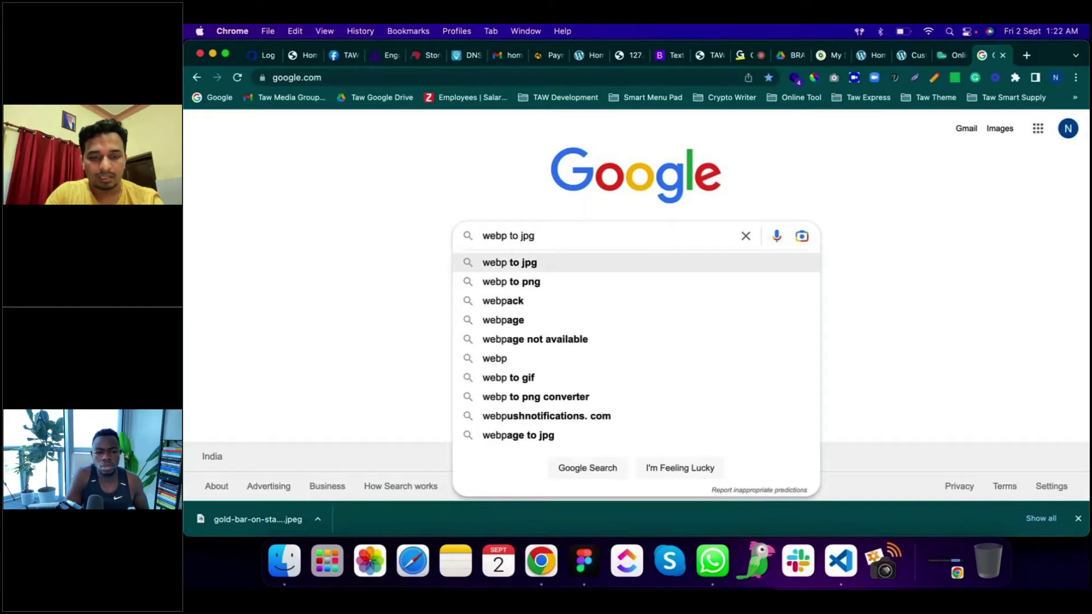
key("super+a")
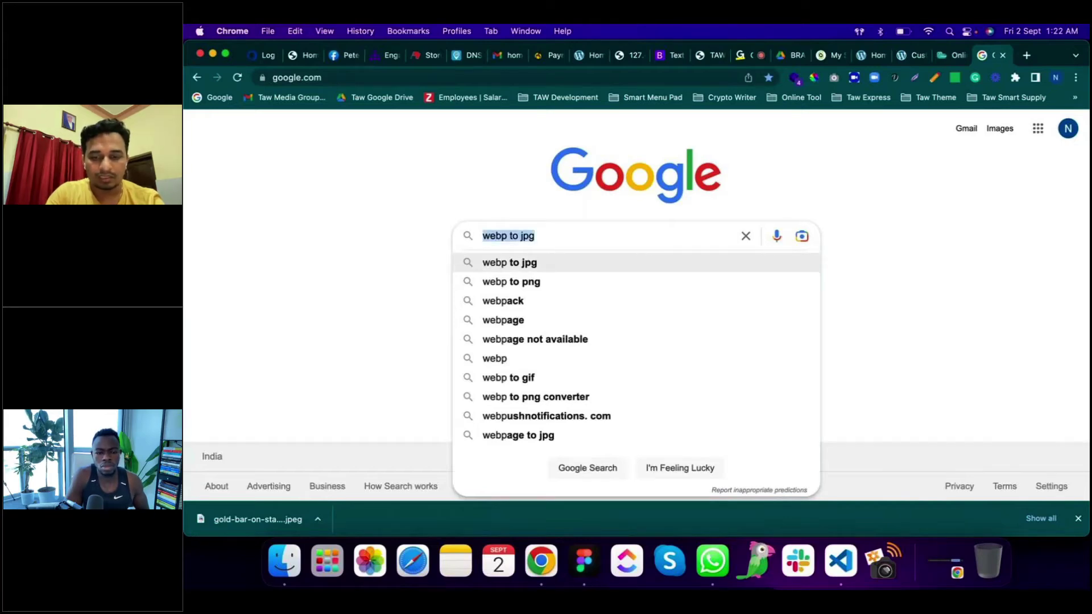
Step: Search Google for "jpg to webp converter software"
type("i")
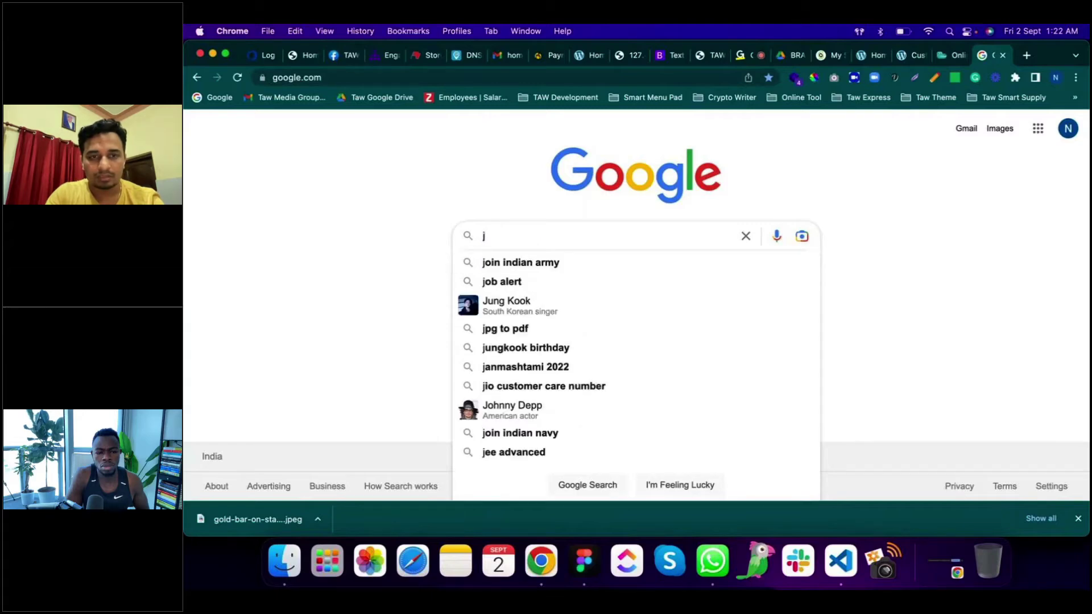
type("pg to wb")
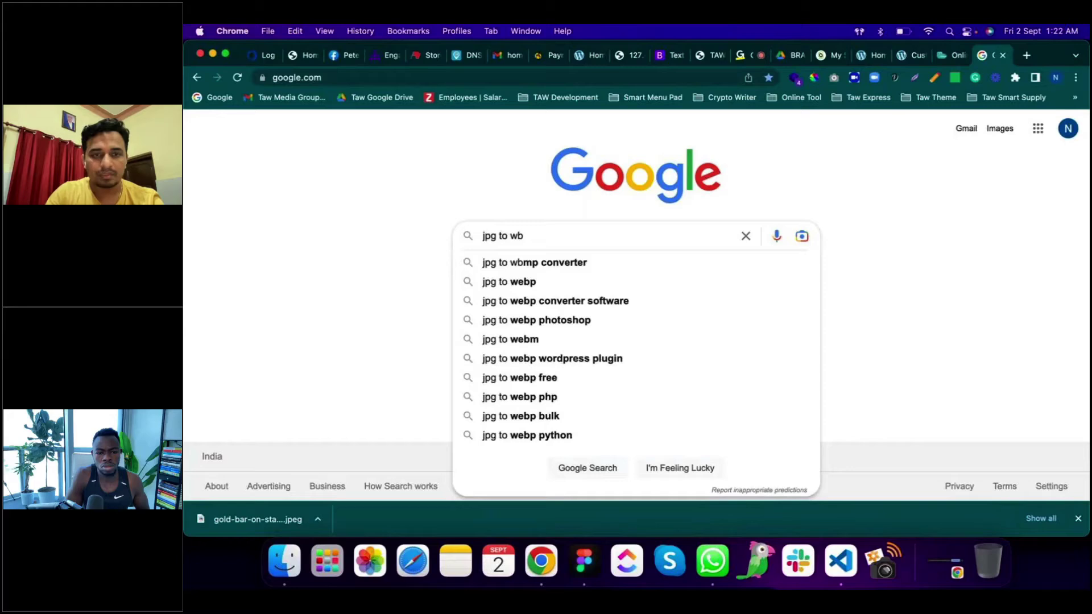
key("BackSpace")
type("ebp")
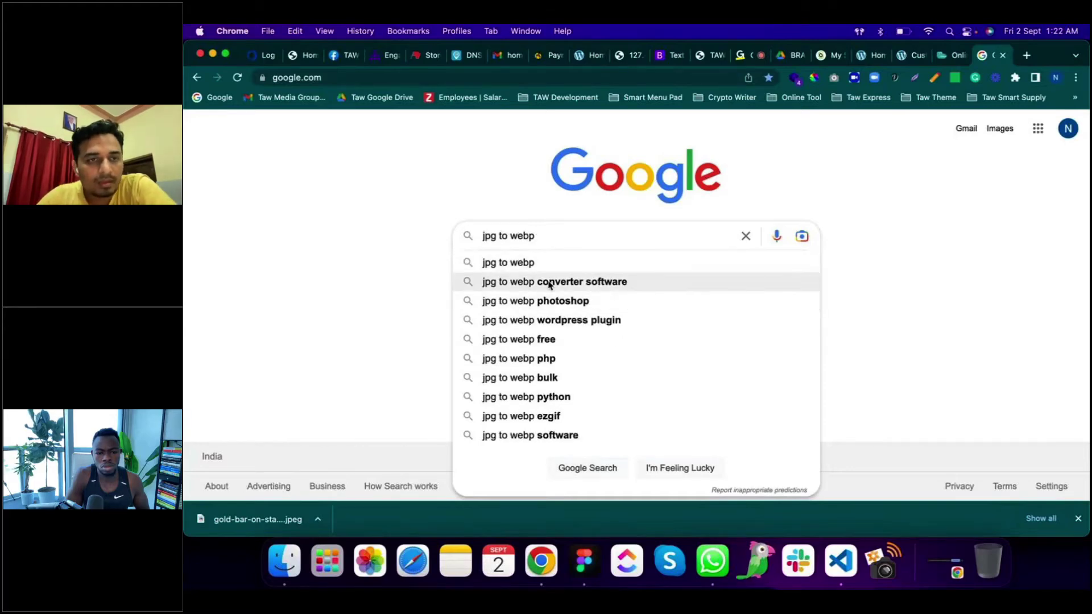
left_click(529, 281)
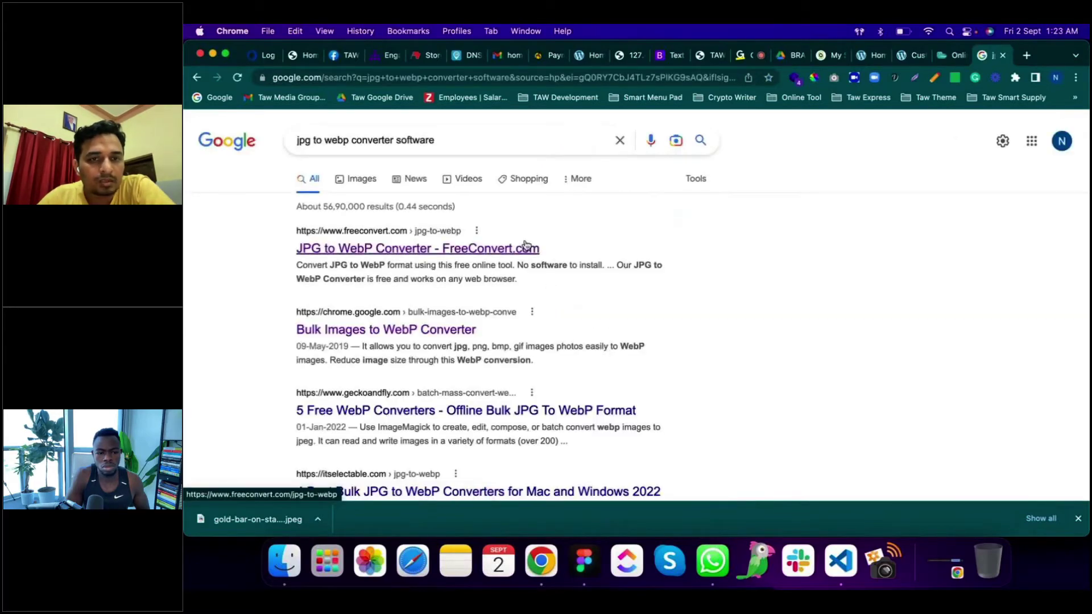
Step: Open the FreeConvert JPG to WebP Converter result in a new tab and view its file upload area
right_click(524, 248)
left_click(540, 250)
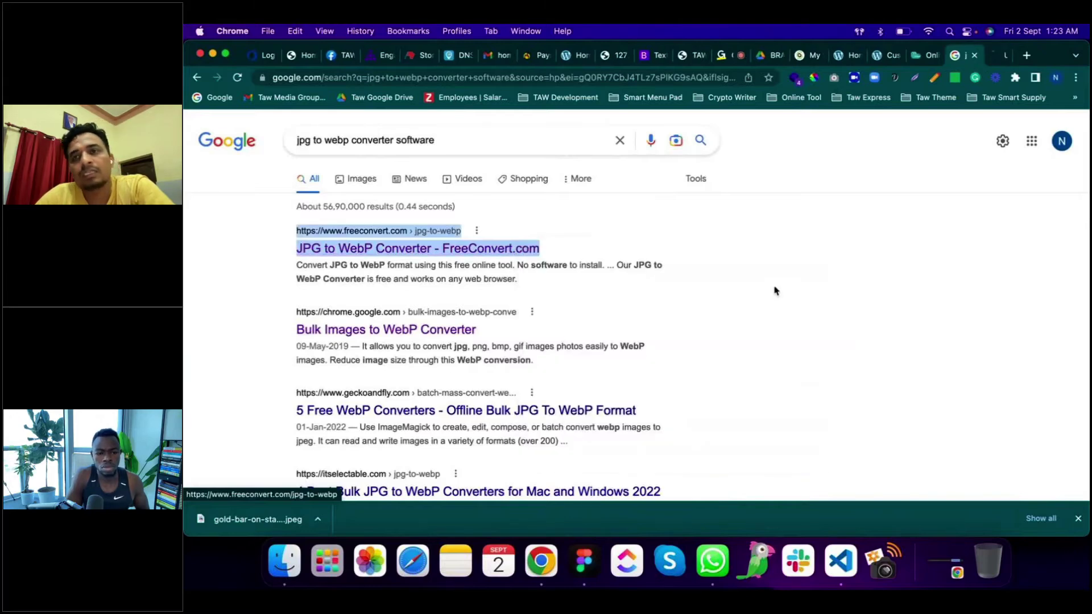
left_click(984, 59)
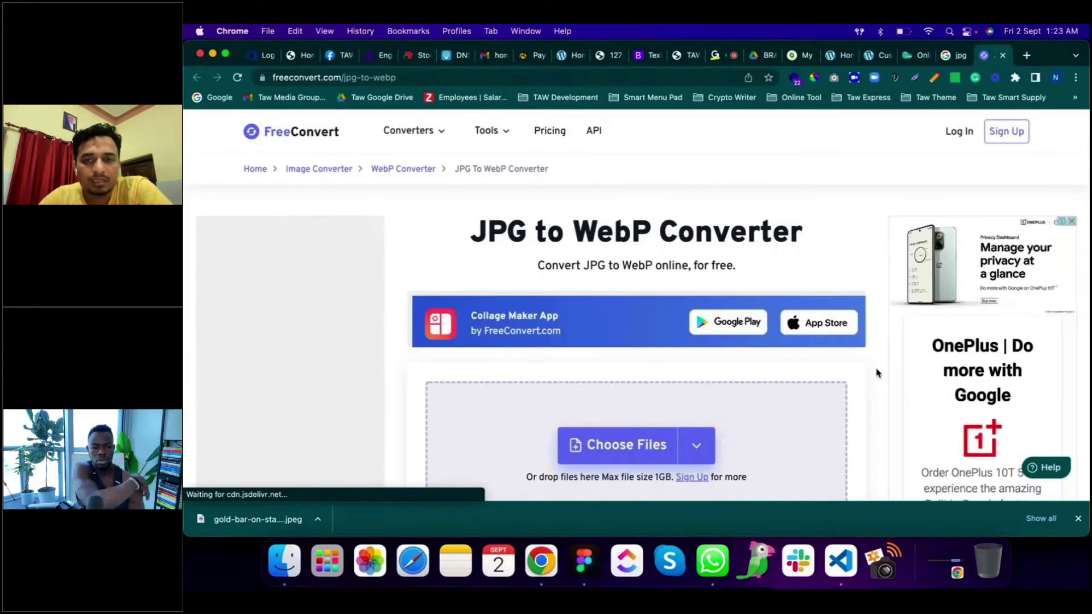
scroll(877, 373, "down", 2)
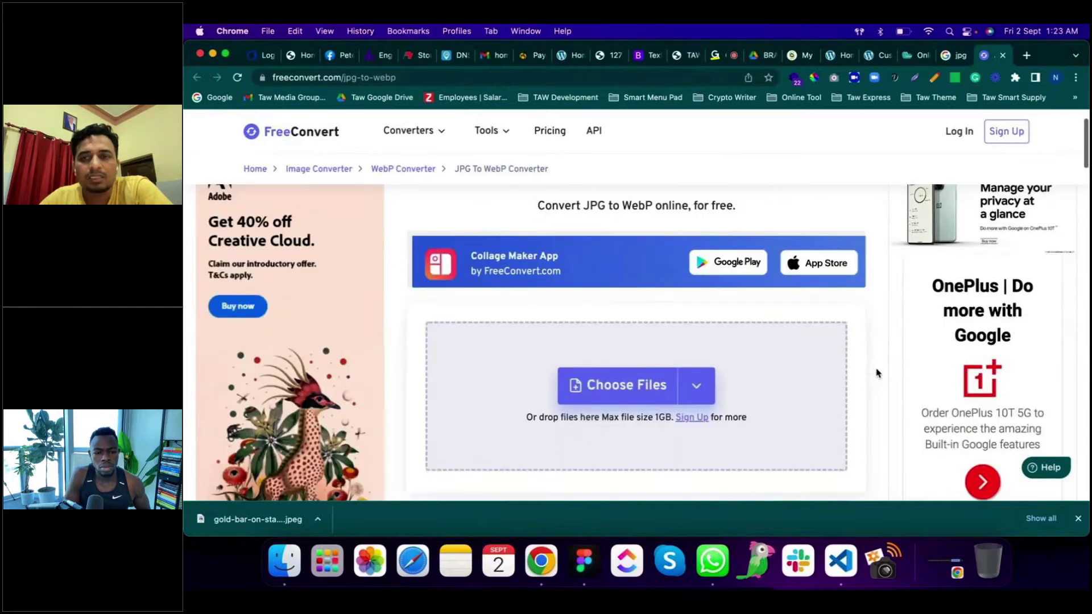
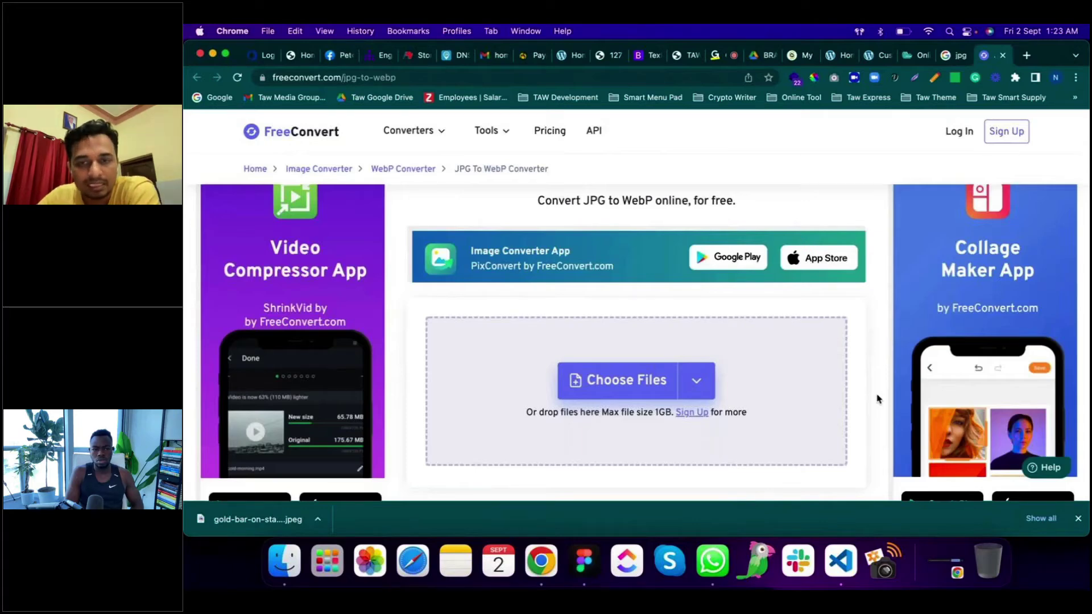
scroll(877, 399, "down", 2)
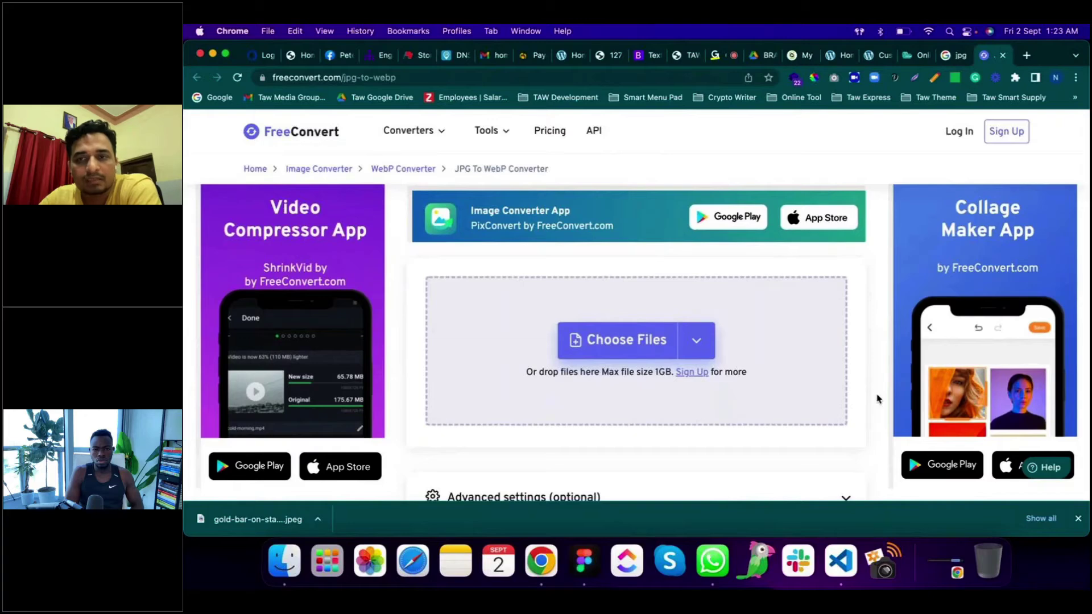
scroll(878, 399, "up", 1)
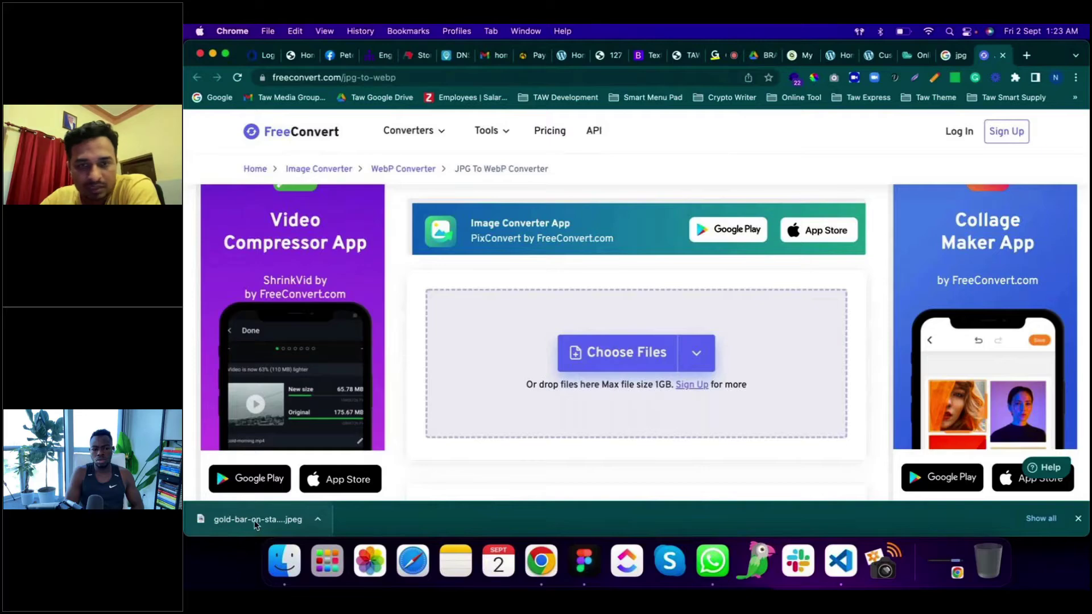
Step: Convert the downloaded compressed gold-bar-on-stacks JPEG to WebP and save the converted file to the Desktop
left_click_drag(256, 525, 630, 357)
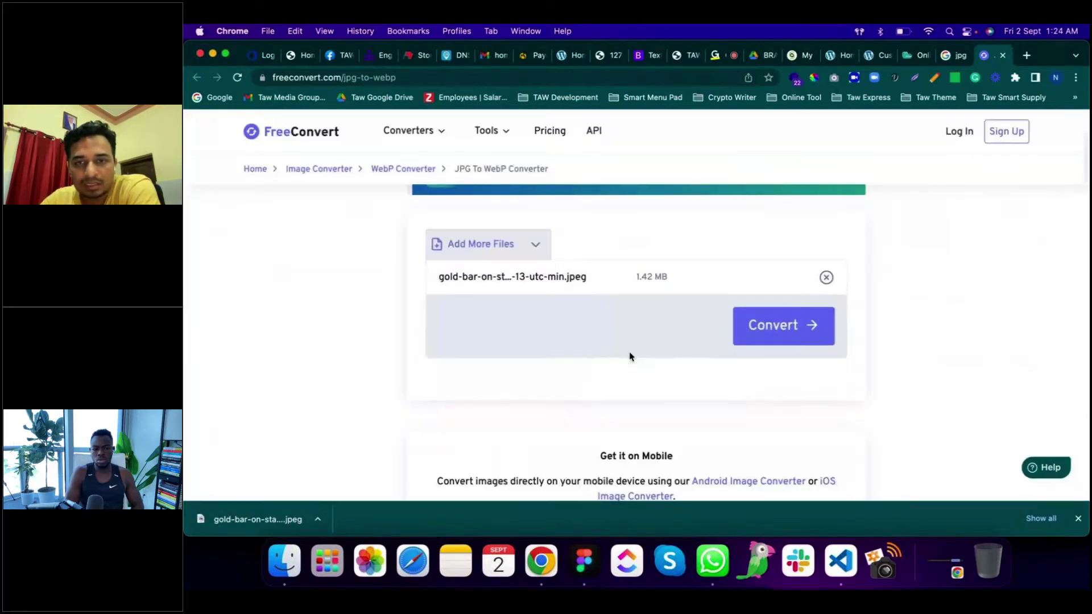
left_click(756, 341)
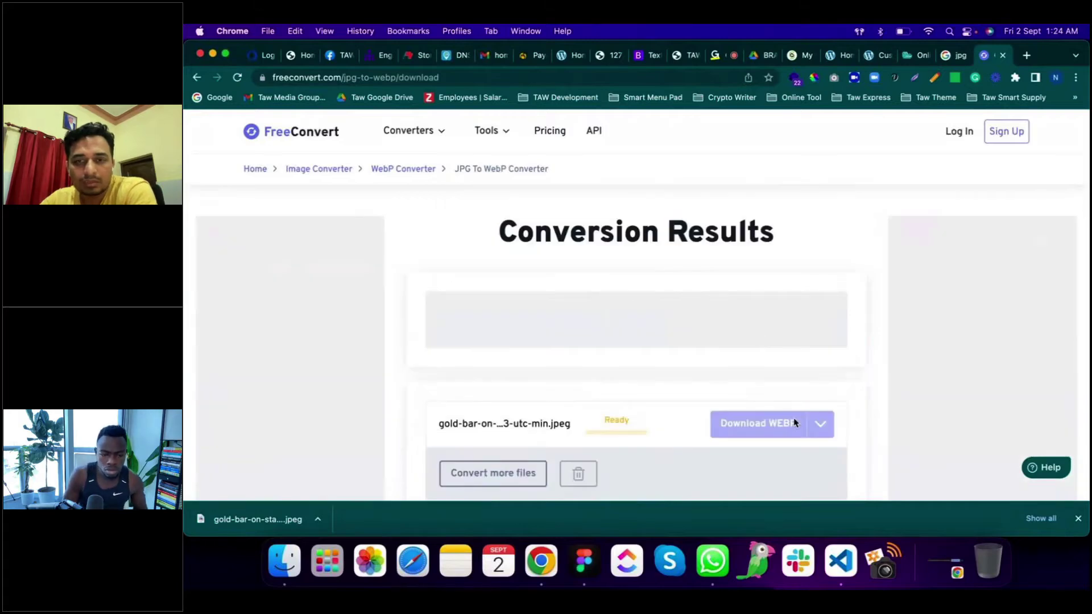
scroll(794, 422, "down", 2)
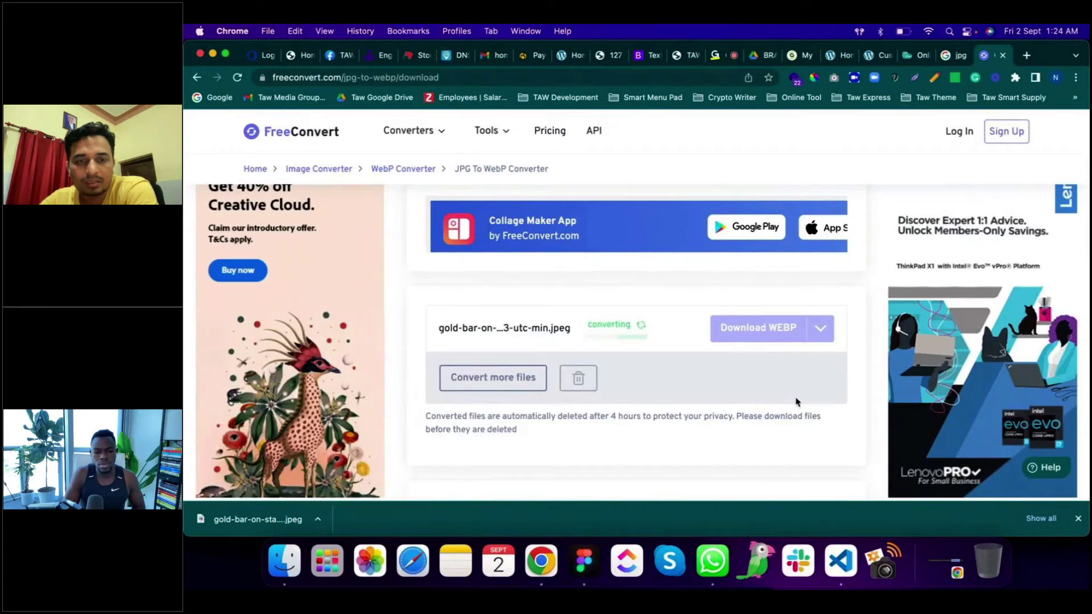
scroll(795, 401, "down", 1)
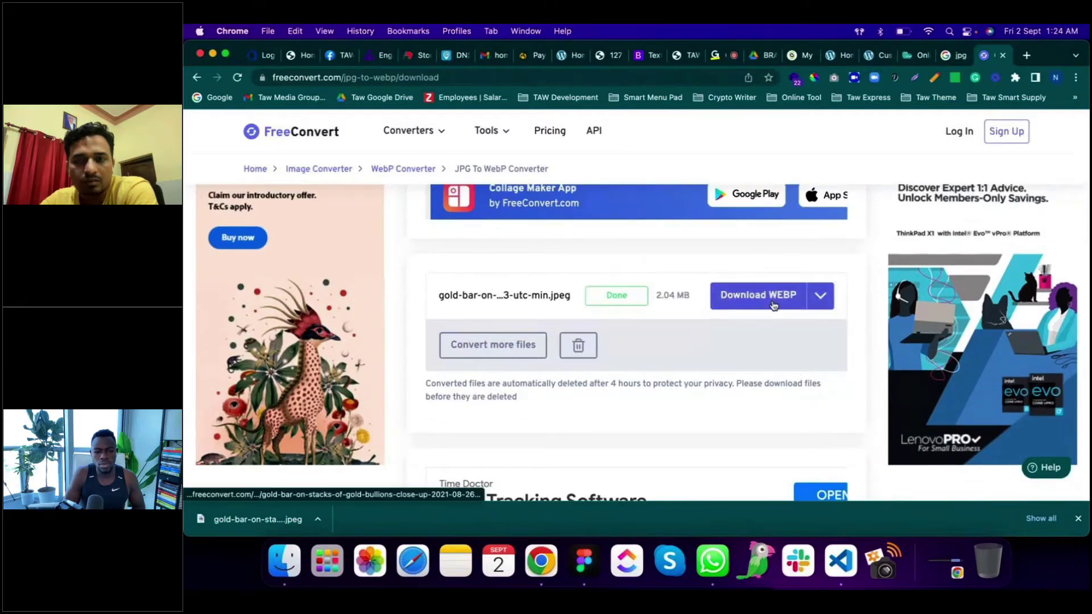
left_click(774, 303)
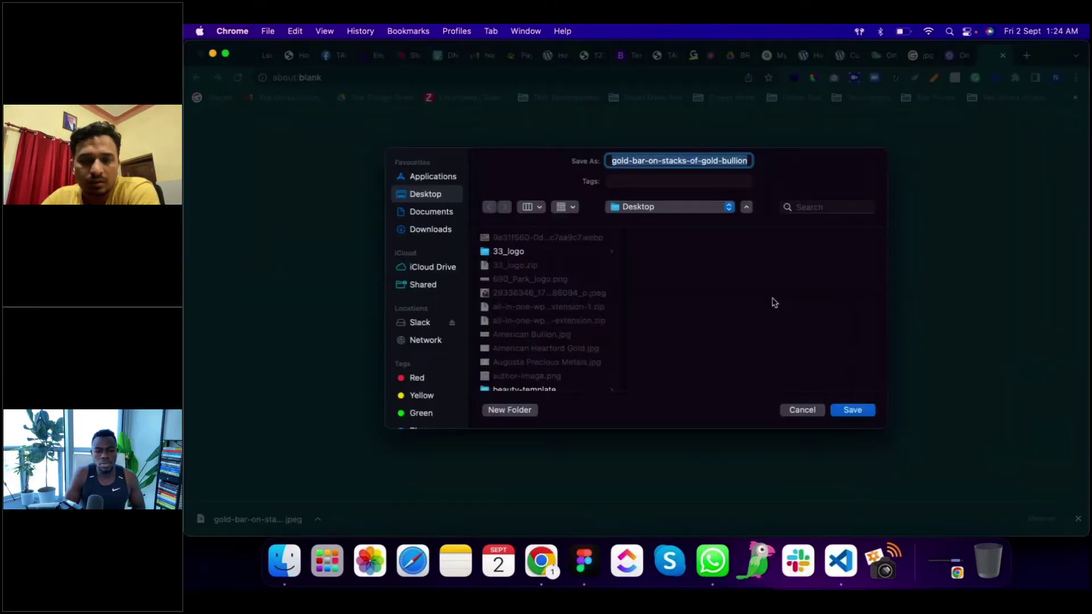
key("Return")
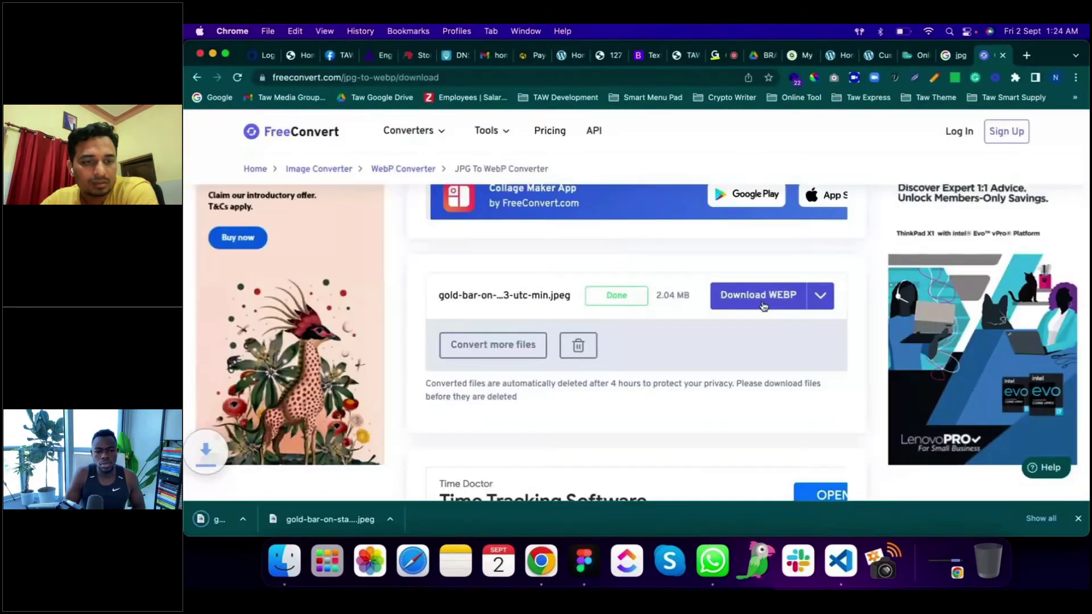
Step: Reveal the downloaded WebP image in Finder, check its size in the file information, and close the information window
left_click(317, 519)
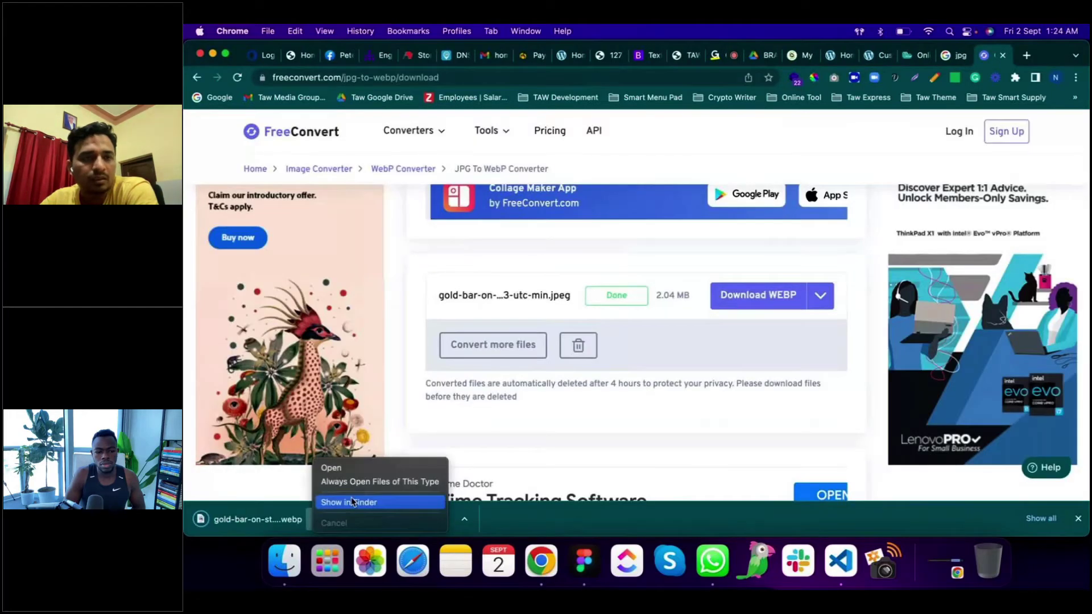
left_click(352, 502)
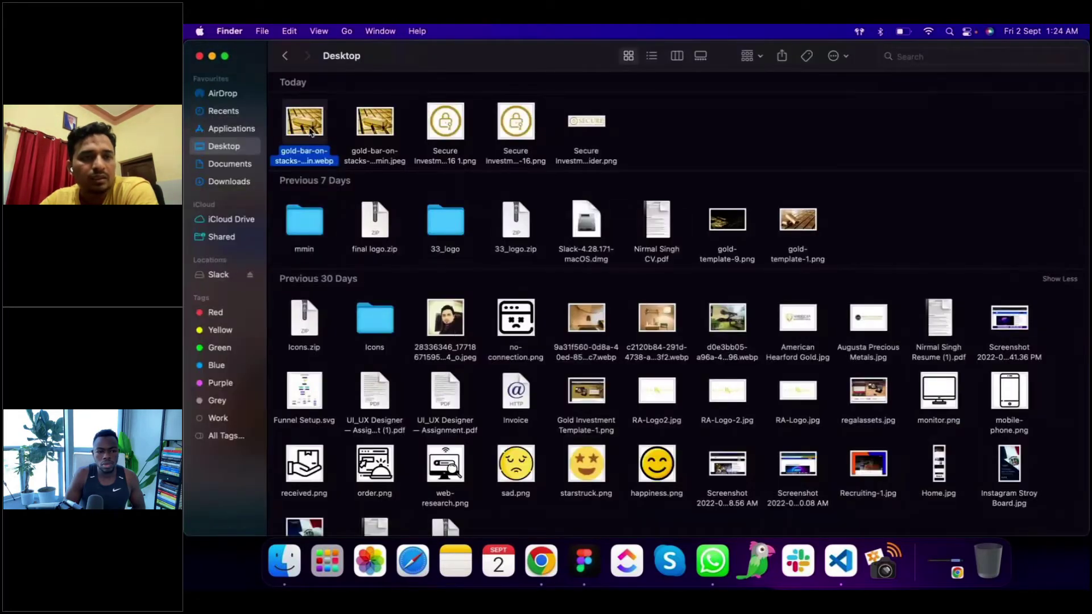
right_click(311, 132)
left_click(357, 193)
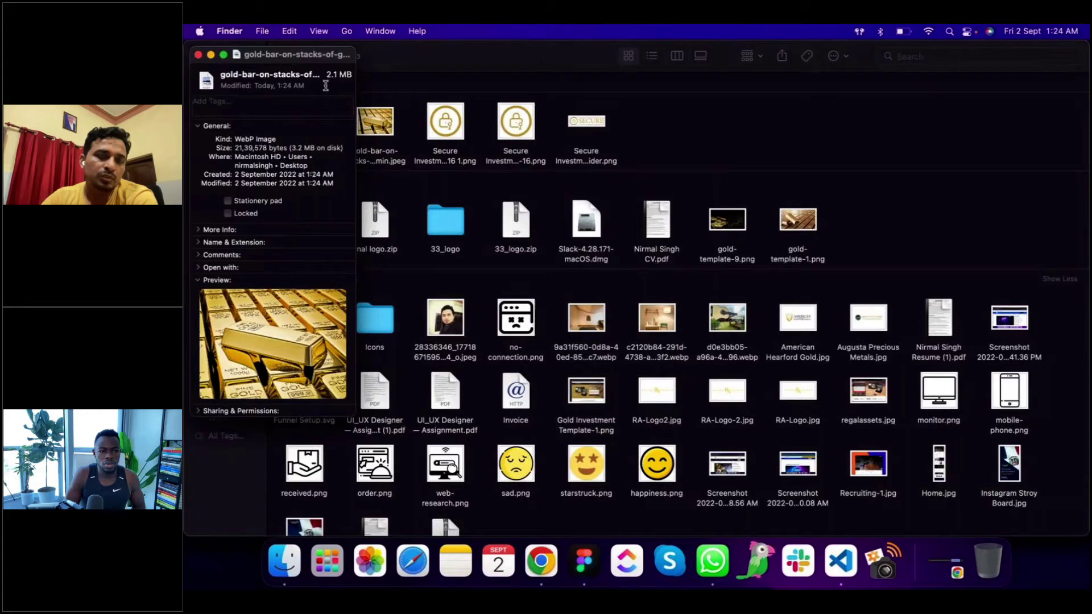
left_click(199, 55)
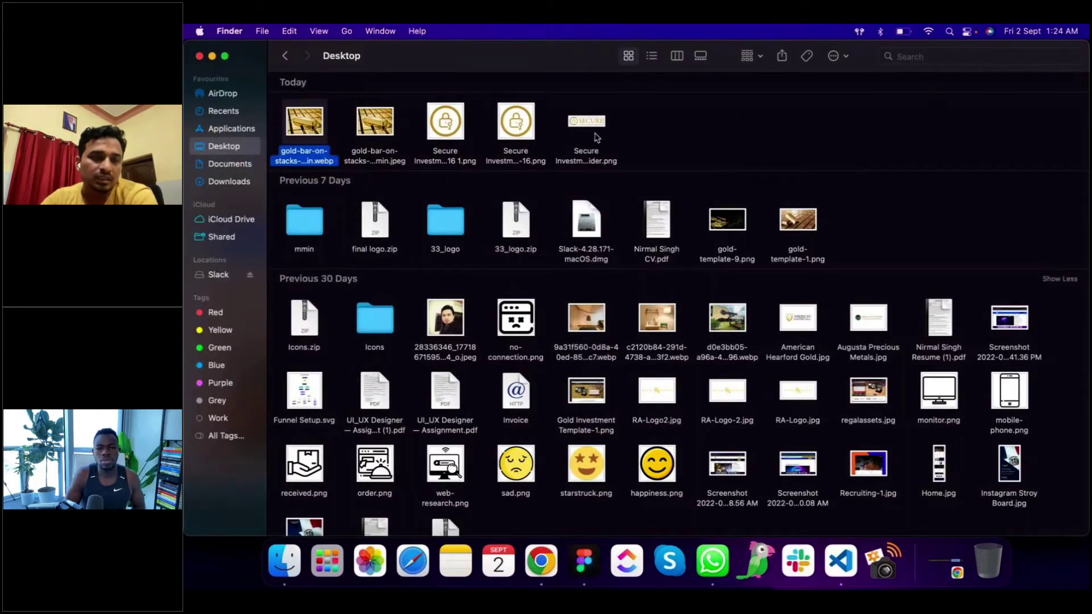
left_click(273, 114)
left_click_drag(273, 111, 328, 132)
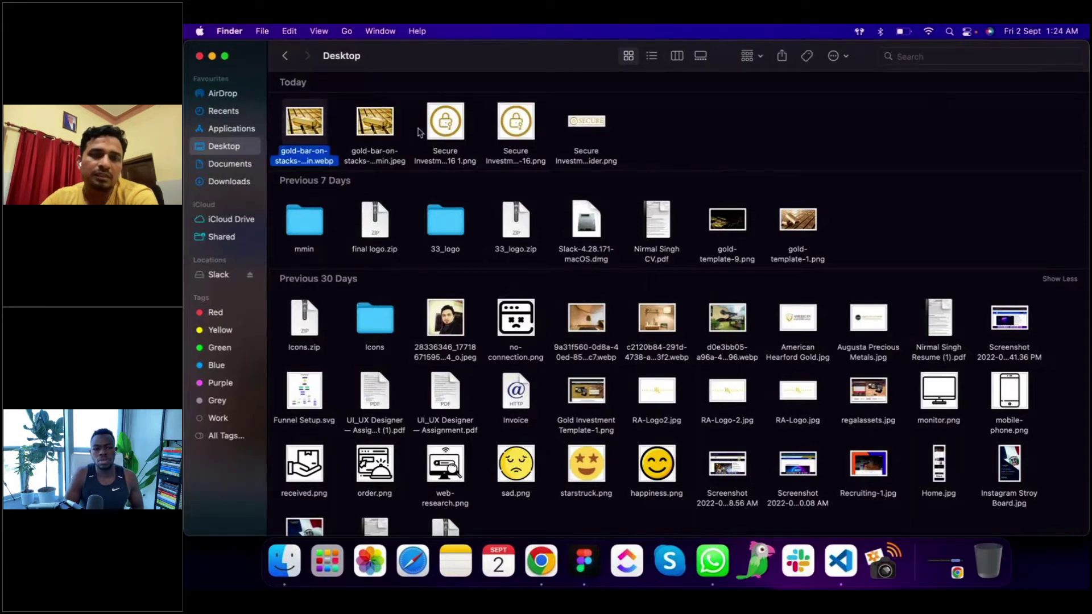
left_click_drag(412, 128, 284, 105)
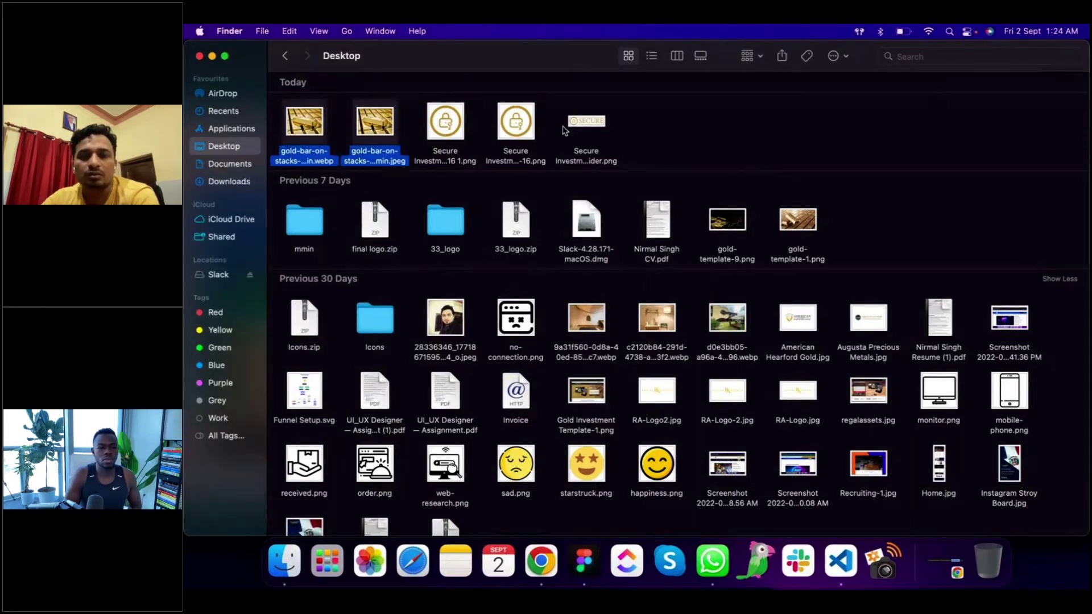
left_click(642, 128)
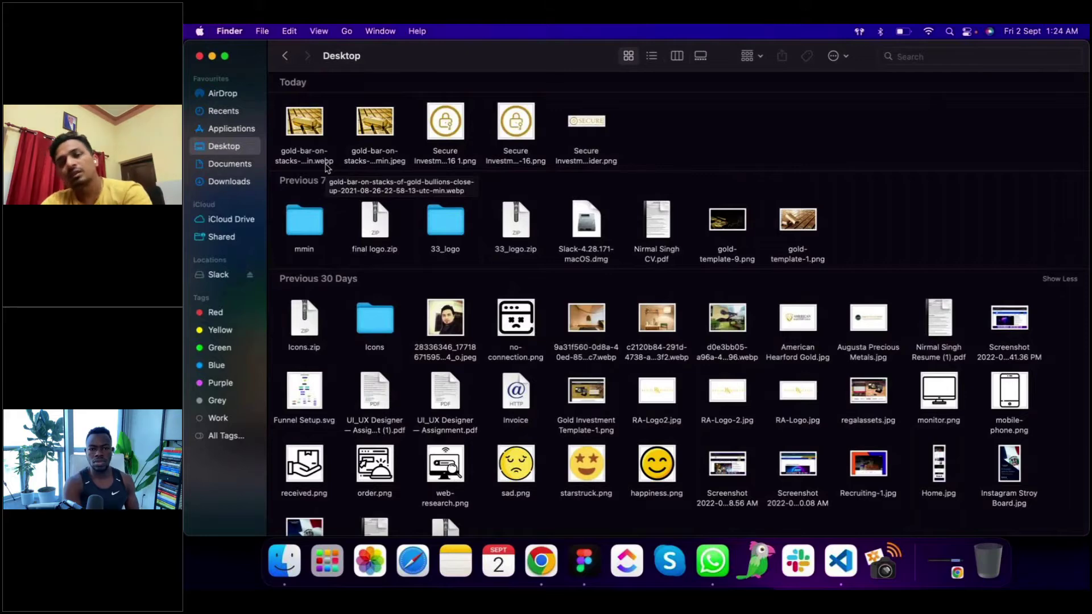
Step: Minimize the Finder window and dismiss the browser's download bar on the conversion results page
left_click(212, 56)
scroll(793, 299, "up", 5)
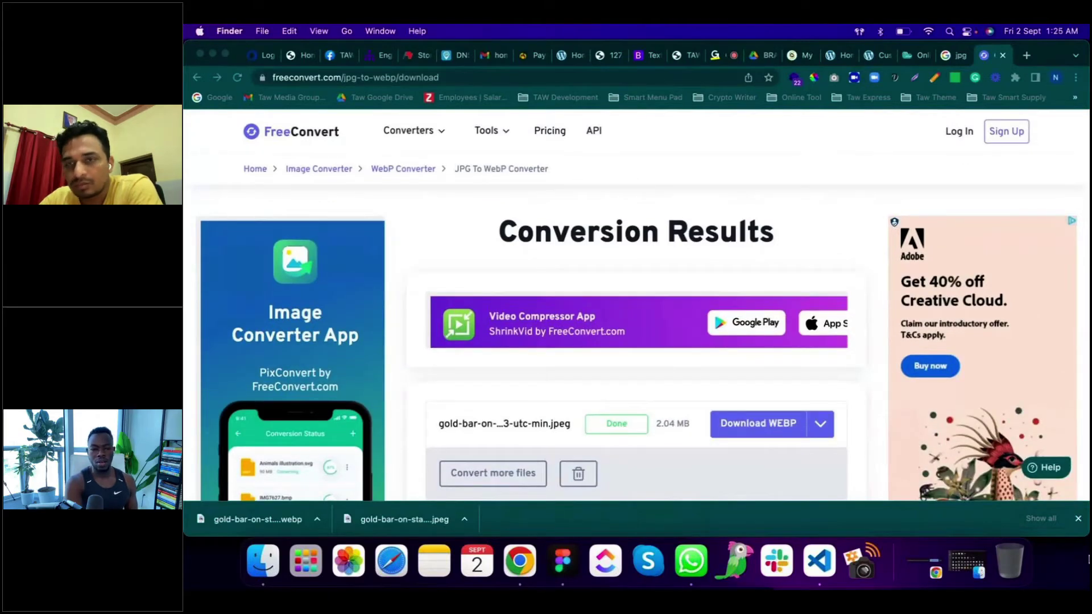
left_click(1078, 519)
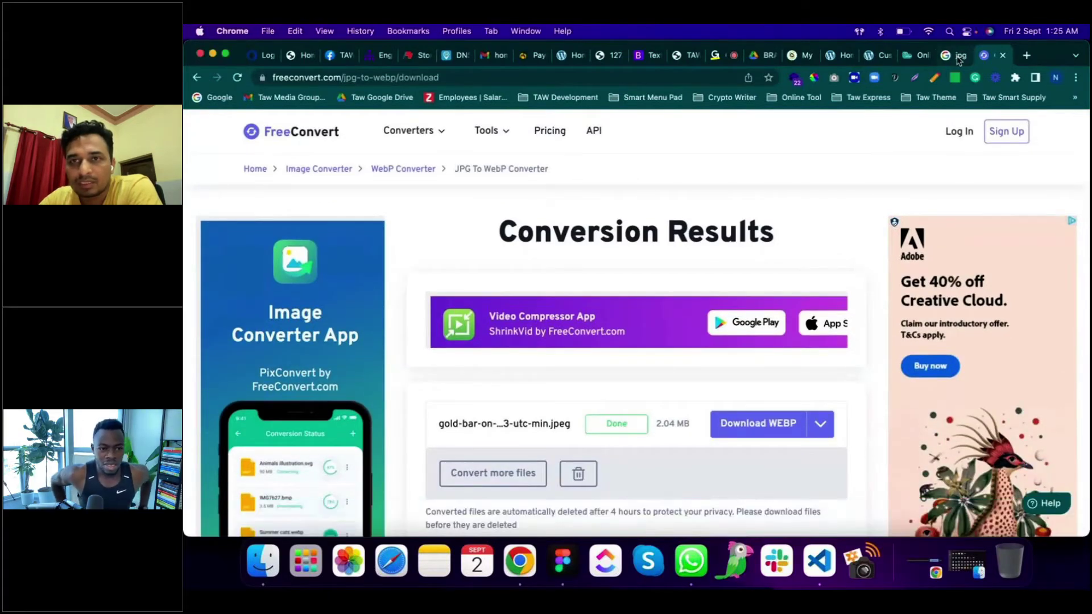
Step: Return to the Customizer page and leave it for a freshly loaded live homepage of secureinvestmentinsider.com
left_click(957, 55)
left_click(869, 56)
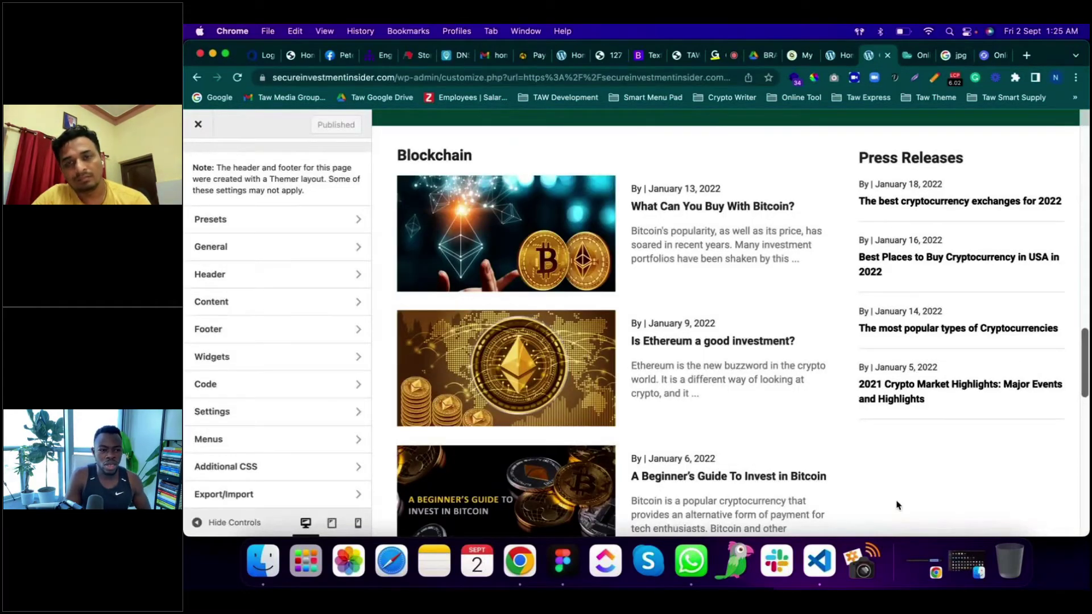
scroll(775, 321, "up", 15)
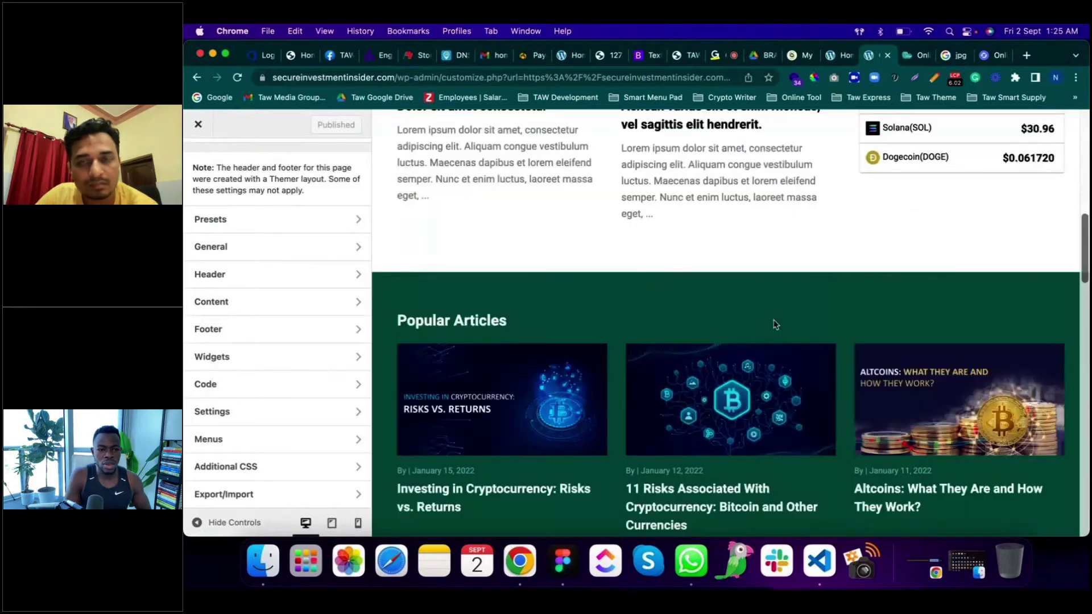
key("super+r")
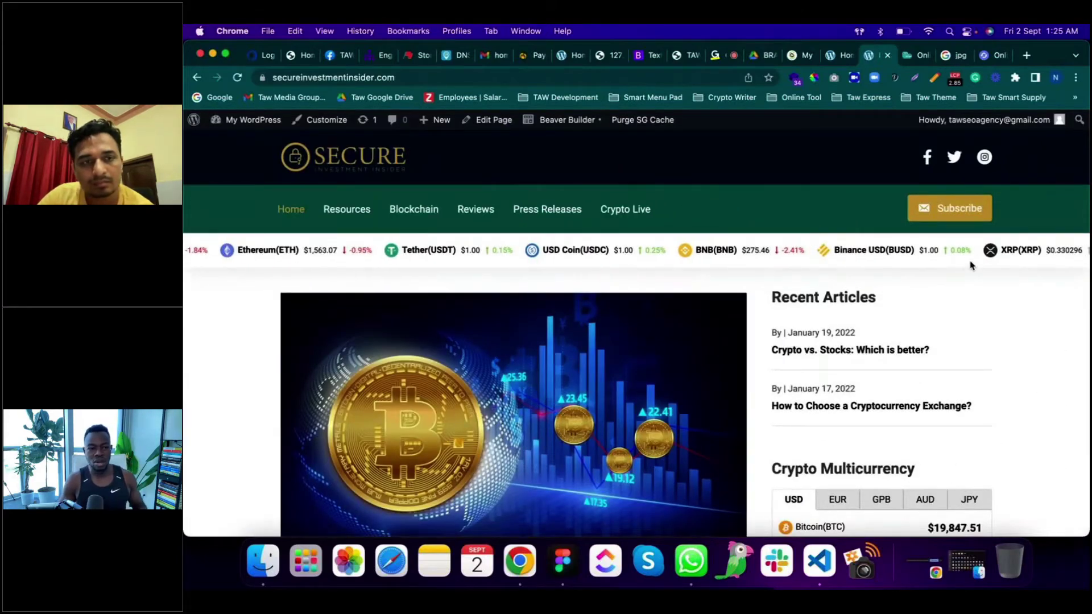
Step: Preview the homepage's Crypto Multicurrency table in EUR, GPB, AUD and JPY, and return it to USD
scroll(972, 266, "down", 8)
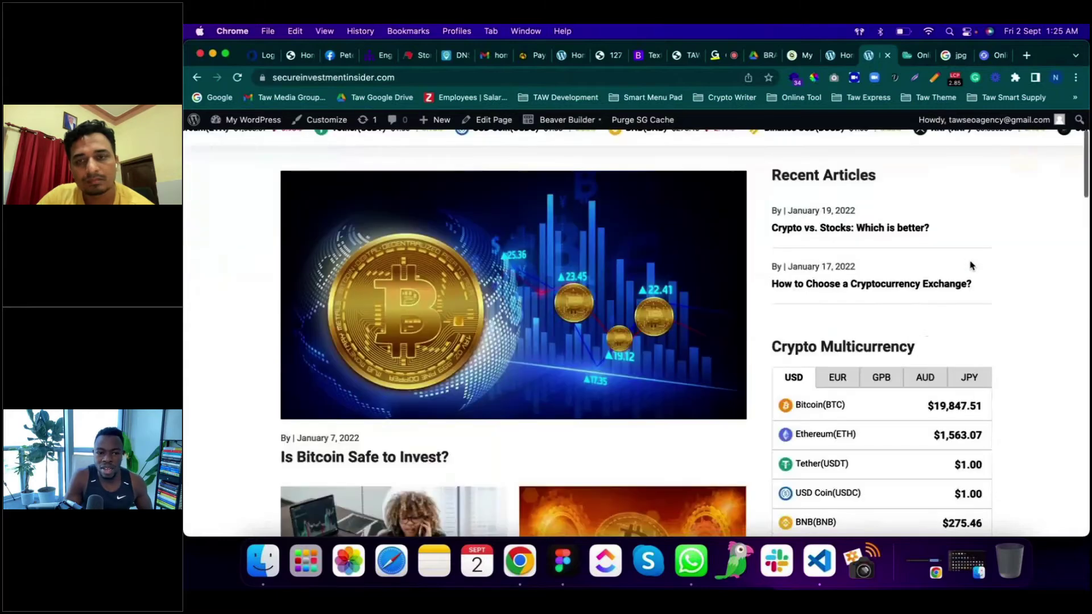
scroll(971, 266, "down", 1)
scroll(971, 265, "up", 3)
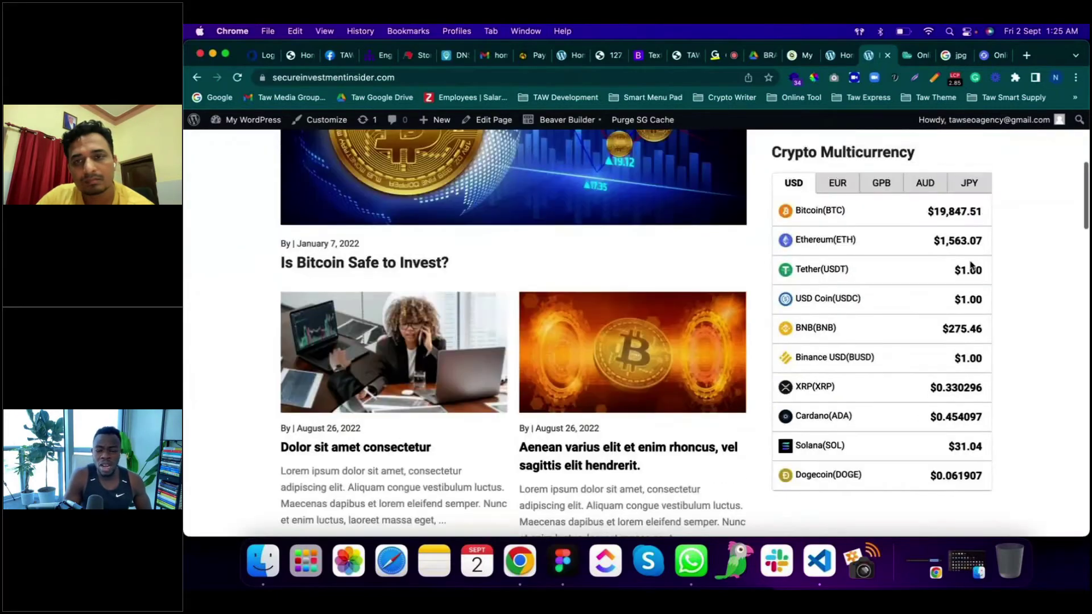
left_click(837, 232)
left_click(882, 233)
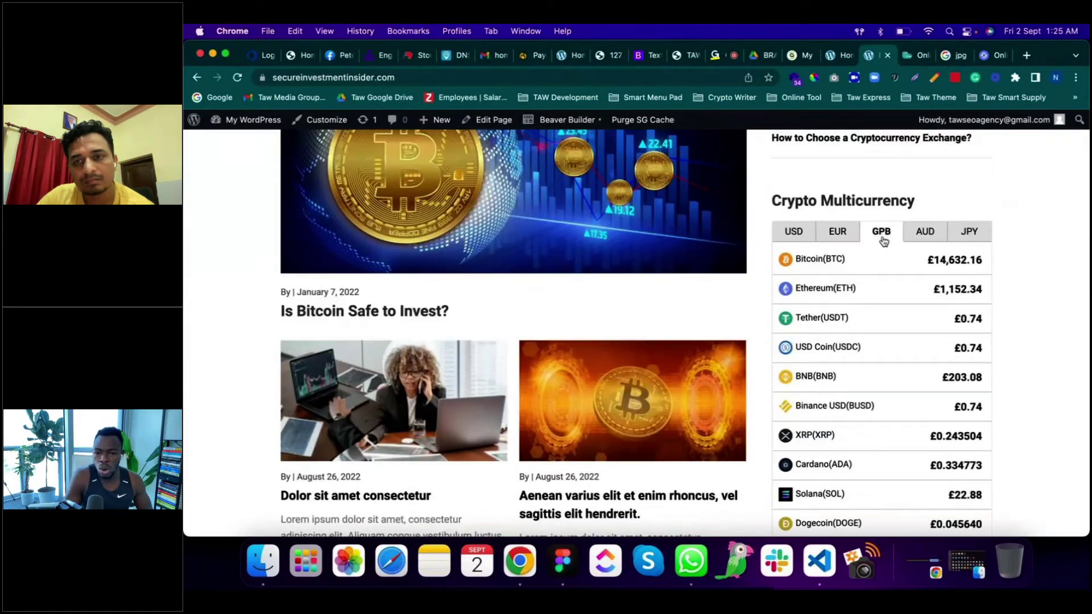
left_click(914, 236)
left_click(969, 233)
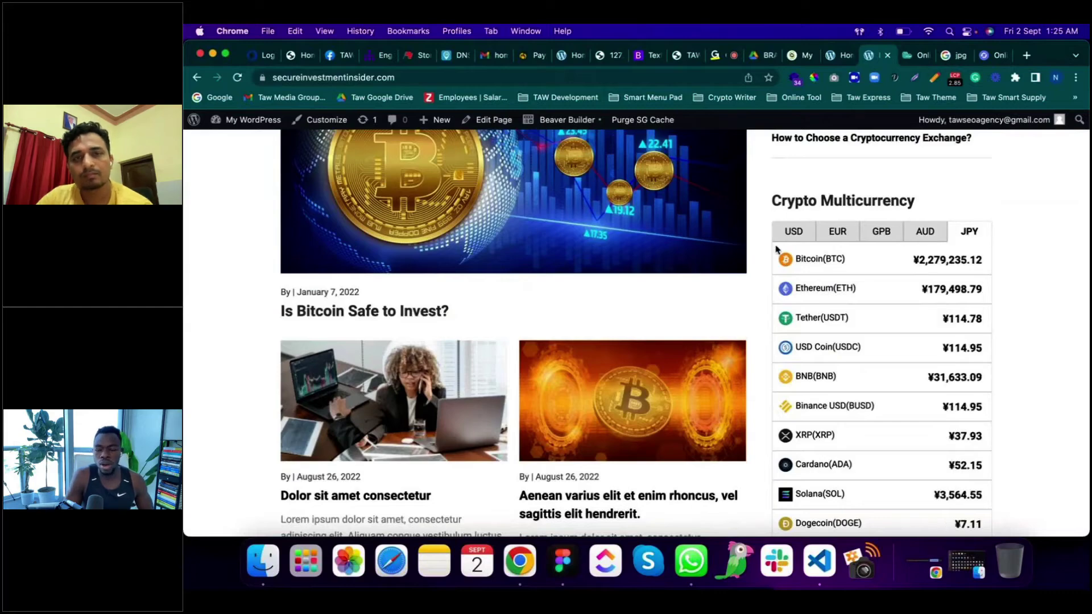
left_click(799, 233)
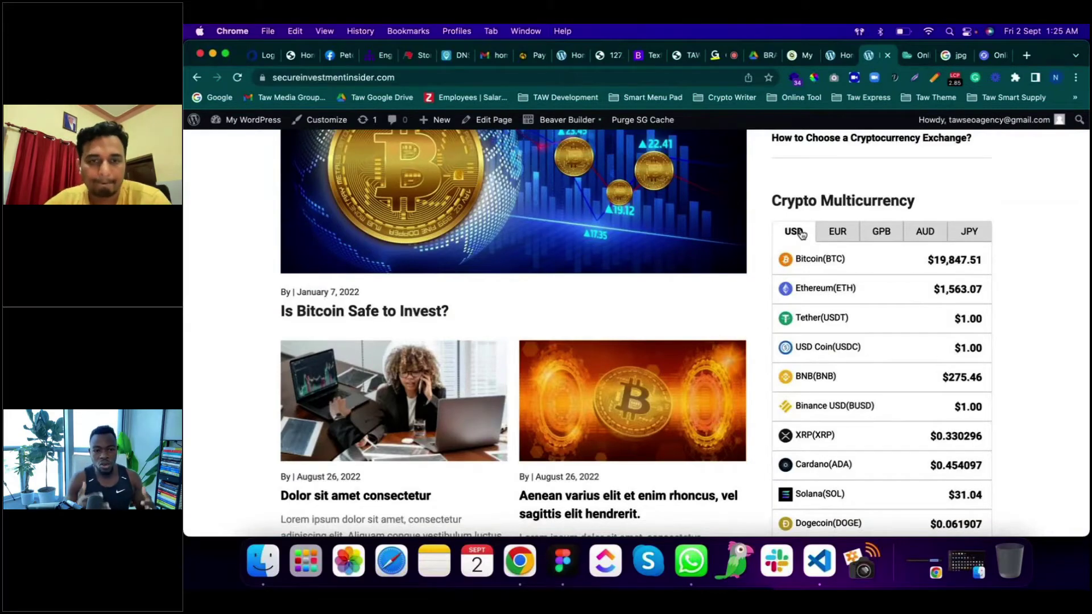
Step: Open the "Aenean varius elit et enim rhoncus" article and examine its body, images, Latest News sidebar and Related News section
scroll(797, 239, "down", 2)
scroll(682, 318, "down", 3)
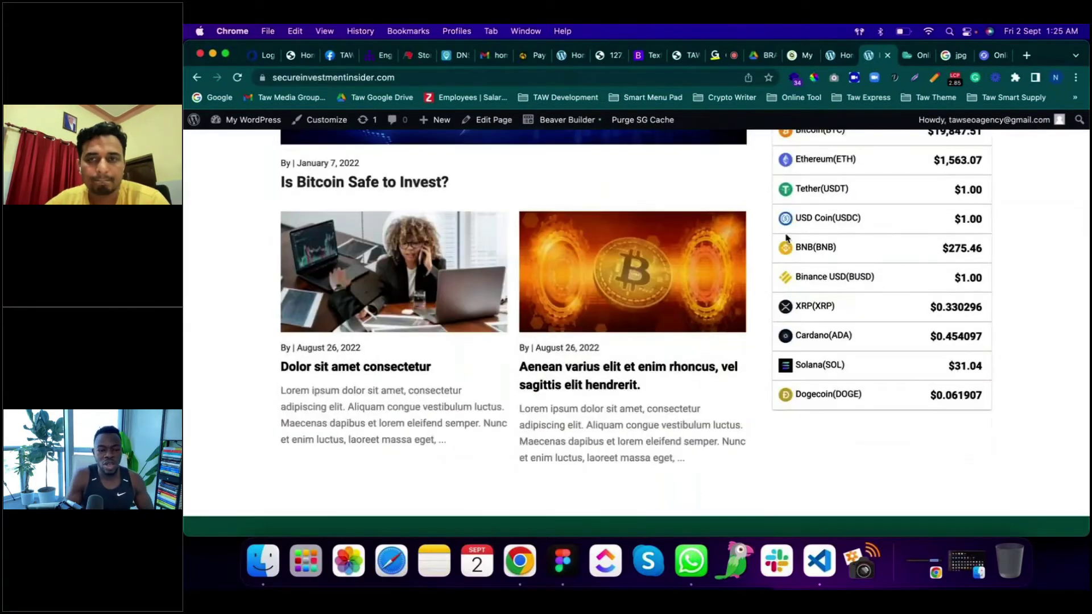
left_click(601, 372)
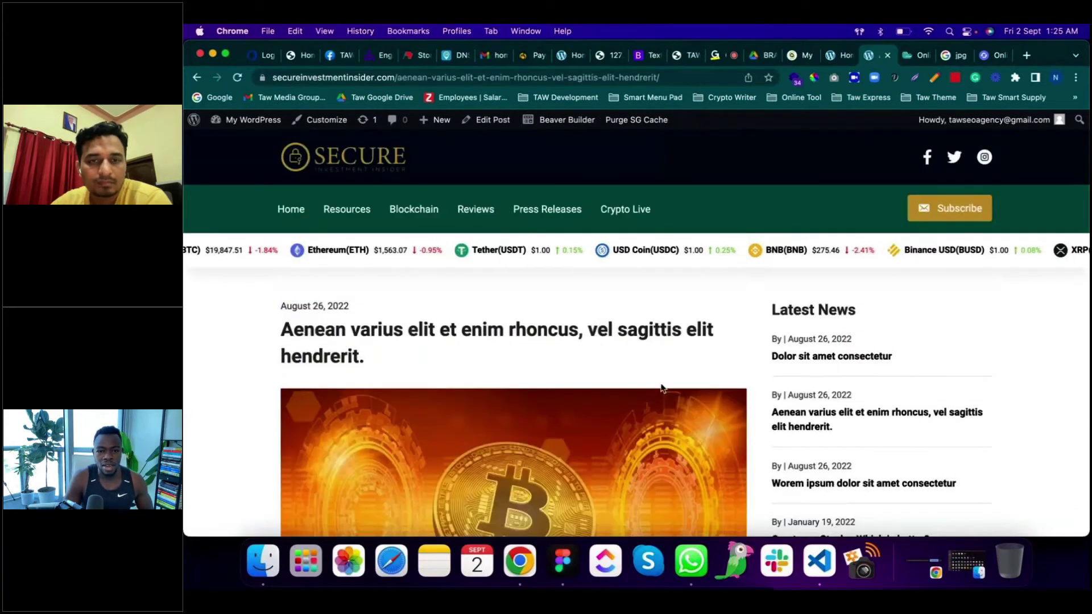
scroll(662, 386, "down", 2)
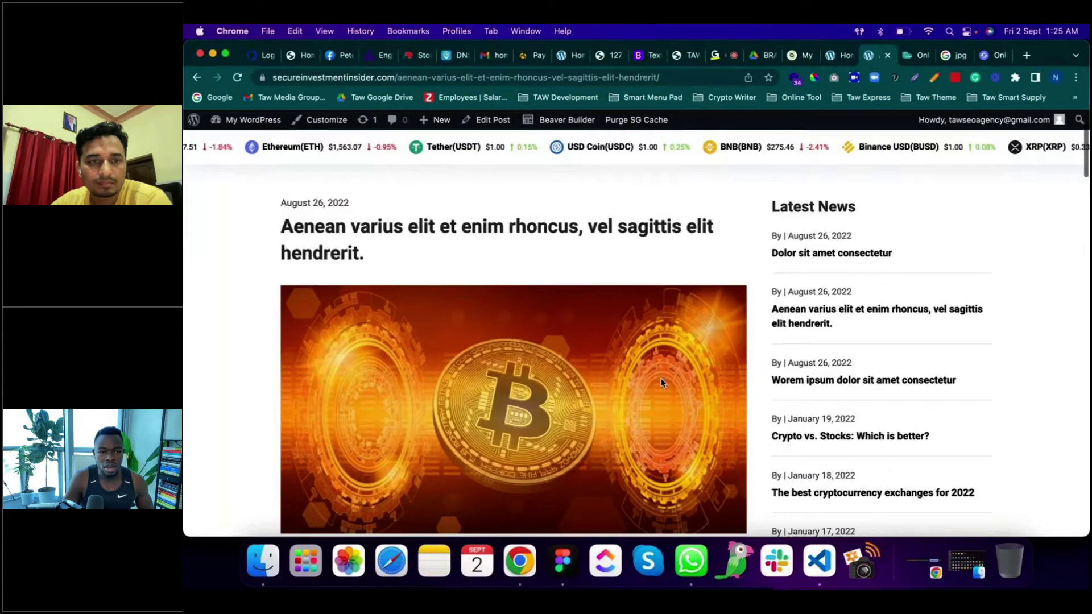
scroll(661, 377, "down", 8)
scroll(660, 376, "down", 5)
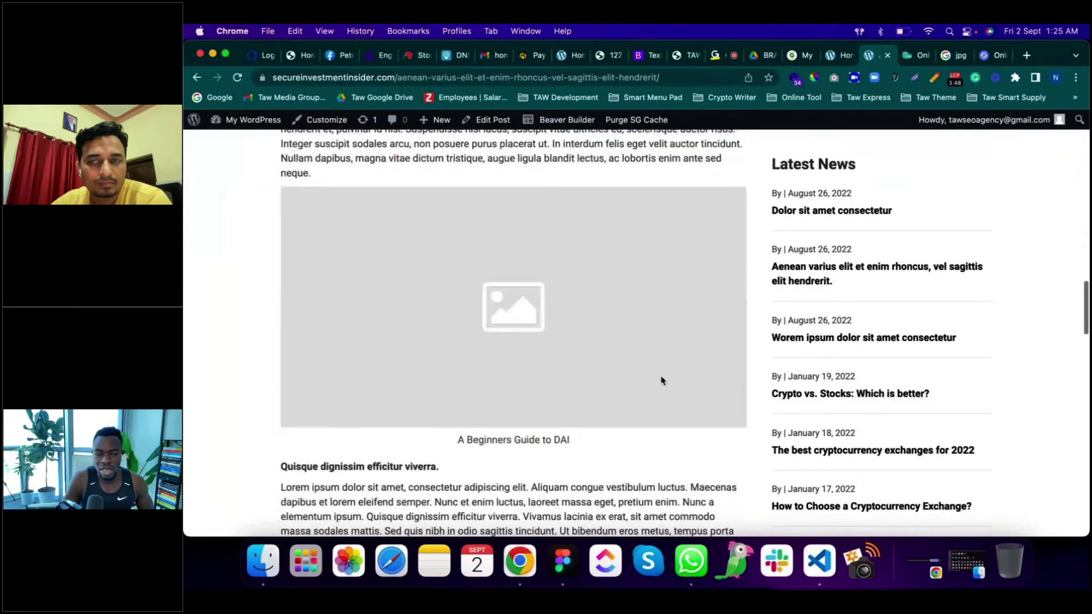
scroll(661, 381, "down", 2)
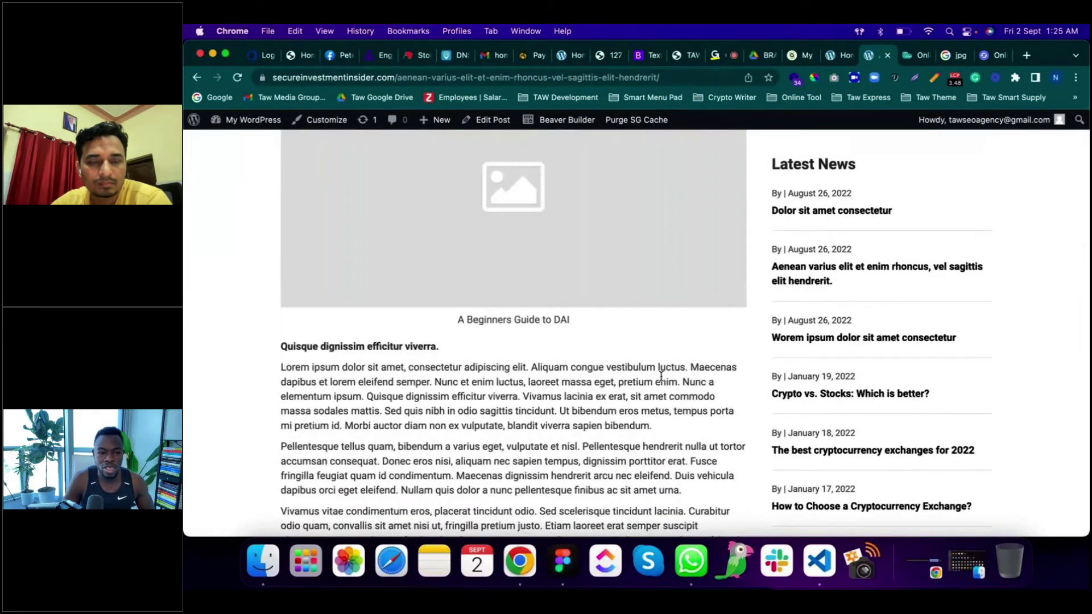
scroll(661, 376, "down", 4)
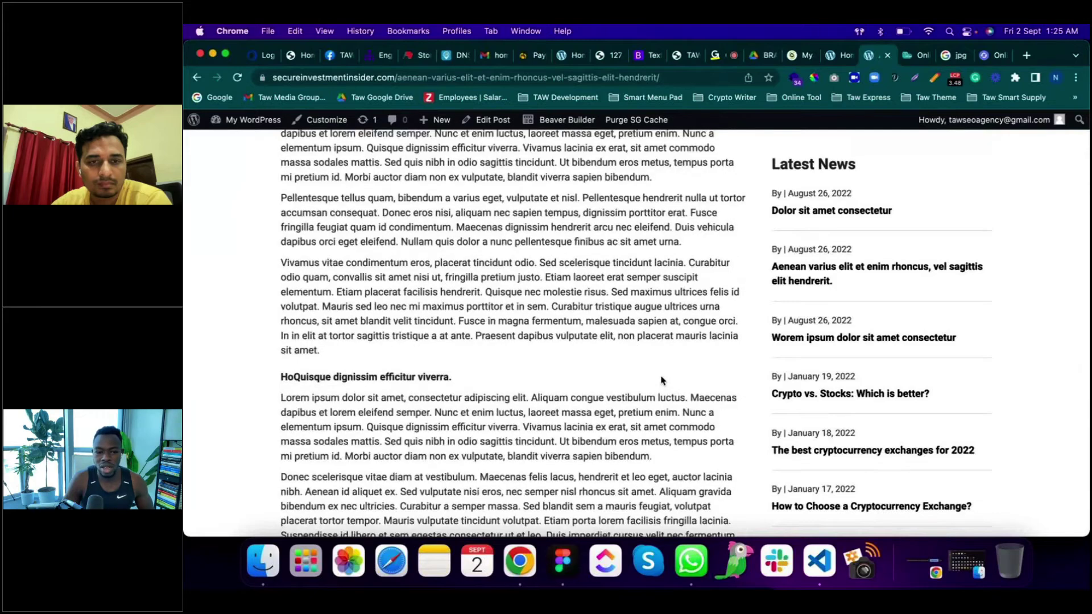
scroll(661, 381, "down", 10)
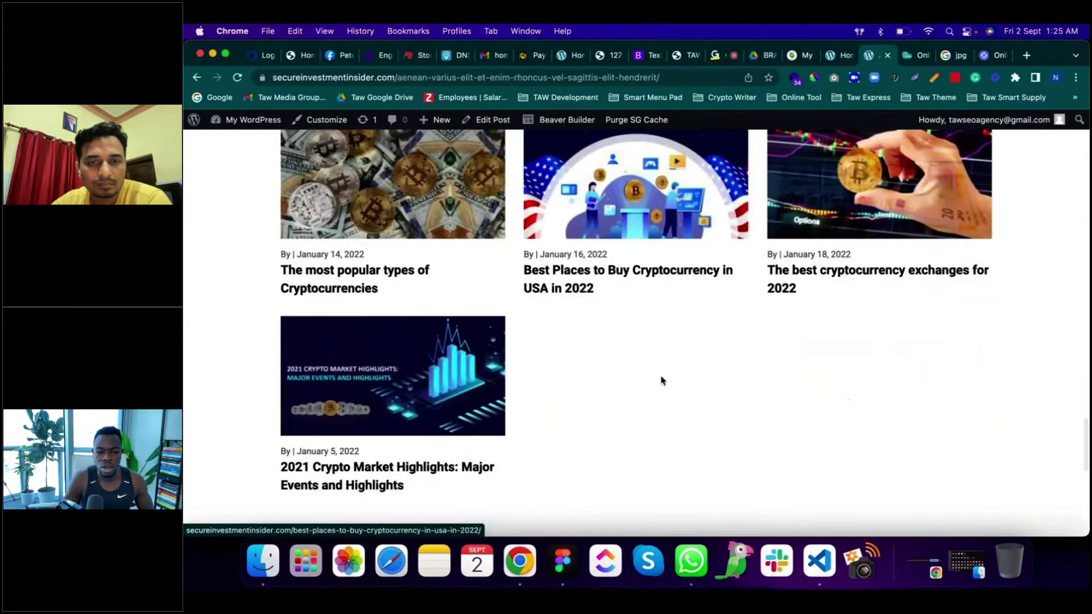
scroll(661, 381, "down", 3)
scroll(662, 380, "up", 5)
scroll(661, 380, "up", 4)
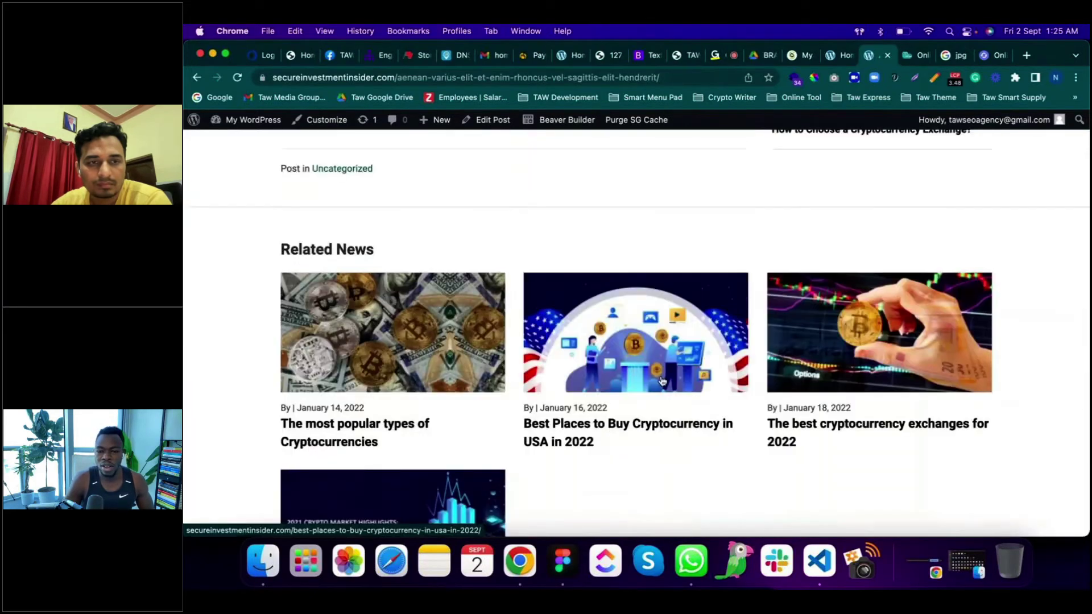
scroll(661, 380, "down", 2)
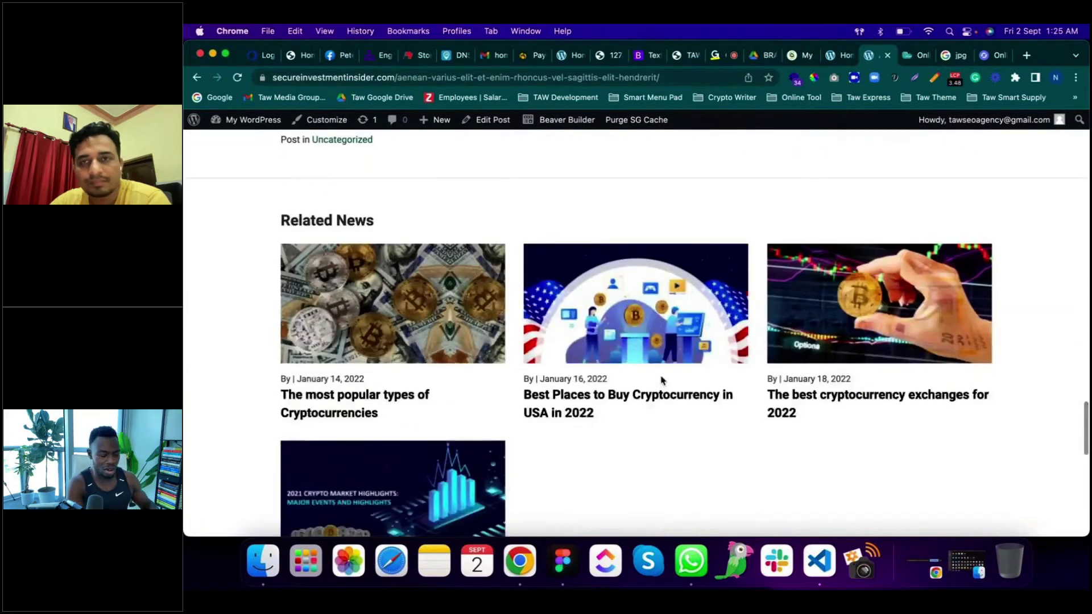
scroll(661, 381, "up", 6)
scroll(662, 381, "up", 1)
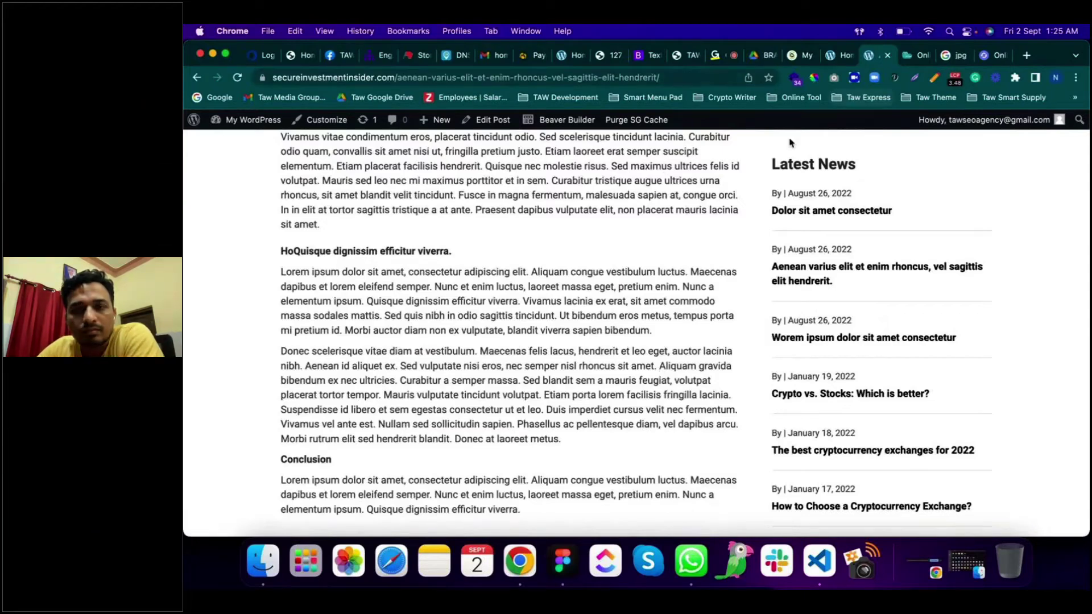
Step: Switch to the meeting page and on to the secureinvestmentinsider.com homepage, and review the homepage down to its footer
left_click(720, 55)
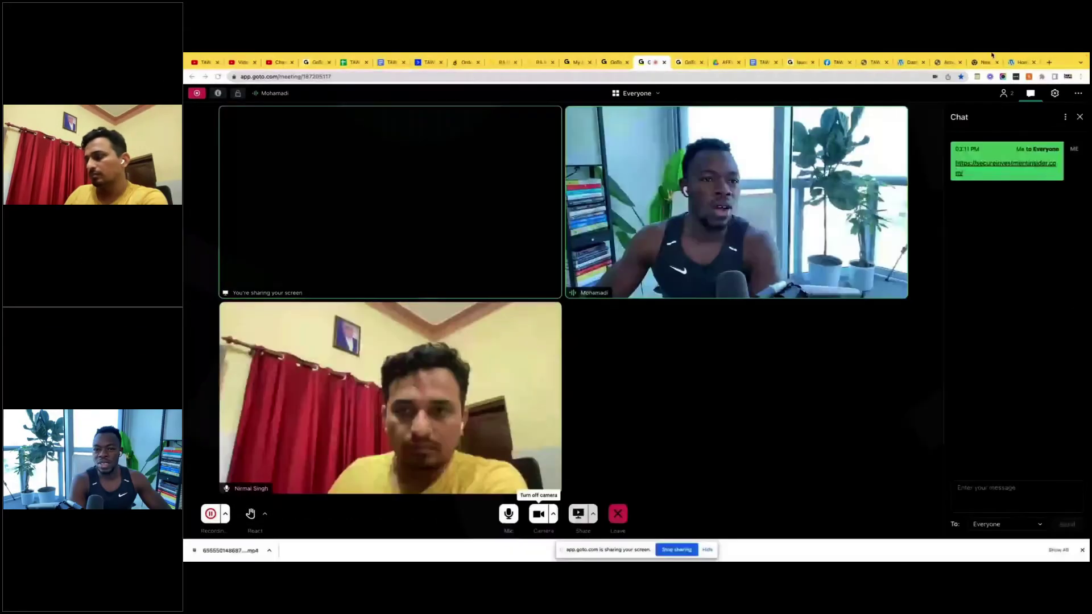
mouse_move(992, 55)
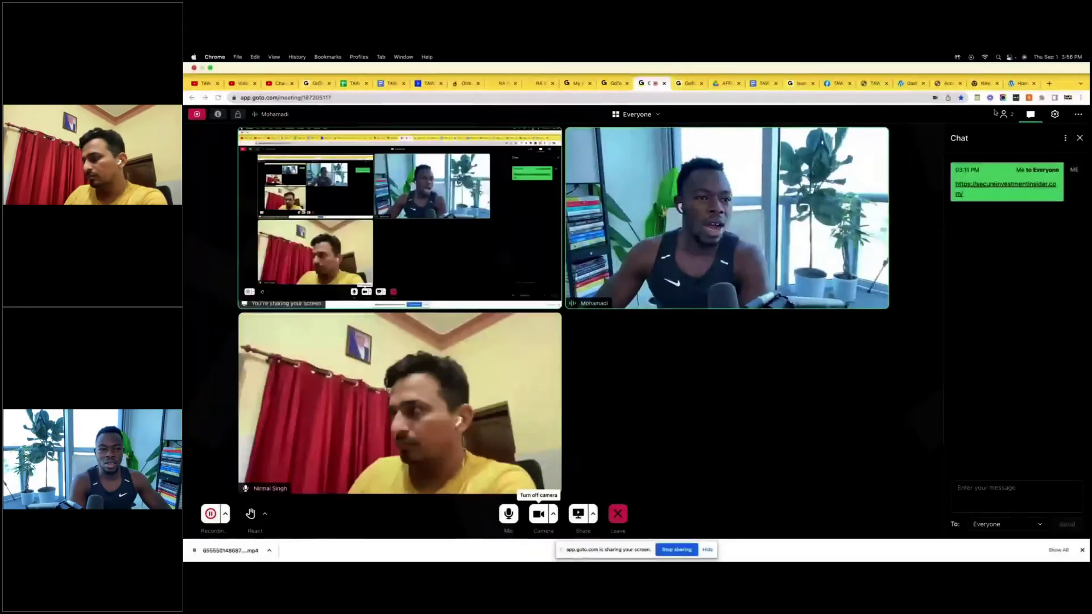
left_click(1014, 83)
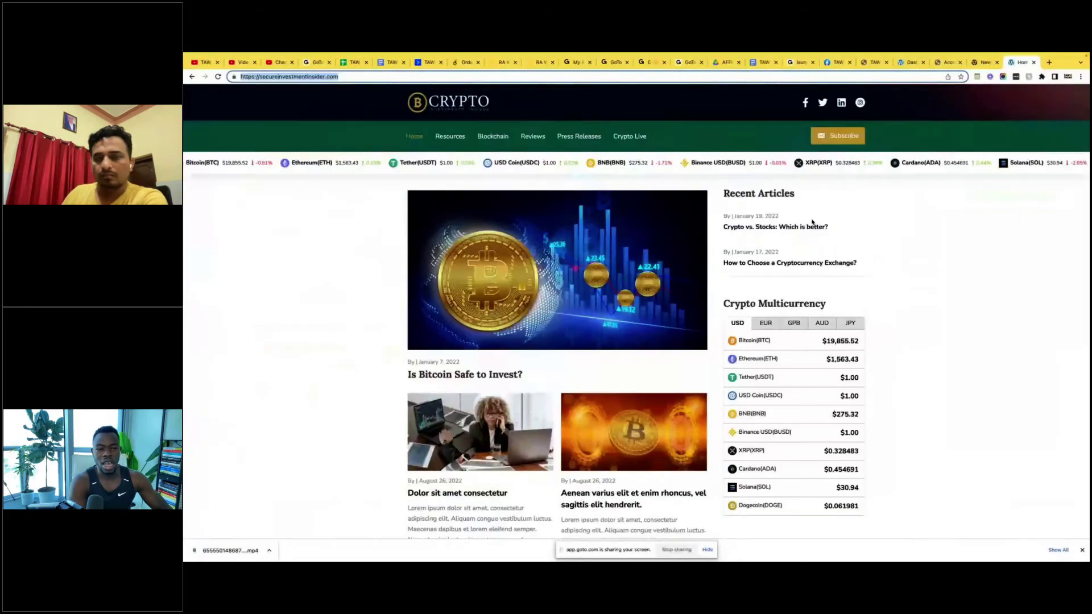
scroll(812, 222, "down", 15)
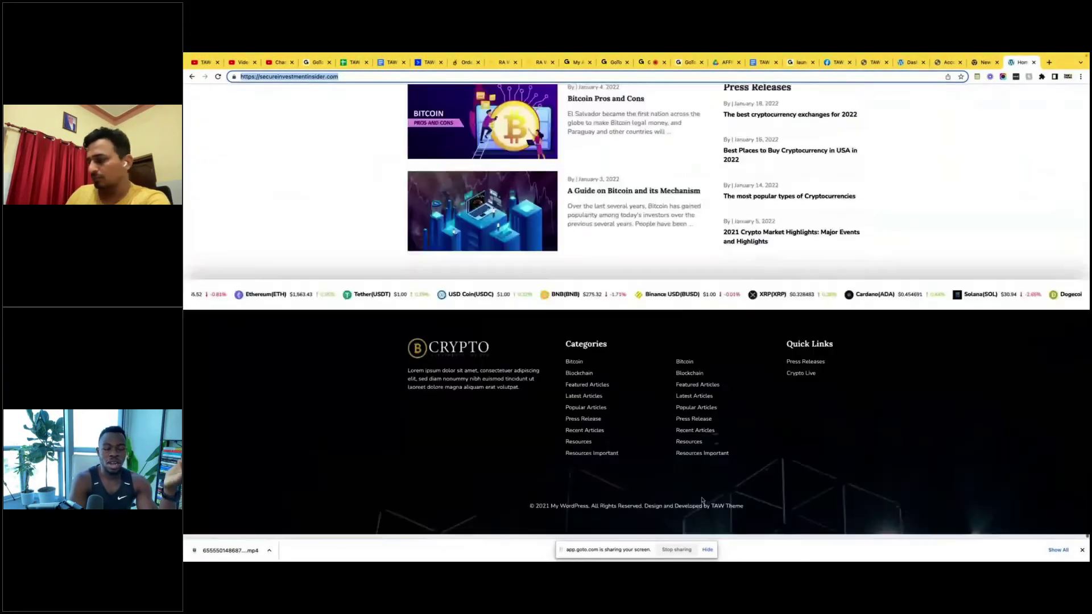
scroll(703, 501, "up", 15)
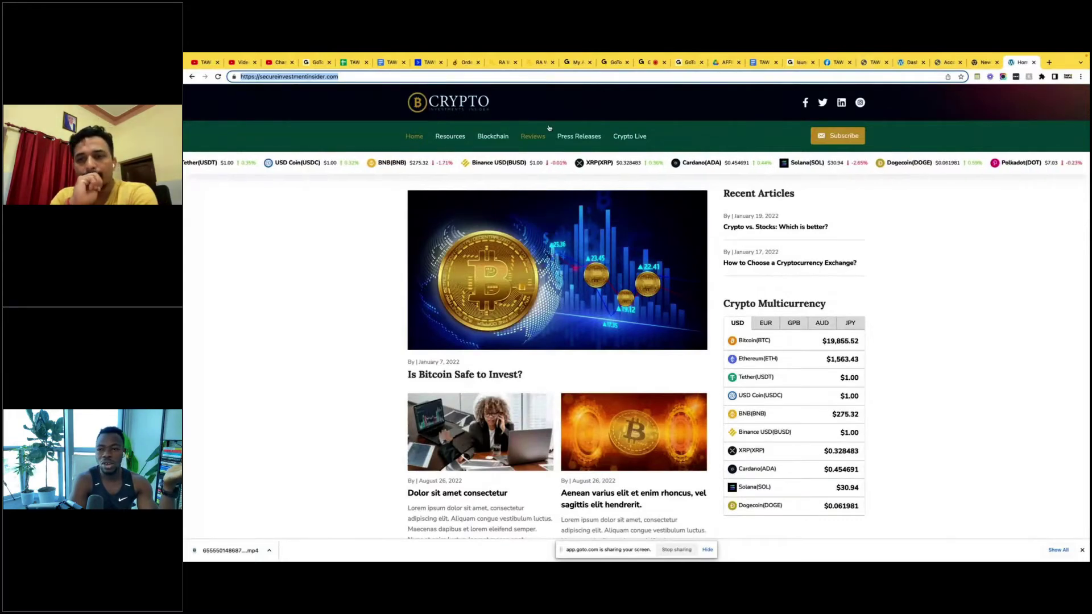
Step: Switch to the full-screen browser window that shows the BRANGUIDELINES folder in Google Drive
key("ctrl+Right")
key("ctrl+Left")
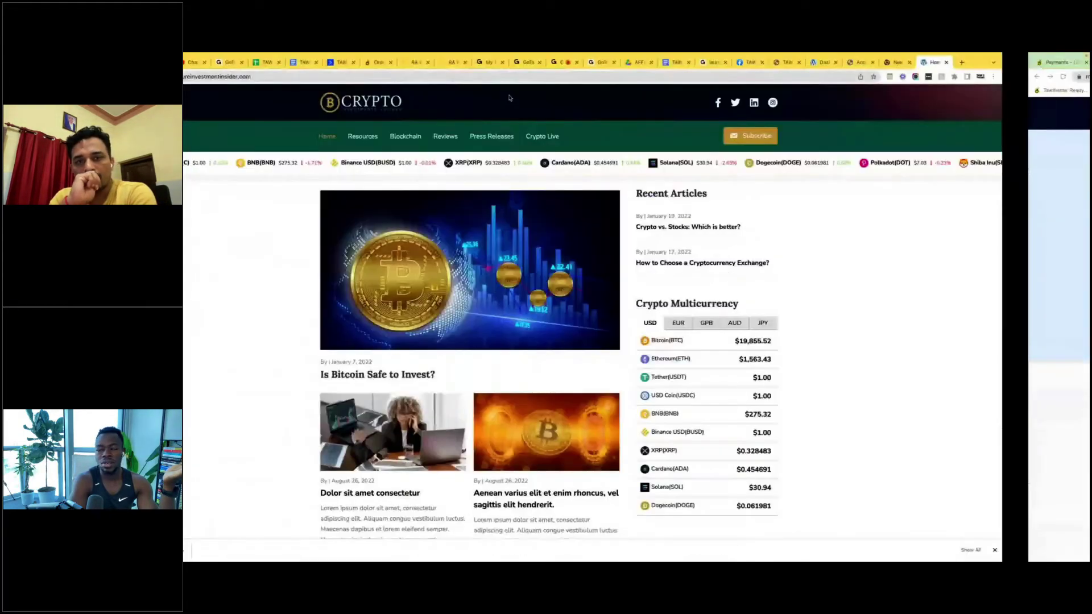
key("ctrl+Right")
key("ctrl+Left")
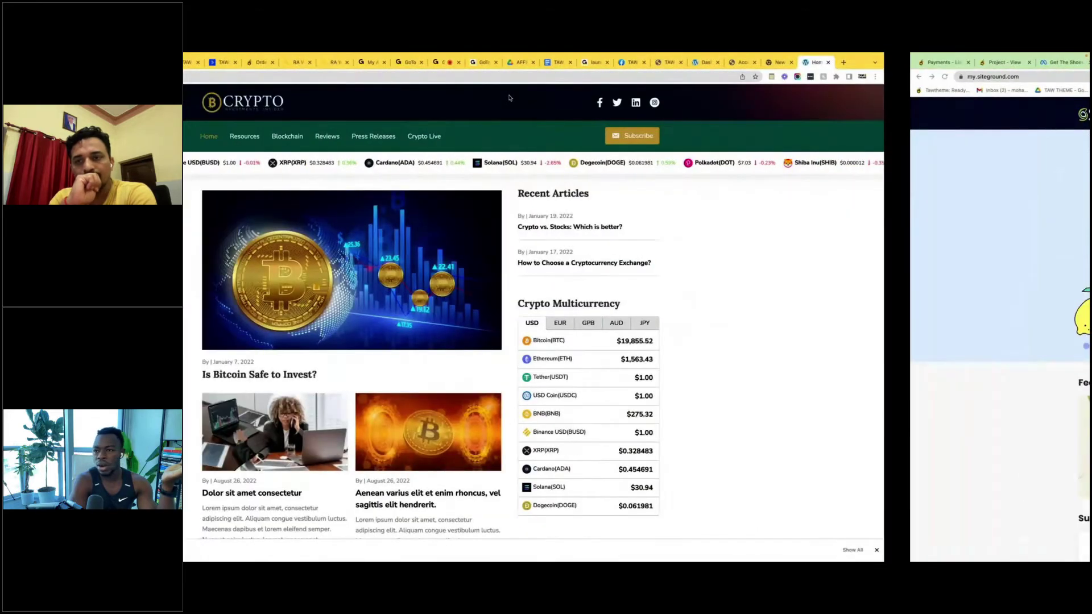
key("ctrl+Left")
key("ctrl+Right")
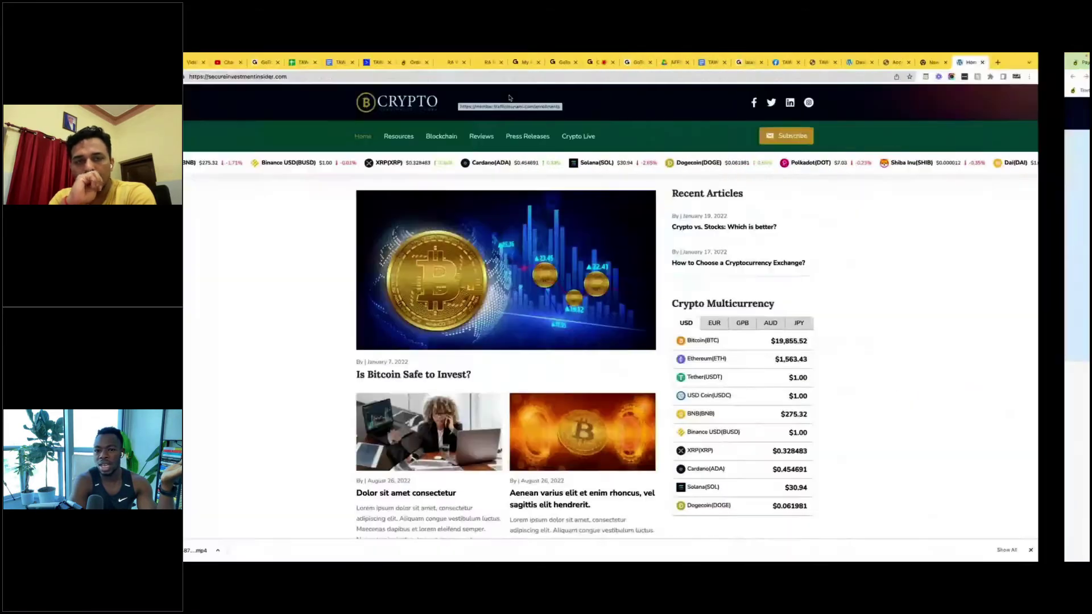
key("ctrl+Right")
key("ctrl+Right")
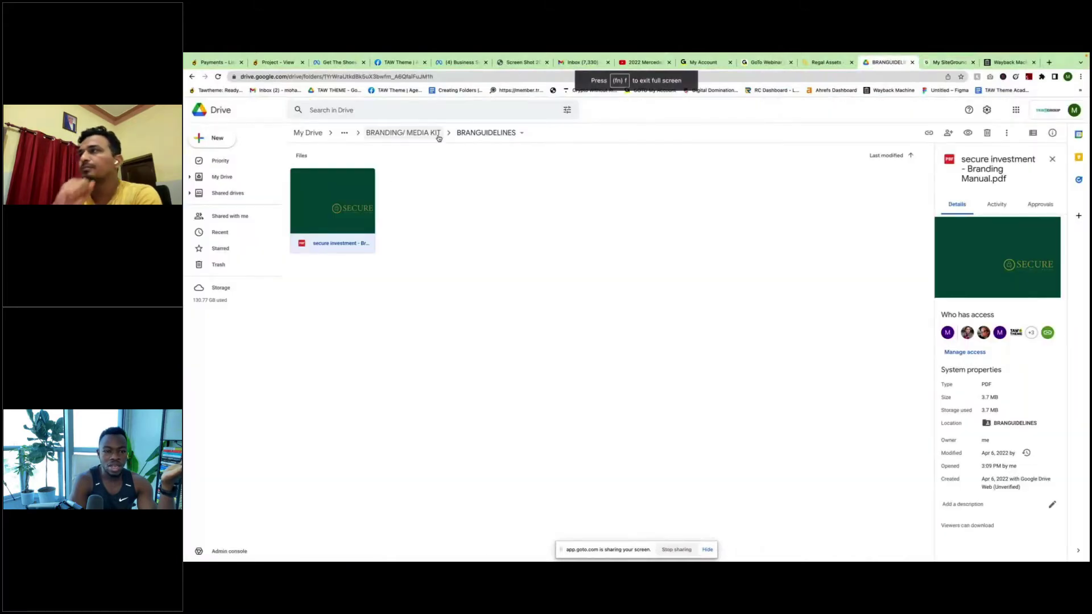
Step: Open the PNG folder inside LOGO in BRANDING/ MEDIA KIT, preview the green HORIZONTAL_LOGO-24.png file, and close the preview
left_click(471, 133)
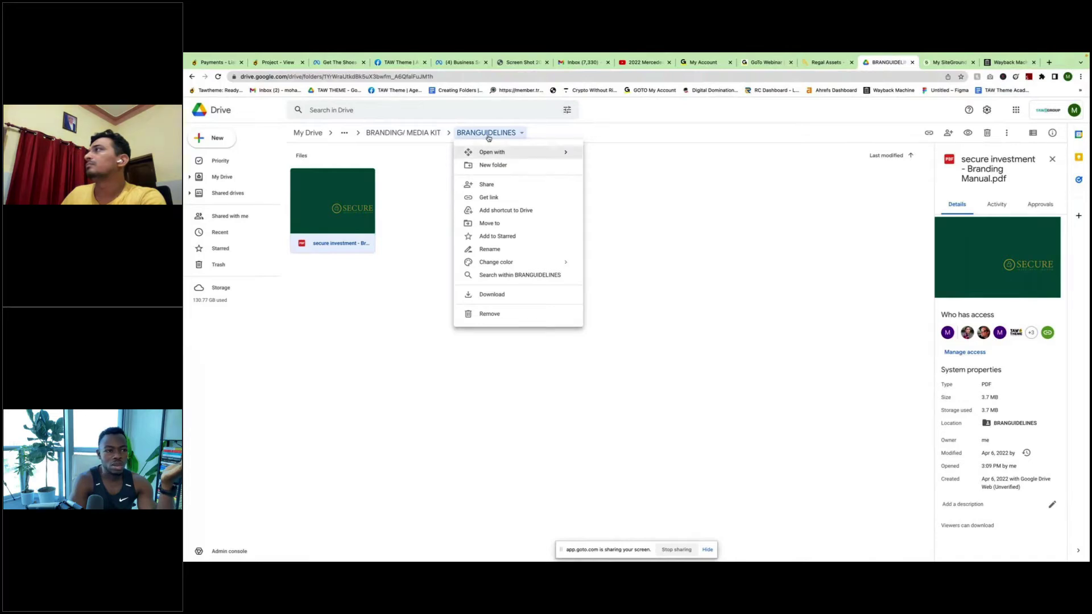
left_click(192, 76)
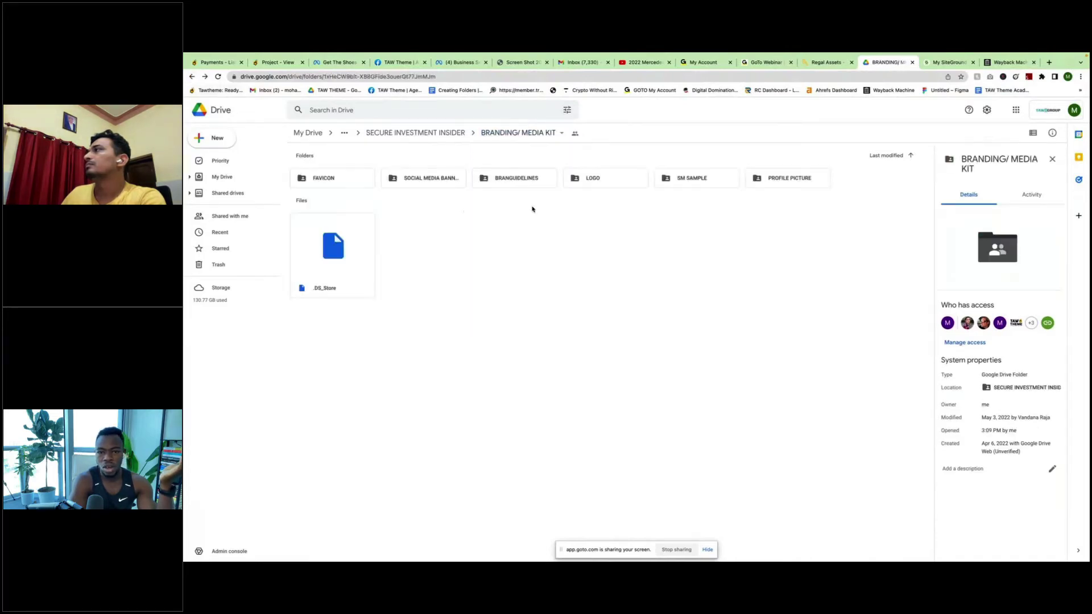
double_click(600, 181)
left_click(350, 181)
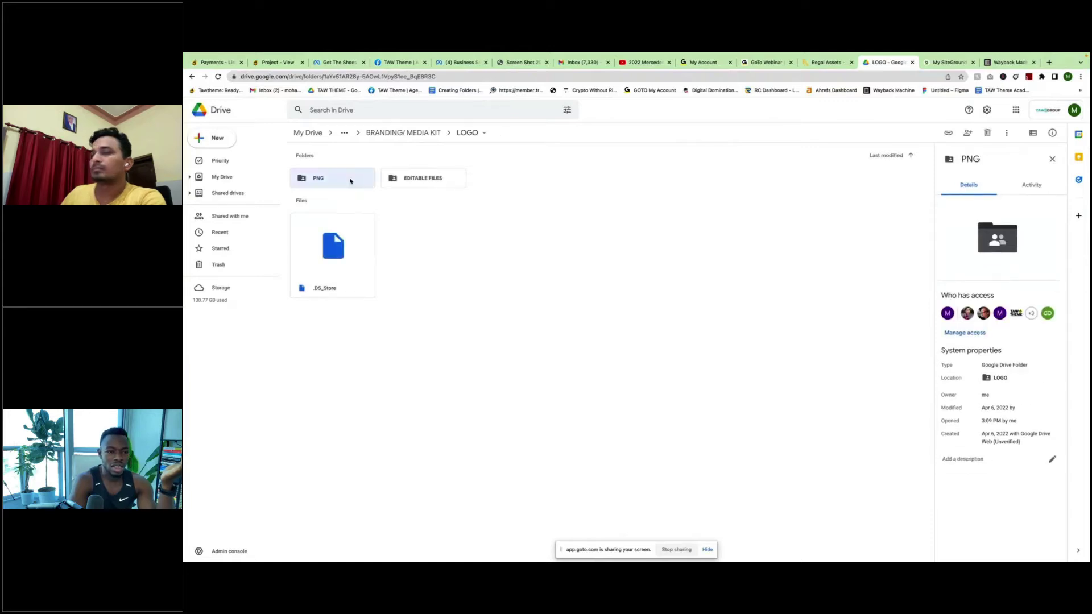
double_click(349, 181)
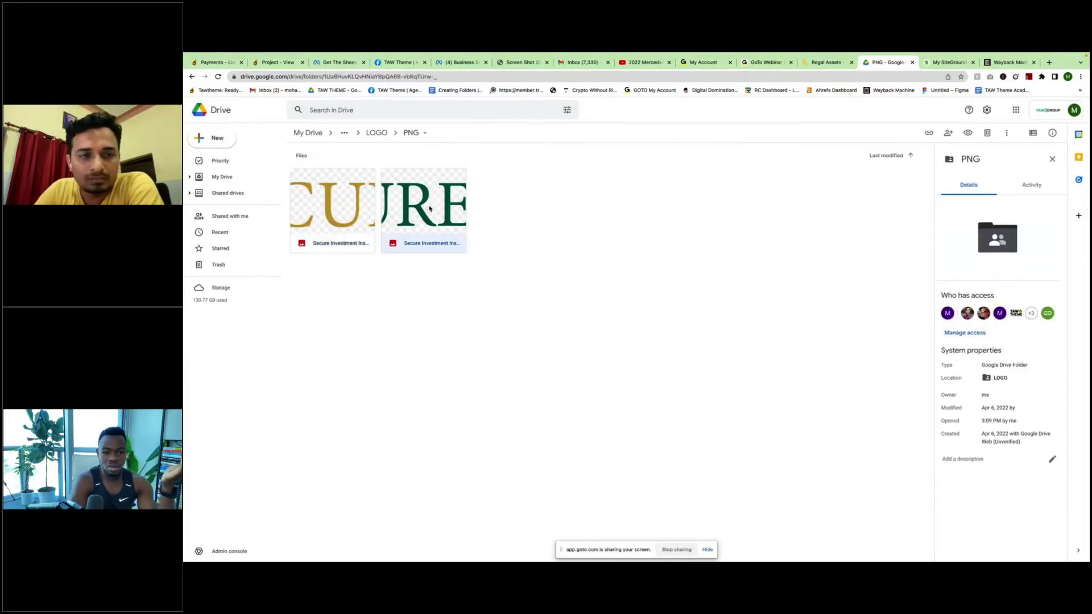
double_click(430, 208)
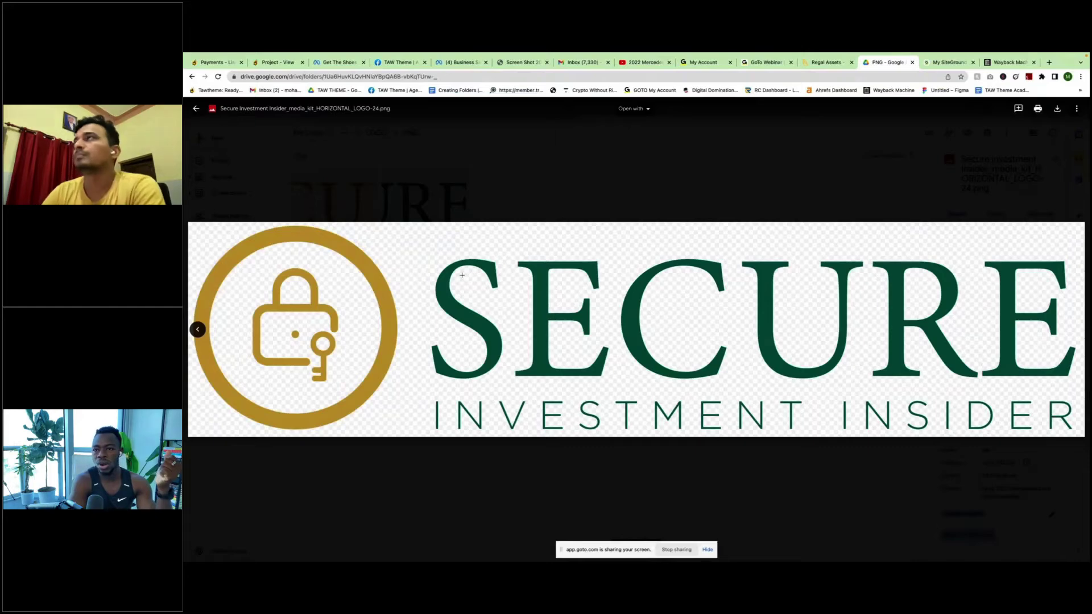
left_click(825, 137)
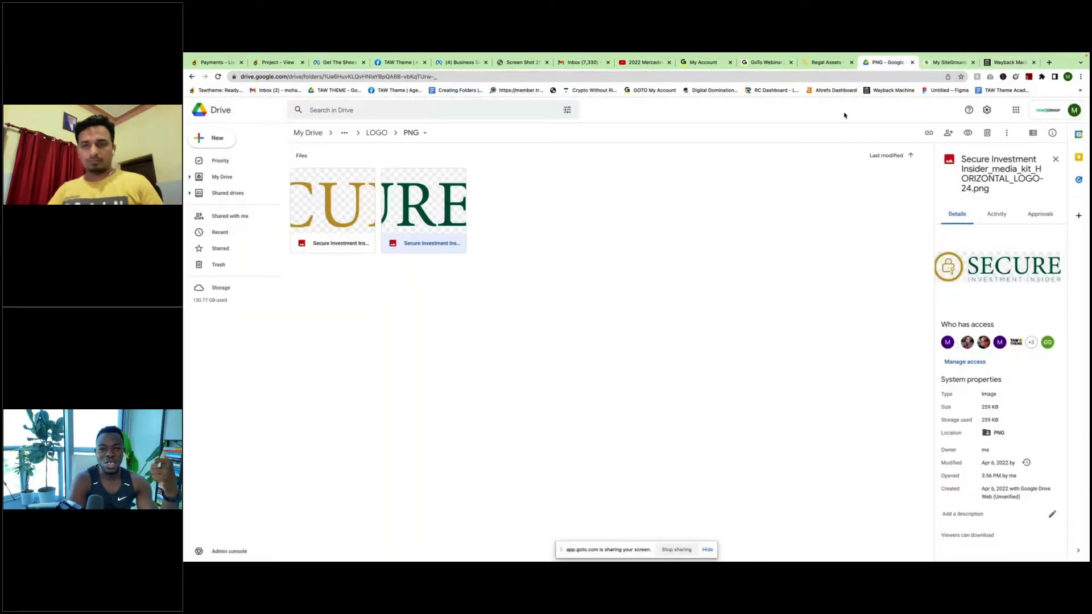
Step: Switch to the browser window with the secureinvestmentinsider.com homepage and review its header, articles and footer
key("ctrl+Right")
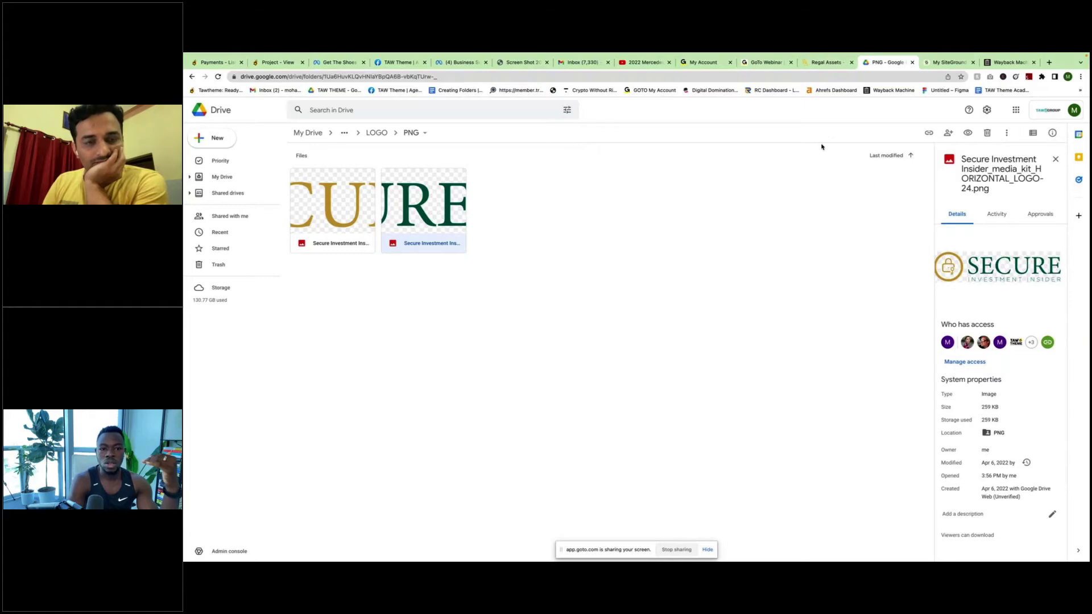
key("ctrl+Left")
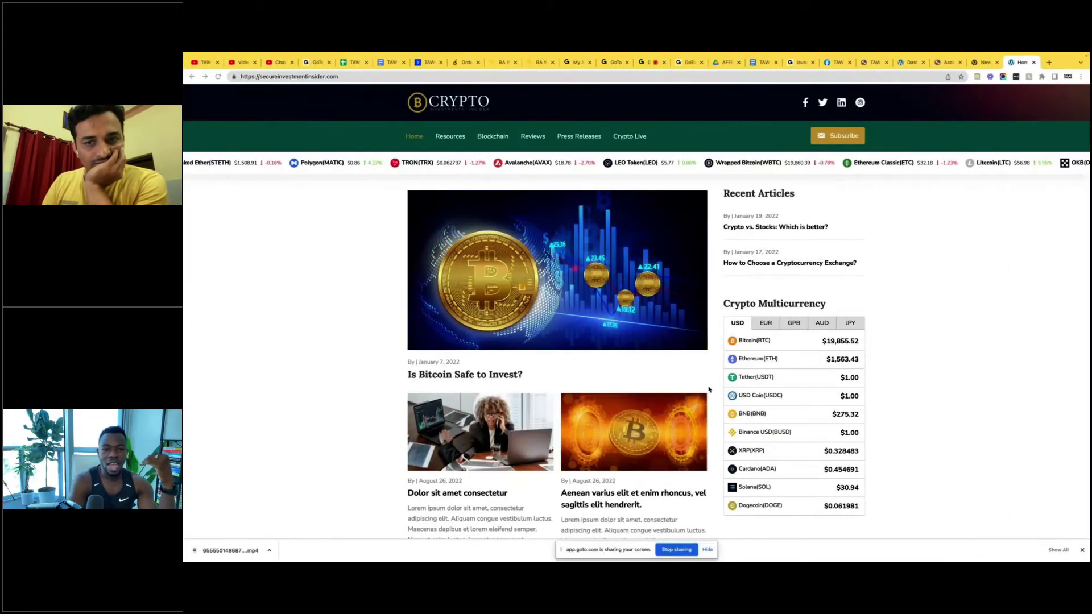
scroll(709, 389, "down", 10)
scroll(579, 342, "up", 10)
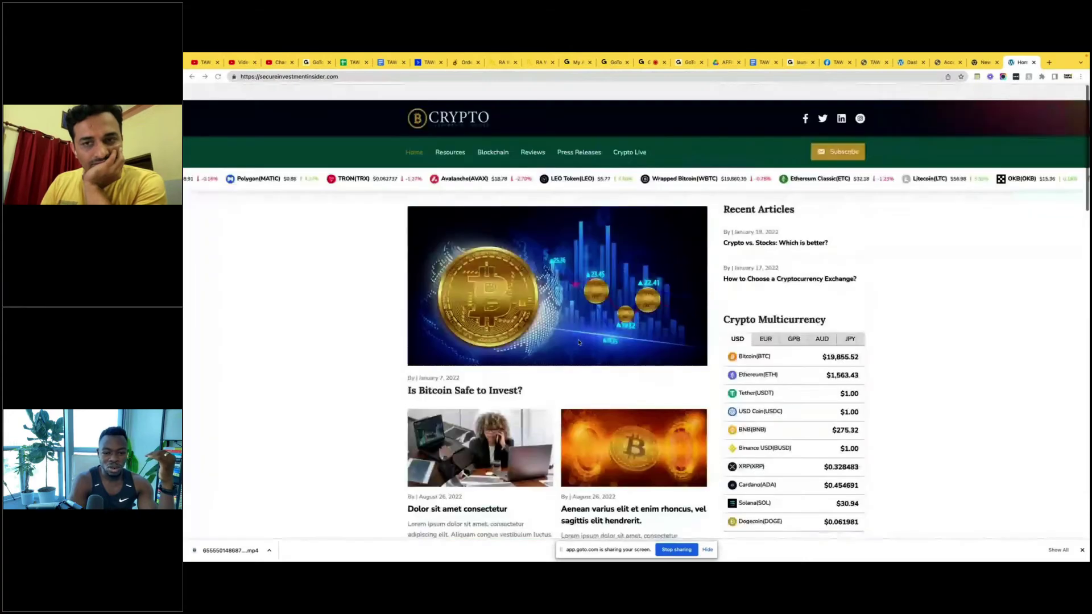
scroll(579, 343, "down", 15)
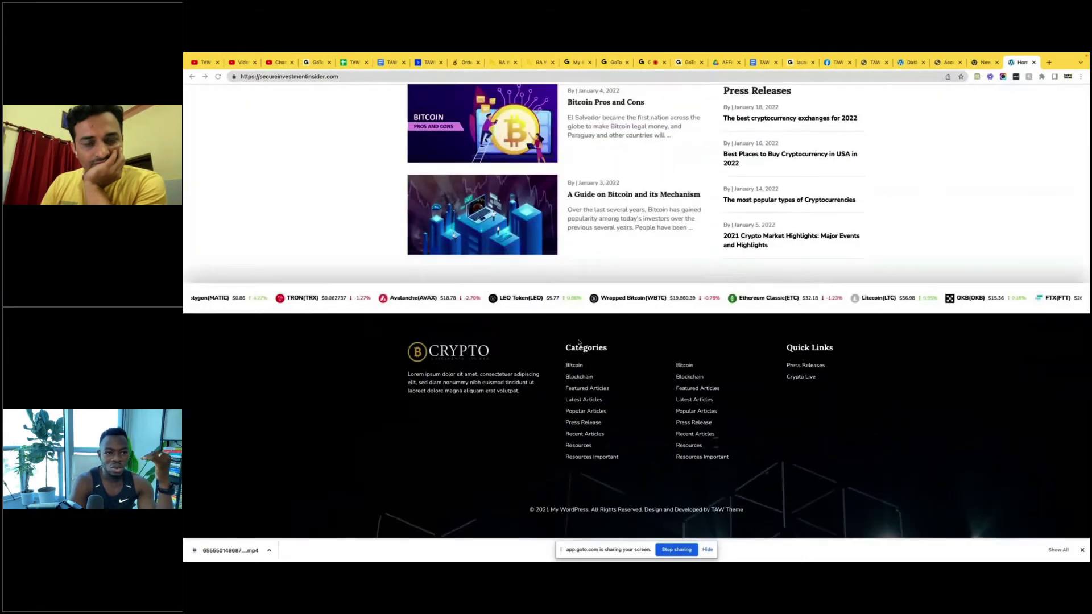
scroll(578, 342, "up", 15)
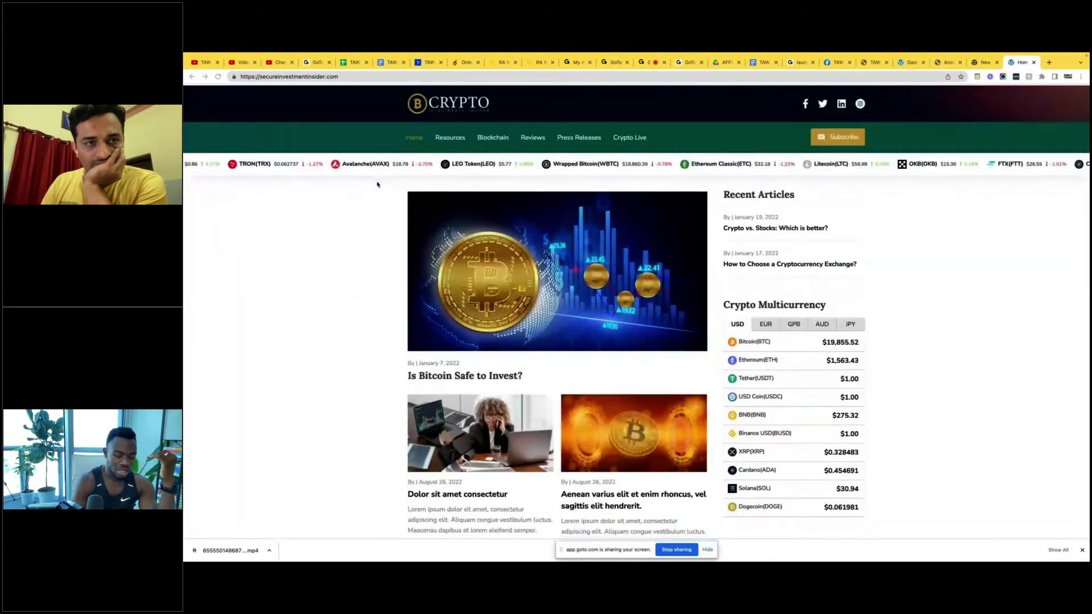
Step: Reload secureinvestmentinsider.com and examine the refreshed homepage's header logo, footer logo and footer category lists
key("Return")
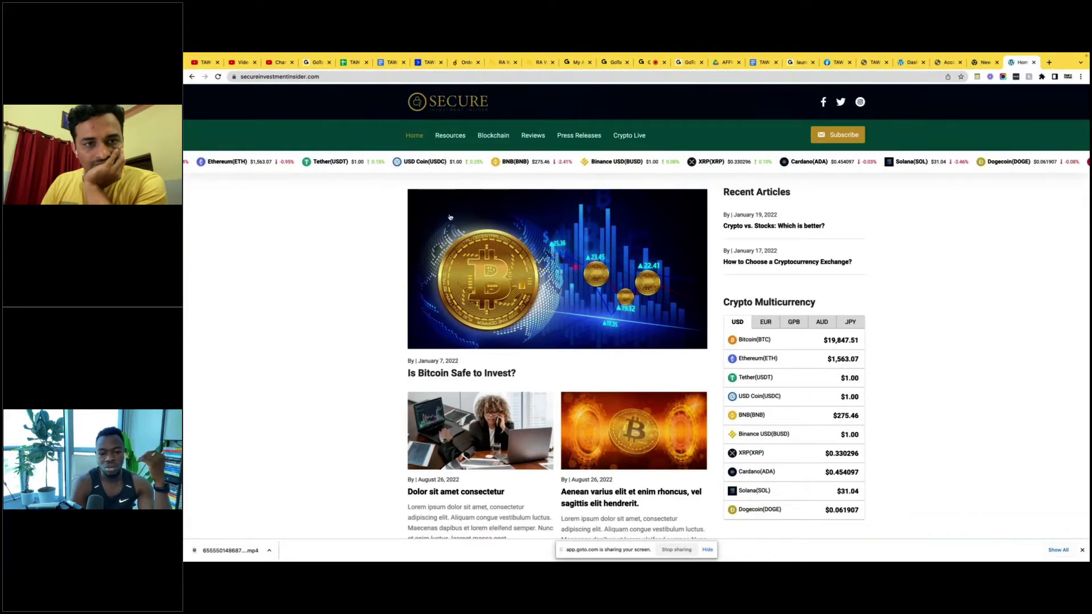
scroll(449, 216, "down", 15)
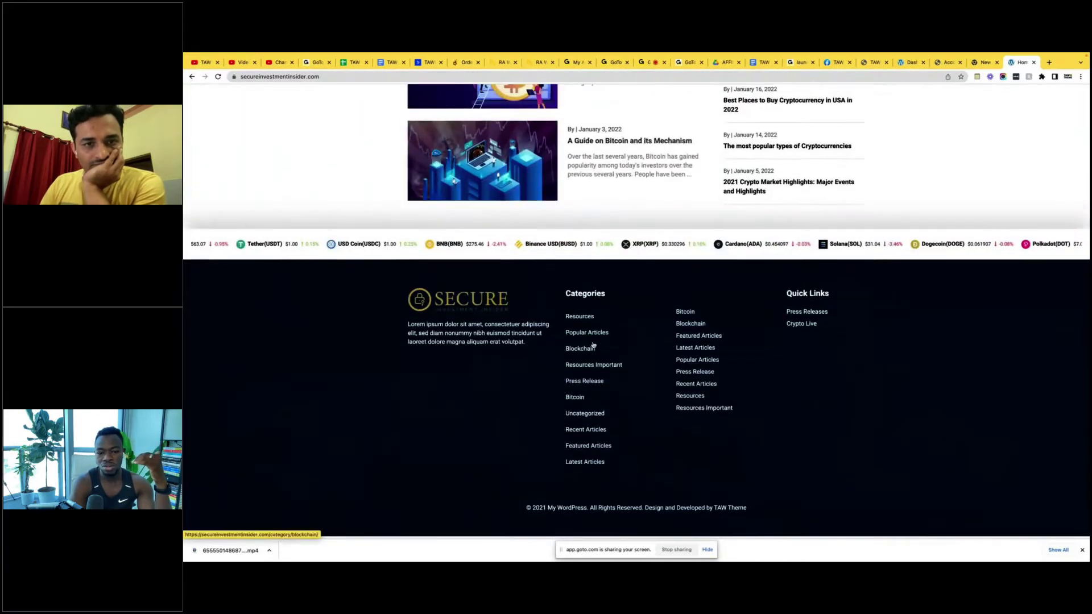
scroll(566, 375, "up", 1)
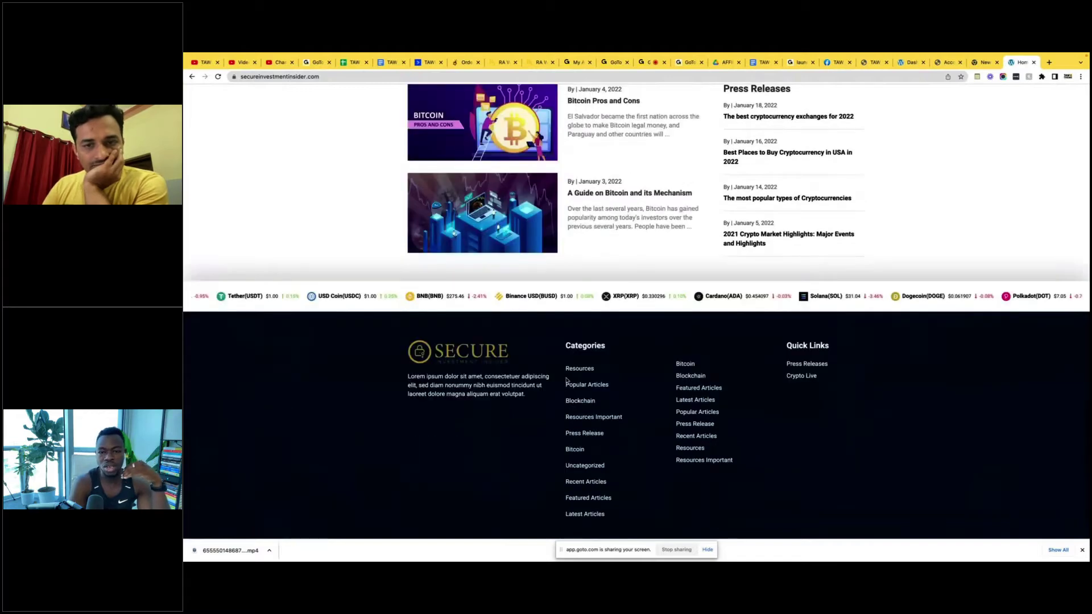
scroll(576, 380, "up", 15)
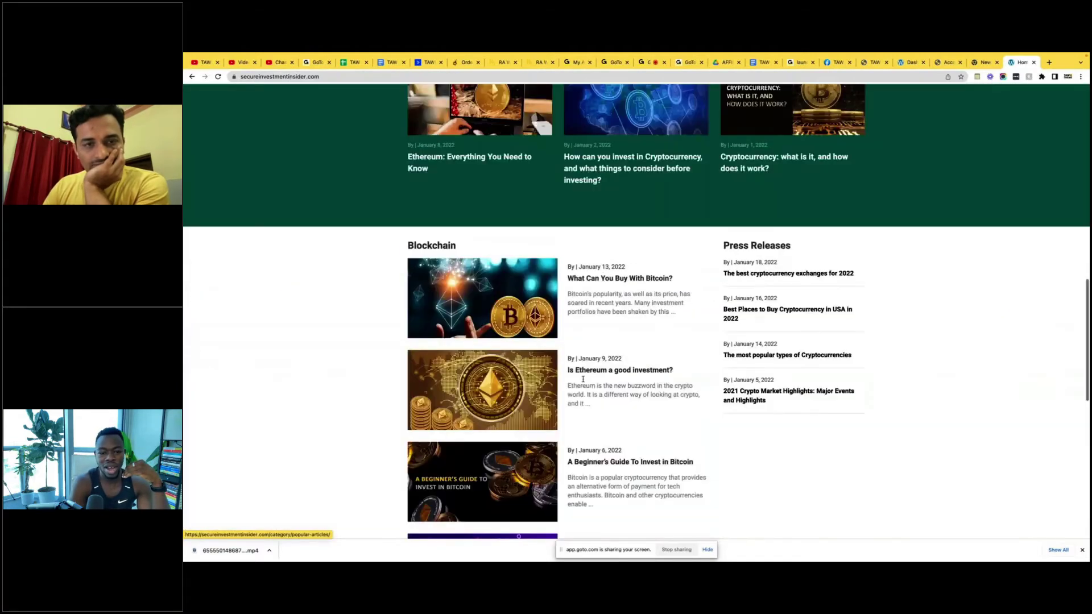
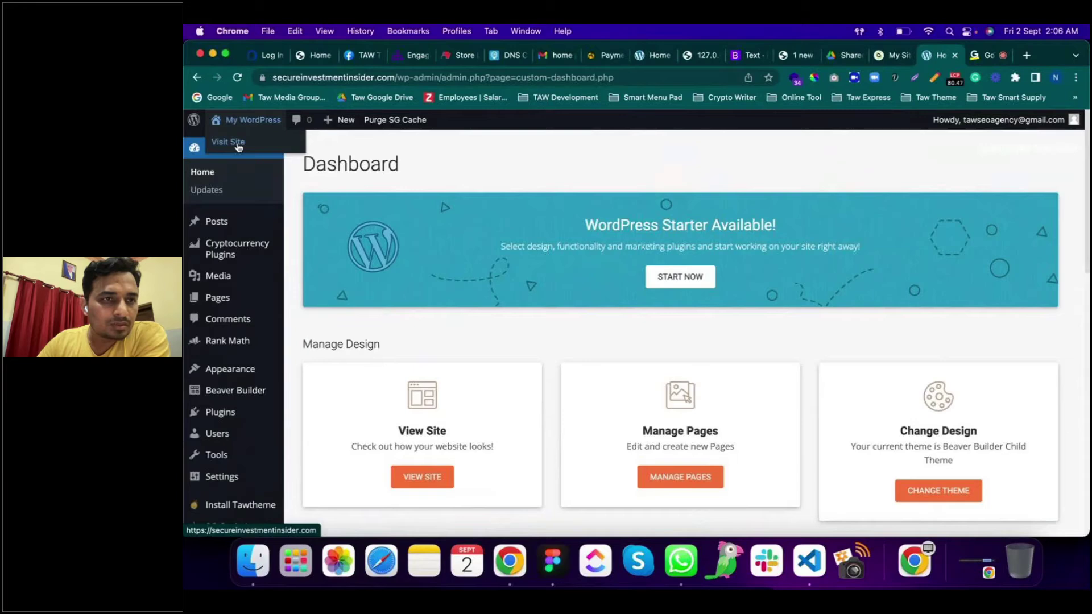
Step: Open the live site in a new tab from the WordPress dashboard and review the homepage down to its footer
right_click(238, 147)
left_click(267, 152)
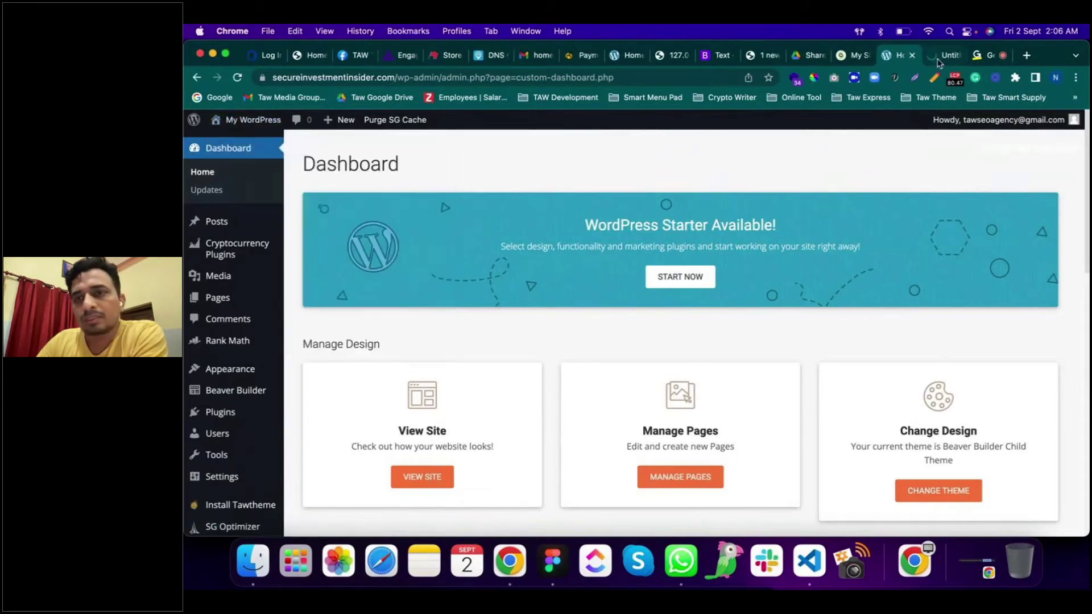
left_click(940, 57)
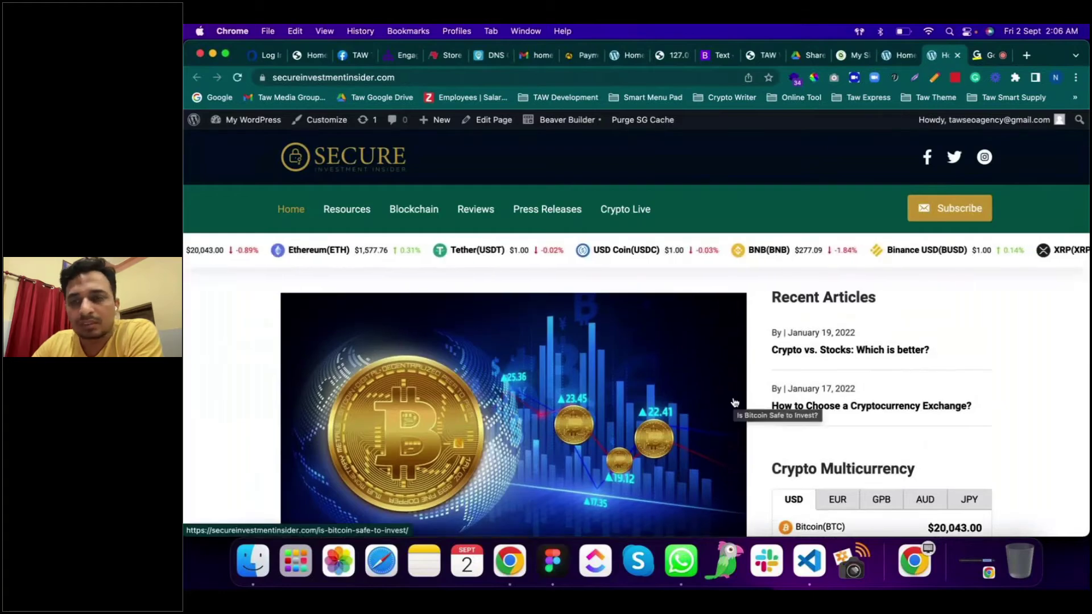
scroll(737, 399, "down", 15)
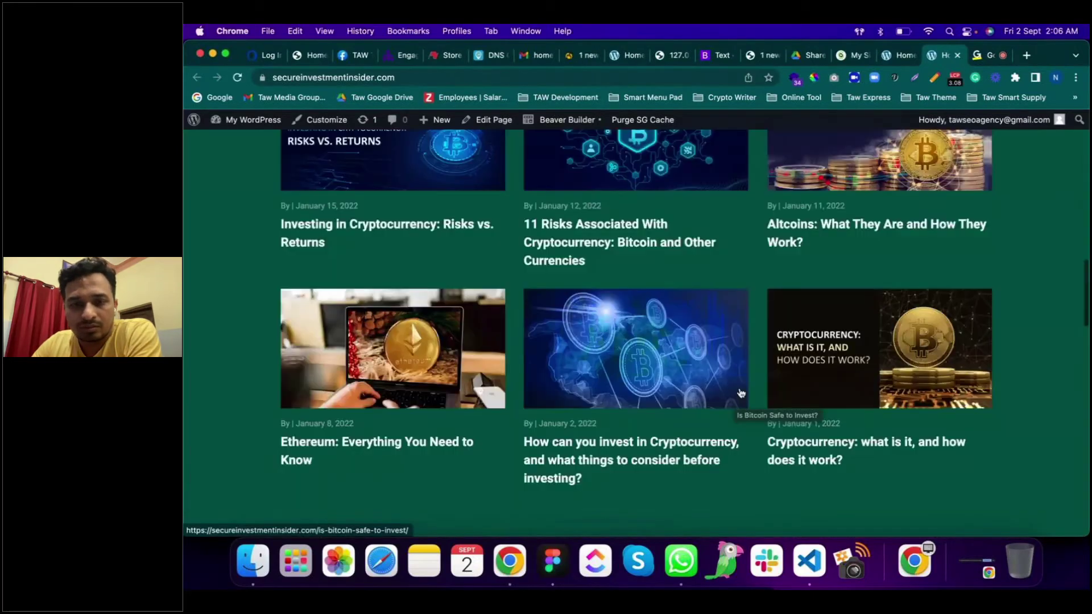
scroll(740, 393, "down", 10)
scroll(740, 393, "up", 3)
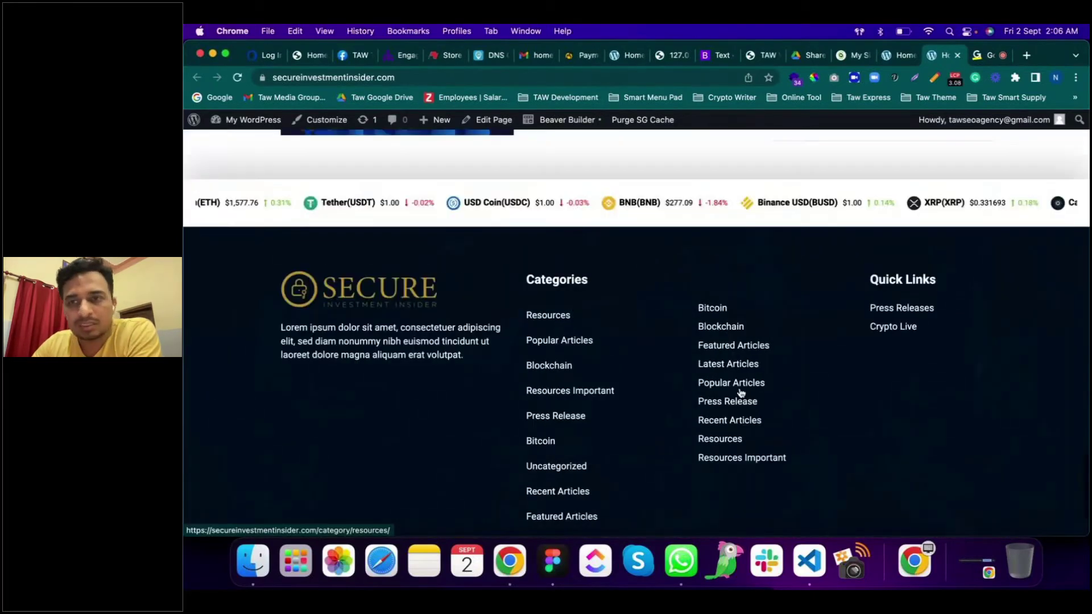
scroll(741, 392, "up", 20)
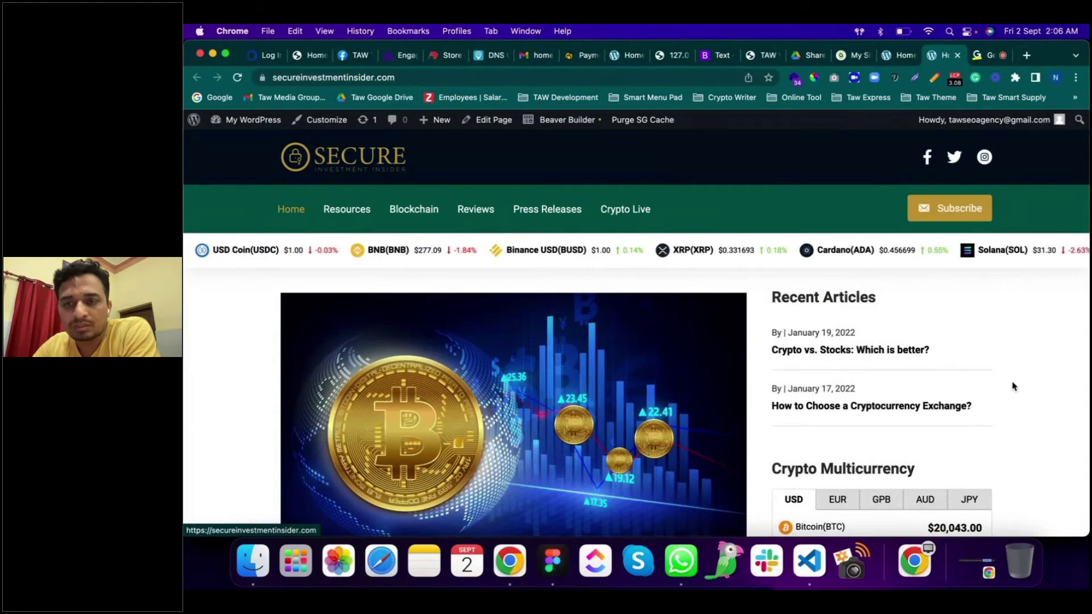
Step: Open the site's footer layout for editing in Beaver Builder and bring its logo, Categories and Quick Links columns into view
scroll(1013, 387, "down", 20)
scroll(676, 309, "up", 2)
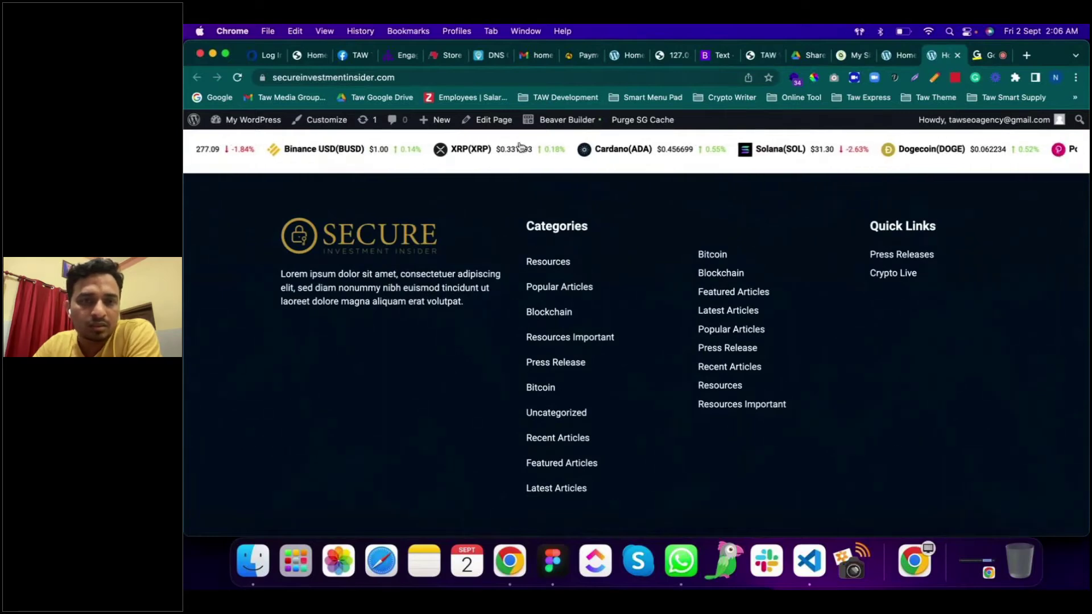
mouse_move(567, 119)
left_click(544, 171)
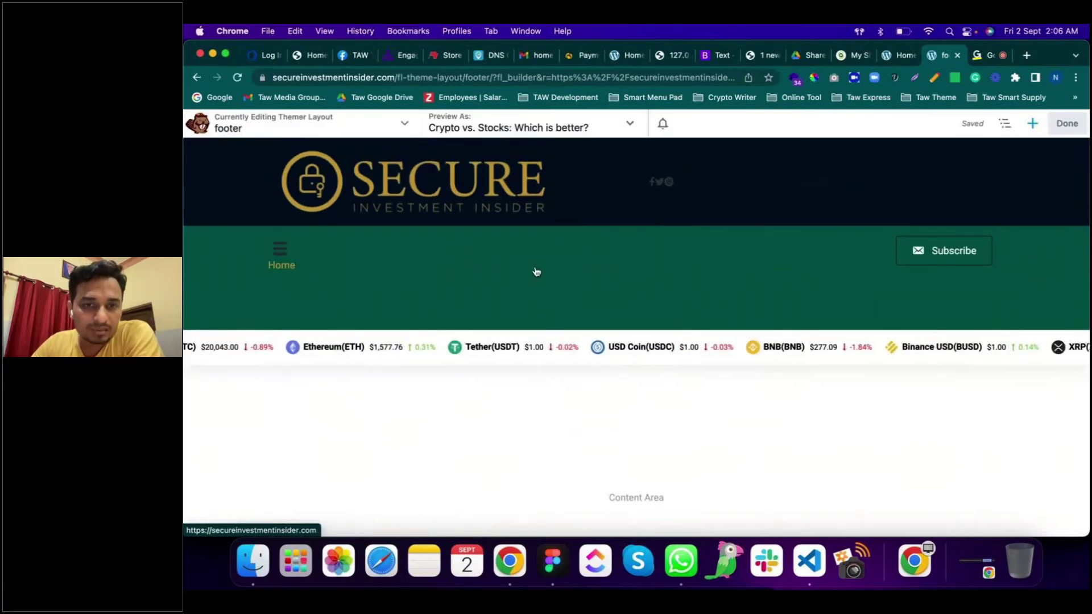
scroll(605, 415, "down", 10)
scroll(606, 414, "up", 3)
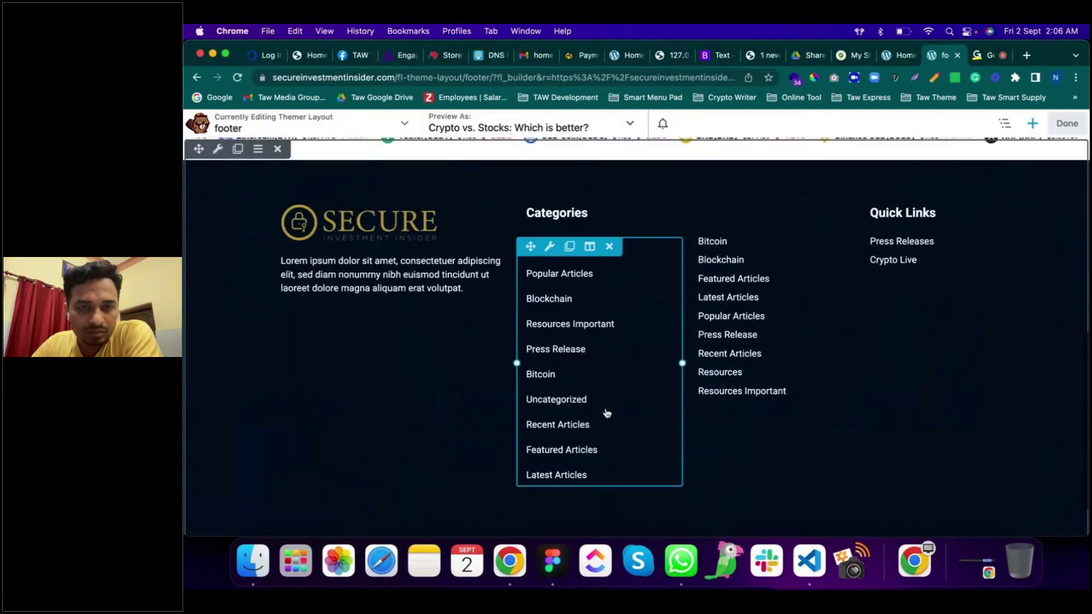
Step: Search the modules for "subs" and place the UABB Subscription Form above the footer's logo and link columns
left_click(1033, 123)
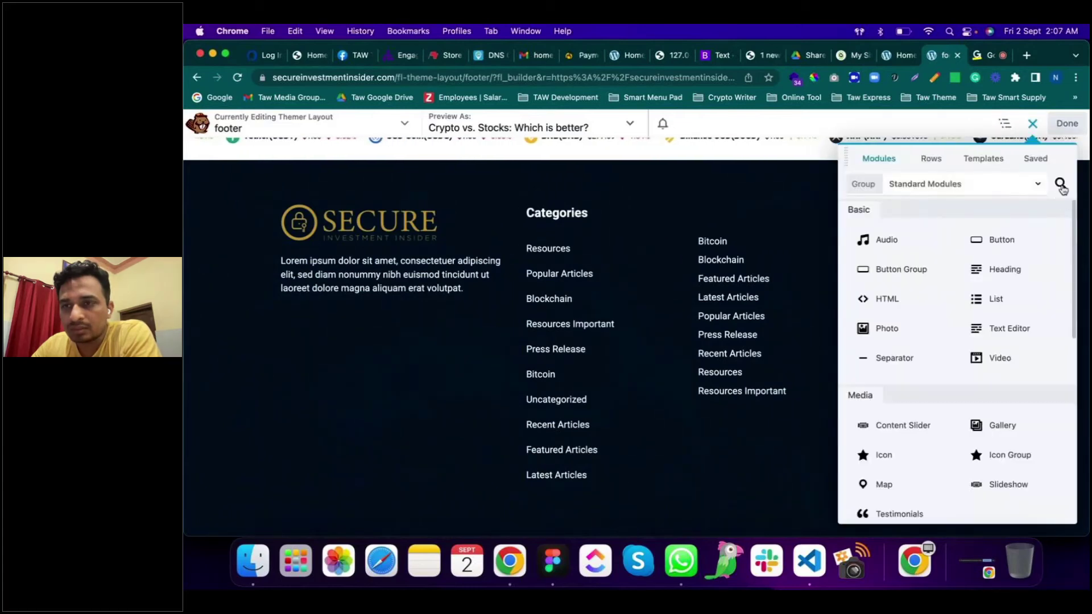
left_click(1061, 185)
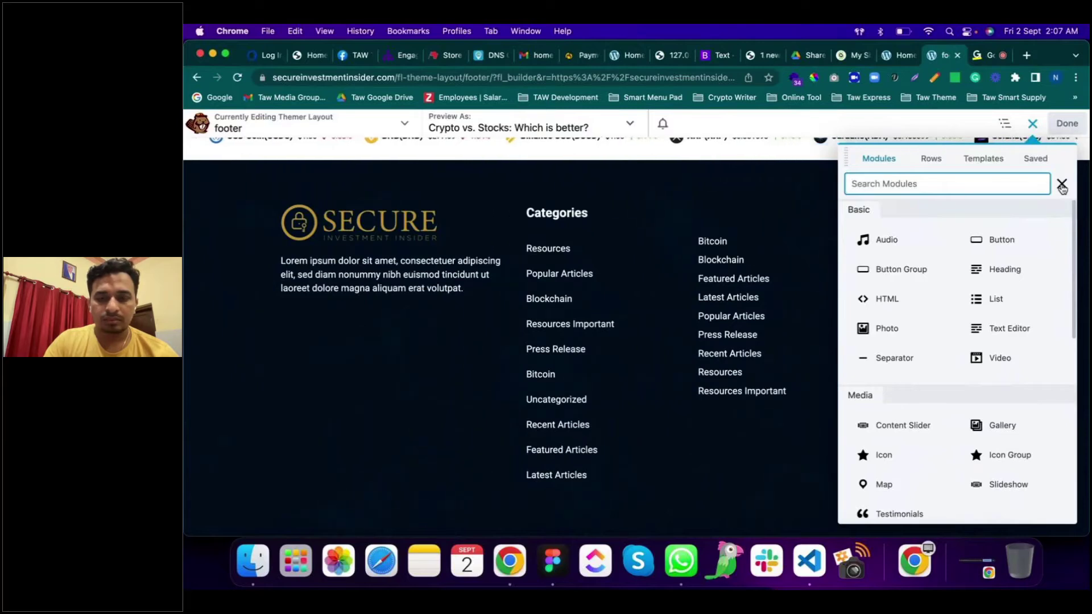
type("subs")
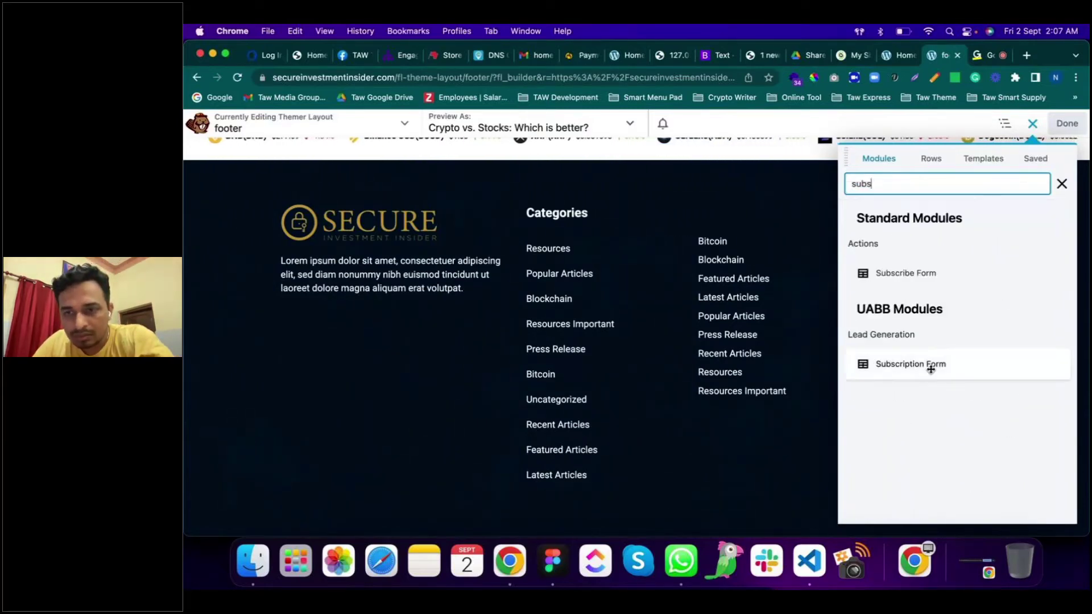
left_click_drag(930, 369, 687, 291)
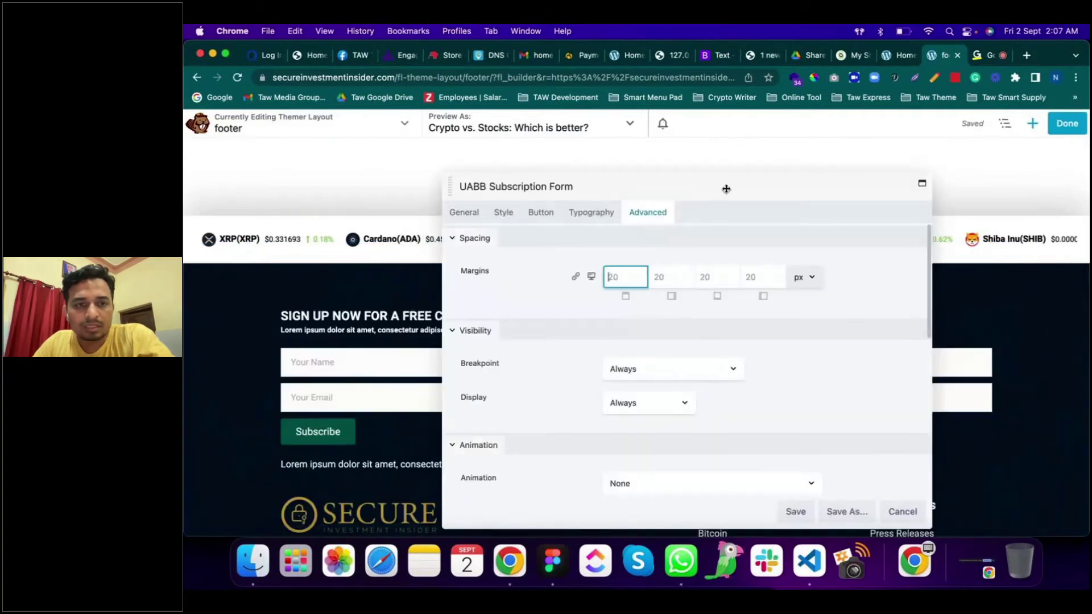
Step: Delete the placeholder paragraph from the subscription form's Bottom Text in its General settings
left_click_drag(721, 186, 756, 173)
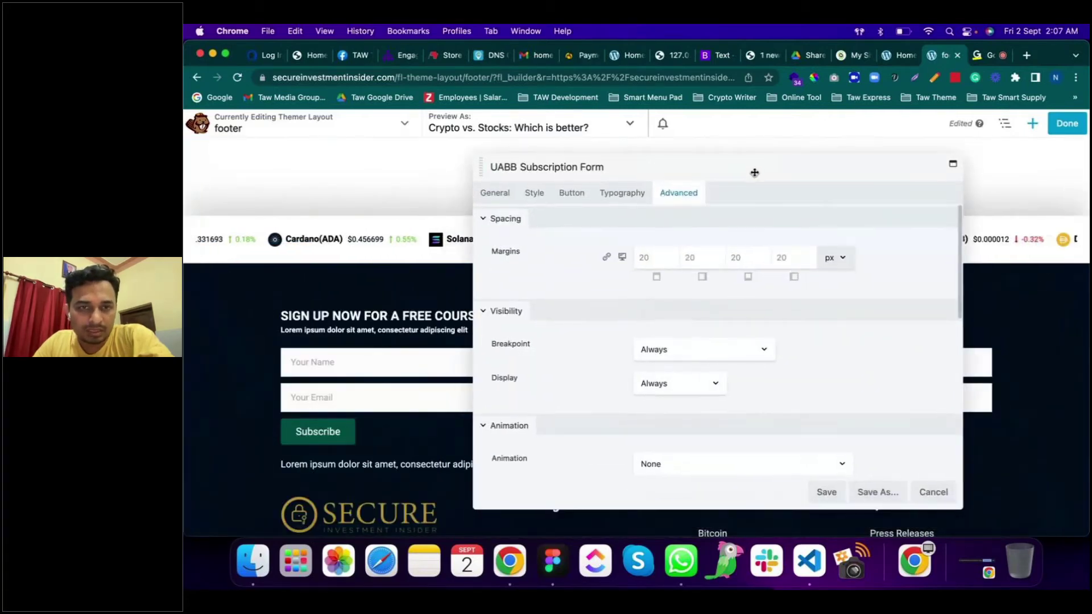
left_click(507, 194)
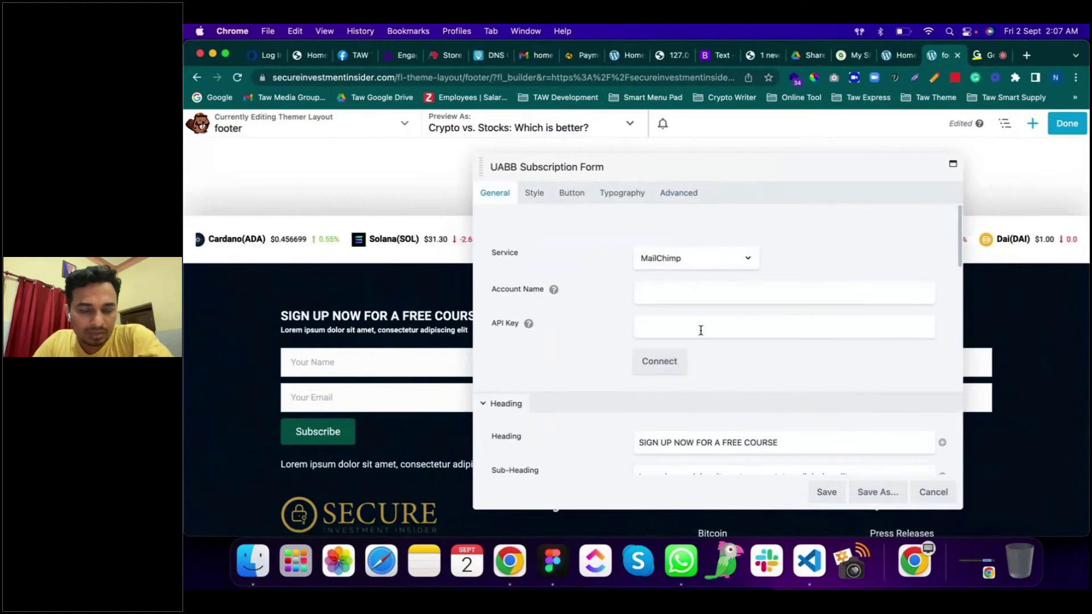
scroll(701, 330, "down", 5)
left_click(800, 278)
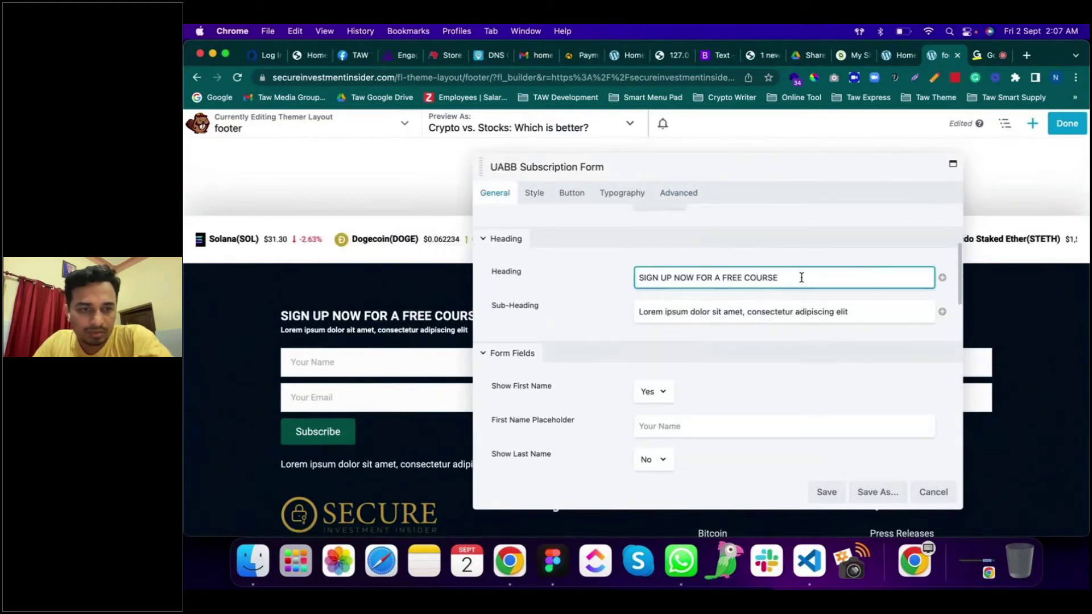
scroll(802, 279, "down", 2)
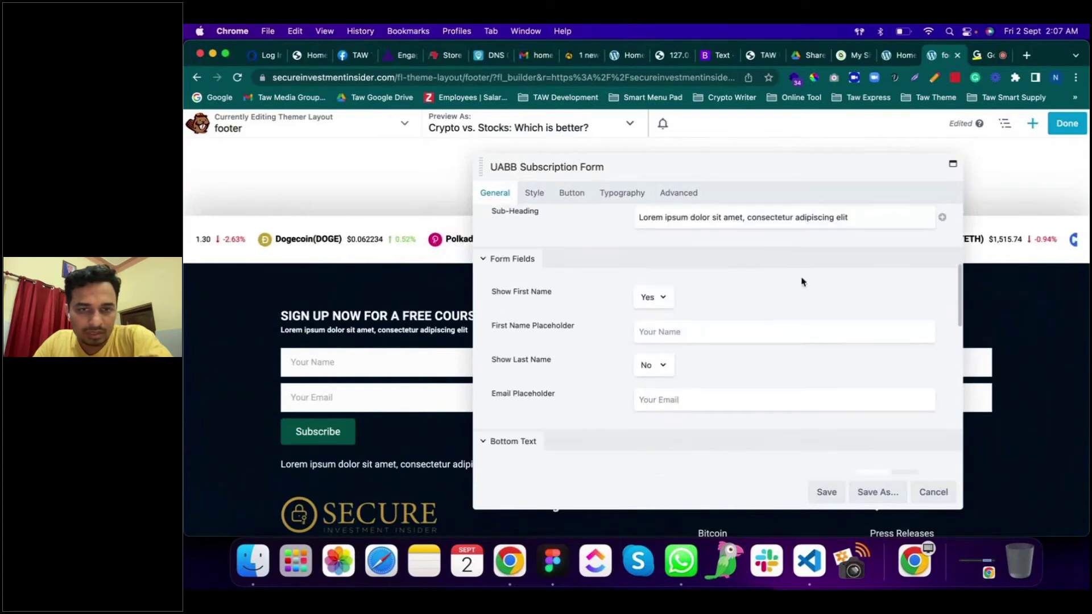
scroll(669, 305, "down", 4)
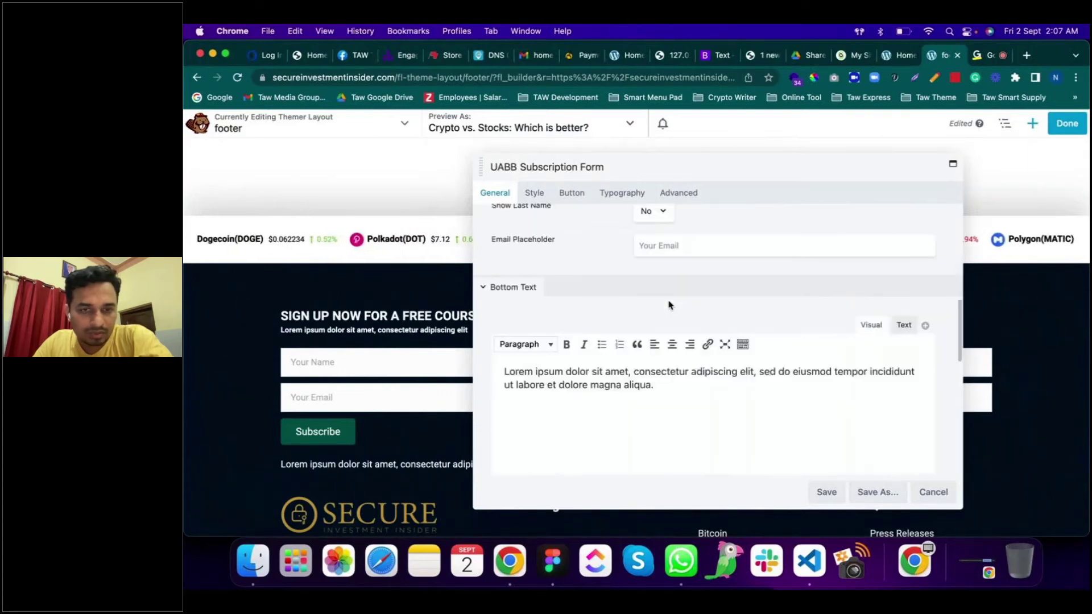
left_click_drag(658, 362, 462, 360)
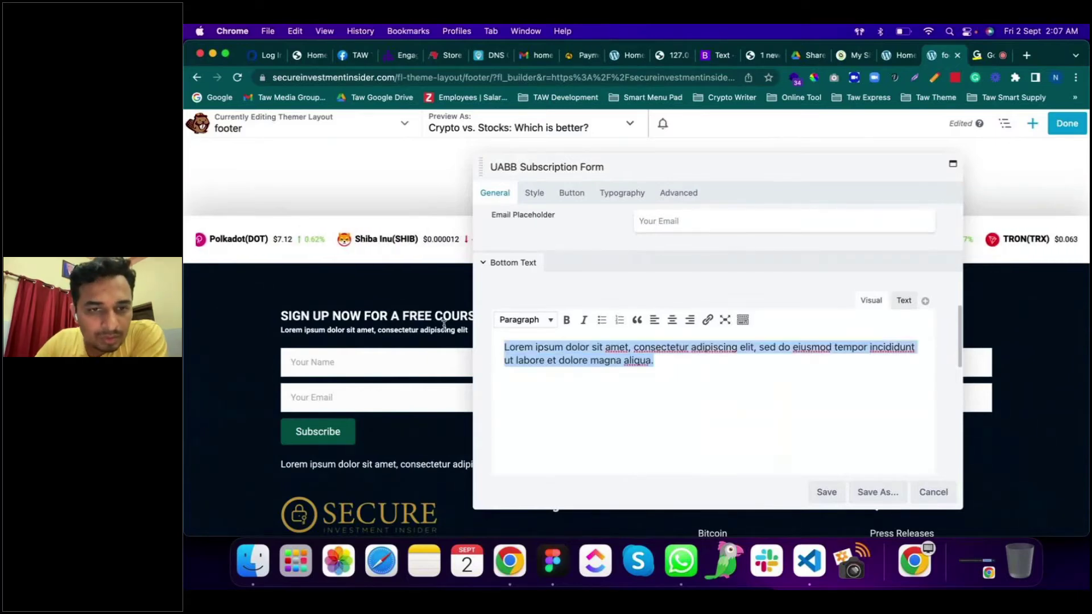
triple_click(628, 339)
key("BackSpace")
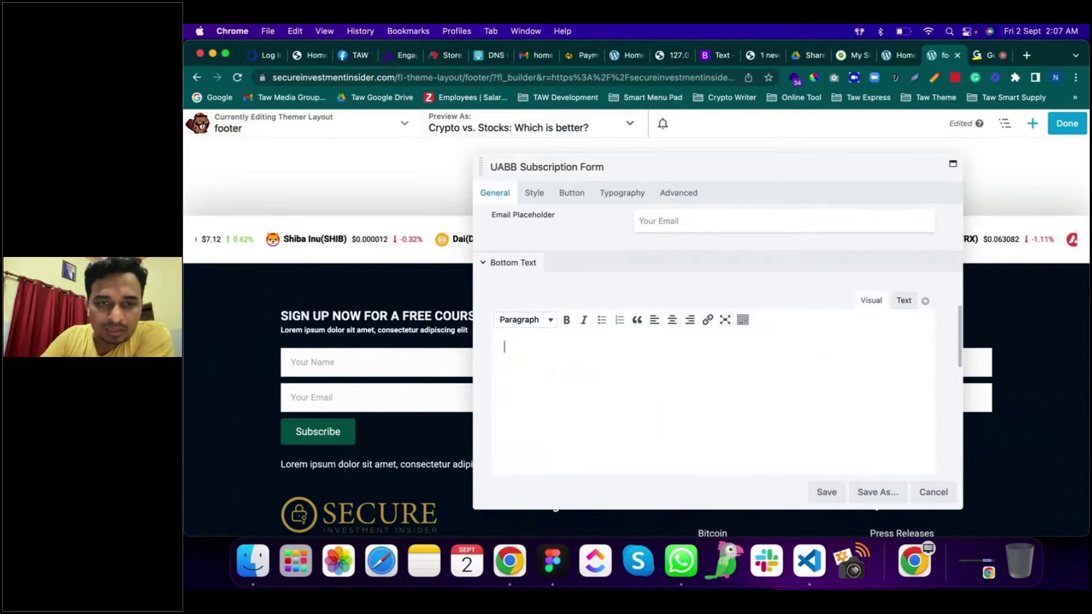
Step: Look over the subscription form's remaining General settings and set its style layout to Inline
left_click(535, 265)
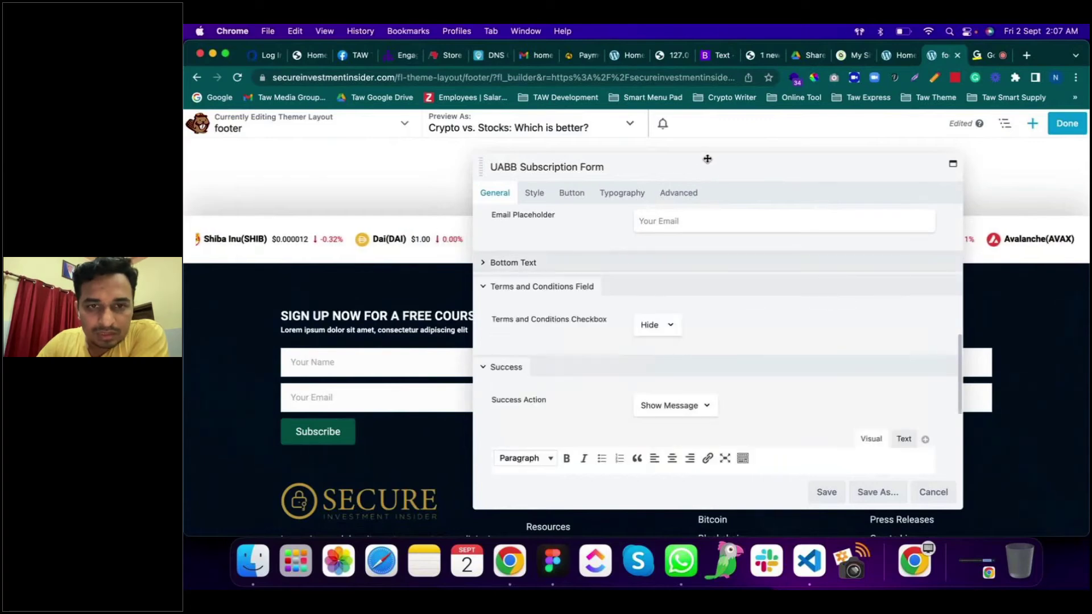
scroll(666, 415, "down", 5)
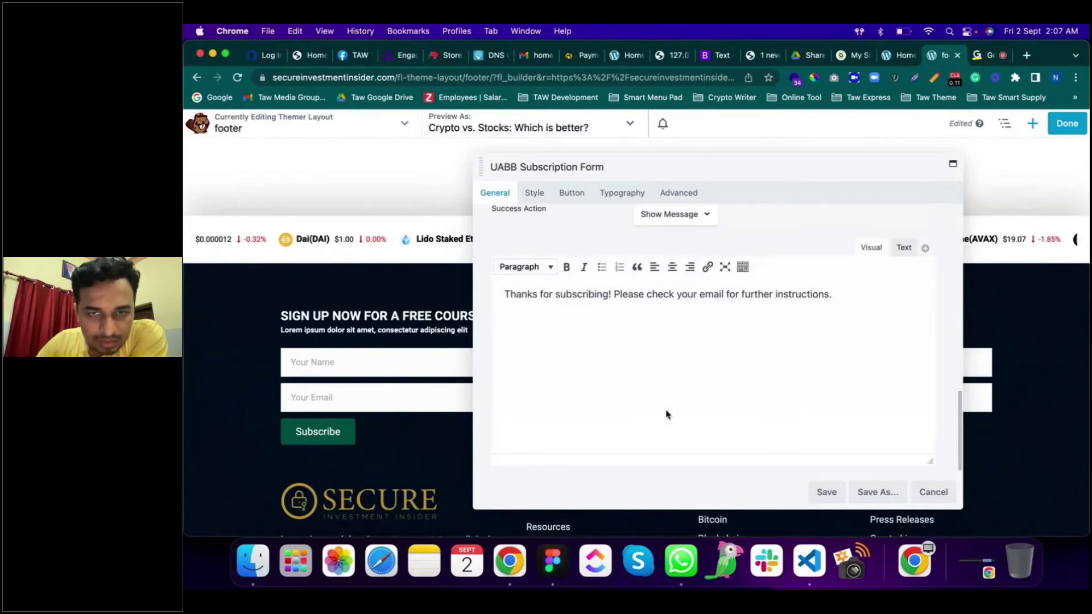
scroll(667, 413, "up", 3)
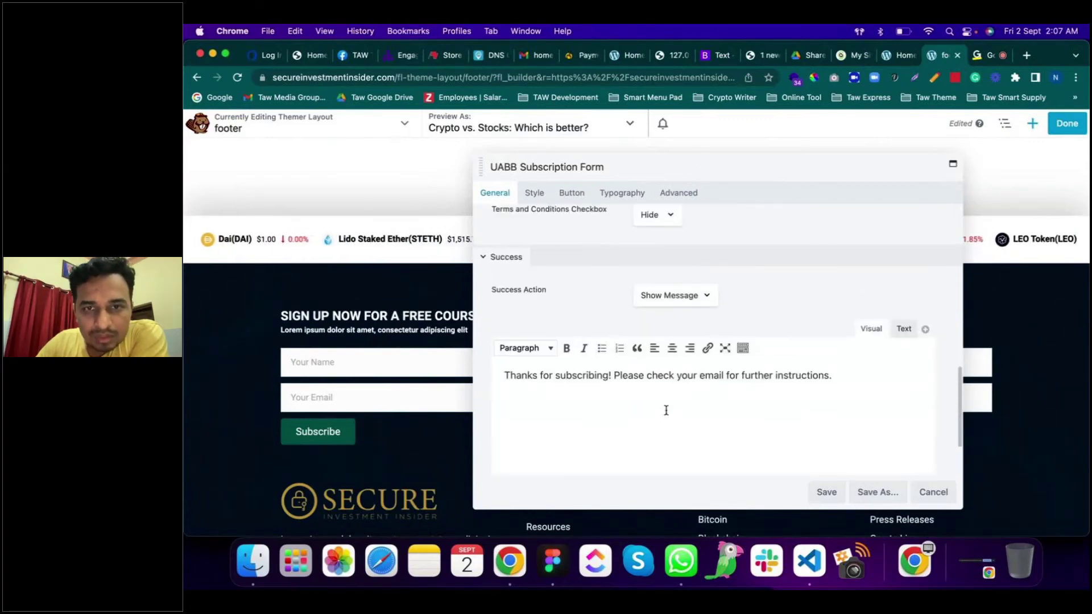
scroll(666, 410, "up", 4)
scroll(652, 287, "up", 5)
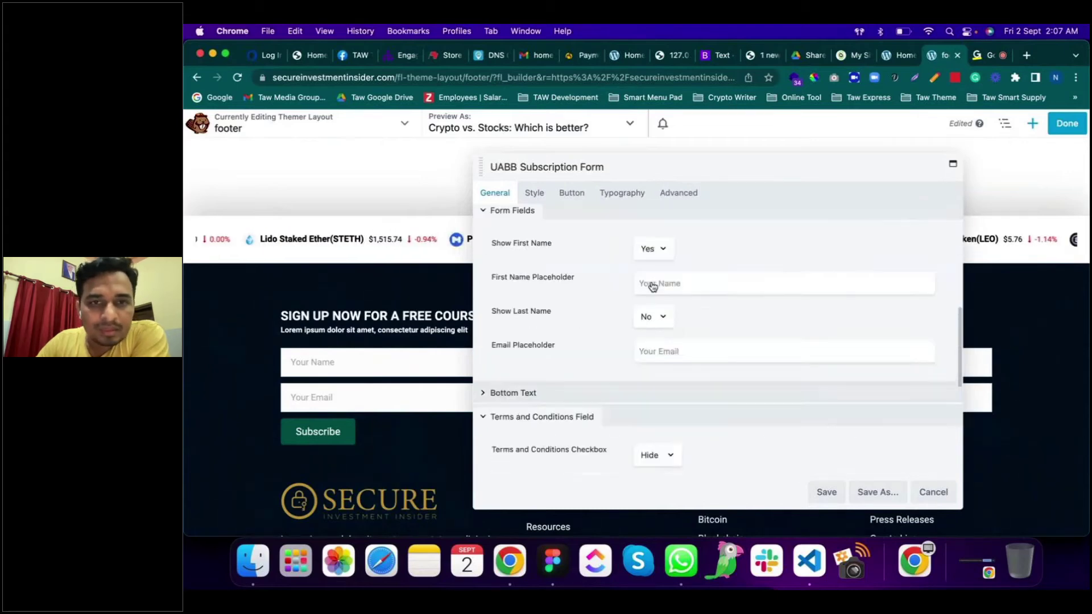
scroll(653, 287, "up", 10)
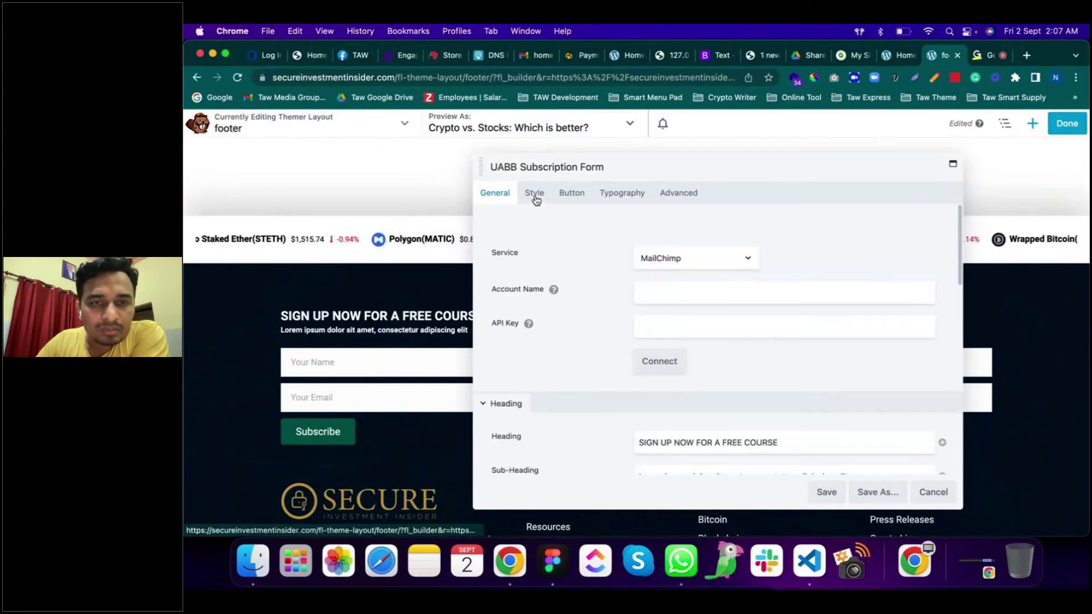
left_click(534, 197)
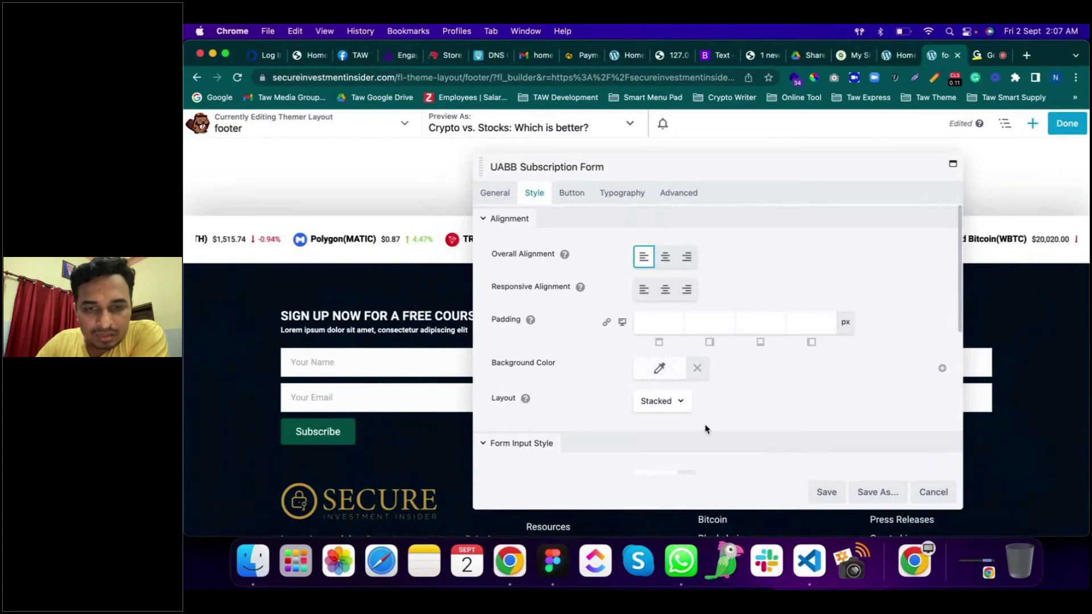
left_click(681, 405)
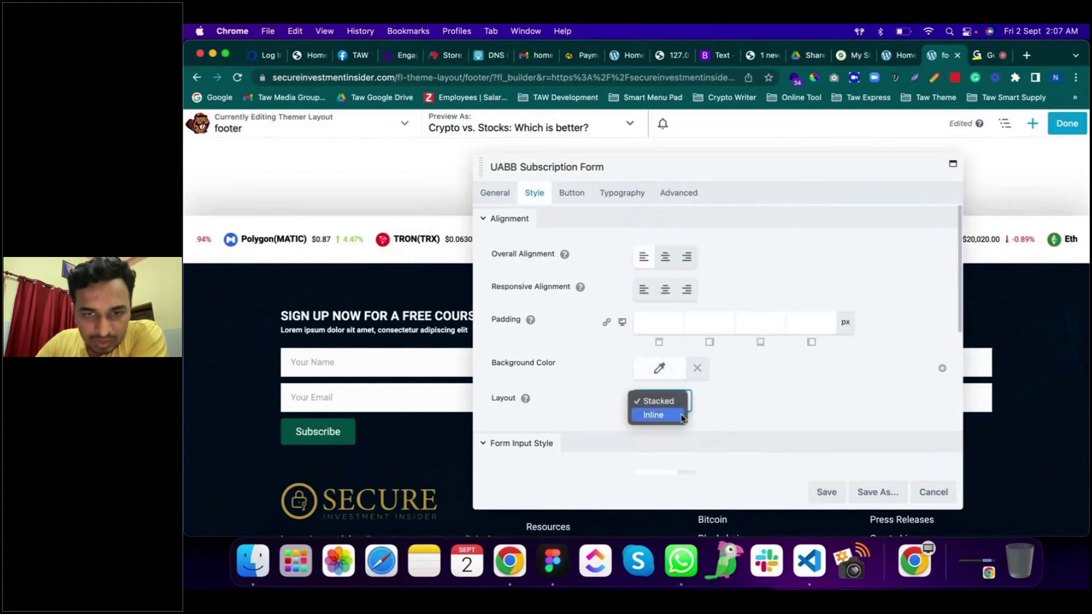
left_click(681, 417)
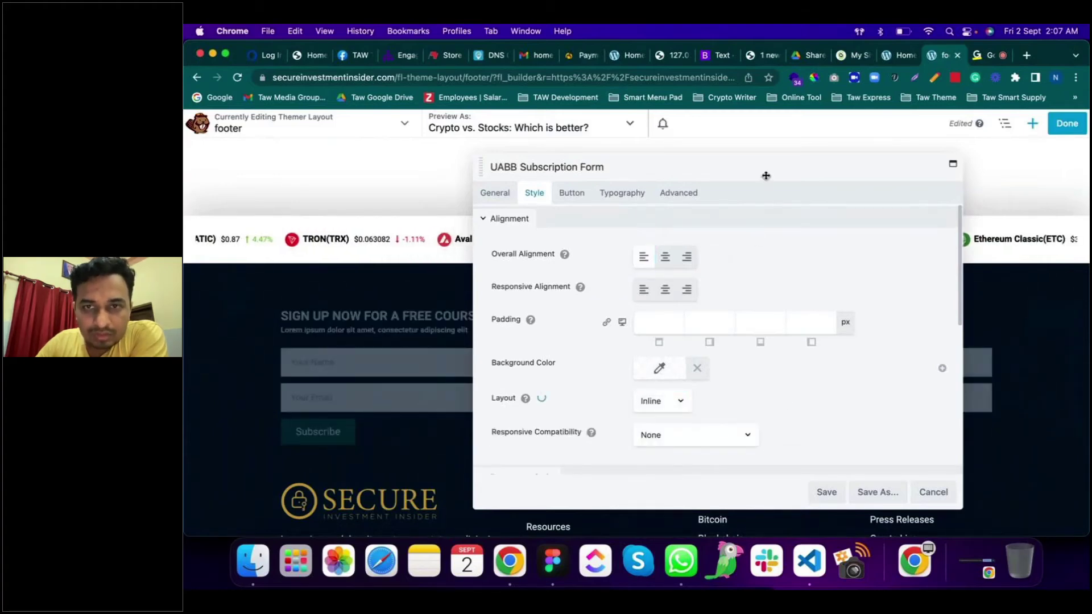
Step: Center both the responsive alignment and the overall alignment of the subscription form
left_click_drag(766, 176, 757, 155)
left_click(662, 279)
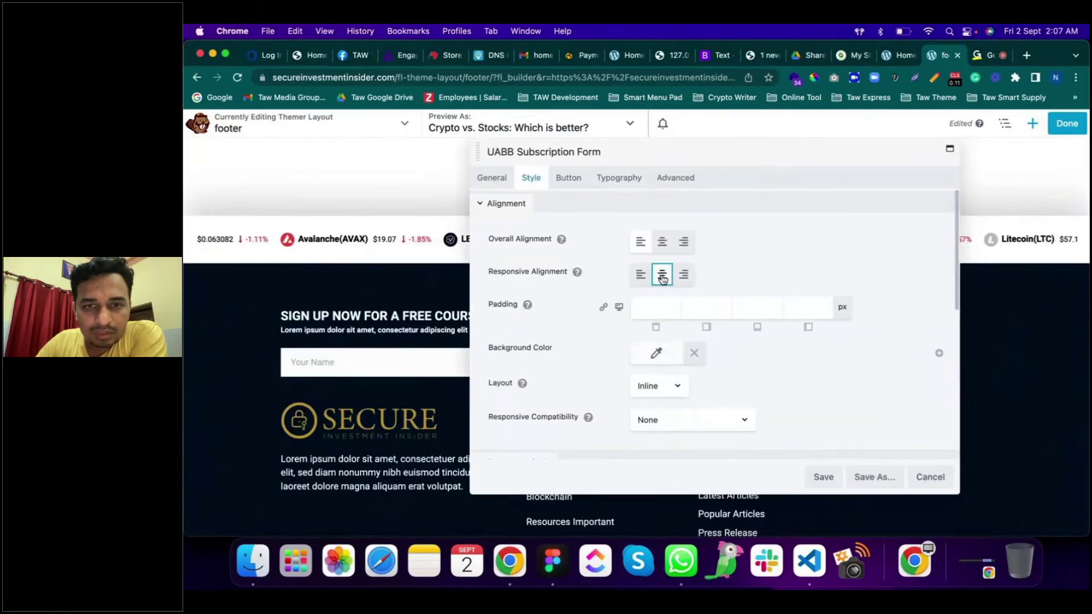
left_click(663, 243)
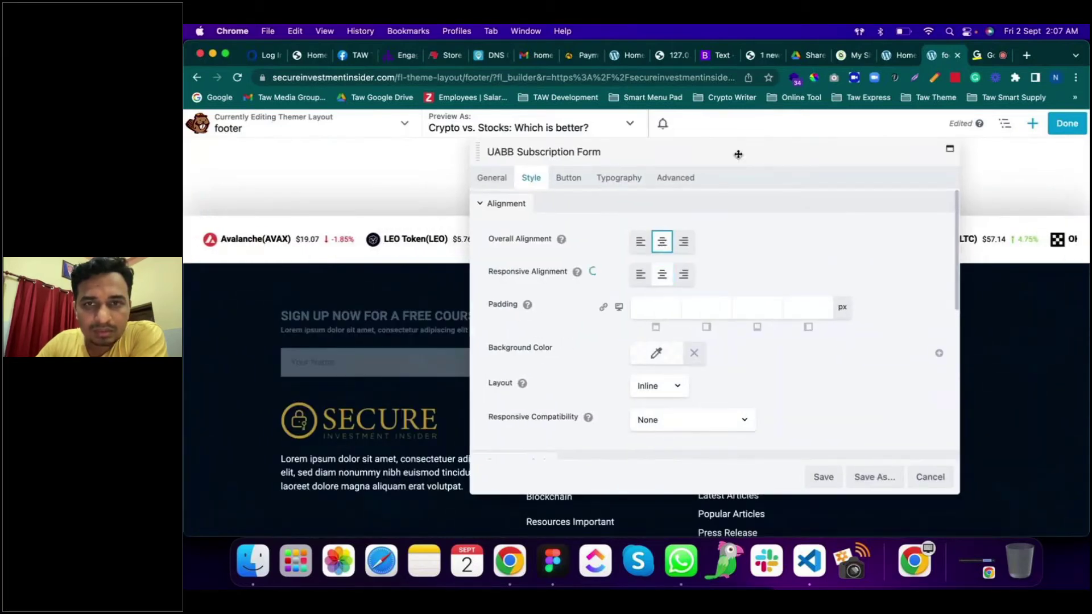
left_click_drag(738, 154, 692, 152)
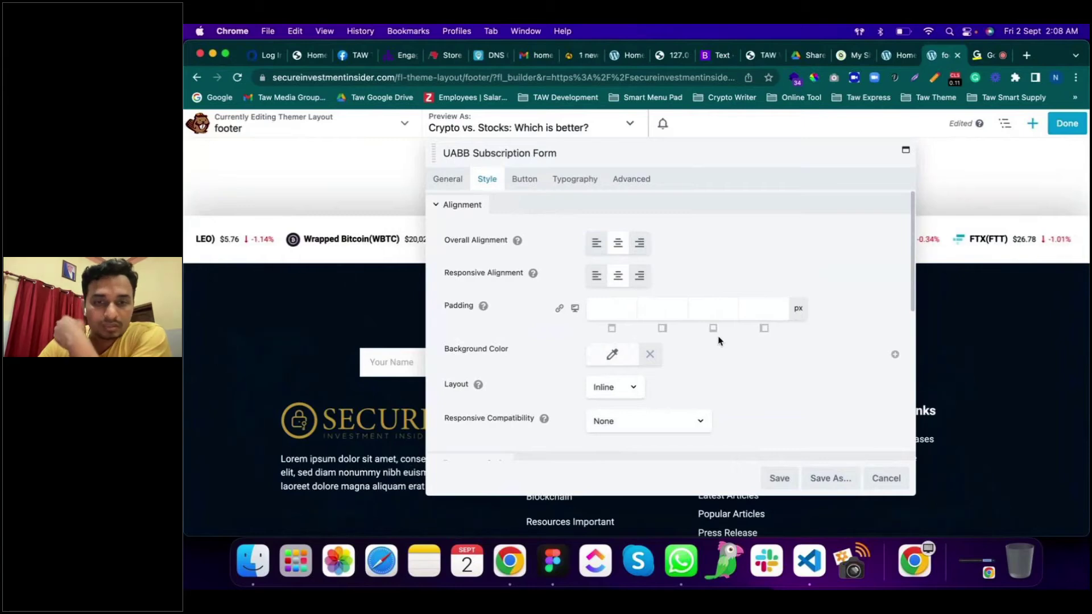
Step: Set the form's responsive compatibility to Medium and Small Device with 20 px responsive spacing, and save the module
scroll(718, 340, "down", 3)
left_click(702, 317)
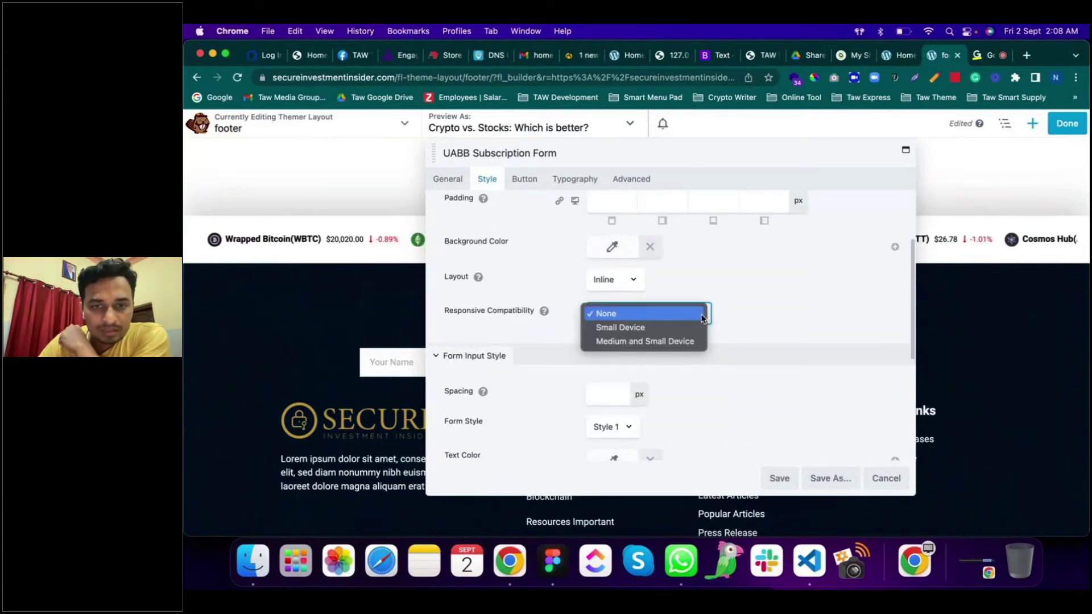
left_click(755, 310)
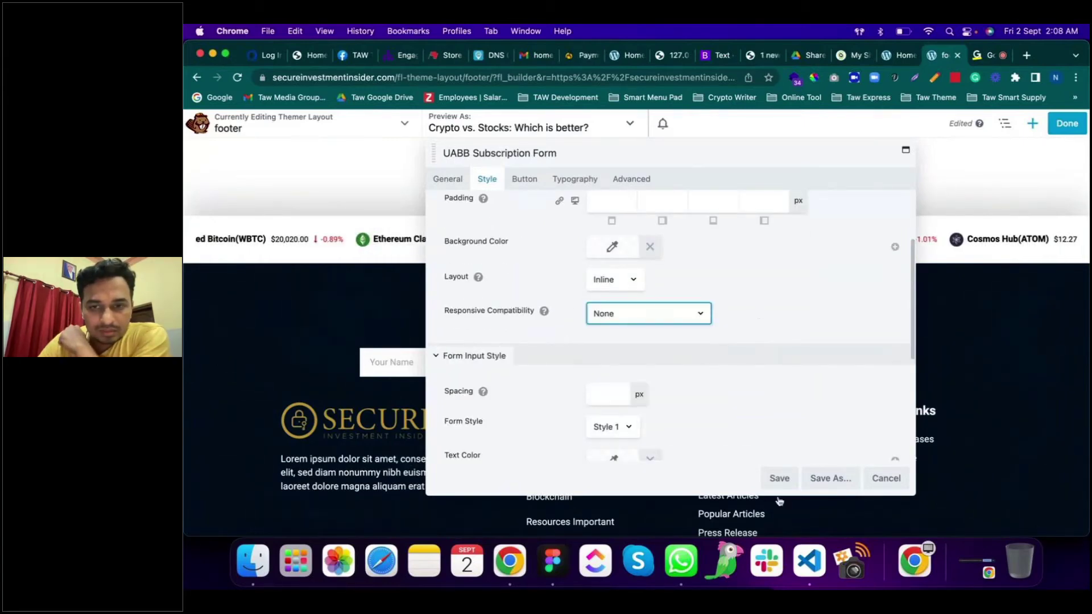
left_click(690, 319)
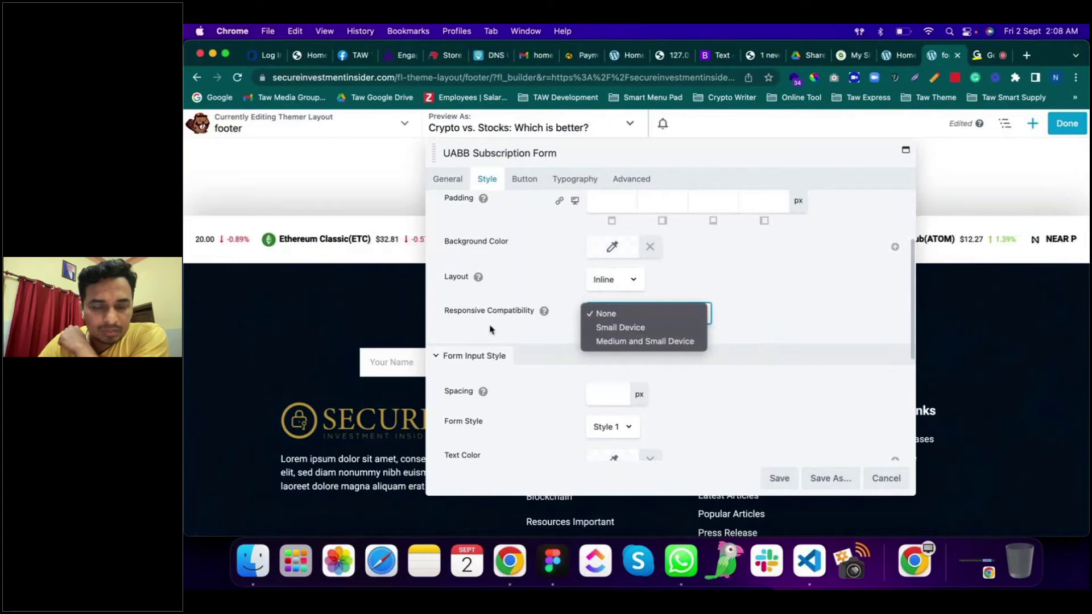
left_click(619, 349)
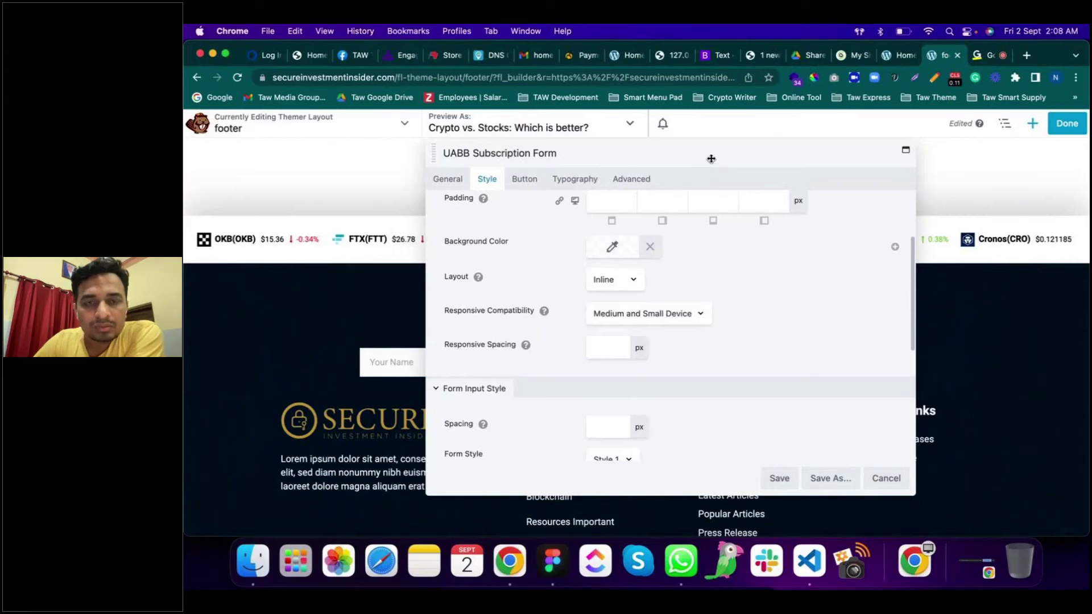
mouse_move(722, 173)
left_mouse_down()
mouse_move(825, 438)
mouse_move(726, 151)
left_mouse_up()
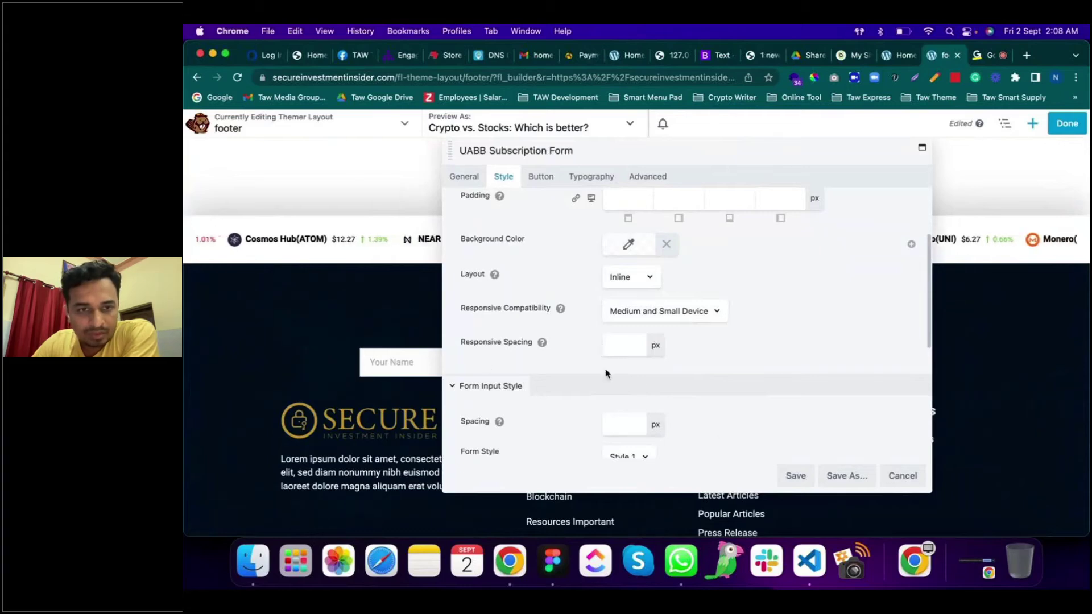
left_click(620, 347)
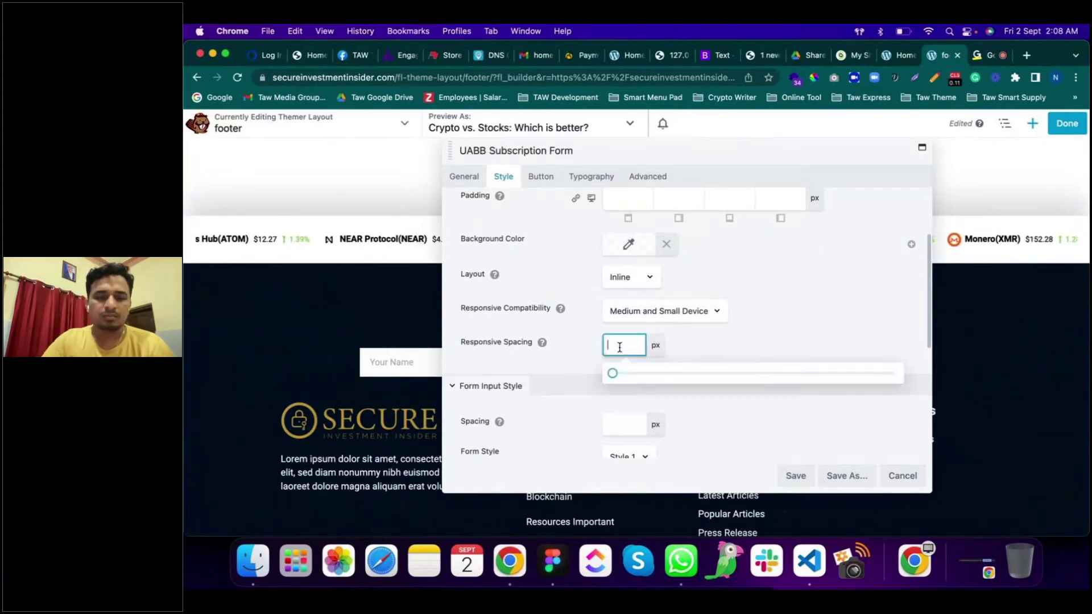
type("20")
left_click(768, 346)
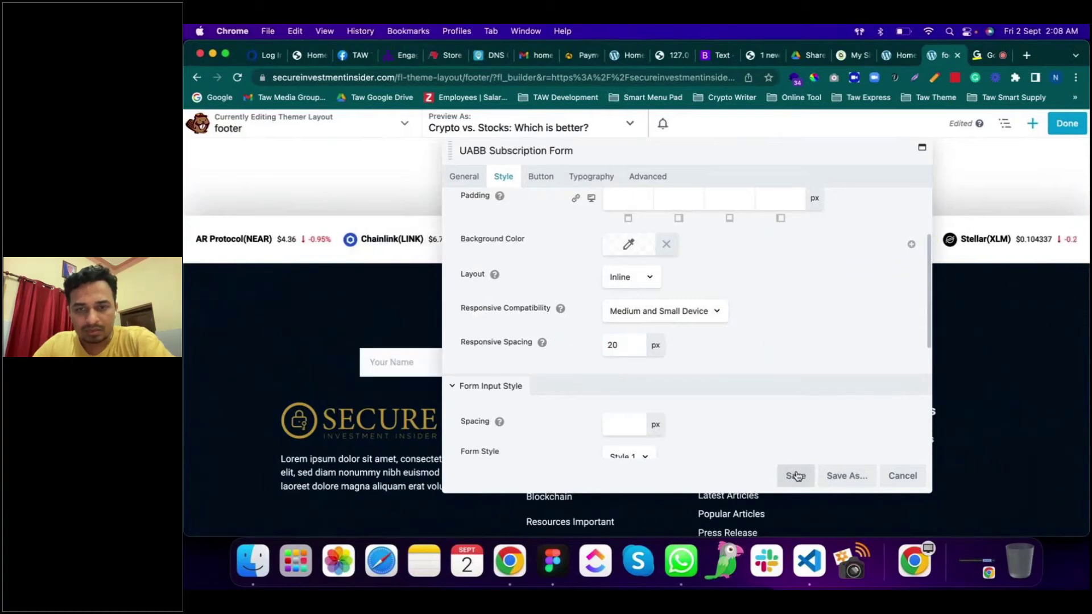
left_click(797, 476)
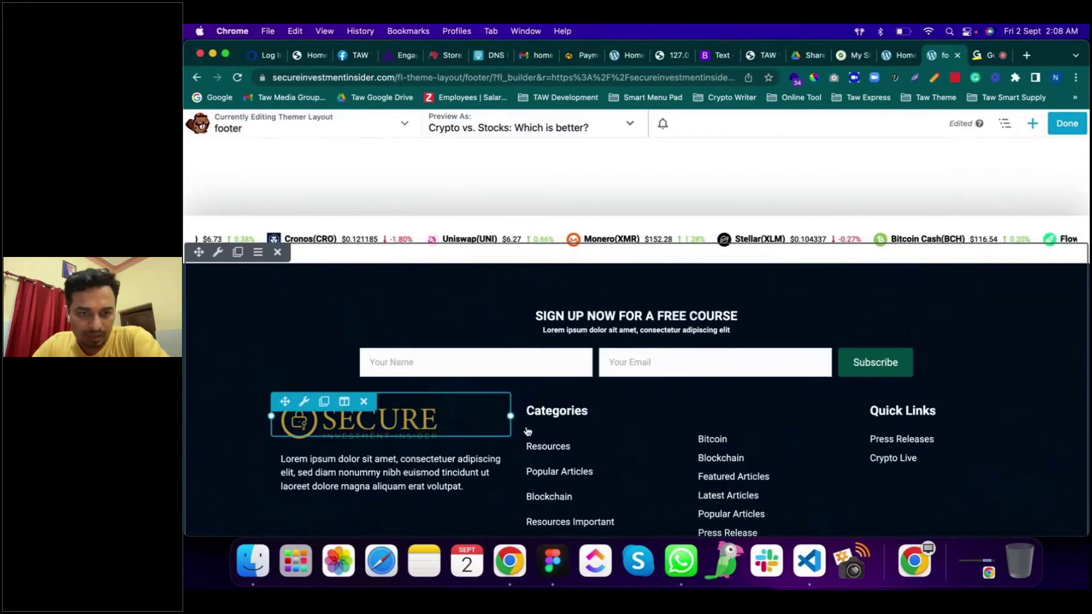
Step: Give the footer's subscription form a 50 px bottom margin and save the module settings
left_click(703, 350)
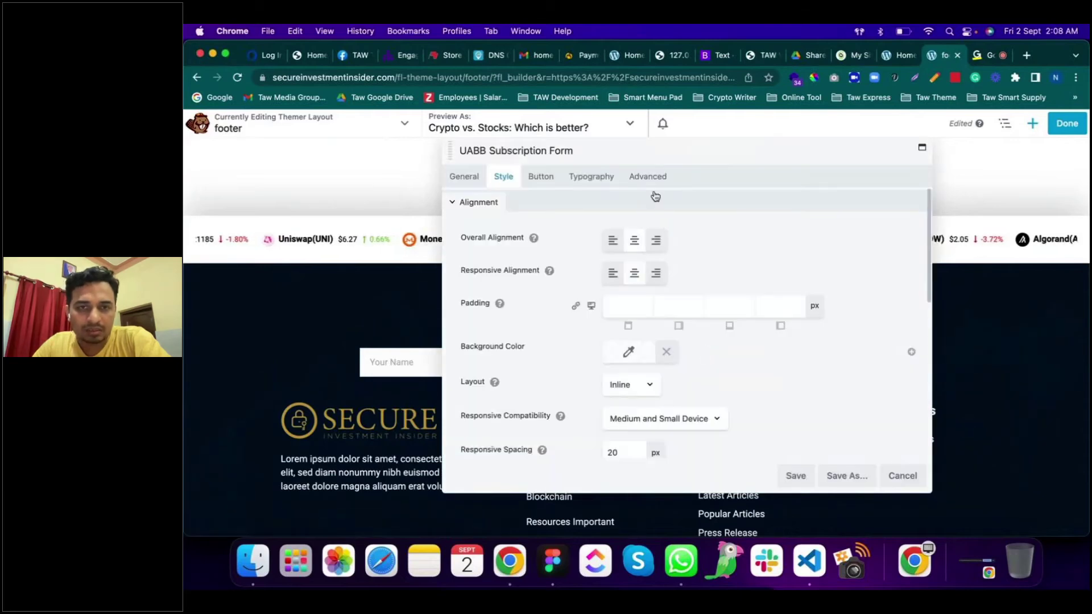
left_click(652, 178)
left_click(708, 244)
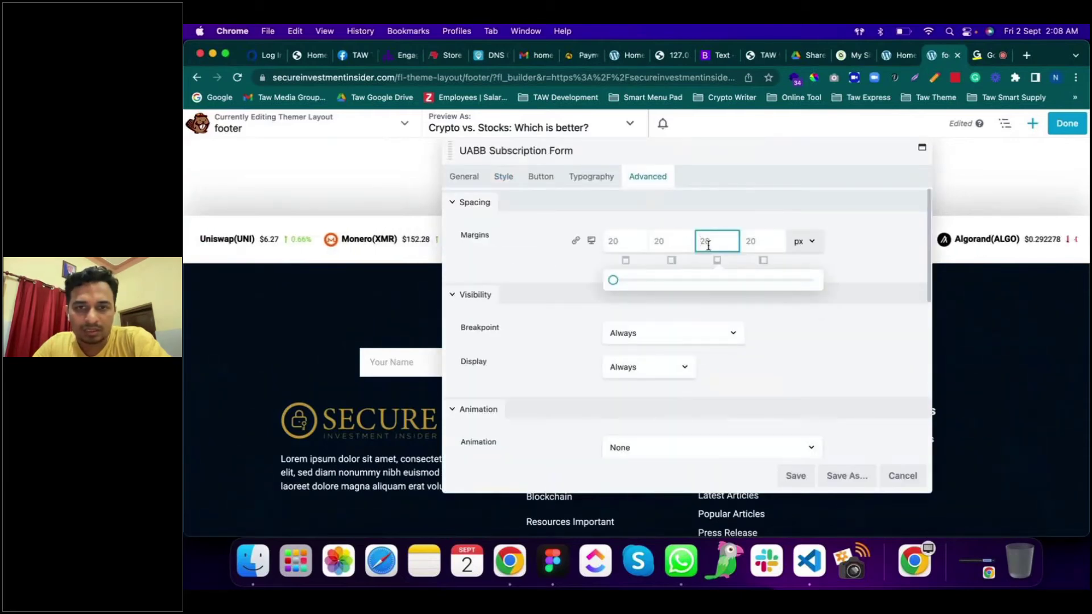
left_click(623, 245)
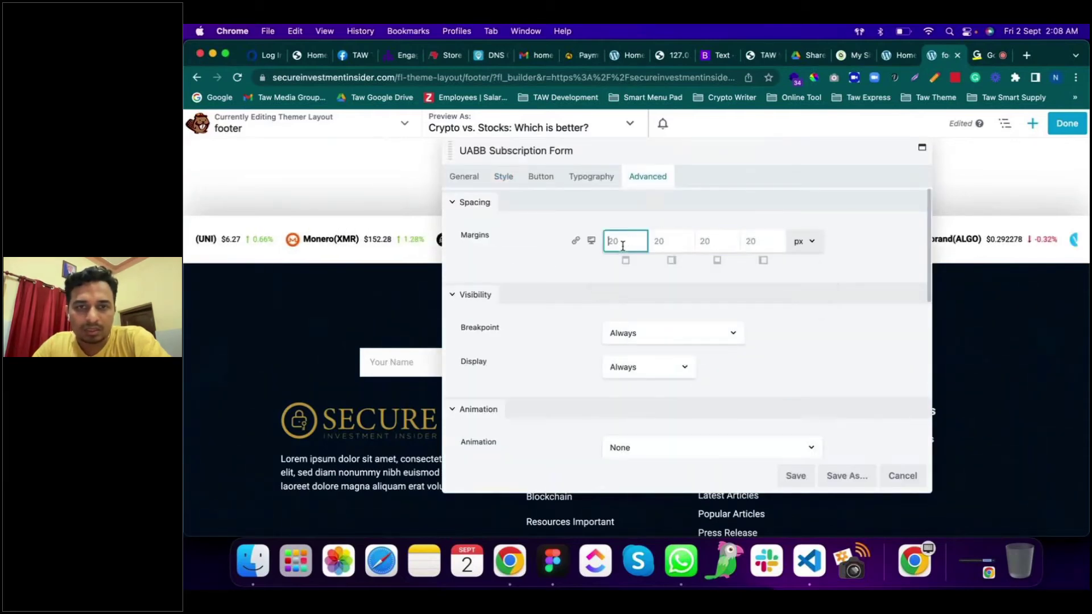
left_click(672, 244)
left_click(725, 243)
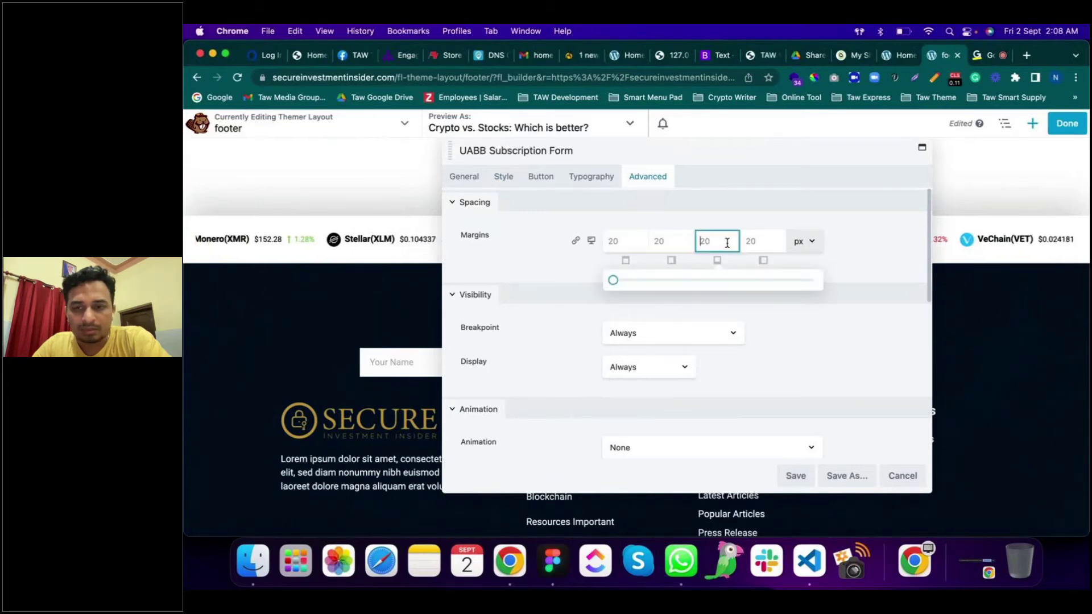
type("50")
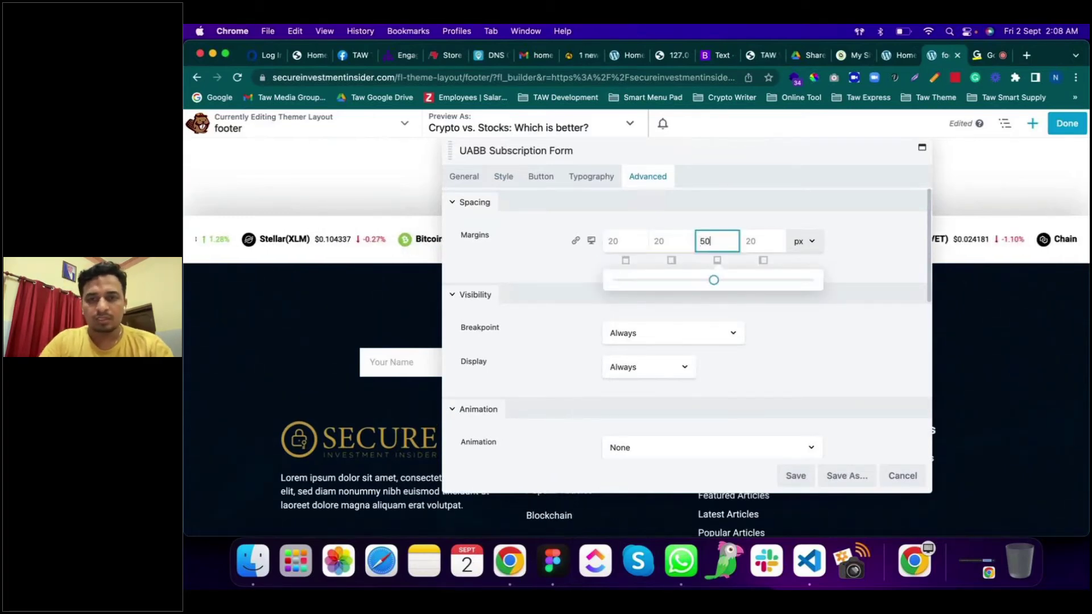
left_click(783, 349)
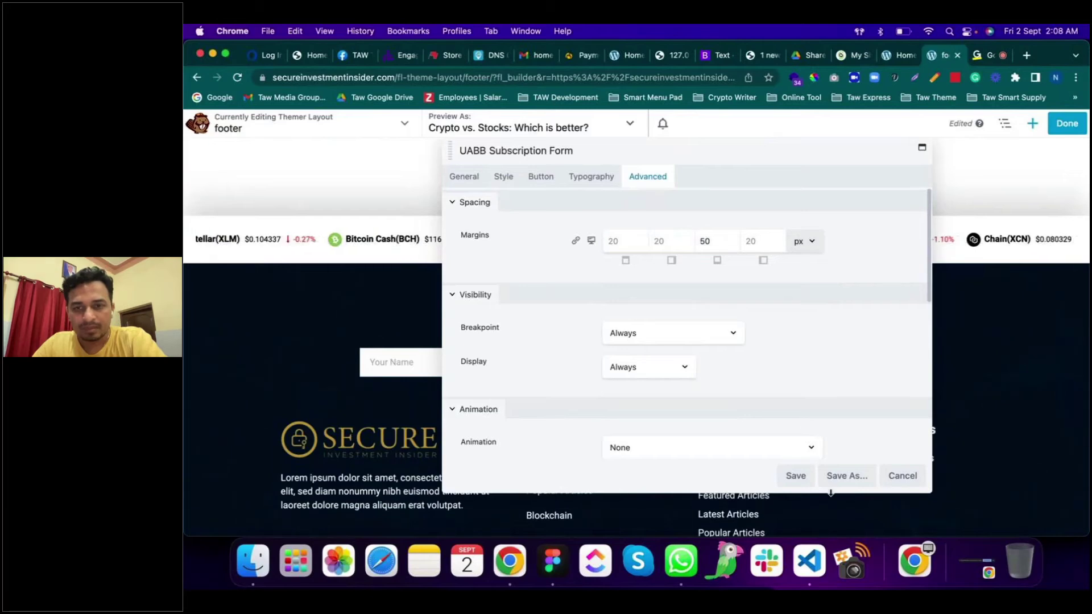
left_click(795, 477)
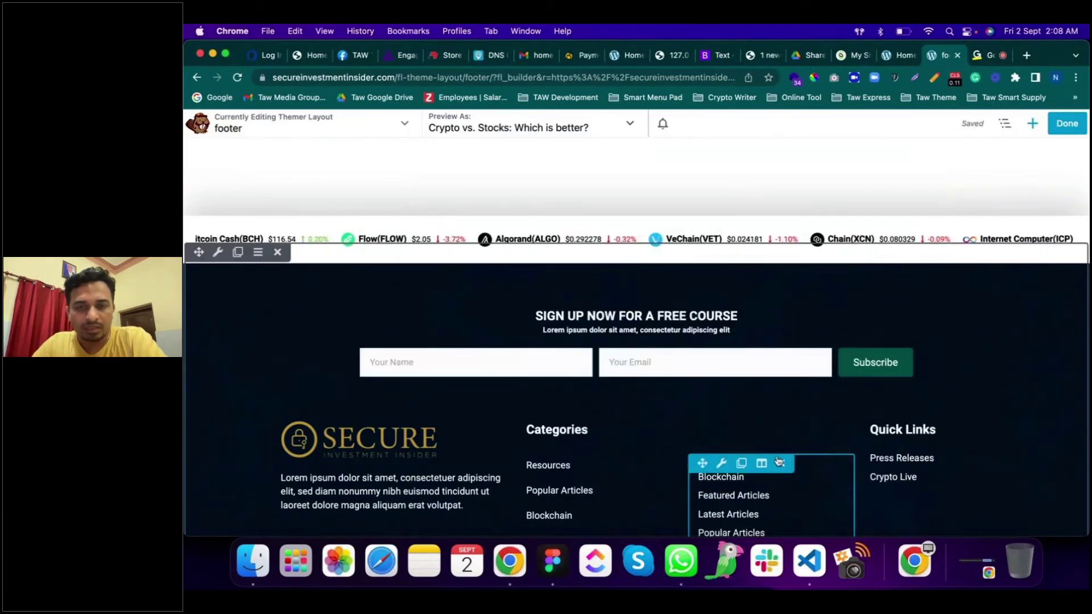
Step: Replace the subscription form's heading with "Free Signup For Newsletter"
left_click(707, 341)
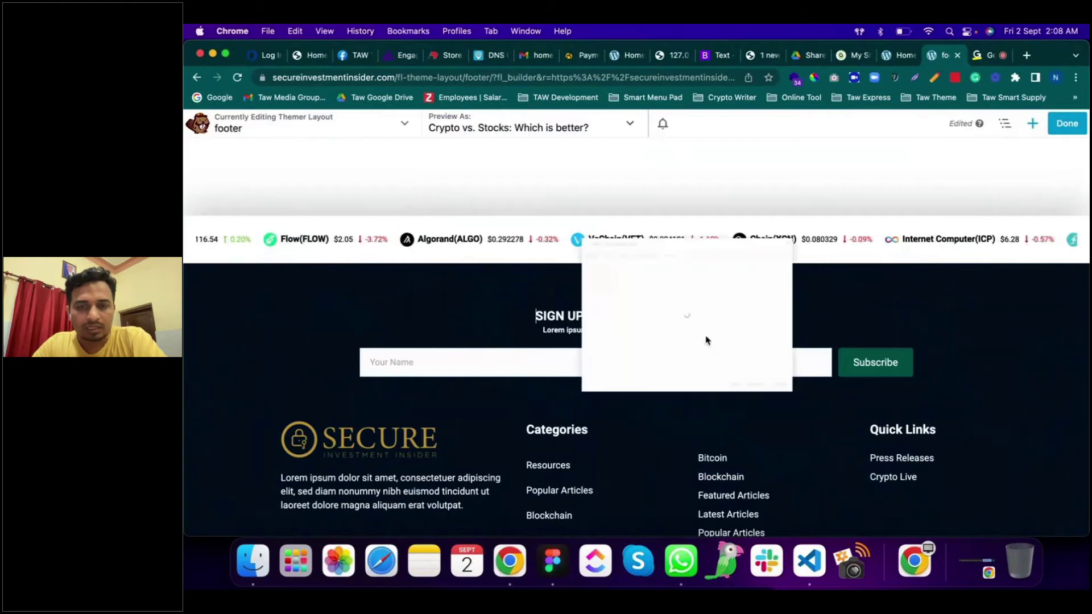
left_click(472, 177)
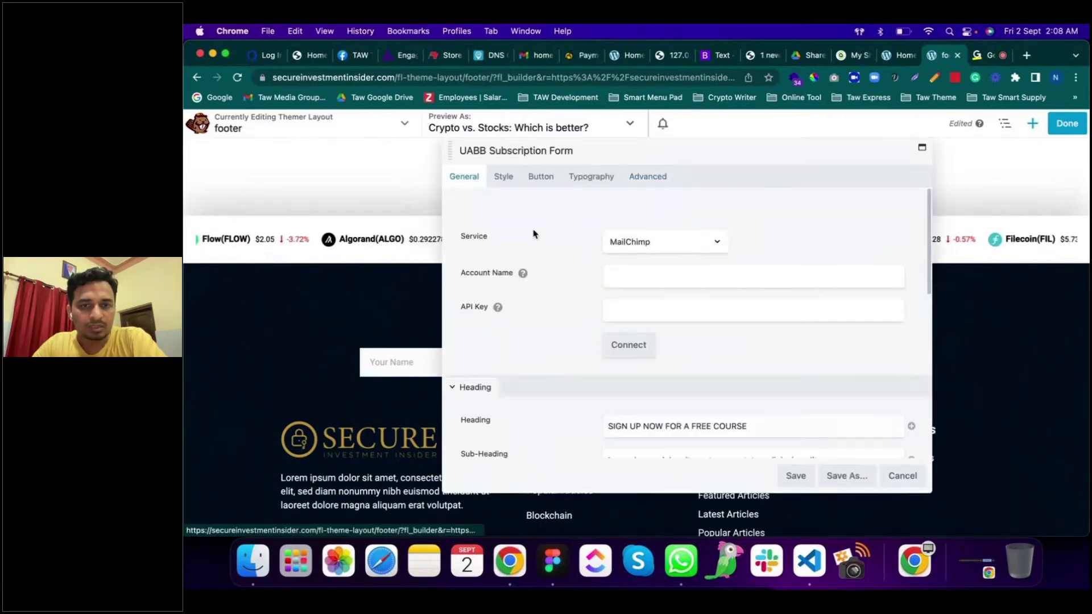
scroll(641, 309, "down", 4)
left_click_drag(608, 305, 796, 316)
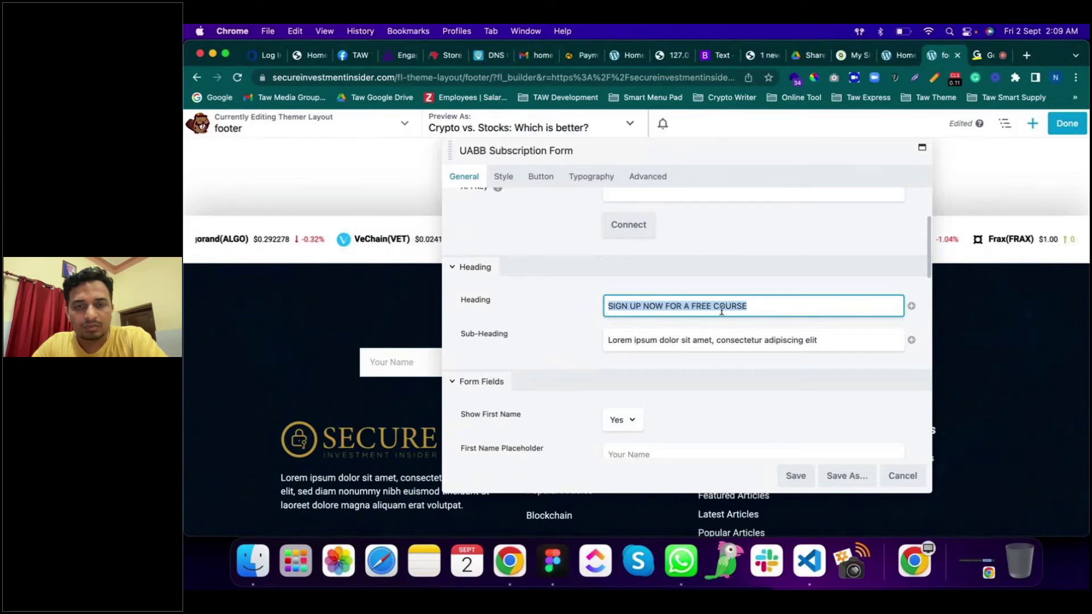
left_click(739, 307)
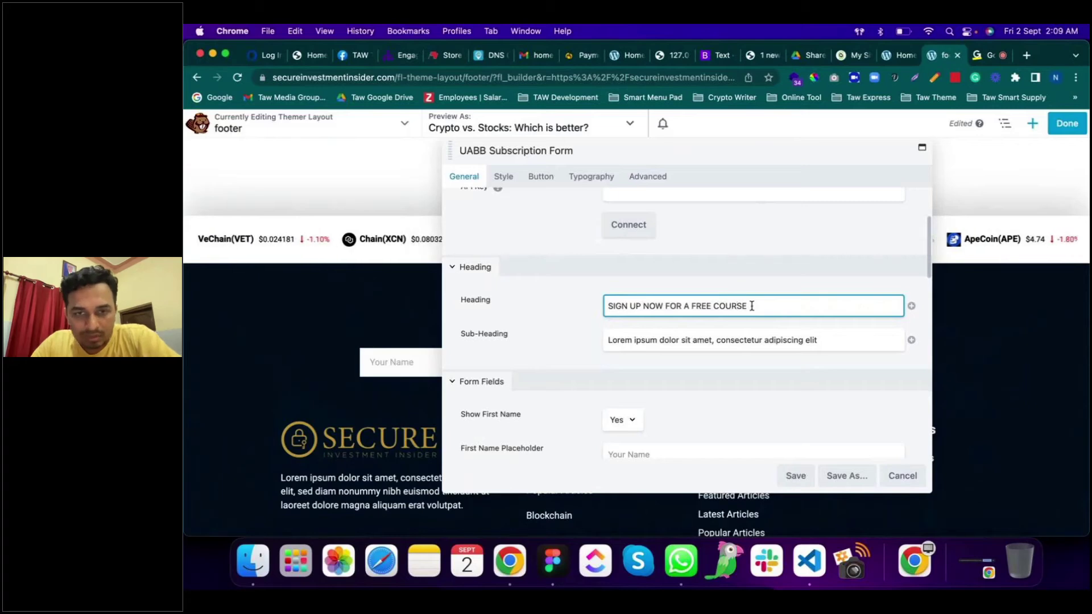
left_click_drag(752, 306, 503, 301)
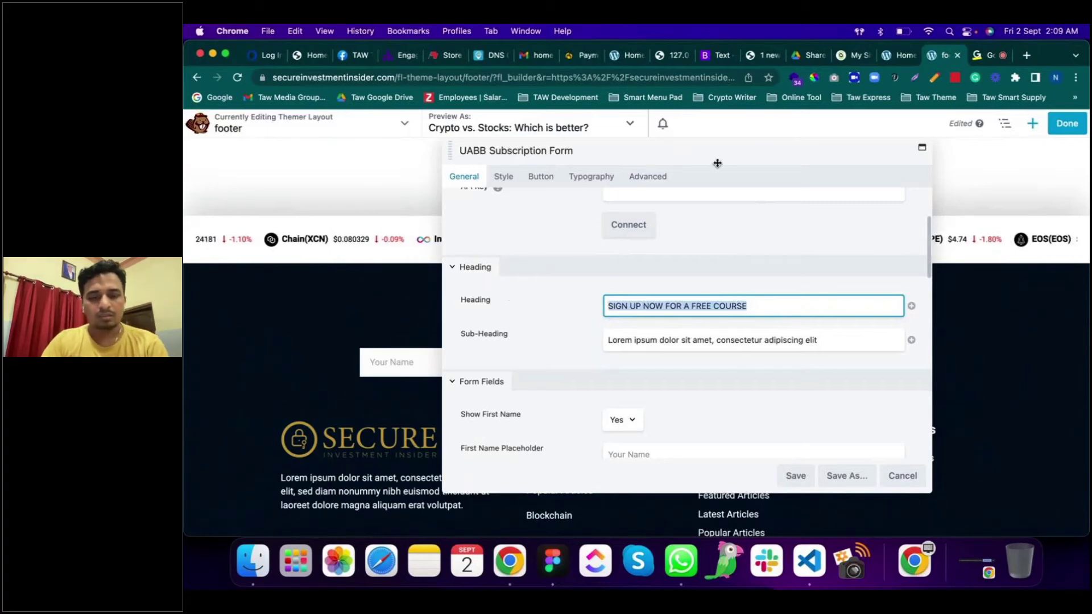
type("Newslett")
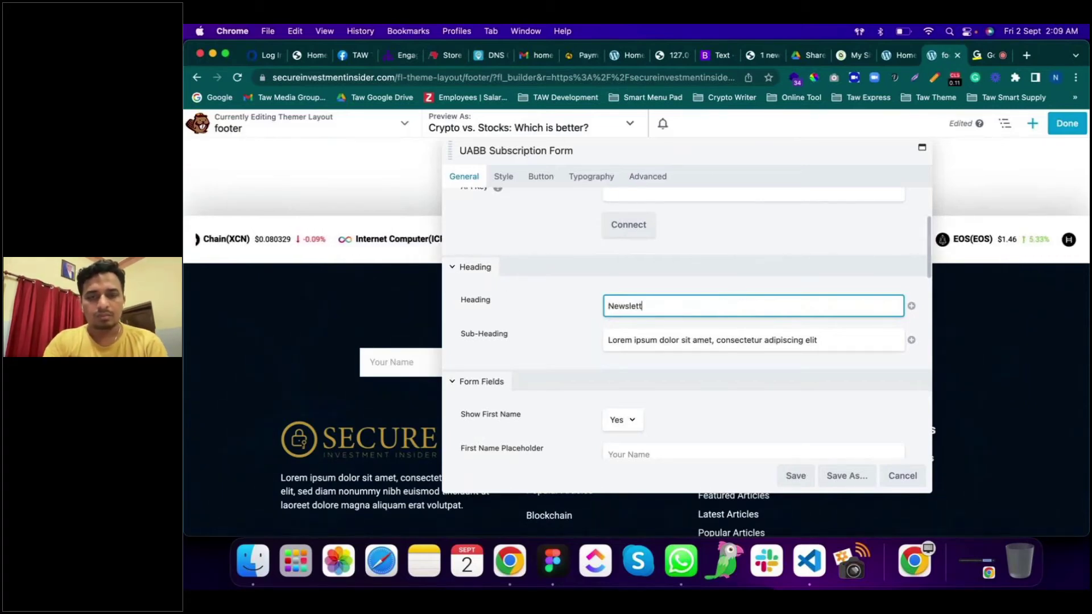
type("er")
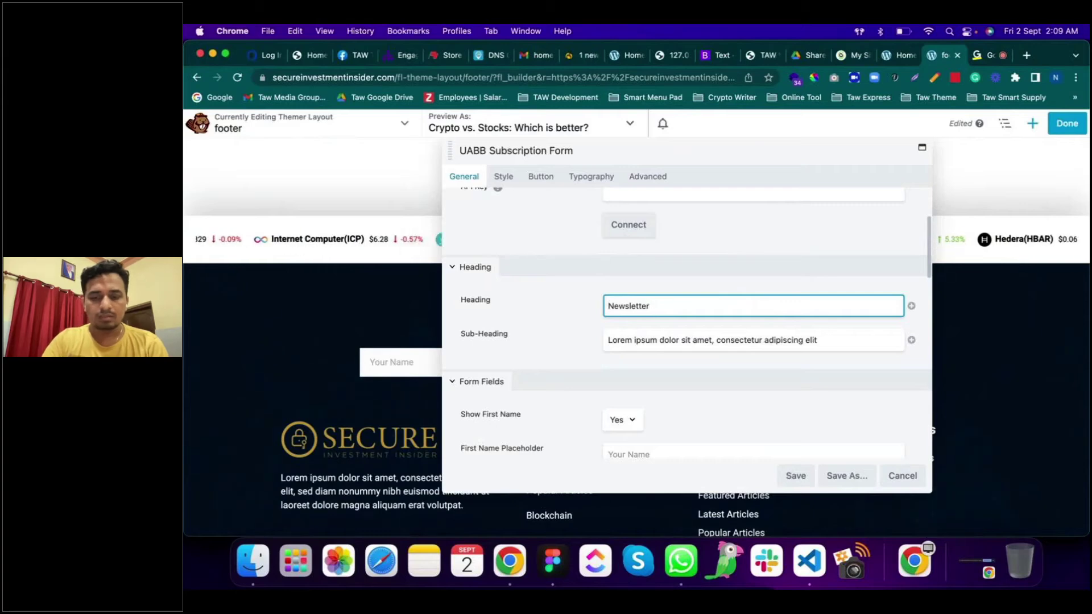
type("Free ")
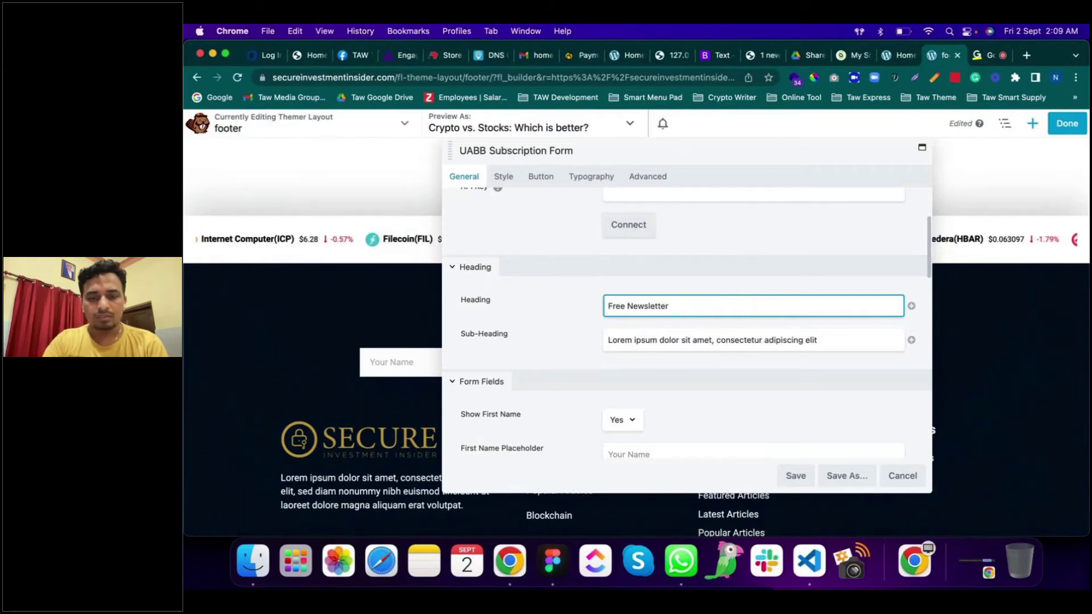
type("Signup For")
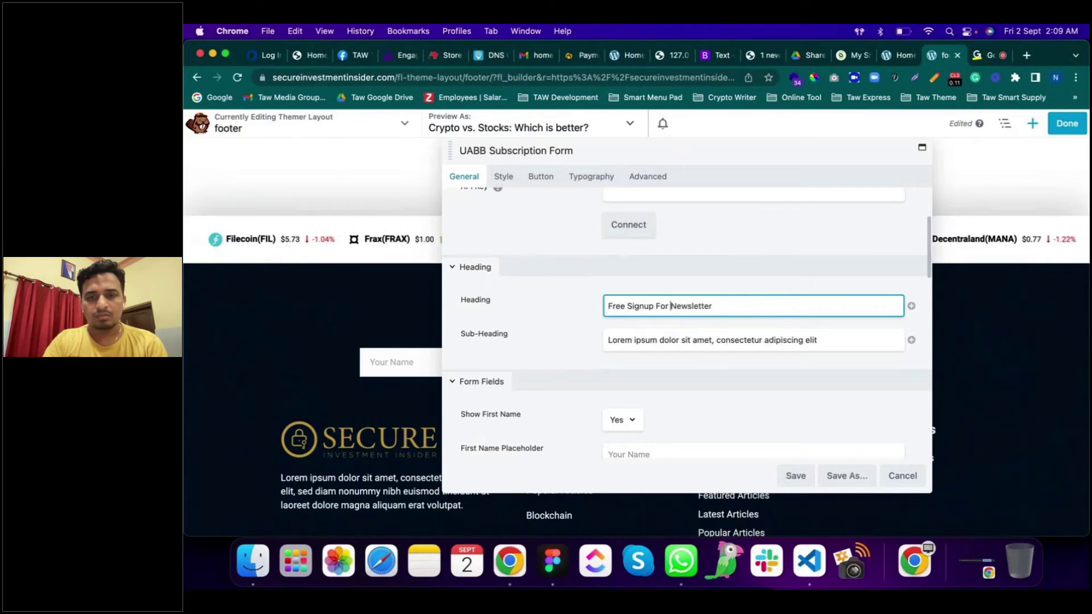
Step: Save the footer subscription form with the heading "Free Signup For Newsletter" and review its sub-heading text
left_click(795, 475)
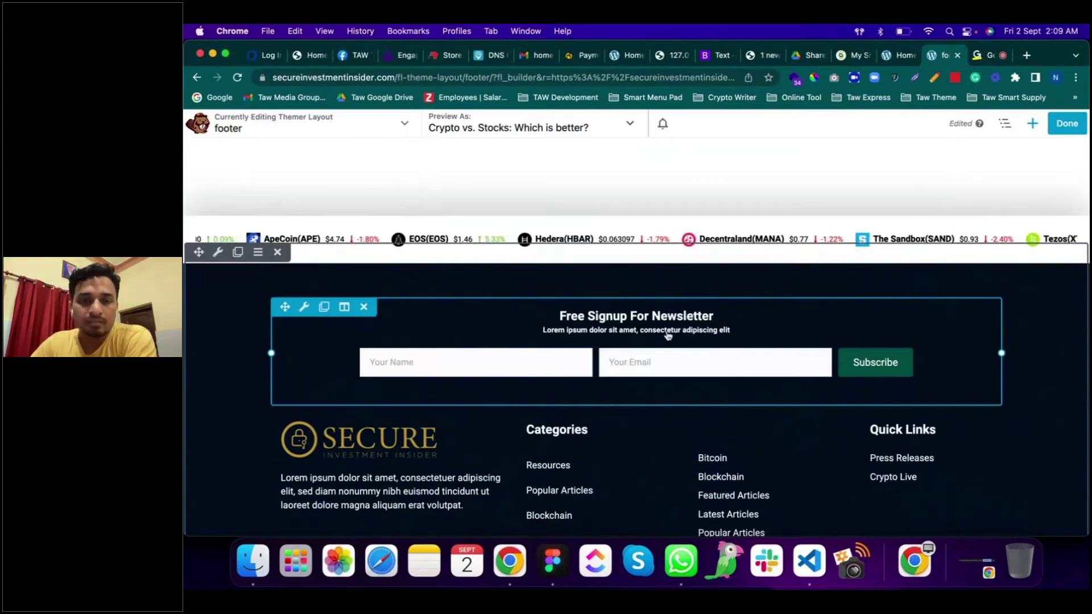
left_click(647, 339)
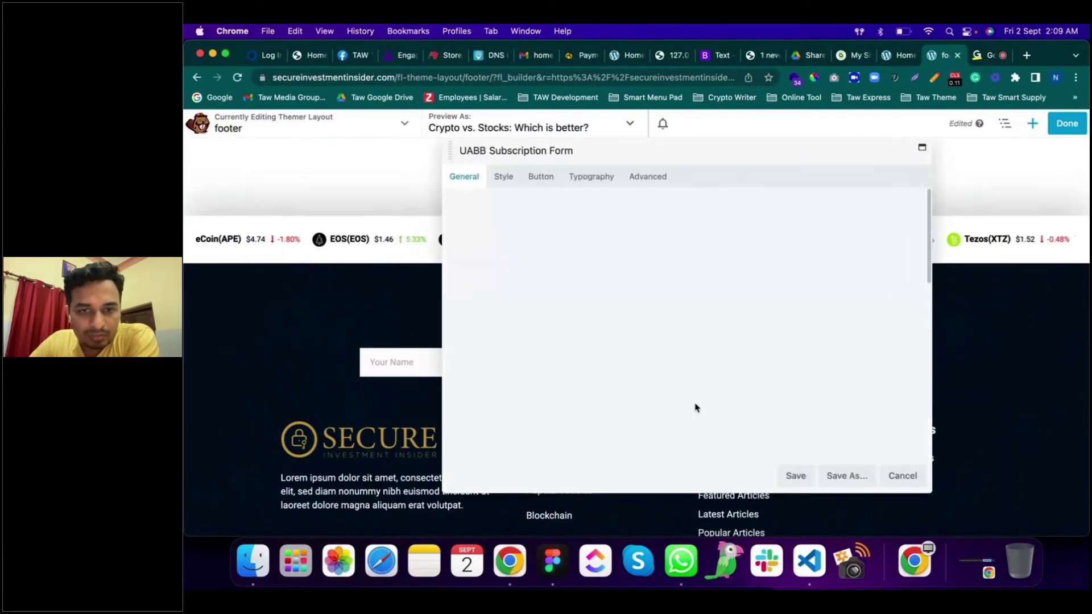
scroll(734, 432, "down", 2)
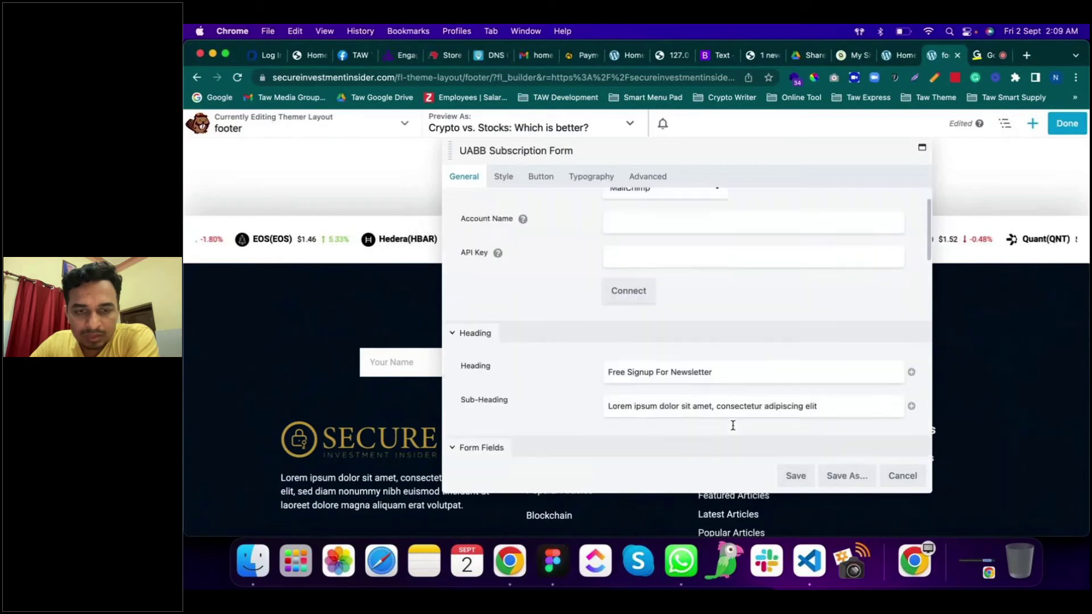
left_click(803, 409)
left_click_drag(818, 404, 600, 402)
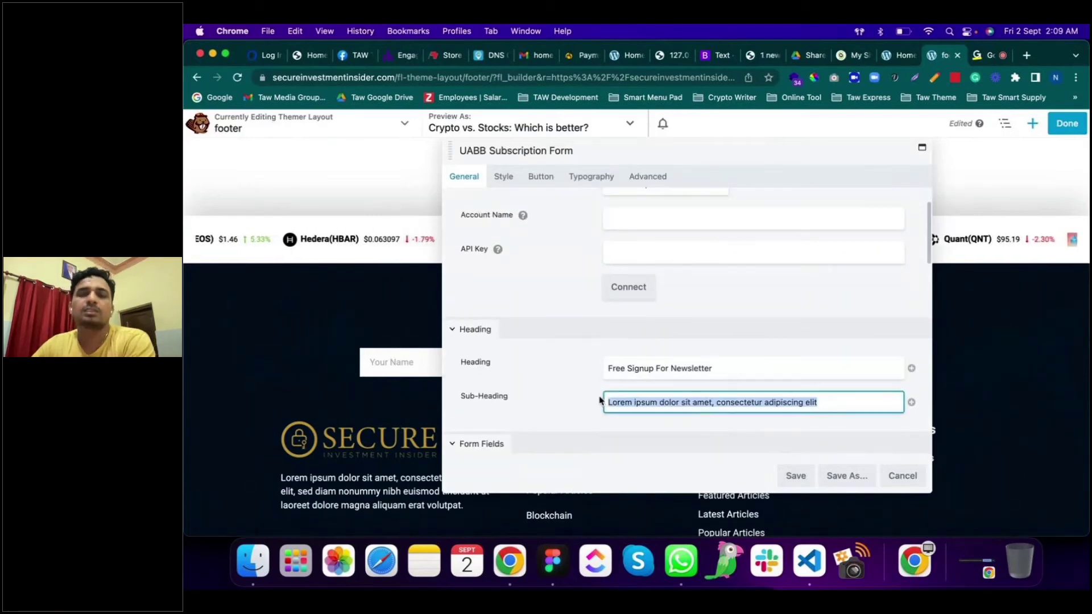
left_click(587, 405)
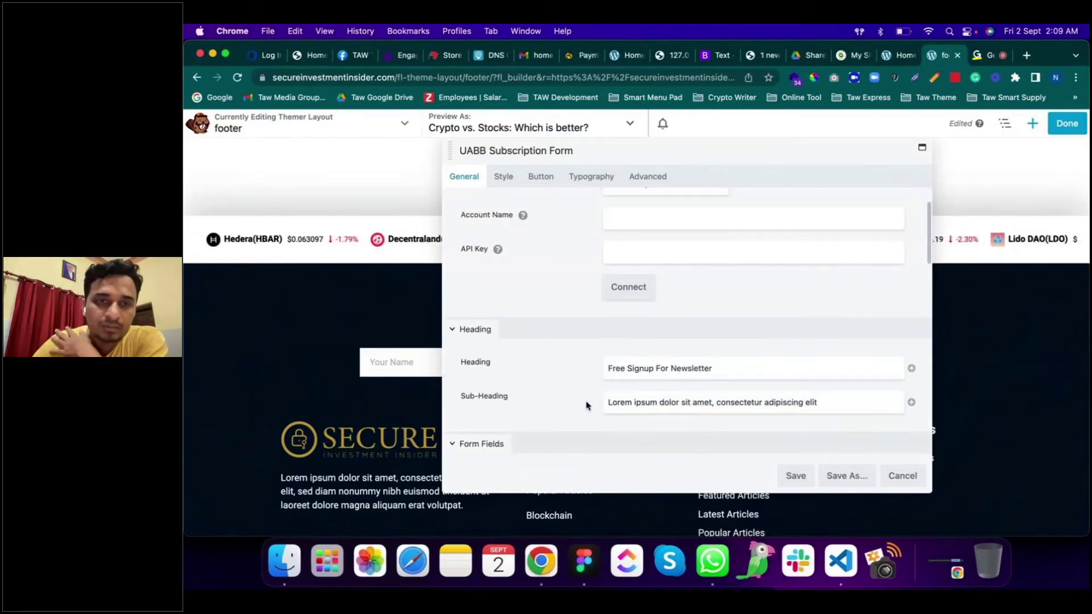
left_click(796, 476)
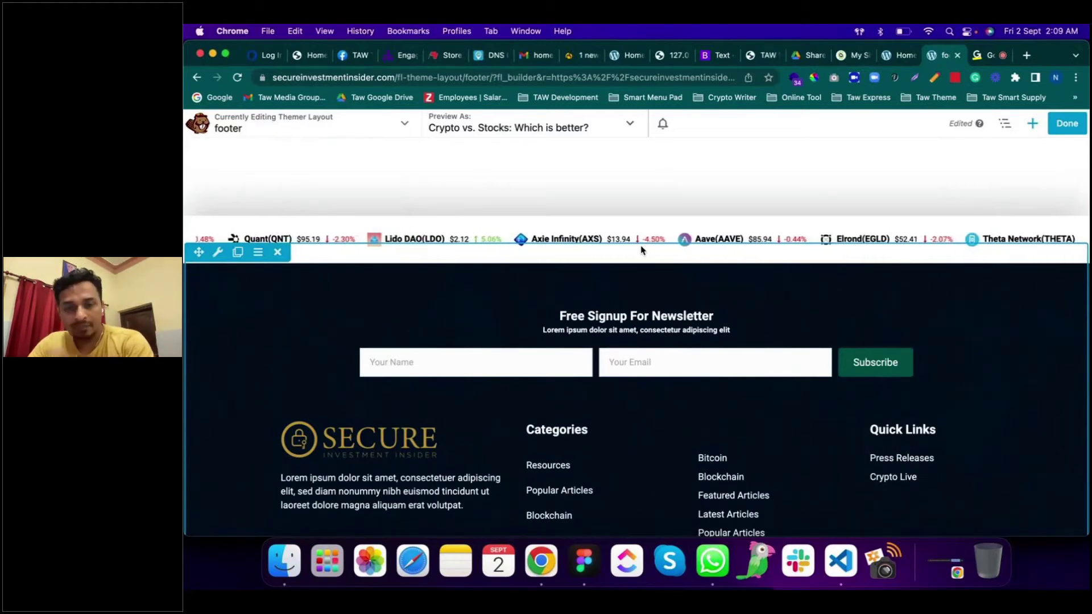
Step: Set the footer subscription form's ID to "newsletter" in its advanced settings and save the module
left_click(641, 362)
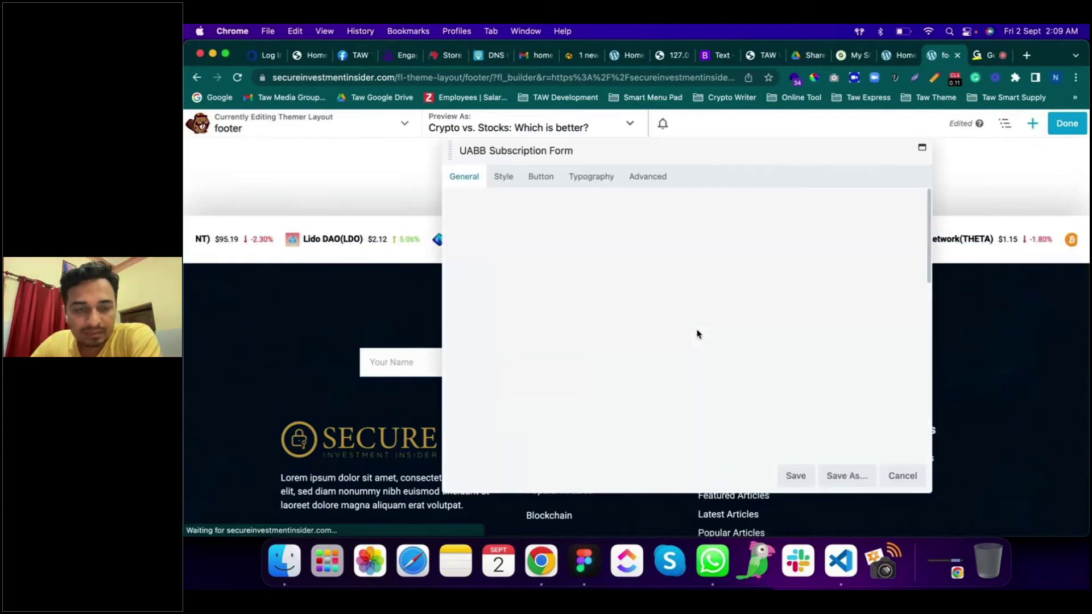
left_click(648, 177)
scroll(694, 371, "down", 10)
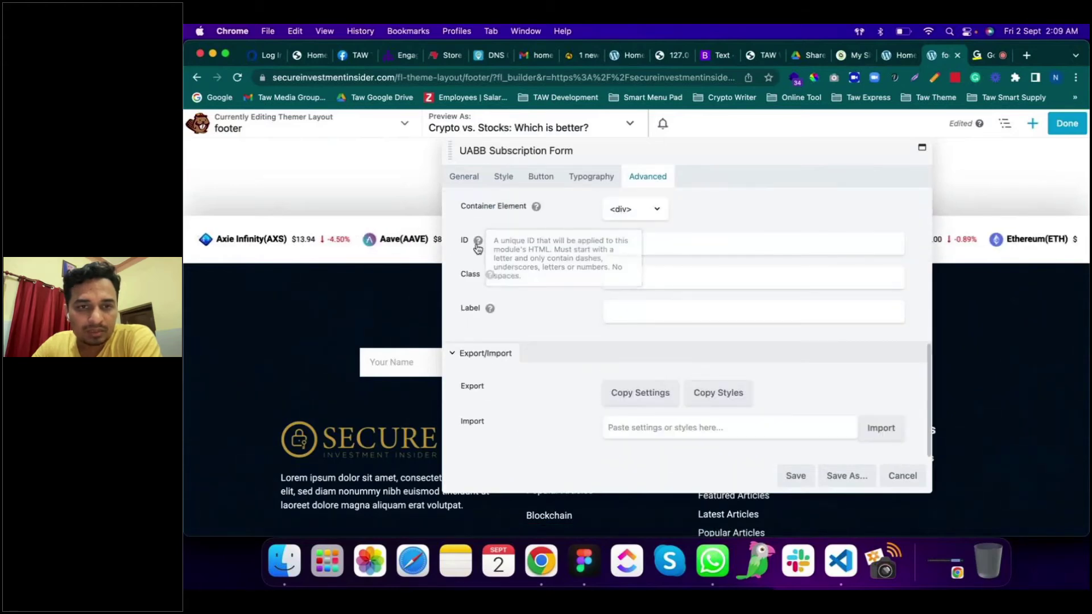
left_click(701, 236)
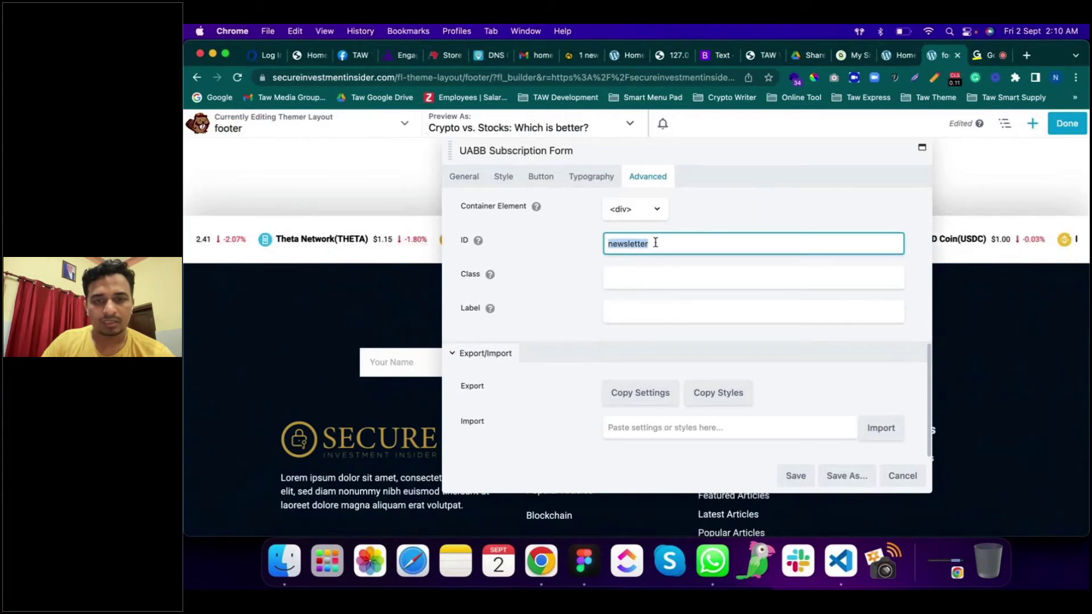
left_click(721, 225)
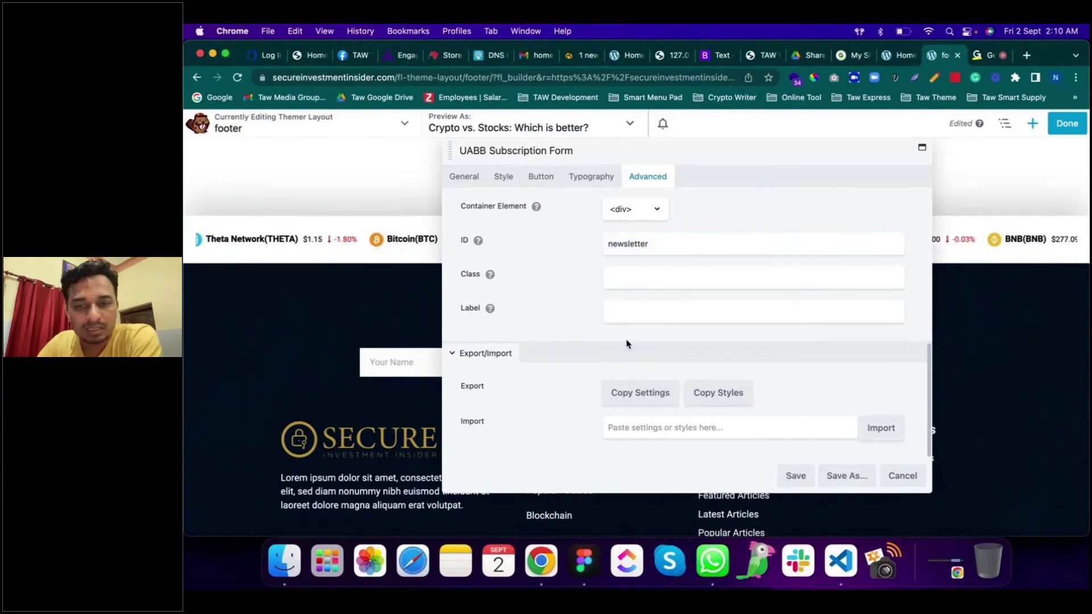
left_click(798, 481)
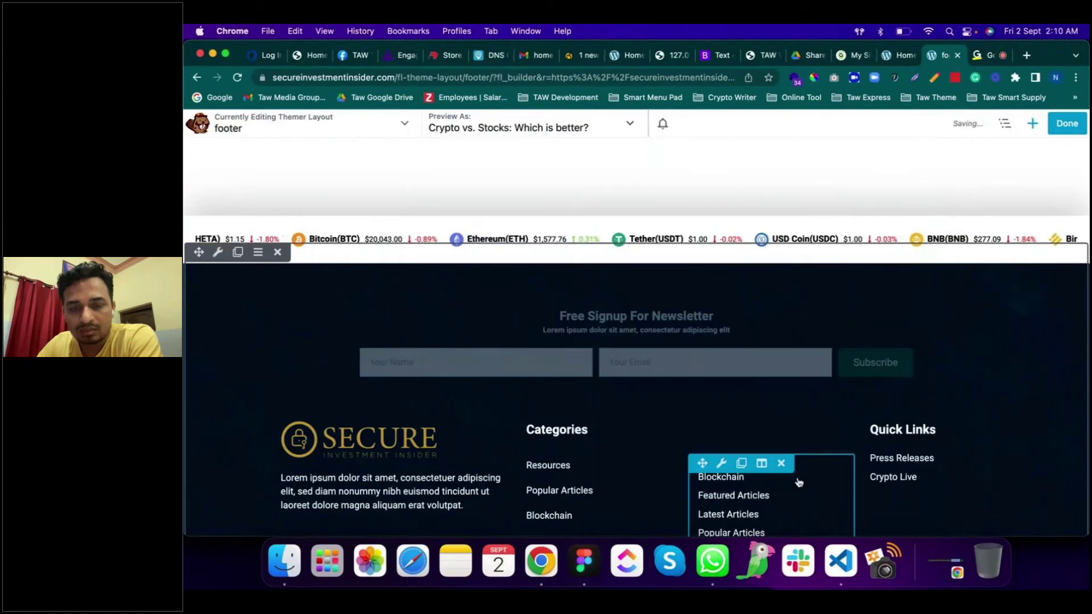
Step: Publish the footer layout changes and return to the site's home page
left_click(1062, 135)
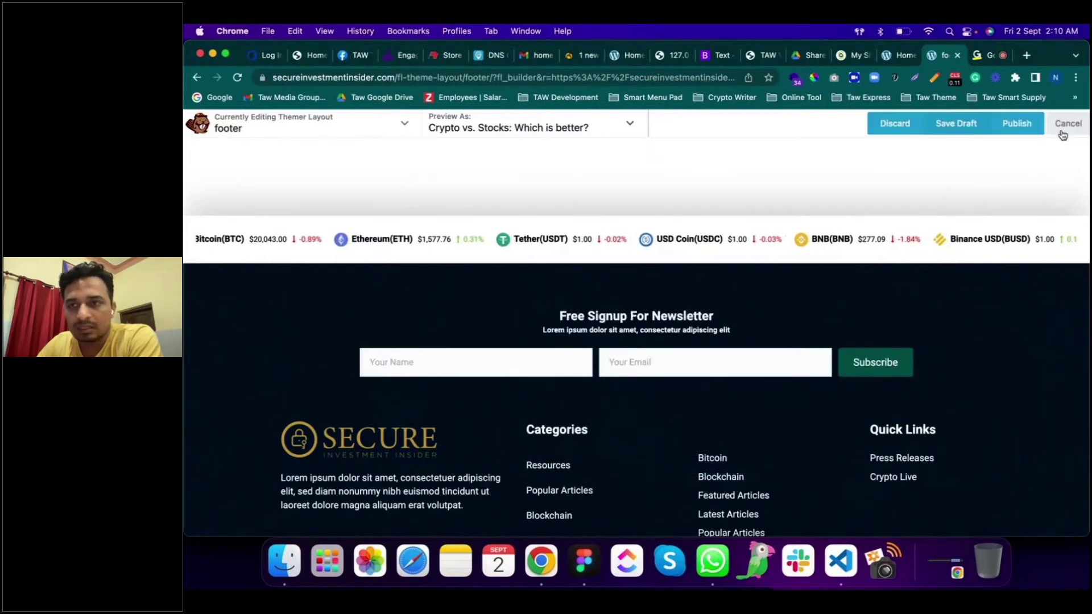
left_click(1024, 127)
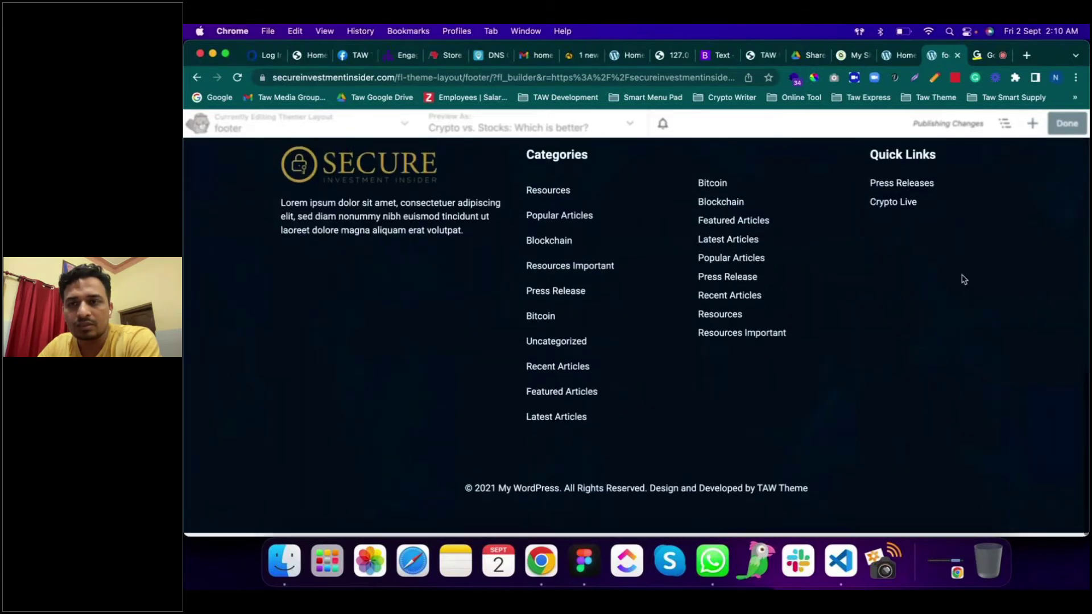
scroll(964, 279, "up", 10)
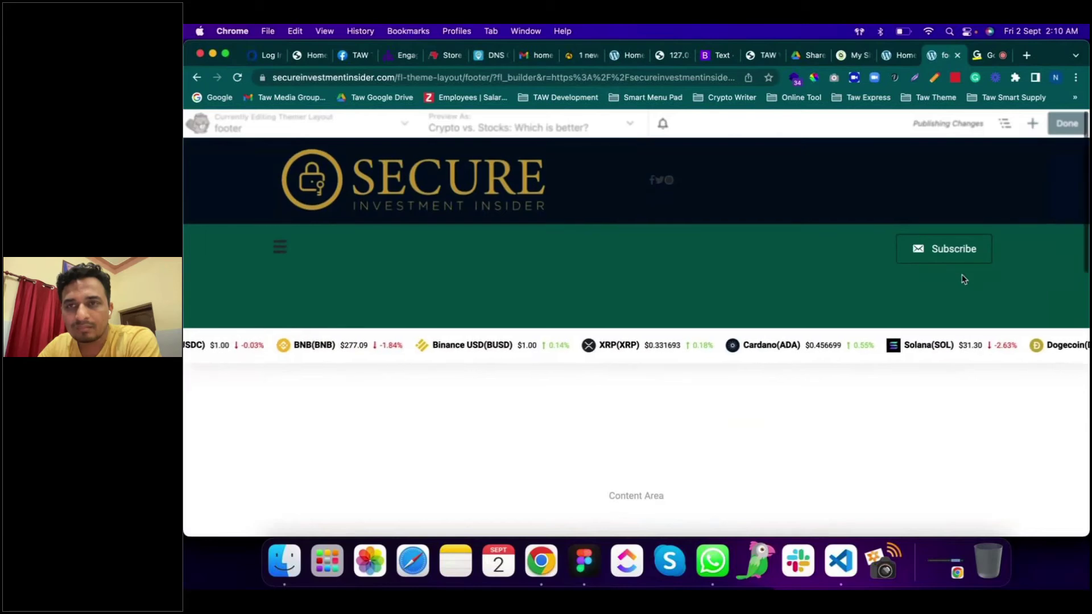
scroll(964, 279, "down", 10)
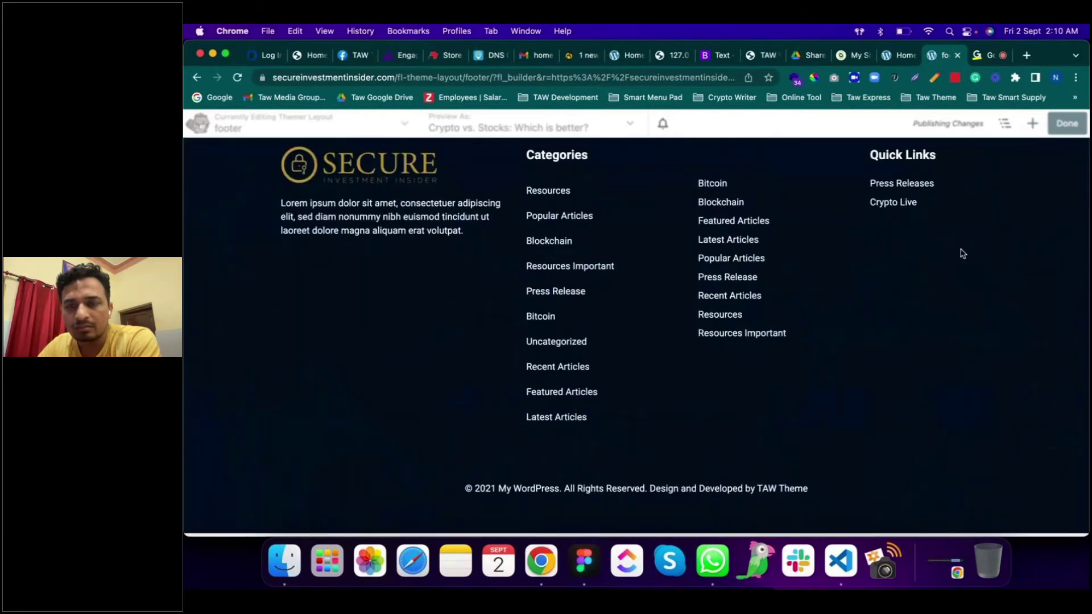
scroll(963, 253, "up", 2)
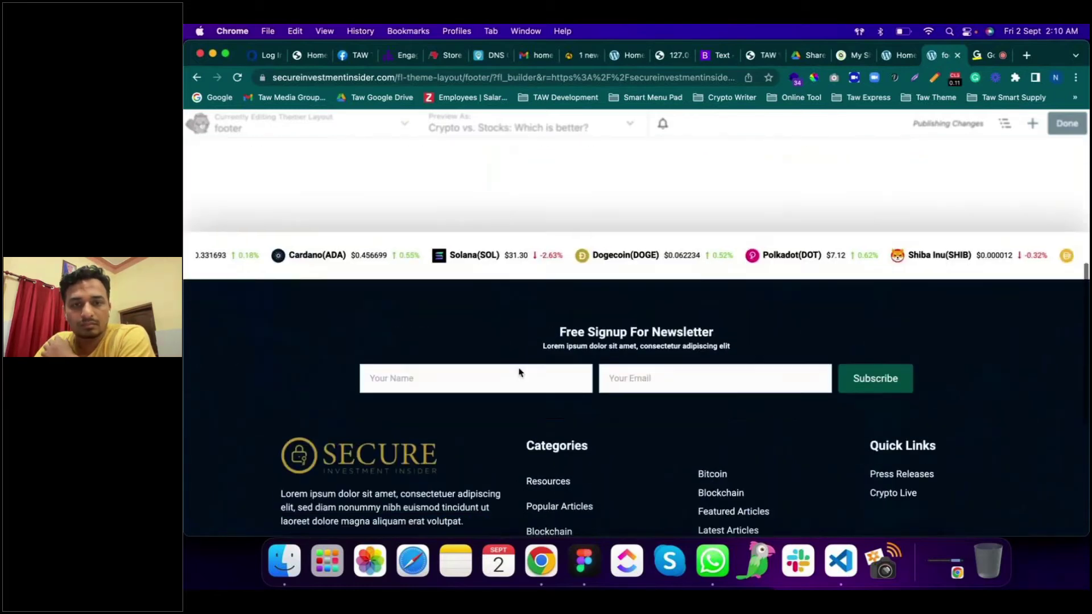
left_click(496, 313)
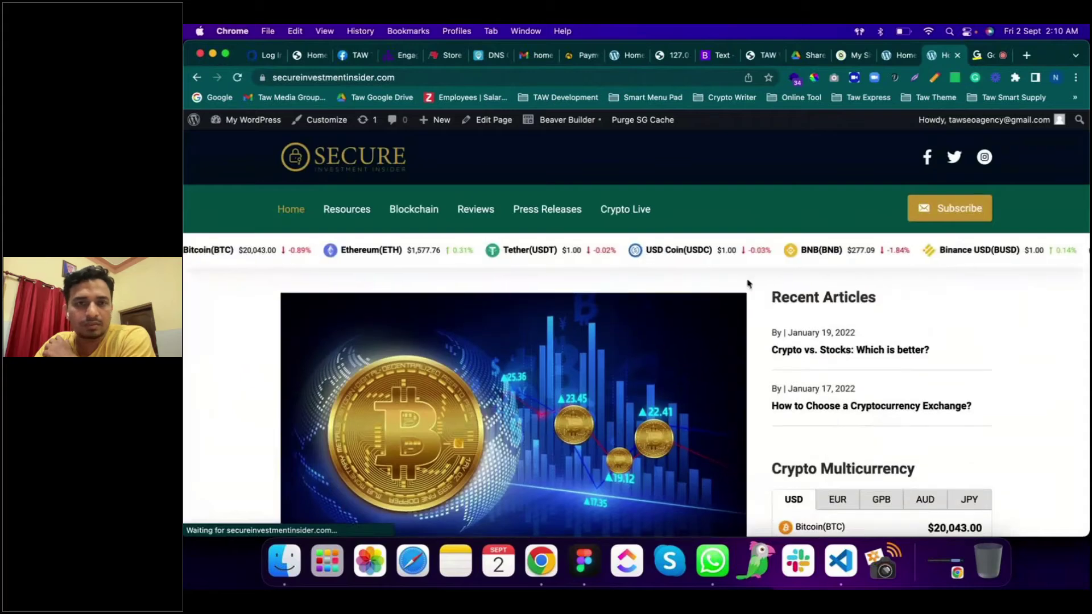
Step: Open the header layout for editing in a new browser tab and the footer layout in the current one
mouse_move(572, 119)
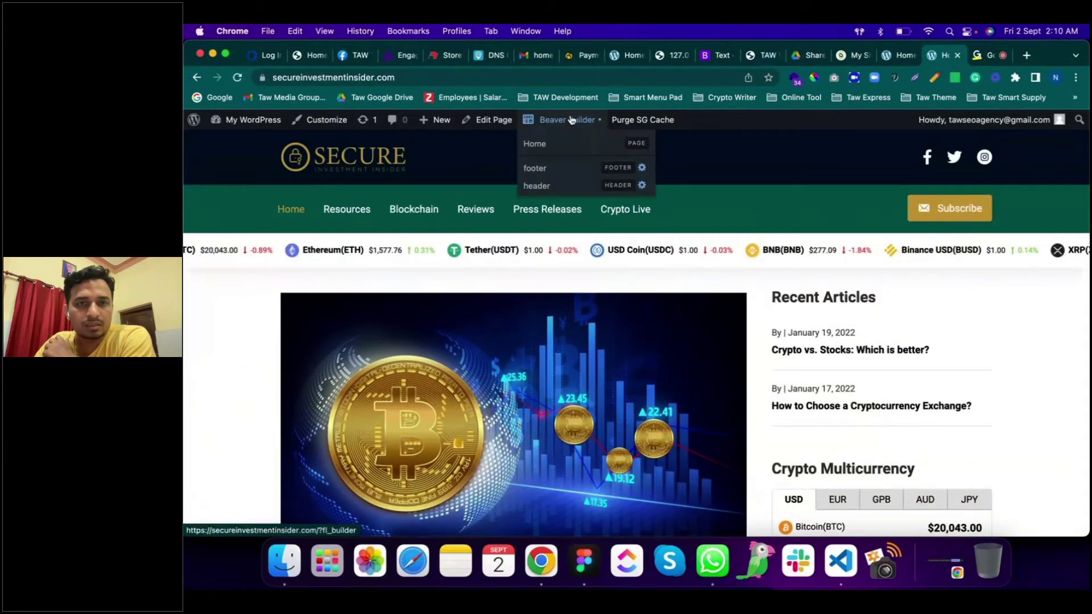
right_click(547, 186)
left_click(567, 199)
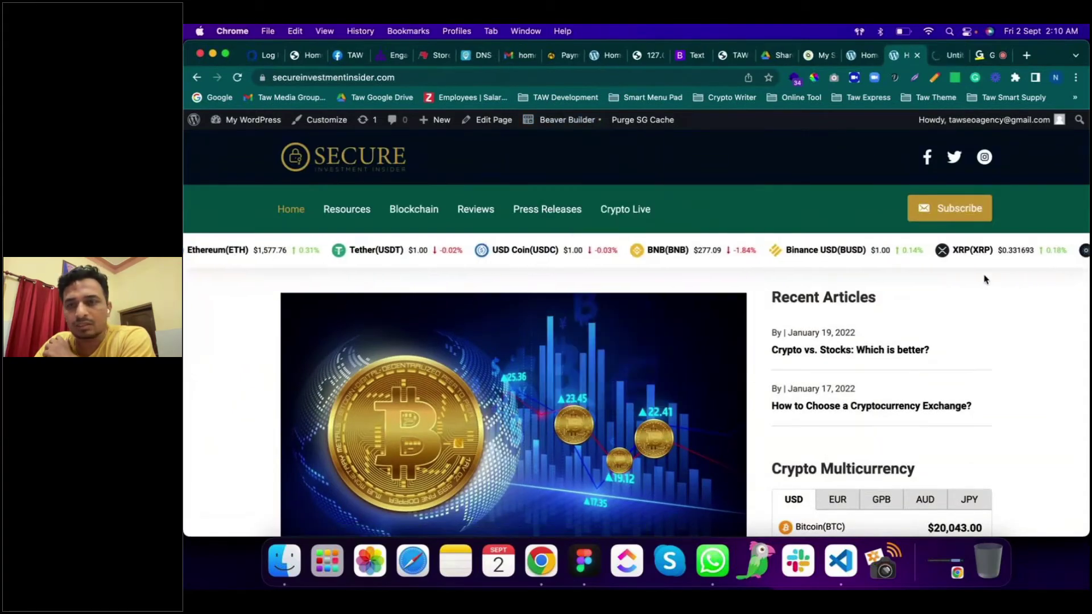
mouse_move(569, 120)
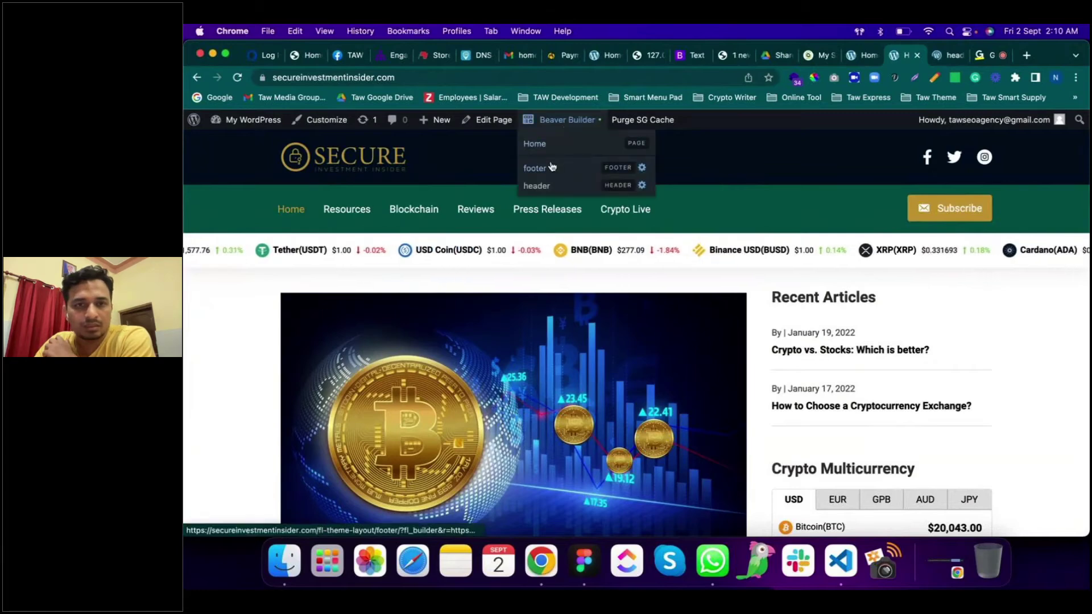
left_click(540, 169)
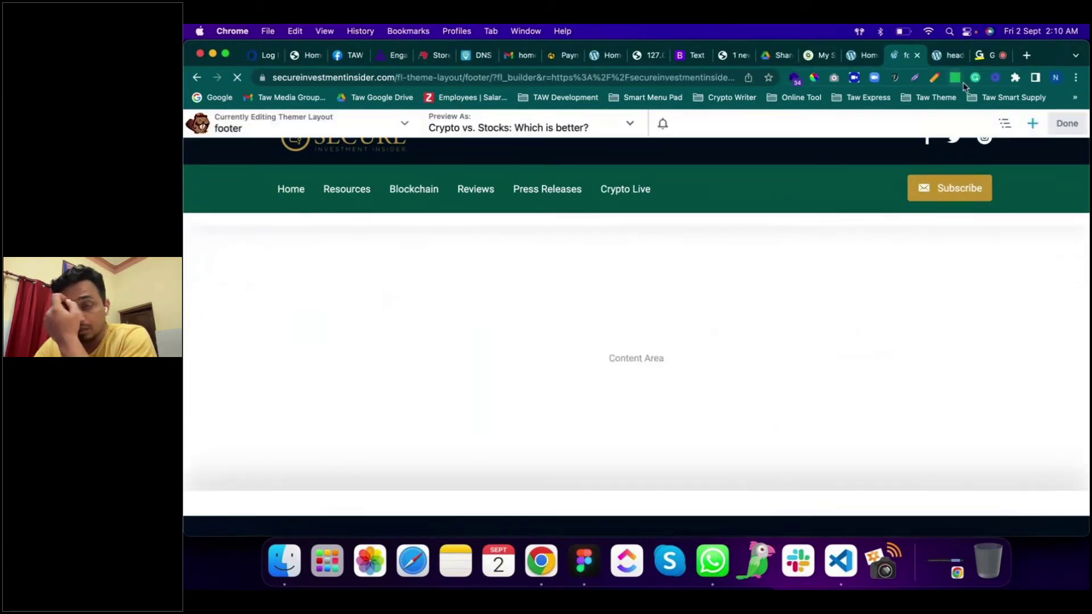
Step: Link the Subscribe button in the header layout to "#newsletter", save it and publish the header
left_click(947, 56)
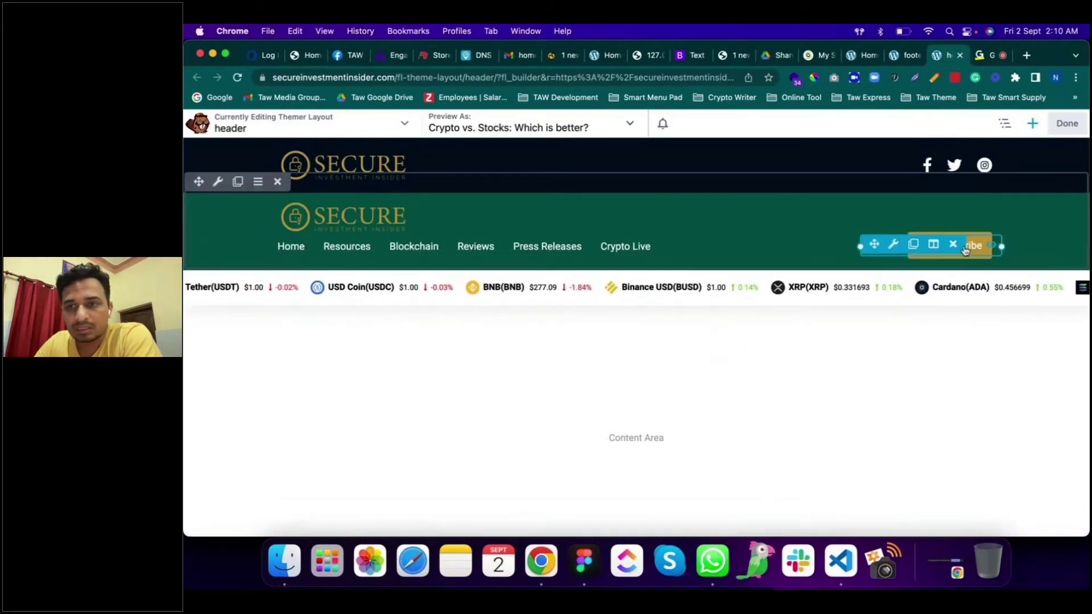
left_click(968, 249)
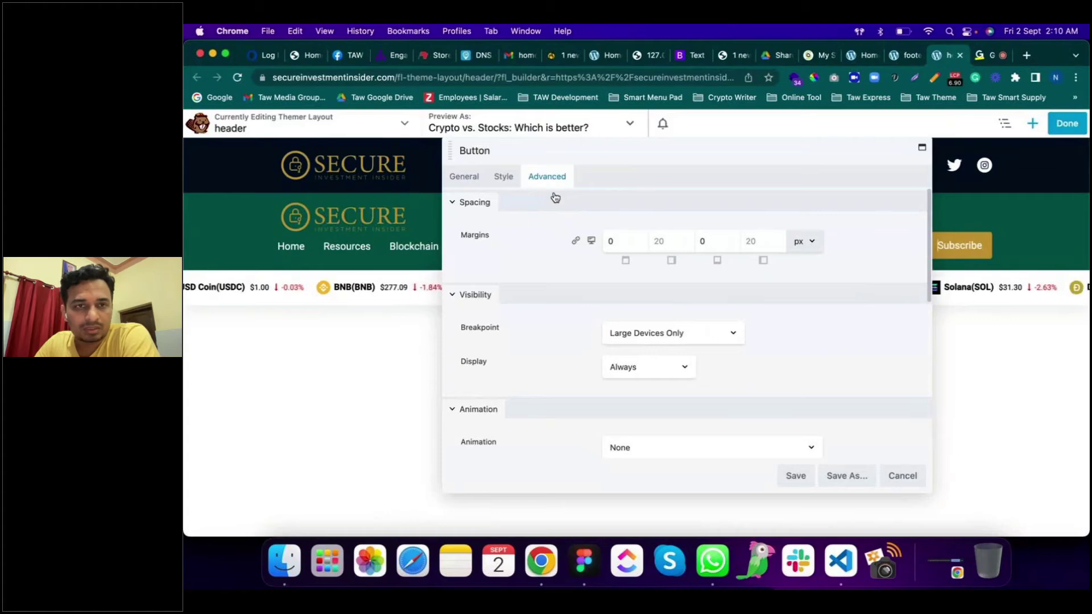
left_click(471, 178)
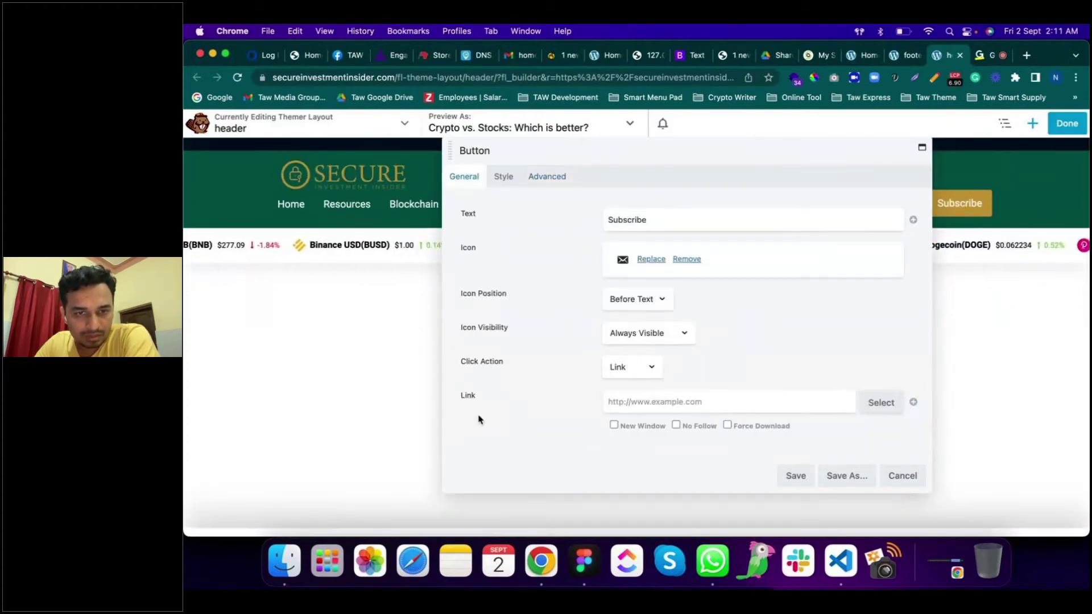
left_click(793, 408)
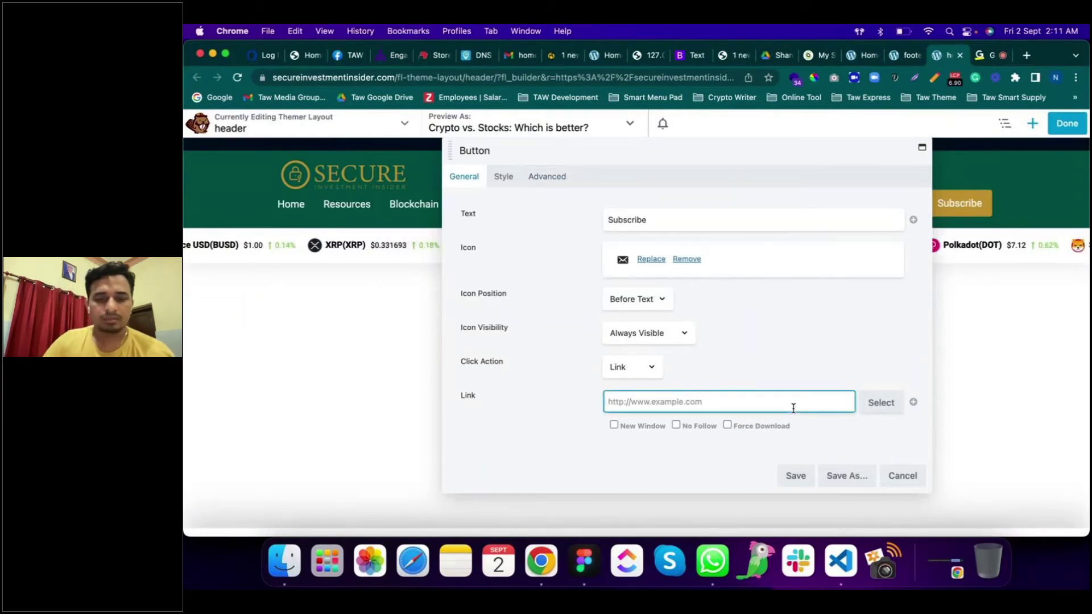
type("#")
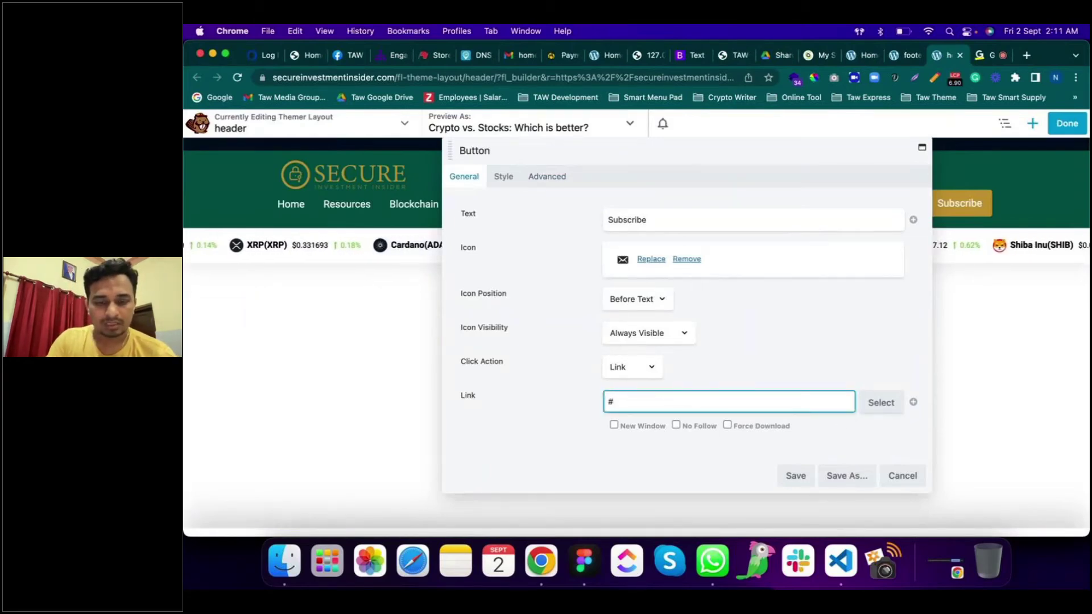
type("newsletter")
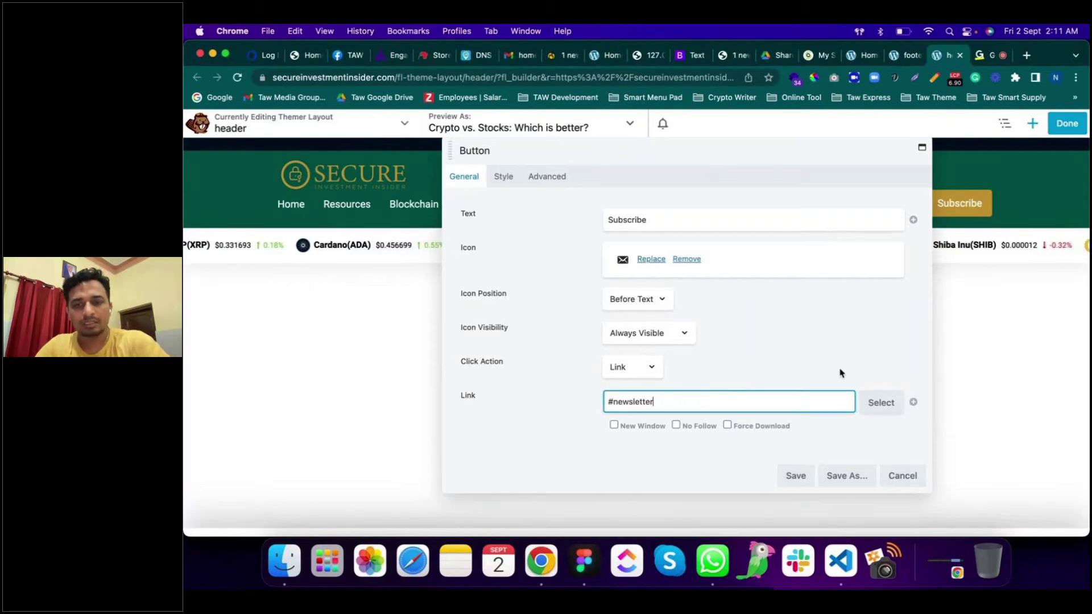
left_click(841, 372)
left_click(797, 476)
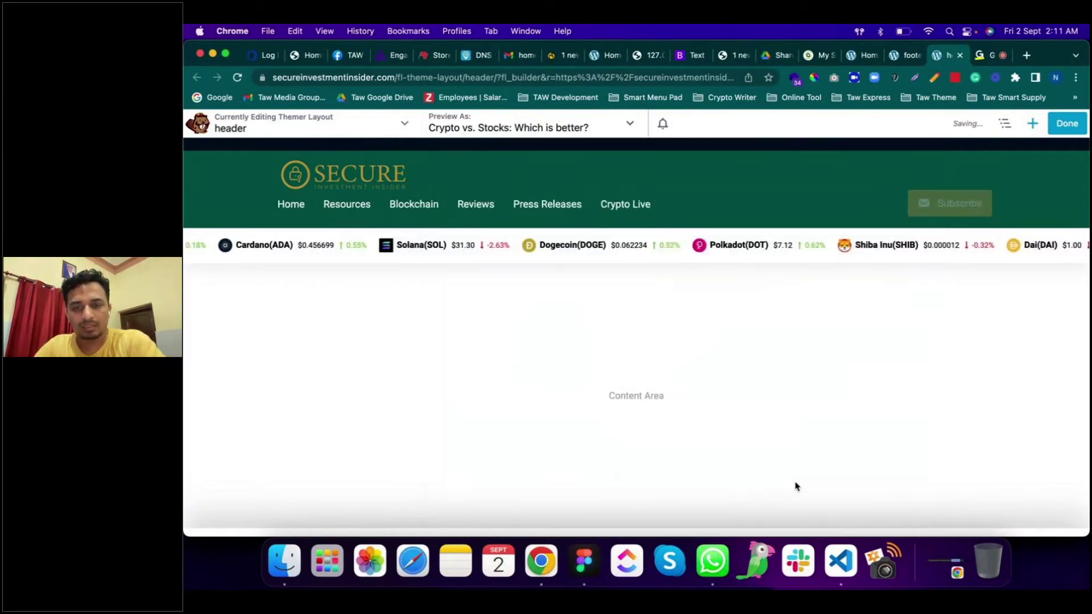
left_click(1067, 124)
left_click(1066, 123)
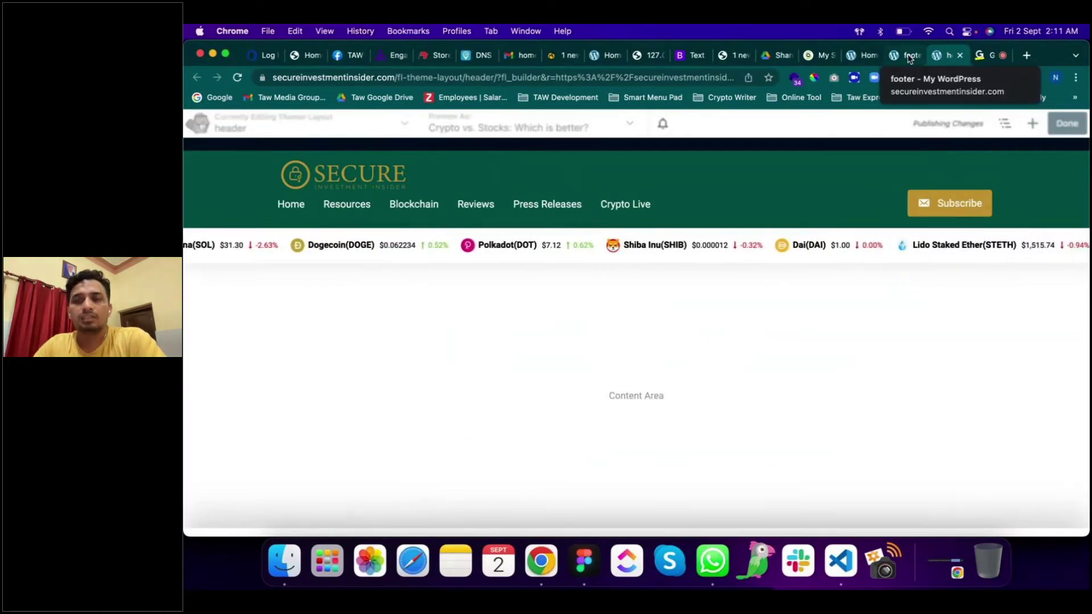
Step: Review the email services available for the footer layout's subscription form and choose MailChimp
left_click(910, 56)
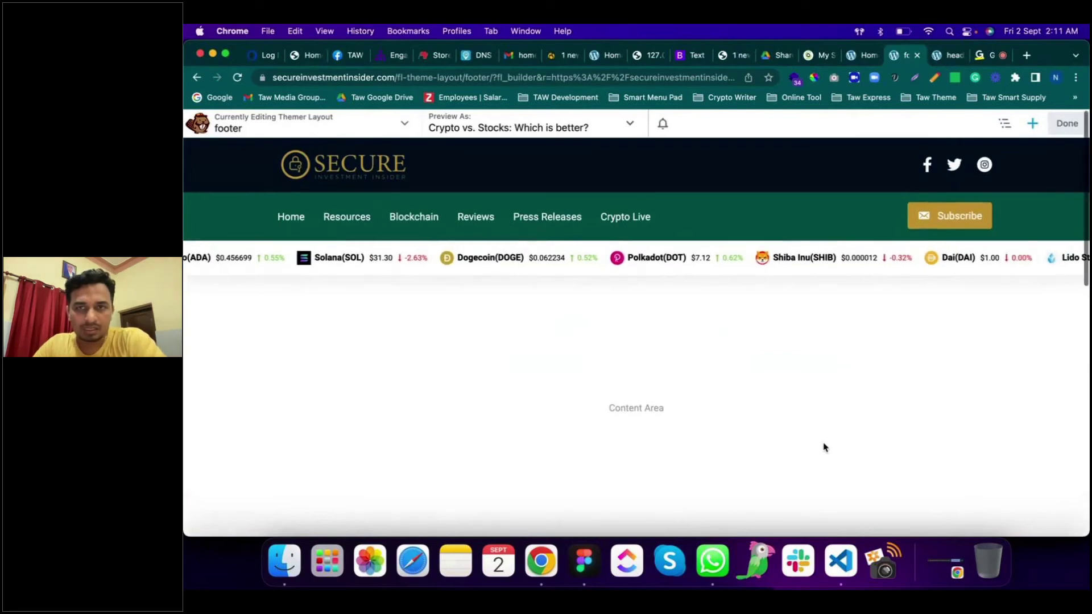
scroll(819, 476, "down", 10)
scroll(820, 442, "up", 2)
scroll(819, 441, "up", 1)
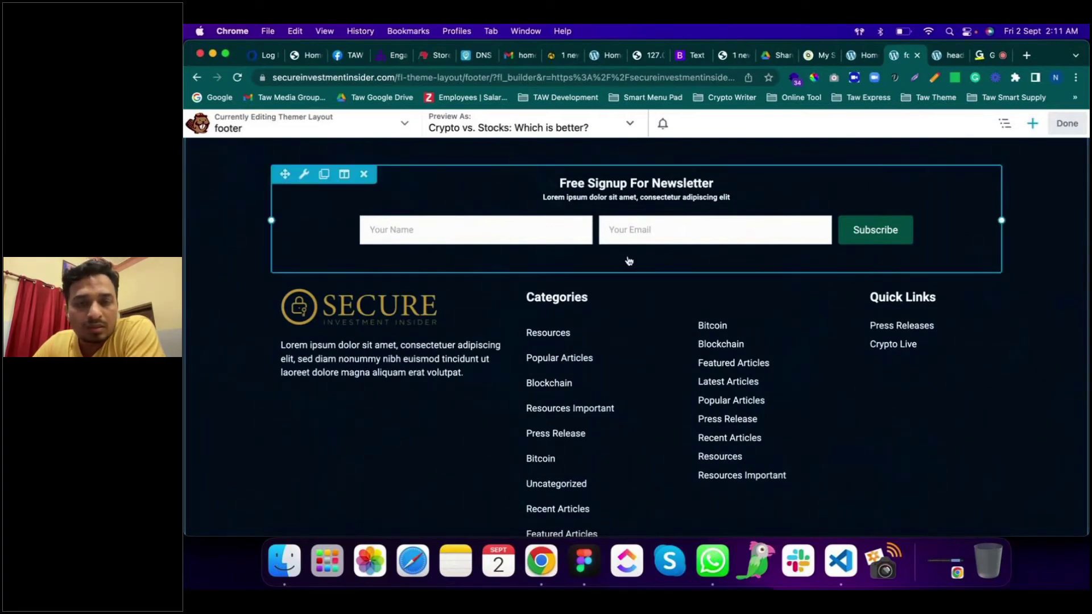
left_click(709, 229)
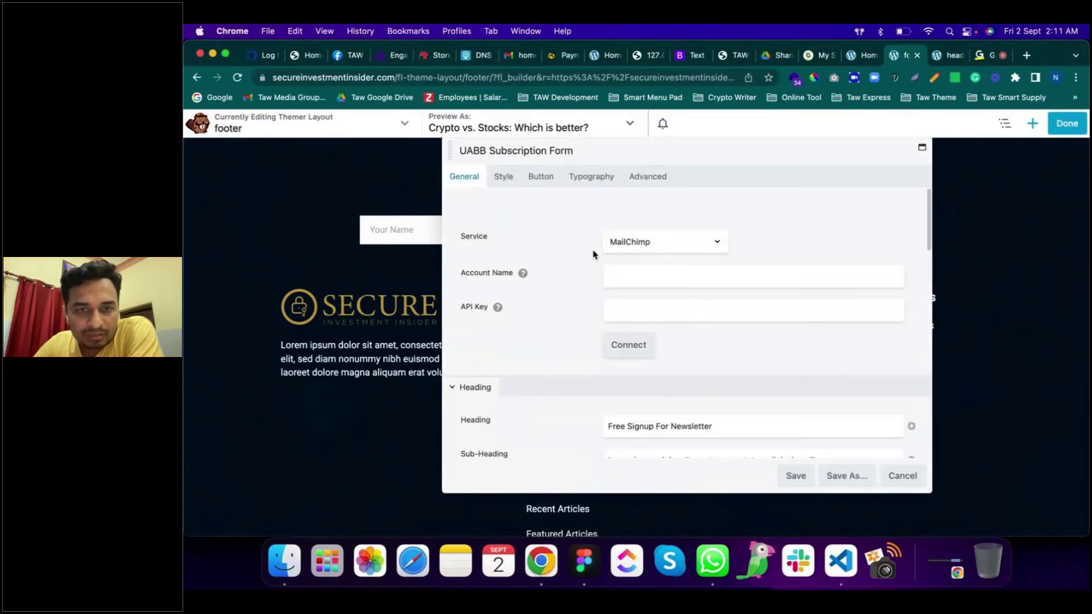
left_click(658, 249)
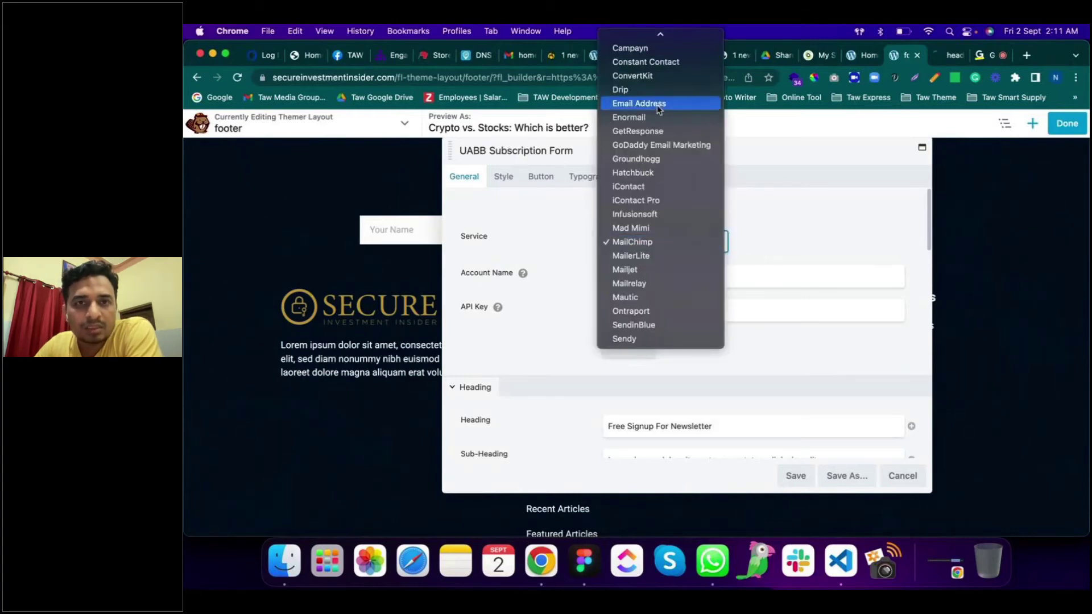
scroll(658, 111, "up", 2)
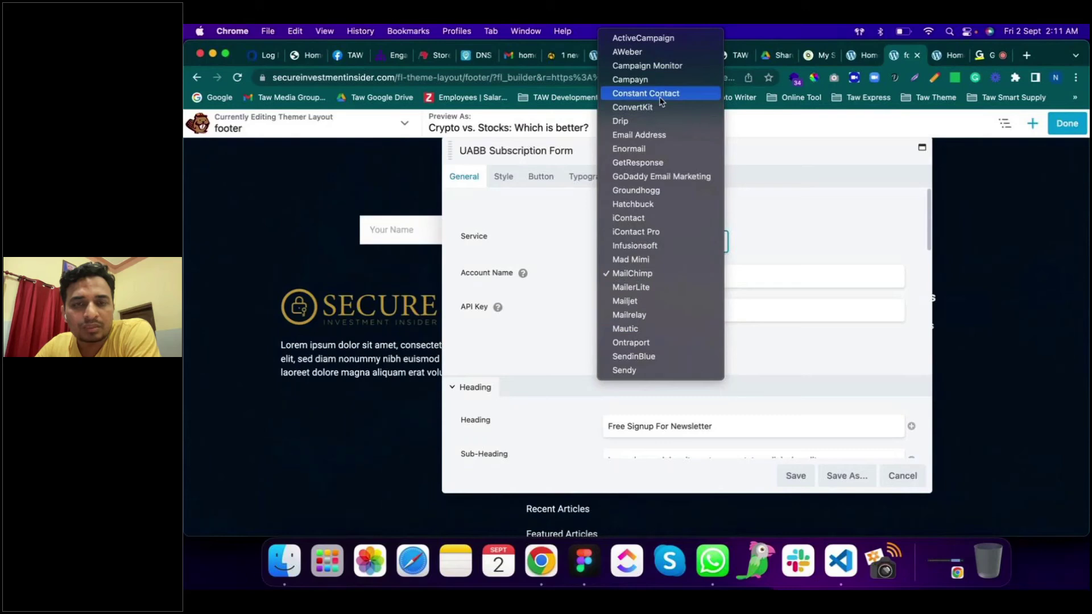
left_click(664, 273)
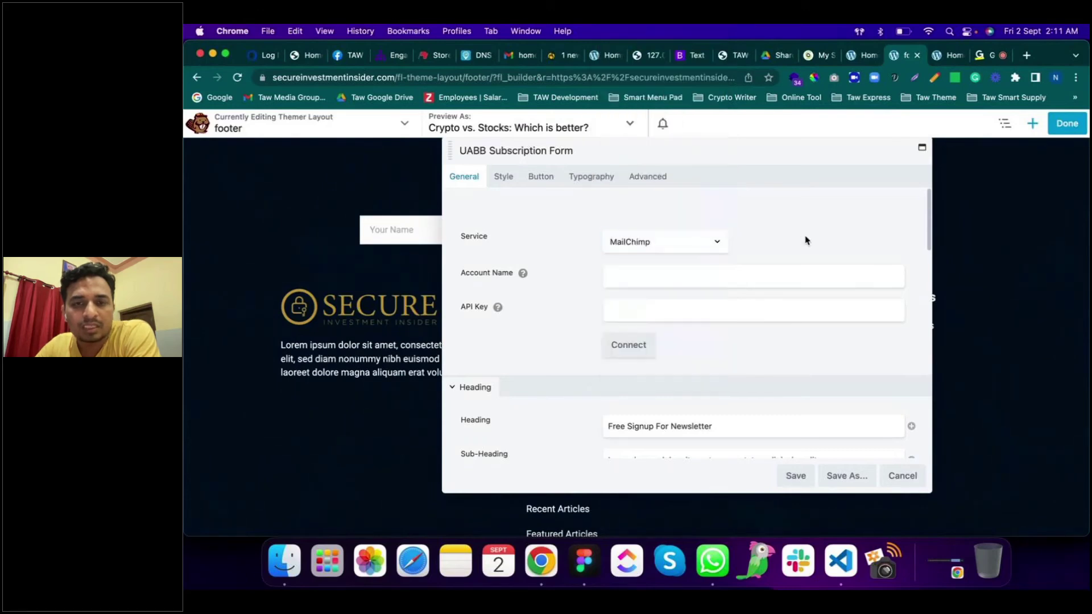
Step: Switch the subscription form's service to ActiveCampaign and check its account name, API URL and API key fields
left_click(630, 274)
left_click(631, 304)
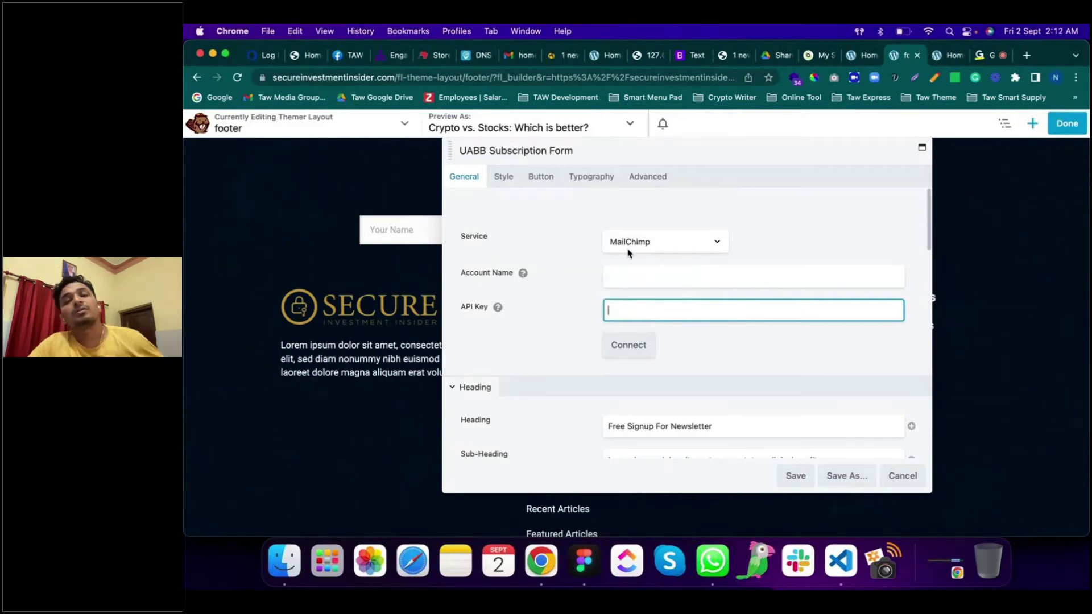
left_click(673, 242)
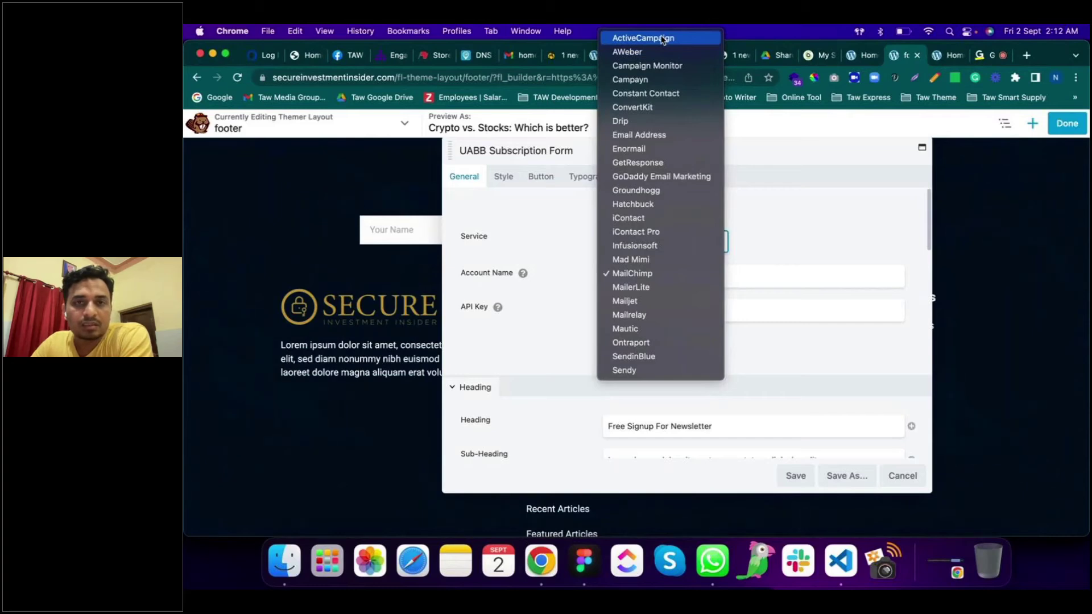
left_click(663, 39)
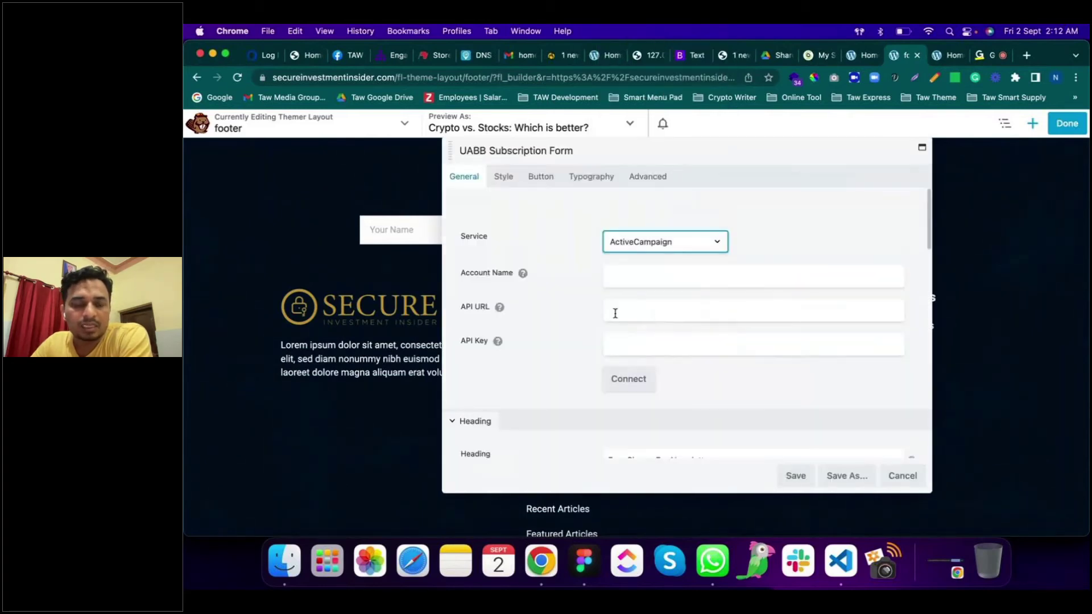
left_click(613, 276)
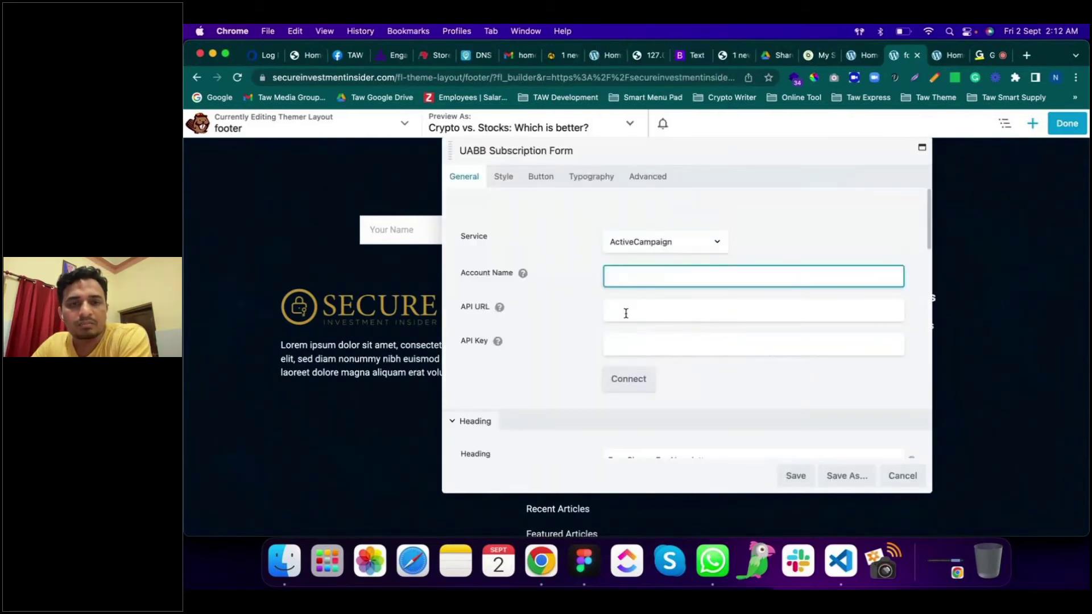
left_click(626, 313)
left_click(632, 344)
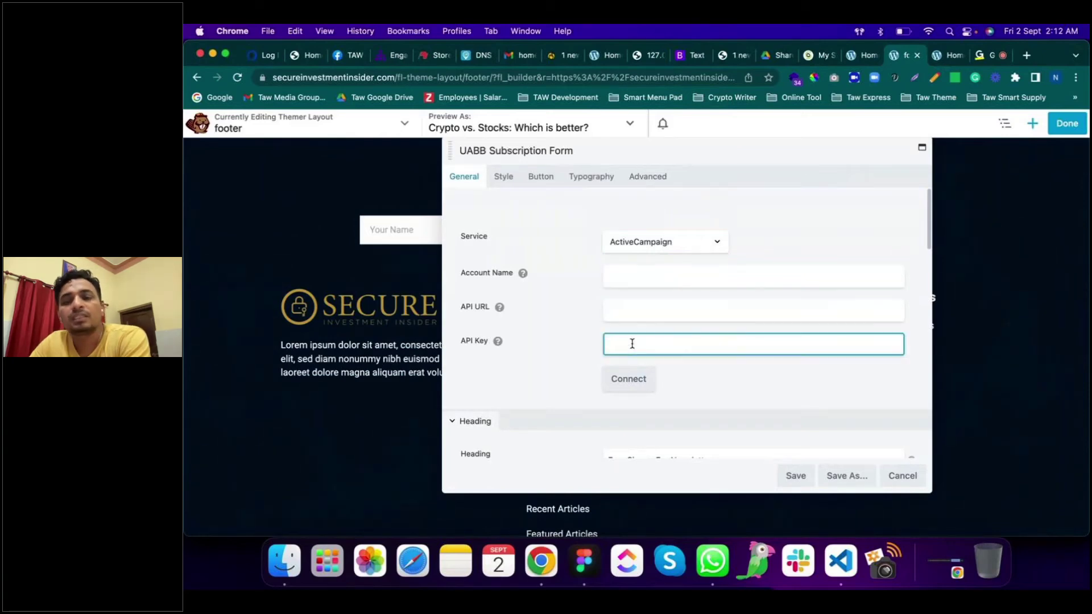
left_click(678, 378)
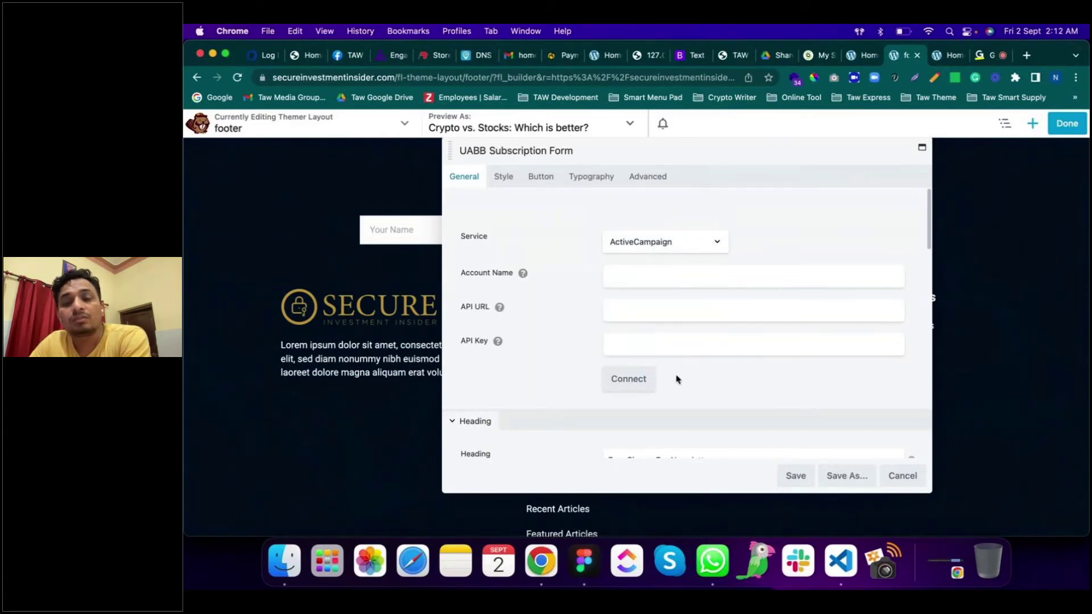
left_click(626, 280)
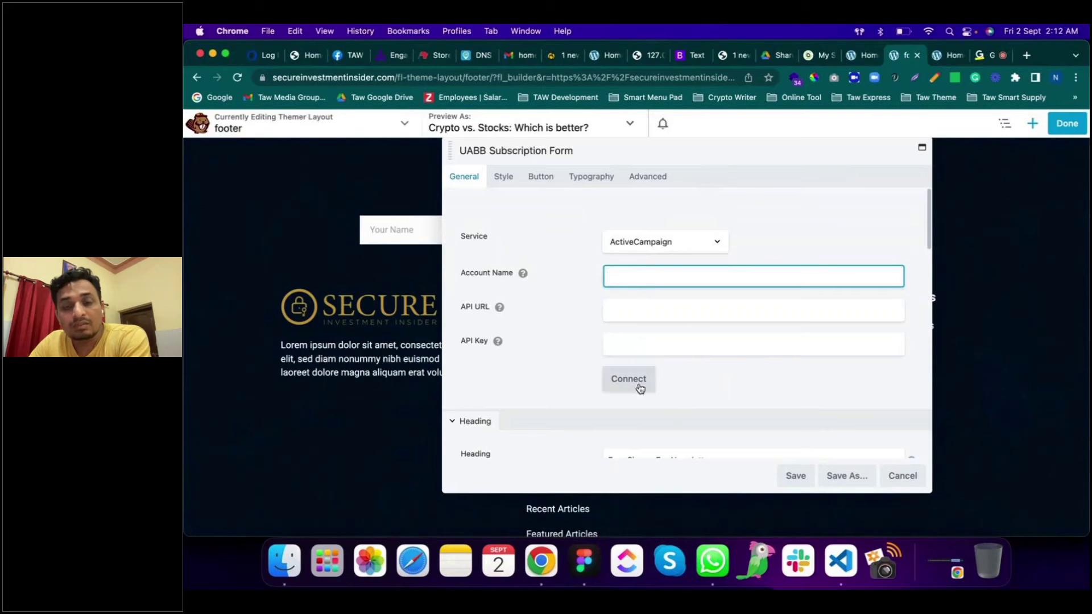
left_click(679, 387)
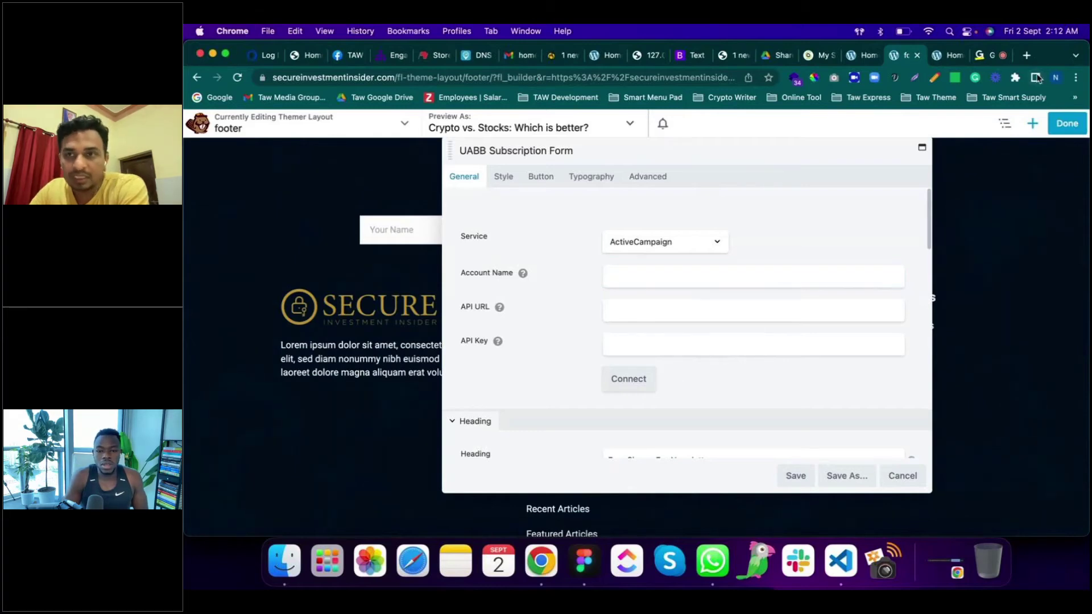
Step: Open the ActiveCampaign admin page in a new browser tab, log in with the saved credentials and return to the GoTo meeting
left_click(1026, 56)
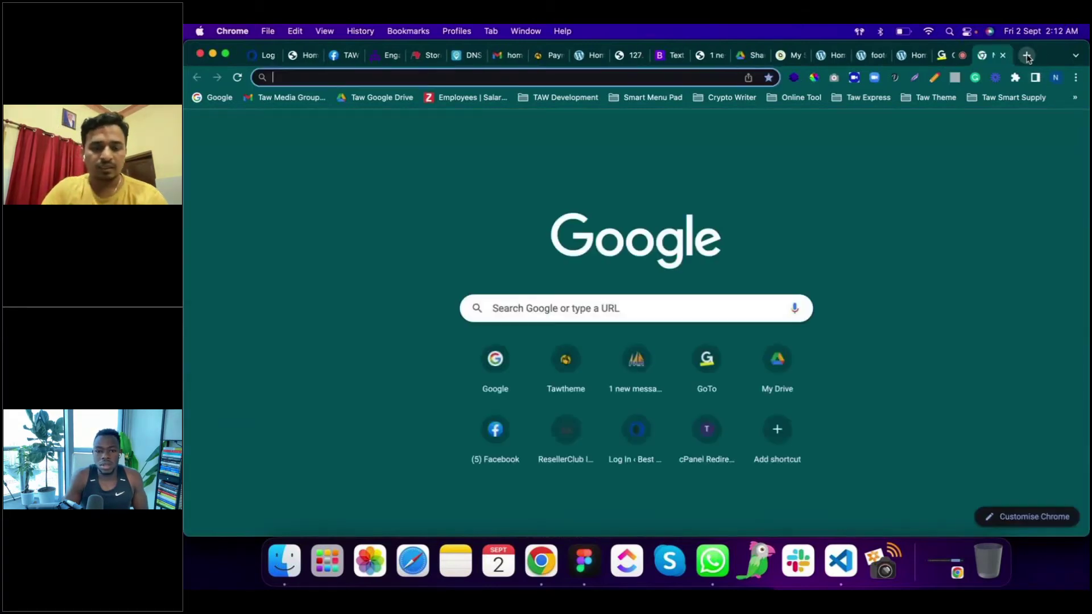
type("active")
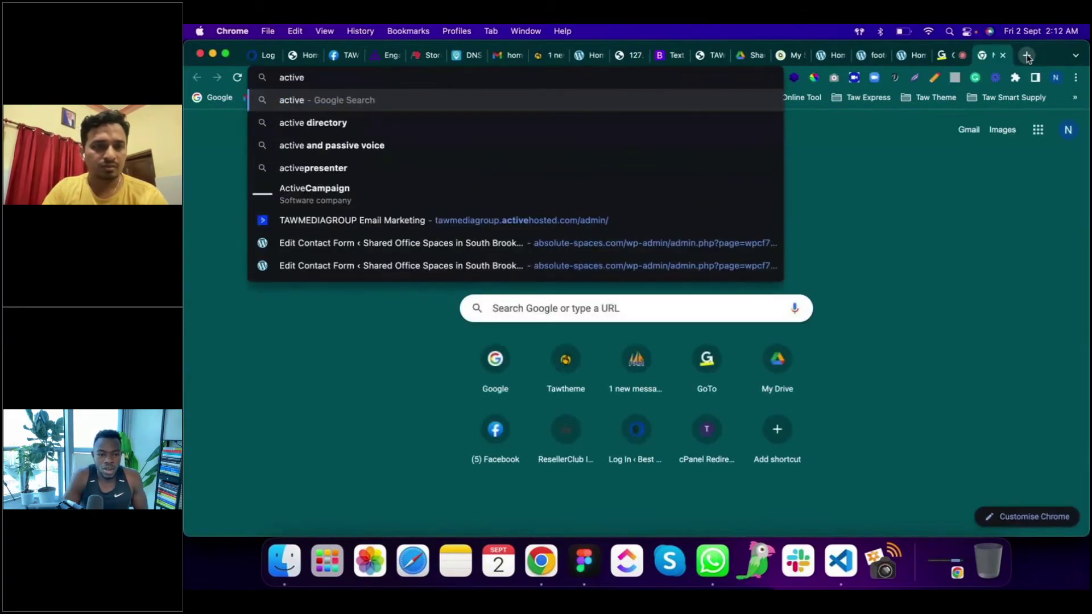
left_click(699, 226)
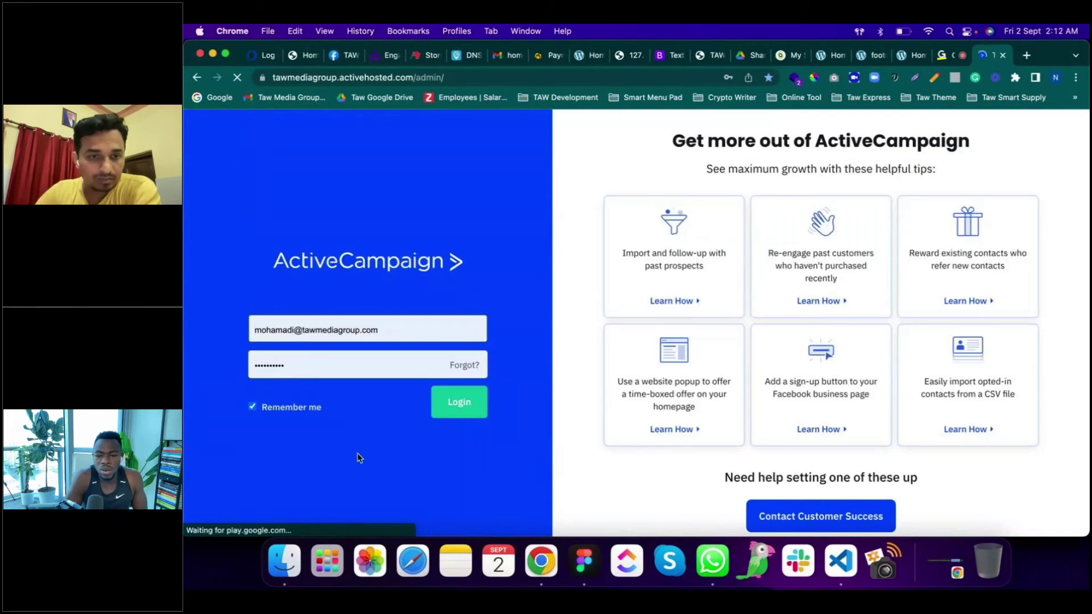
left_click(460, 407)
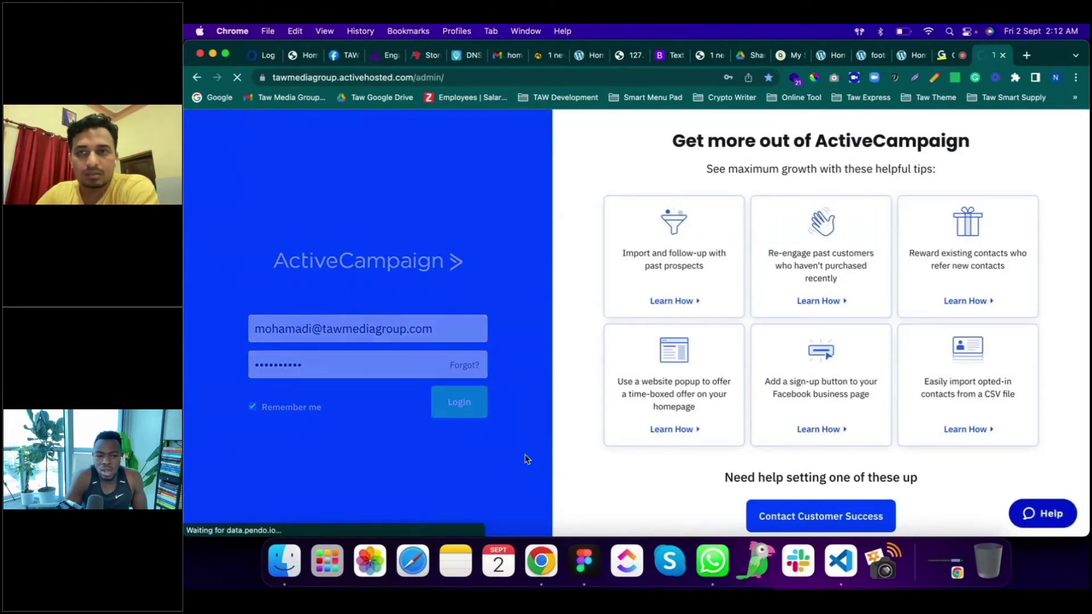
left_click(944, 57)
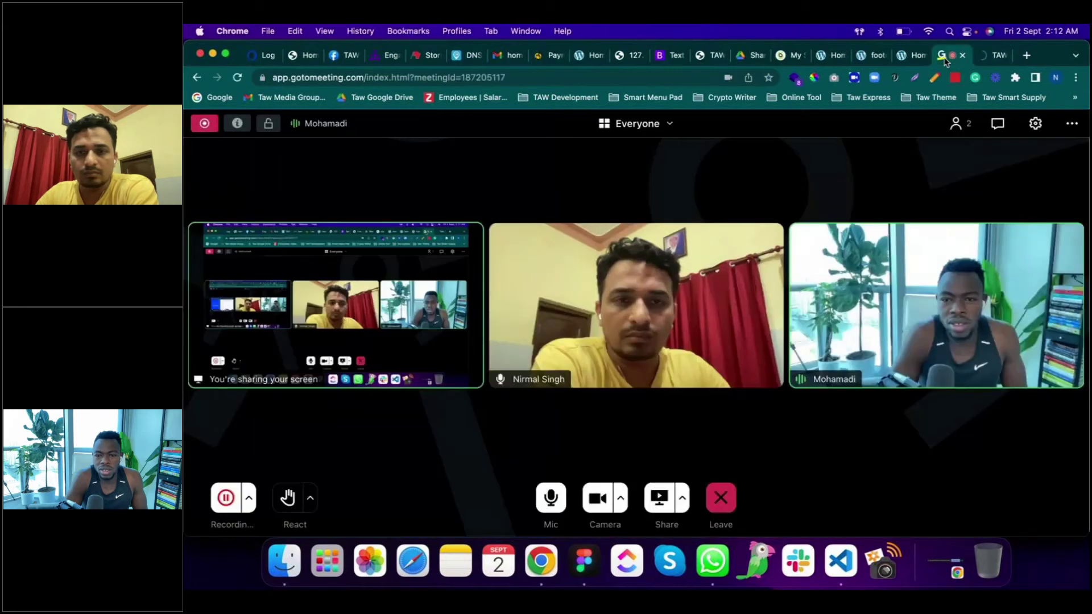
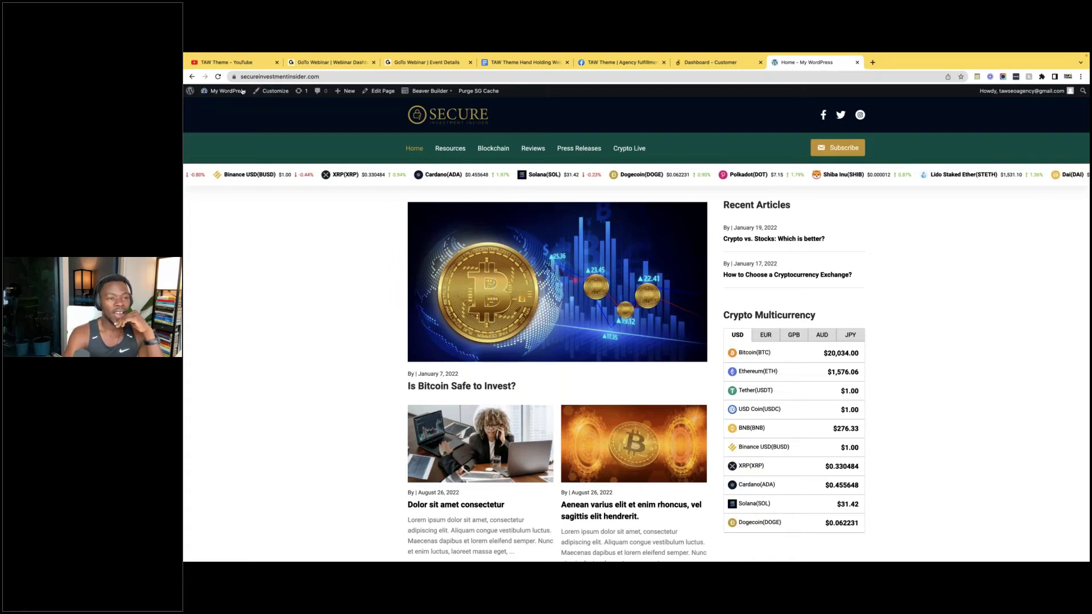
Step: Open the TAW Theme installer from the WordPress dashboard and look through the available themes around Crypto WordPress Template - 1
left_click(213, 100)
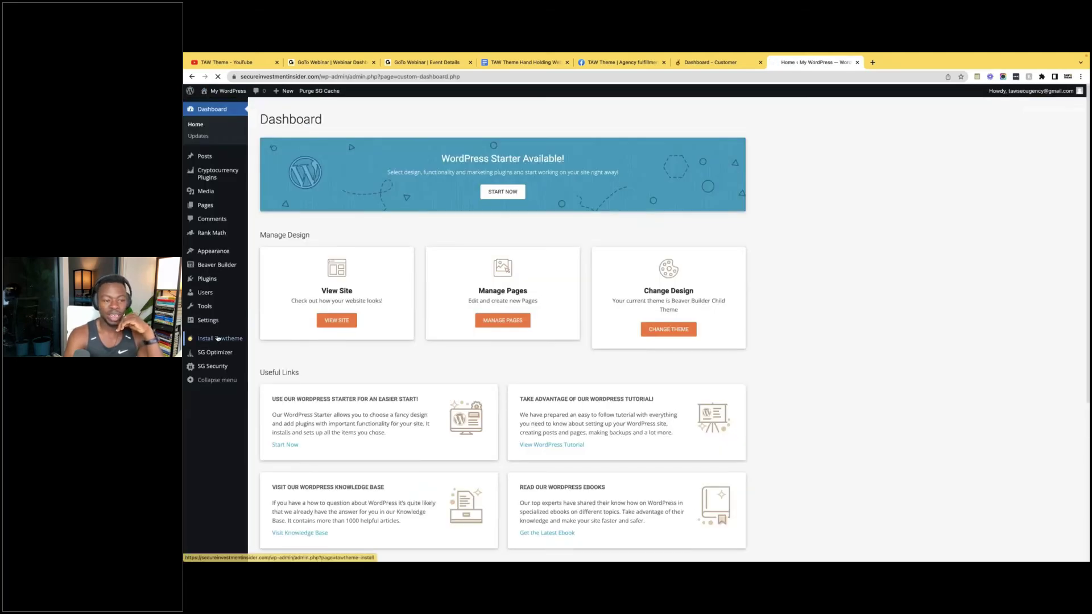
left_click(230, 341)
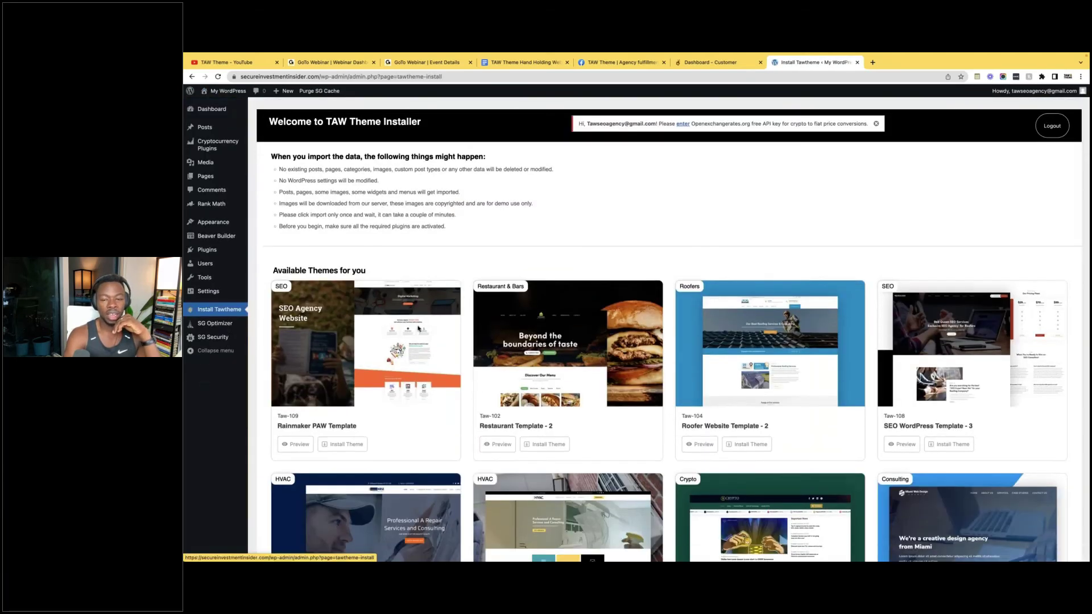
scroll(410, 362, "down", 6)
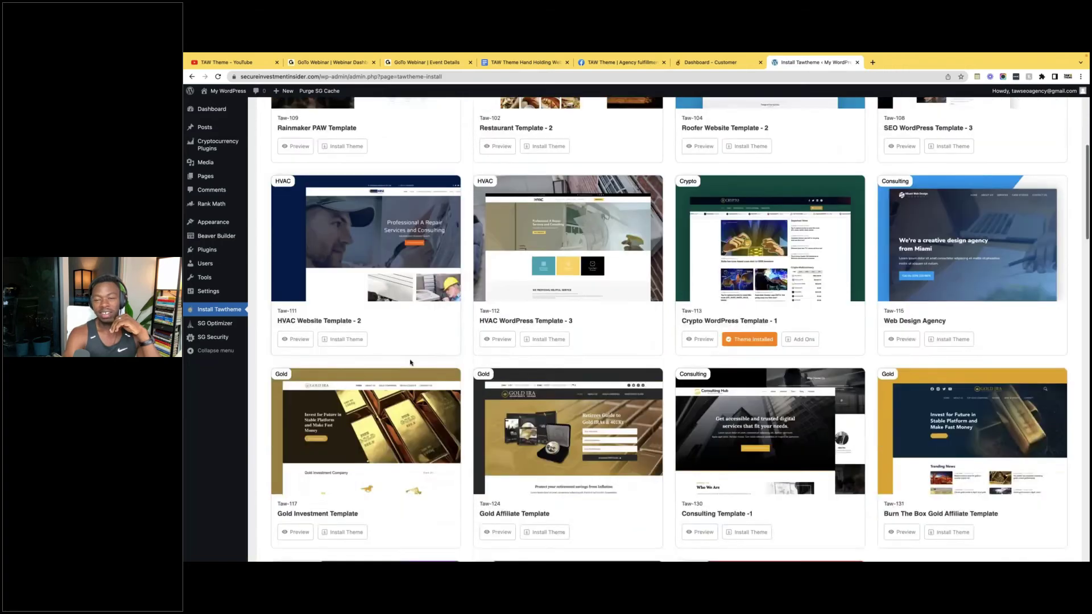
scroll(579, 294, "up", 5)
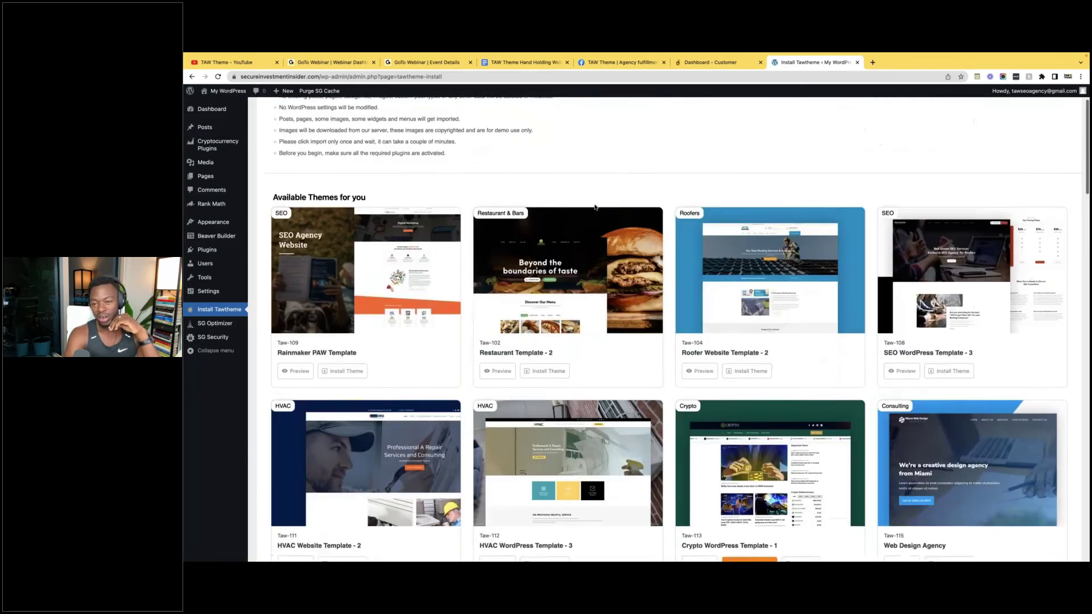
scroll(579, 294, "down", 2)
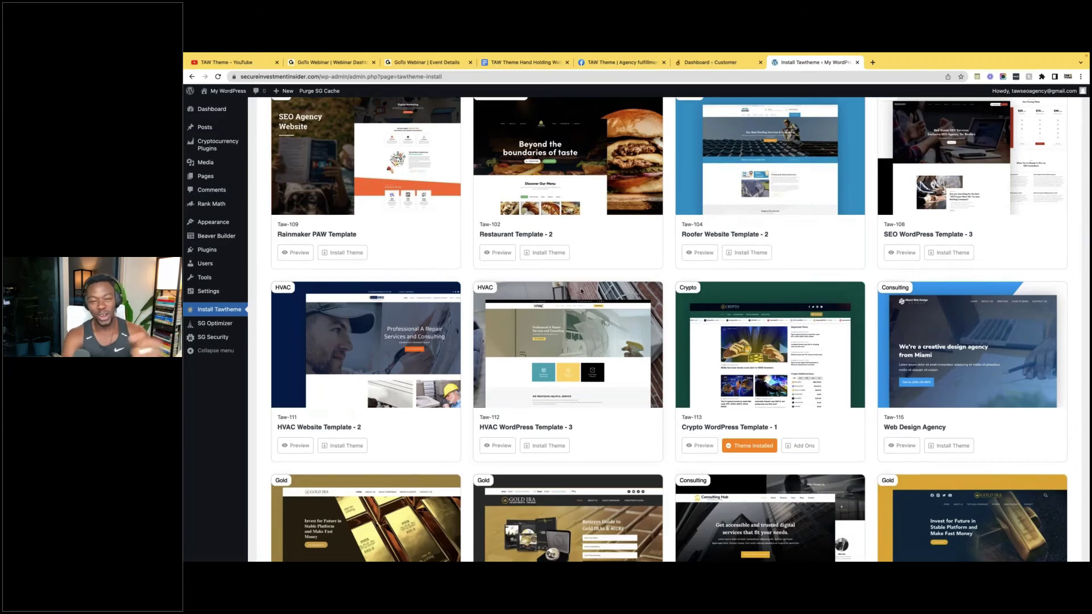
scroll(592, 336, "down", 1)
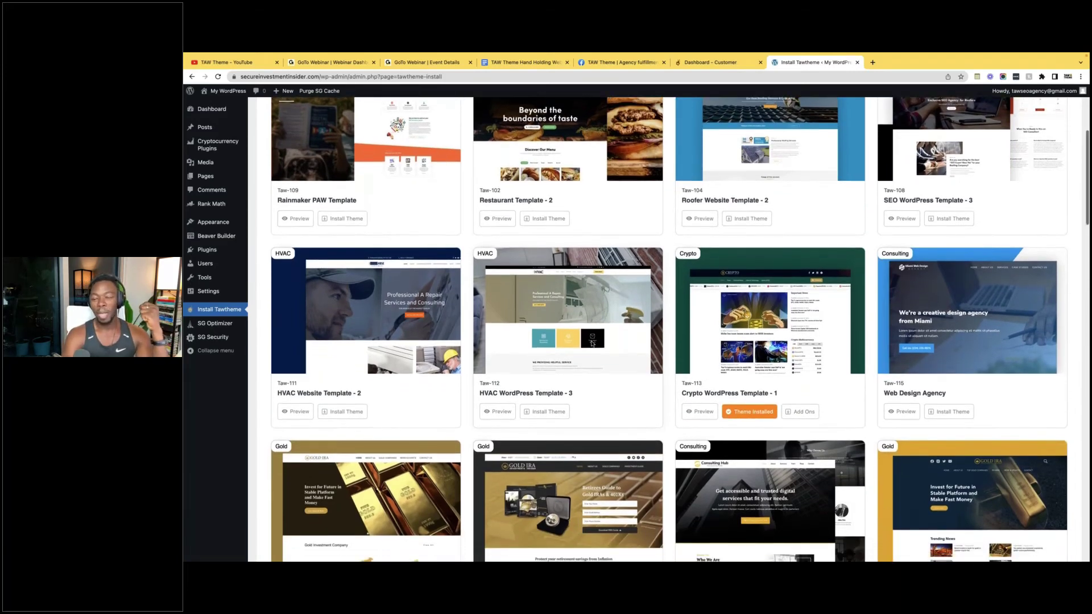
scroll(693, 364, "down", 2)
scroll(692, 364, "down", 2)
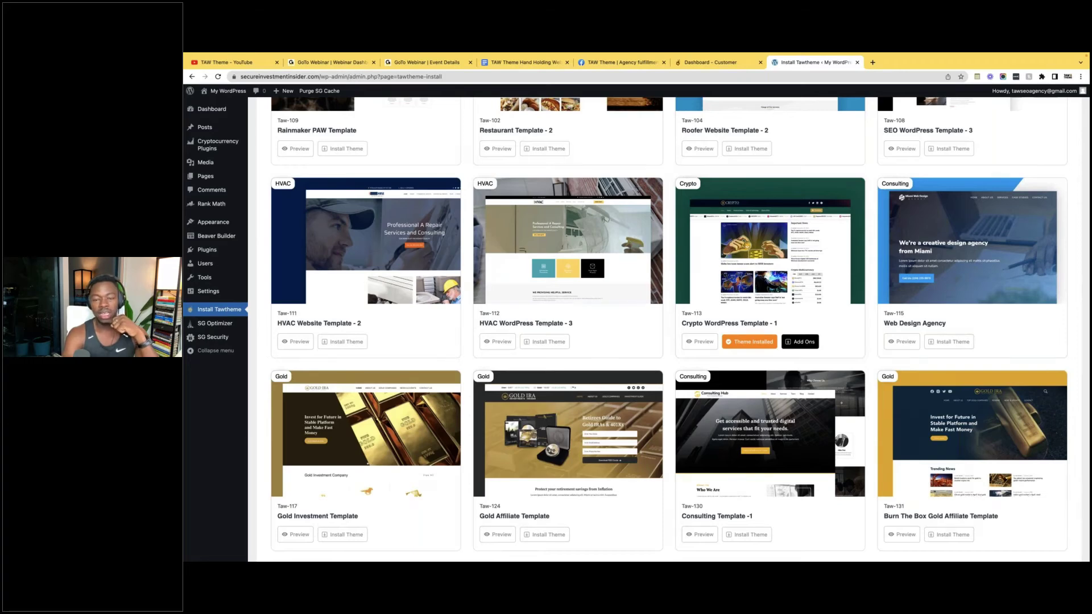
Step: Import the Contact Us and About Us pages from the add-ons of Crypto WordPress Template - 1 and close the add-on list
left_click(804, 340)
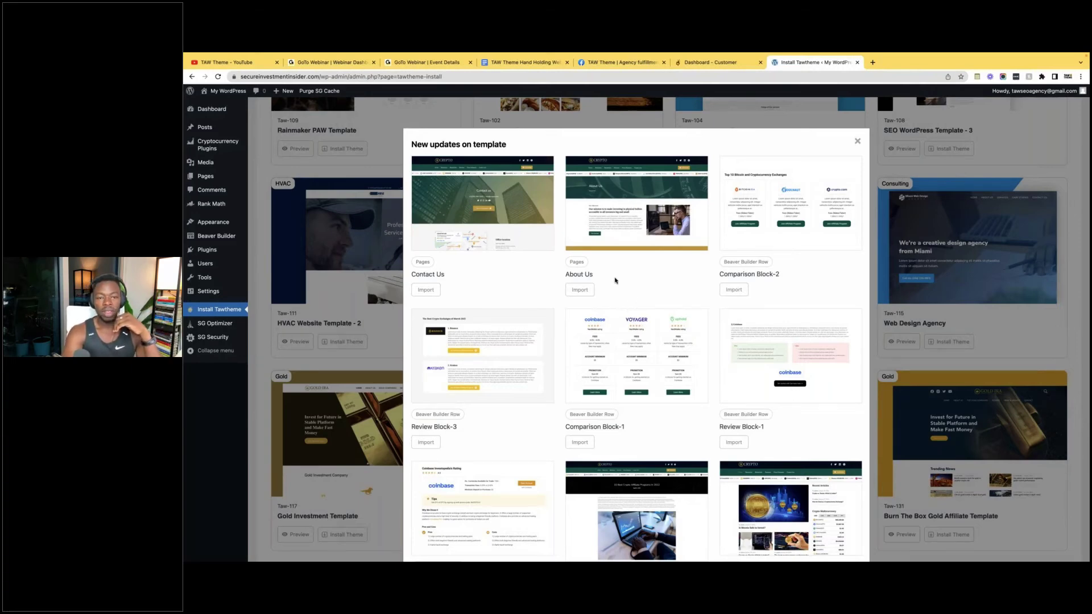
scroll(615, 280, "up", 2)
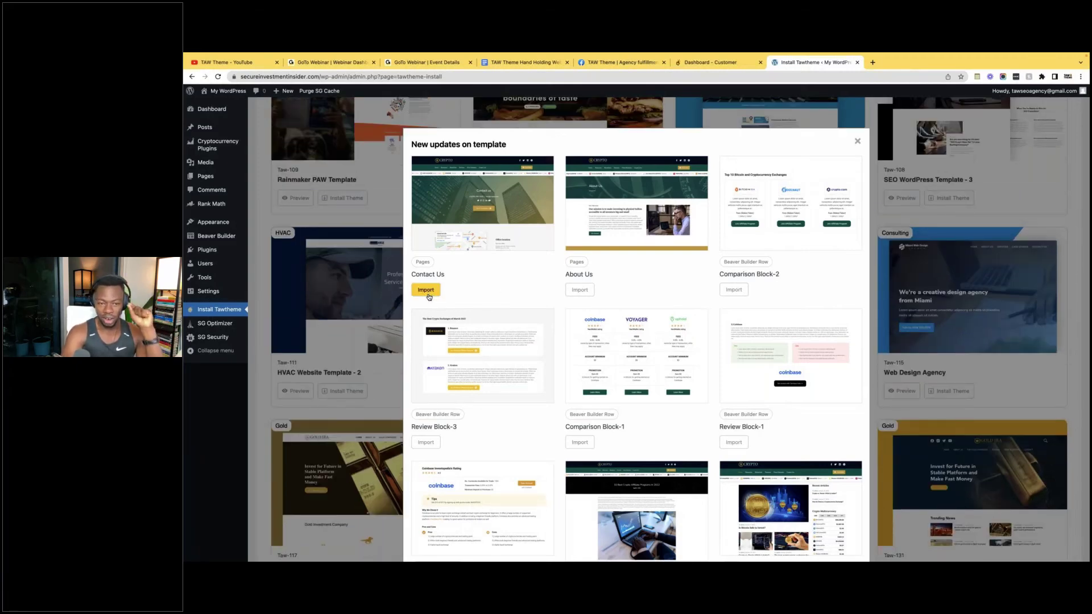
left_click_drag(448, 278, 409, 276)
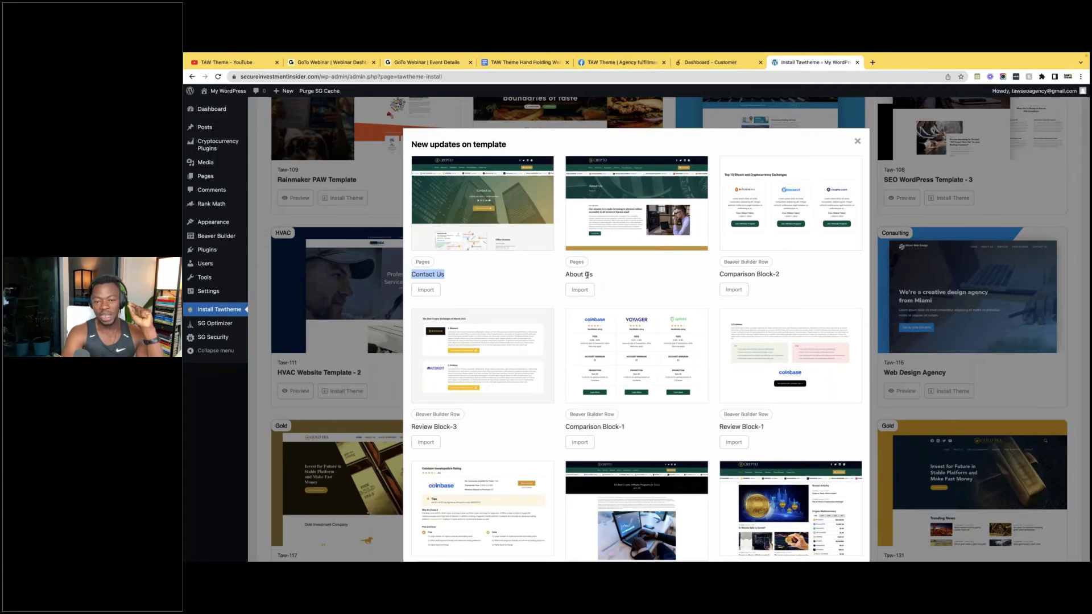
left_click(432, 294)
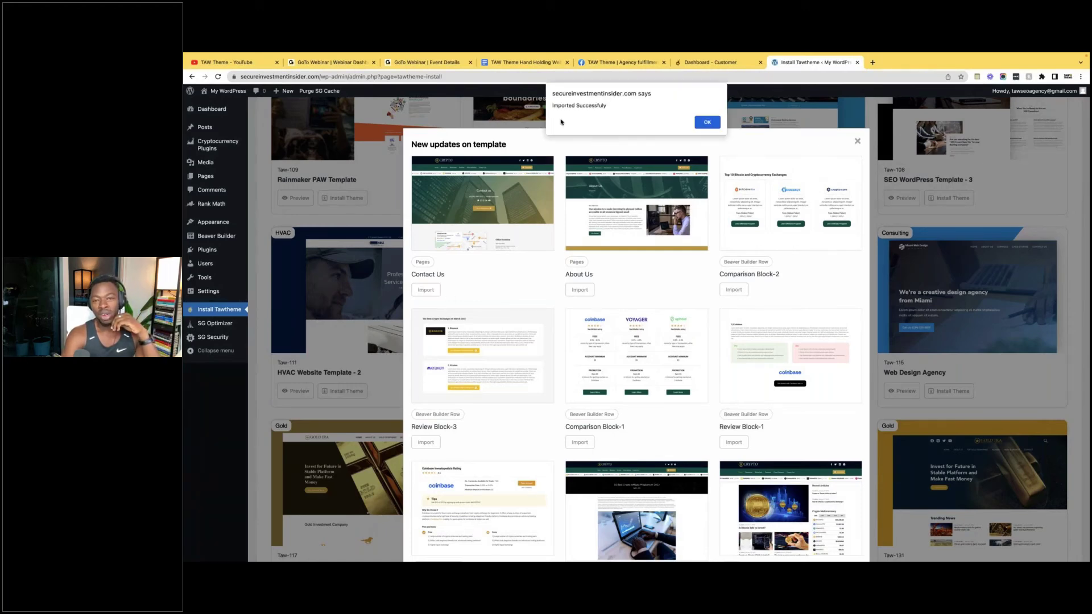
left_click(700, 122)
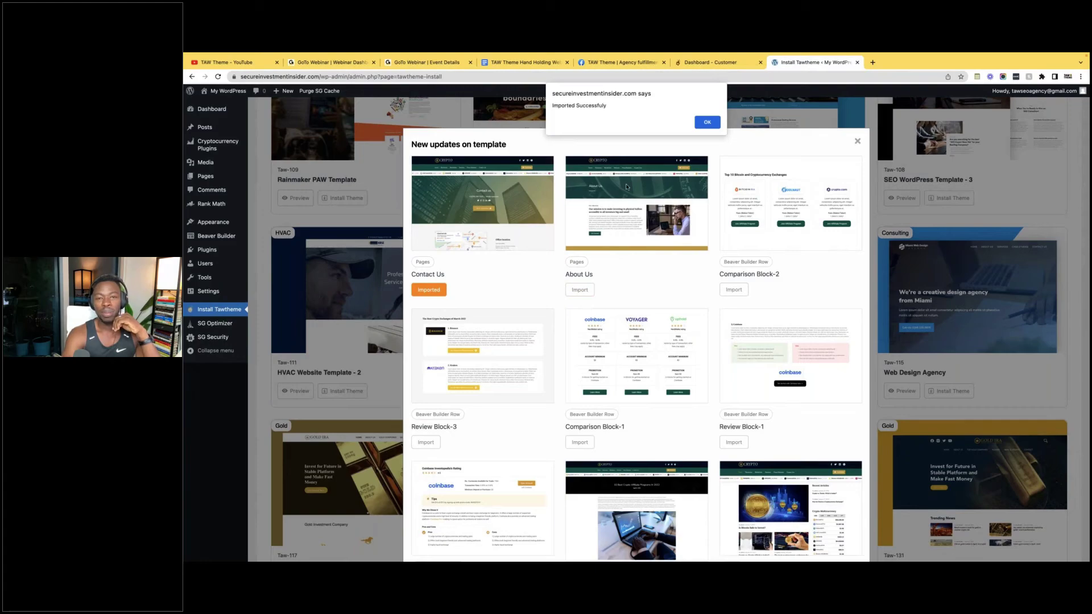
left_click(708, 122)
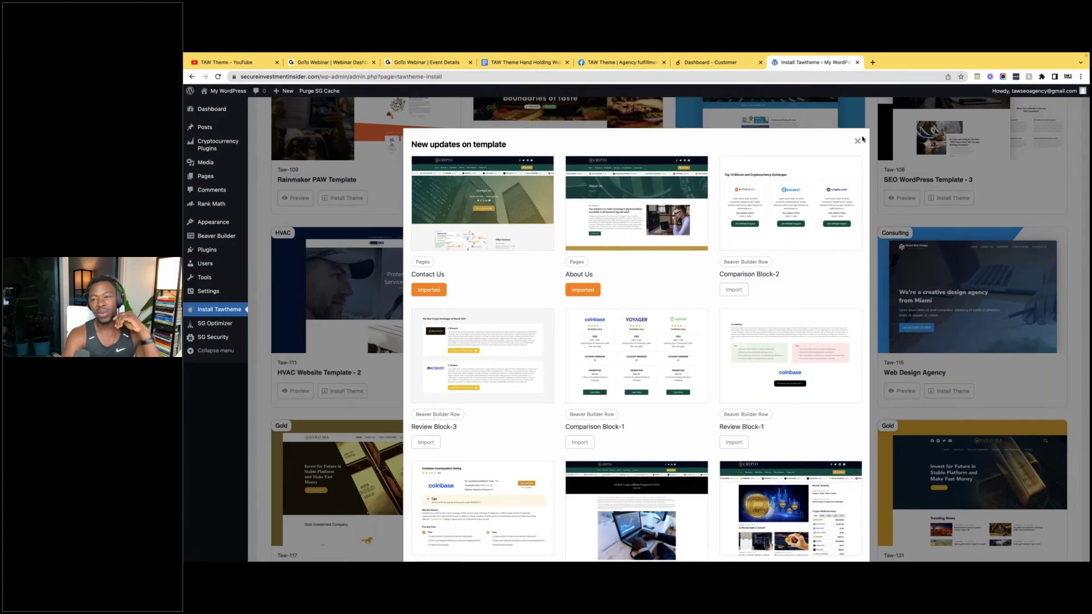
left_click(858, 142)
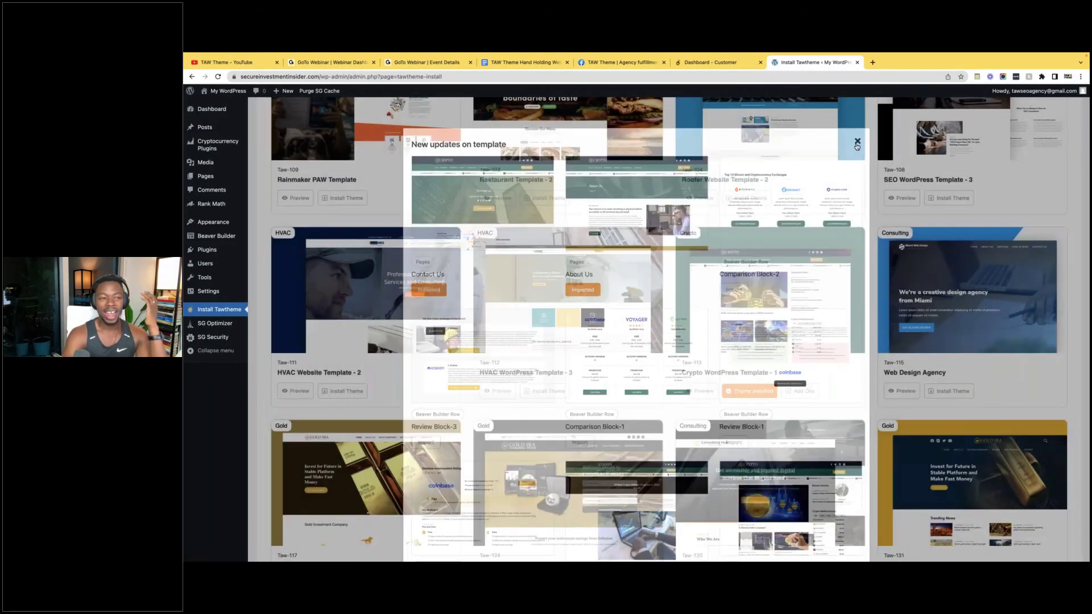
Step: Open the list of all pages and trash the duplicates: the Contact Us page without an author and the second About Us page
scroll(857, 146, "up", 5)
mouse_move(225, 143)
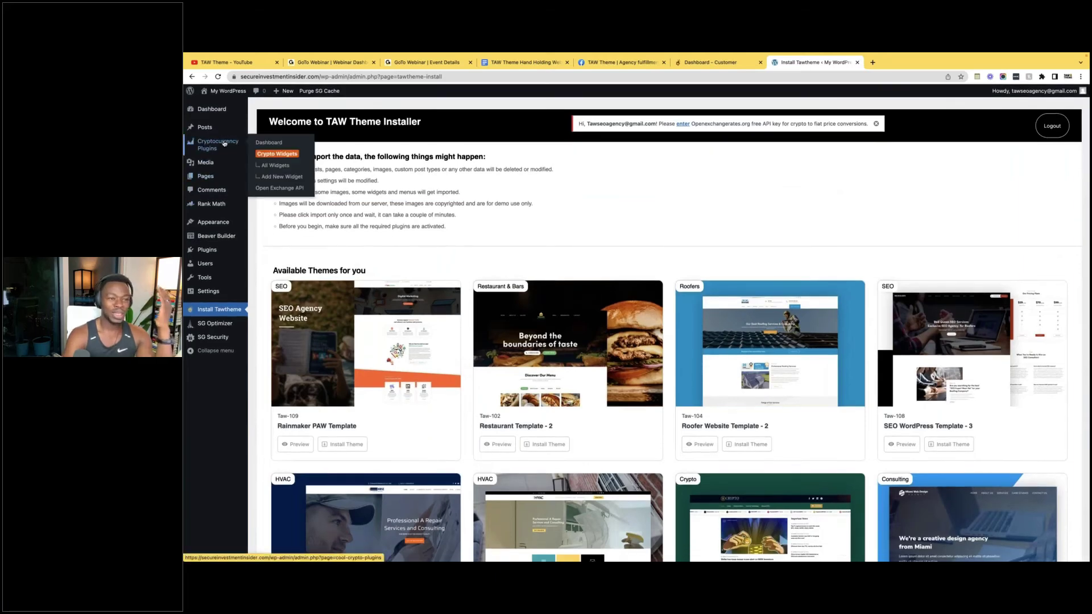
mouse_move(219, 181)
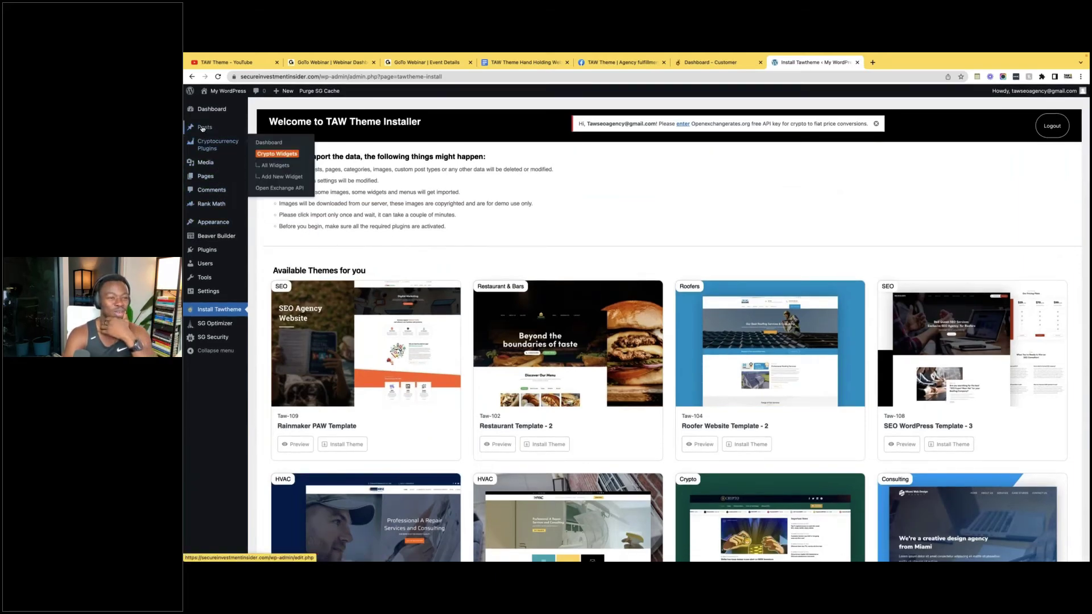
mouse_move(206, 127)
mouse_move(207, 109)
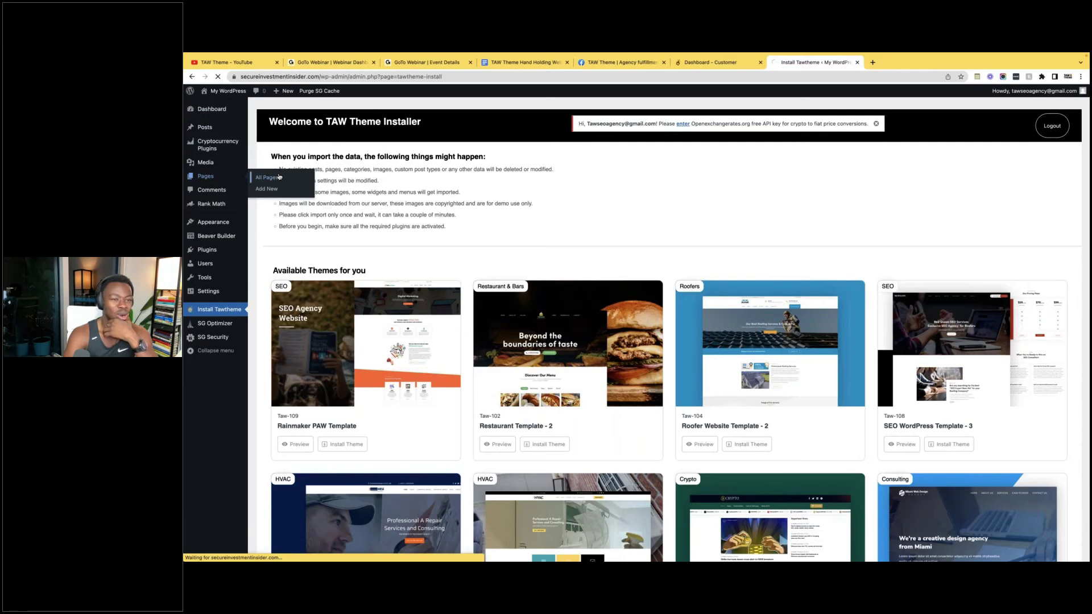
left_click(274, 180)
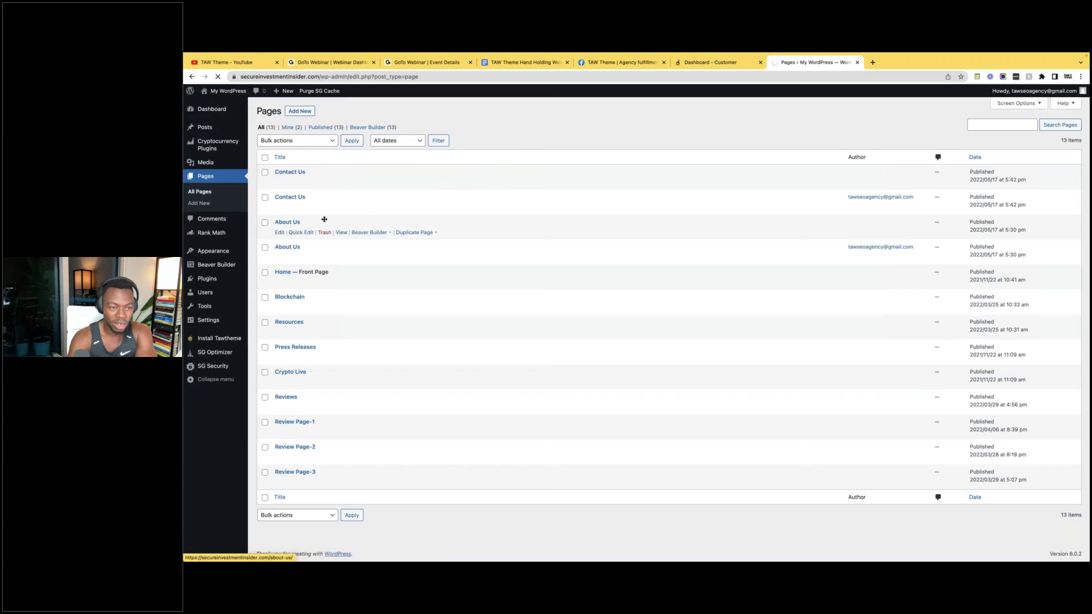
left_click(325, 233)
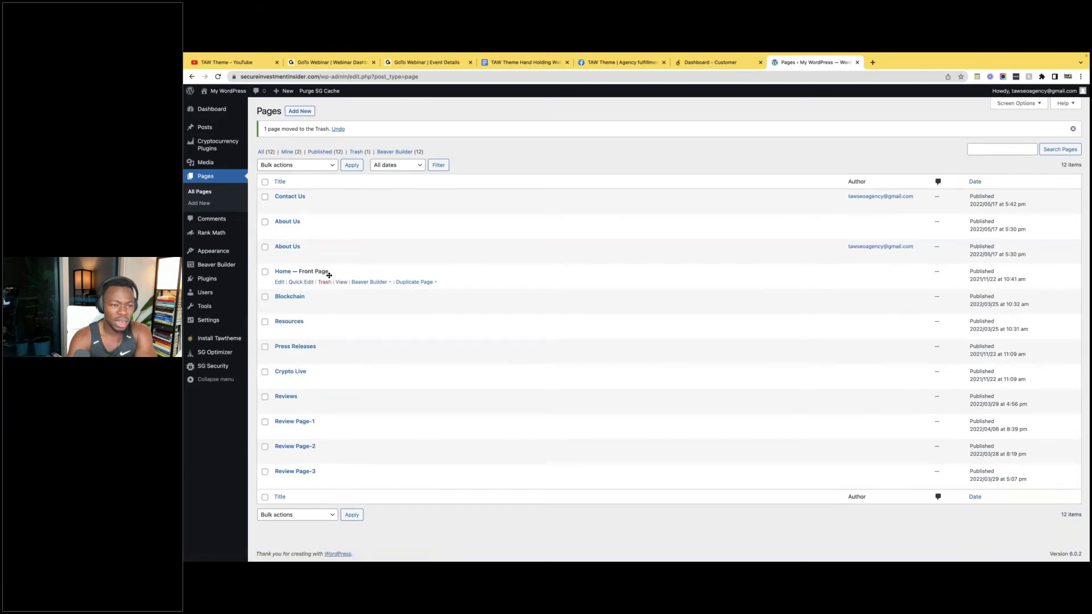
left_click(219, 78)
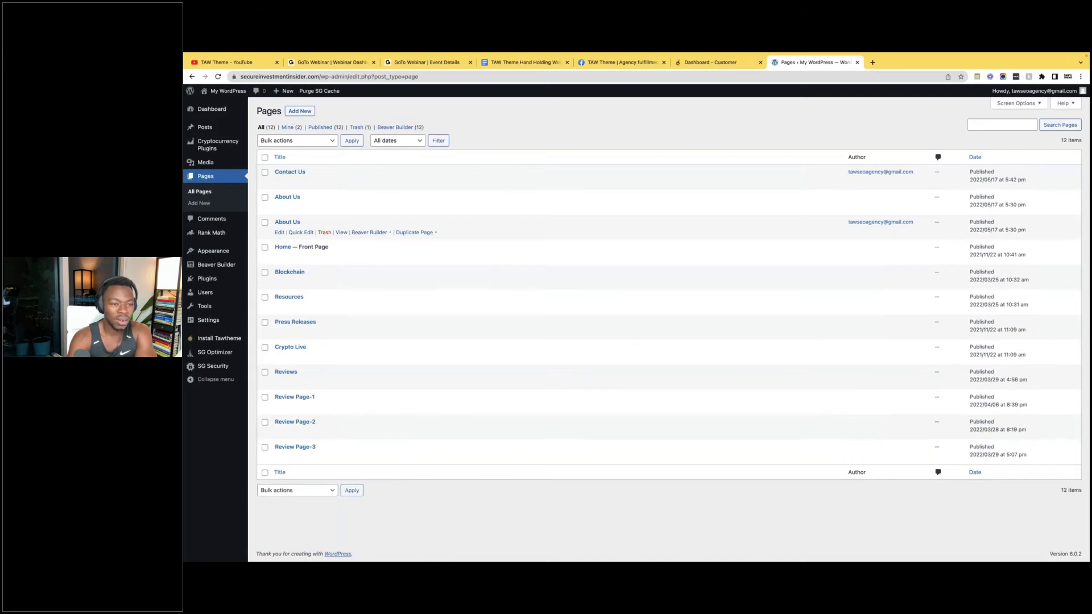
left_click(325, 234)
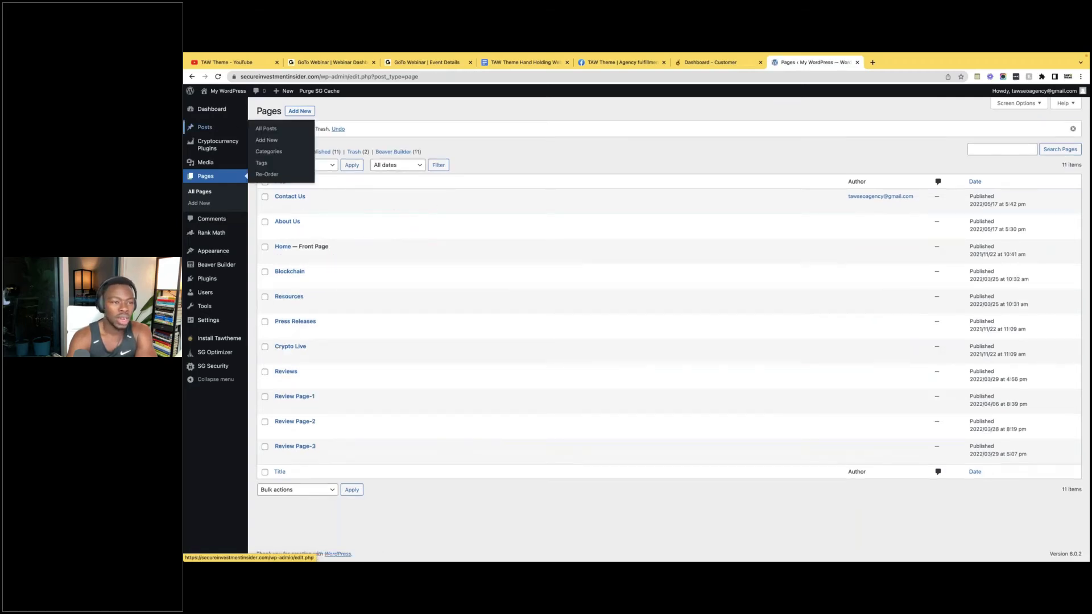
Step: Reload the list of all pages and open the live Contact Us and About Us pages in separate new tabs
left_click(217, 77)
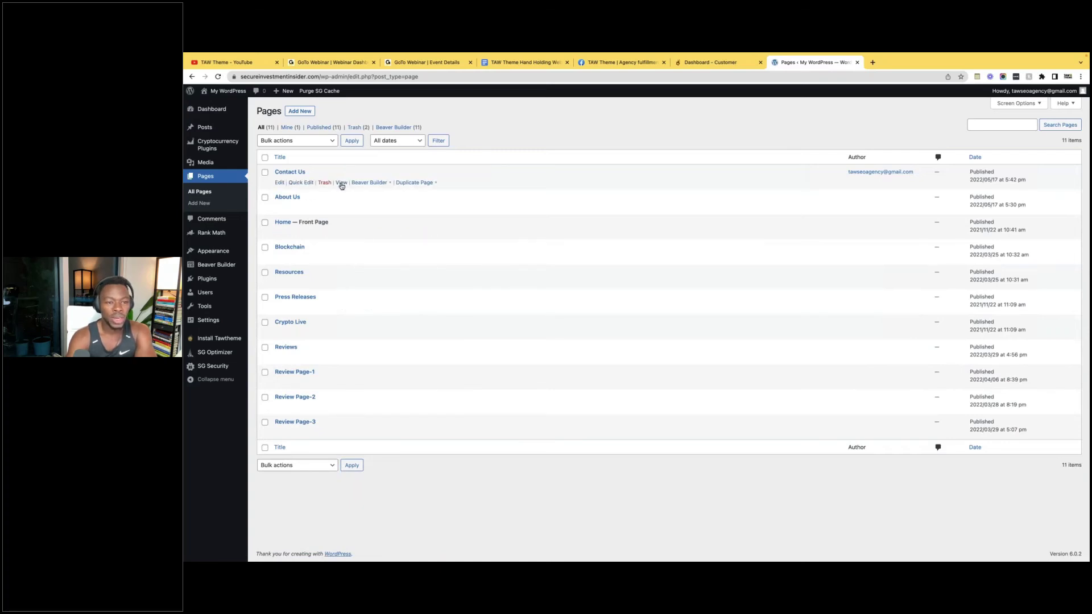
right_click(341, 186)
left_click(364, 188)
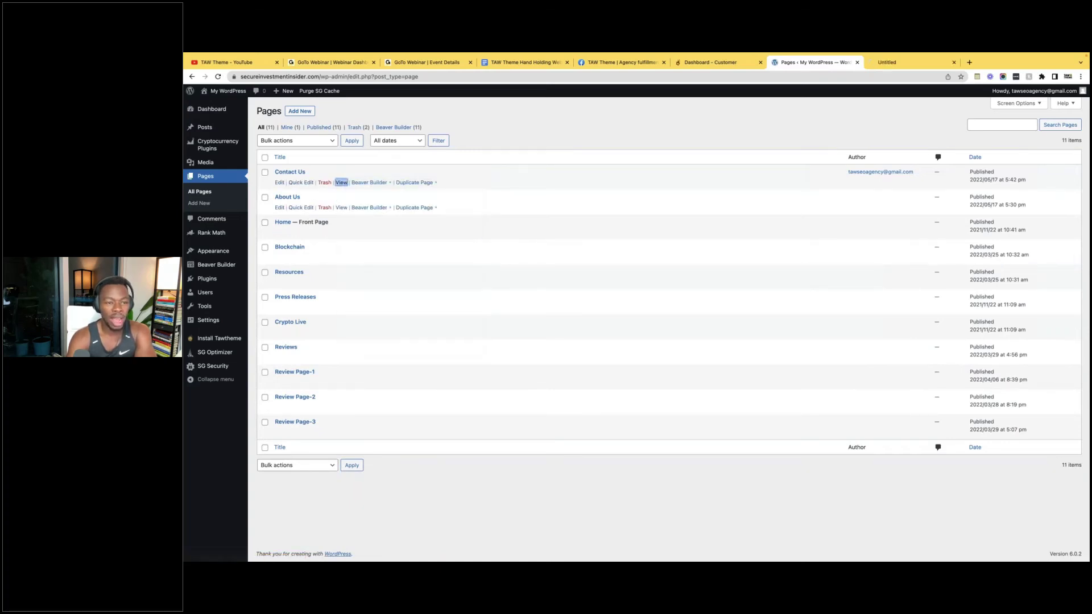
right_click(342, 209)
left_click(364, 216)
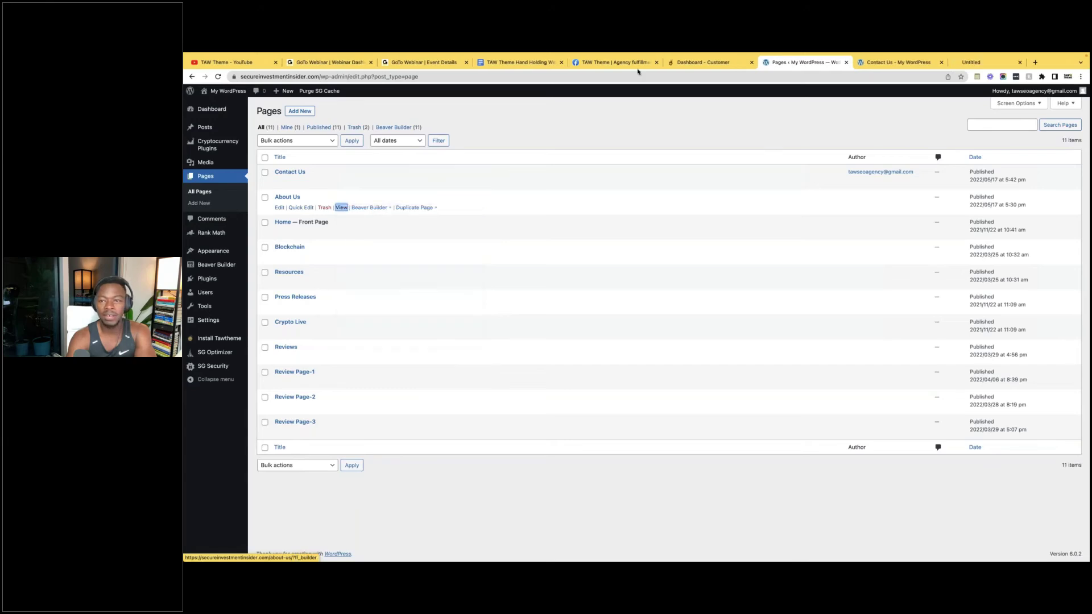
Step: Look through the live Contact Us page, from the banner and consultation link to the map, office locations and footer
left_click(890, 62)
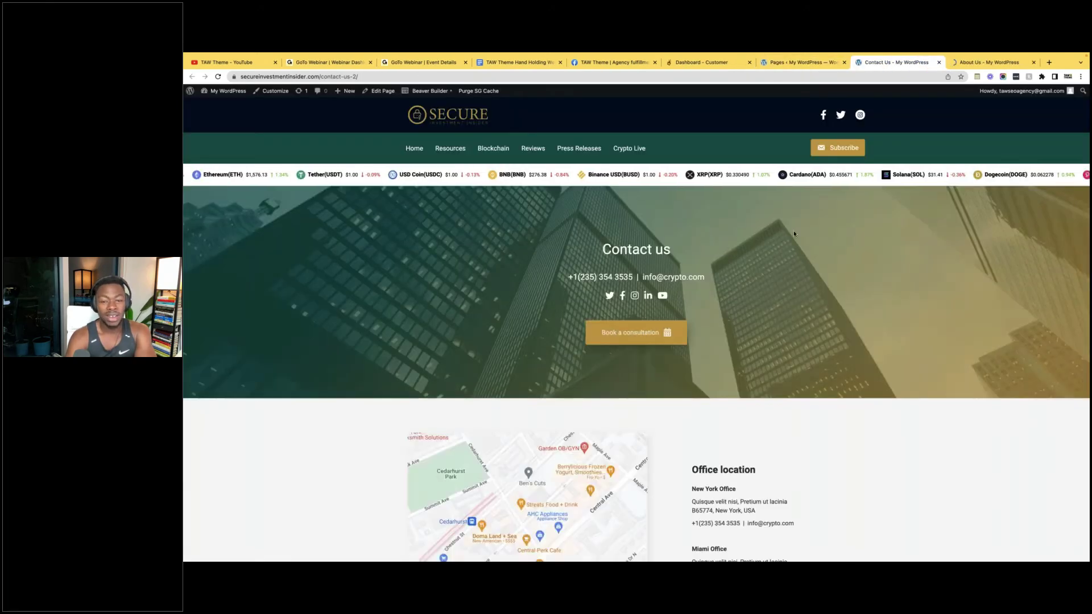
scroll(750, 414, "down", 8)
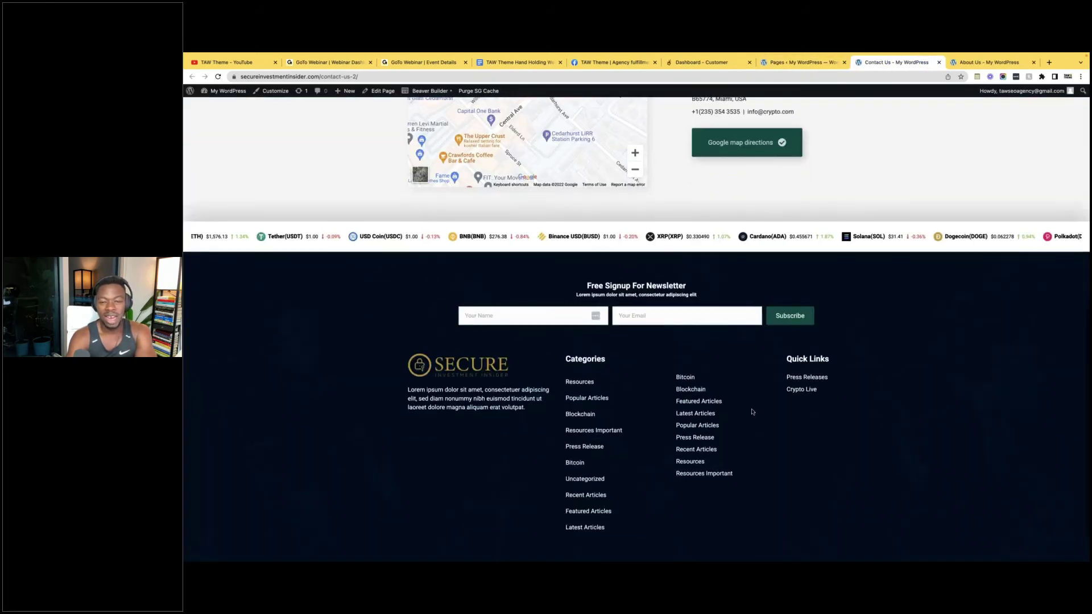
scroll(752, 412, "up", 10)
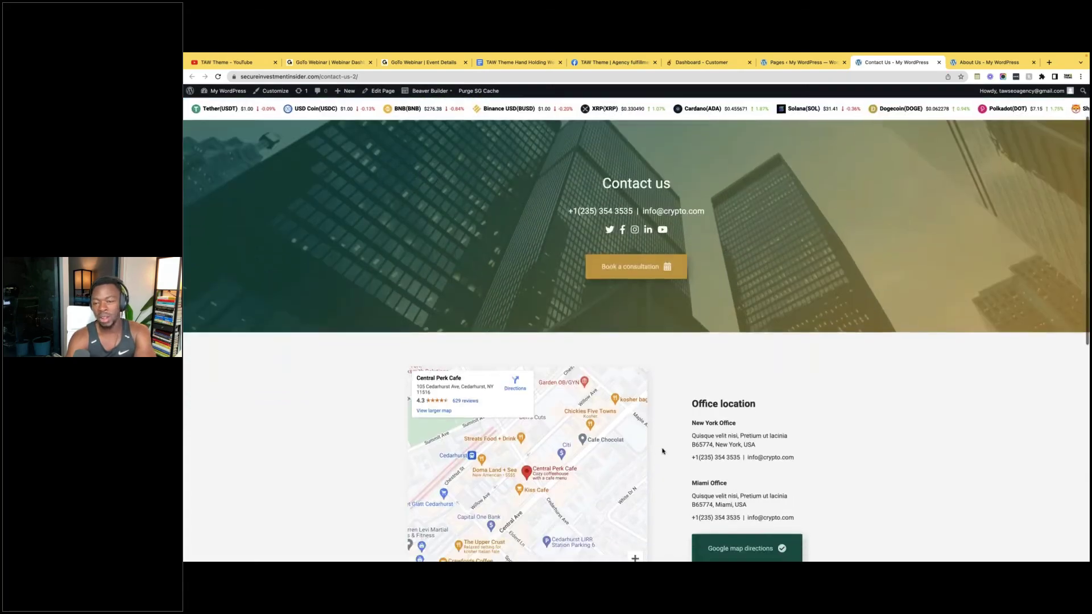
scroll(663, 451, "down", 3)
scroll(661, 449, "up", 1)
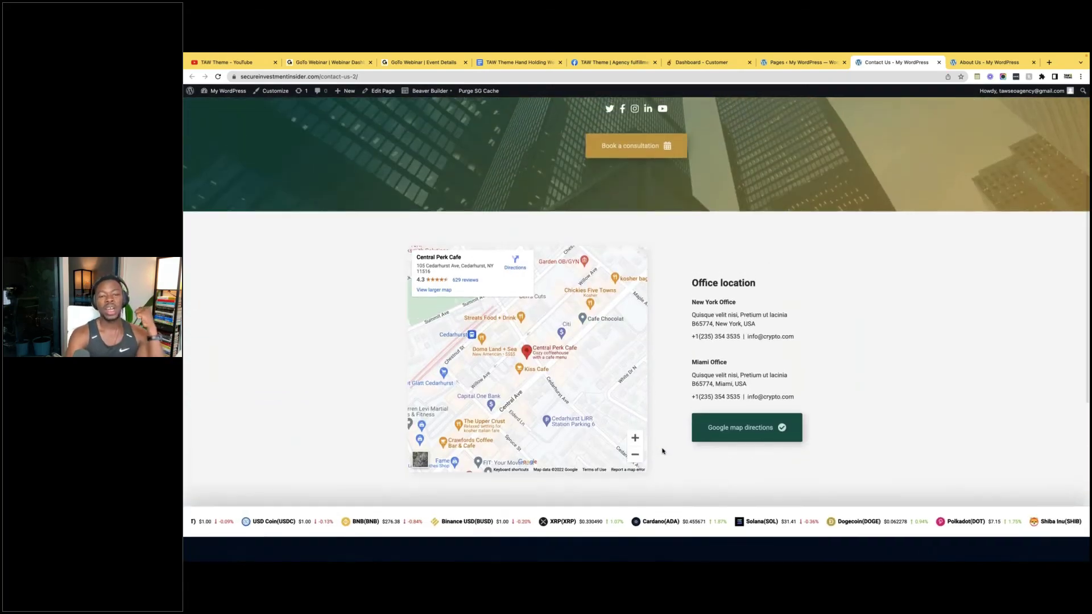
scroll(665, 432, "up", 4)
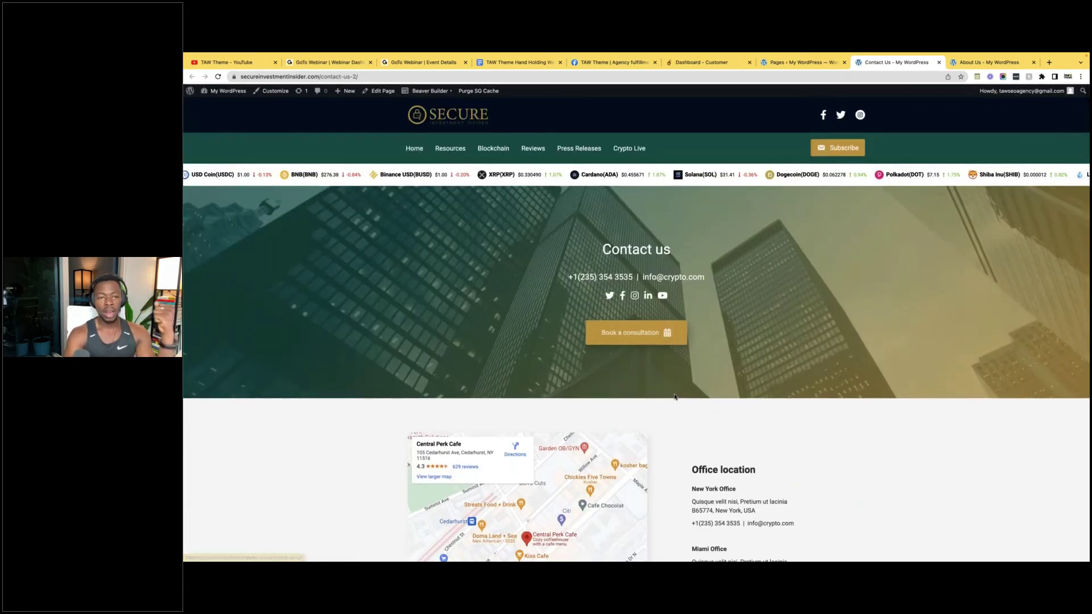
scroll(677, 266, "down", 2)
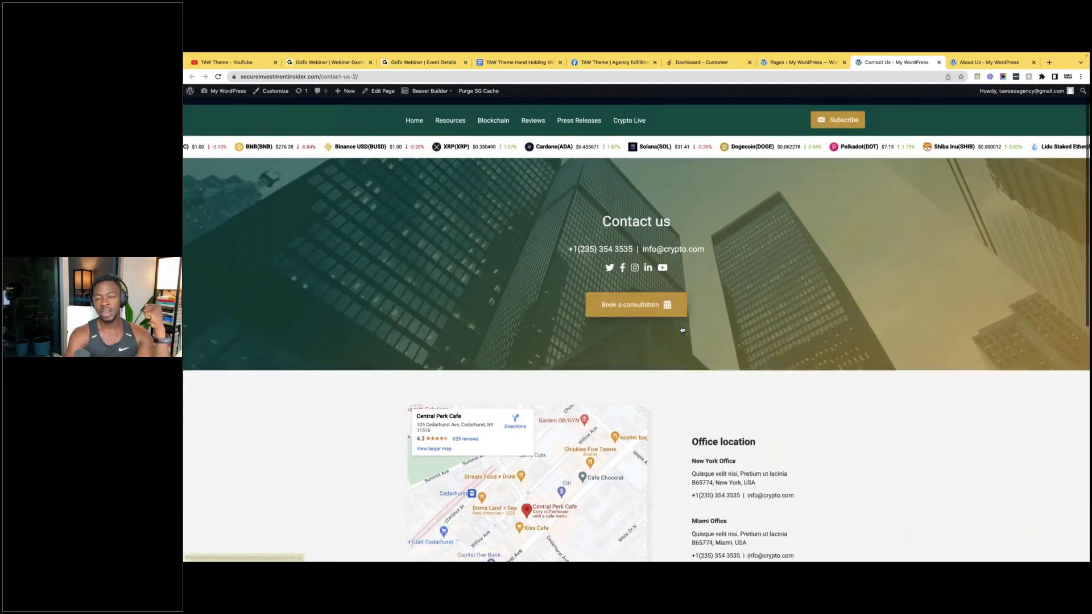
scroll(636, 324, "down", 1)
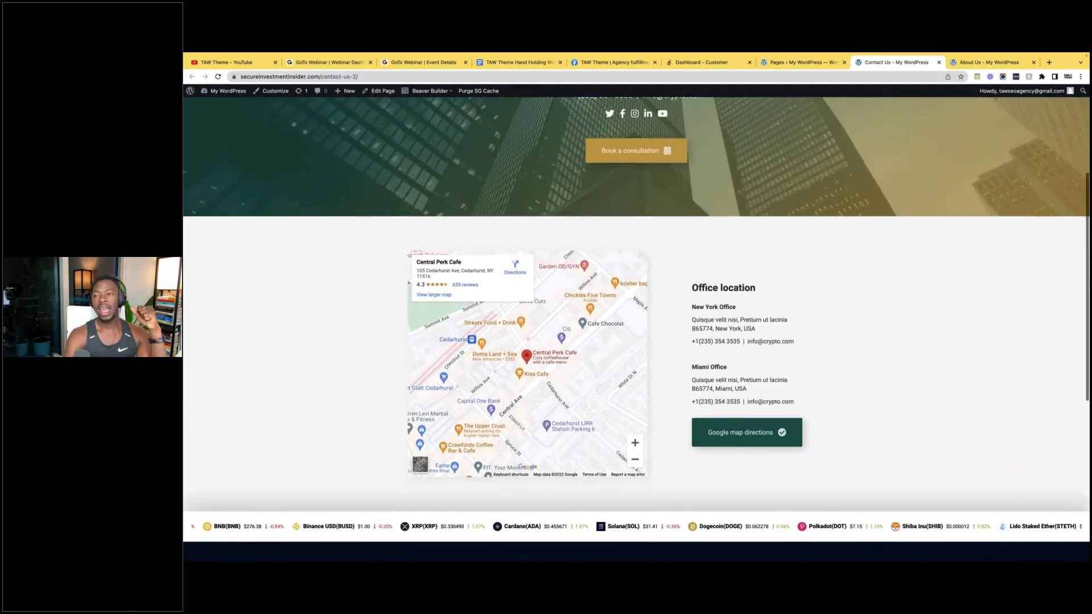
Step: Switch to the live About Us page and look through its mission, team and course sign-up sections
left_click(990, 62)
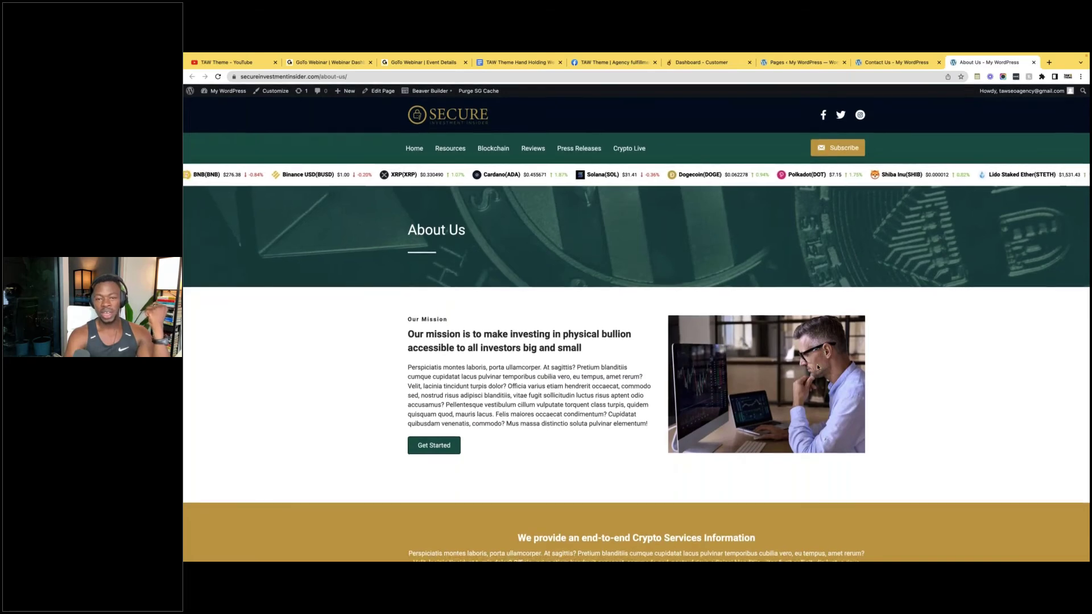
scroll(818, 367, "down", 2)
scroll(817, 367, "down", 8)
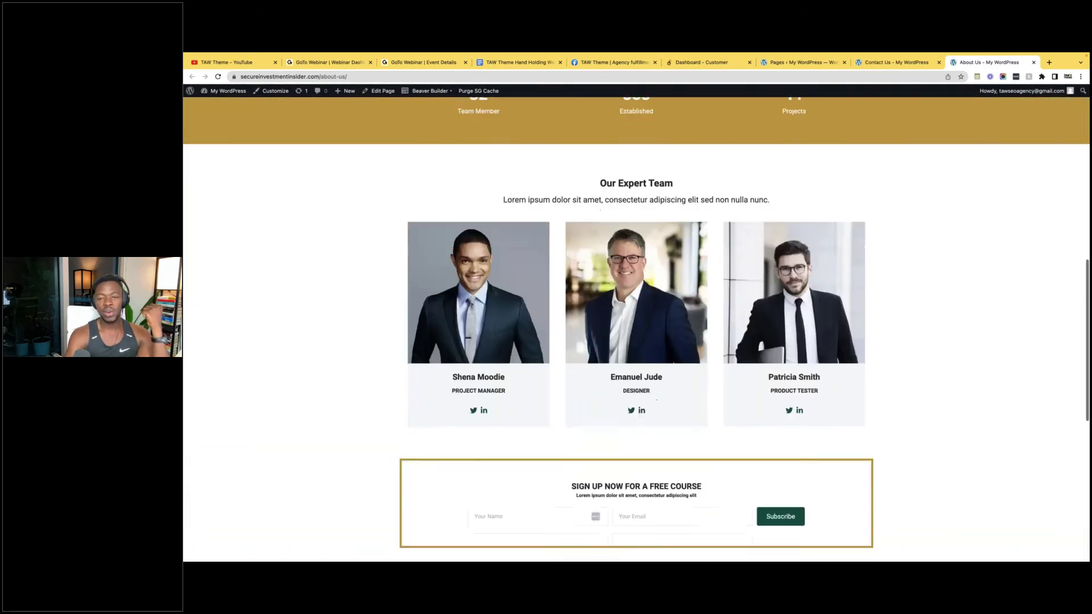
scroll(738, 395, "up", 10)
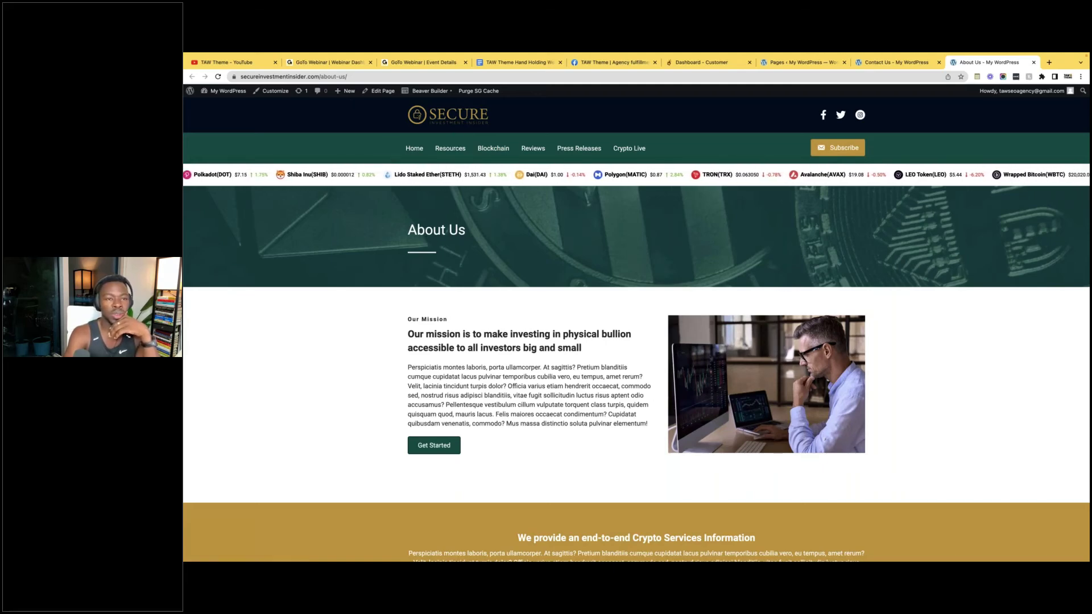
Step: Open header-menu in the site Customizer and add the About Us and Contact Us pages as menu items
mouse_move(416, 91)
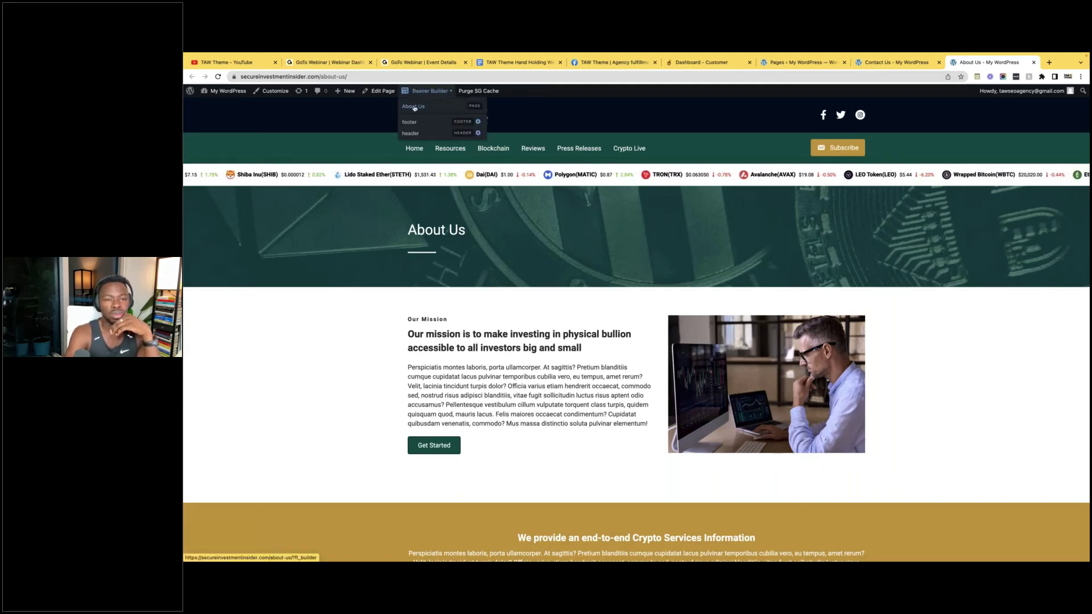
left_click(266, 92)
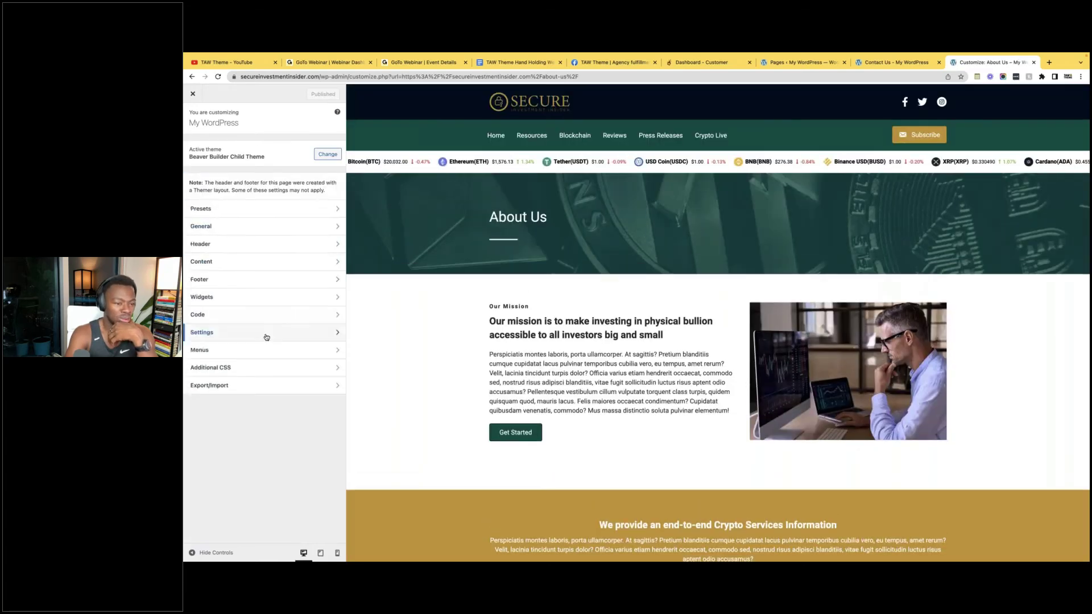
left_click(260, 352)
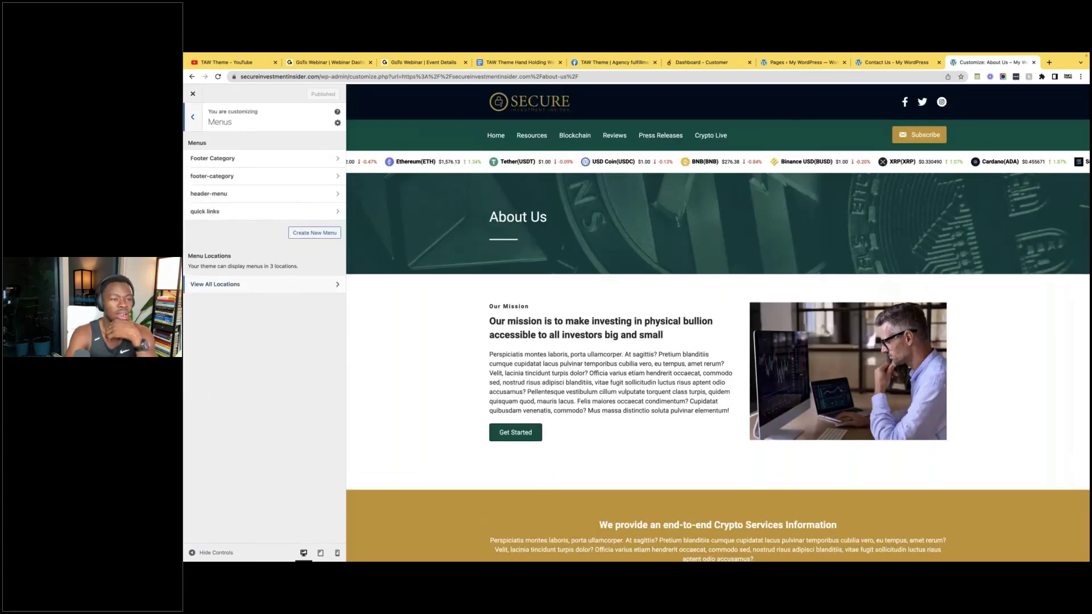
left_click(314, 192)
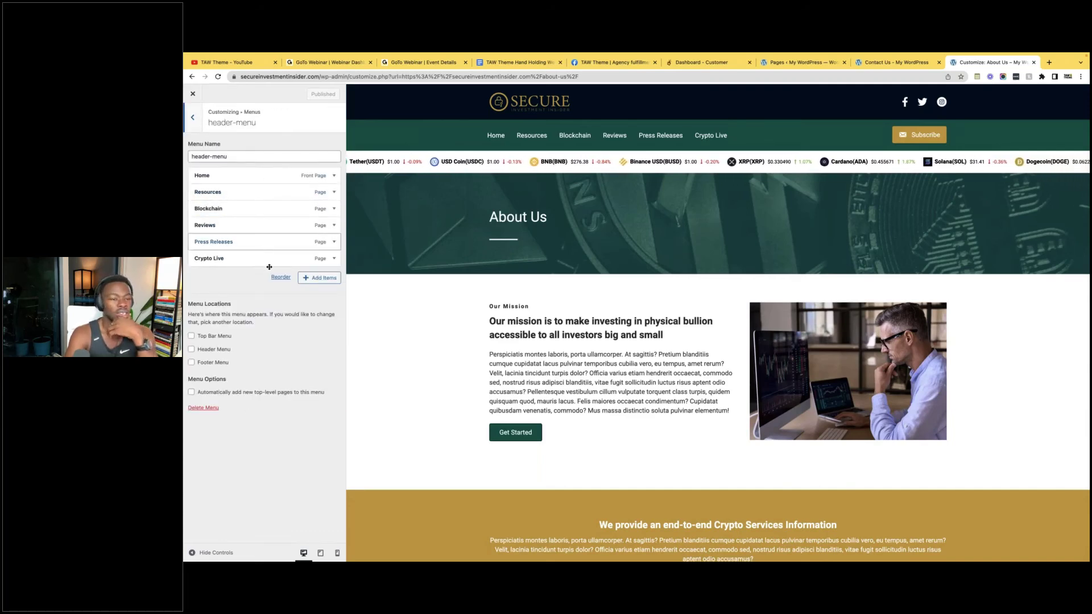
left_click(316, 277)
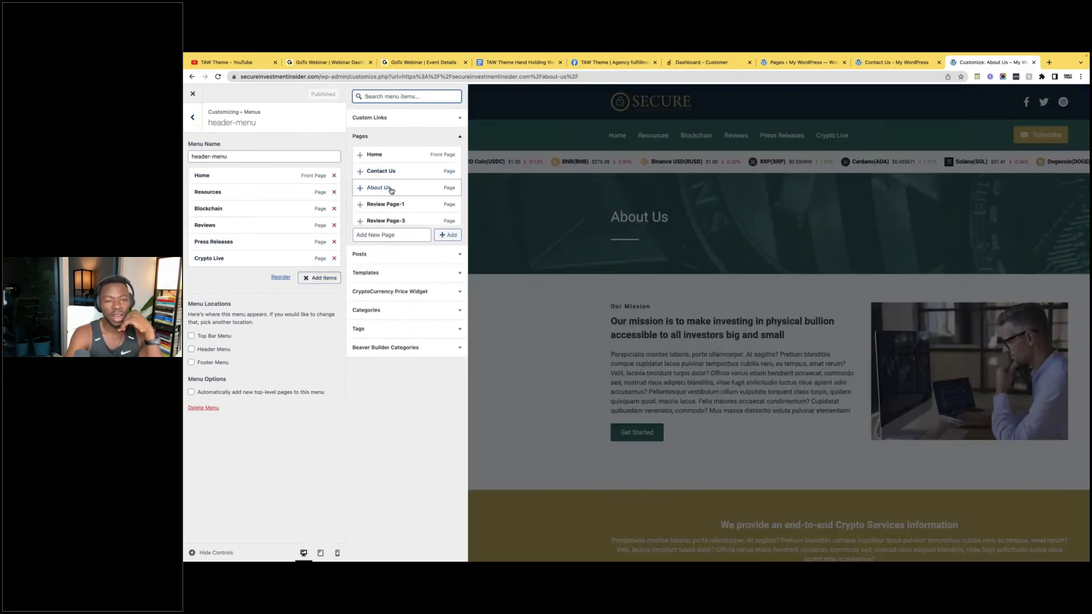
left_click(391, 188)
left_click(393, 174)
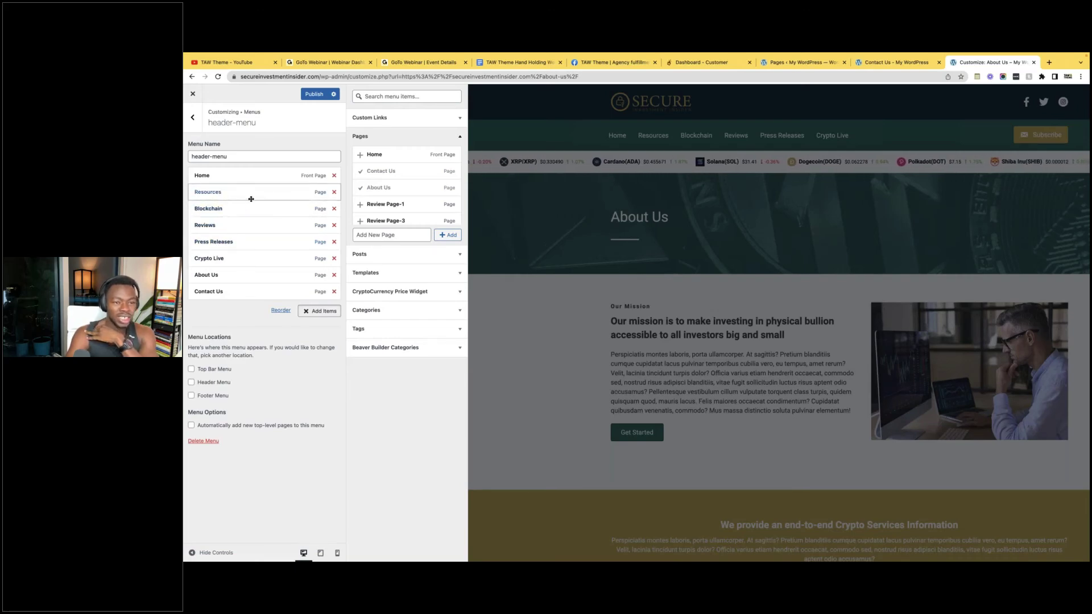
left_click(212, 242)
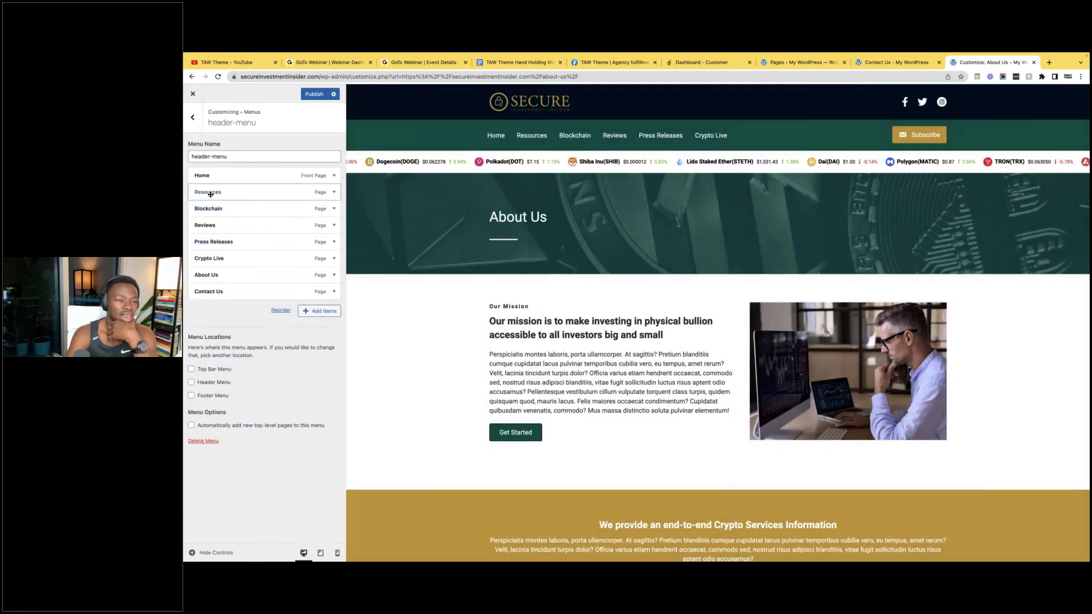
Step: Nest Resources and Blockchain as sub-items of Press Releases in header-menu, publish the change and reload the Customizer
mouse_move(211, 209)
left_mouse_down()
mouse_move(217, 259)
mouse_move(216, 195)
mouse_move(217, 209)
left_mouse_up()
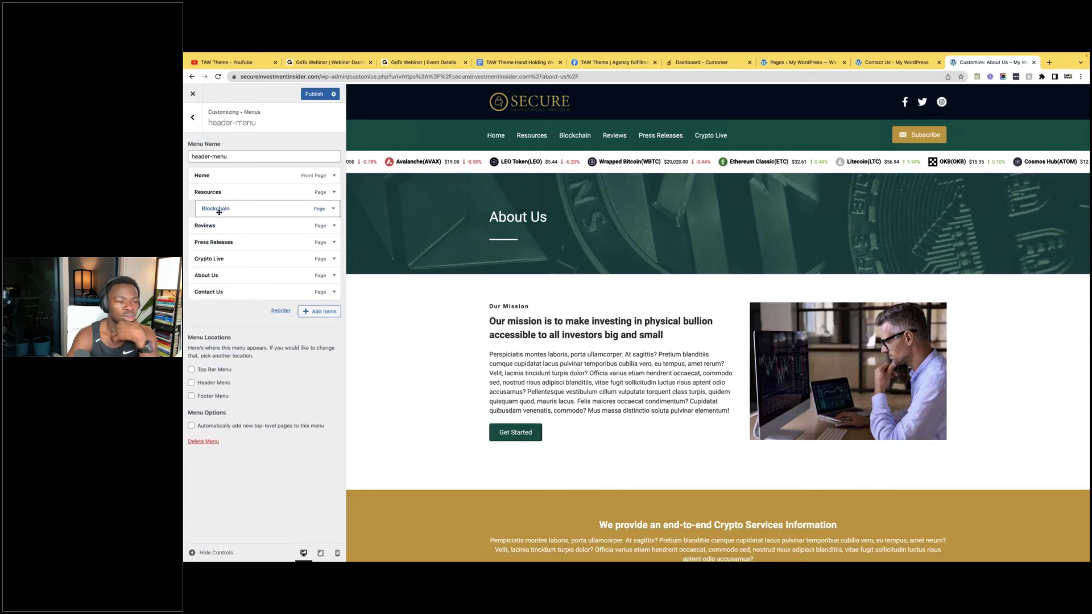
left_click_drag(225, 211, 218, 208)
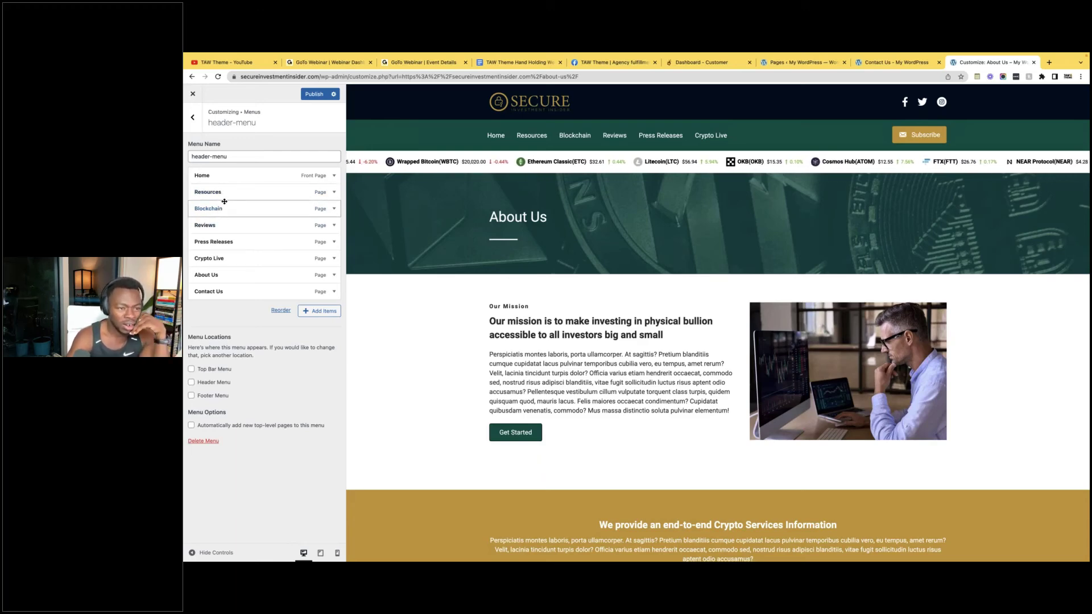
left_click_drag(222, 194, 230, 234)
left_click_drag(222, 193, 218, 243)
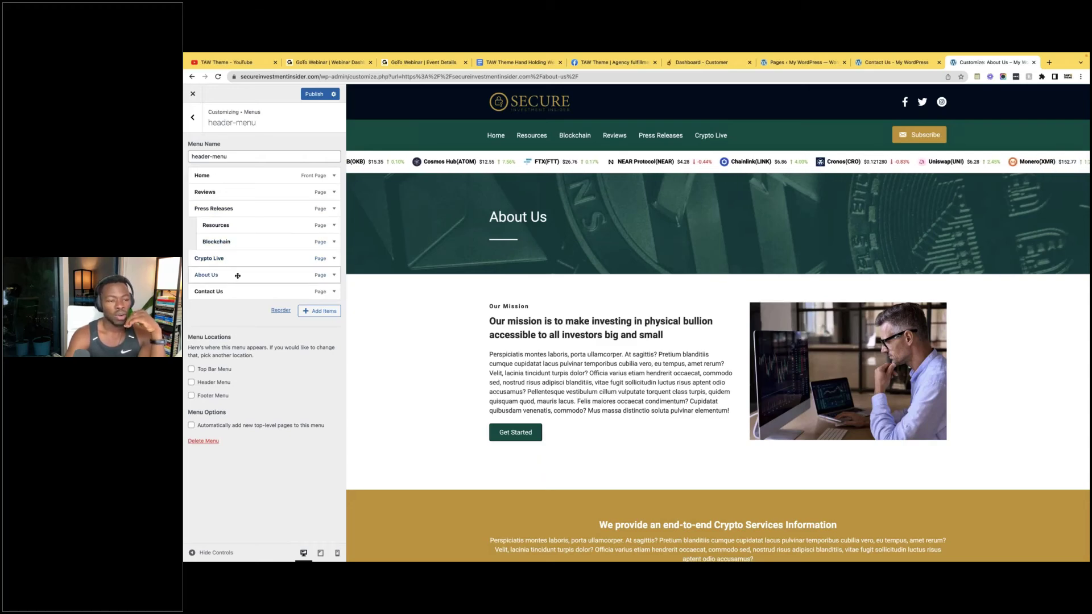
left_click(314, 95)
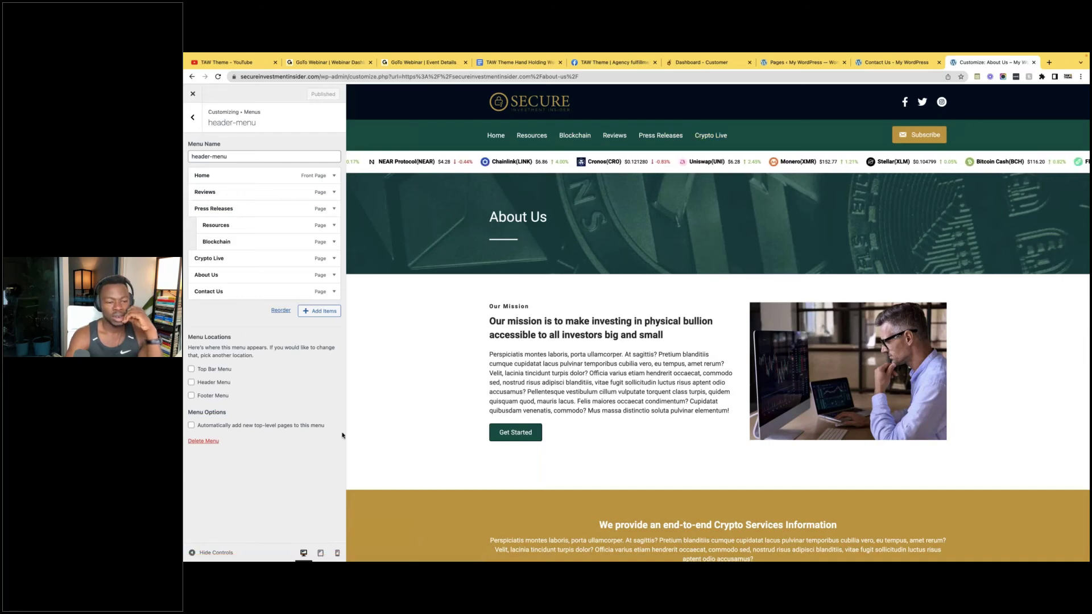
left_click(683, 73)
key("Return")
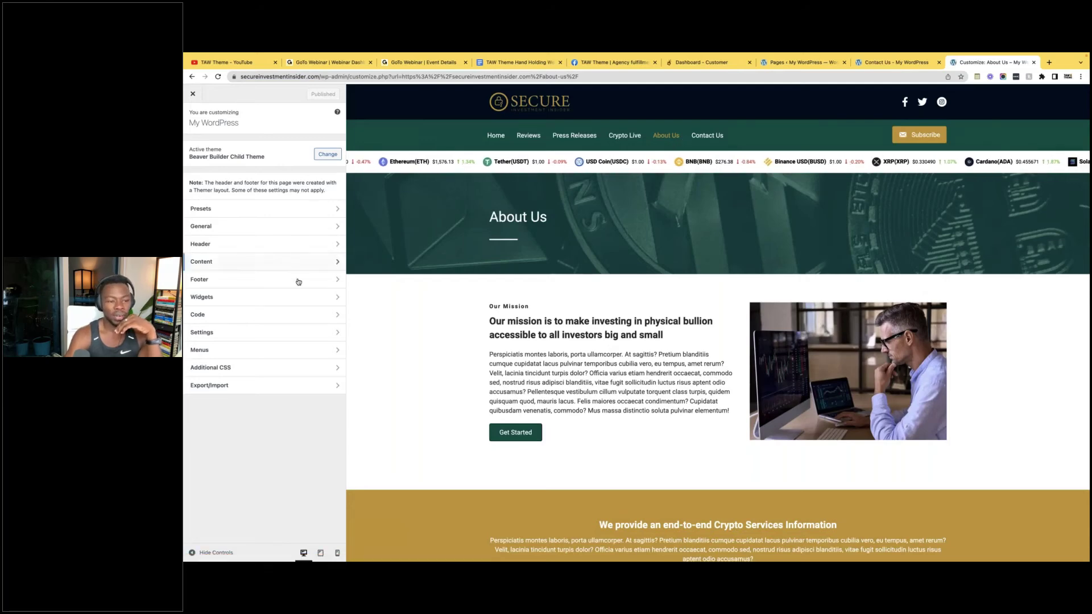
Step: Reopen header-menu, move About Us directly below Home, publish the change and reload the Customizer
left_click(315, 349)
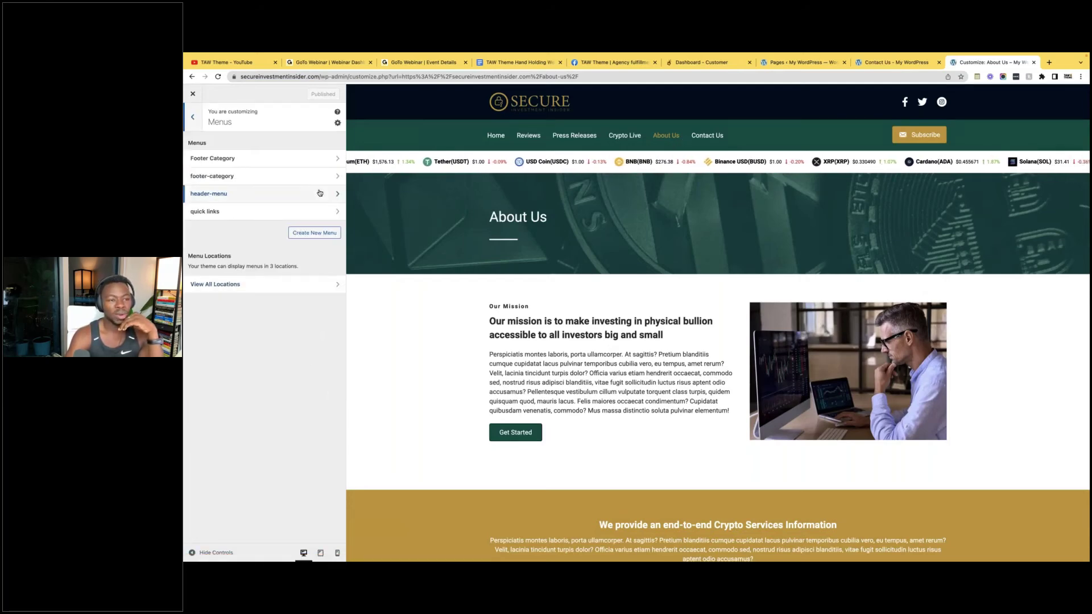
left_click(297, 194)
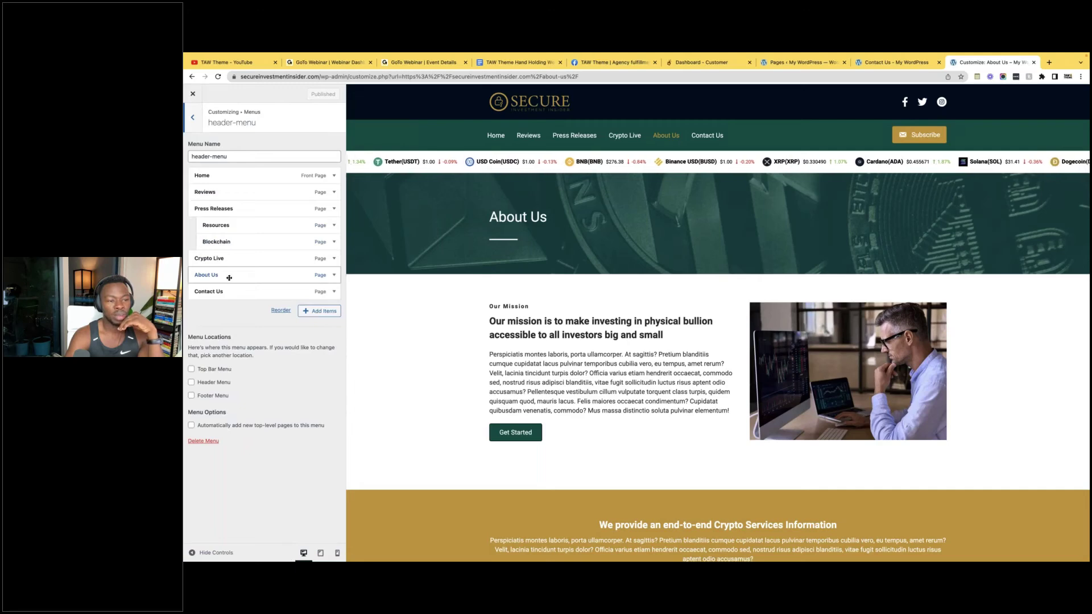
left_click_drag(229, 278, 231, 195)
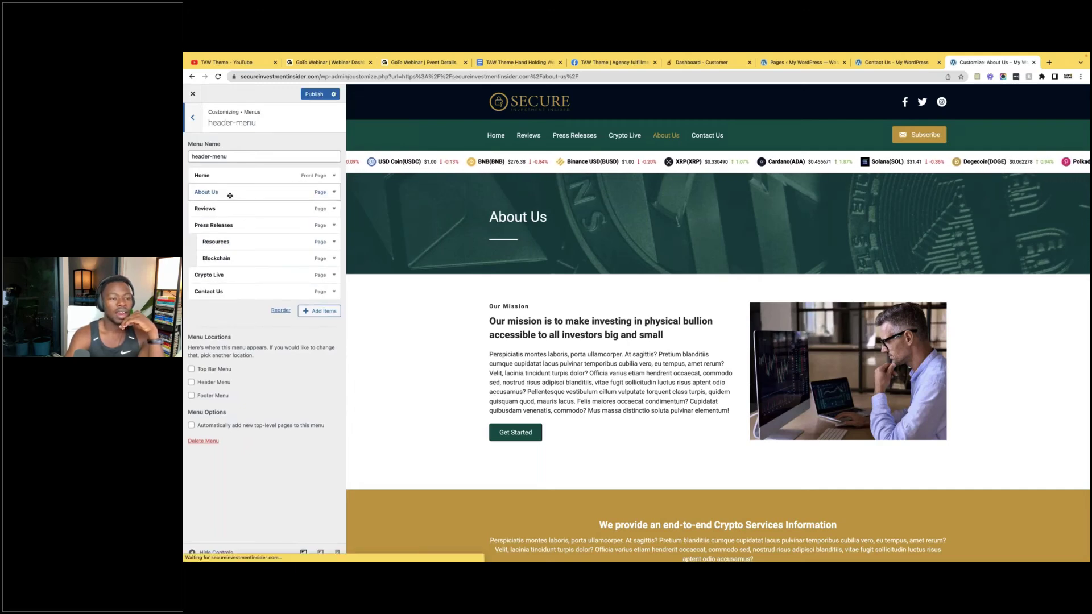
left_click(314, 95)
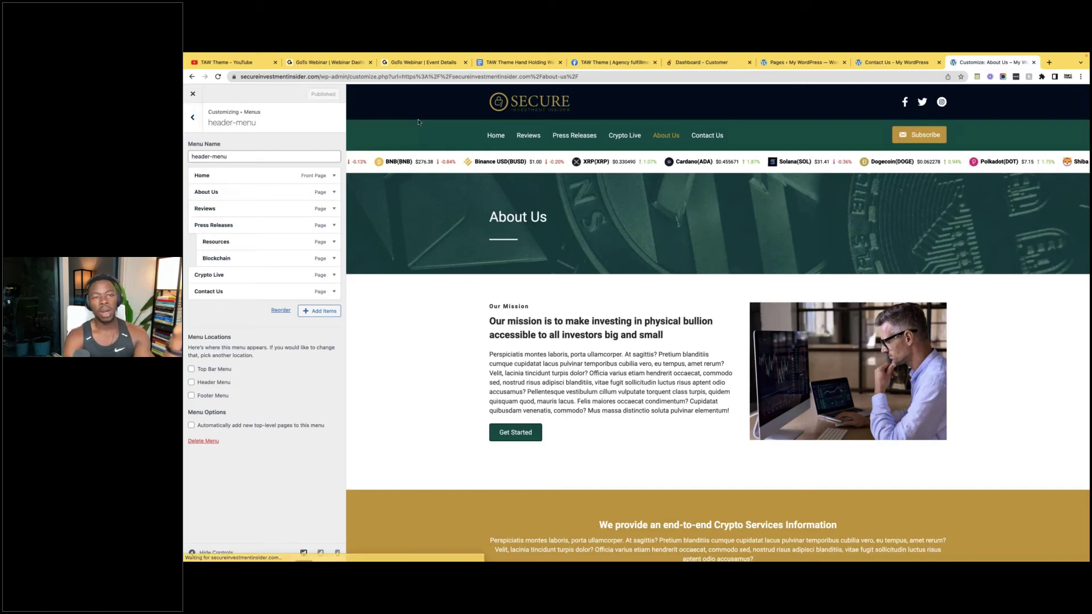
left_click(717, 78)
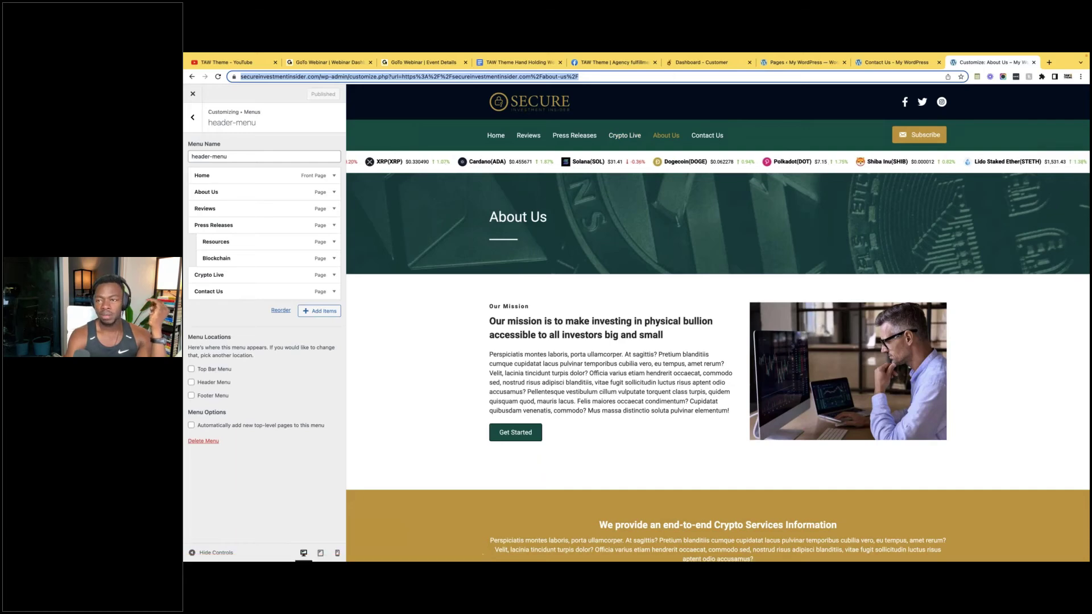
left_click(660, 79)
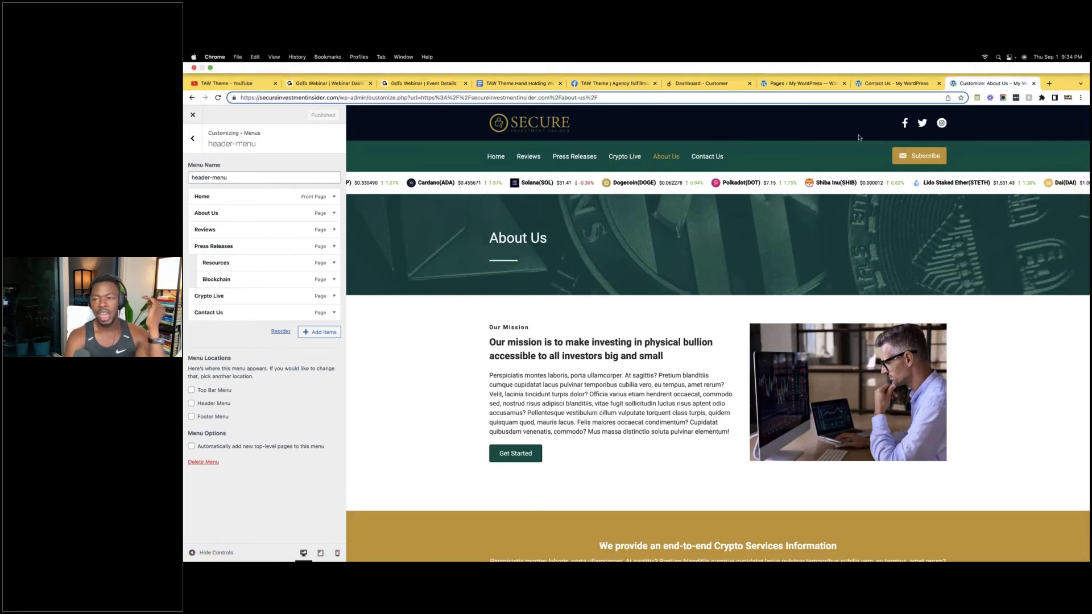
scroll(745, 286, "down", 5)
scroll(744, 286, "up", 5)
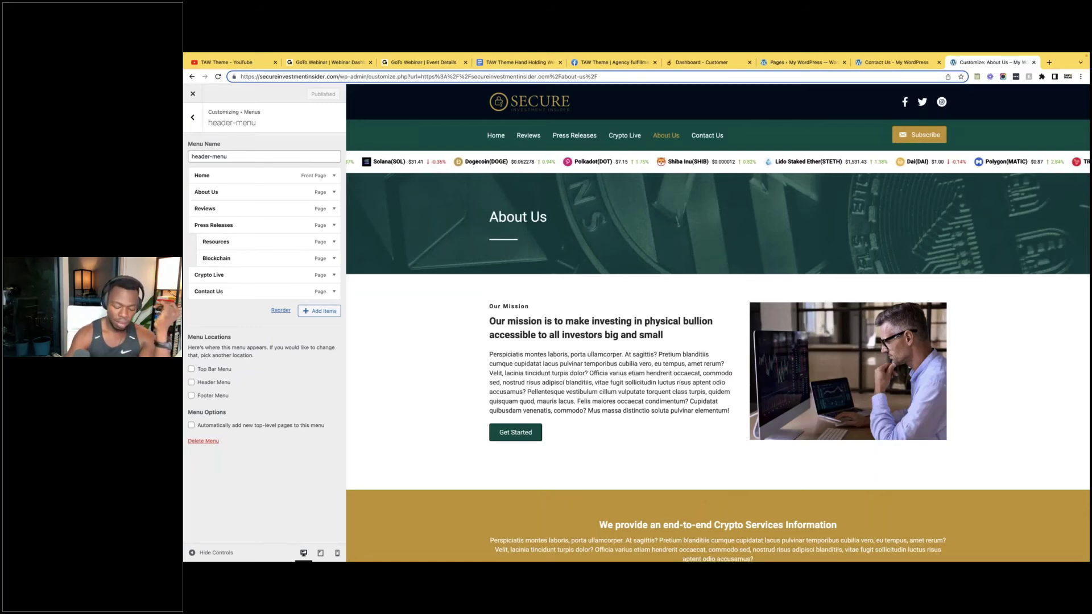
key("Return")
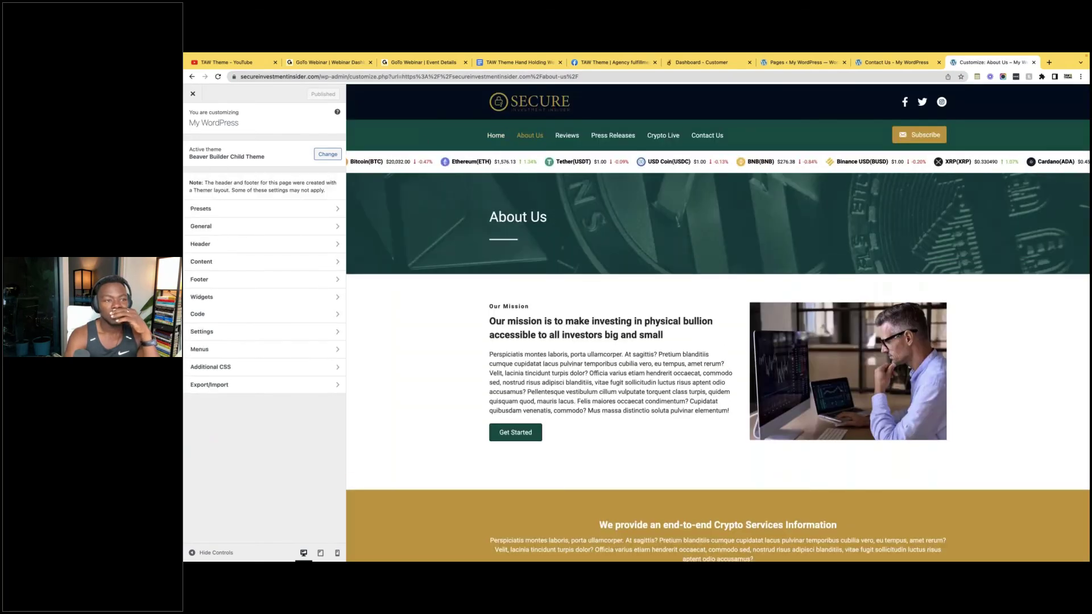
Step: Close the Customizer and check the header menu on the live About Us page
left_click(193, 95)
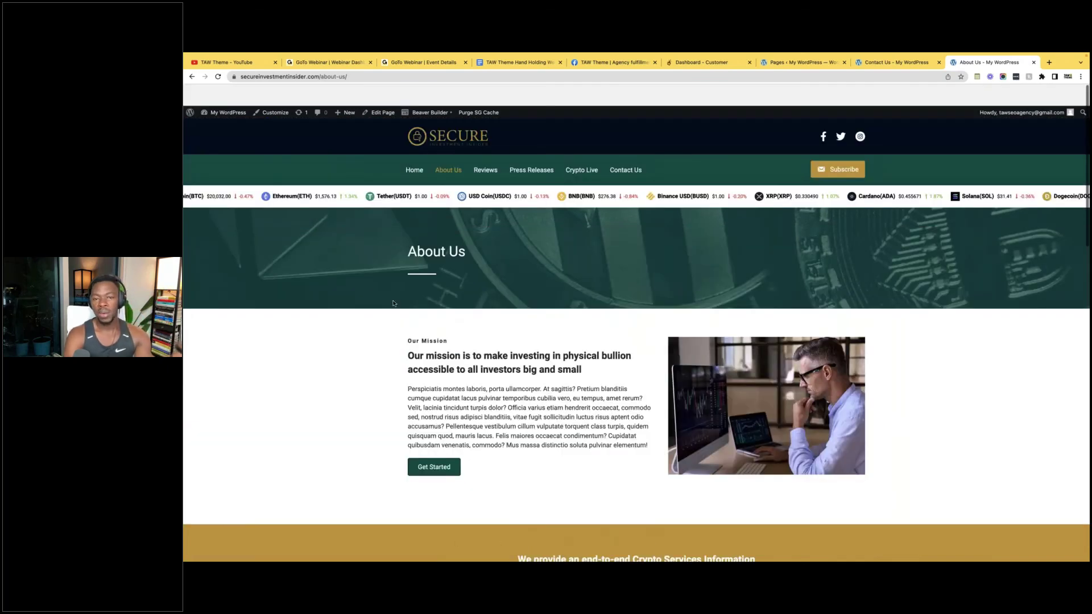
scroll(394, 304, "down", 2)
scroll(394, 304, "up", 2)
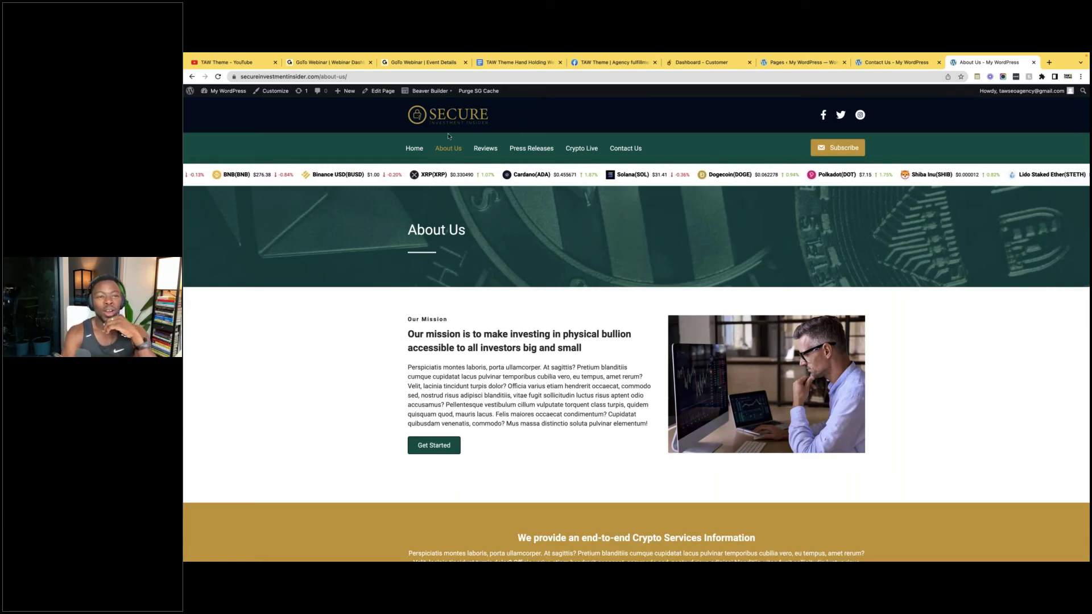
Step: Open the site's WordPress dashboard, start a new post and dismiss the block editor's welcome guide
mouse_move(428, 93)
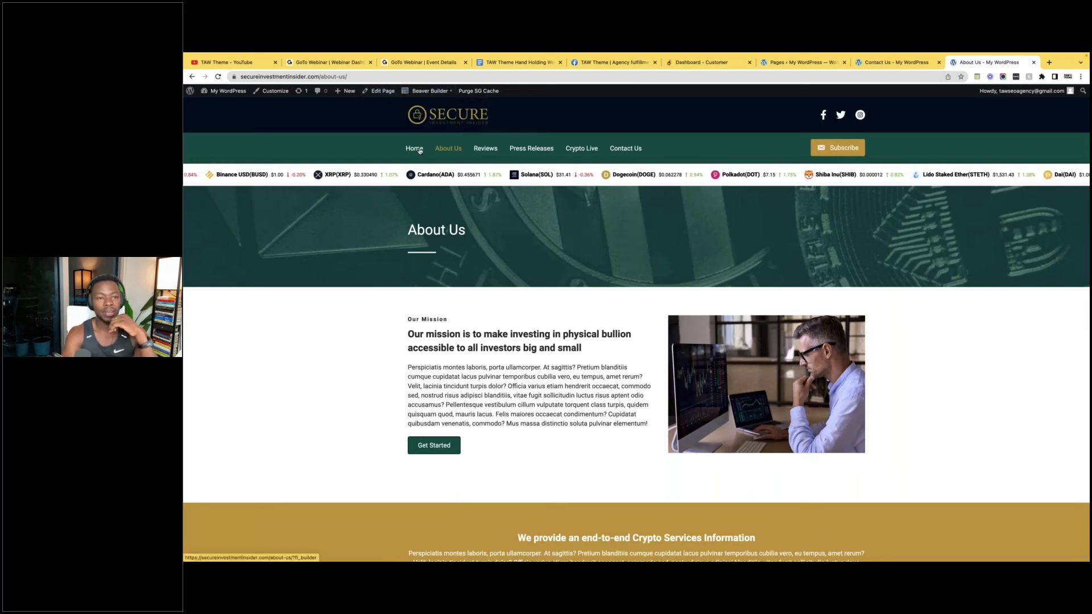
left_click(222, 102)
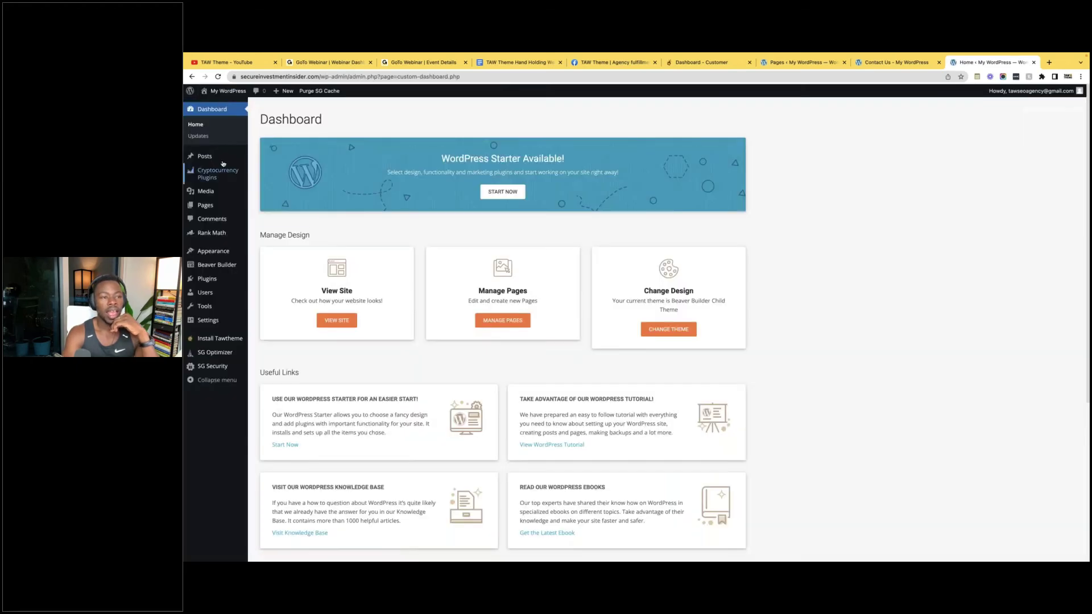
mouse_move(204, 156)
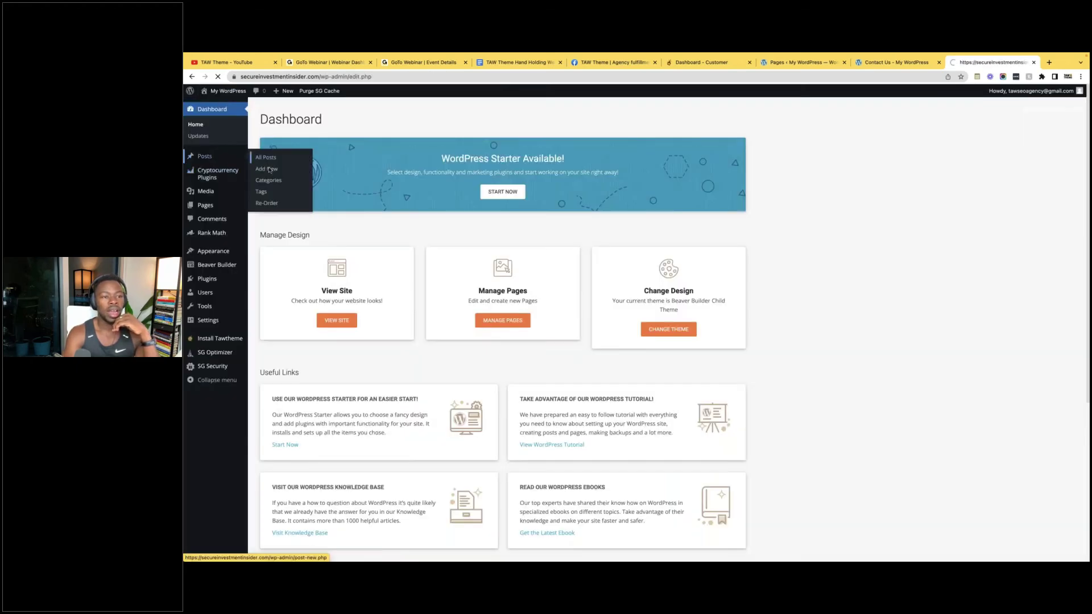
left_click(304, 110)
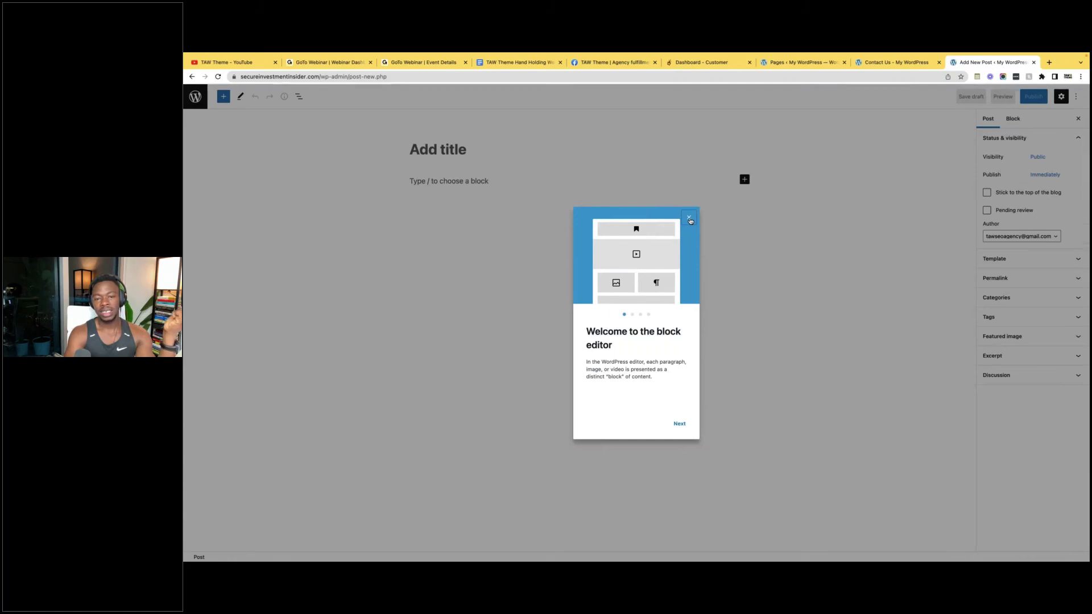
left_click(690, 219)
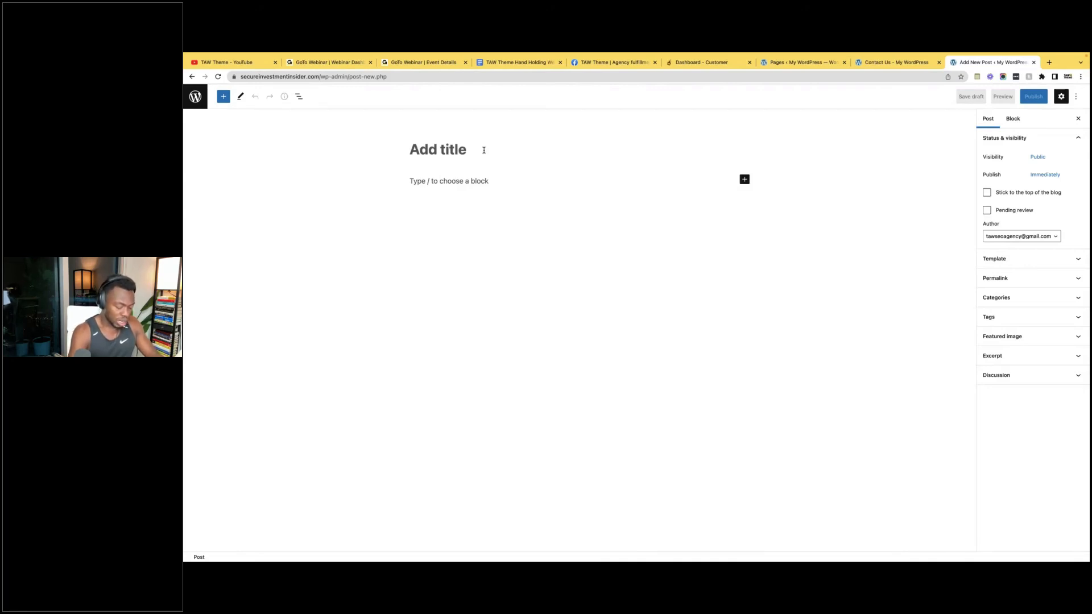
type("Cry")
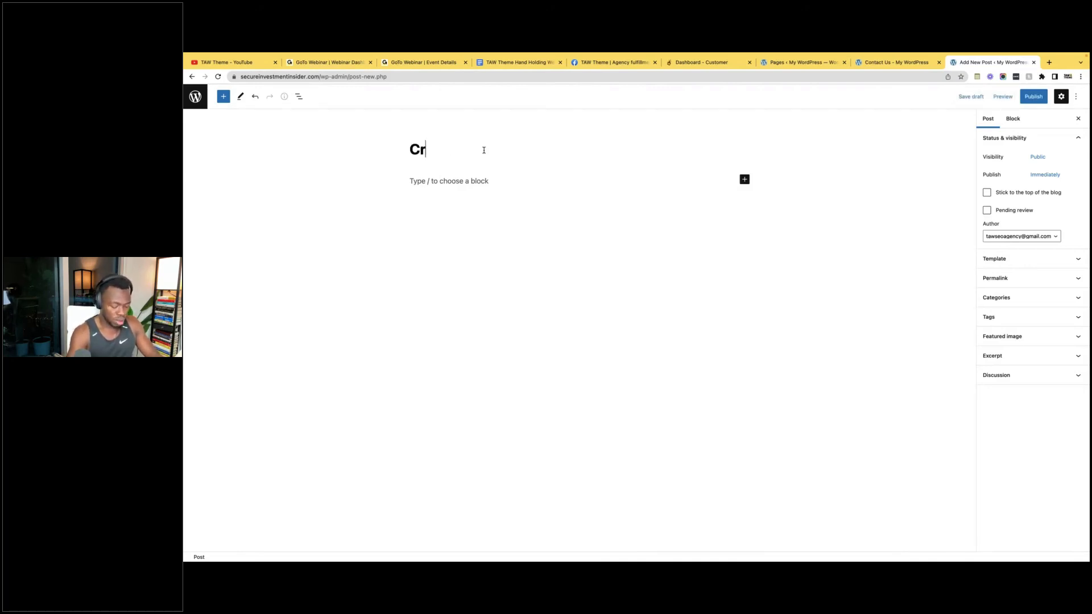
key("BackSpace")
key("BackSpace")
key("BackSpace")
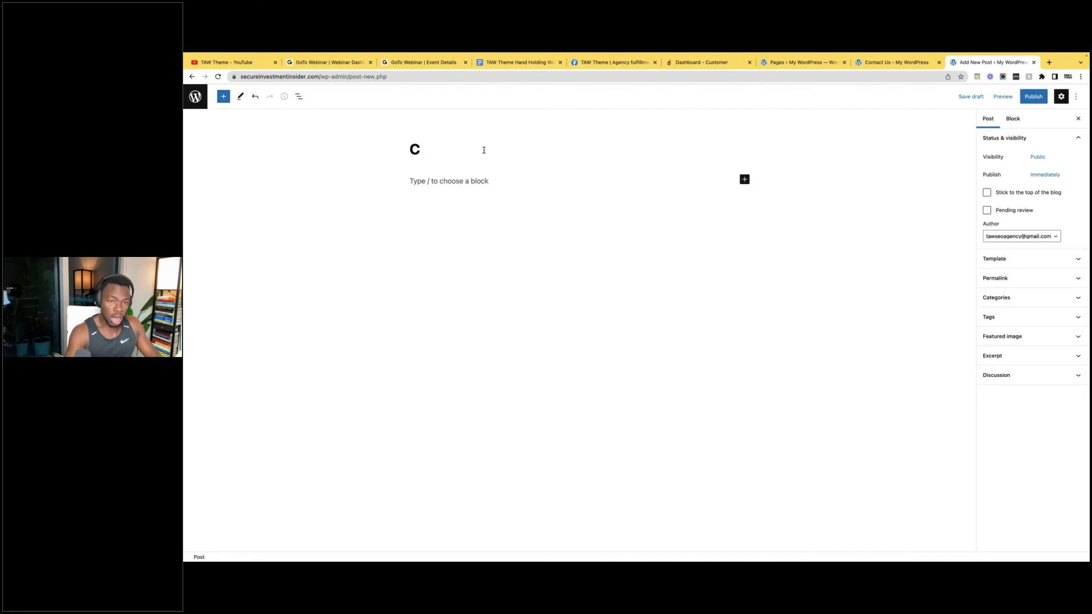
Step: Title the new post "Top Crypto Investment companies", fixing the misspelled word, and place the cursor in the post body
type("To")
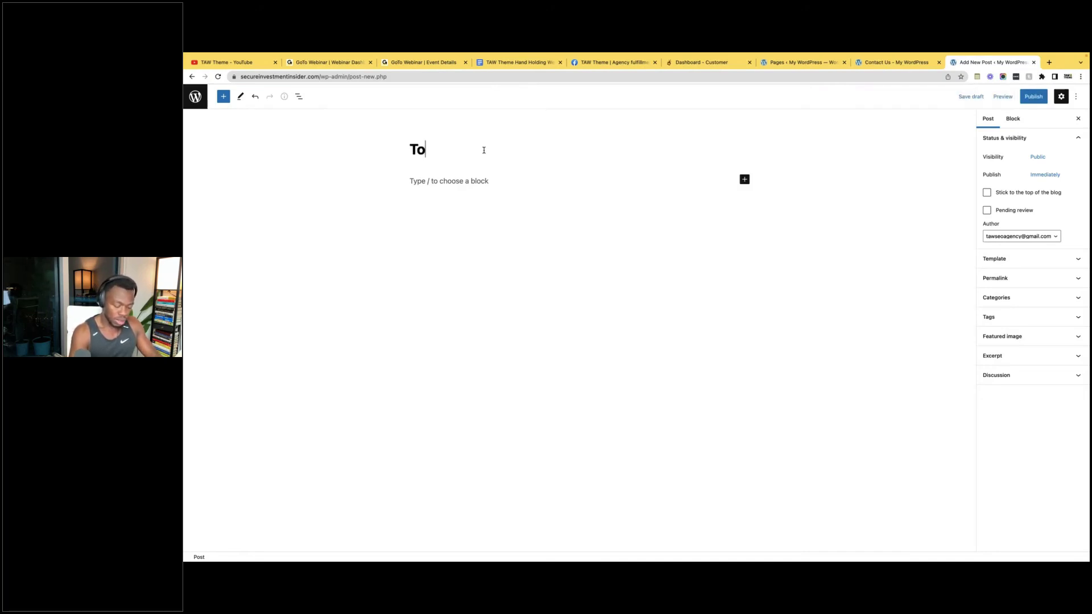
type("p Cr")
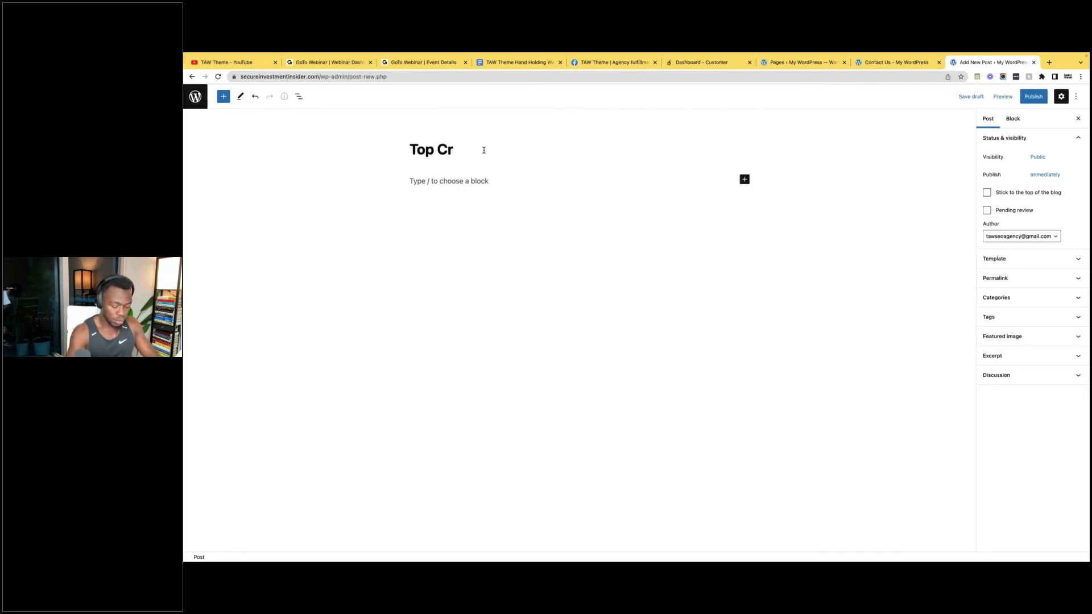
type("ypto I")
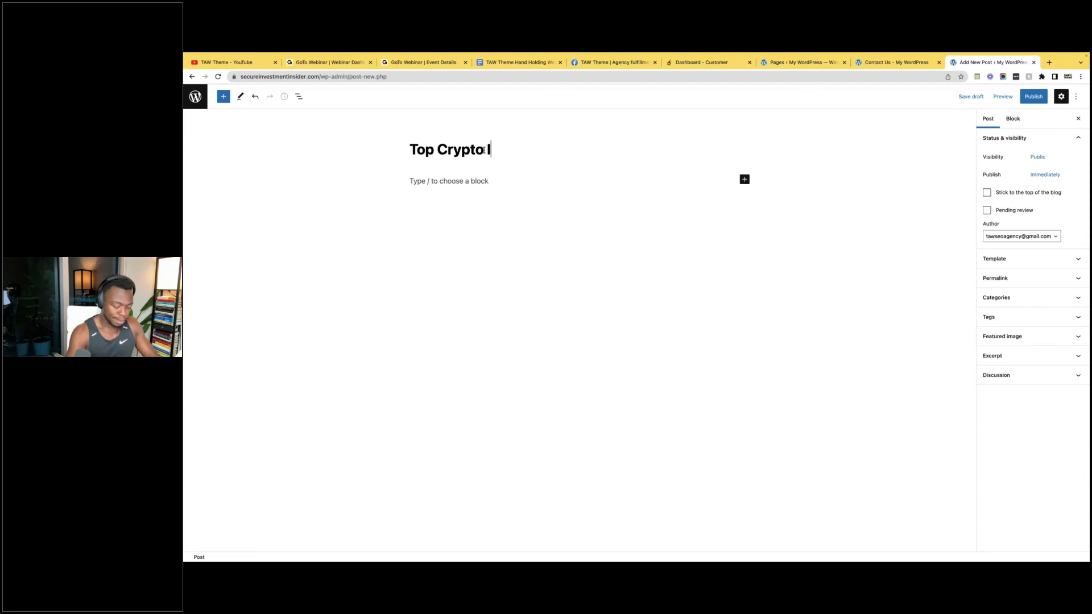
type("n")
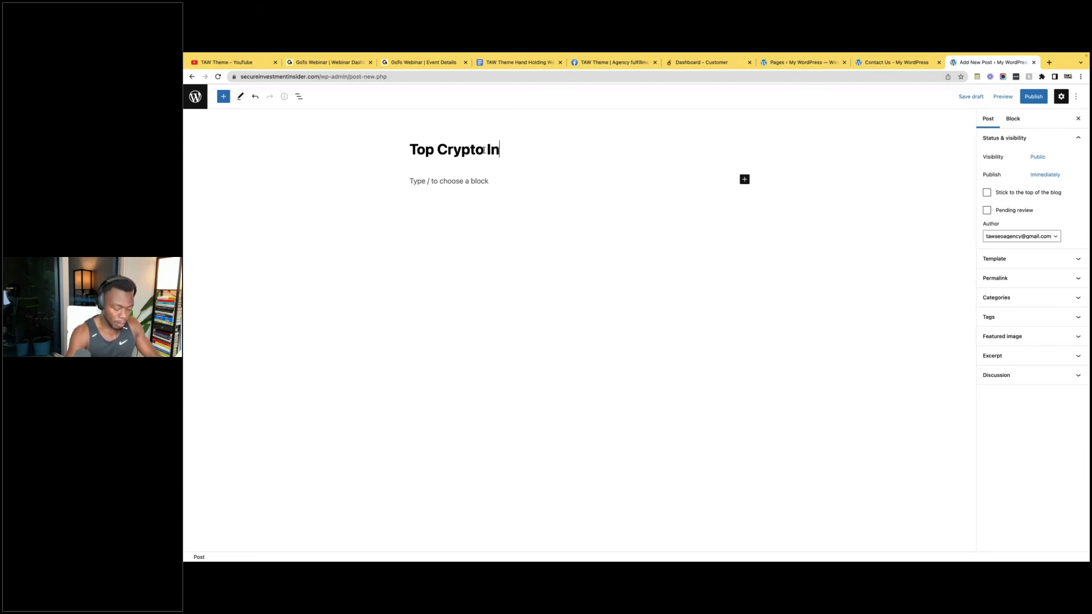
type("vestemnt")
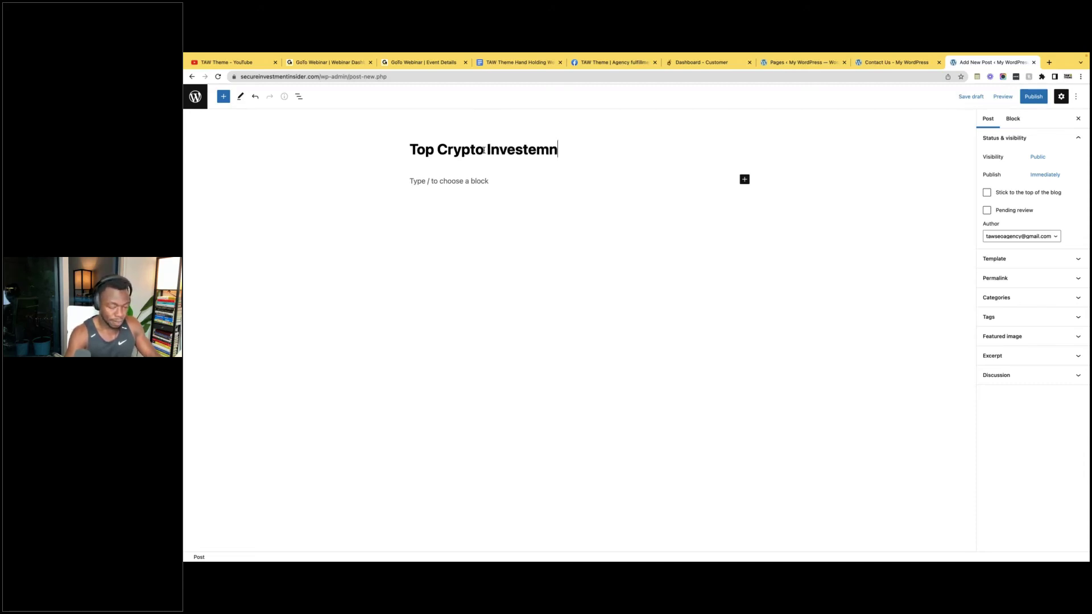
key("BackSpace")
key("BackSpace")
key("BackSpace")
type("e")
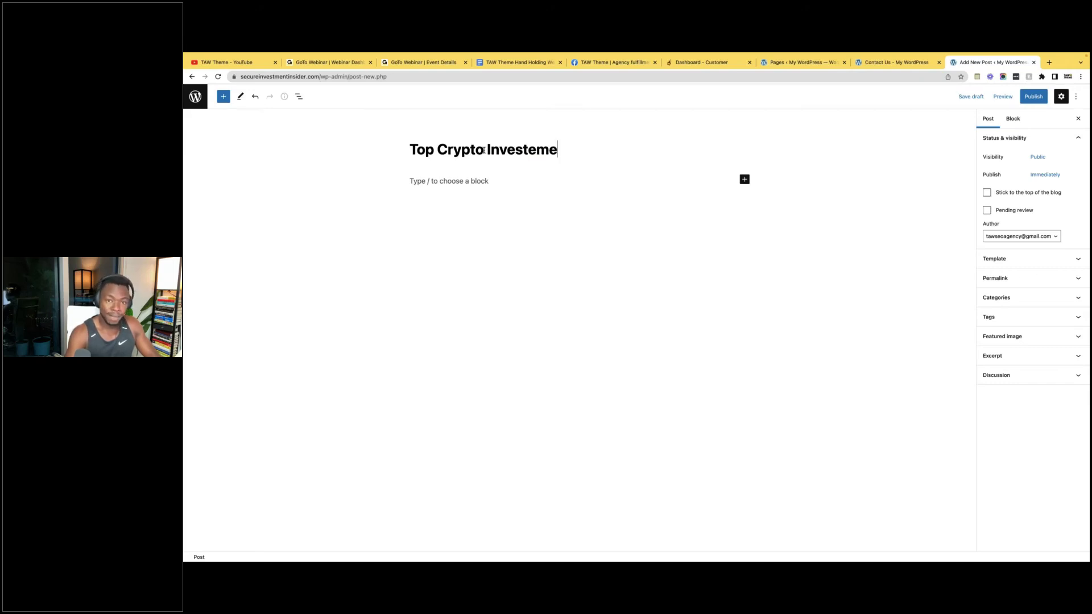
type("nt ")
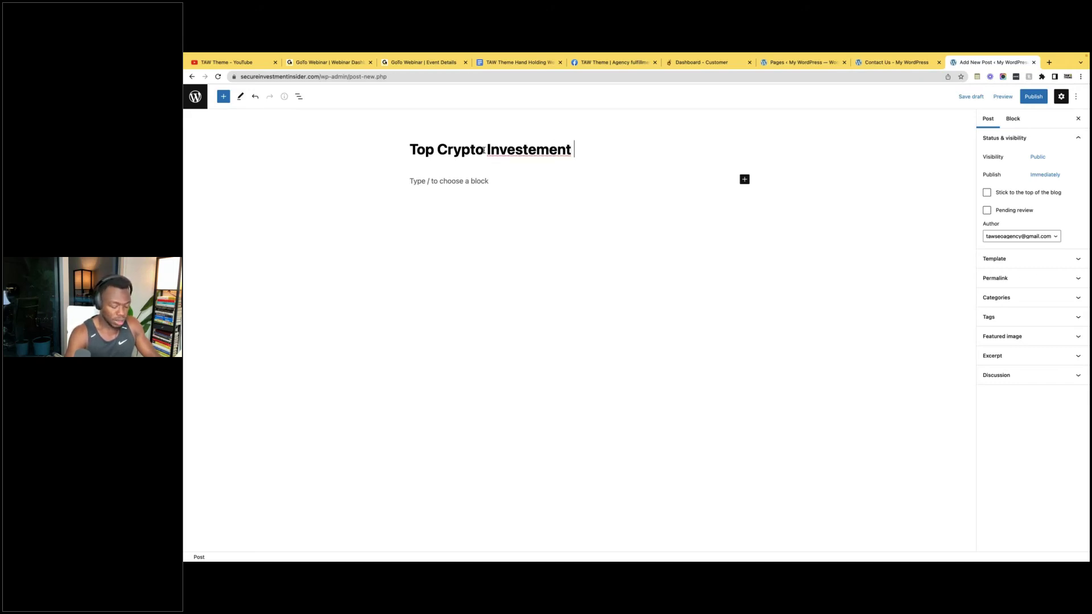
type("comp")
type("anies")
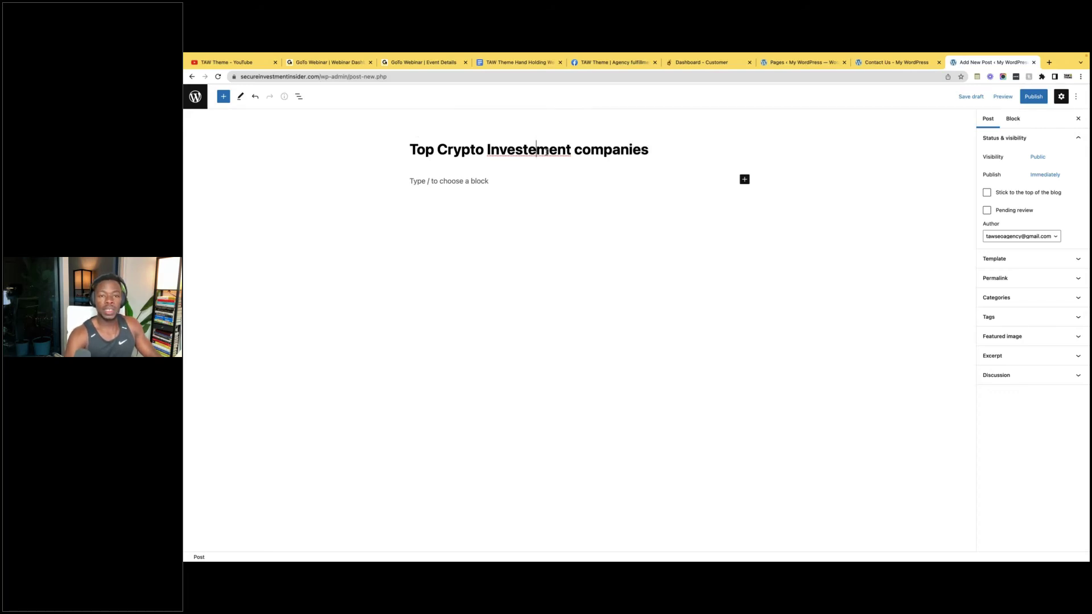
left_click_drag(572, 148, 493, 149)
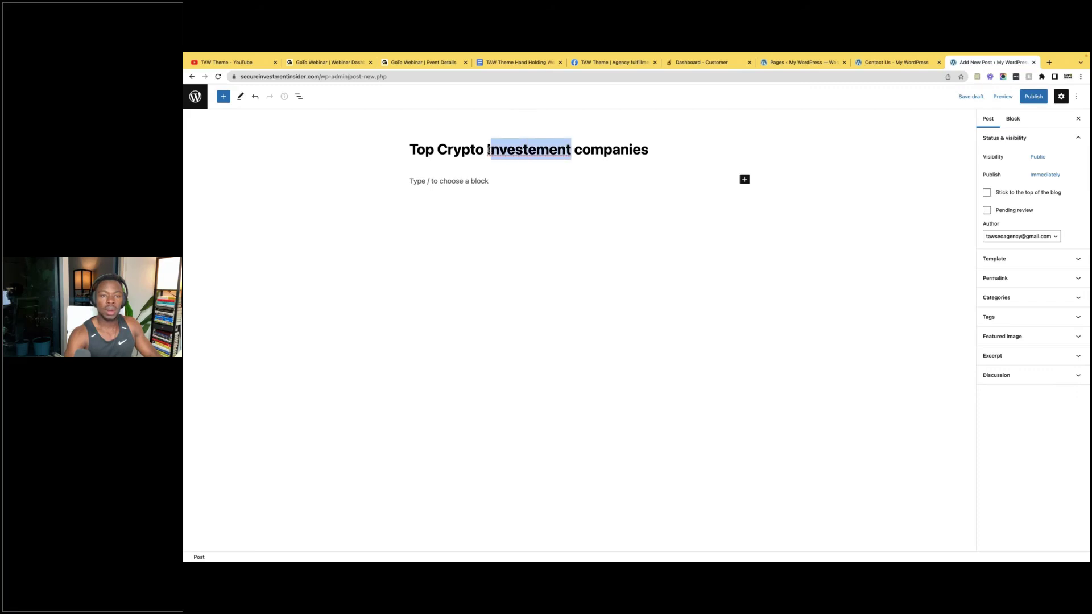
right_click(489, 151)
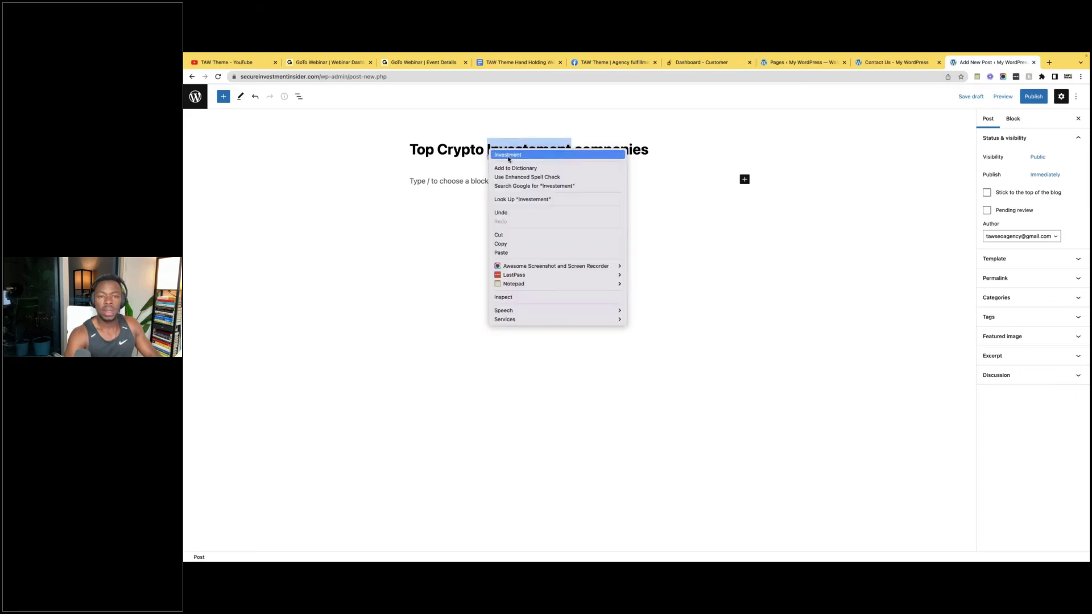
left_click(508, 155)
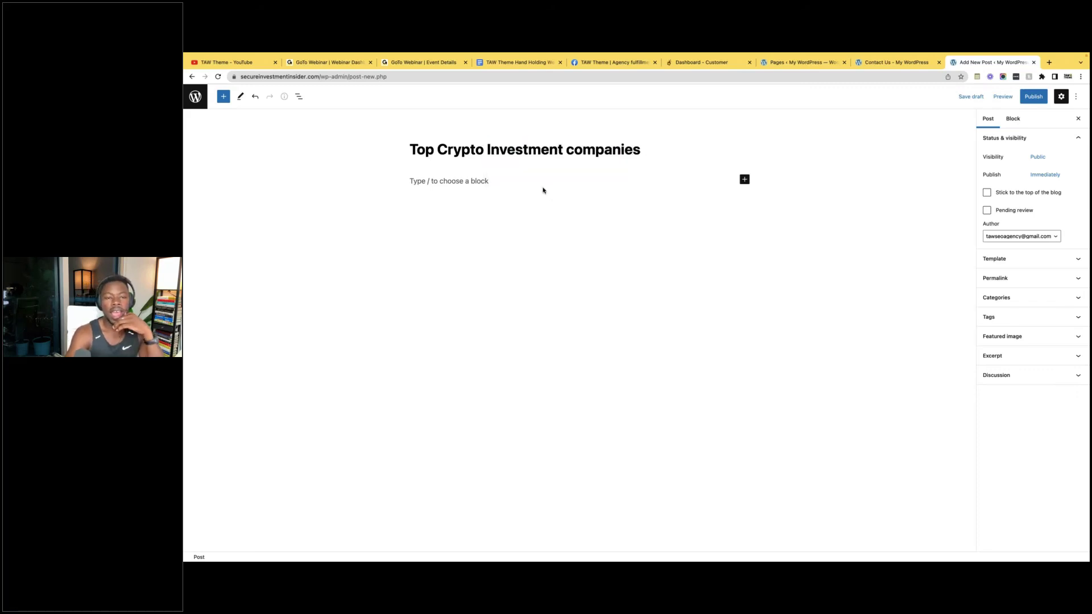
left_click(510, 181)
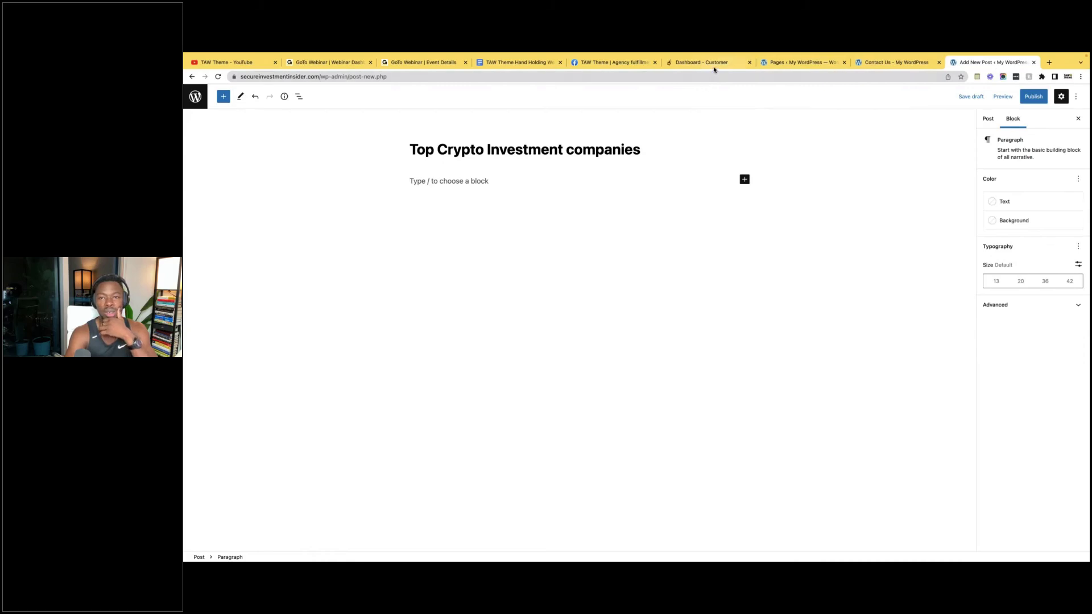
Step: Switch to the TAW Theme dashboard, open the Content Planner and download the first article, "Worem ipsum dolor sit amet consectetur"
left_click(708, 64)
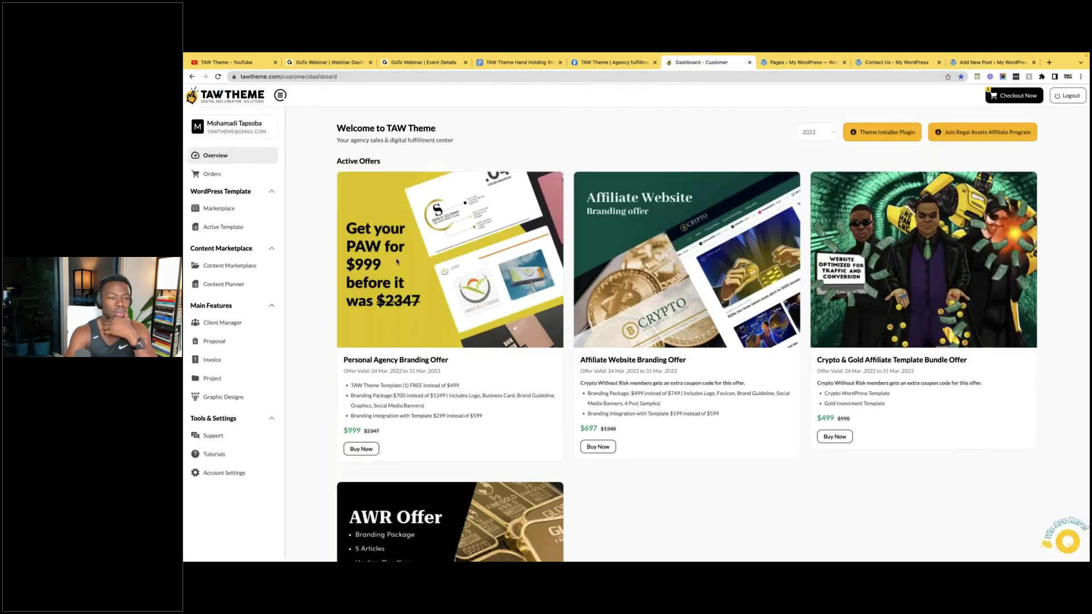
left_click(226, 290)
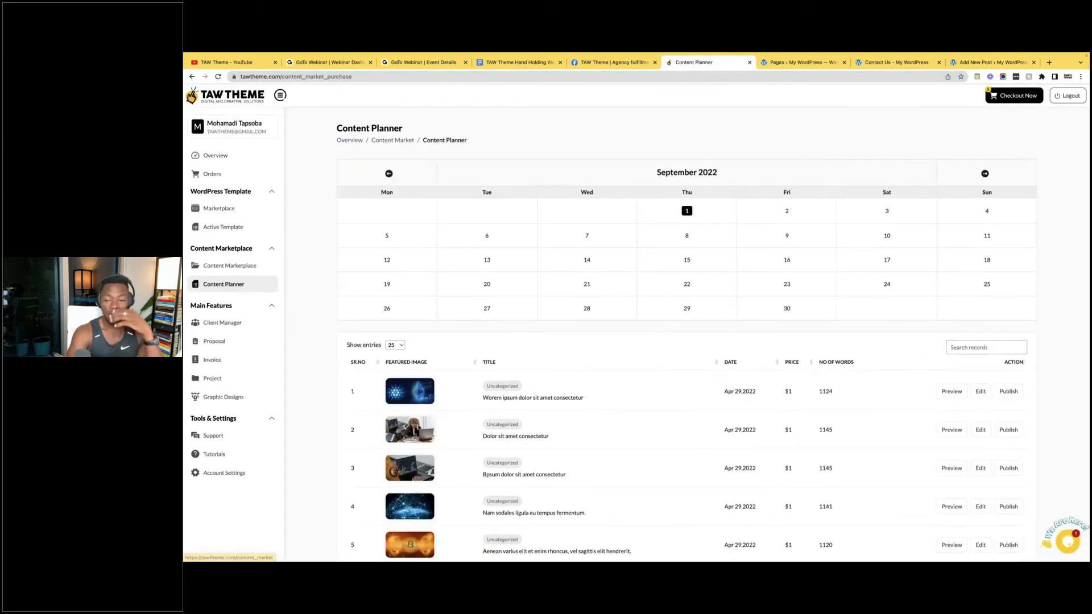
scroll(585, 422, "down", 1)
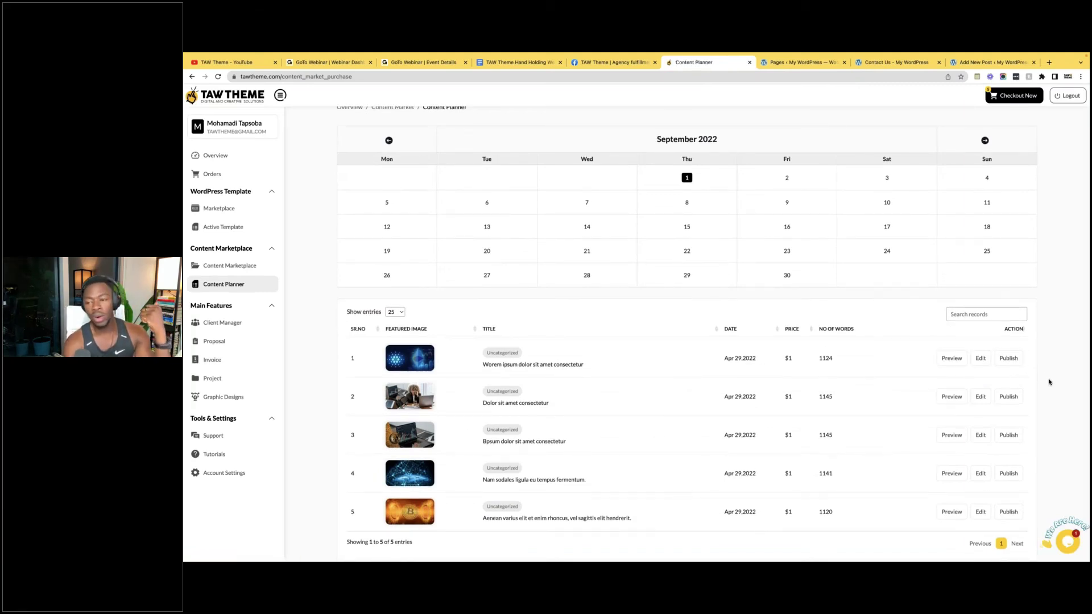
scroll(1018, 424, "down", 1)
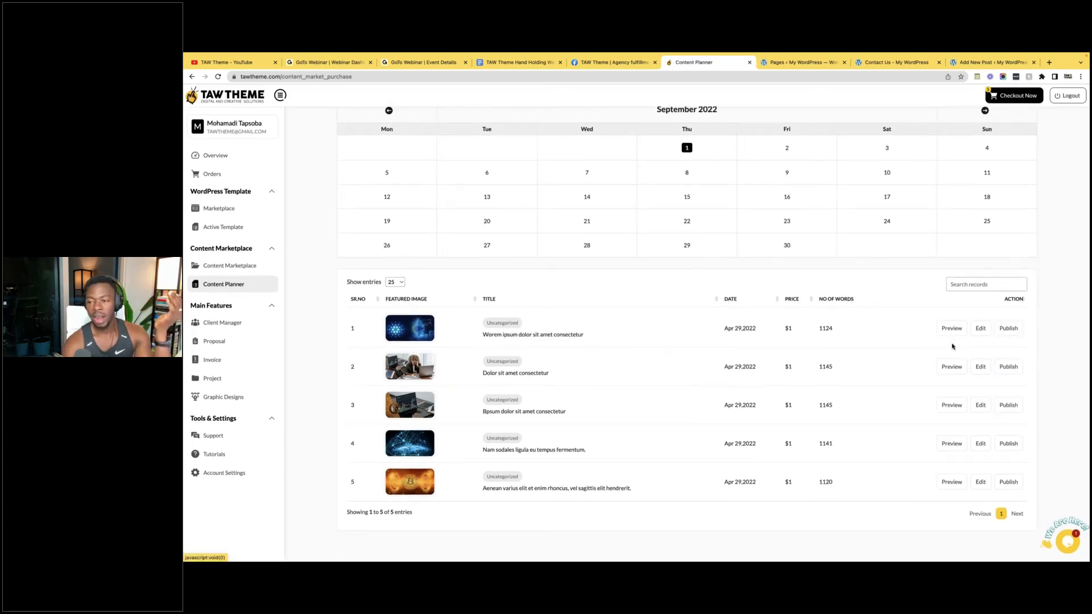
left_click(1007, 330)
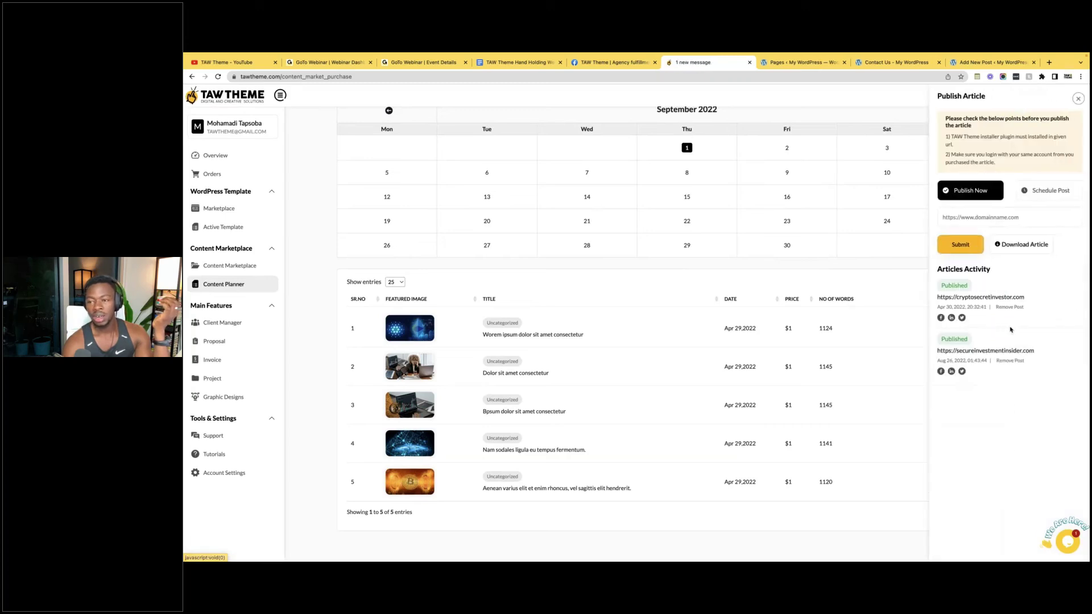
left_click(1017, 246)
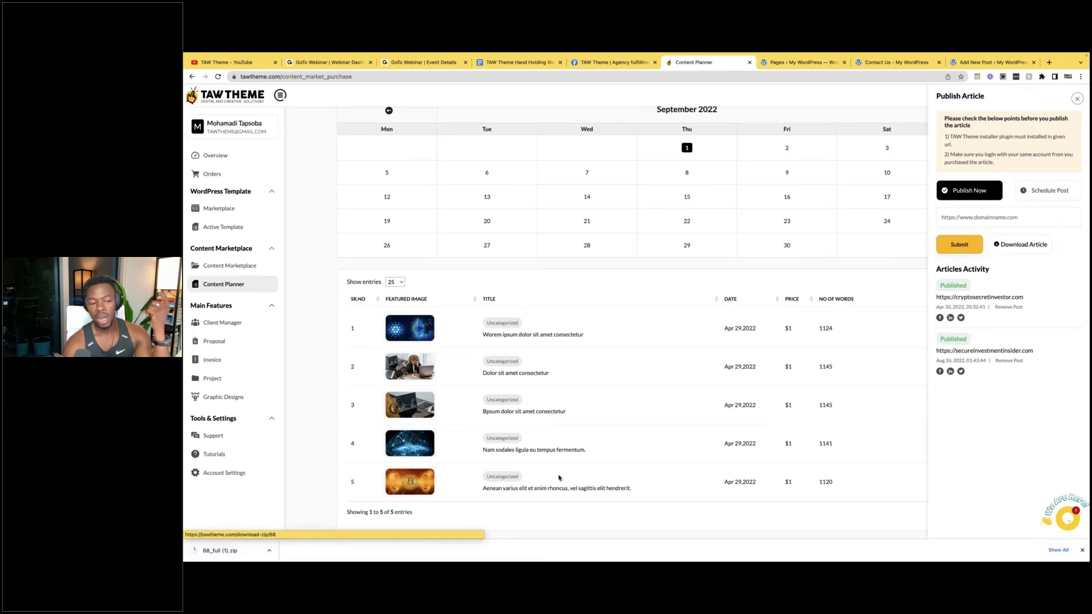
Step: Unpack the downloaded article archive and open 68_file.doc from the 68_full (1) folder
left_click(208, 551)
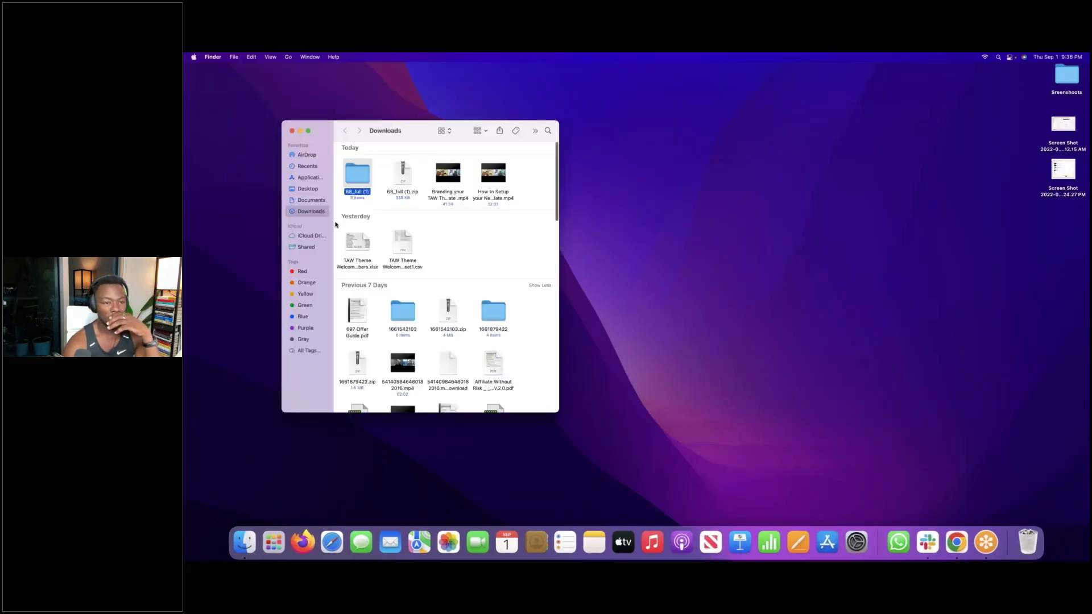
double_click(353, 186)
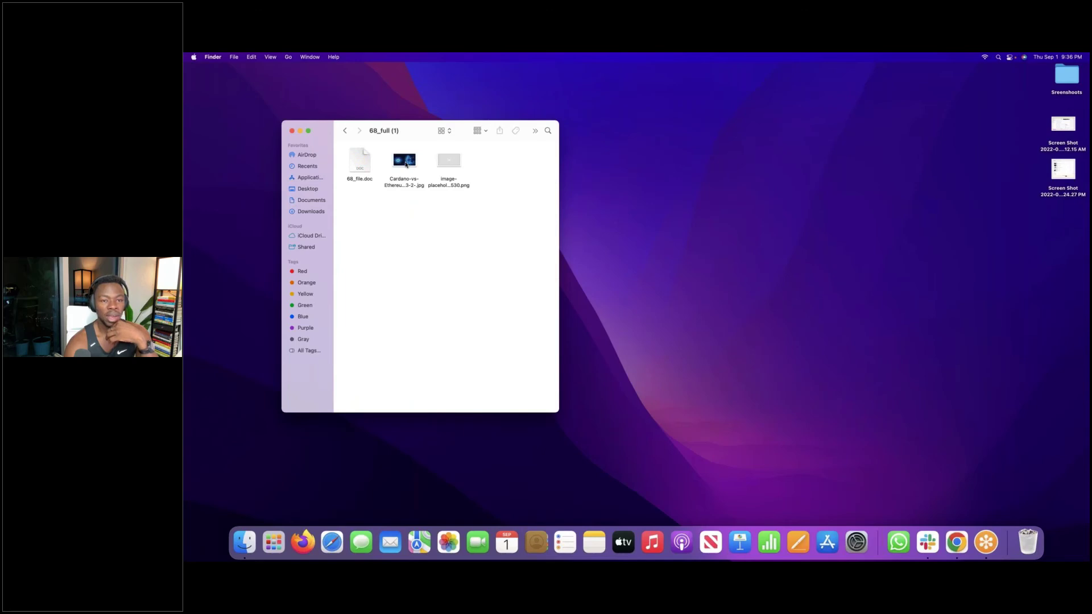
double_click(357, 169)
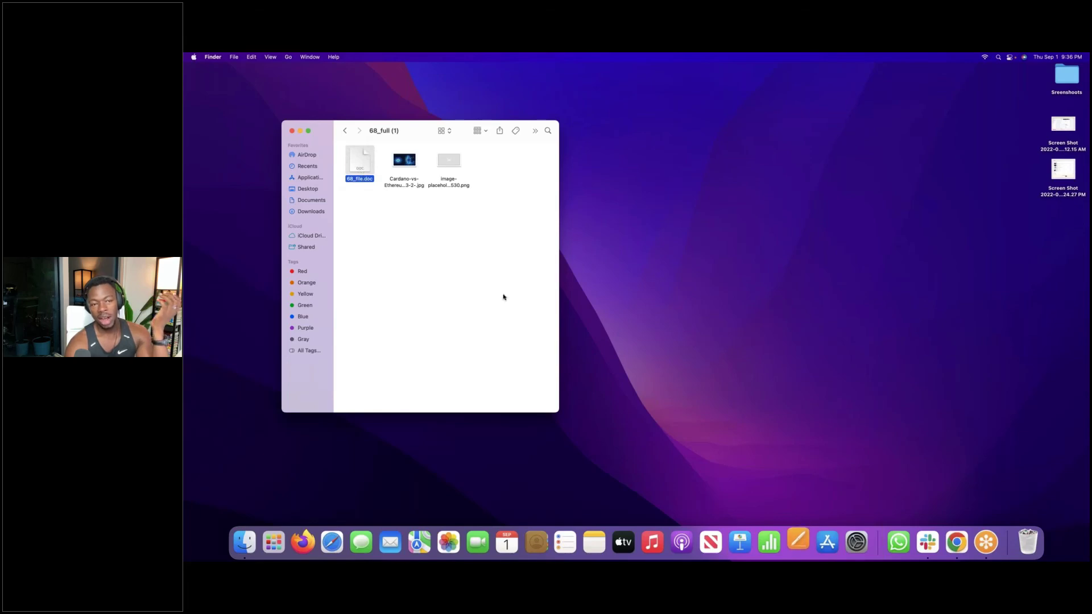
Step: Return to the Content Planner, close the Publish Article pane and preview the first article's full text and images
key("ctrl+Right")
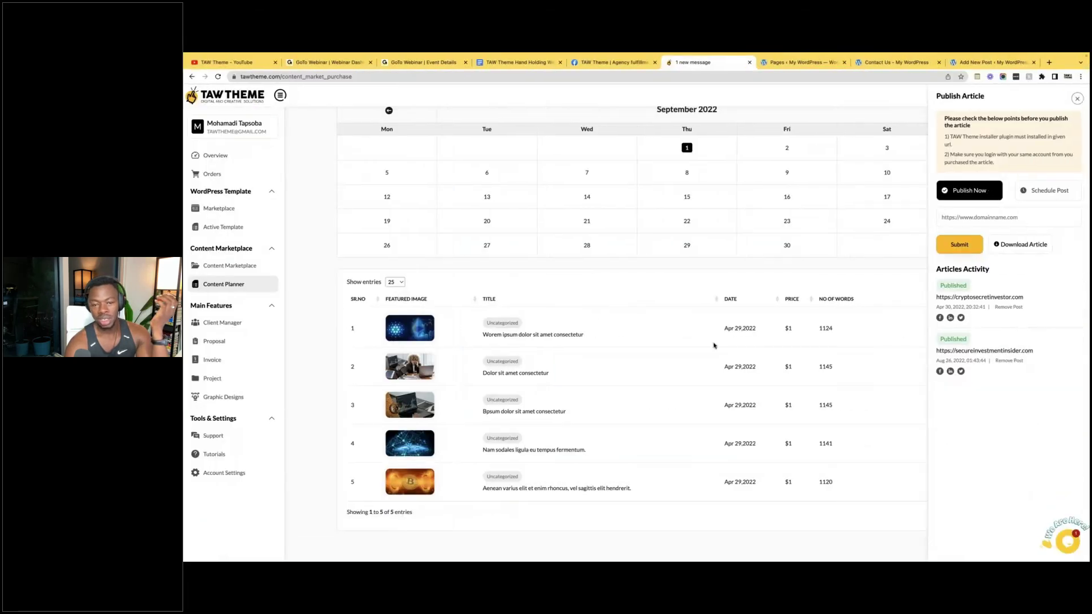
left_click(1077, 98)
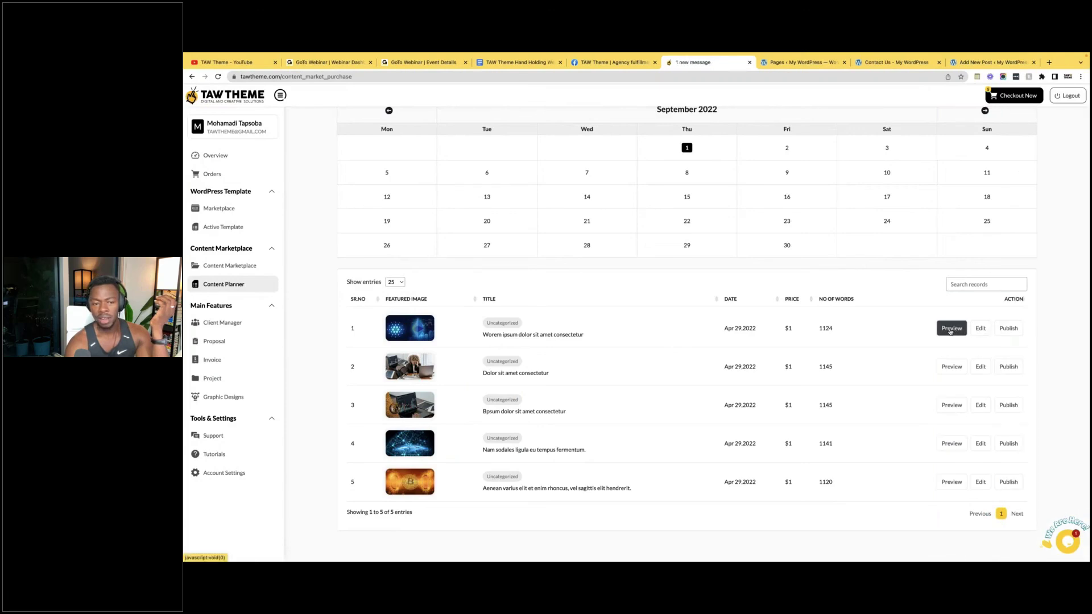
left_click(951, 328)
scroll(577, 502, "down", 10)
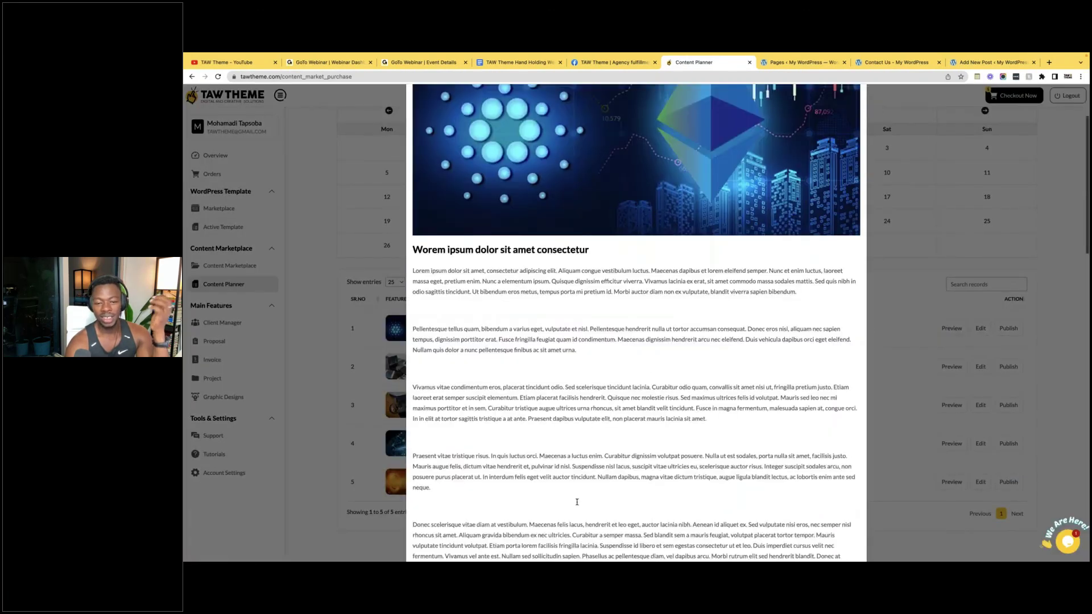
scroll(577, 501, "down", 15)
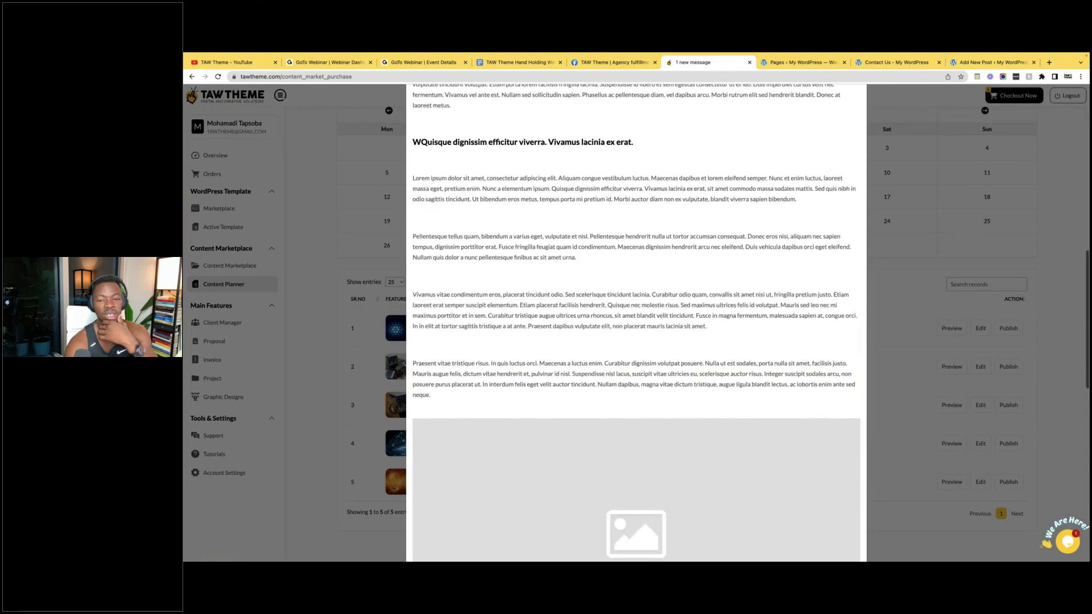
scroll(564, 342, "down", 5)
scroll(565, 245, "up", 20)
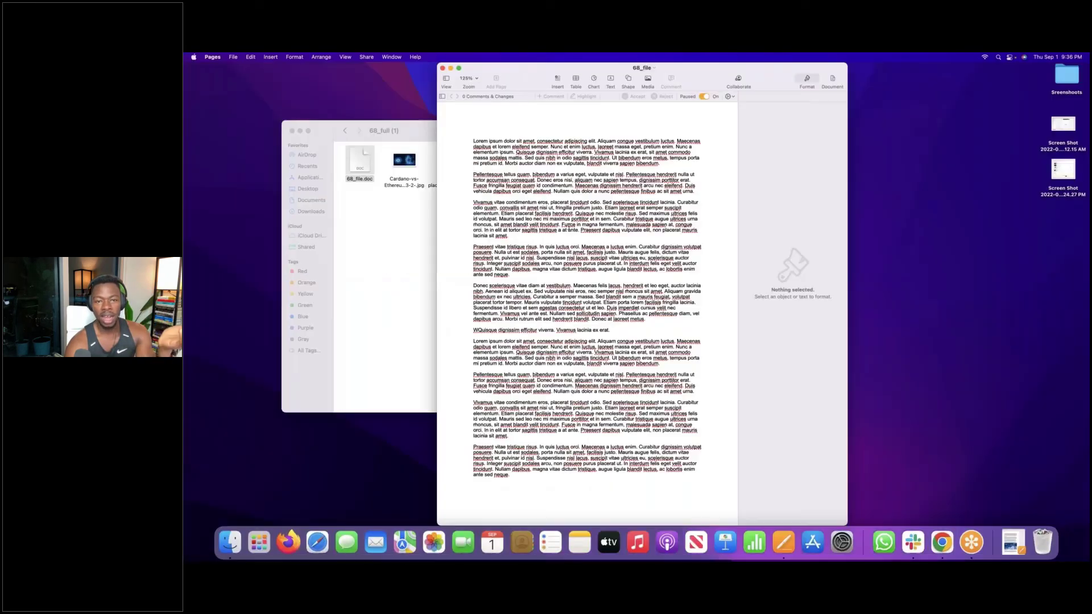
Step: Copy the entire article text from the 68_file document and paste it into the body of the "Top Crypto Investment companies" post
scroll(568, 284, "up", 5)
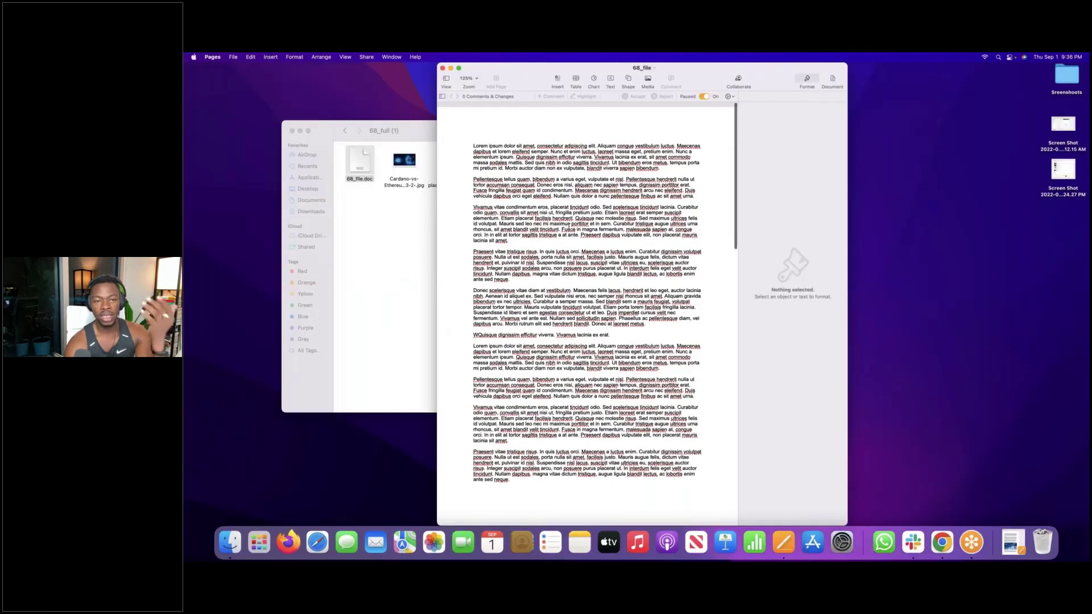
left_click(474, 140)
left_click_drag(474, 141, 611, 534)
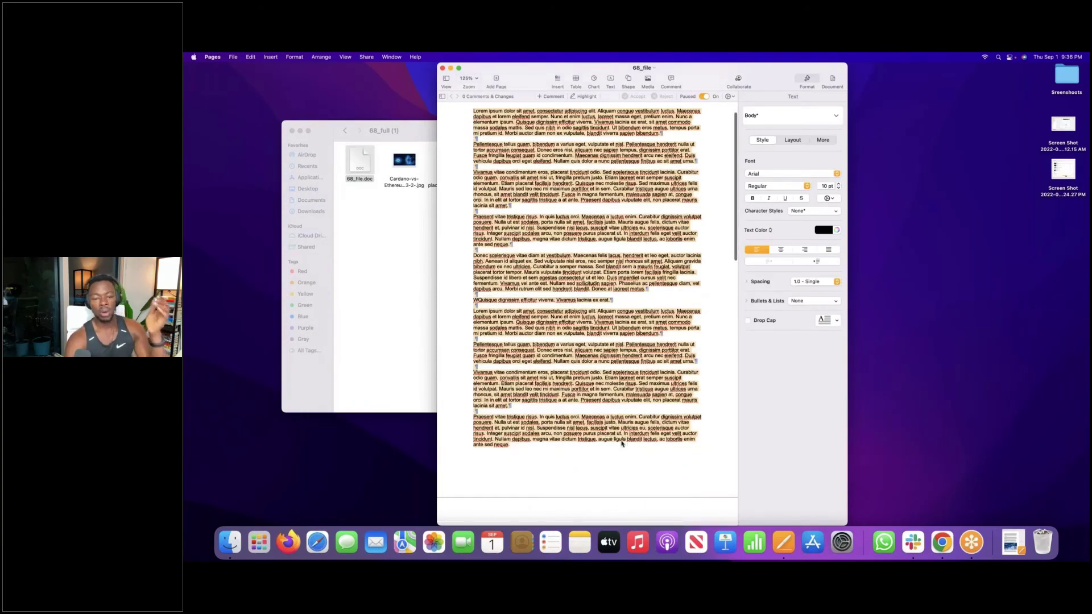
left_click_drag(537, 446, 470, 111)
key("ctrl+Right")
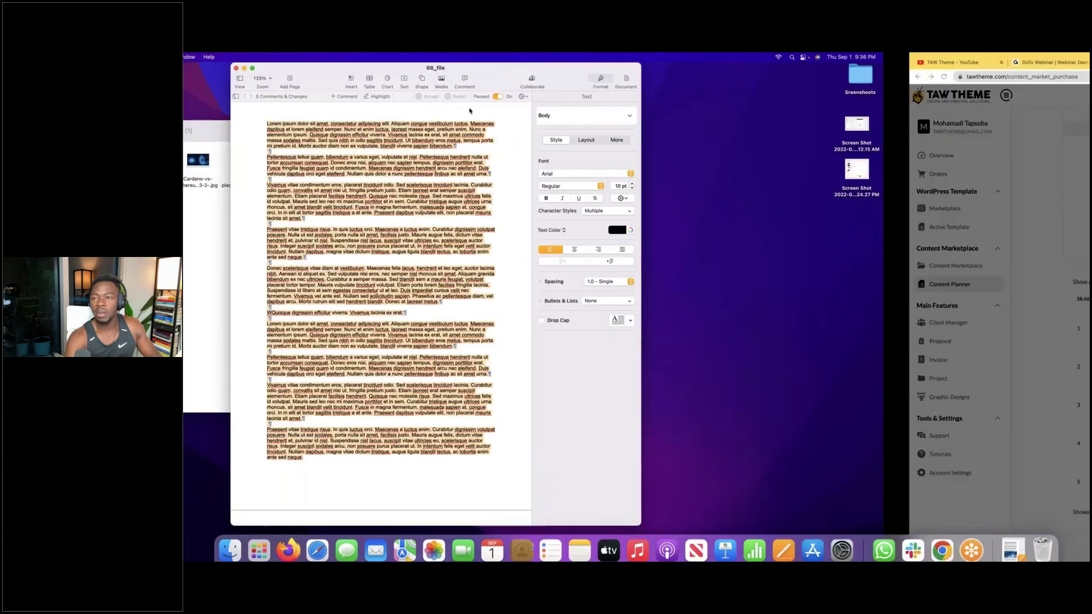
left_click(993, 62)
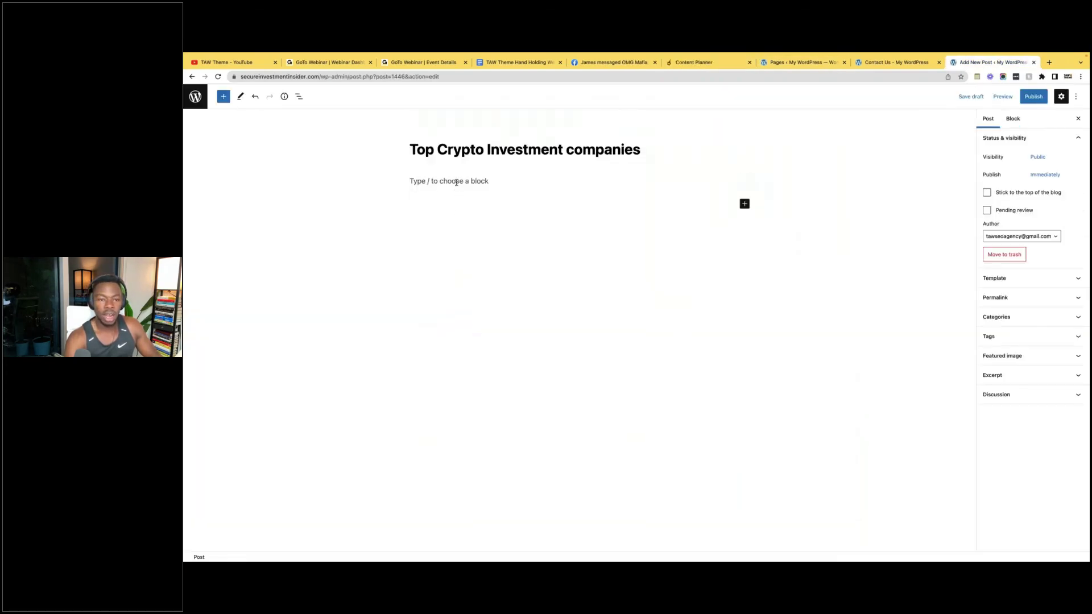
key("ctrl+v")
key("ctrl+v")
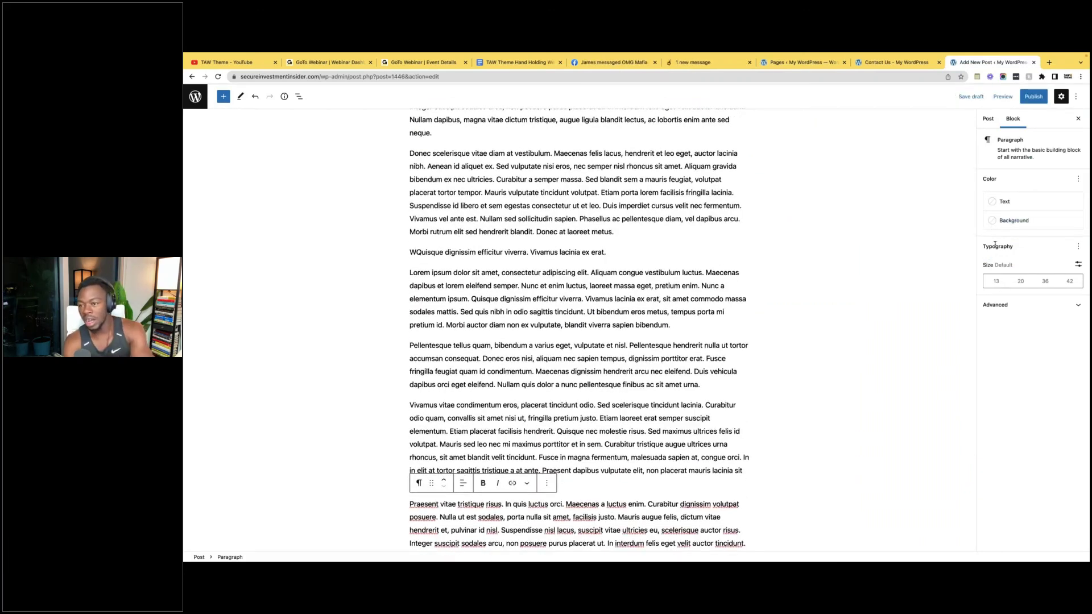
Step: Look through the editor's view options, the paragraph block's Advanced settings and the template choices for the post
left_click(1075, 98)
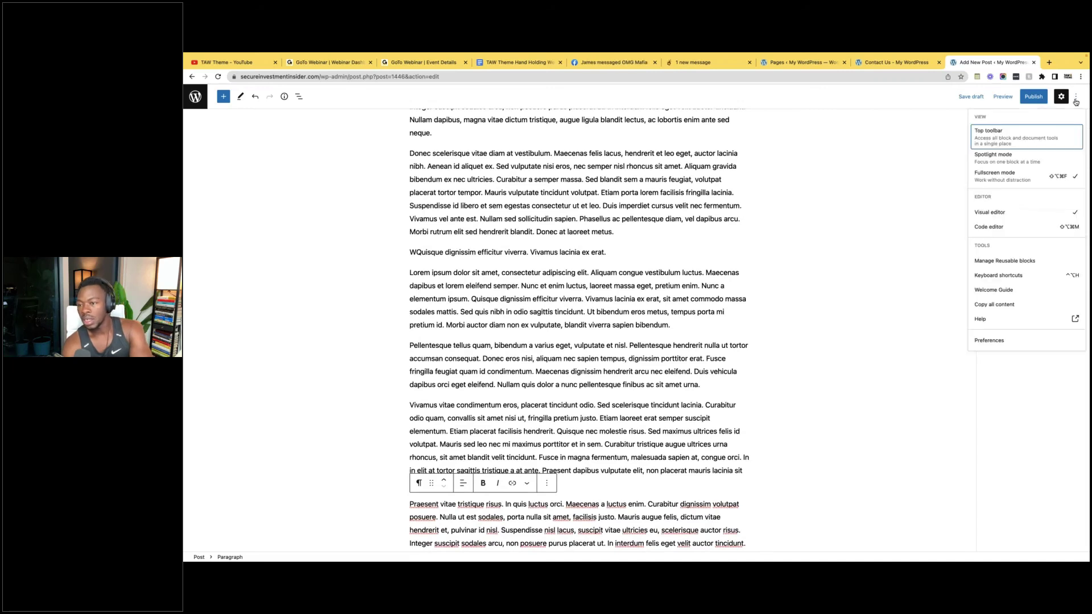
left_click(1075, 99)
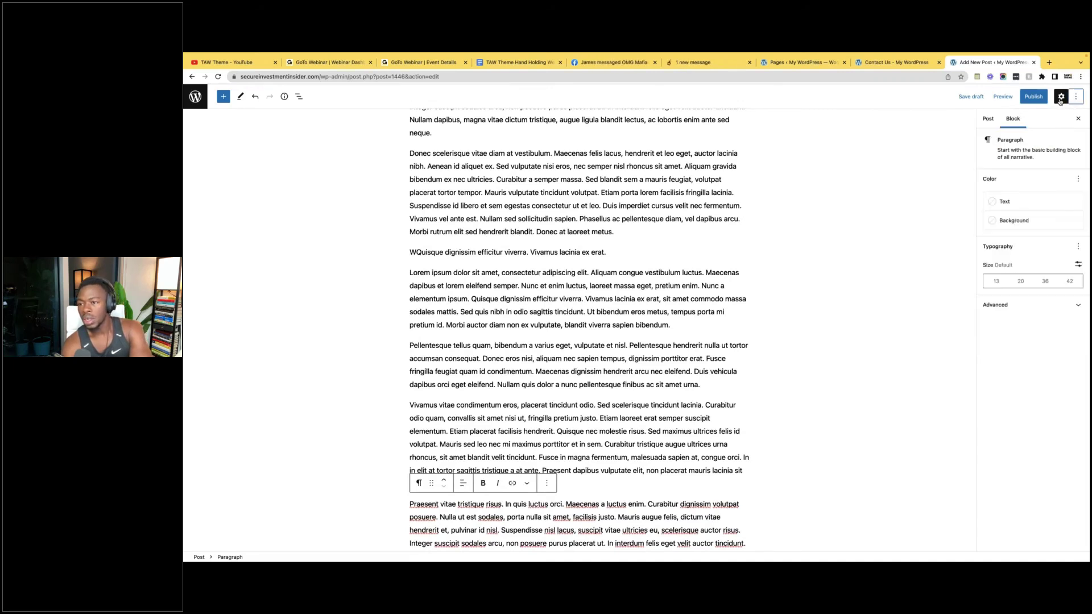
left_click(1061, 98)
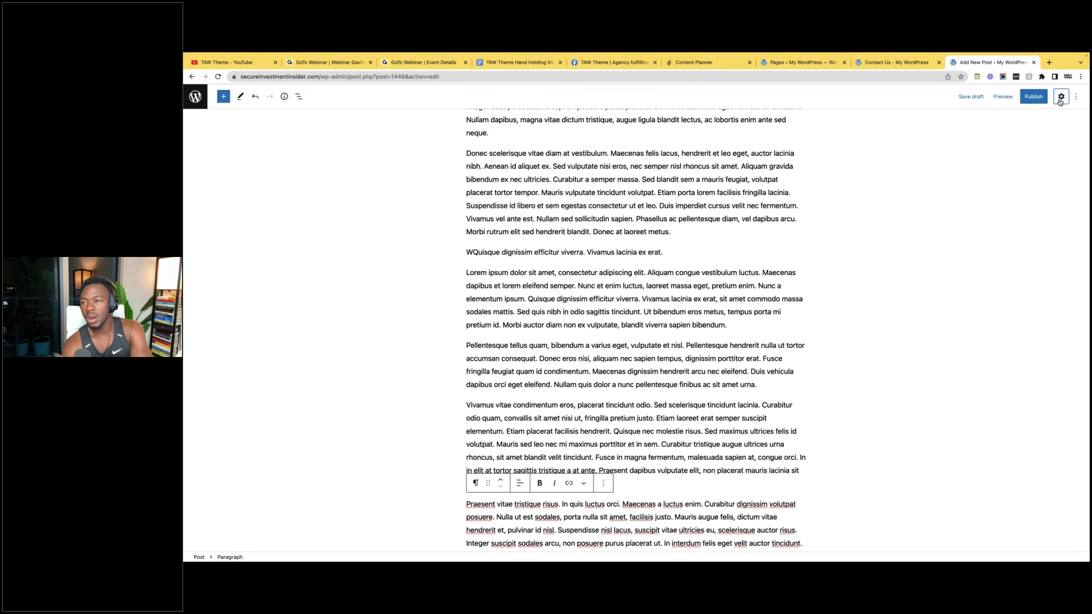
left_click(1060, 97)
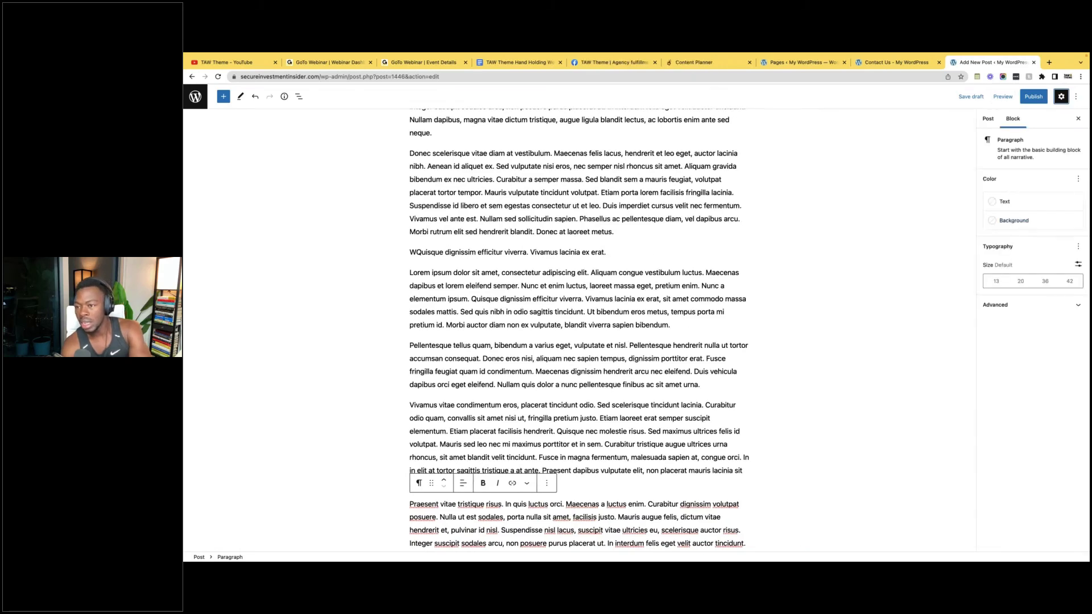
left_click(1067, 307)
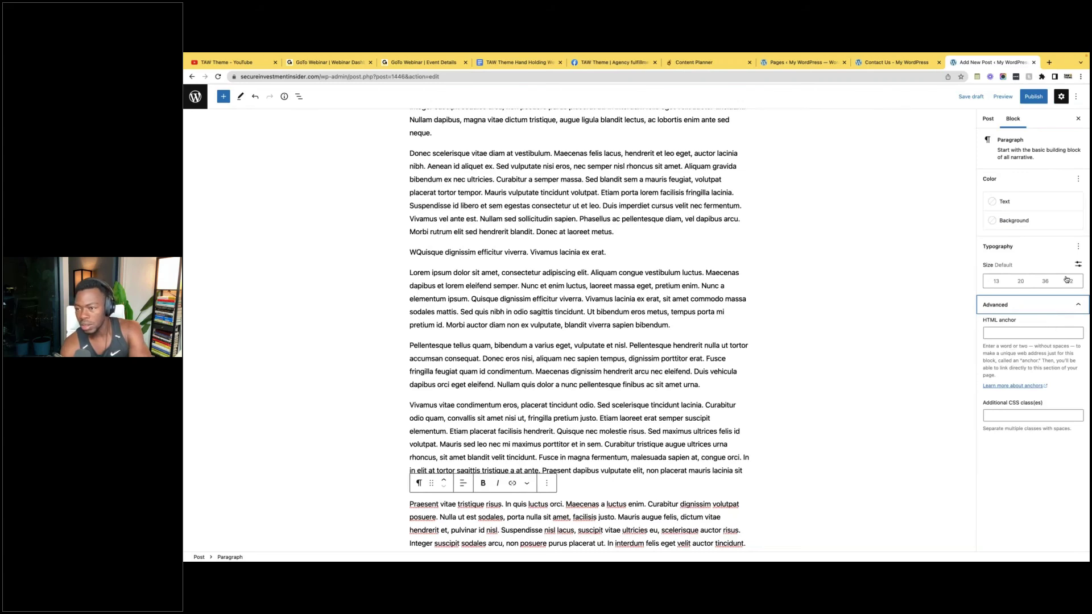
left_click(1075, 96)
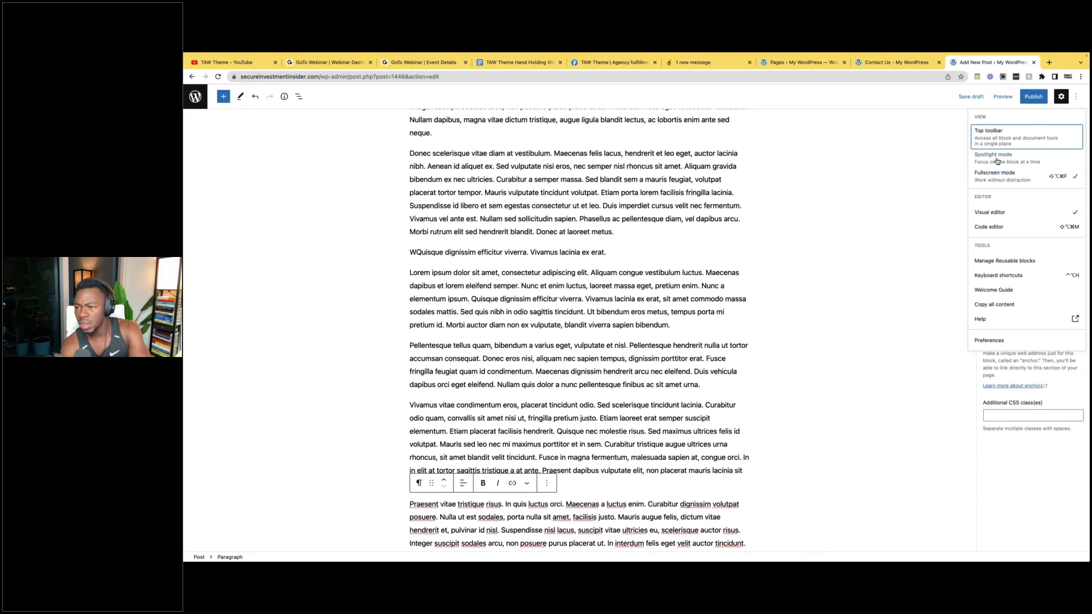
left_click(922, 159)
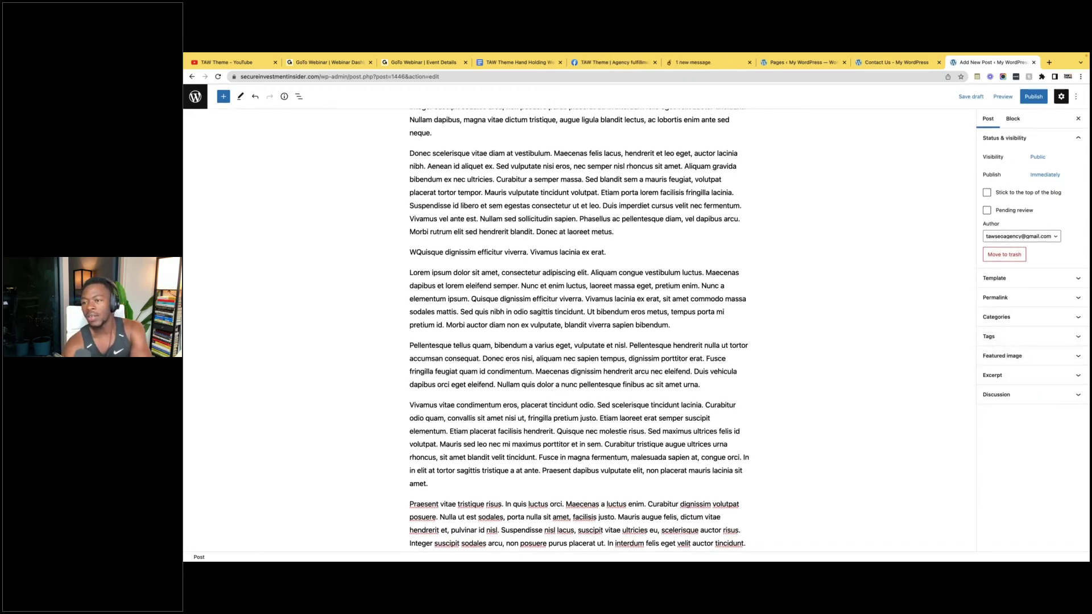
left_click(1034, 279)
left_click(1030, 295)
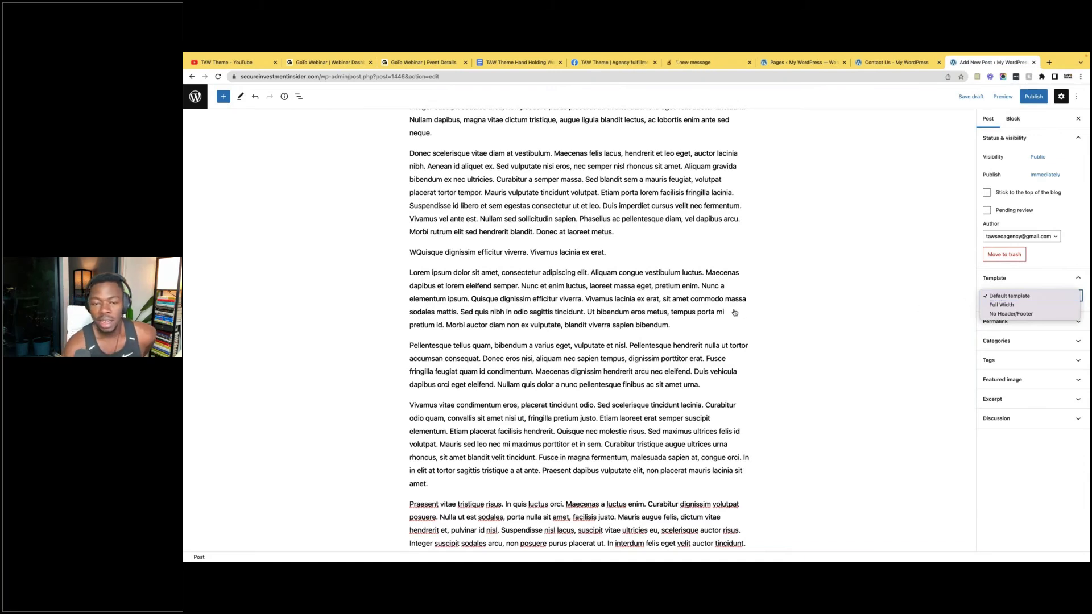
left_click(652, 334)
Step: Insert an Image block before the second-to-last paragraph, starting "Vivamus vitae condimentum", and upload the image-placeholder PNG from the 68_full (1) folder
scroll(659, 334, "down", 10)
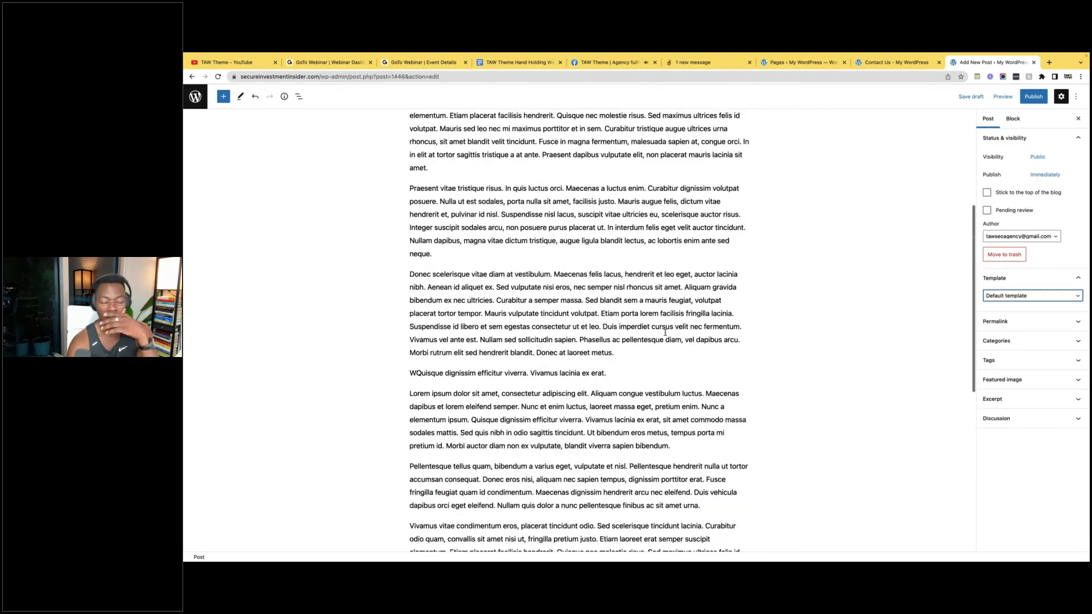
scroll(665, 332, "up", 1)
scroll(674, 351, "down", 6)
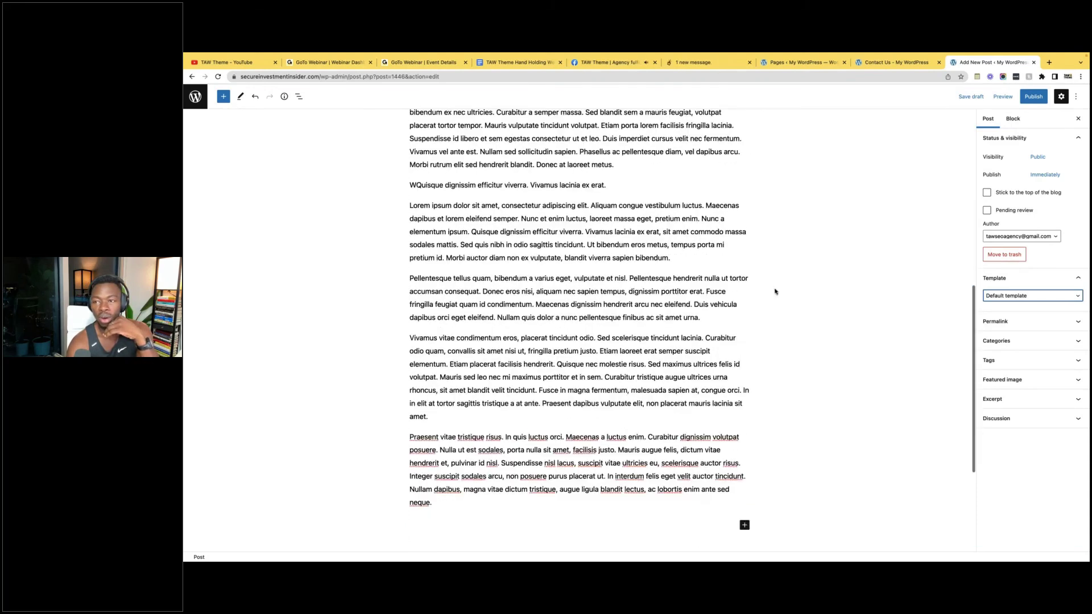
left_click(599, 339)
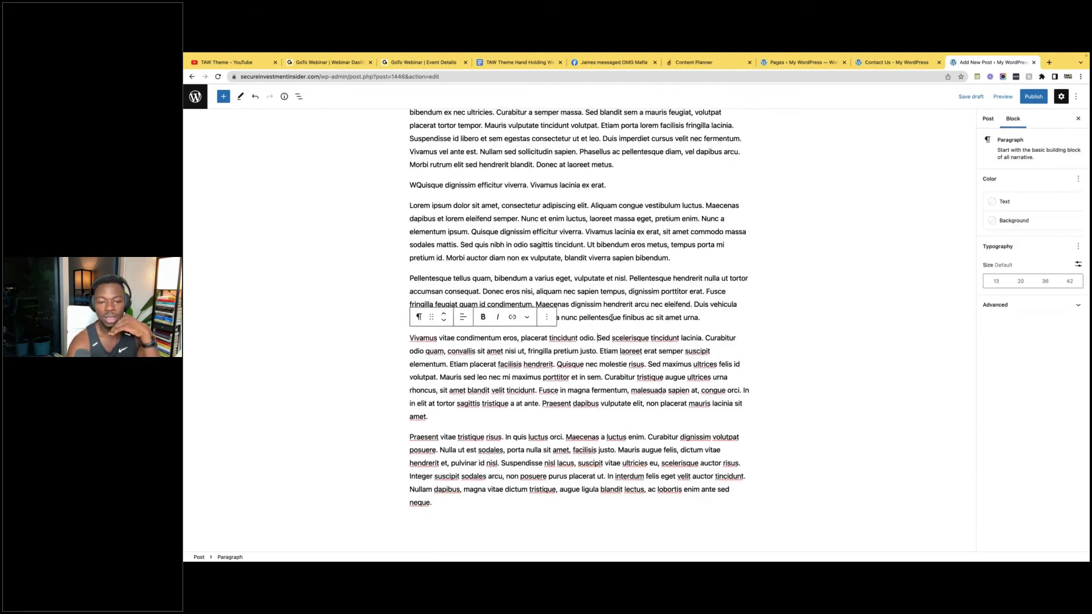
left_click(611, 317)
mouse_move(422, 330)
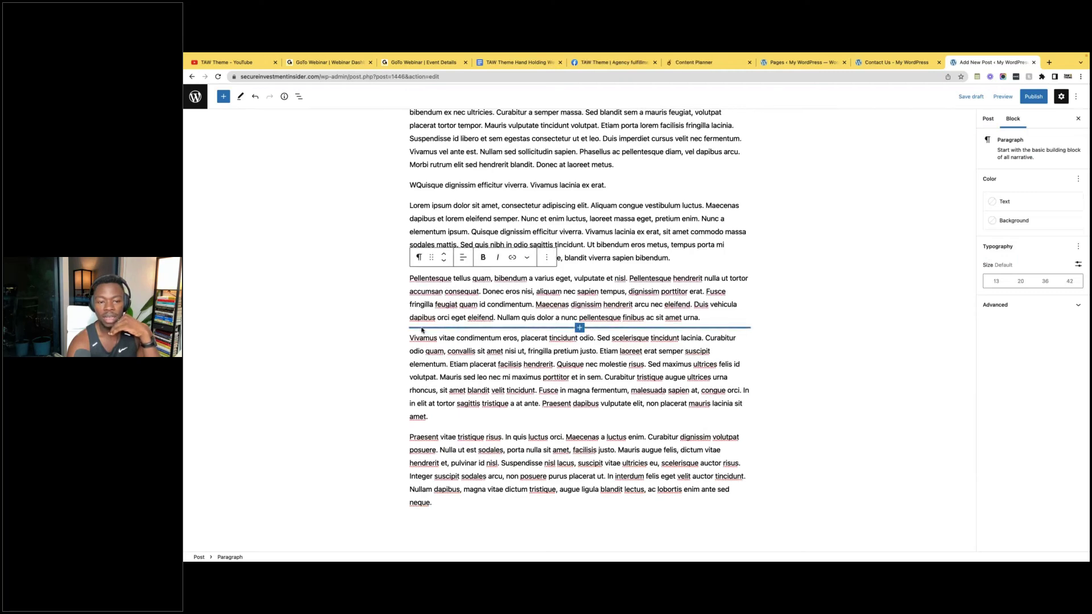
left_click(579, 327)
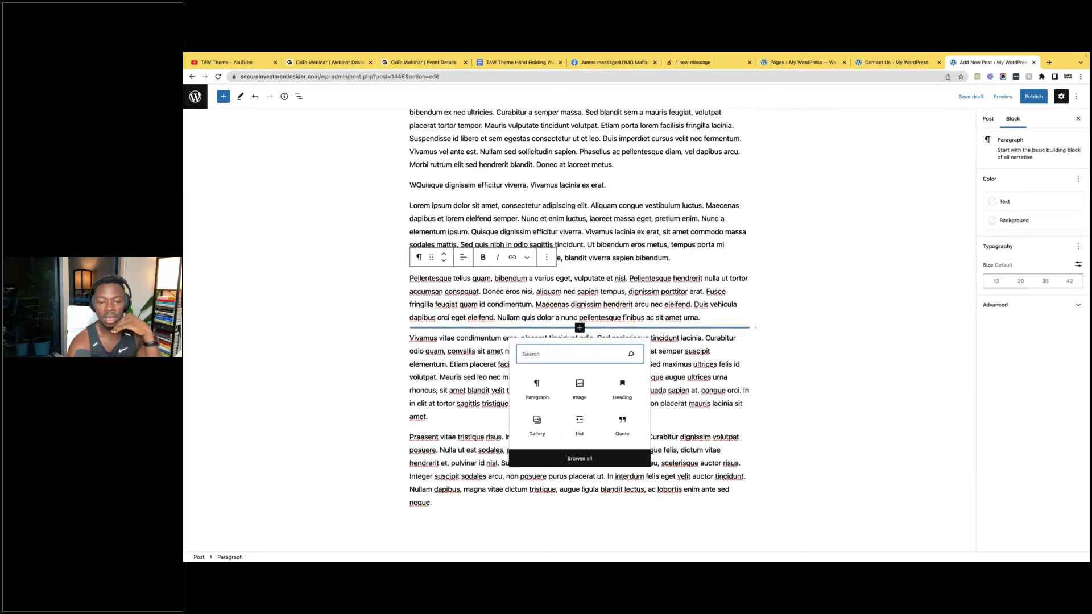
left_click(579, 383)
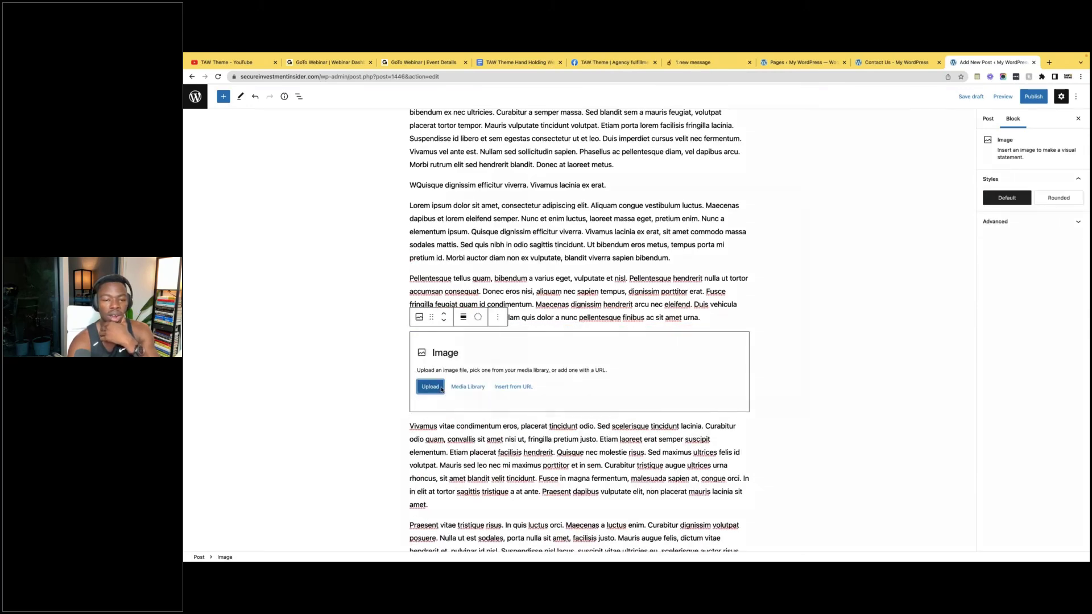
left_click(440, 388)
double_click(551, 263)
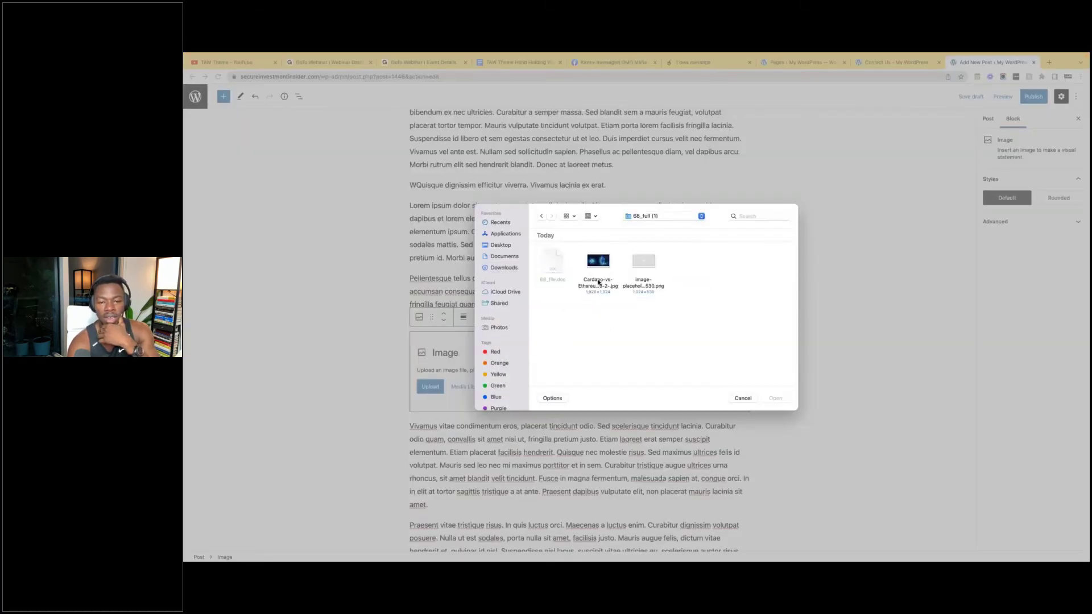
left_click(643, 263)
left_click(781, 397)
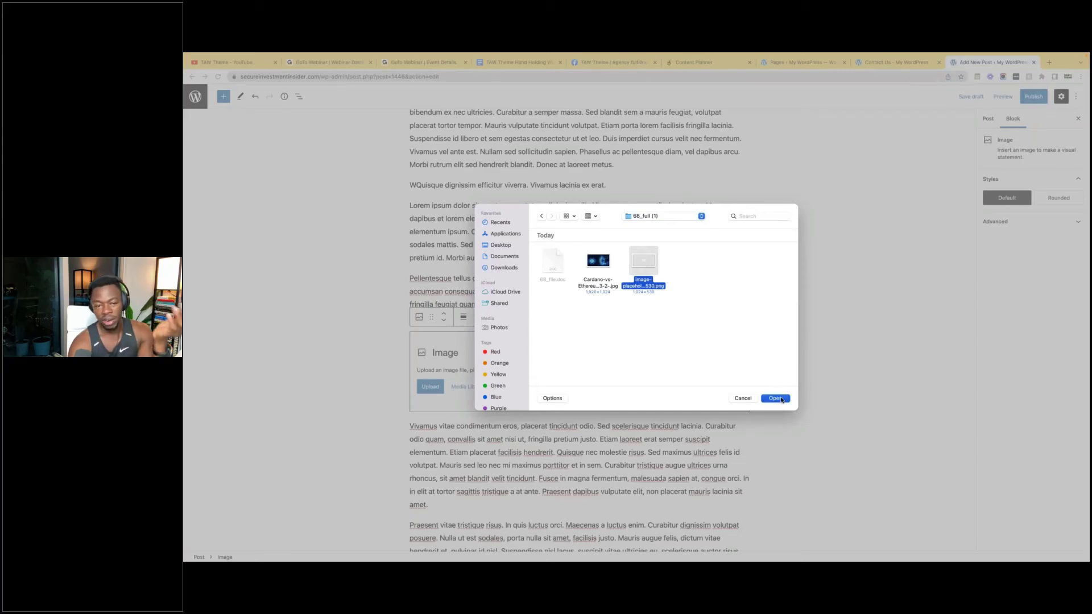
Step: Caption the placeholder image "Crypto Photo By Wiki"
scroll(573, 455, "down", 5)
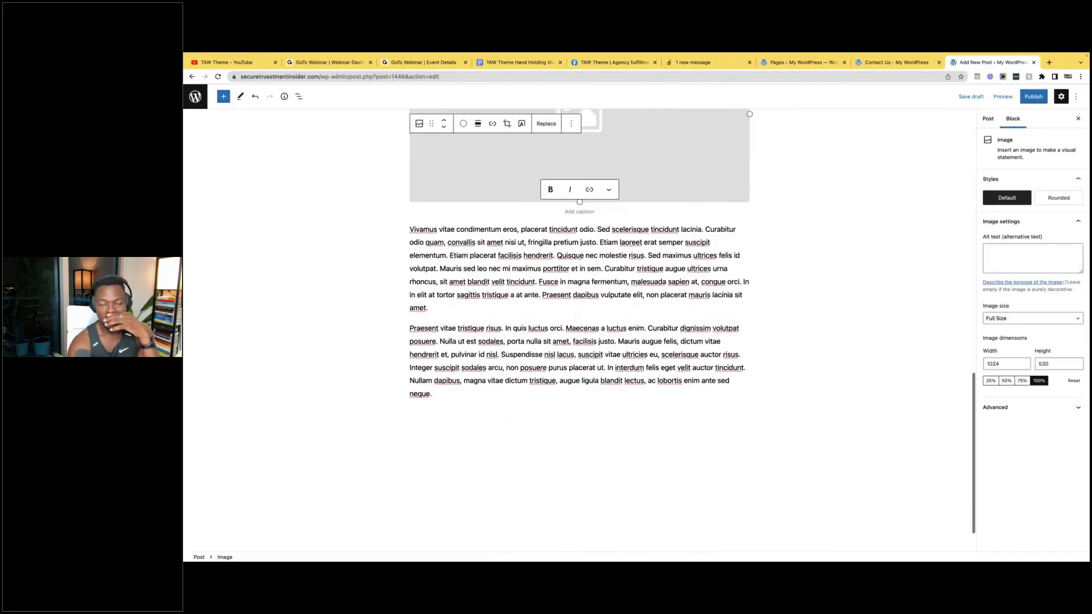
scroll(574, 455, "up", 6)
scroll(574, 455, "down", 7)
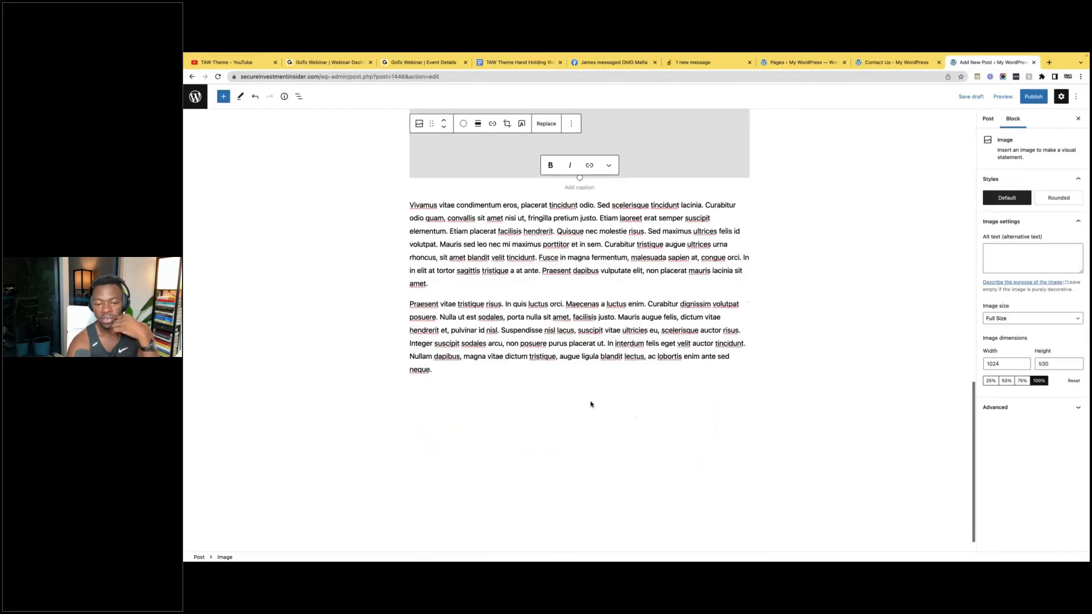
scroll(572, 320, "up", 3)
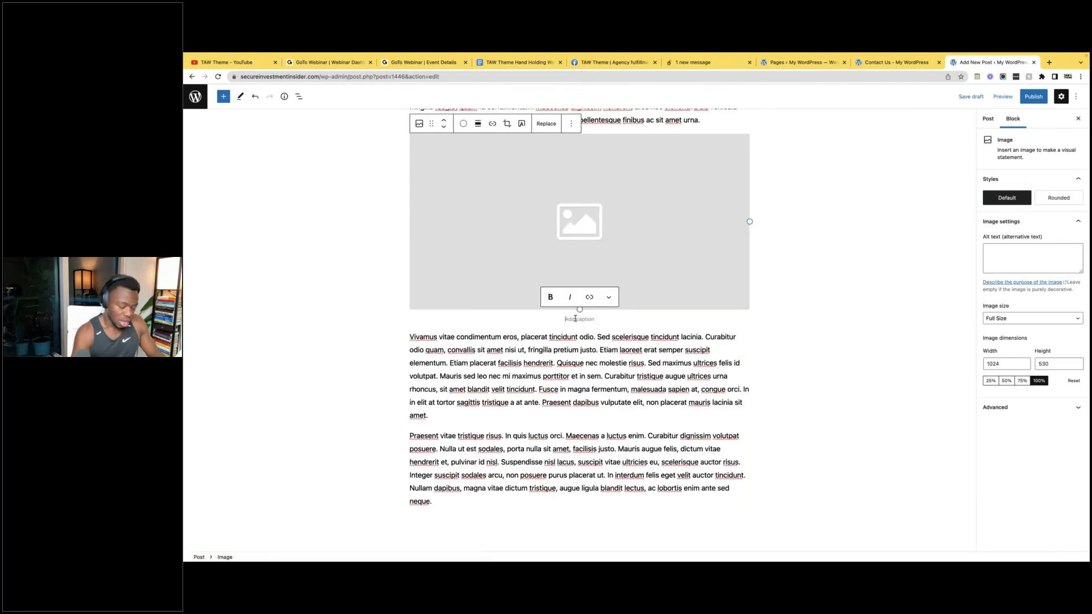
type("Try")
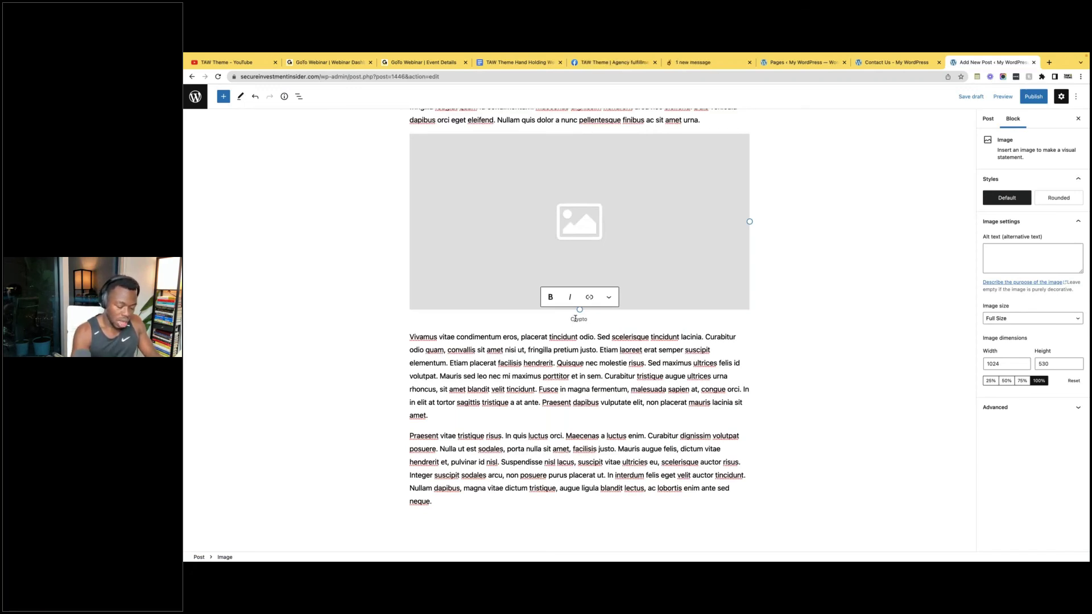
type("pto Phot")
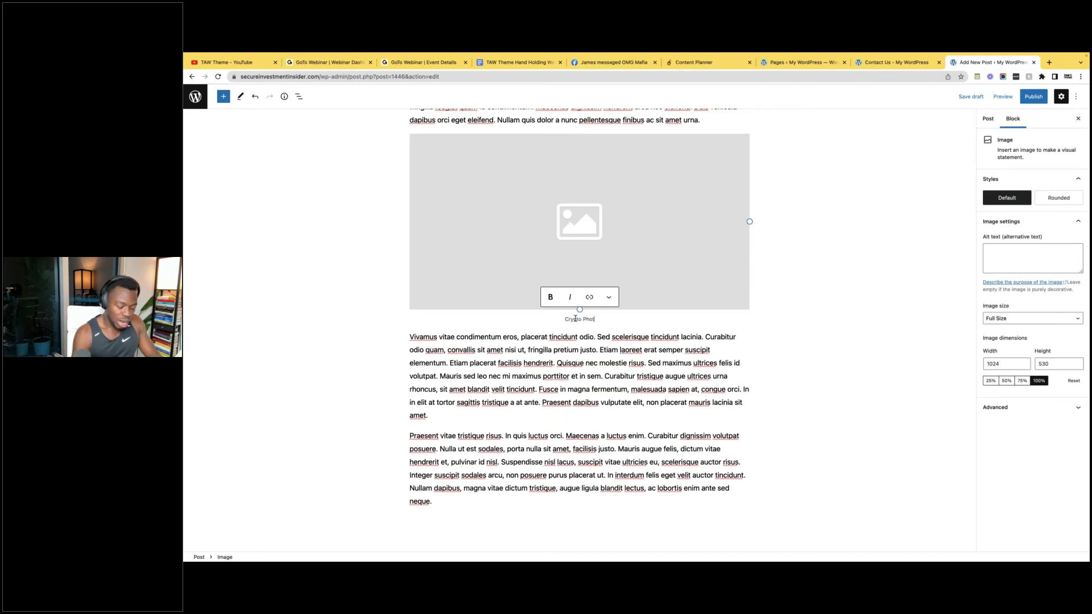
type("o")
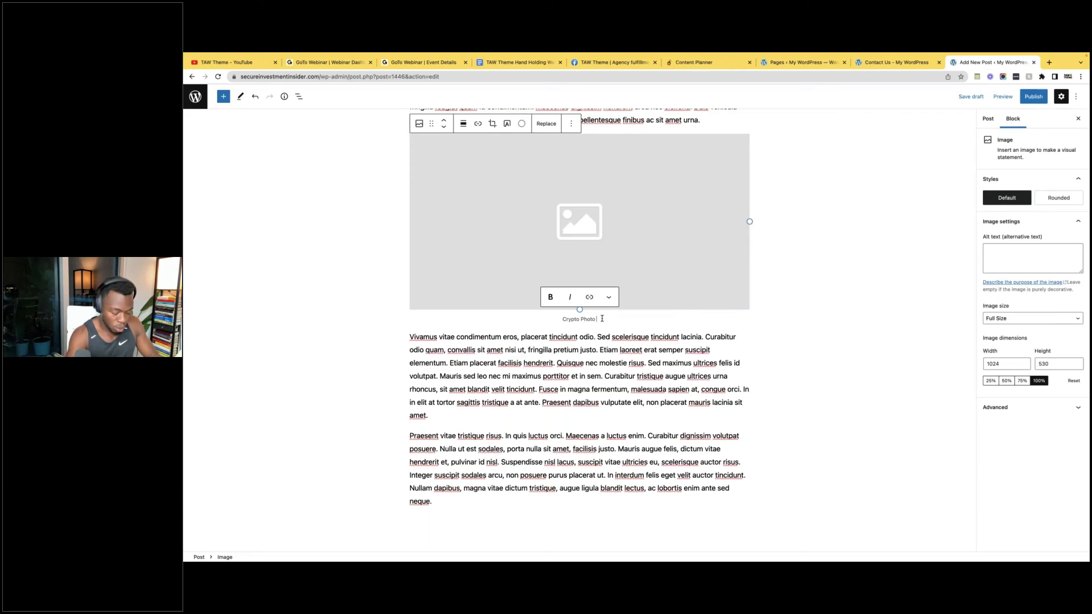
type("BY")
key("BackSpace")
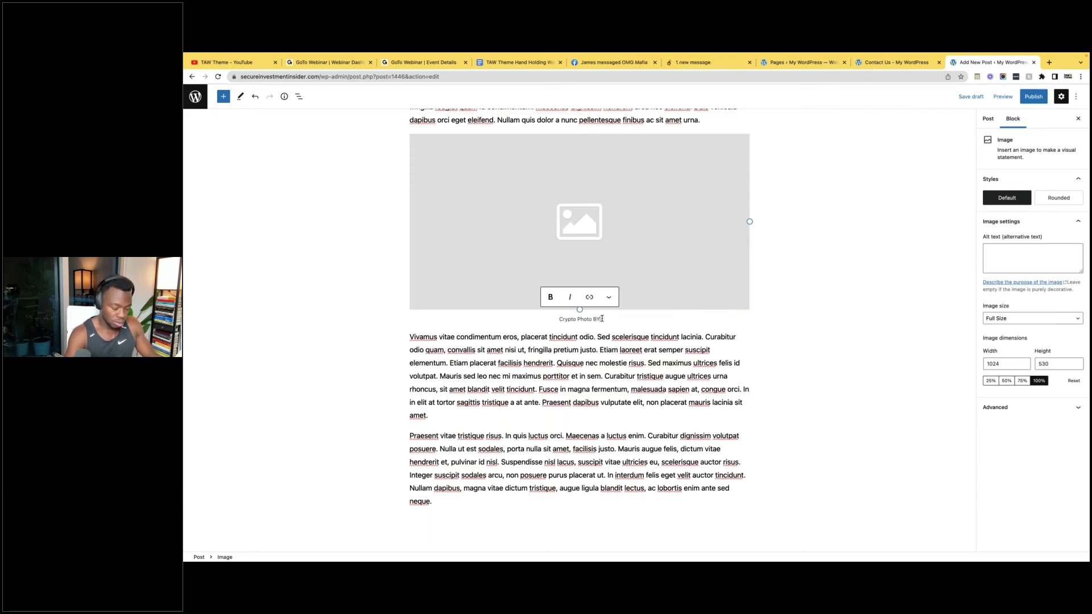
type("y ")
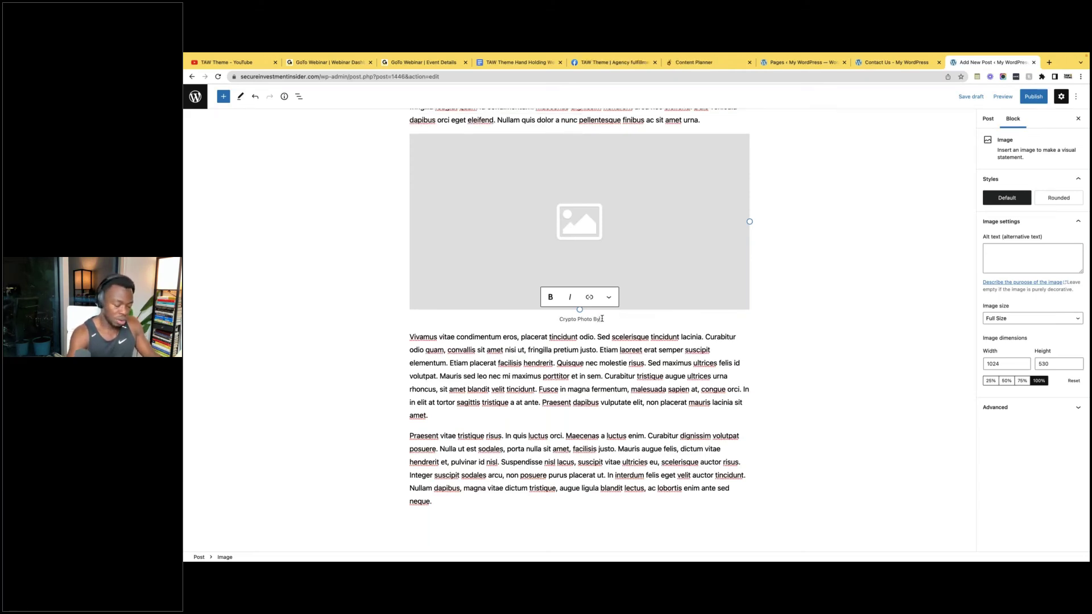
type("W")
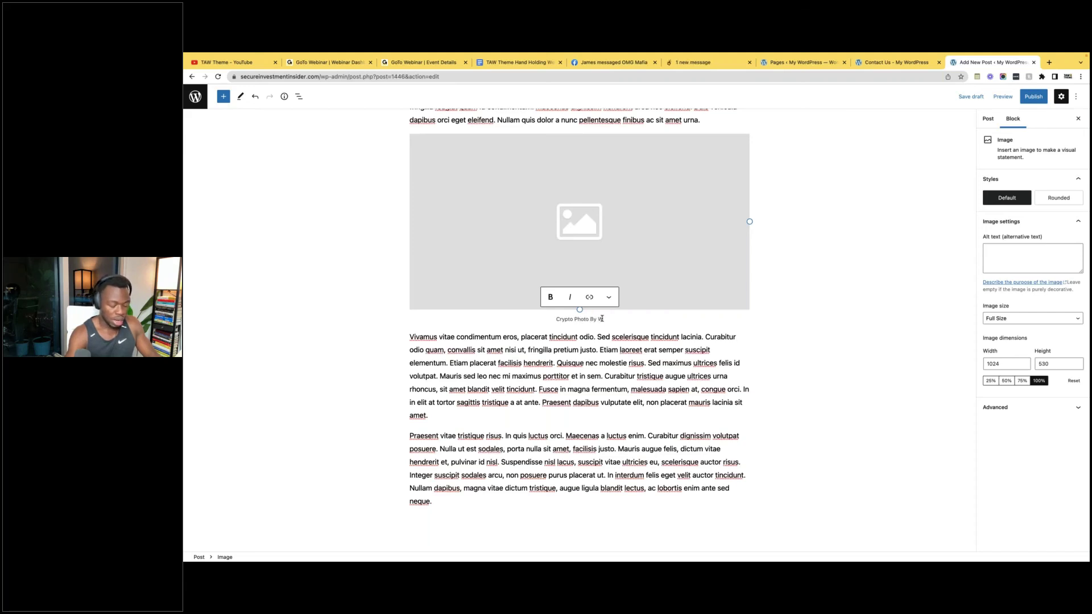
type("a")
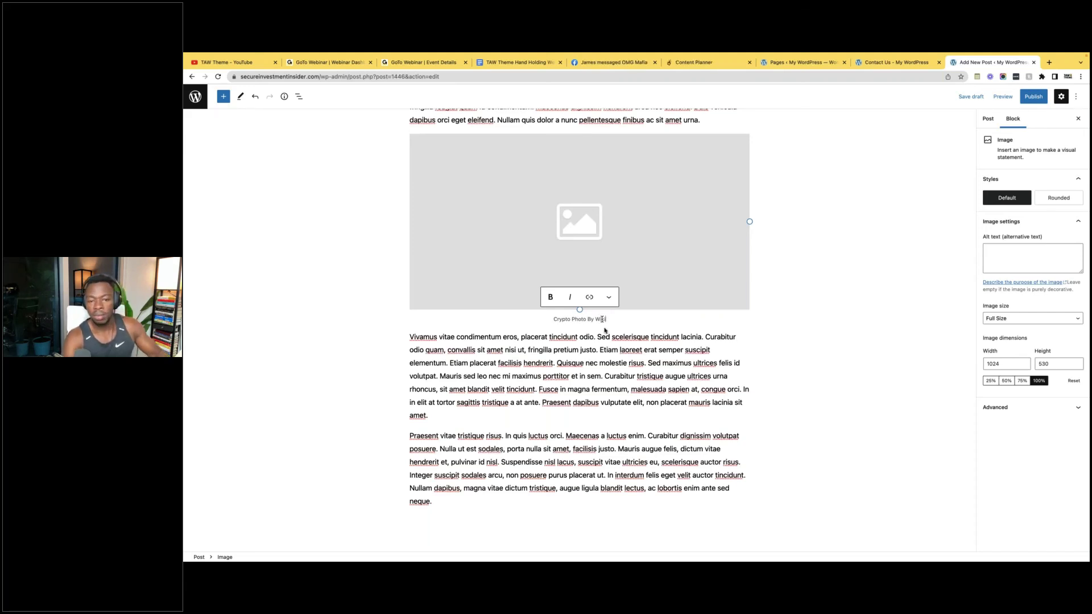
left_click(605, 229)
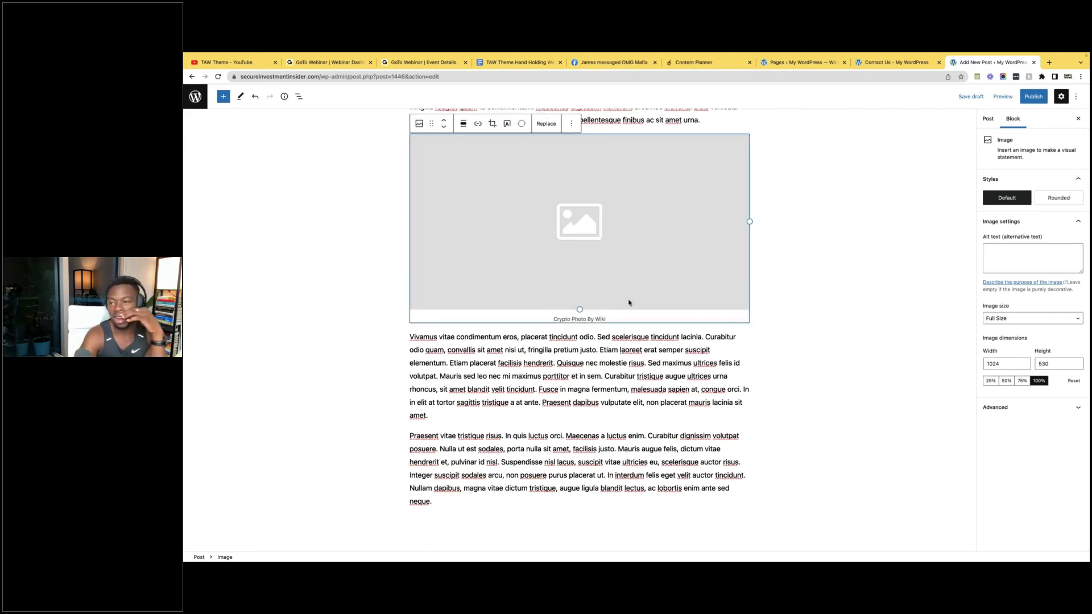
scroll(621, 351, "down", 1)
scroll(654, 330, "up", 1)
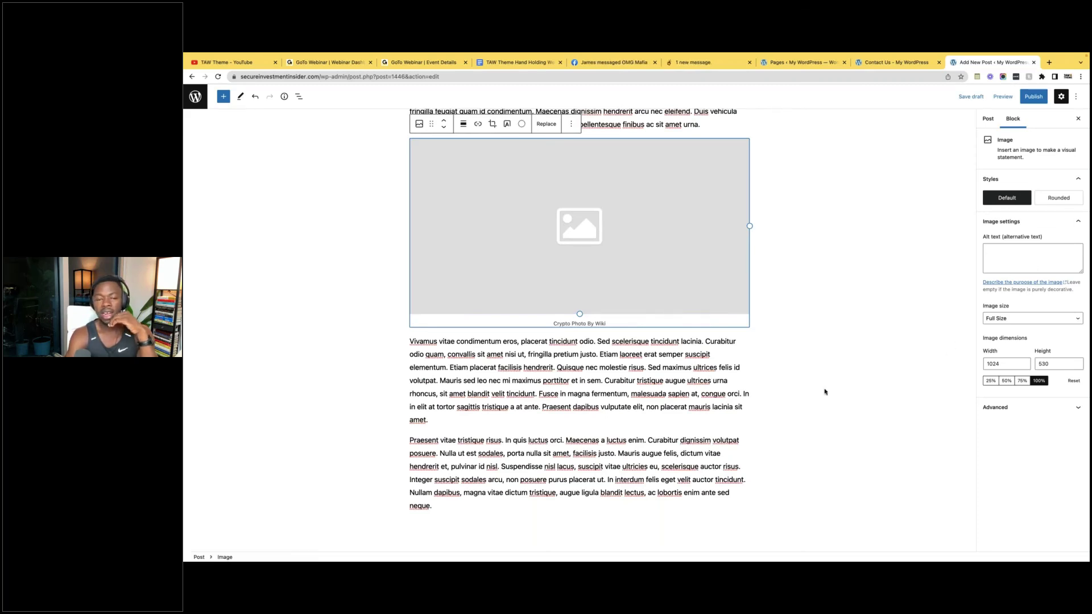
left_click(787, 426)
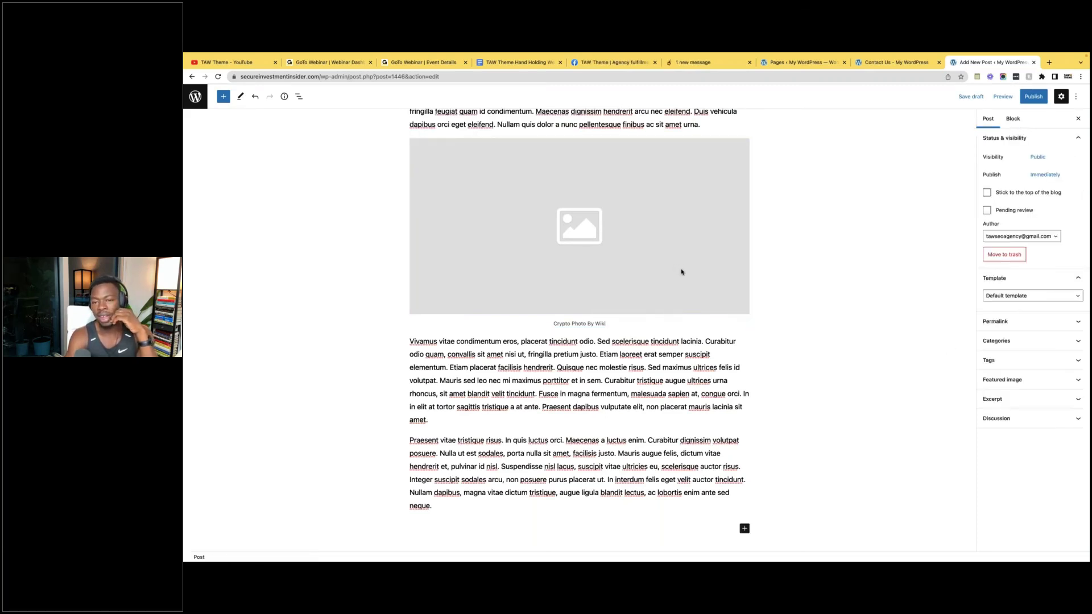
left_click(681, 271)
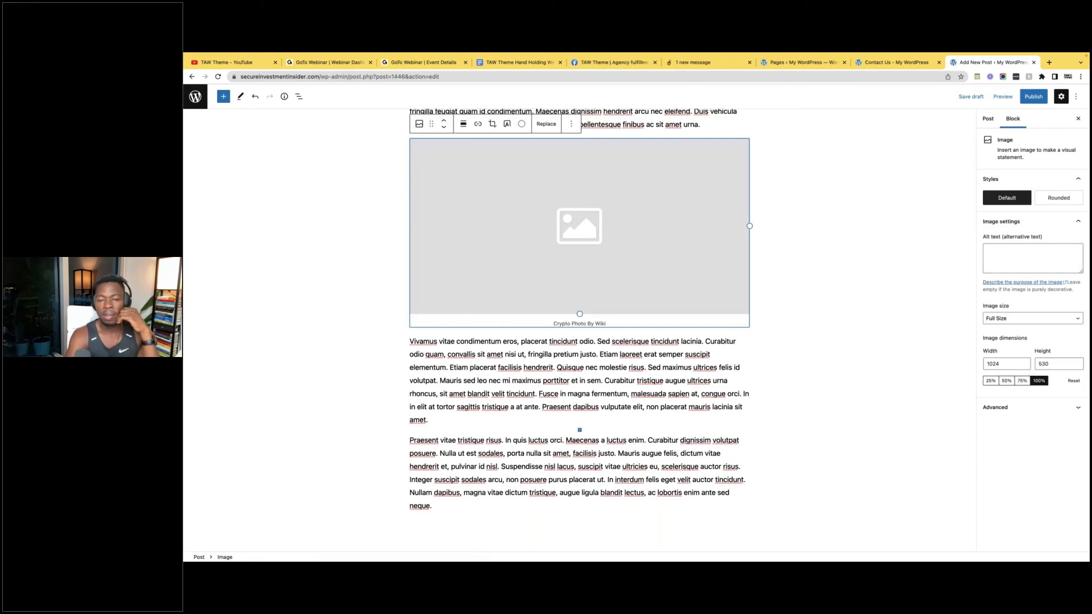
Step: Upload the Cardano-vs-Ethereum banner JPG from the 68_full (1) folder and set it as the post's featured image
scroll(713, 372, "down", 2)
scroll(713, 373, "up", 10)
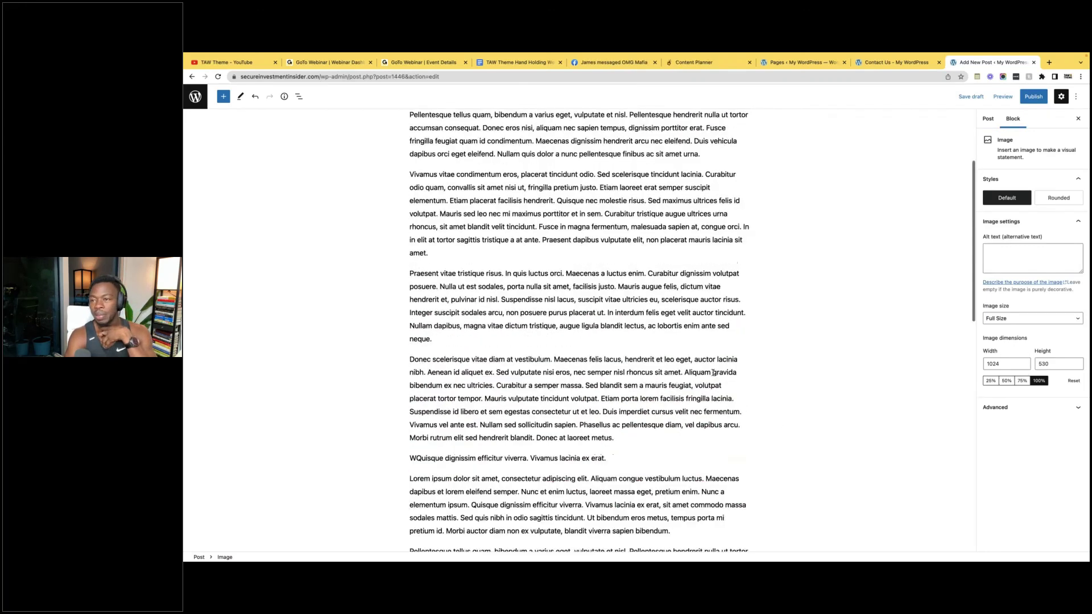
scroll(713, 373, "up", 2)
left_click(988, 118)
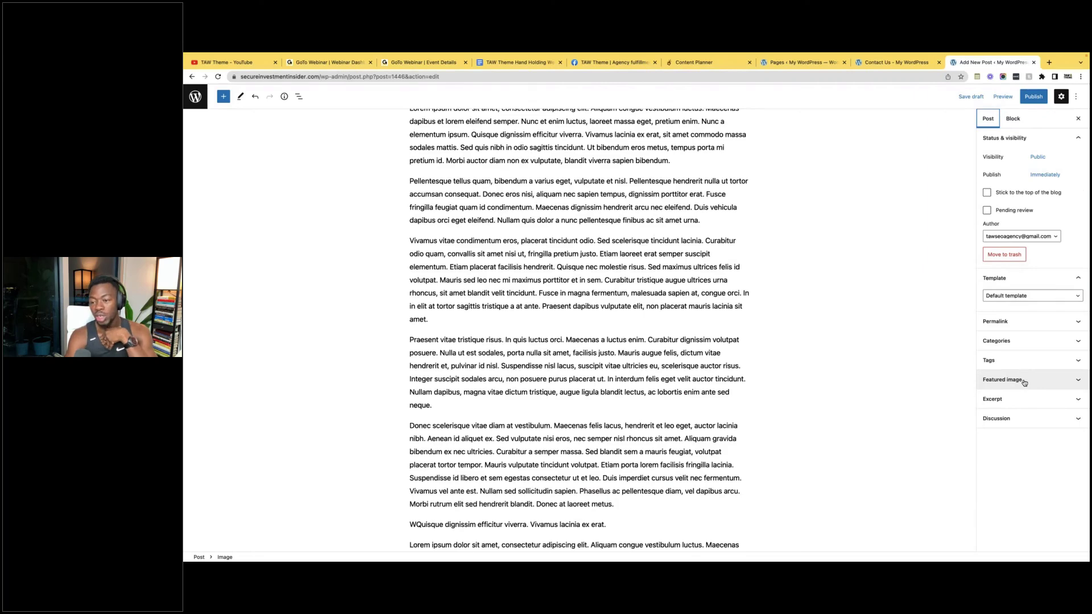
left_click(1025, 380)
left_click(1028, 410)
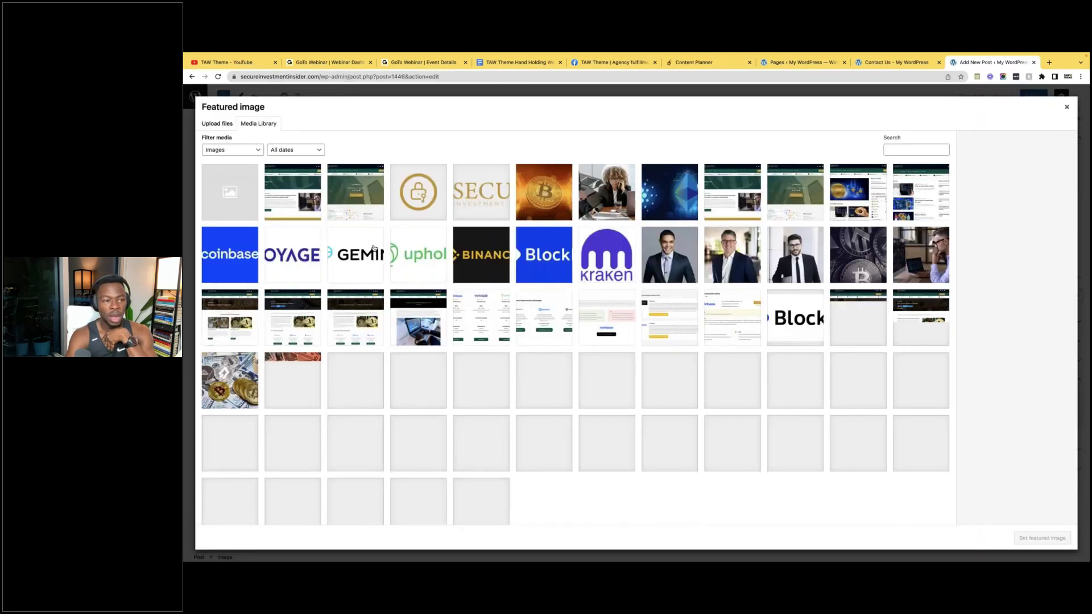
left_click(217, 123)
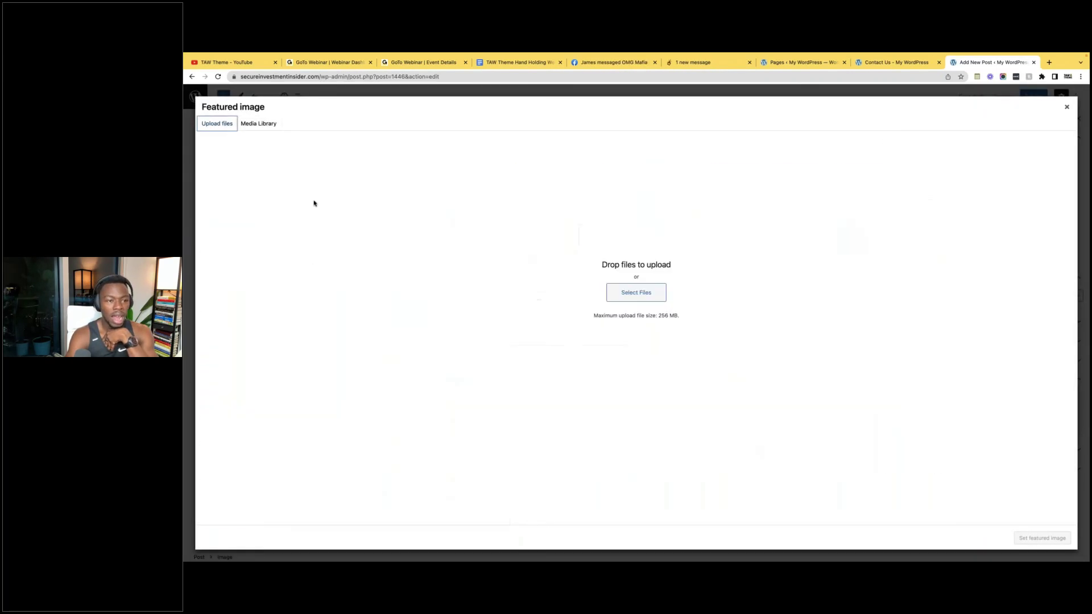
left_click(634, 295)
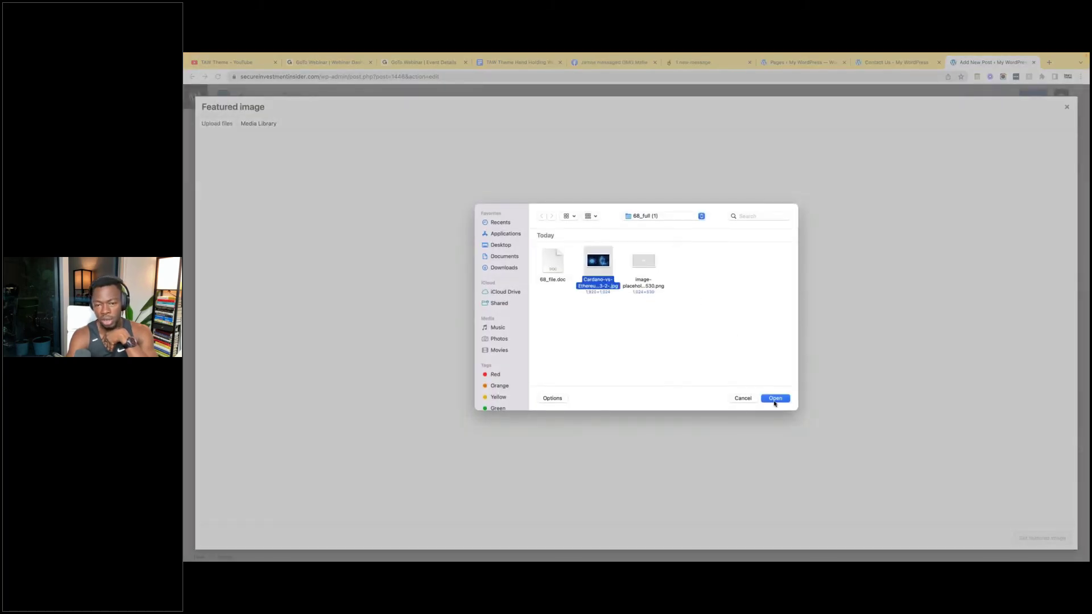
left_click(774, 400)
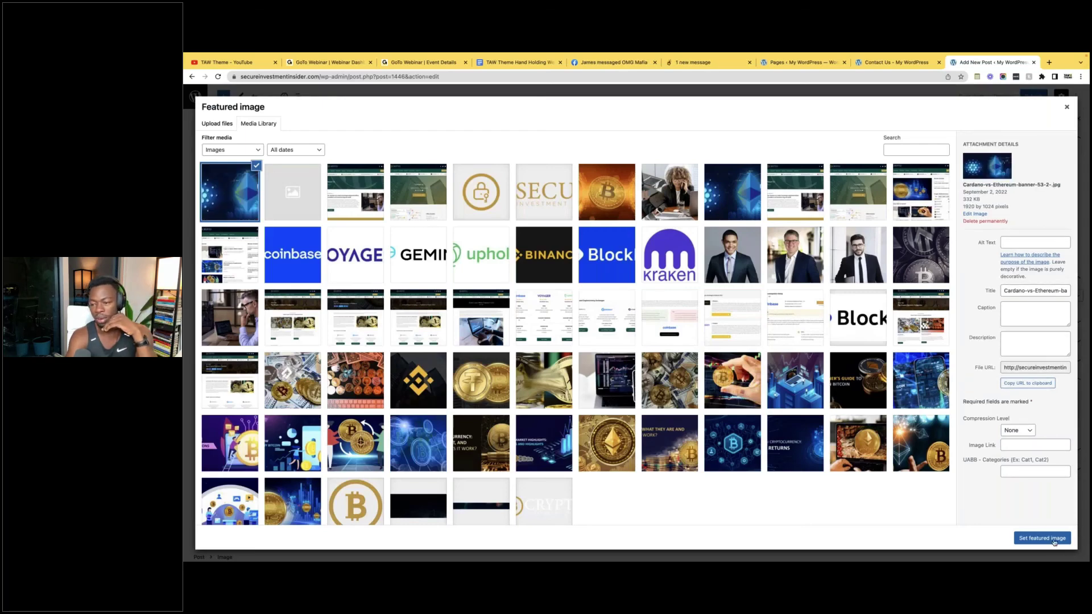
left_click(1047, 539)
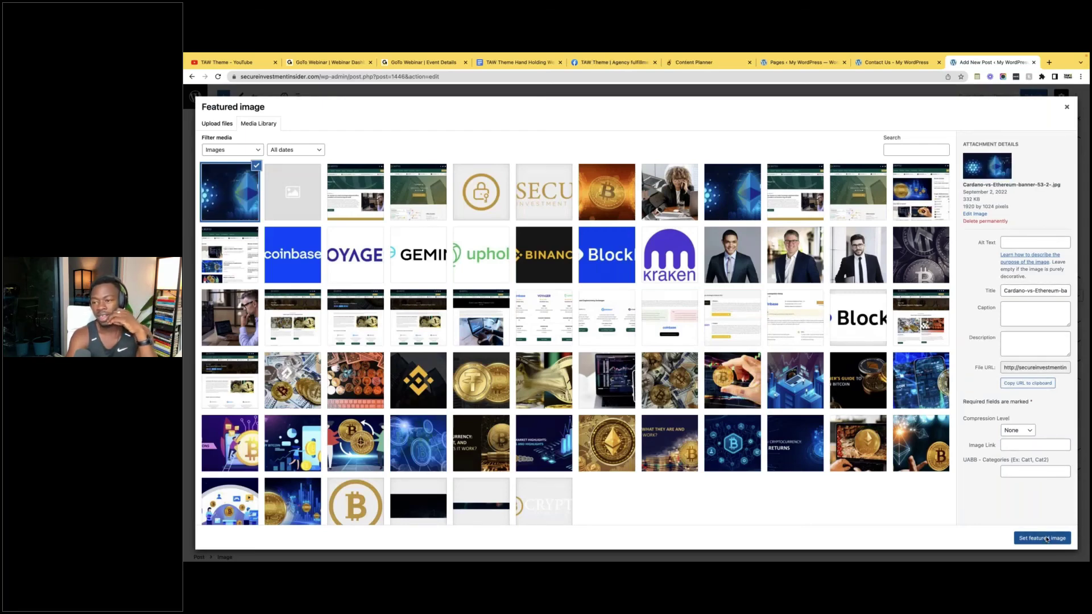
left_click(1047, 538)
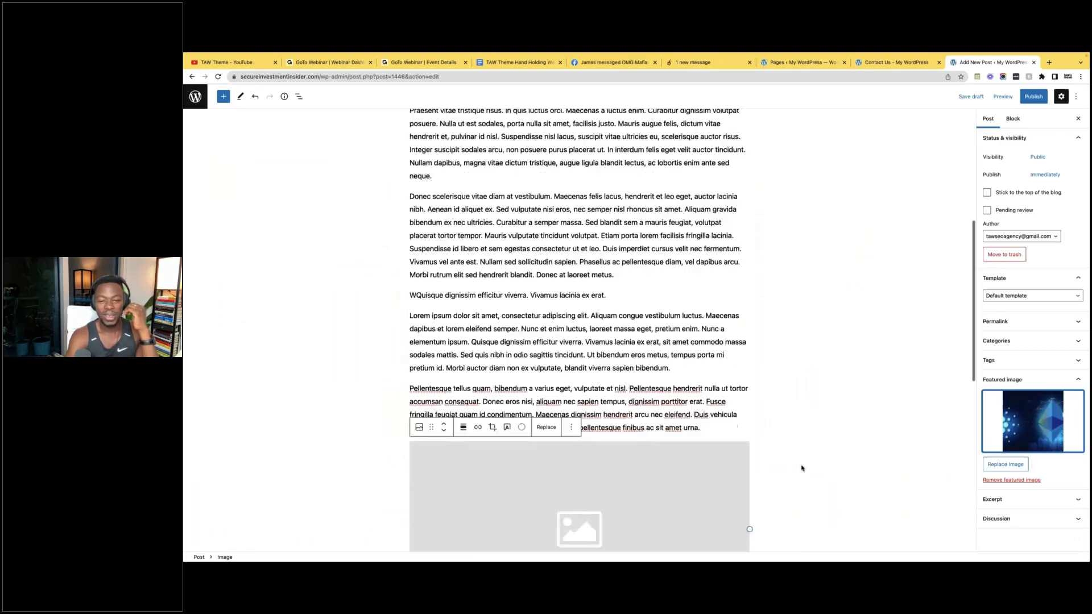
scroll(799, 466, "up", 15)
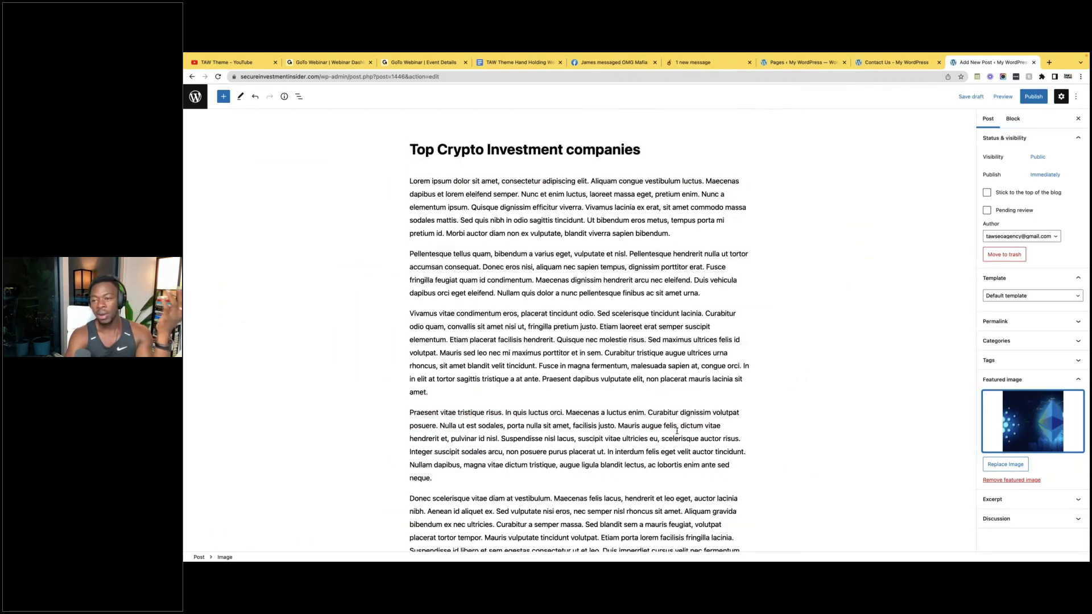
scroll(626, 369, "down", 5)
left_click(567, 349)
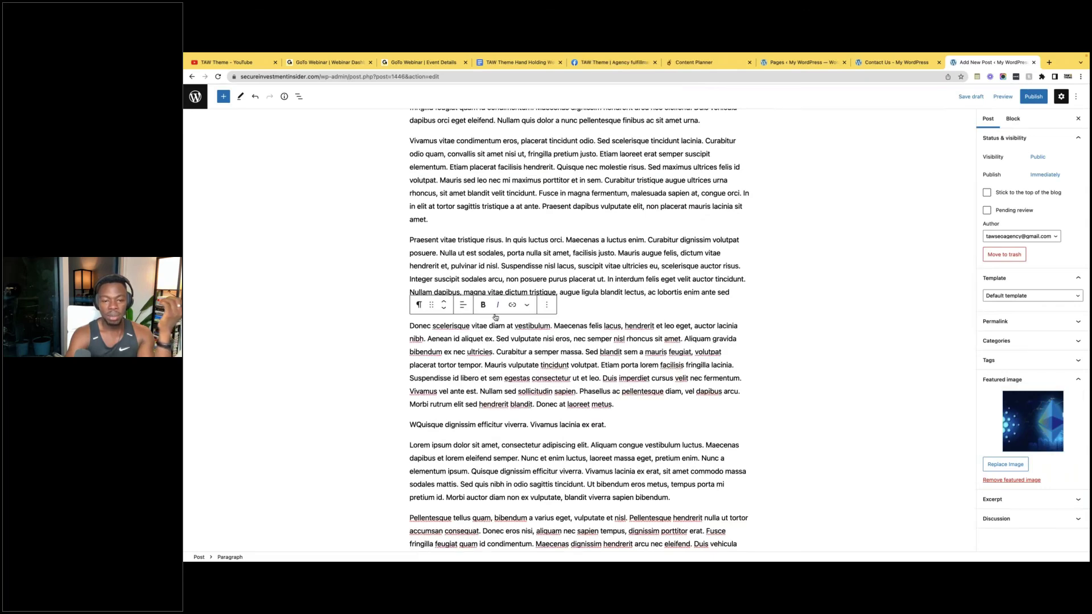
double_click(429, 325)
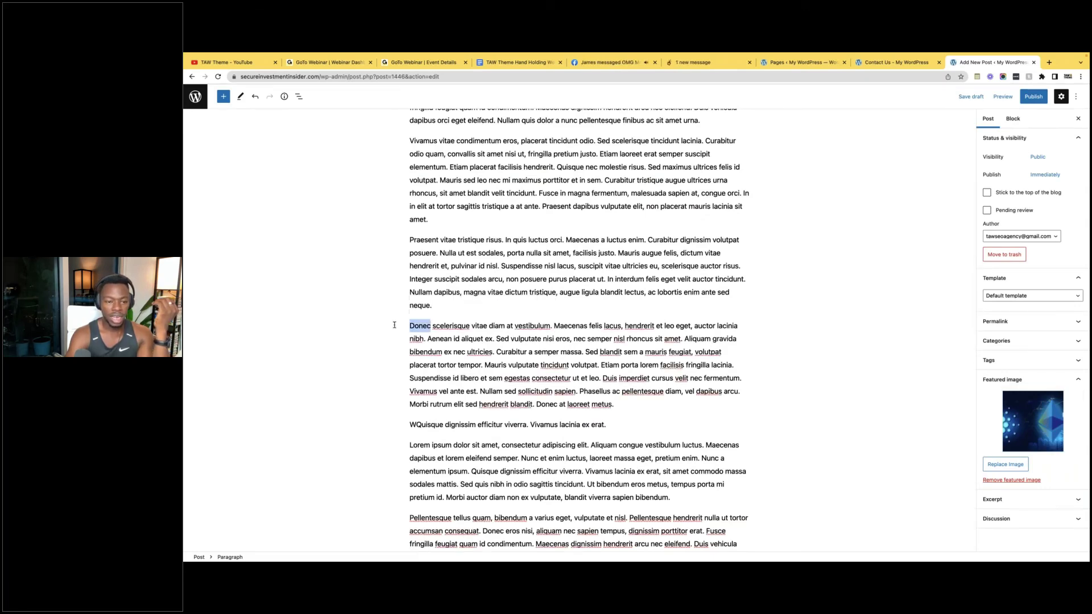
left_click(512, 305)
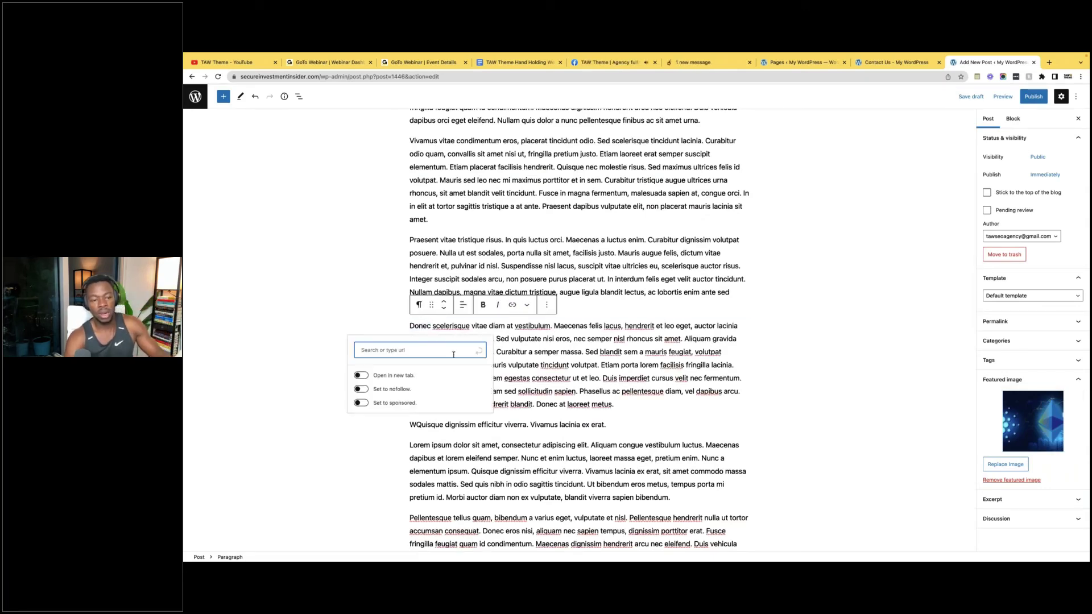
type("mohamadi")
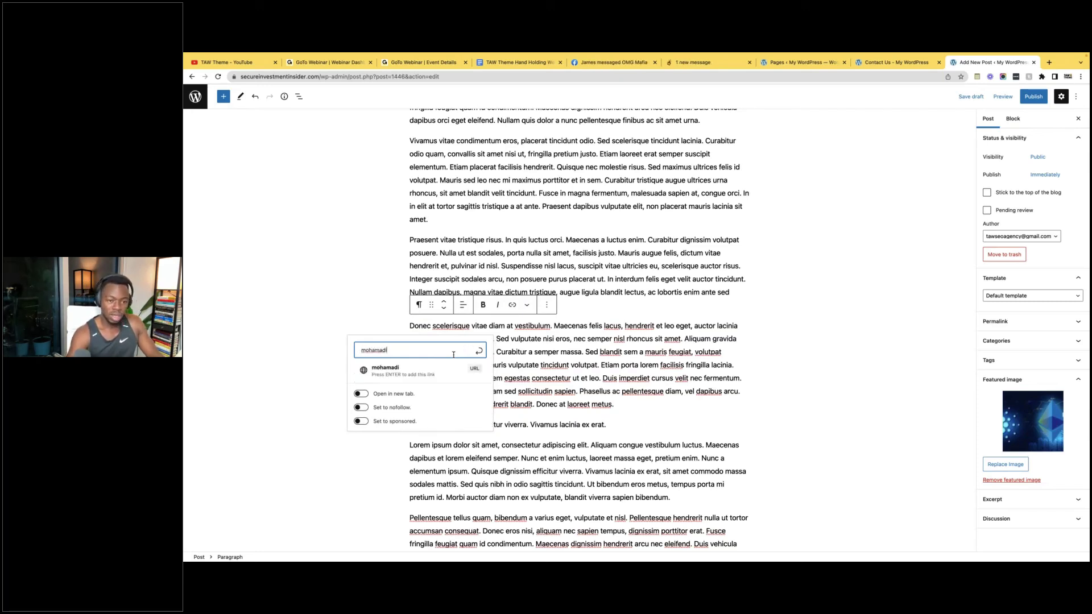
type("m")
key("BackSpace")
key("BackSpace")
key("BackSpace")
key("BackSpace")
key("BackSpace")
type("t")
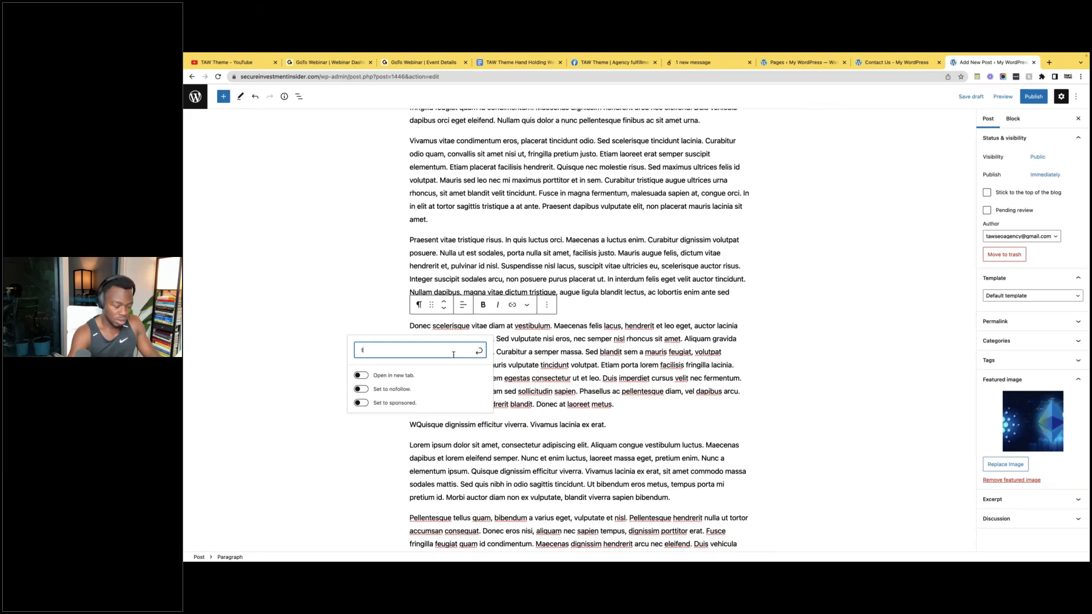
type("awtheme.com")
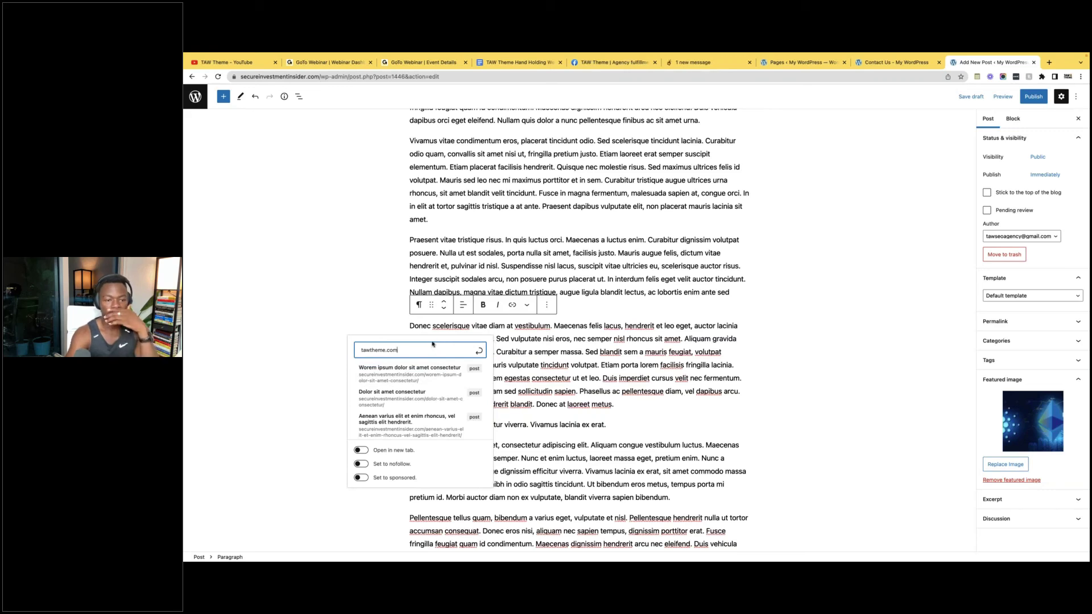
left_click(307, 405)
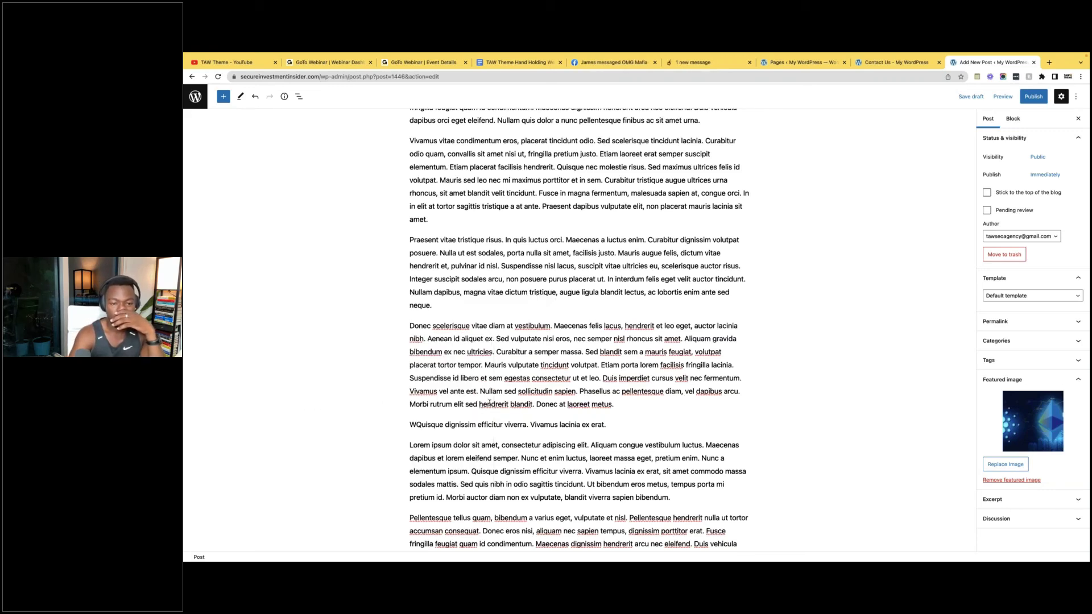
Step: Link the word "Donec" at the start of the "Donec scelerisque vitae diam" paragraph to tawtheme.com
left_click(458, 323)
left_click_drag(432, 326, 398, 328)
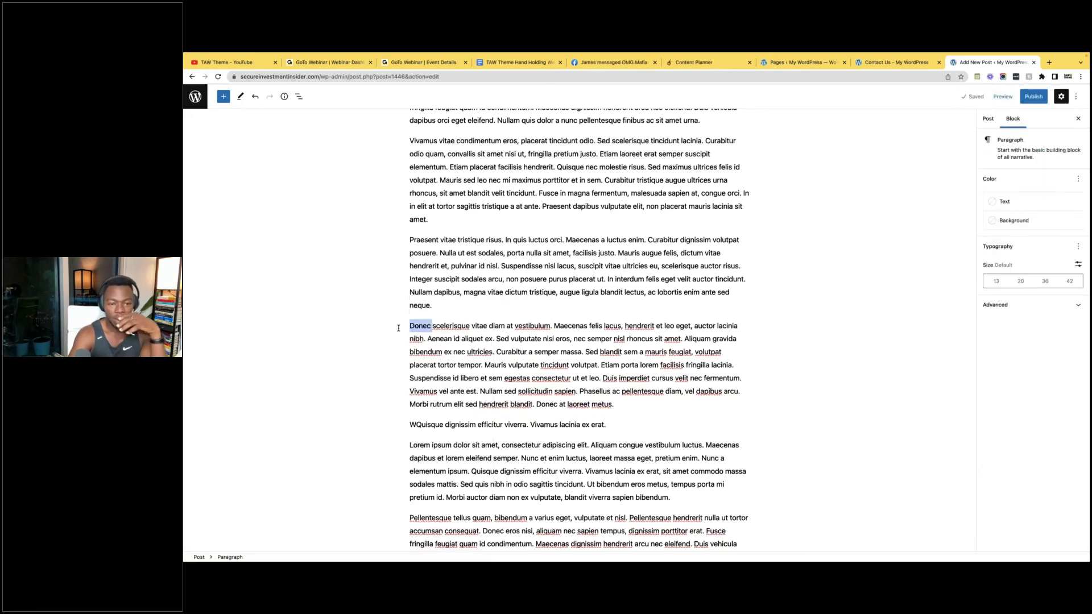
left_click(512, 304)
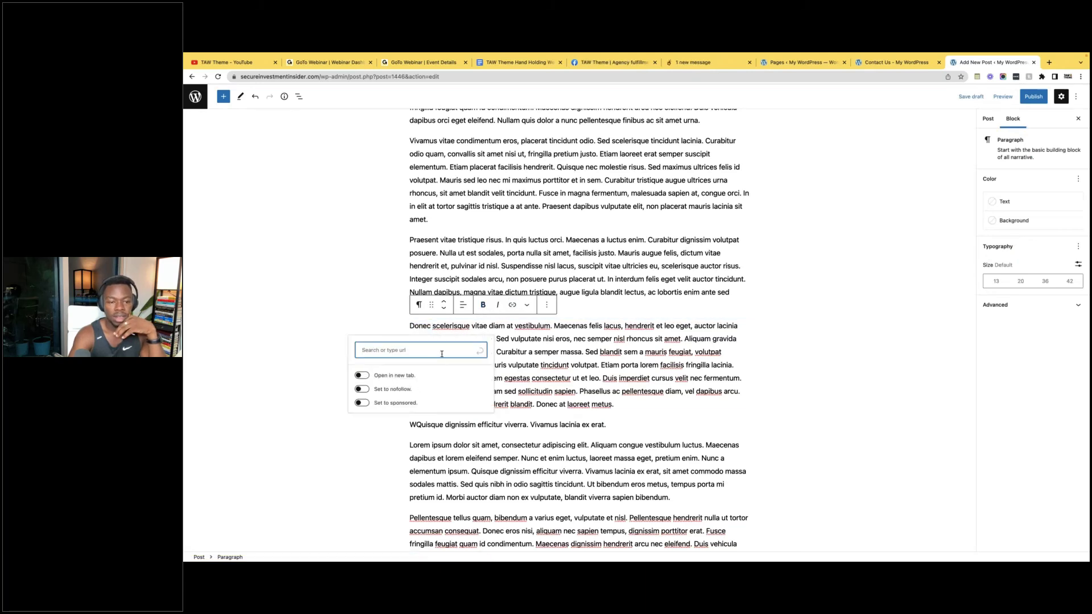
type("taw")
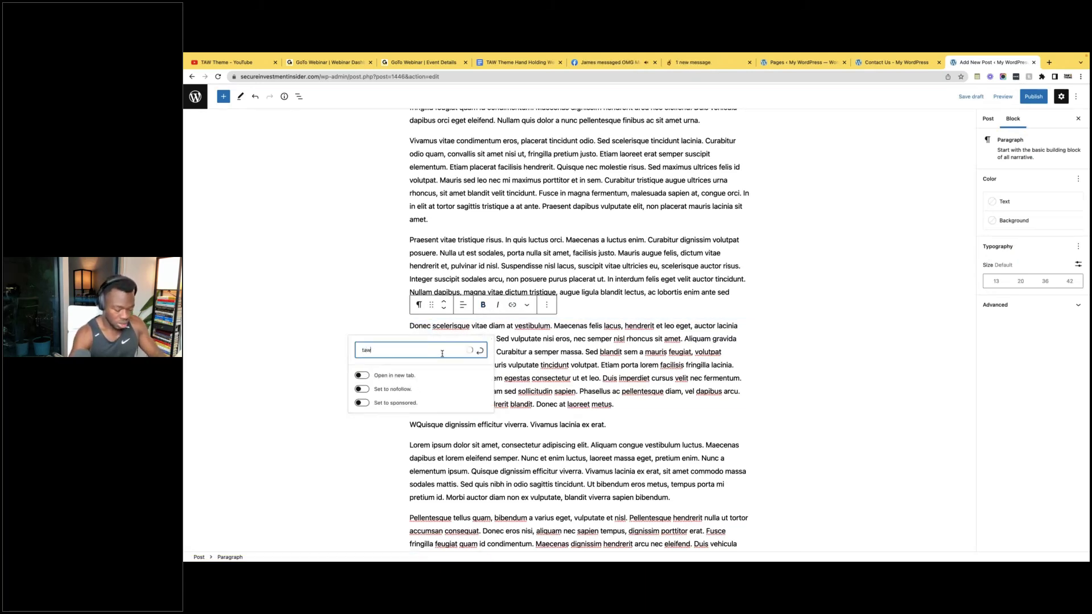
type("theme.co")
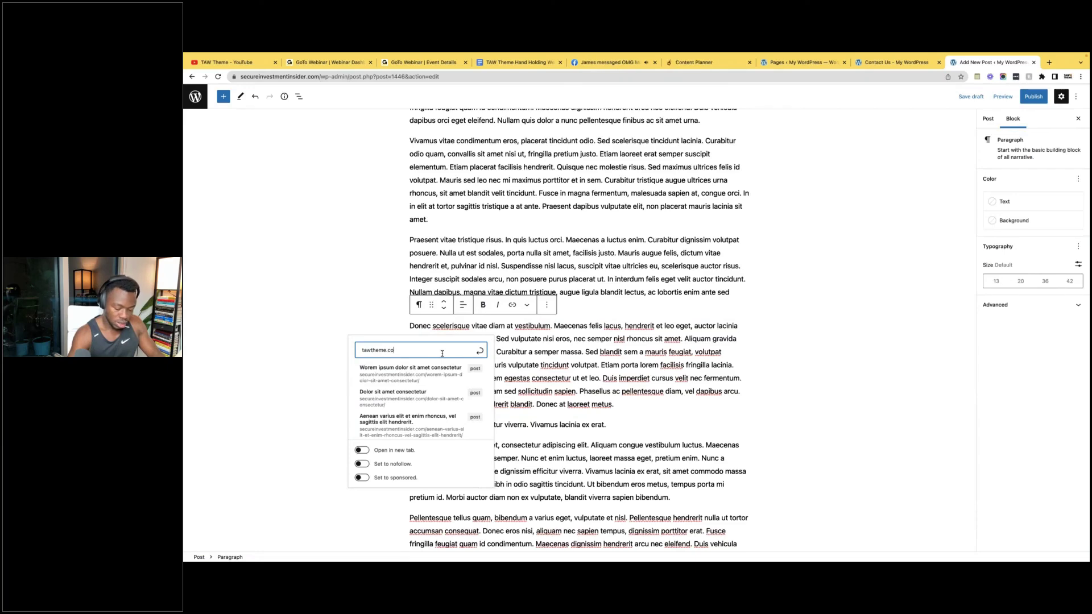
type("m")
key("Return")
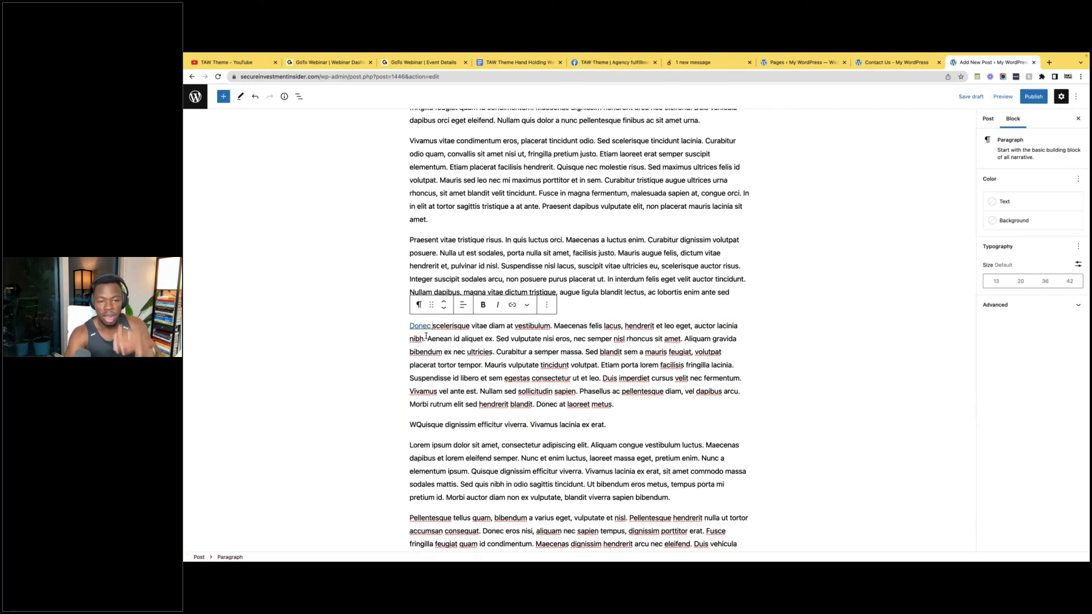
Step: Check the post content down to the captioned image and publish the "Top Crypto Investment companies" post
scroll(569, 412, "down", 7)
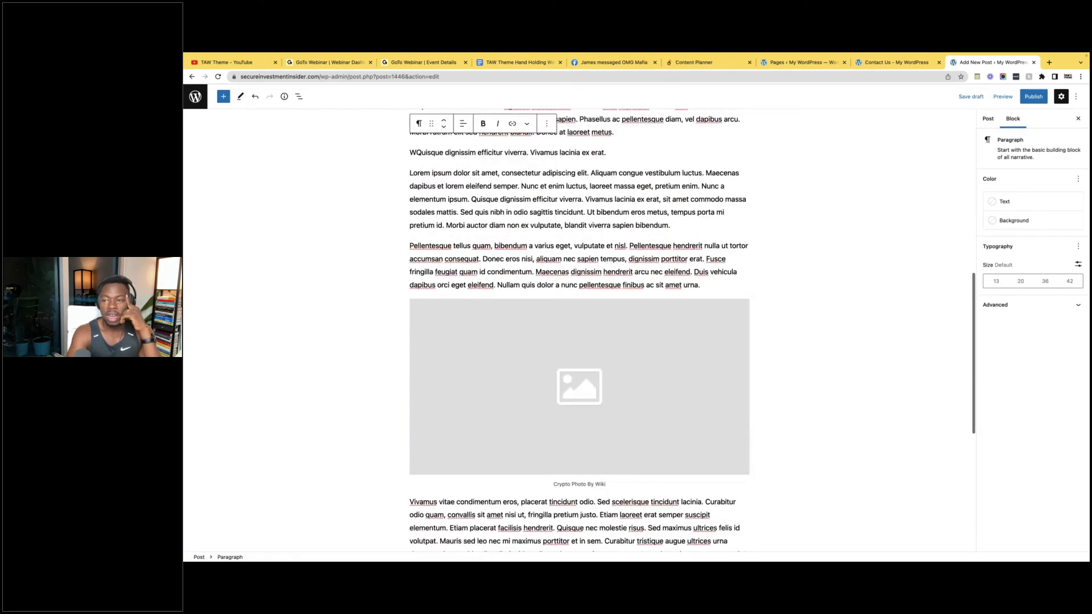
scroll(610, 428, "down", 3)
scroll(828, 189, "up", 11)
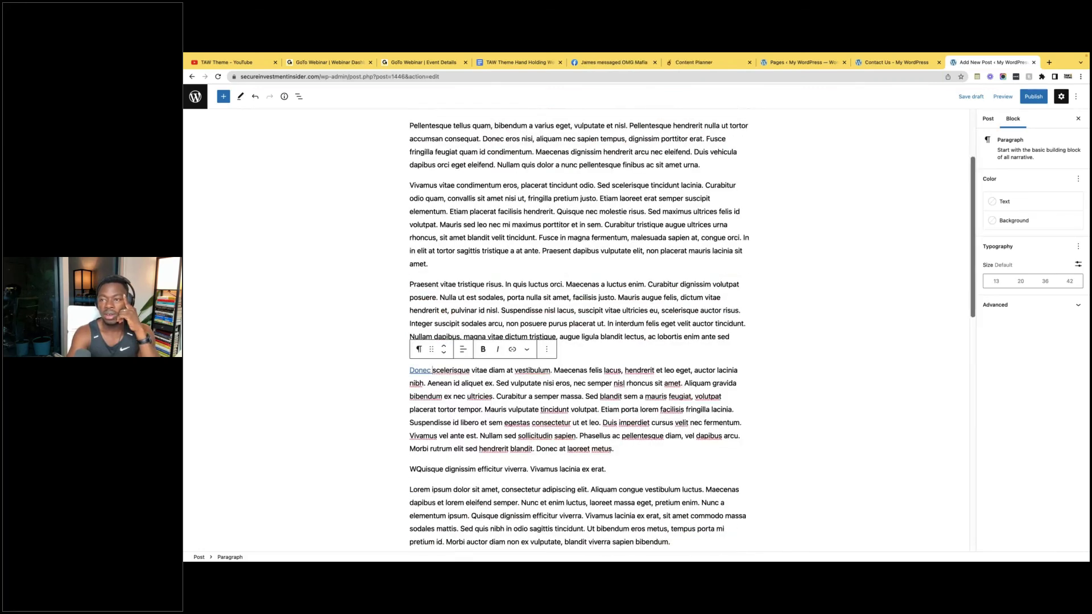
left_click(1031, 103)
left_click(1011, 100)
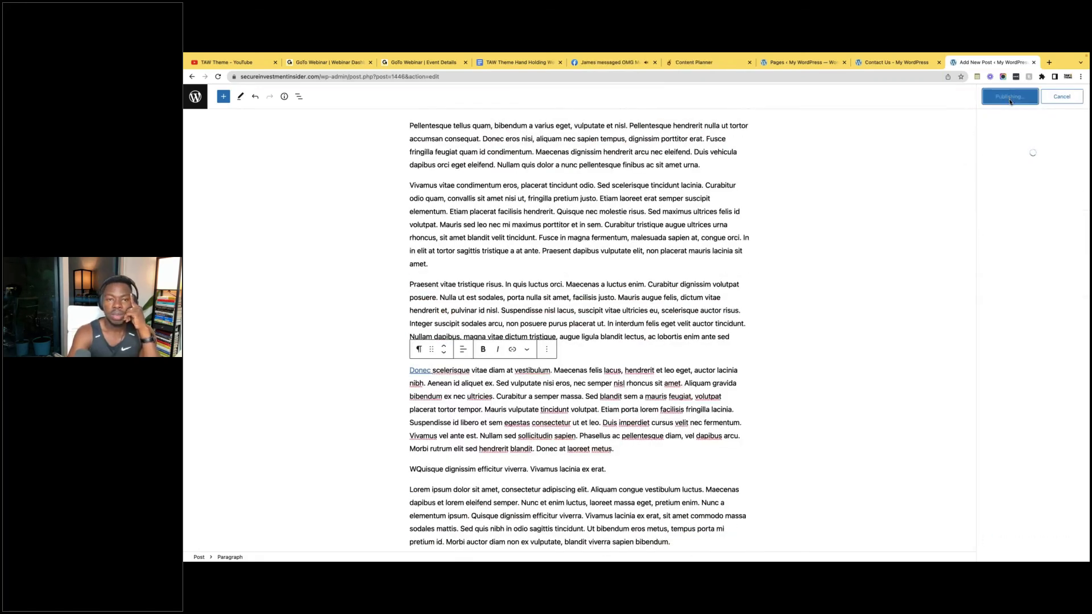
Step: View the published post on the live site and examine its featured image, body text and Latest News sidebar
left_click(1010, 193)
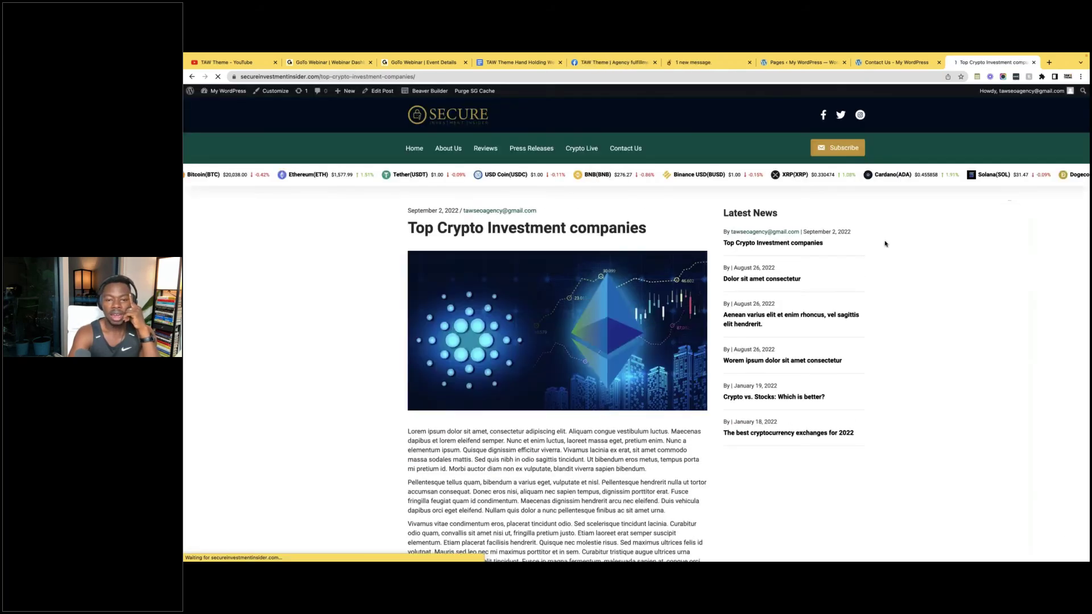
scroll(557, 324, "down", 6)
scroll(556, 336, "up", 10)
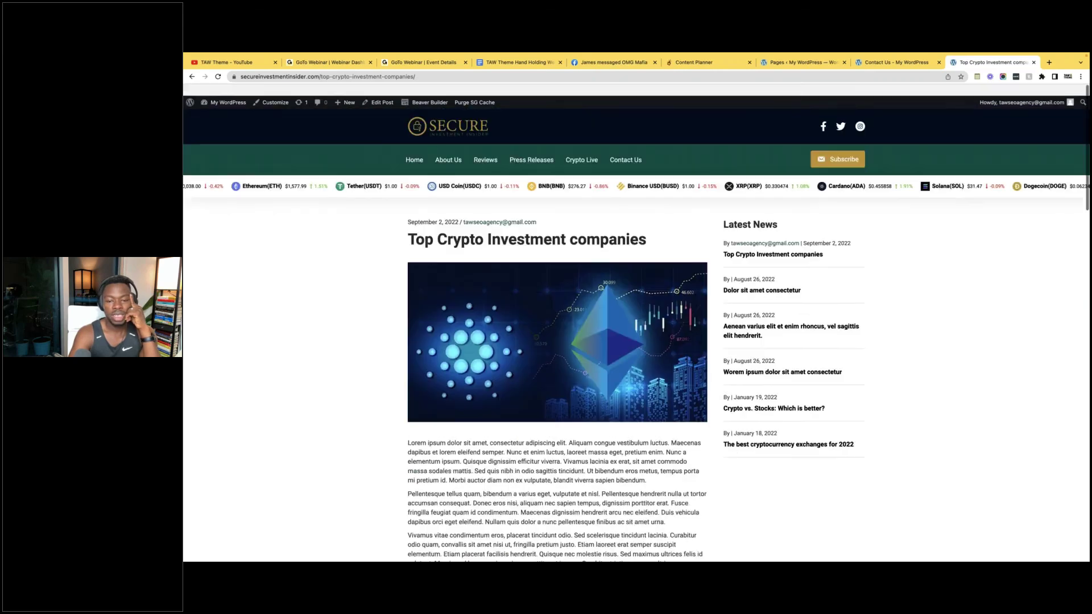
scroll(557, 336, "down", 3)
scroll(557, 336, "down", 10)
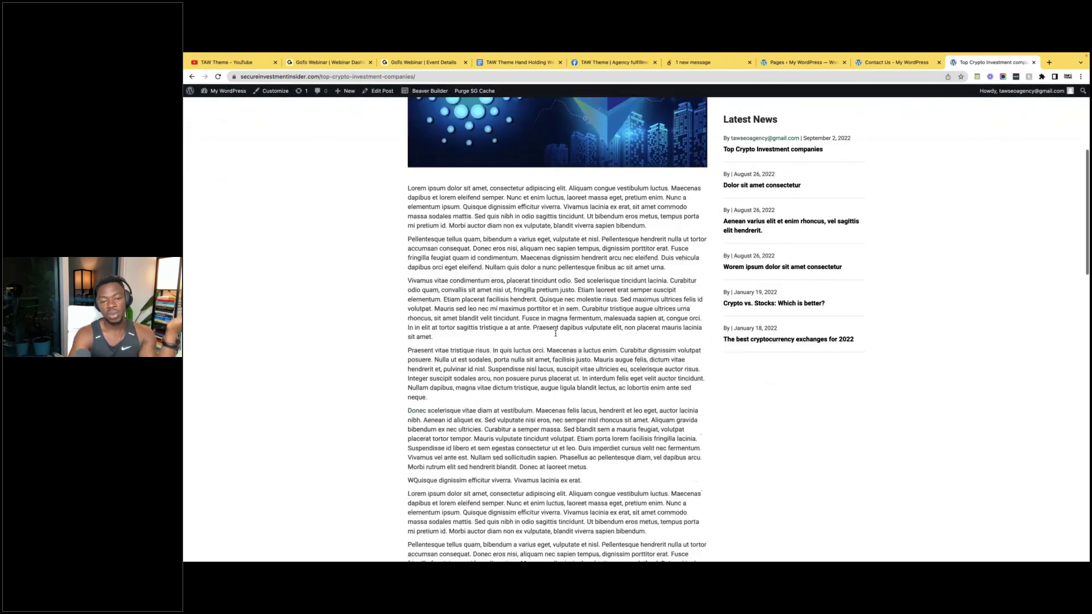
scroll(557, 336, "up", 15)
scroll(556, 336, "up", 1)
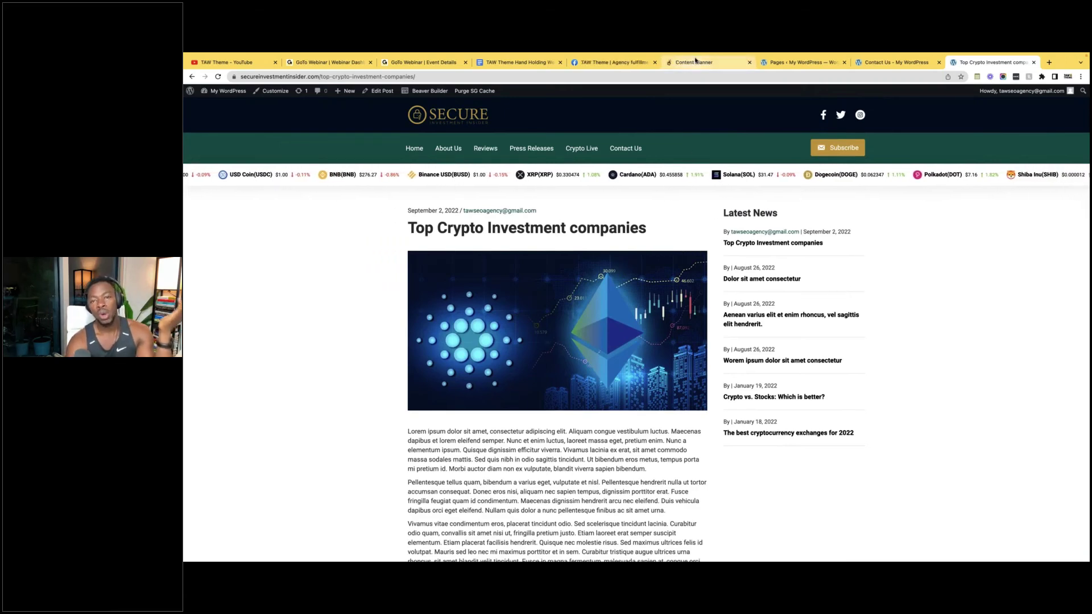
left_click(708, 63)
left_click(870, 107)
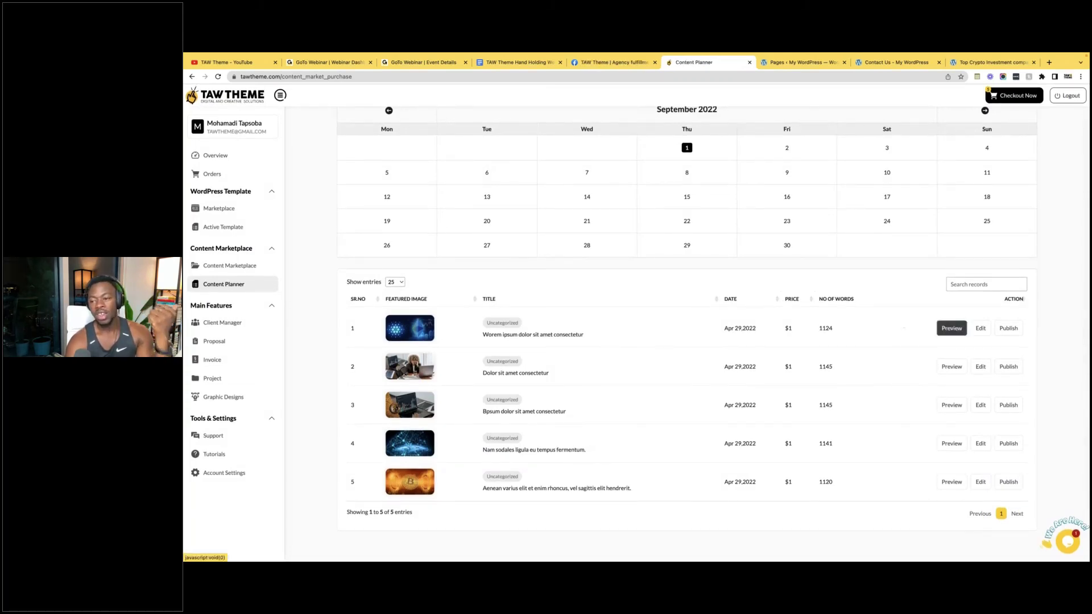
left_click(1009, 329)
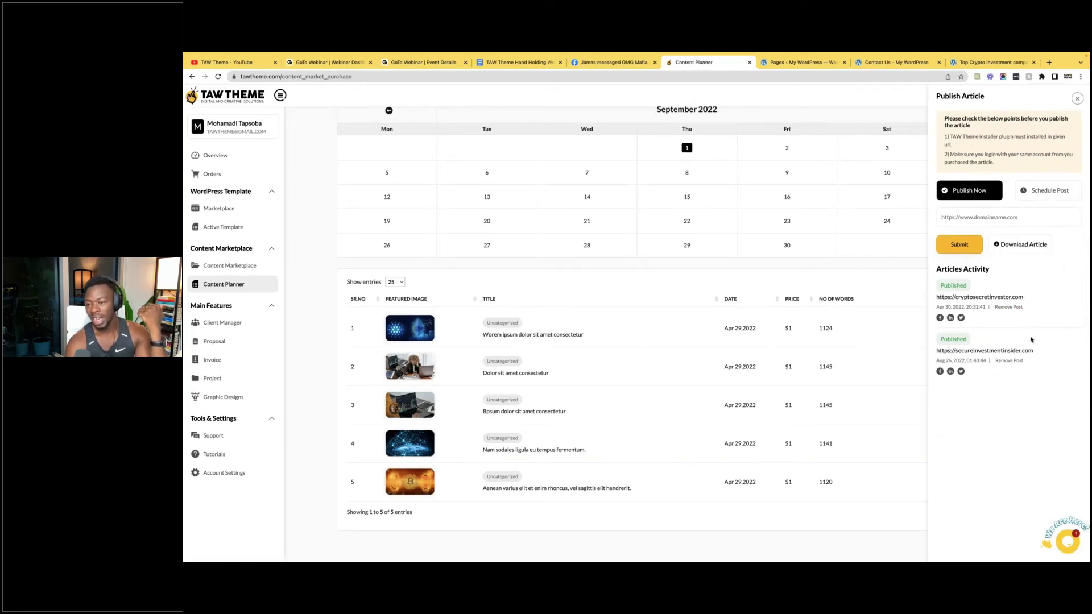
left_click_drag(1035, 350, 936, 351)
key("ctrl+c")
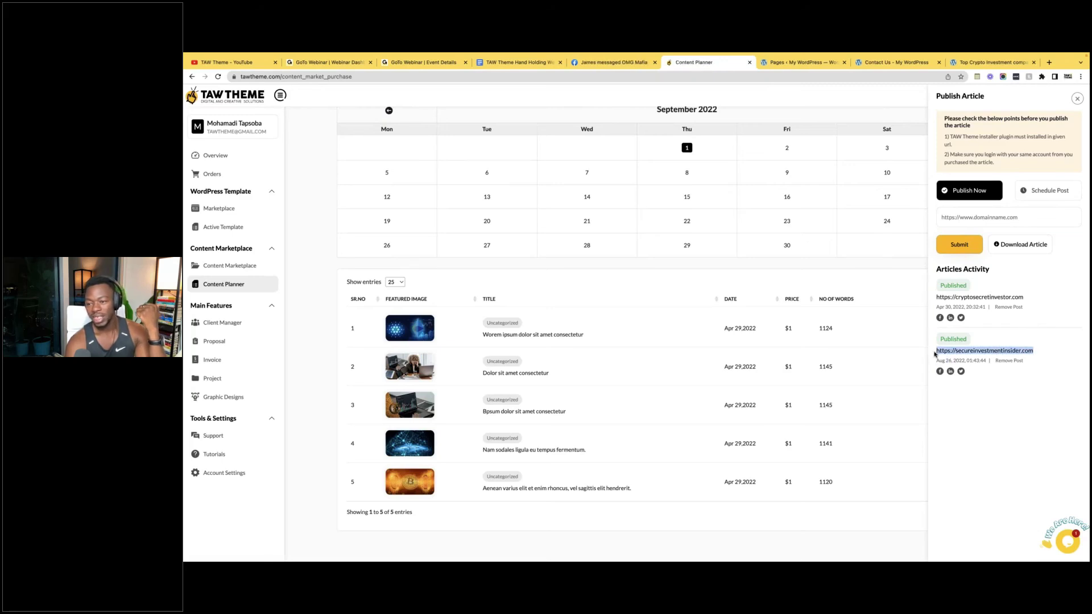
left_click(974, 216)
key("ctrl+v")
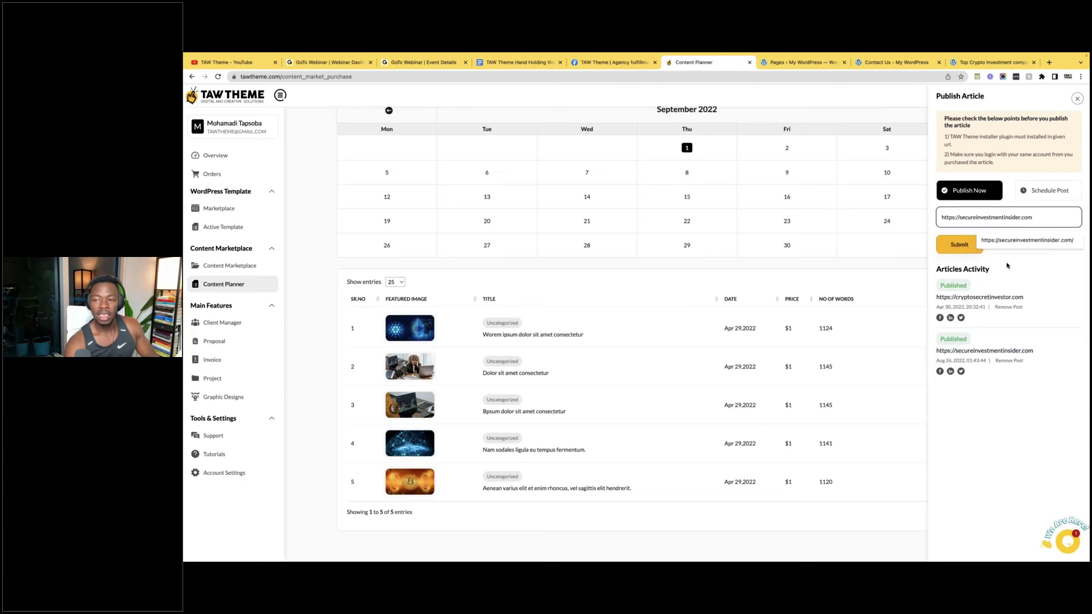
left_click(964, 253)
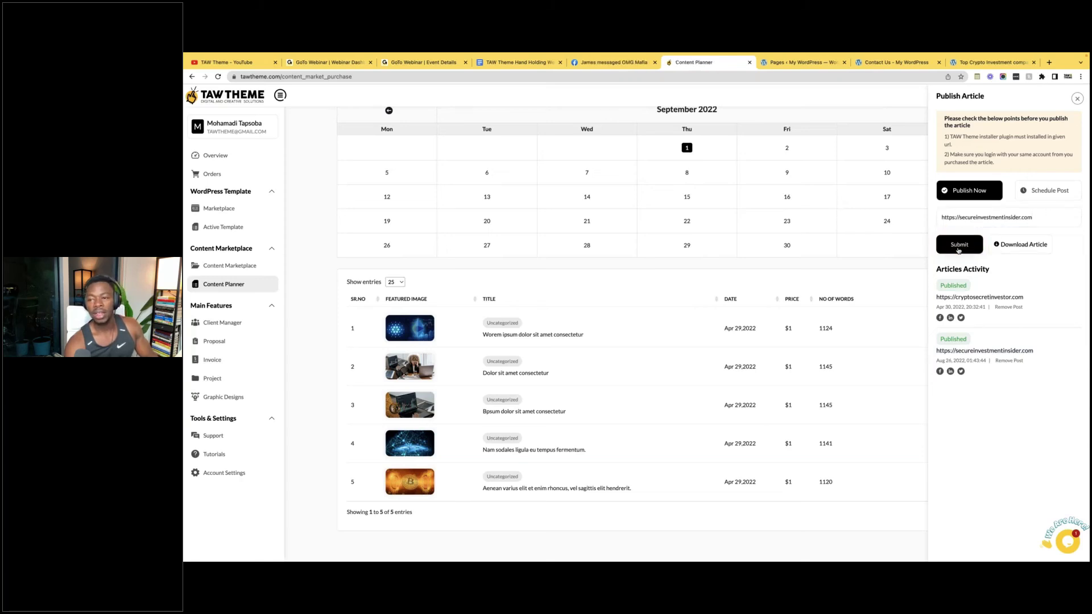
left_click(958, 246)
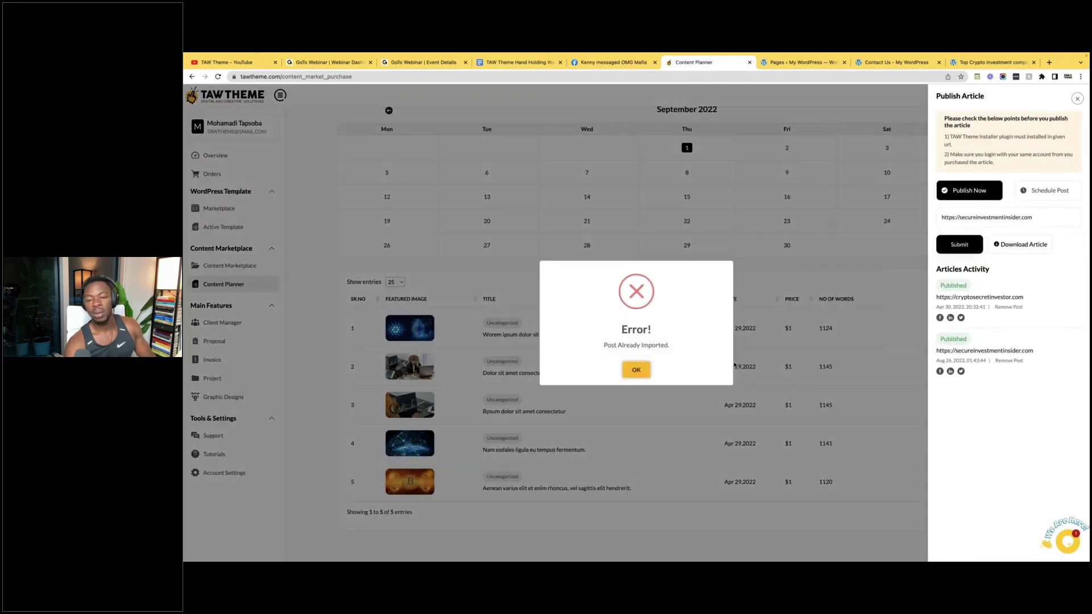
left_click(637, 371)
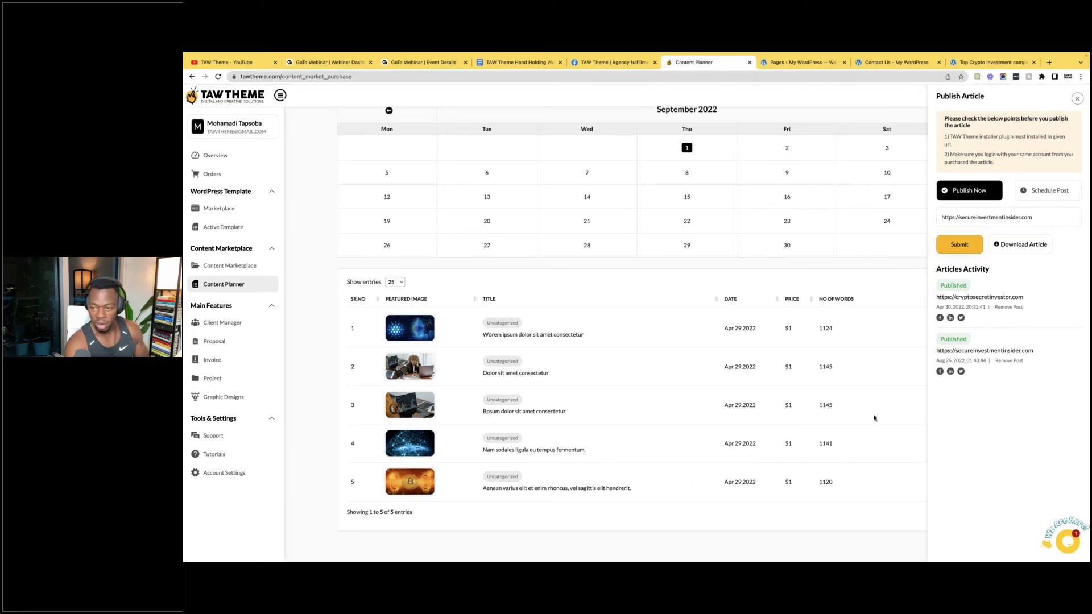
left_click(1077, 98)
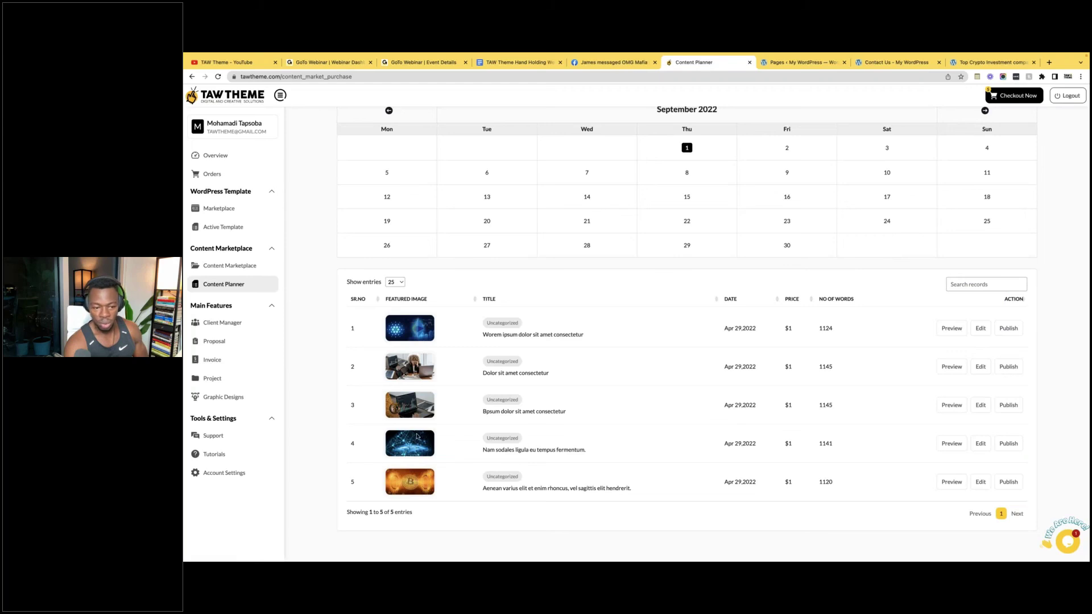
left_click(1008, 444)
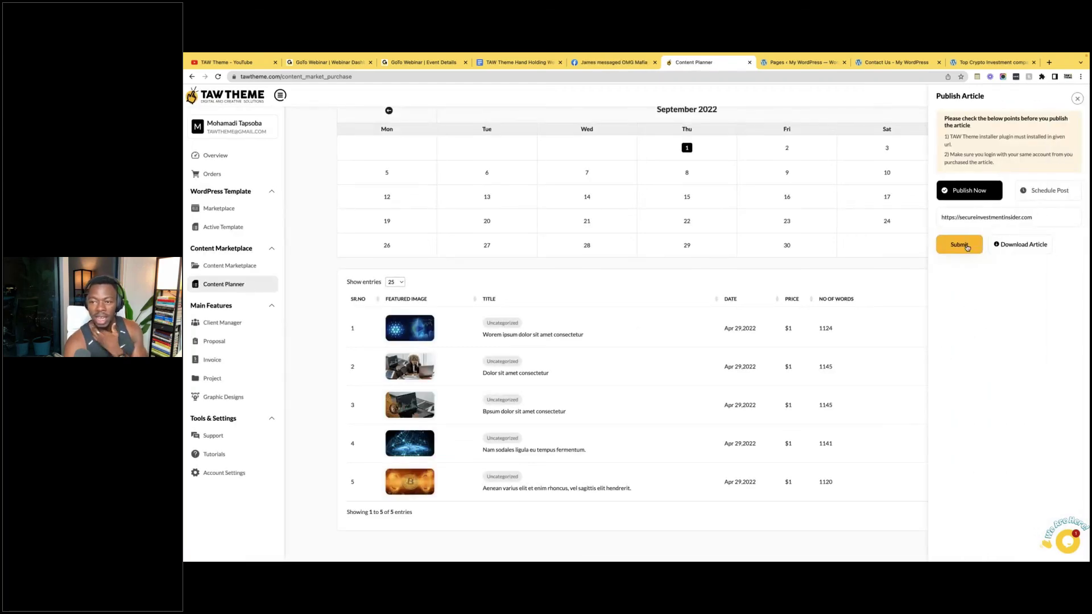
left_click(962, 249)
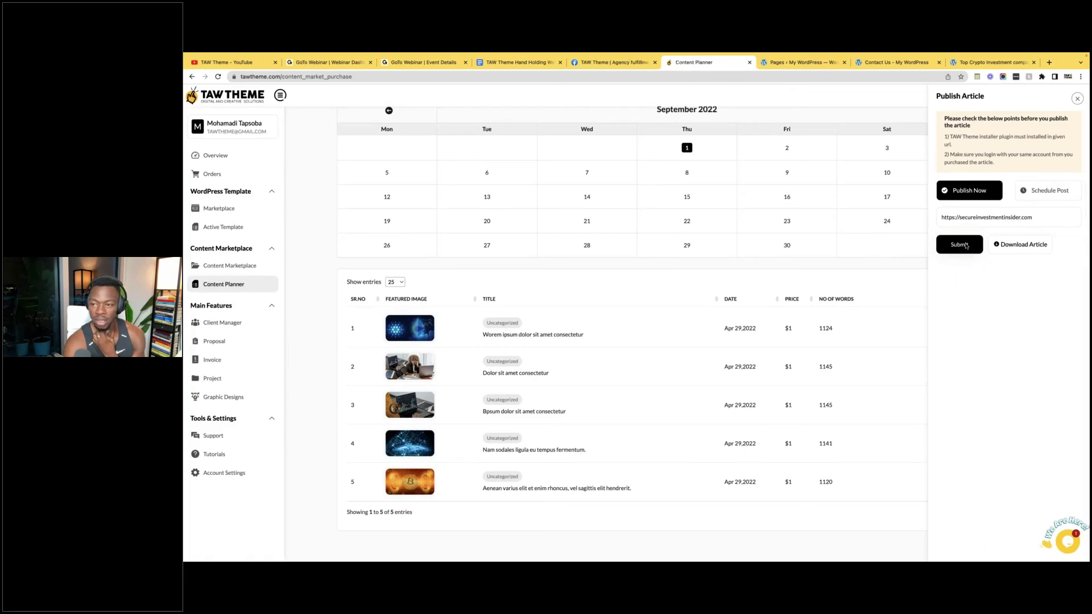
left_click(967, 246)
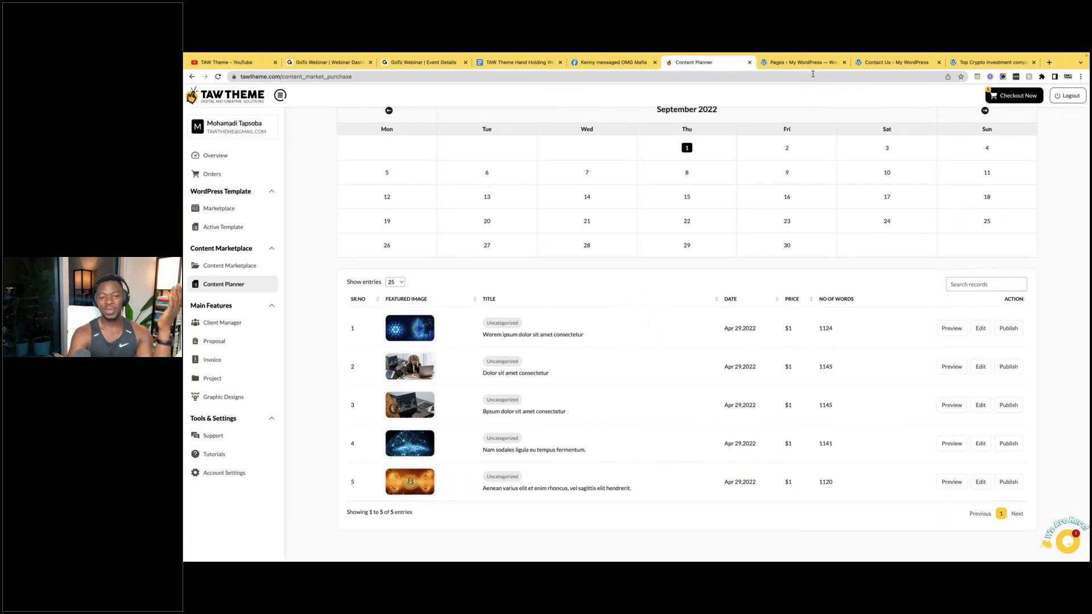
Step: Switch to the WordPress admin, check the list of all posts, and open the live site in a new tab
left_click(786, 68)
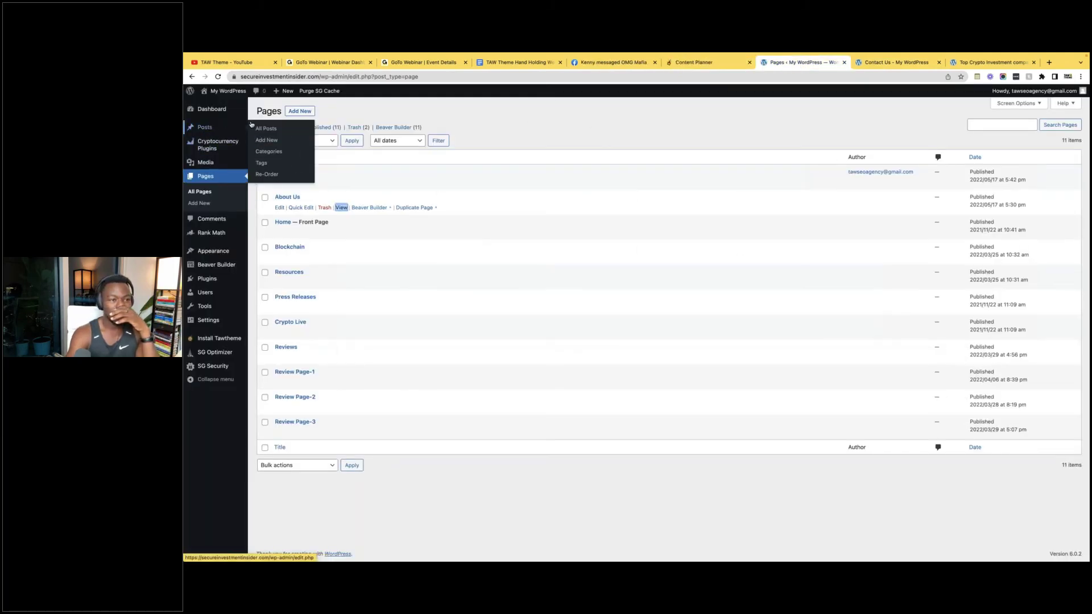
left_click(265, 130)
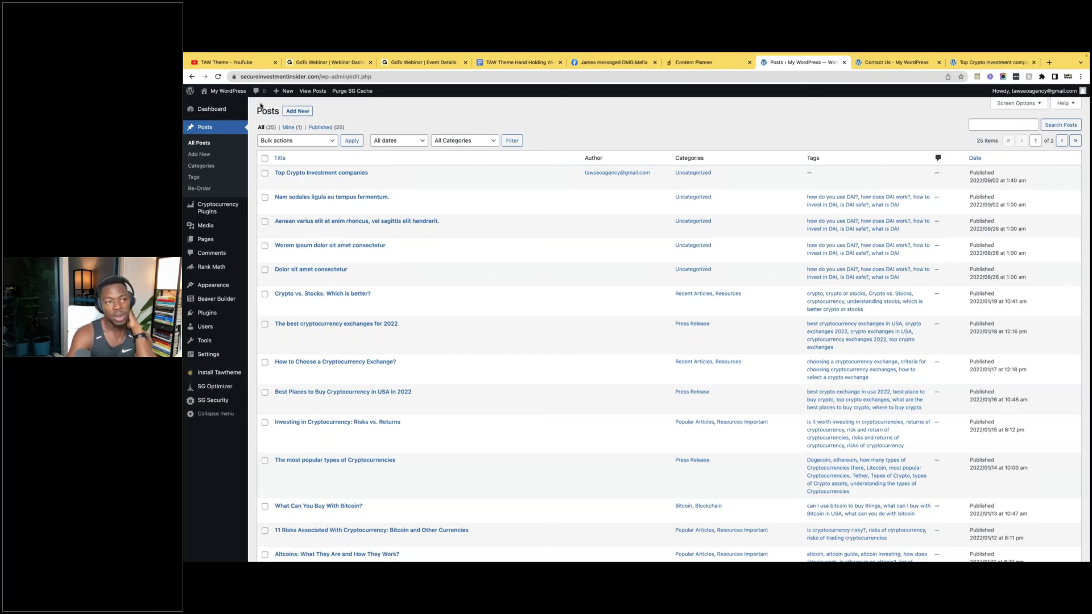
right_click(217, 104)
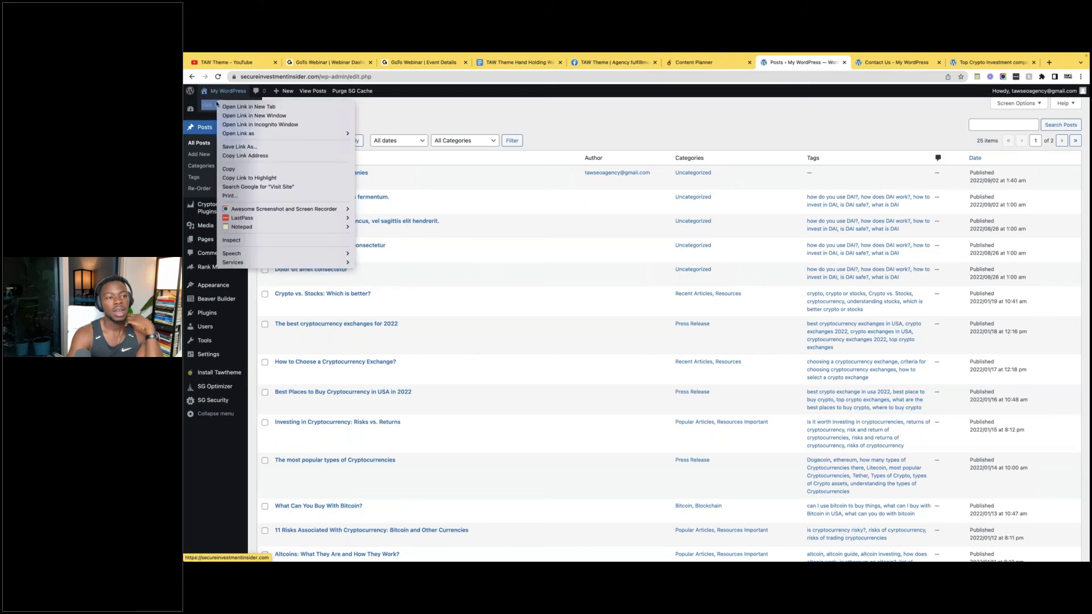
left_click(248, 106)
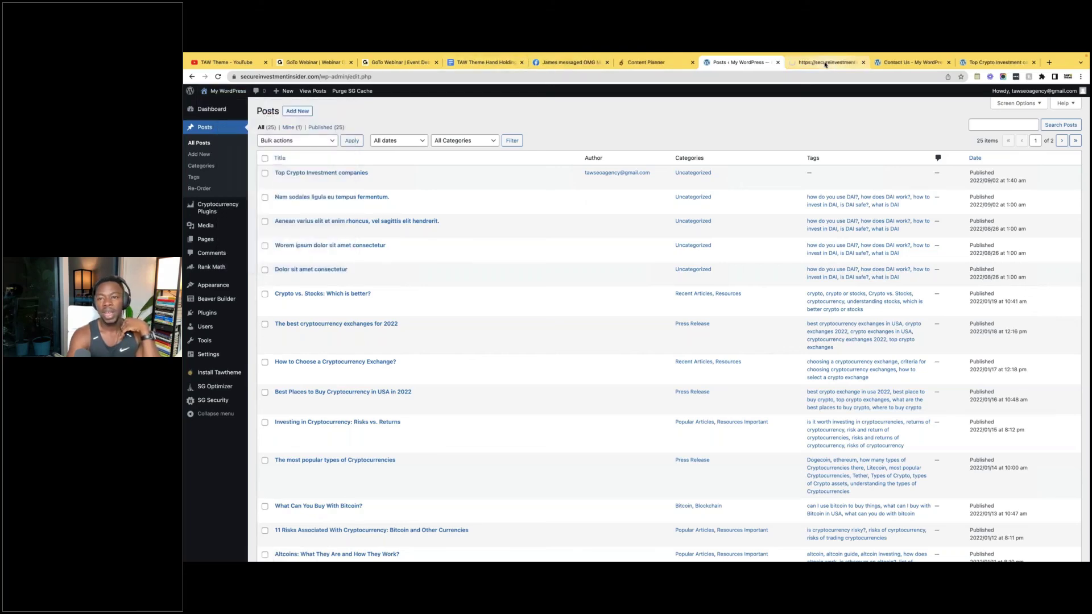
left_click(826, 62)
Step: Examine the home page's "Top Crypto Investment companies" and "Nam sodales ligula eu tempus fermentum." post cards, including their publication dates
scroll(569, 311, "down", 2)
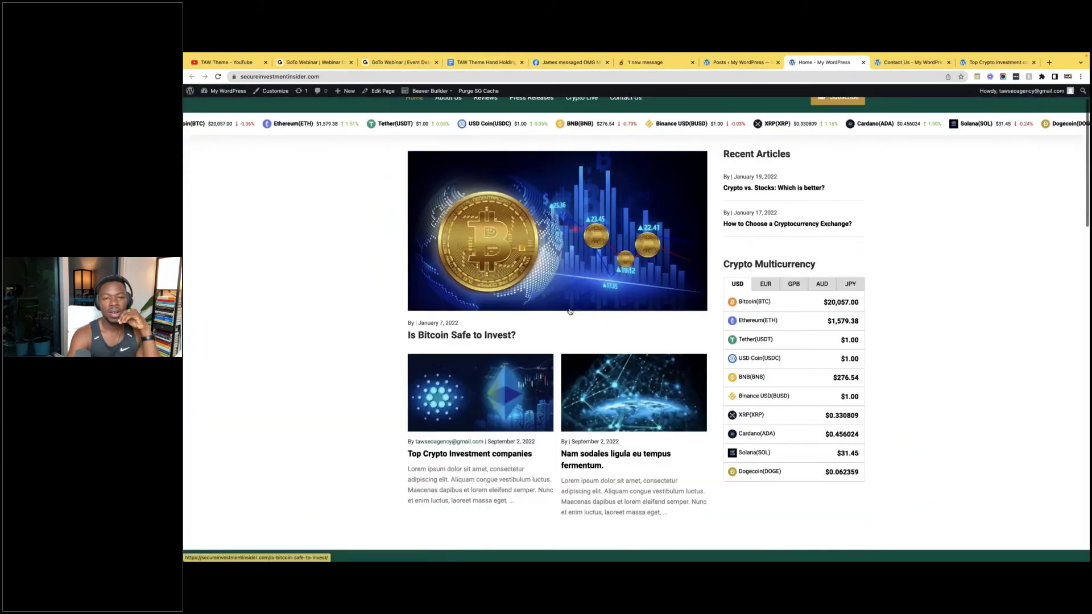
scroll(569, 311, "down", 5)
scroll(591, 342, "up", 4)
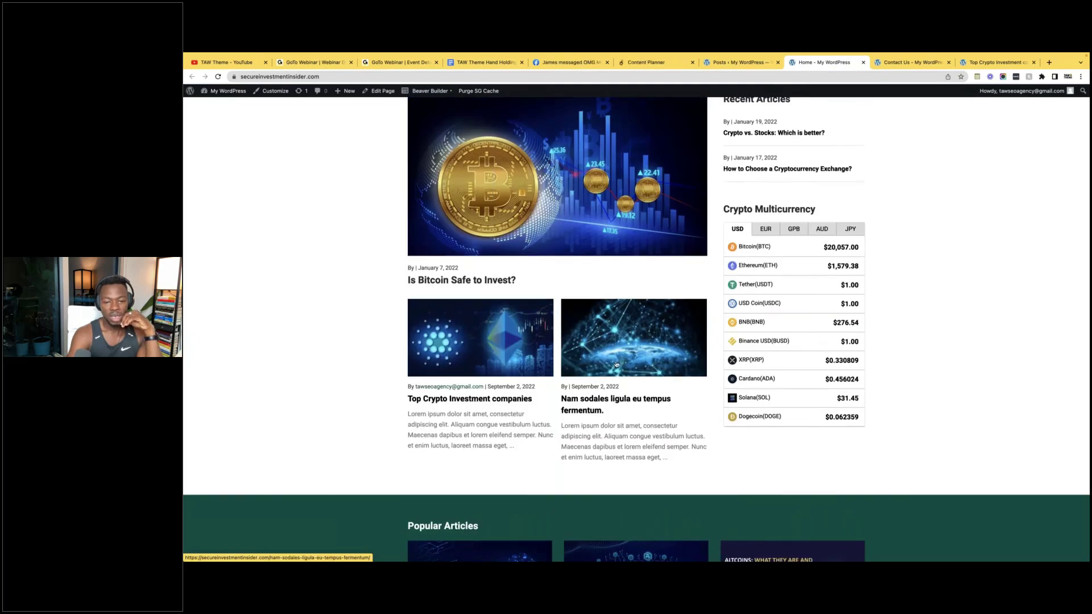
left_click_drag(572, 387, 616, 388)
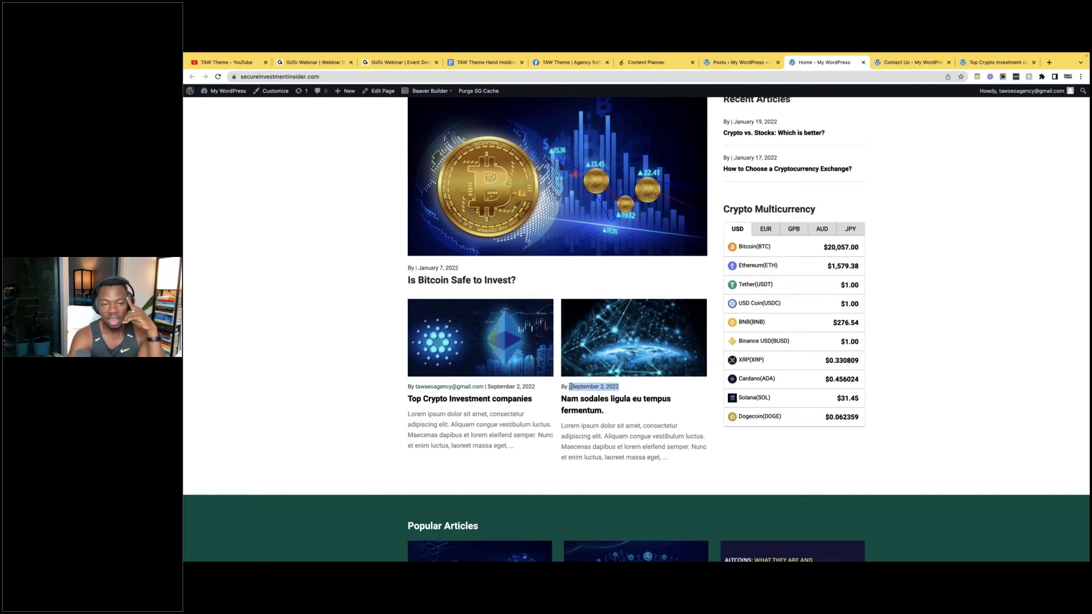
left_click(545, 391)
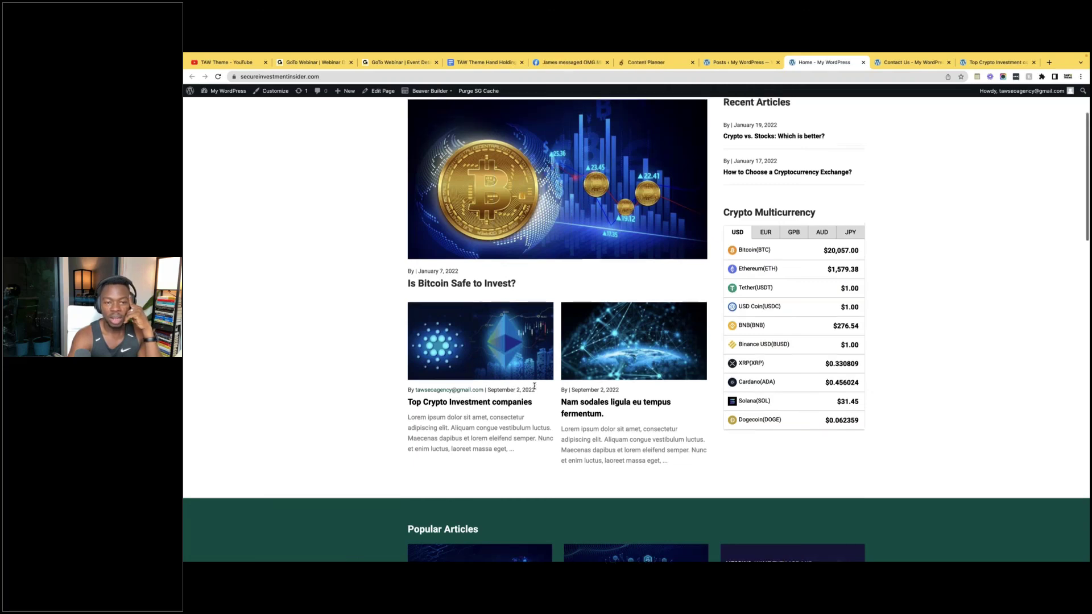
scroll(546, 381, "up", 1)
scroll(569, 372, "down", 2)
scroll(592, 364, "down", 3)
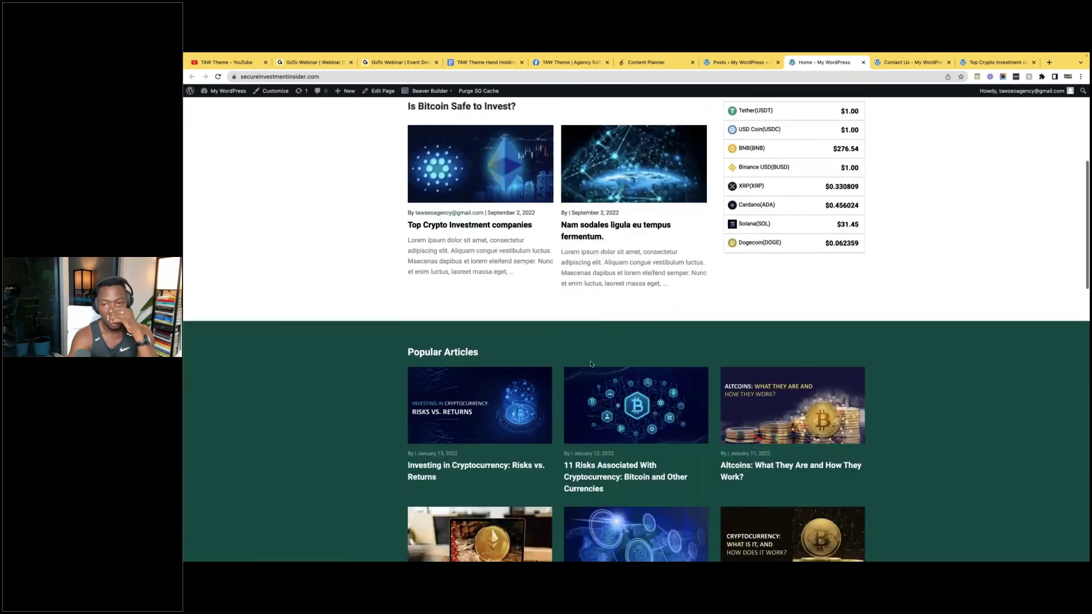
scroll(739, 256, "up", 6)
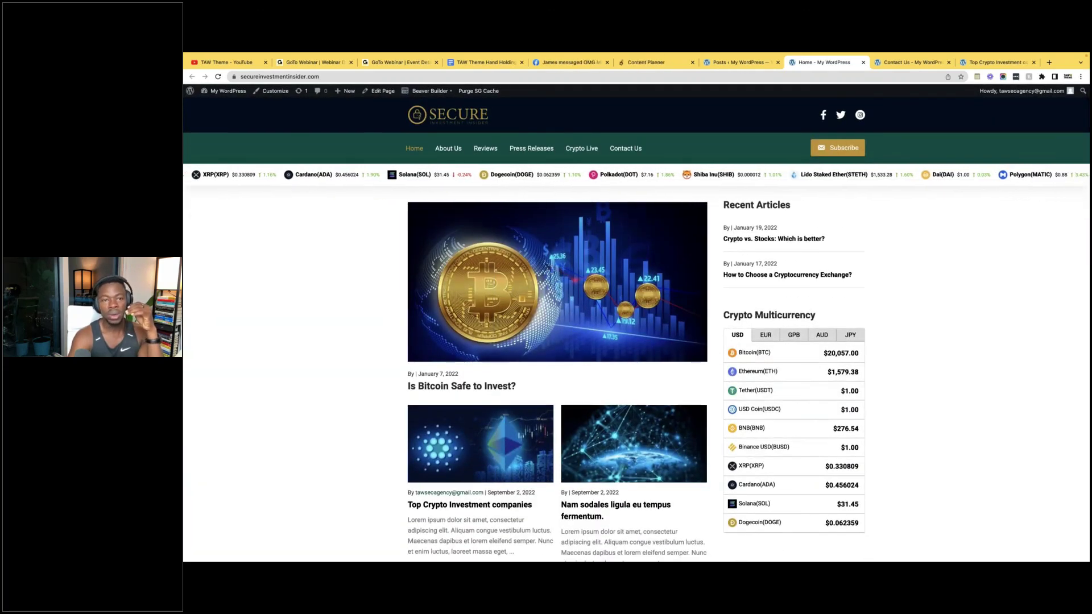
Step: Reload the live home page and review its article sections from the featured posts down to the newsletter footer
left_click(543, 76)
key("Return")
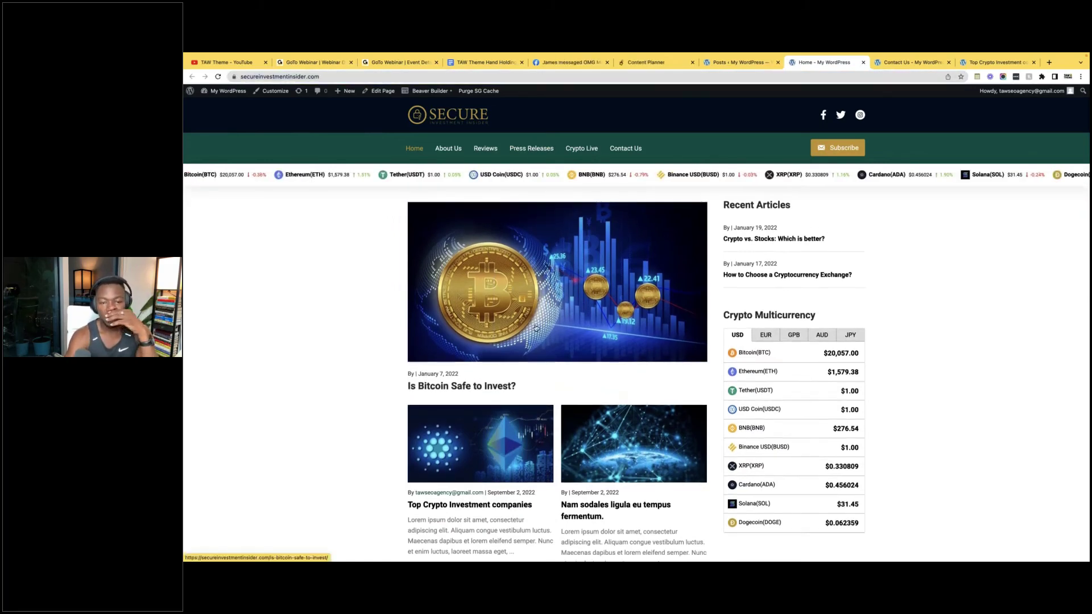
scroll(544, 227, "down", 4)
scroll(480, 227, "down", 15)
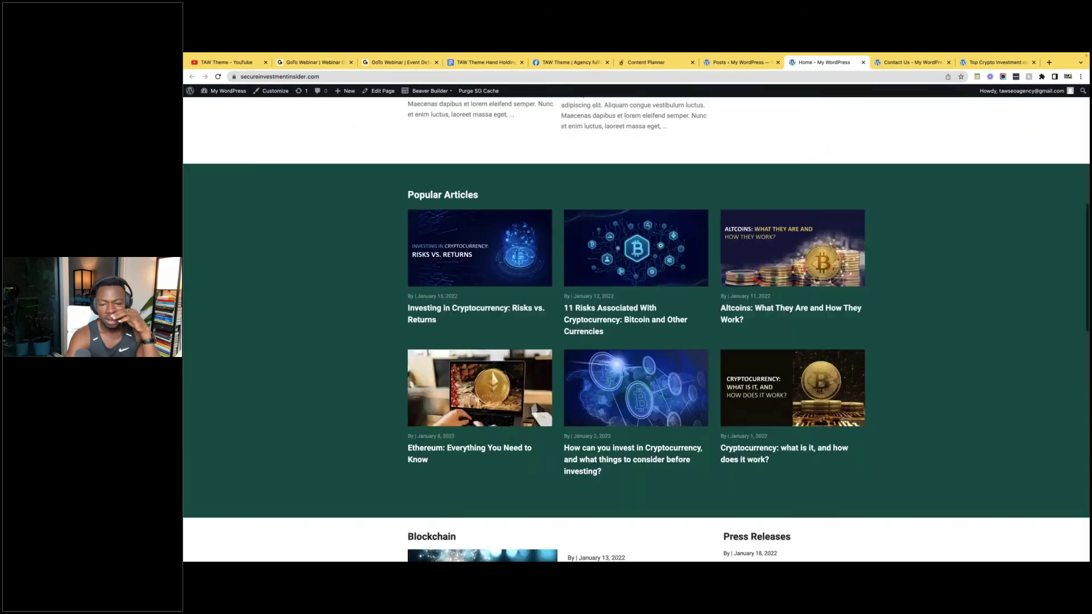
scroll(481, 228, "down", 5)
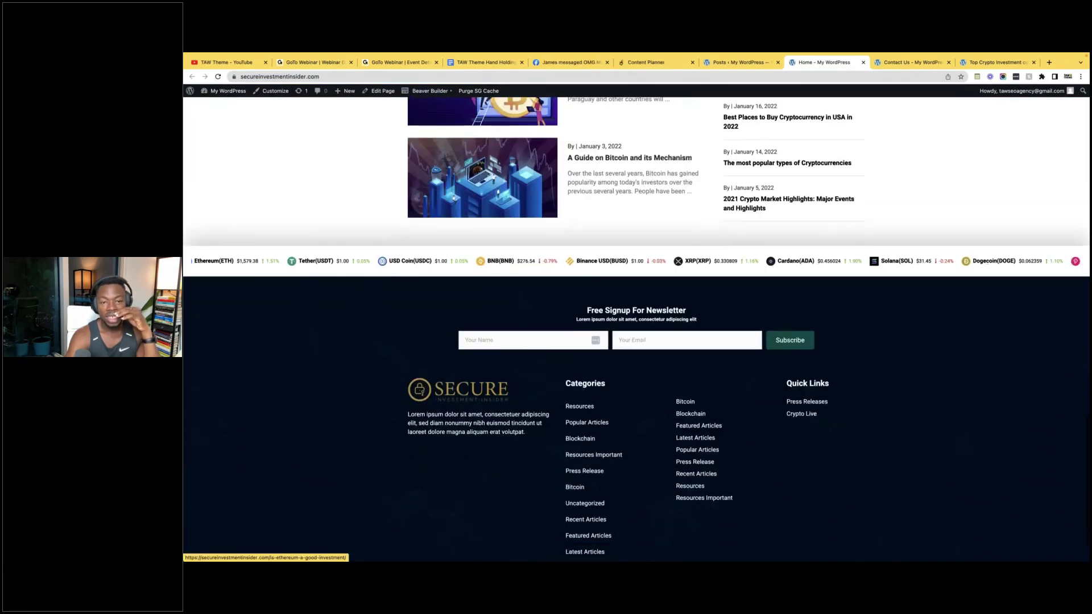
scroll(592, 189, "up", 10)
scroll(593, 189, "up", 6)
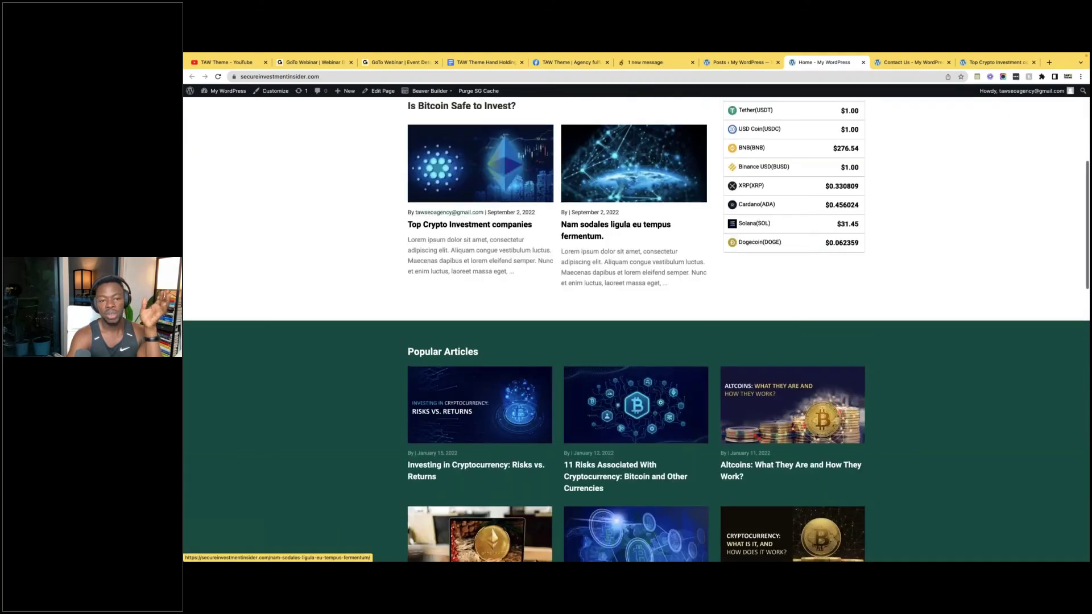
scroll(592, 189, "up", 3)
scroll(593, 189, "down", 5)
scroll(593, 189, "up", 6)
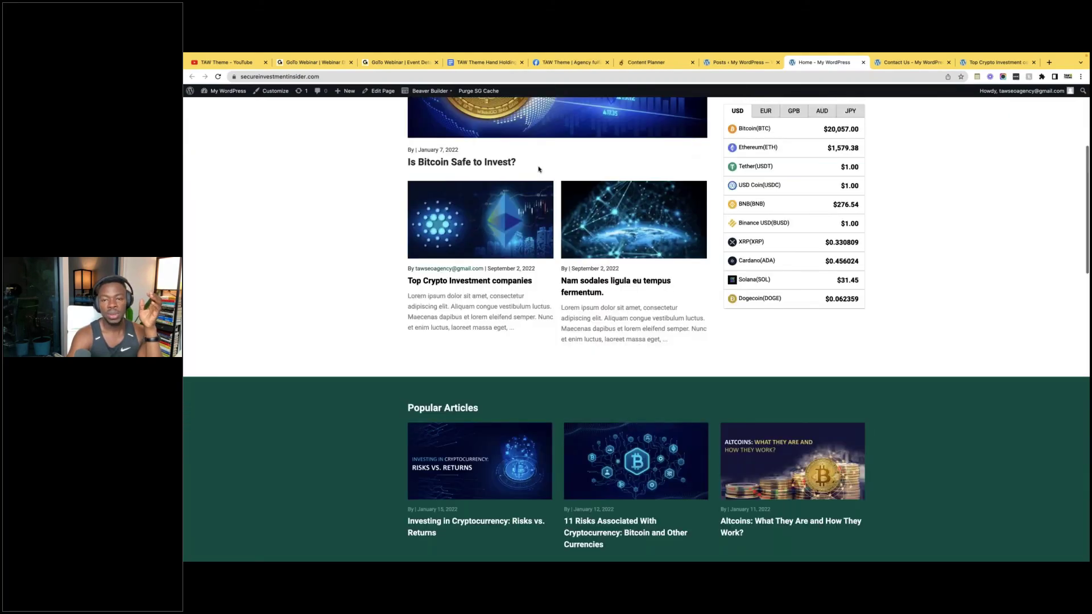
scroll(585, 298, "down", 2)
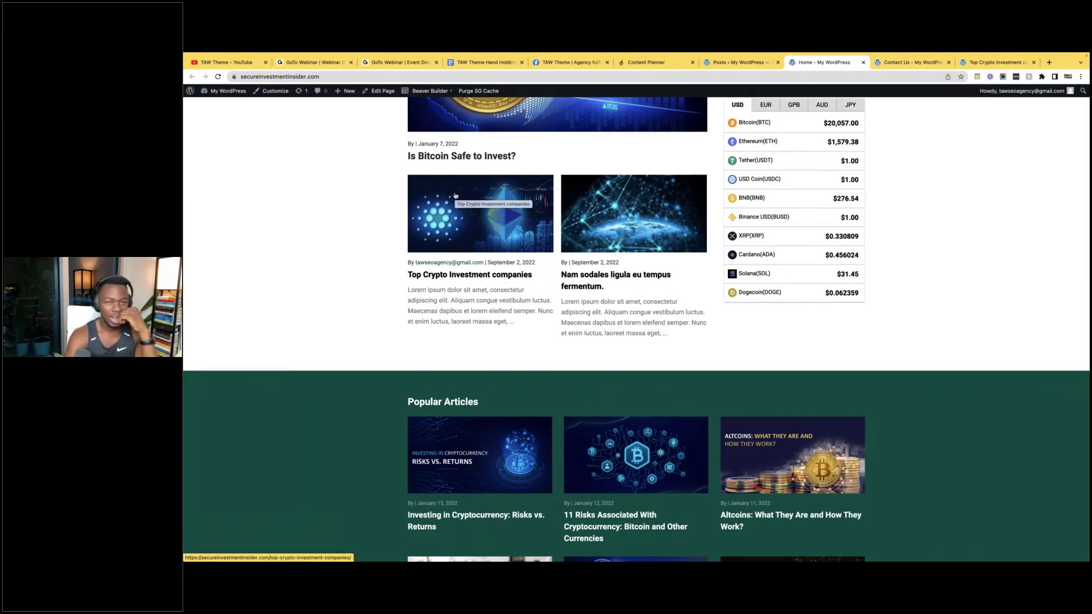
scroll(455, 195, "up", 5)
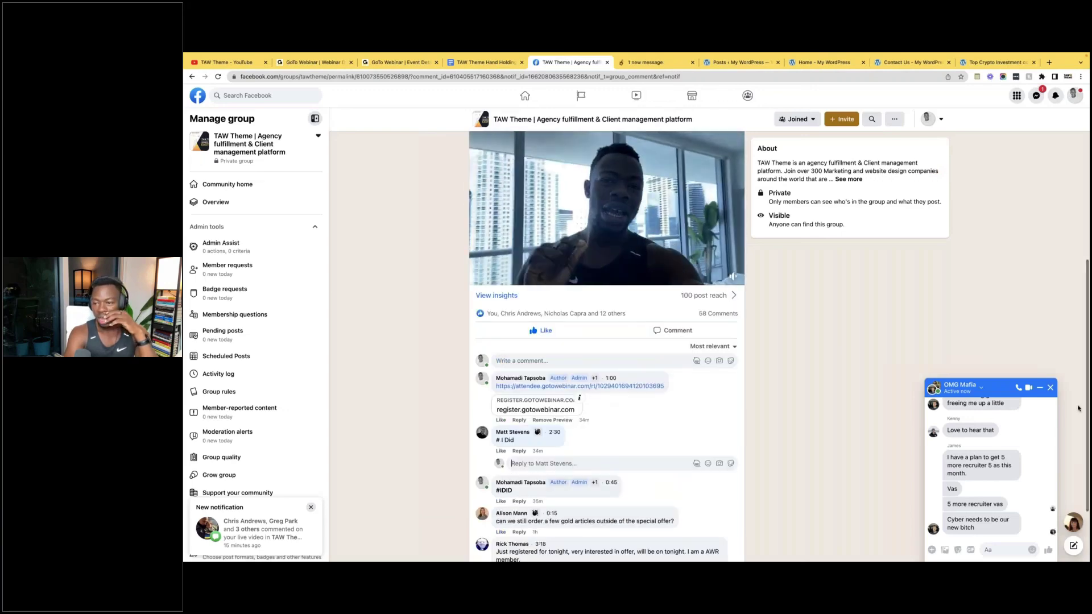
Step: Switch to Facebook, close the open group chat, and load the TAW Theme group's main page at facebook.com/groups/tawtheme/
left_click(1050, 387)
scroll(582, 455, "down", 3)
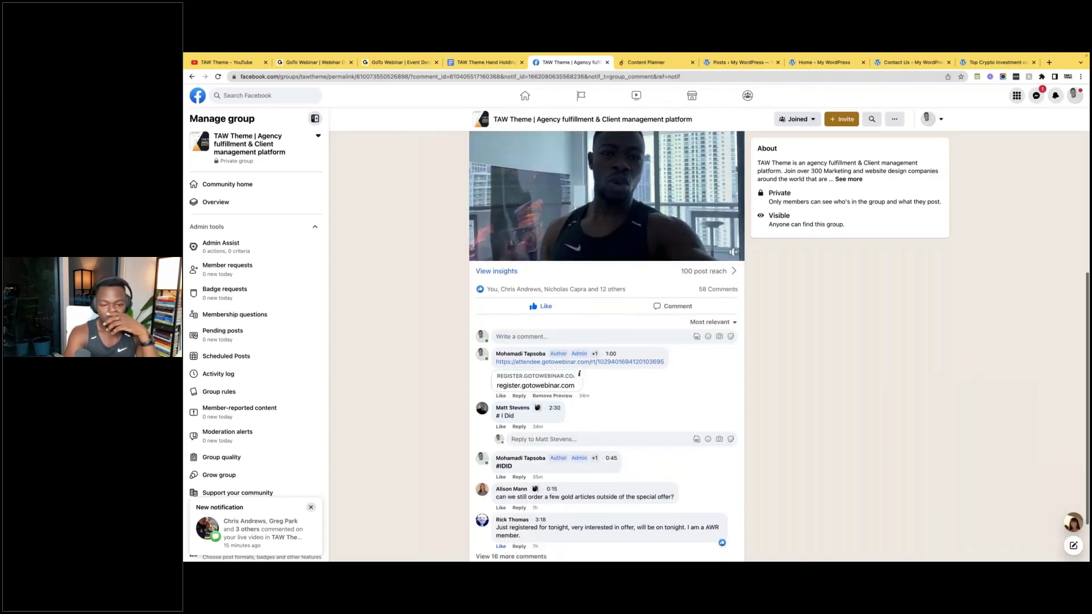
scroll(583, 405, "up", 5)
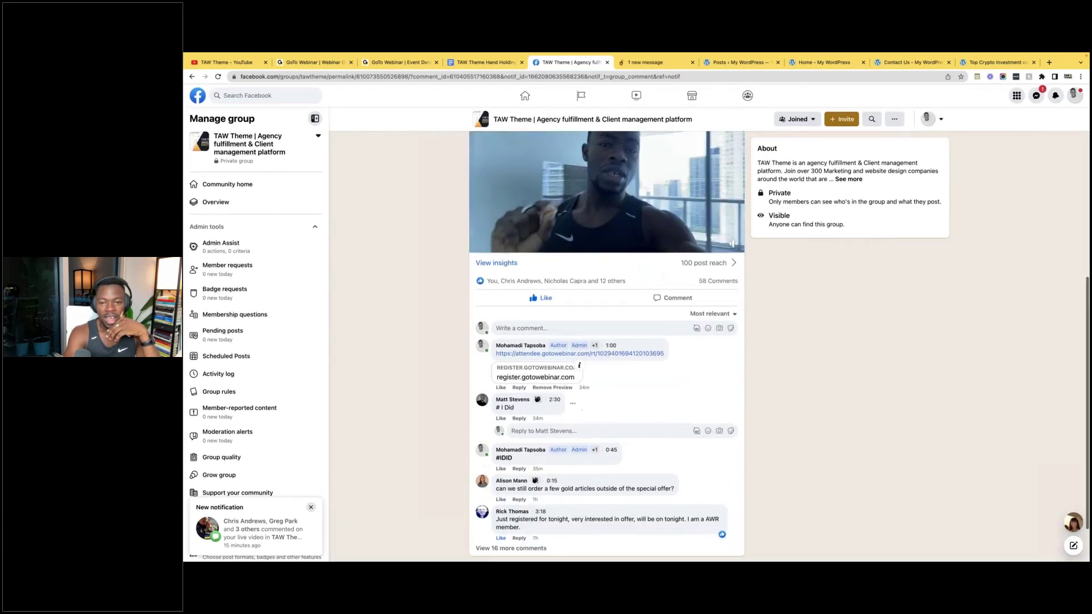
scroll(568, 284, "down", 2)
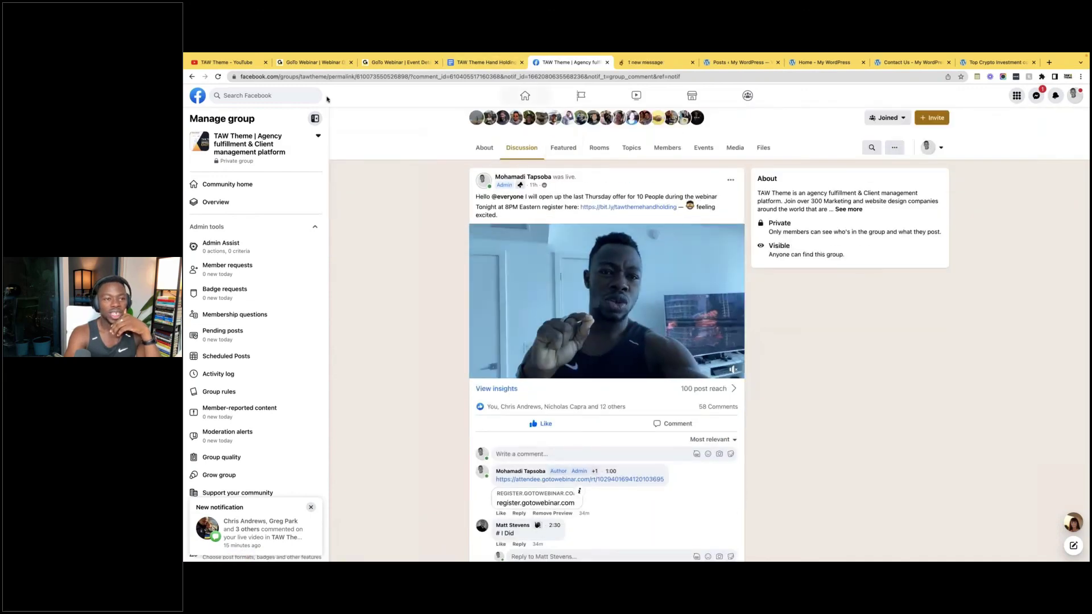
left_click_drag(329, 77, 683, 76)
key("BackSpace")
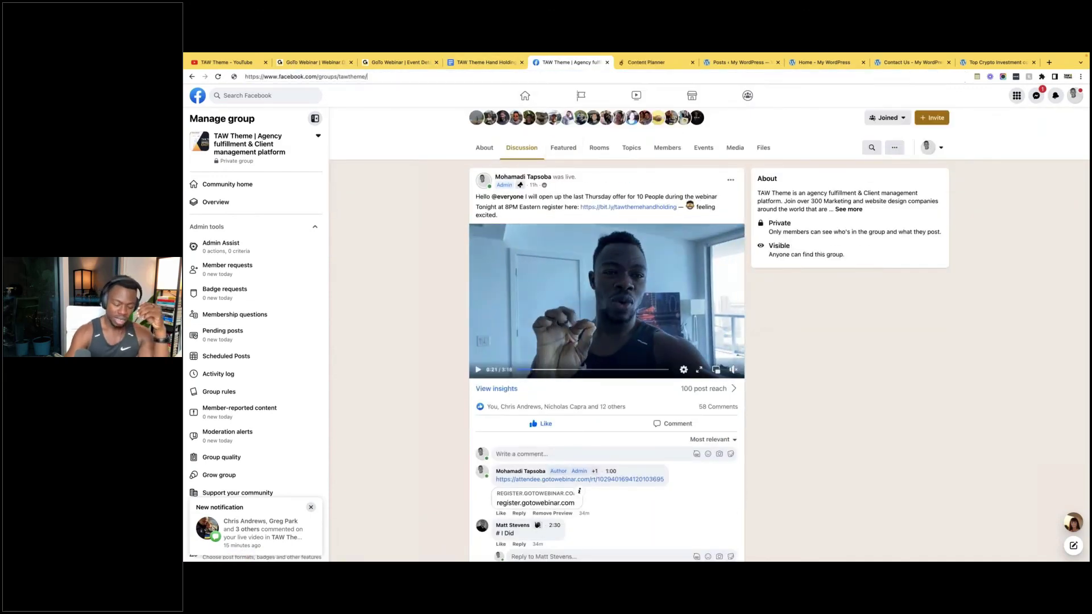
key("Return")
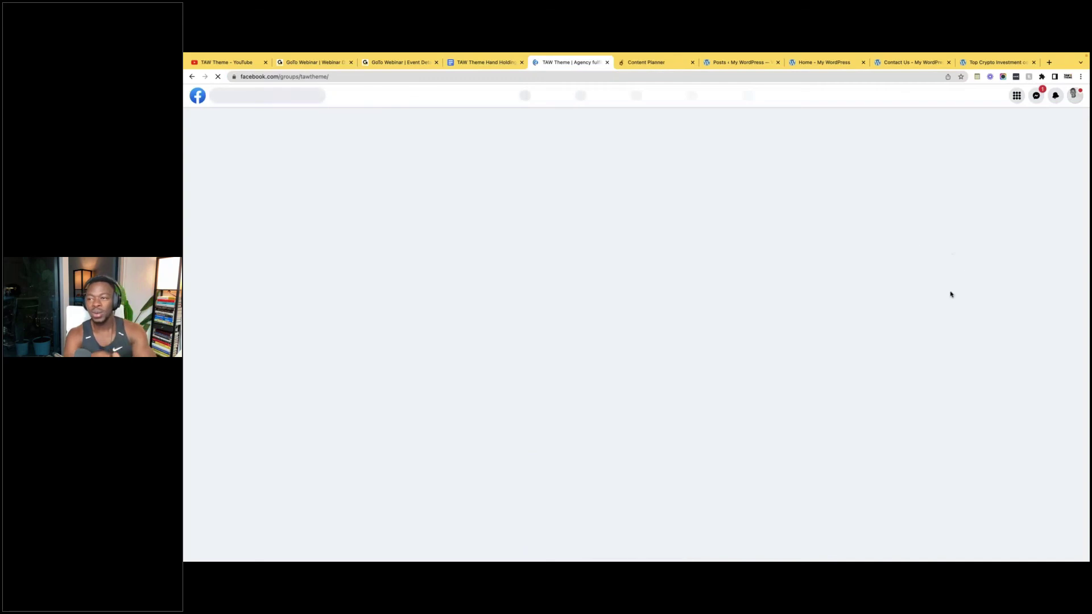
Step: Expand the comments under the group's live video post about the webinar offer and read the members' questions
scroll(659, 427, "down", 5)
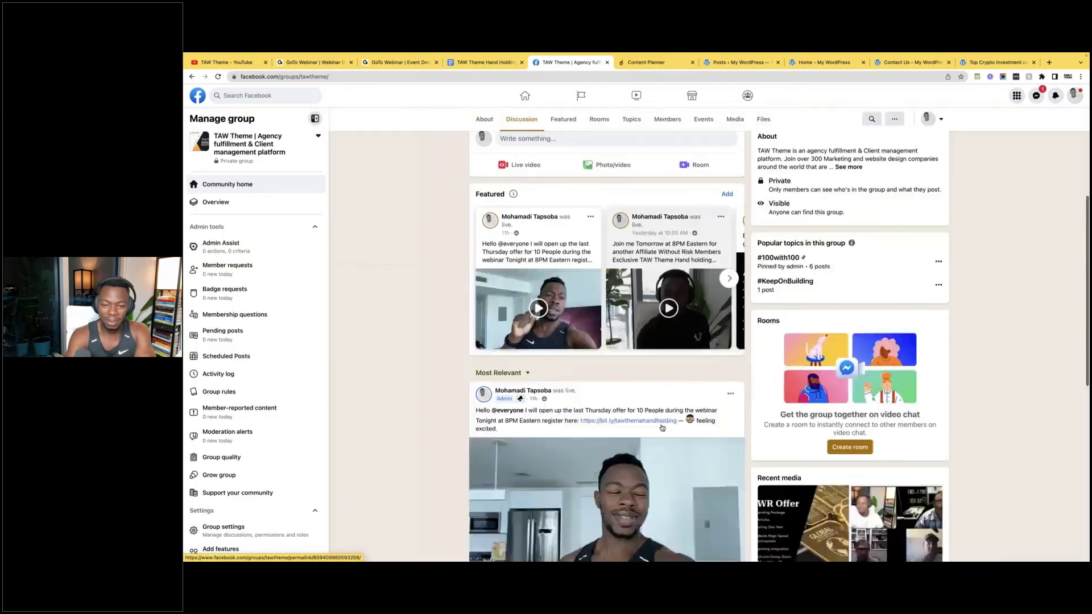
scroll(660, 427, "down", 3)
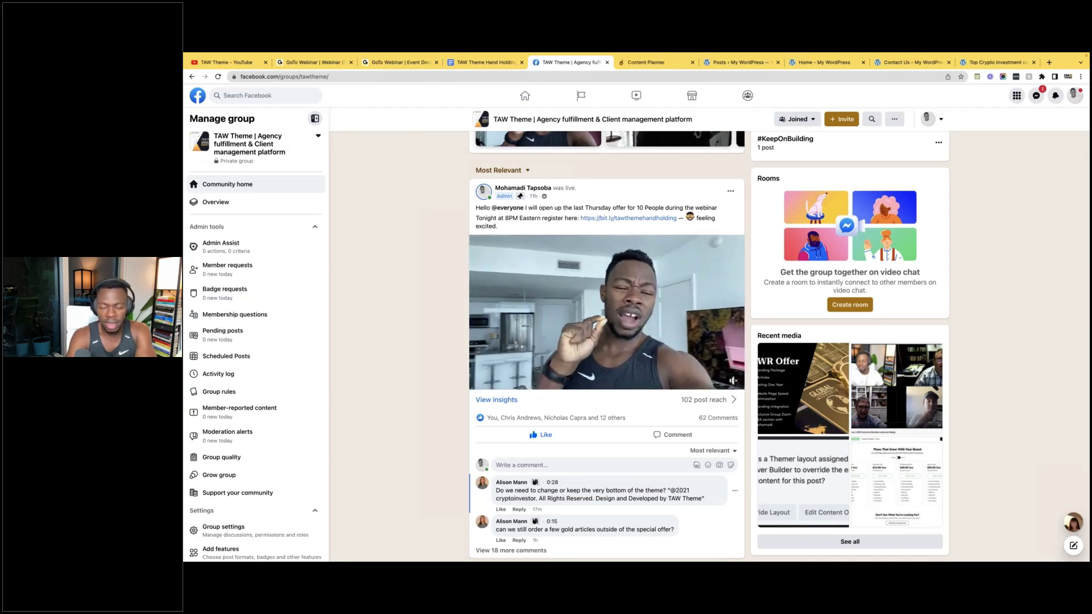
scroll(607, 341, "down", 2)
scroll(631, 404, "down", 4)
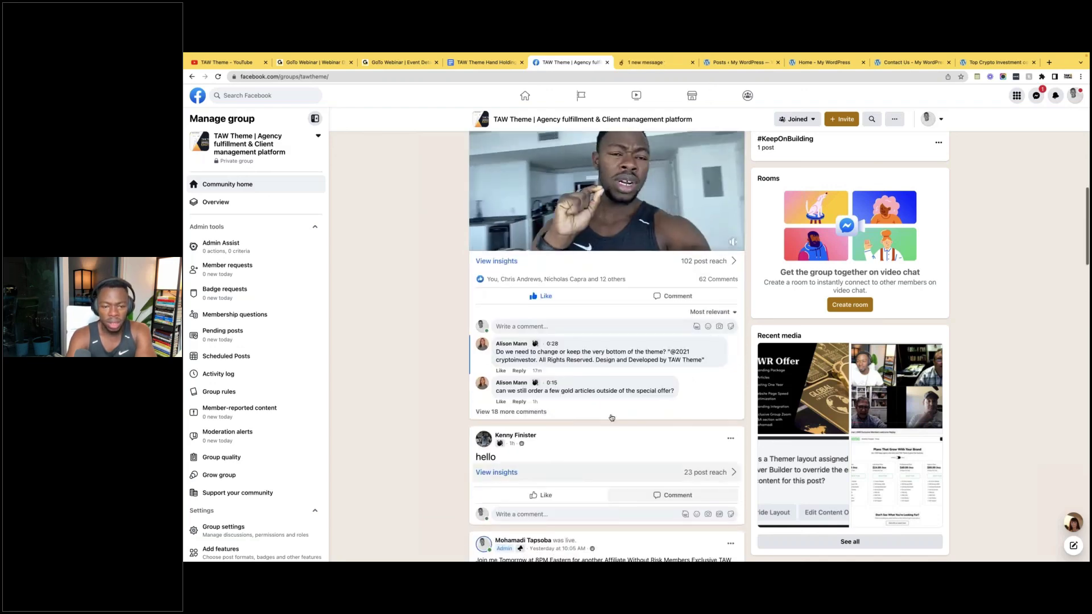
left_click(525, 412)
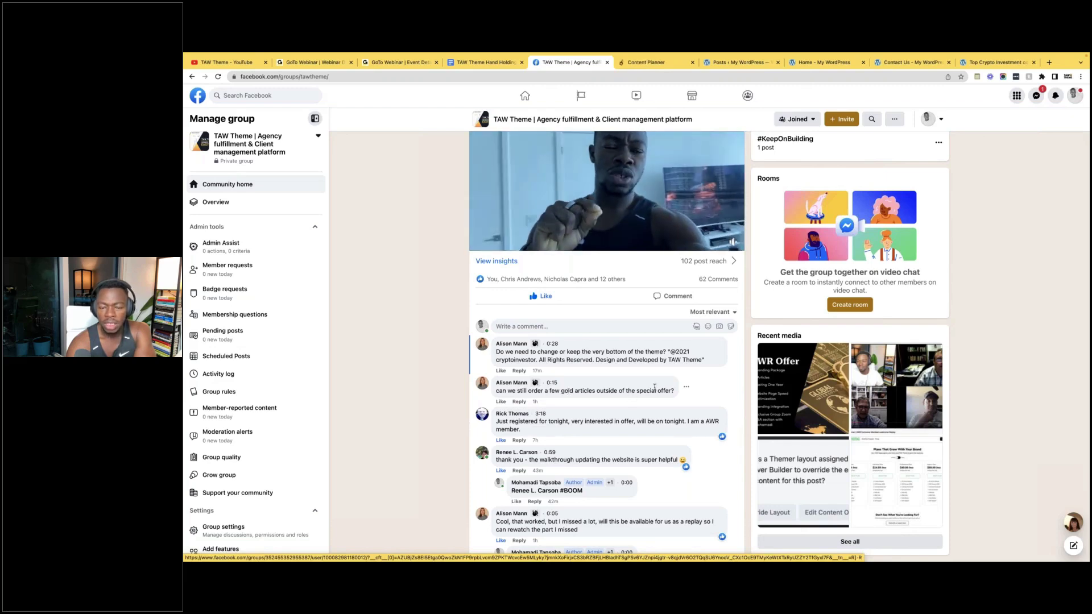
scroll(661, 414, "down", 2)
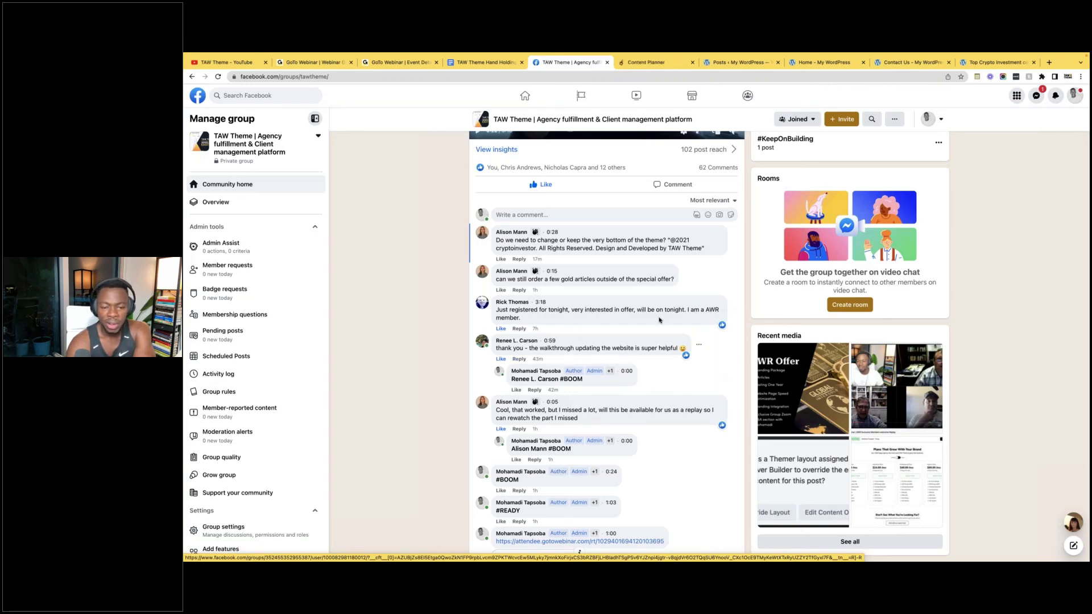
scroll(674, 379, "down", 5)
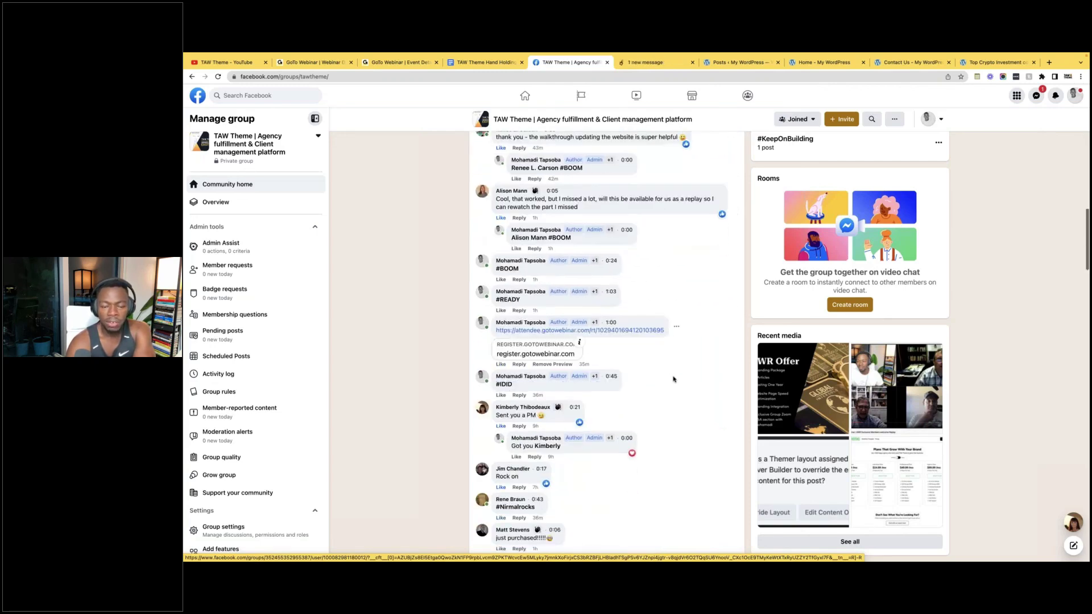
scroll(673, 380, "up", 4)
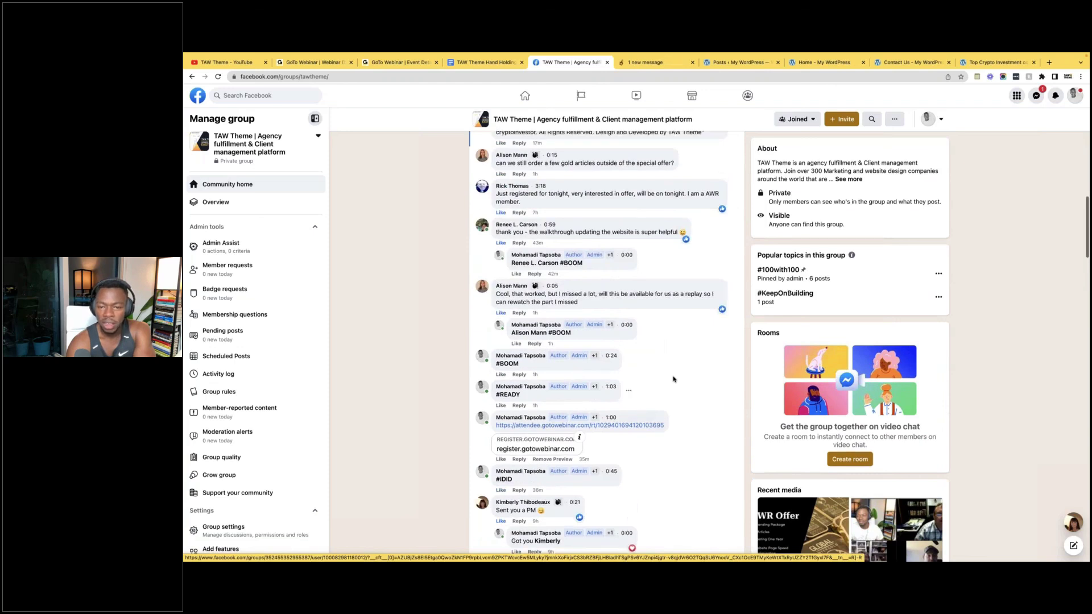
scroll(694, 317, "down", 1)
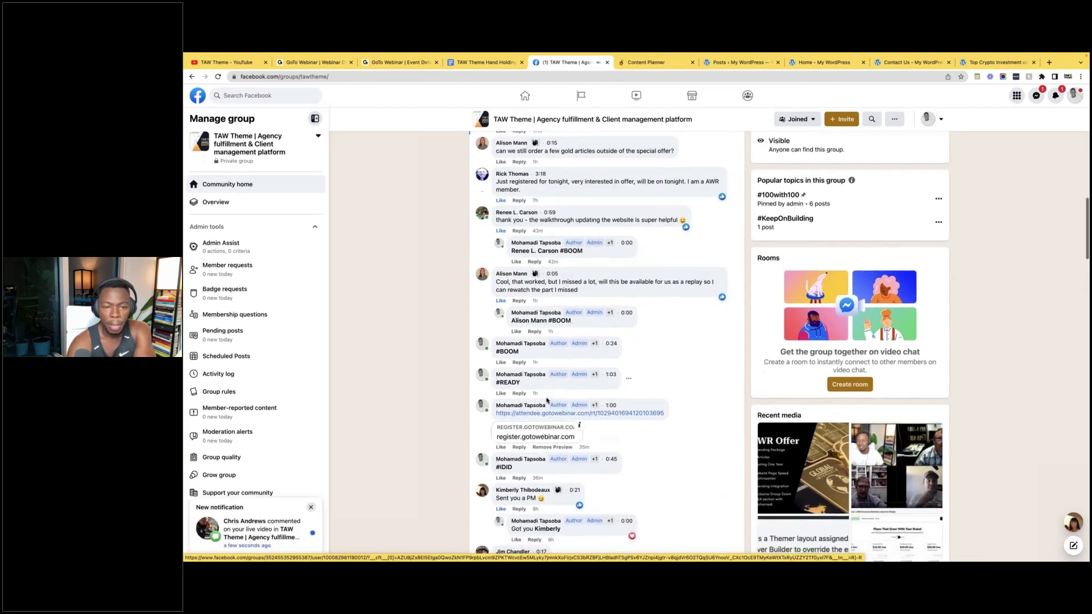
scroll(560, 353, "down", 1)
scroll(559, 377, "up", 6)
scroll(559, 377, "down", 6)
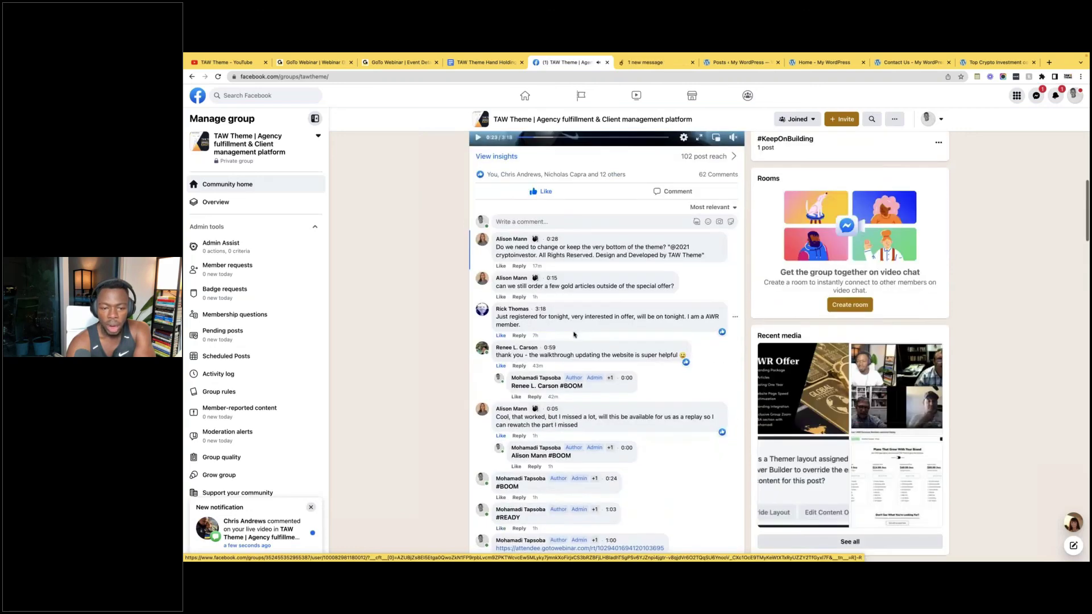
Step: Read through the remaining comments under the live video post and open the newest comment notification, about author credit for purchased articles
scroll(560, 377, "down", 3)
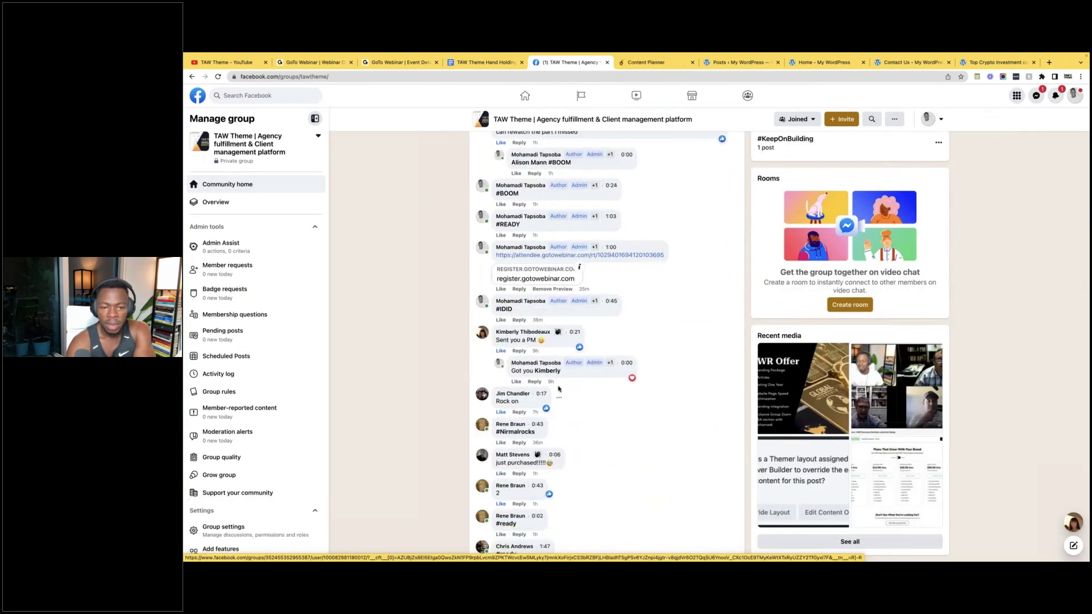
scroll(558, 383, "up", 3)
scroll(579, 400, "down", 8)
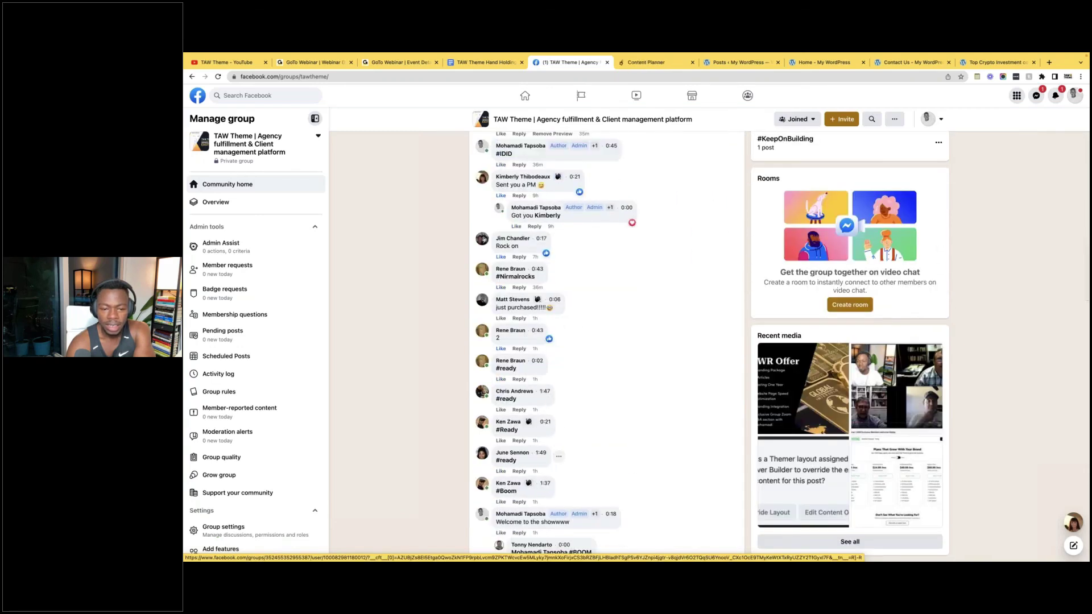
scroll(607, 341, "down", 10)
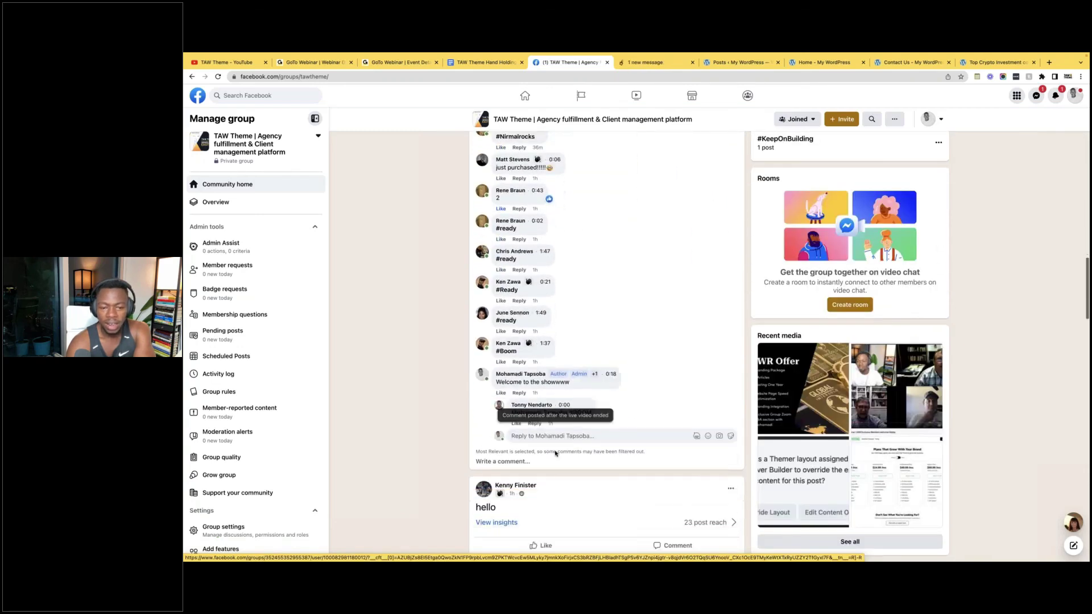
scroll(563, 401, "up", 3)
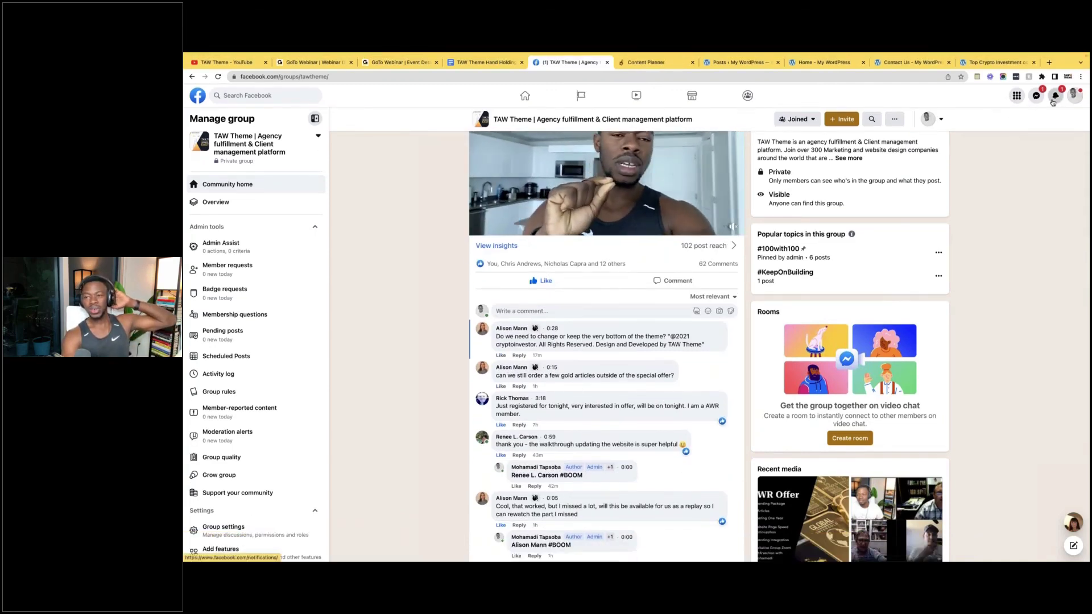
left_click(1055, 97)
left_click(1024, 168)
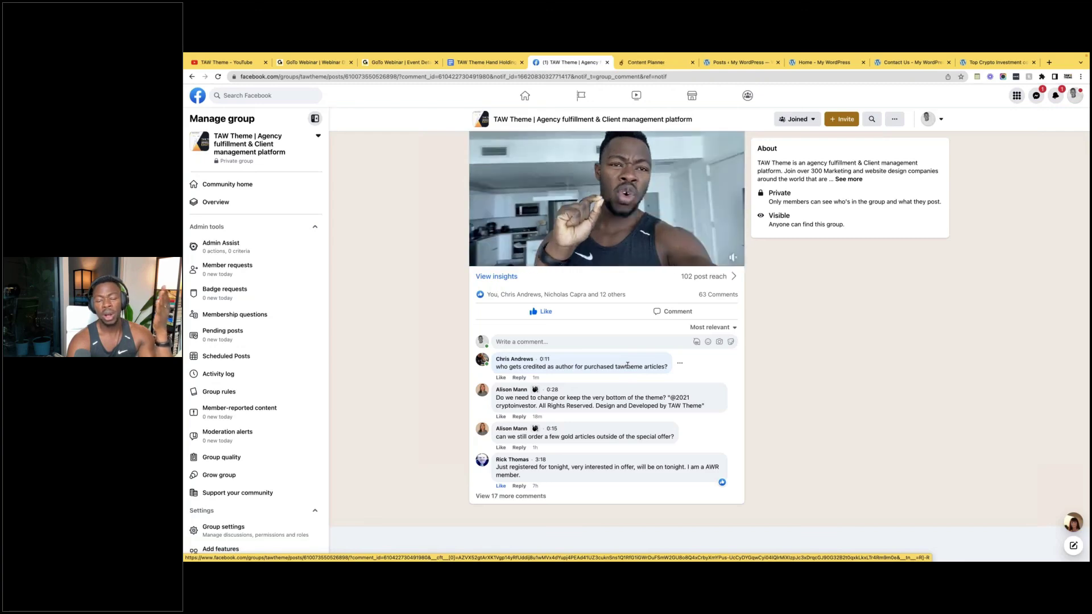
Step: Switch to the live "Top Crypto Investment companies" post and examine its publication date, author line and article body
left_click(979, 65)
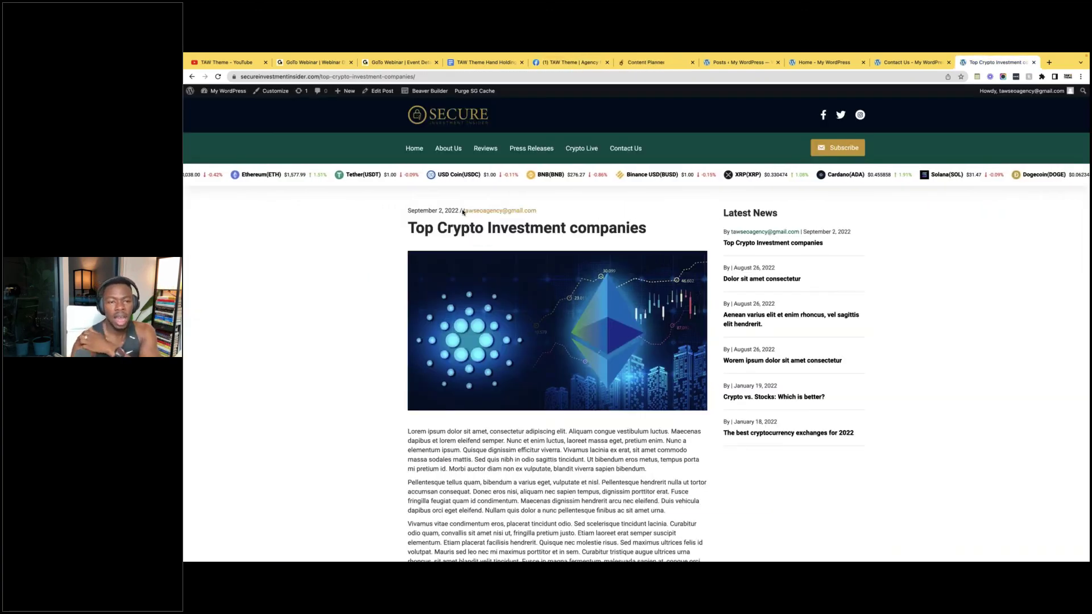
left_click_drag(462, 212, 408, 211)
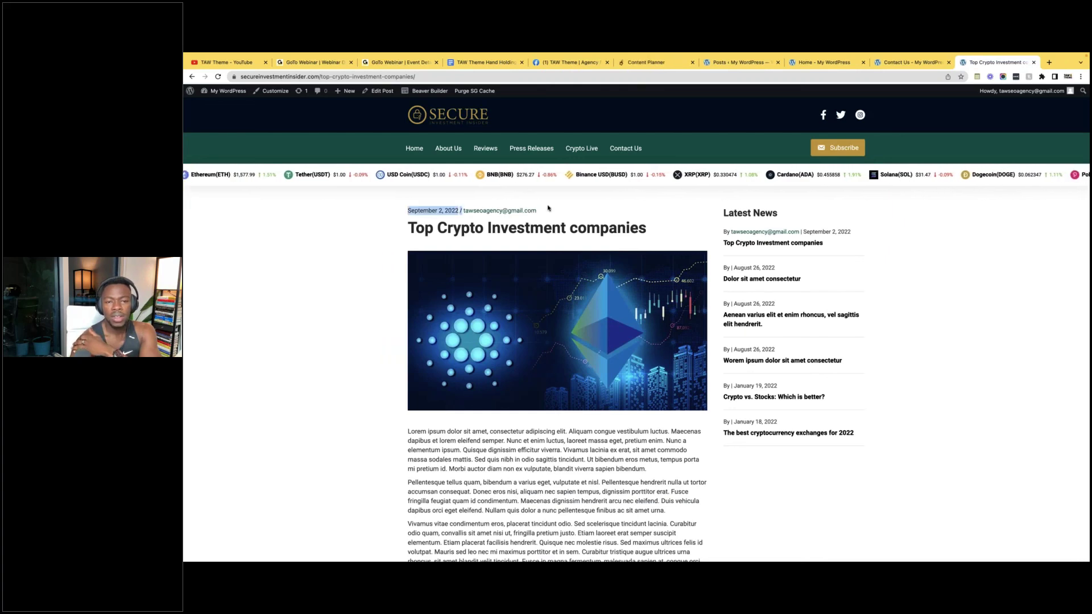
left_click_drag(548, 209, 463, 211)
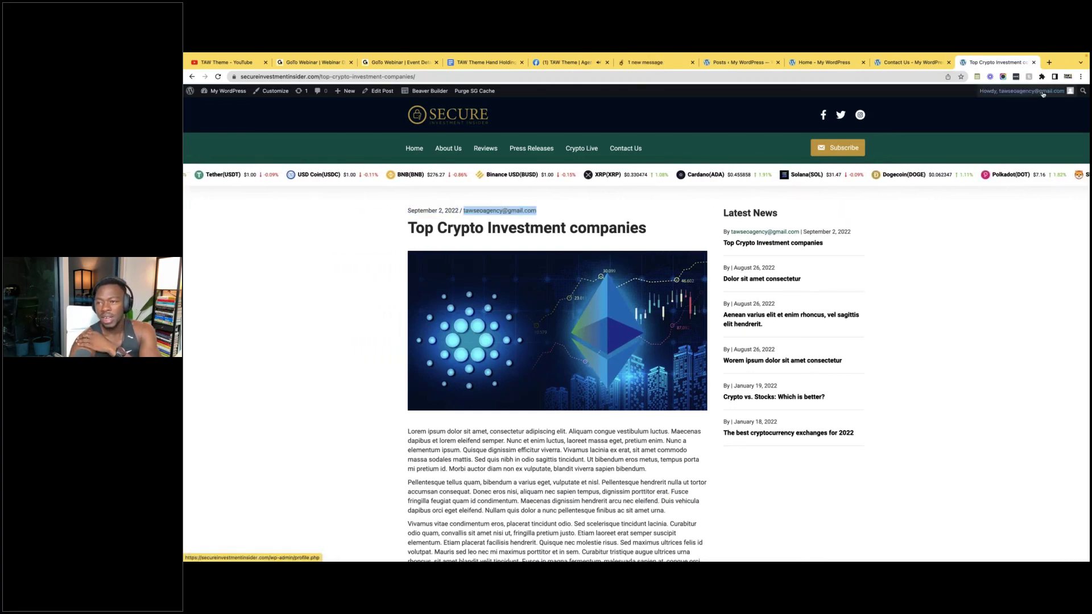
mouse_move(1011, 96)
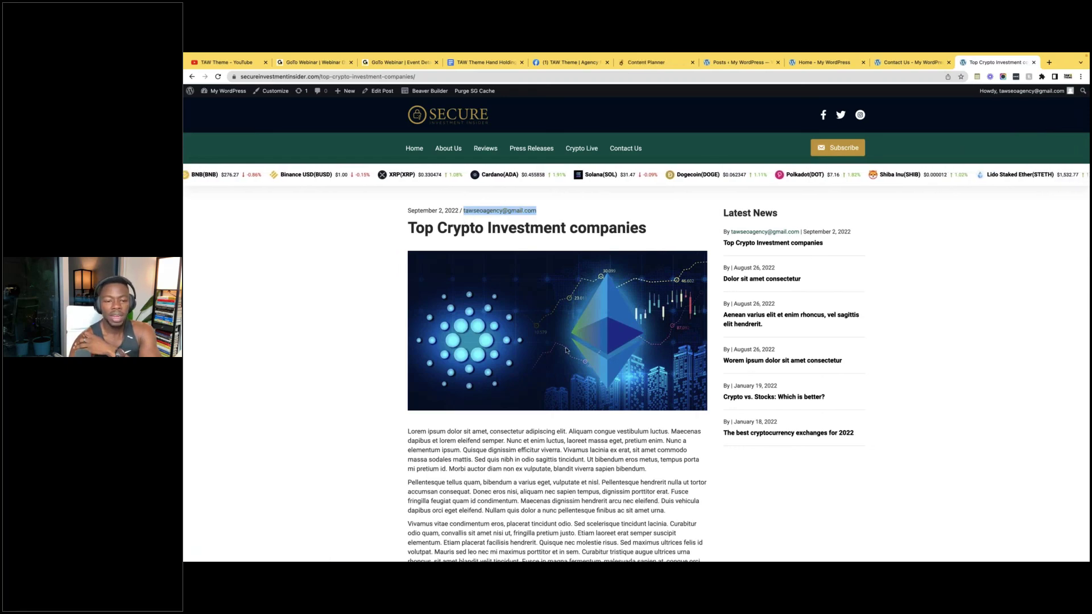
scroll(566, 350, "down", 2)
scroll(566, 350, "down", 10)
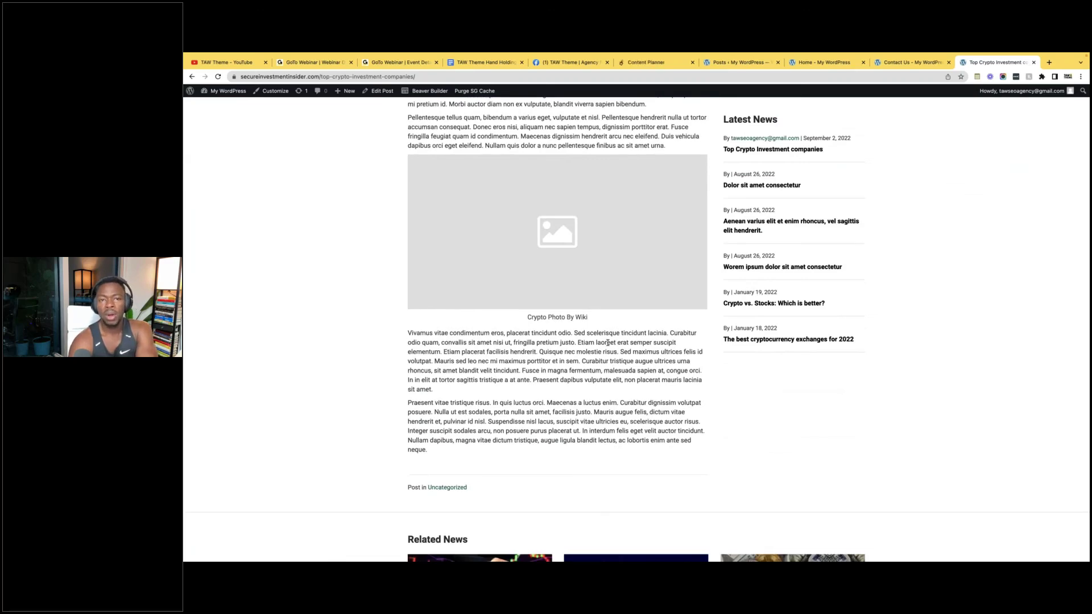
Step: Return to the Facebook group, open the newest comment notifications in turn, and read the questions on SEO-optimized articles and affiliate banners
left_click(566, 64)
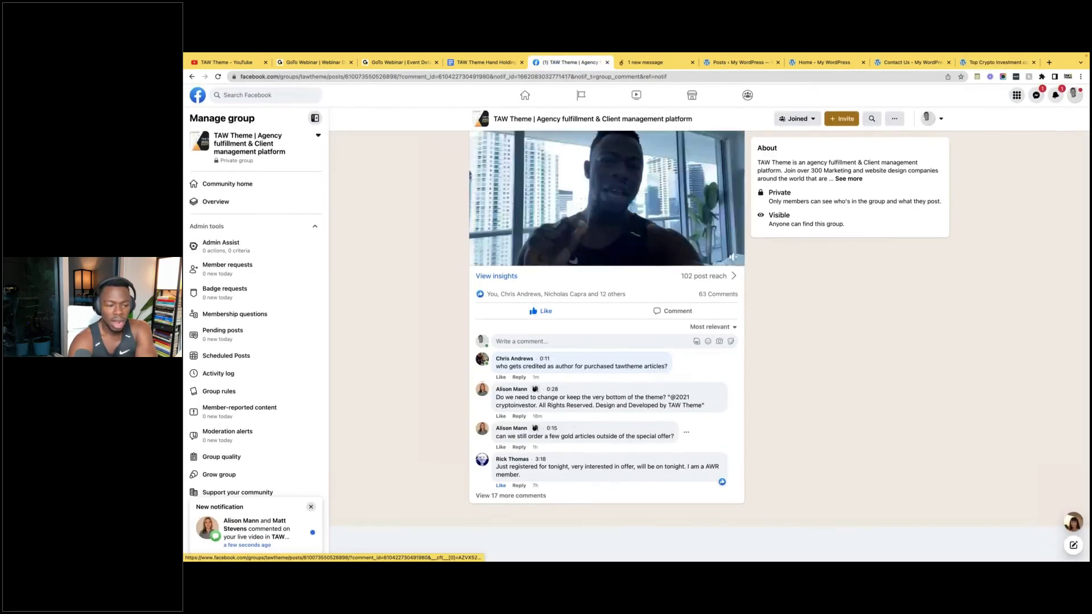
left_click(1057, 94)
left_click(1007, 168)
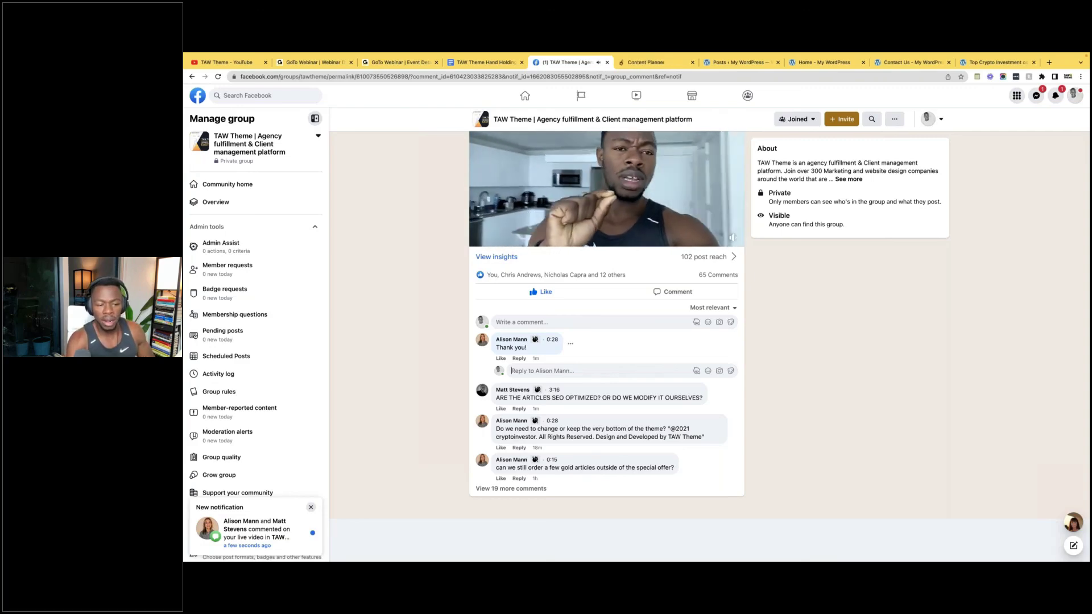
left_click(1055, 95)
left_click(1012, 170)
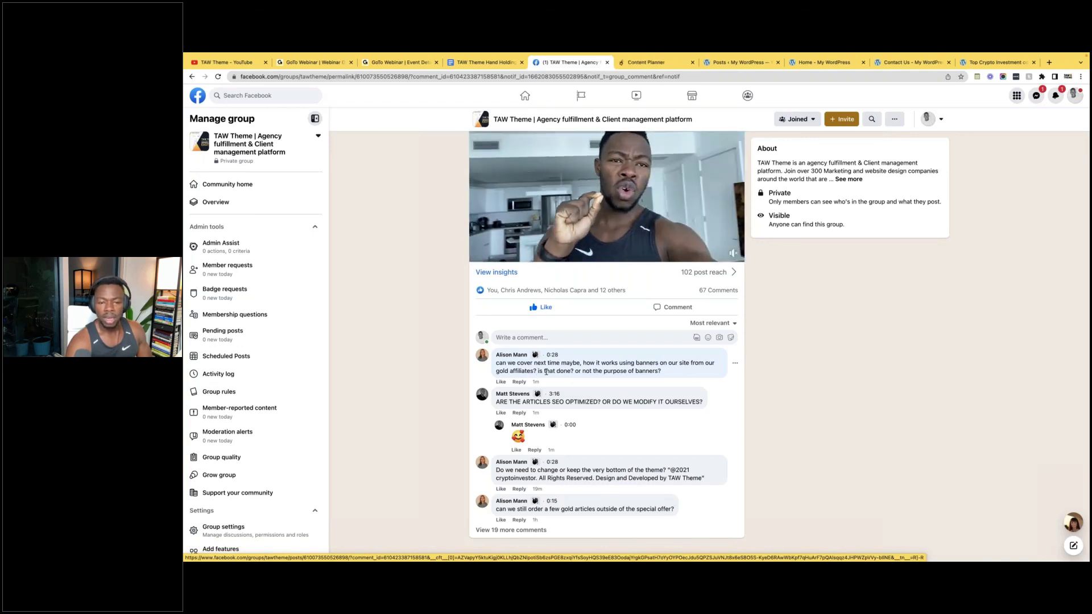
left_click_drag(538, 371, 556, 371)
left_click(584, 369)
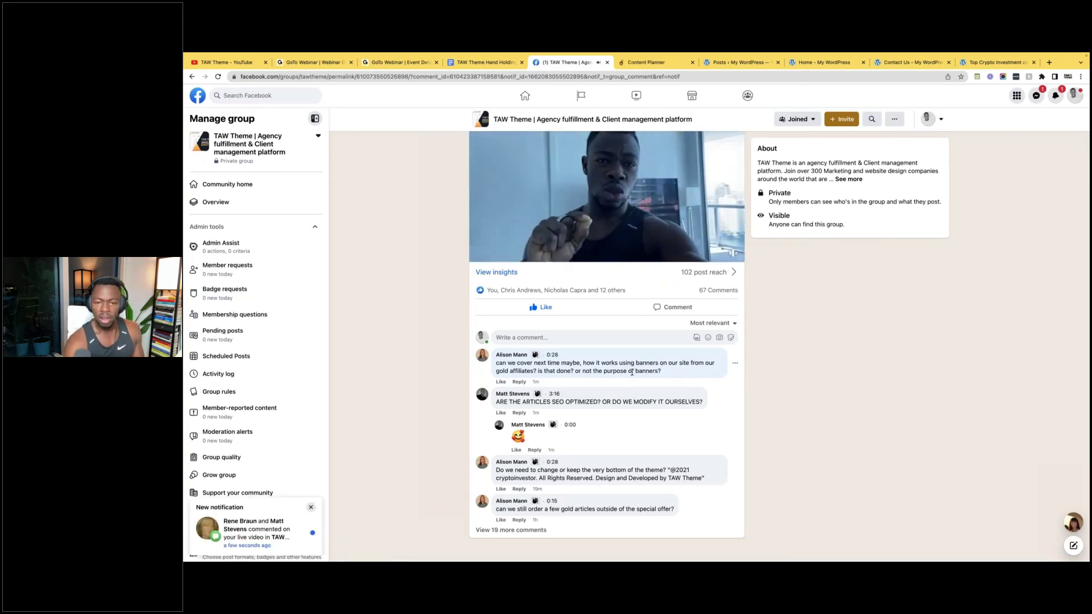
Step: Open the latest comment notification and read the question about changing the dates on articles
left_click(1054, 98)
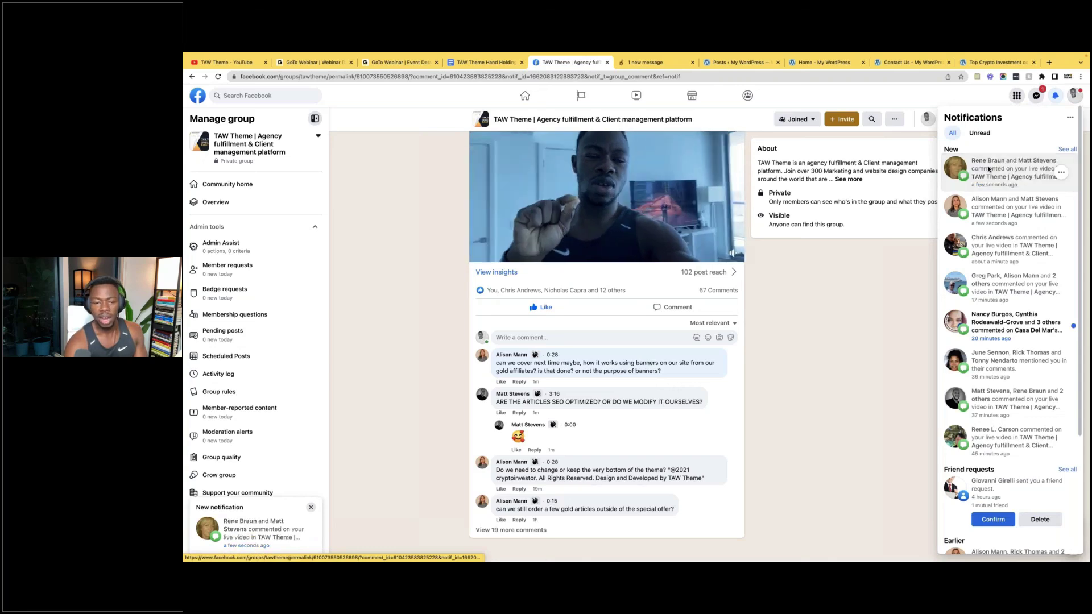
left_click(988, 169)
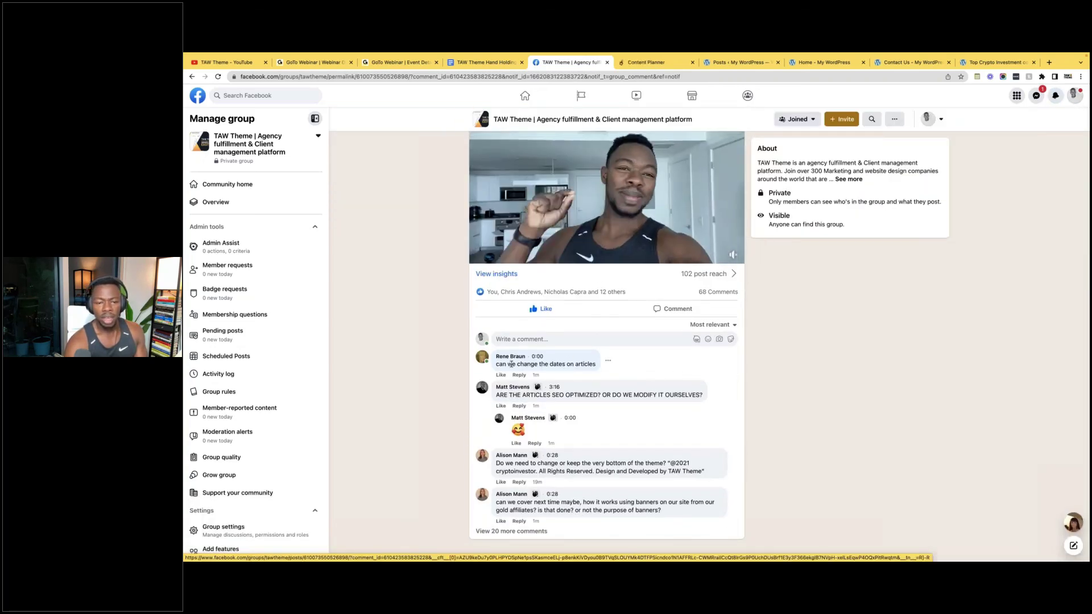
left_click_drag(509, 364, 583, 363)
left_click(583, 362)
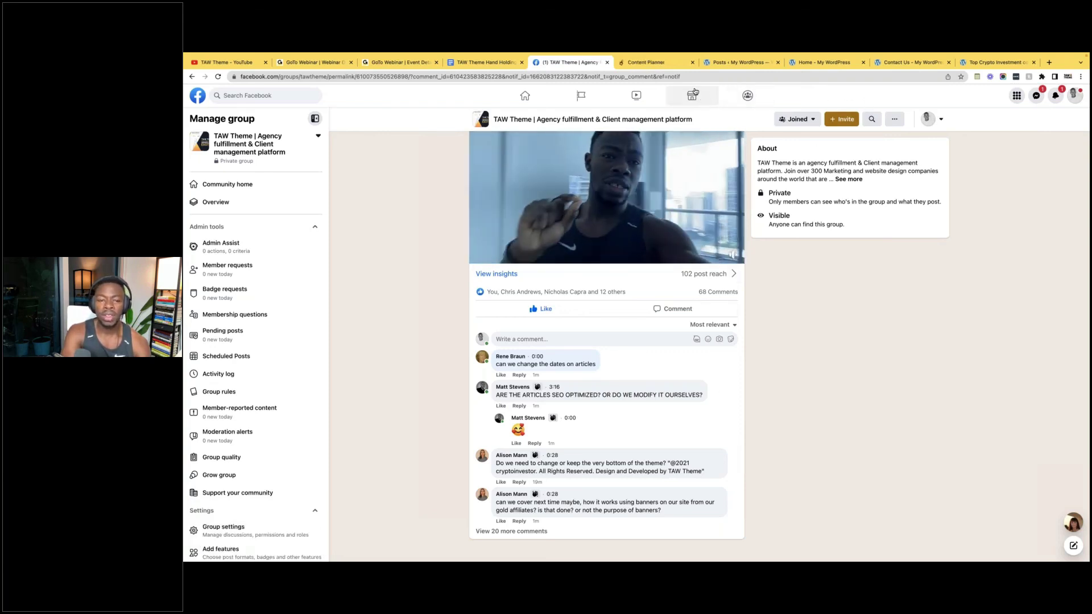
Step: In Content Planner, try scheduling "Nam sodales ligula eu tempus fermentum." for Sep 09, 2022 and Sep 16, 2022, closing the publishing form without submitting
left_click(653, 63)
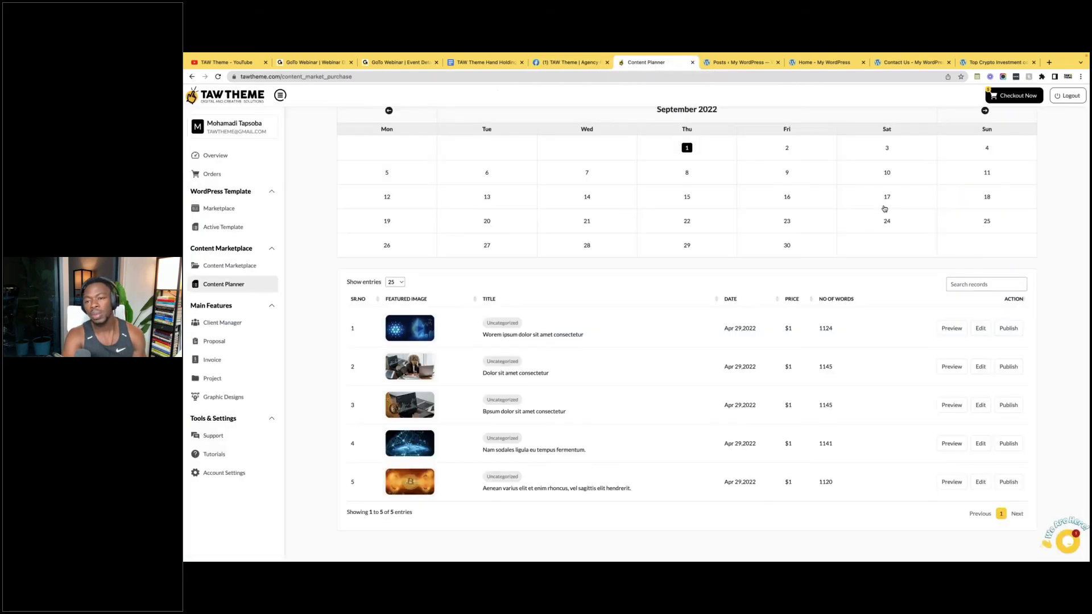
left_click(1009, 444)
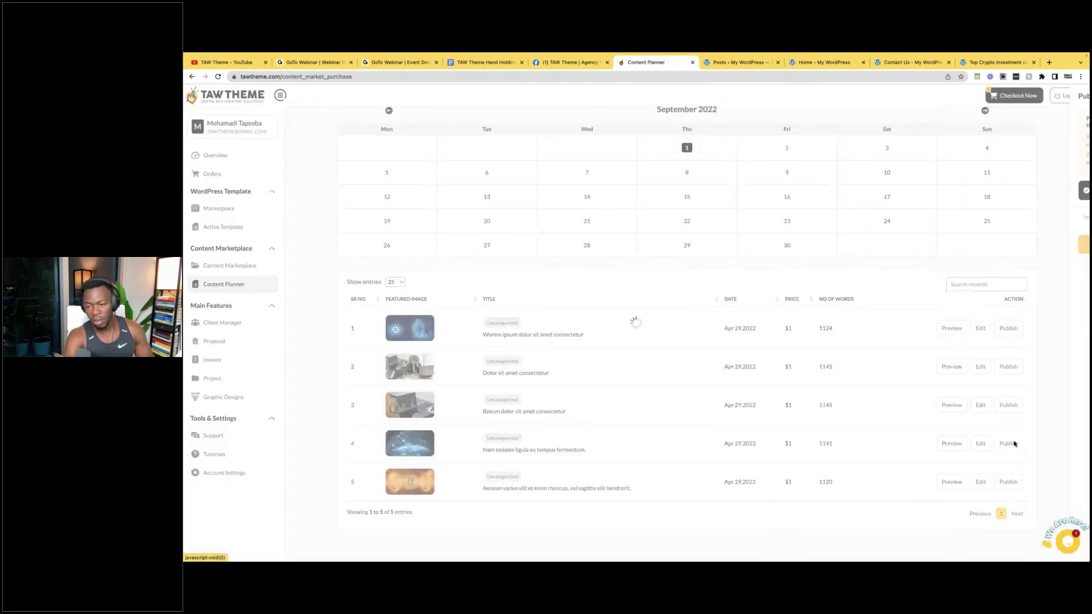
left_click(1025, 189)
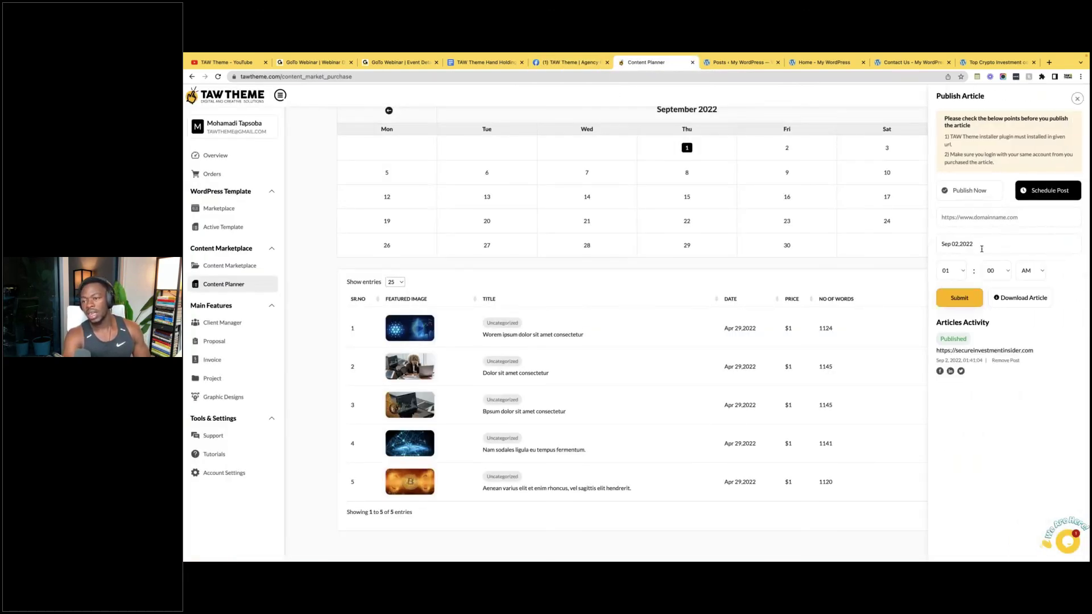
left_click(955, 251)
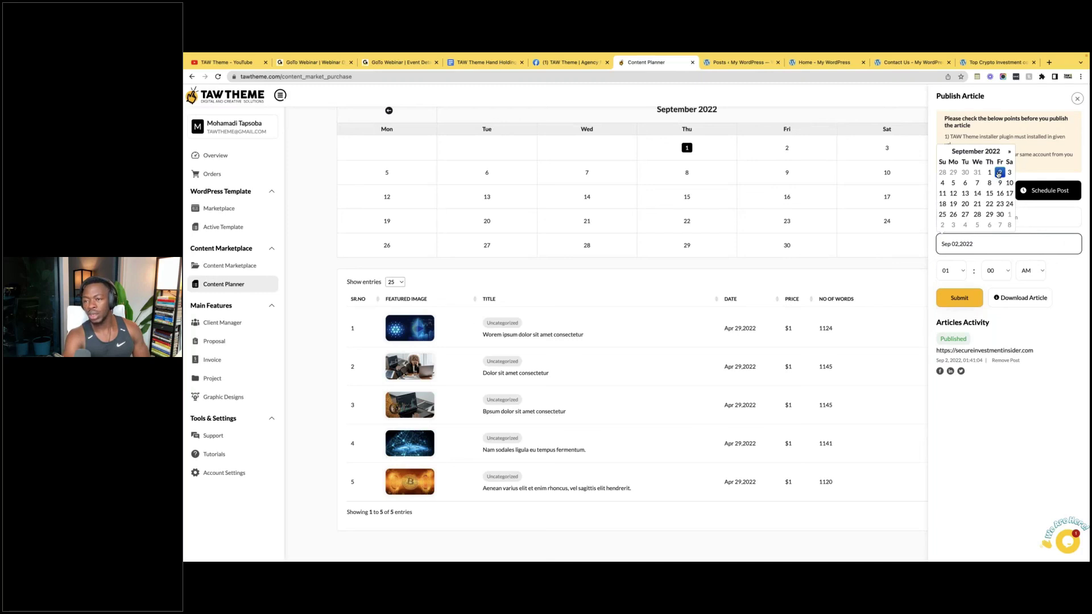
left_click(1000, 183)
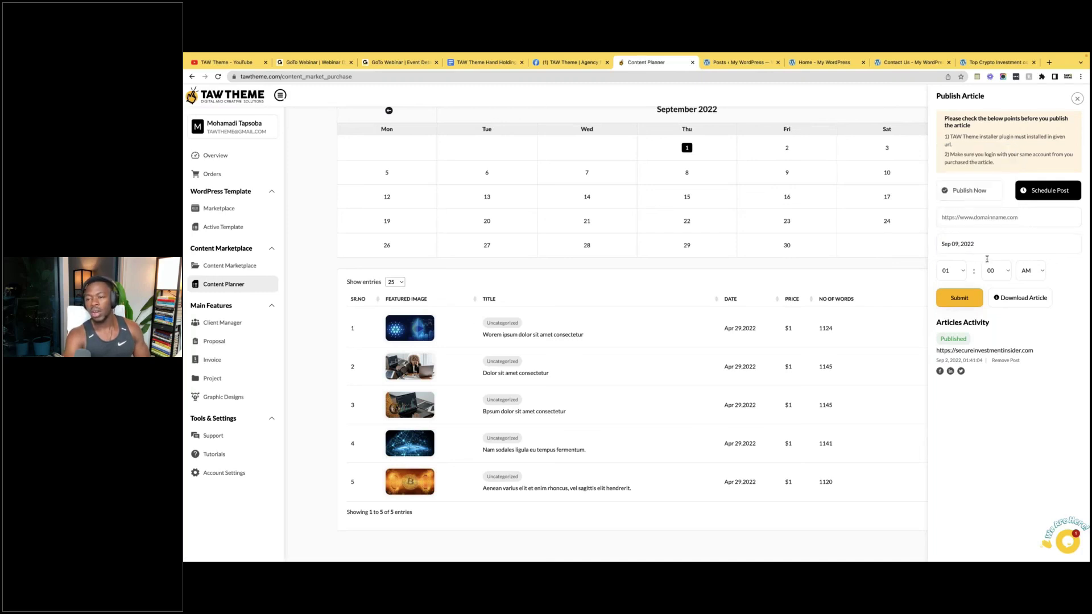
left_click(962, 237)
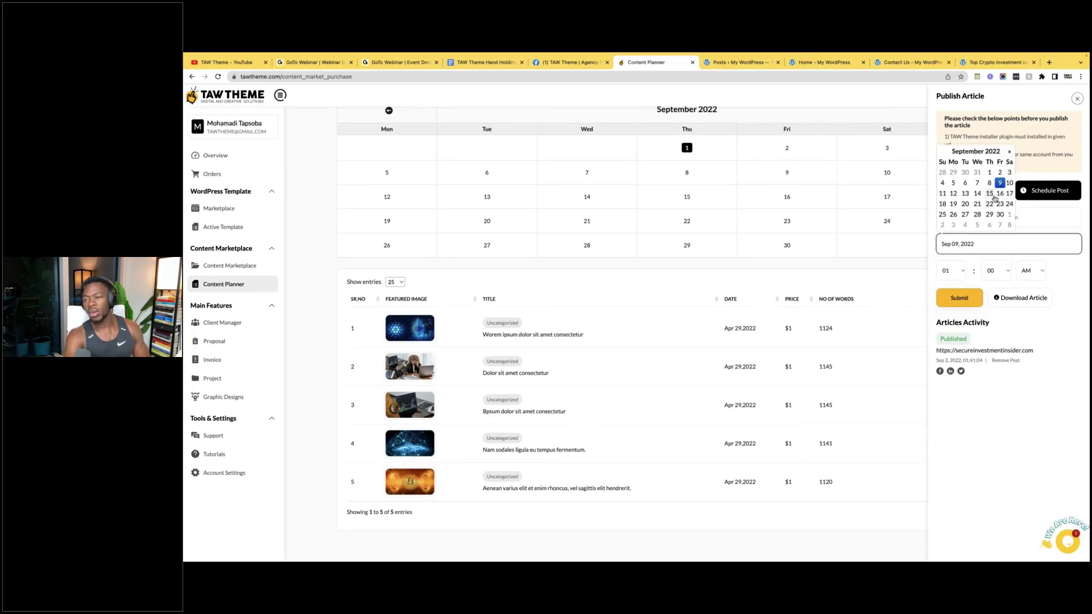
left_click(999, 198)
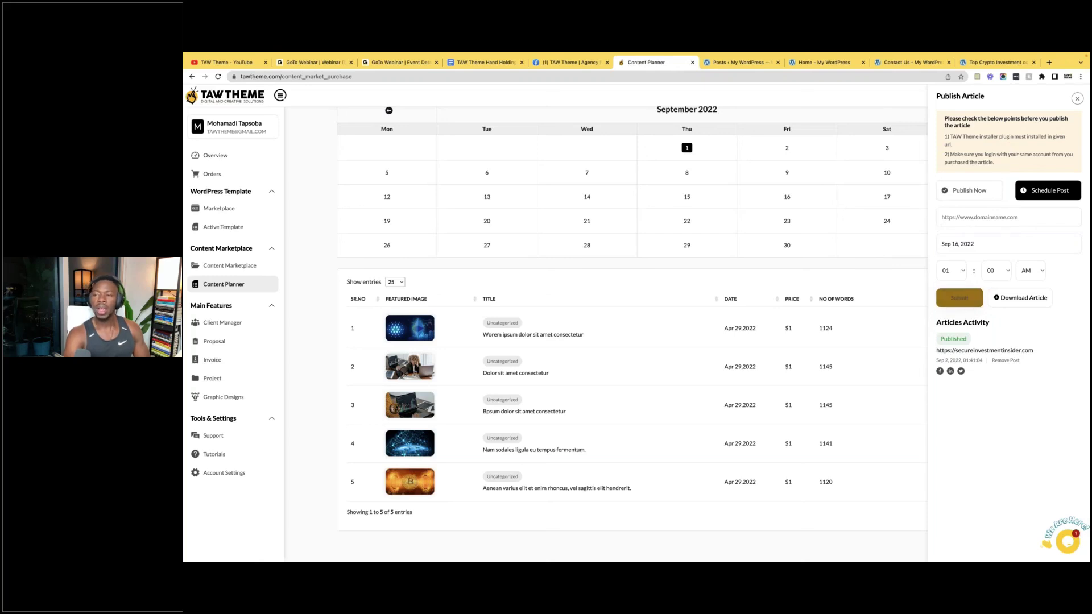
left_click(1077, 99)
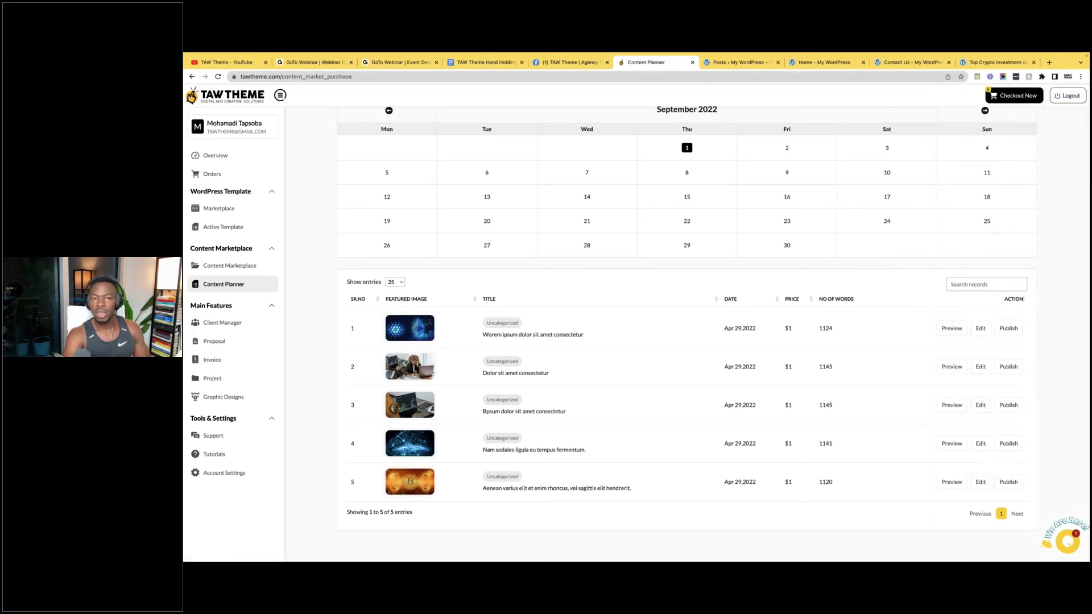
Step: Return to the Facebook group, open the newest comment notification, and read the question comparing the Affiliate Website Branding and Crypto & Gold bundle offers
left_click(570, 63)
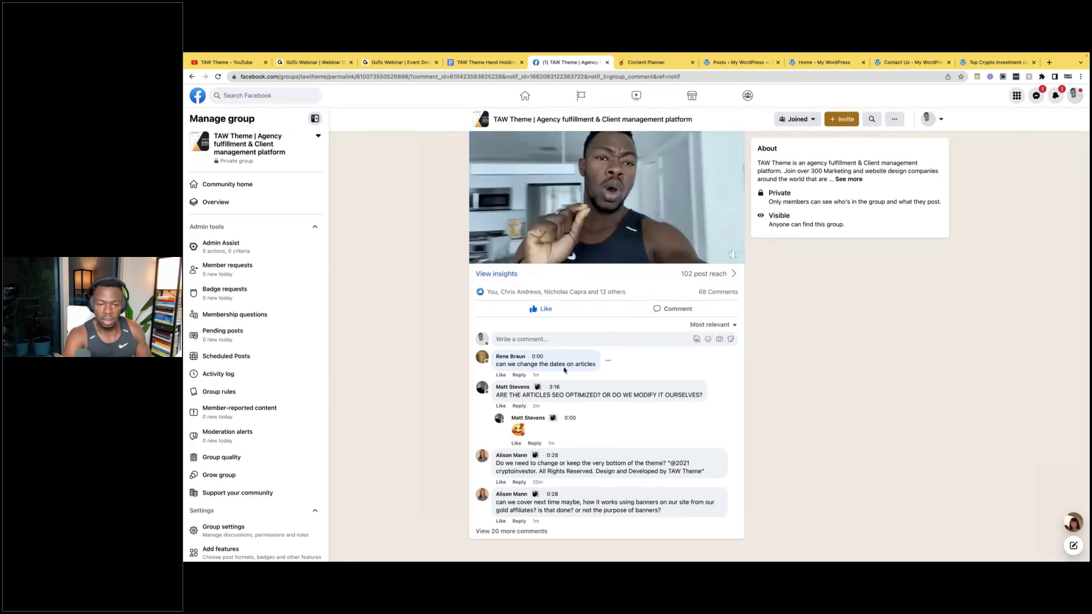
scroll(565, 368, "up", 2)
scroll(565, 368, "down", 3)
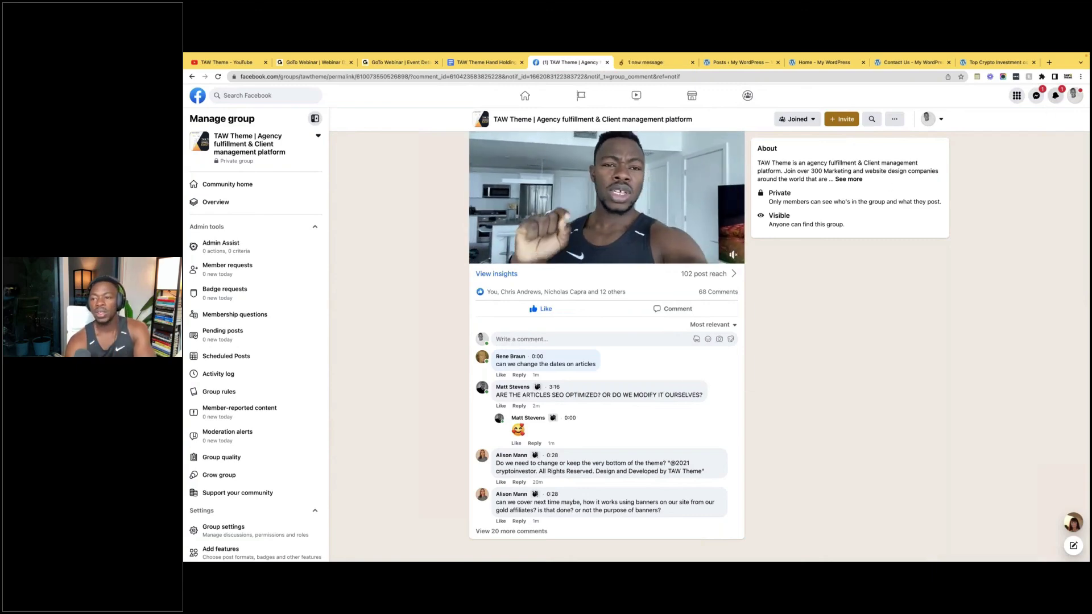
left_click(1051, 100)
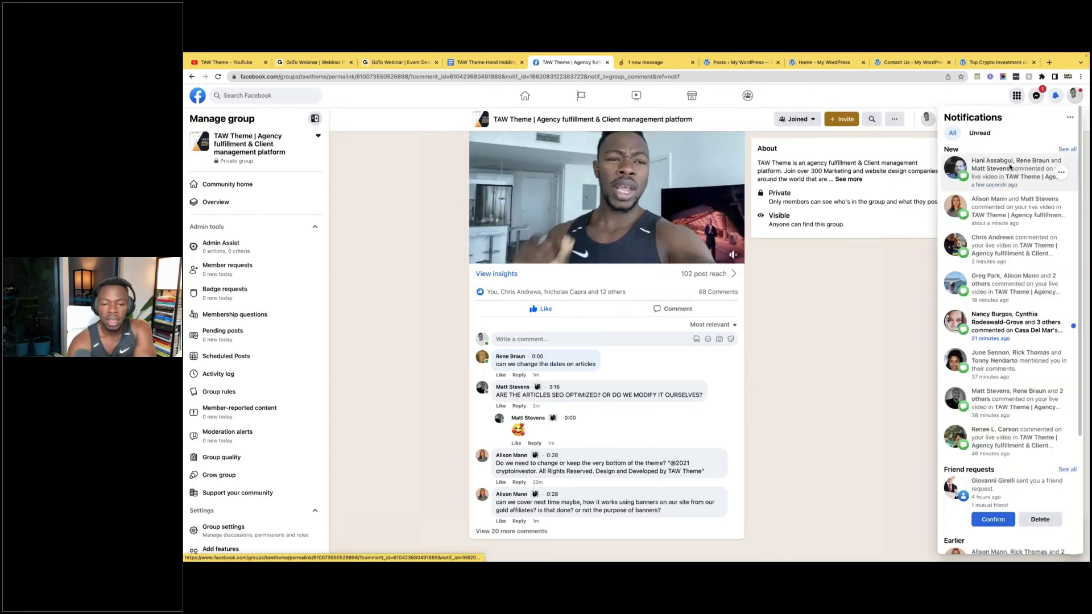
left_click(1010, 168)
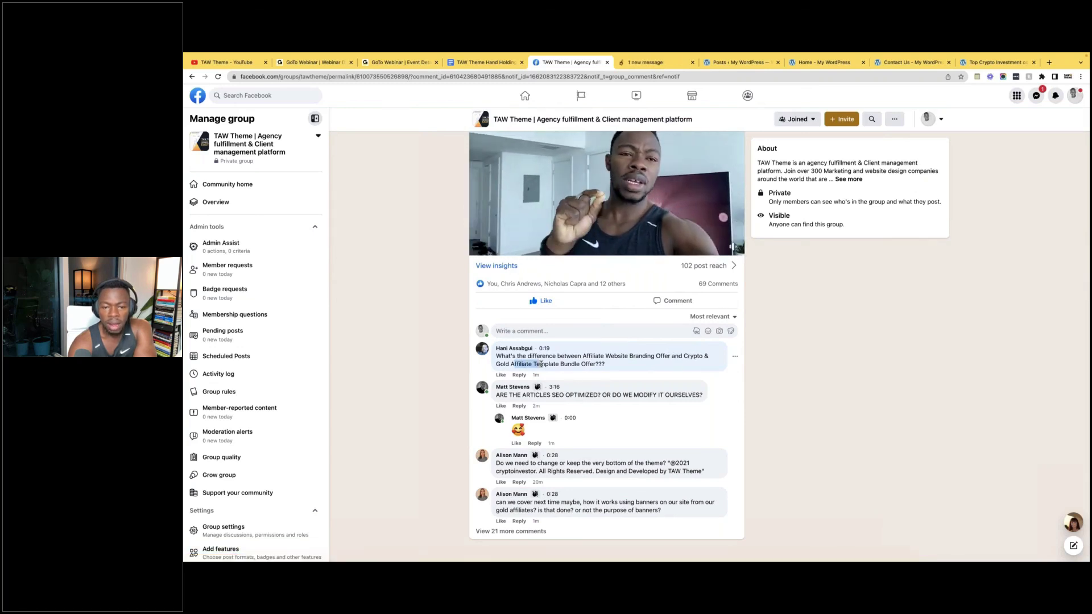
left_click_drag(574, 356, 611, 366)
left_click(611, 366)
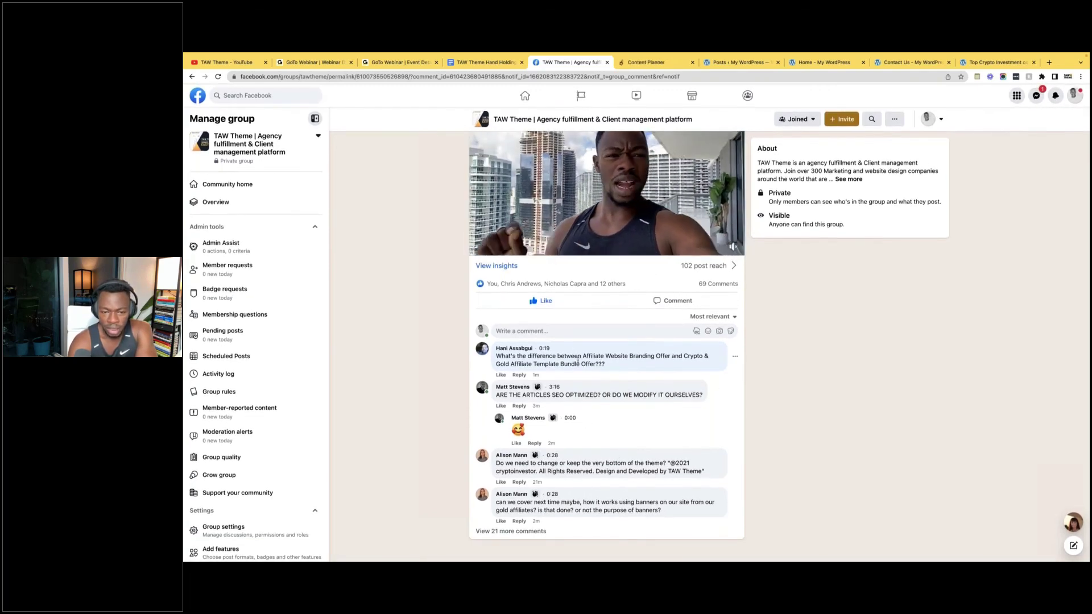
left_click_drag(637, 356, 691, 351)
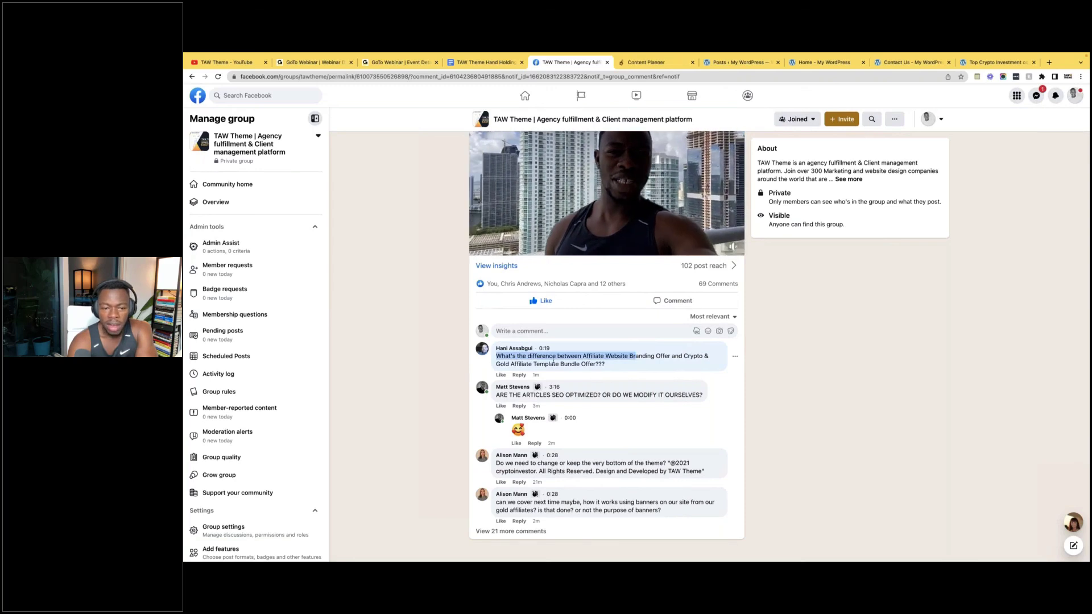
left_click(562, 363)
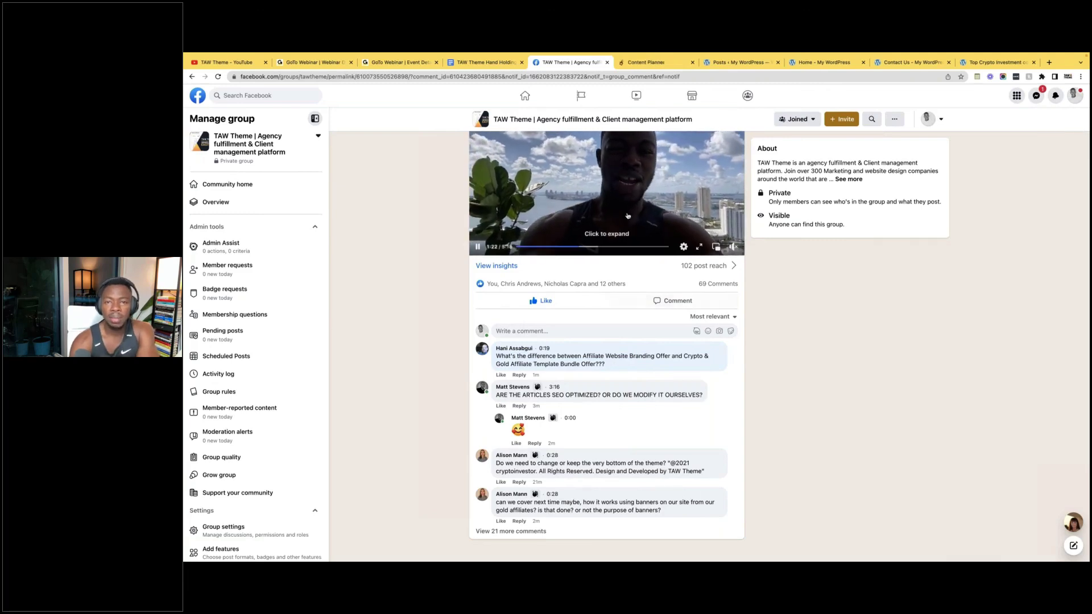
Step: Switch to TAW Theme and open the dashboard overview to compare the active offers
key("ctrl+Tab")
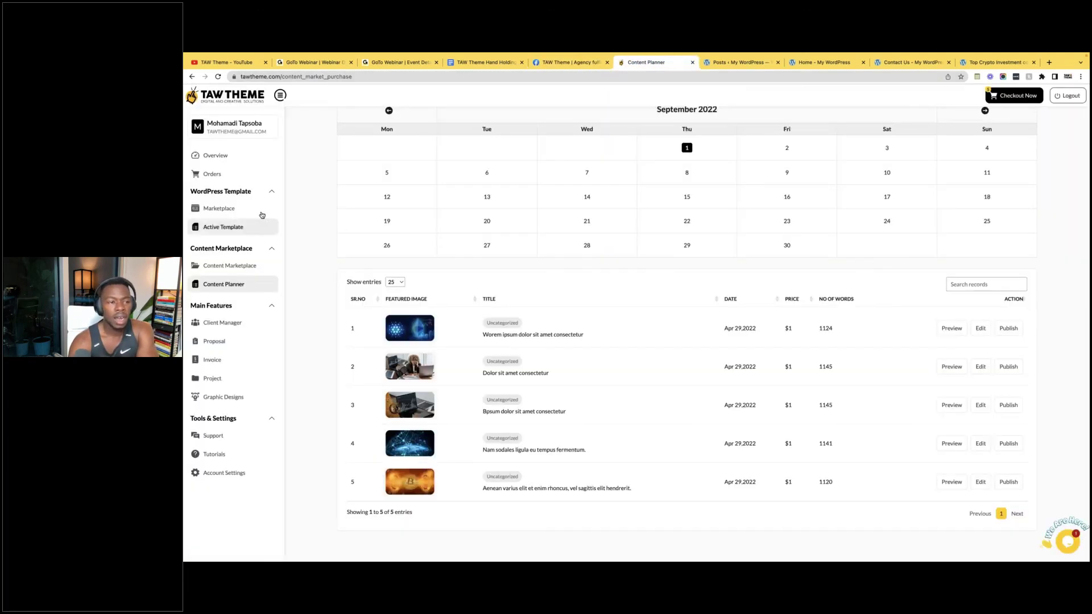
left_click(216, 155)
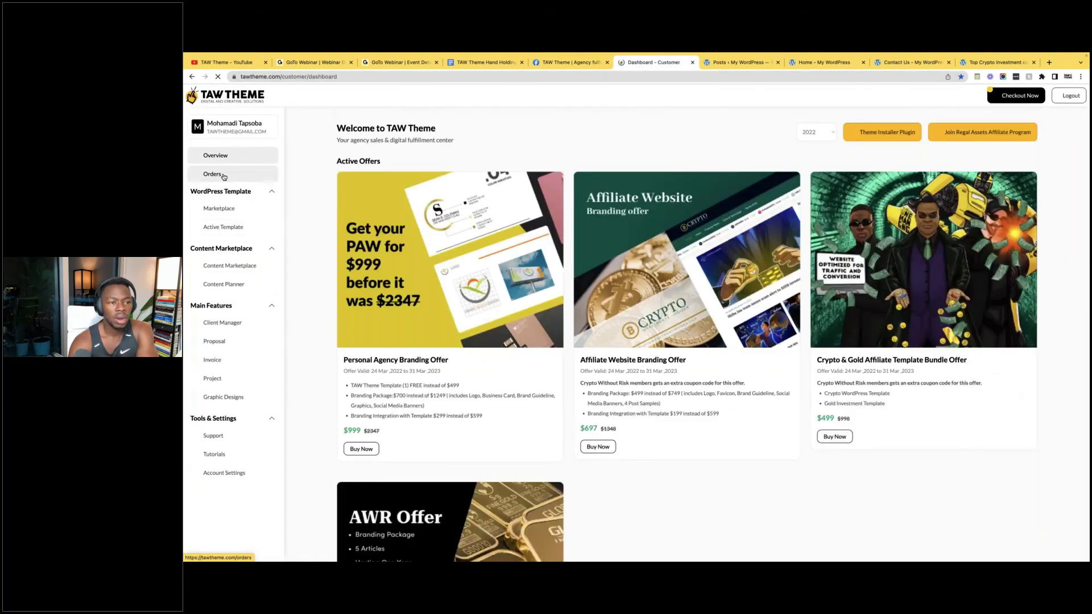
left_click(223, 177)
left_click(238, 162)
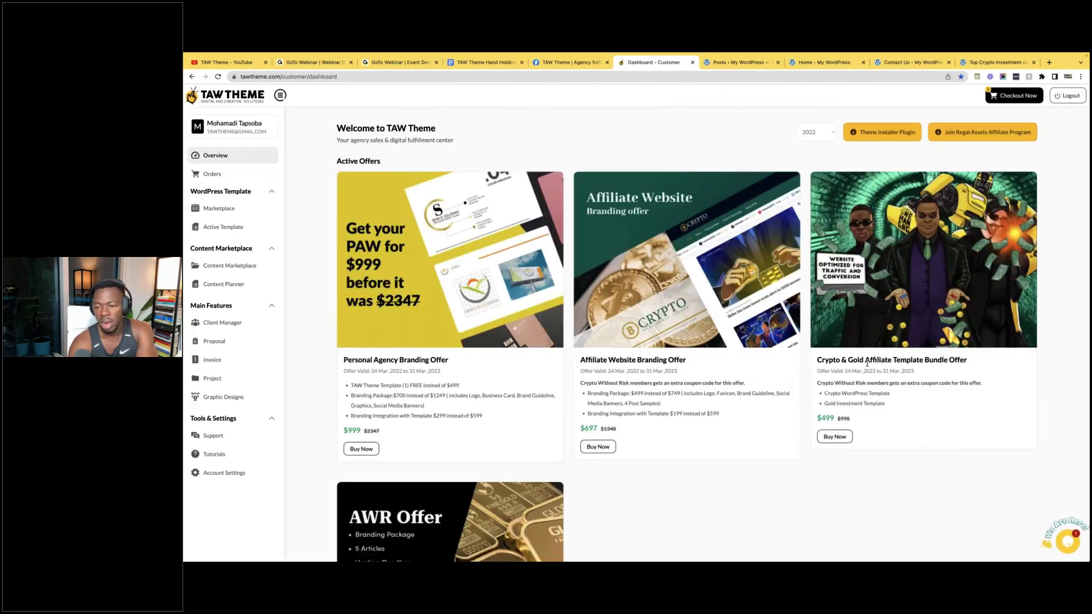
Step: Highlight the Crypto & Gold Affiliate Template Bundle Offer title and its included templates to review what the bundle contains
left_click_drag(817, 360, 949, 360)
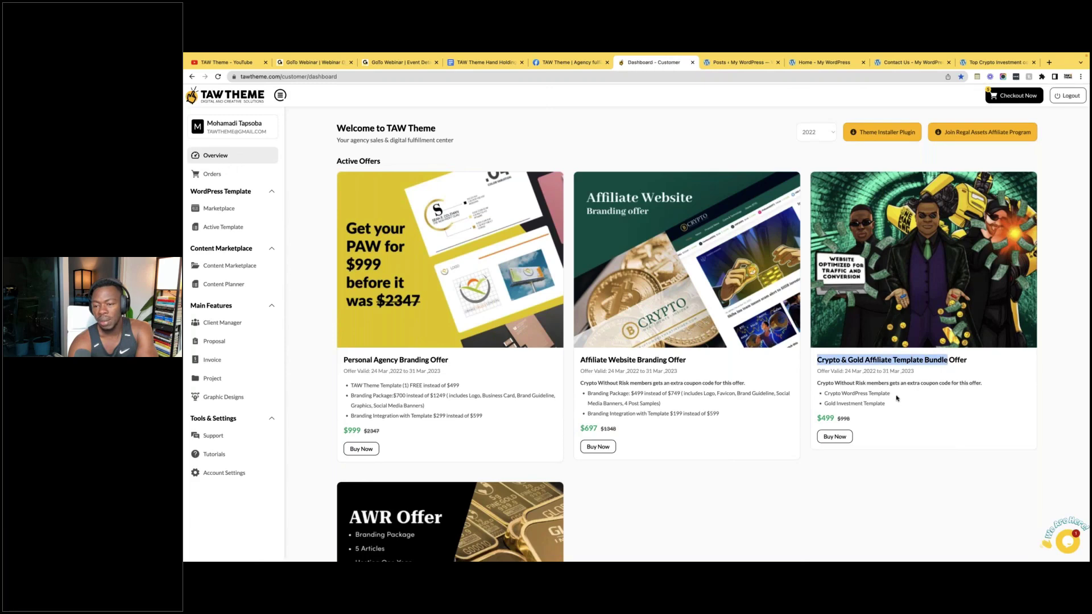
mouse_move(891, 394)
left_mouse_down()
mouse_move(829, 403)
mouse_move(888, 394)
left_mouse_up()
left_click(862, 404)
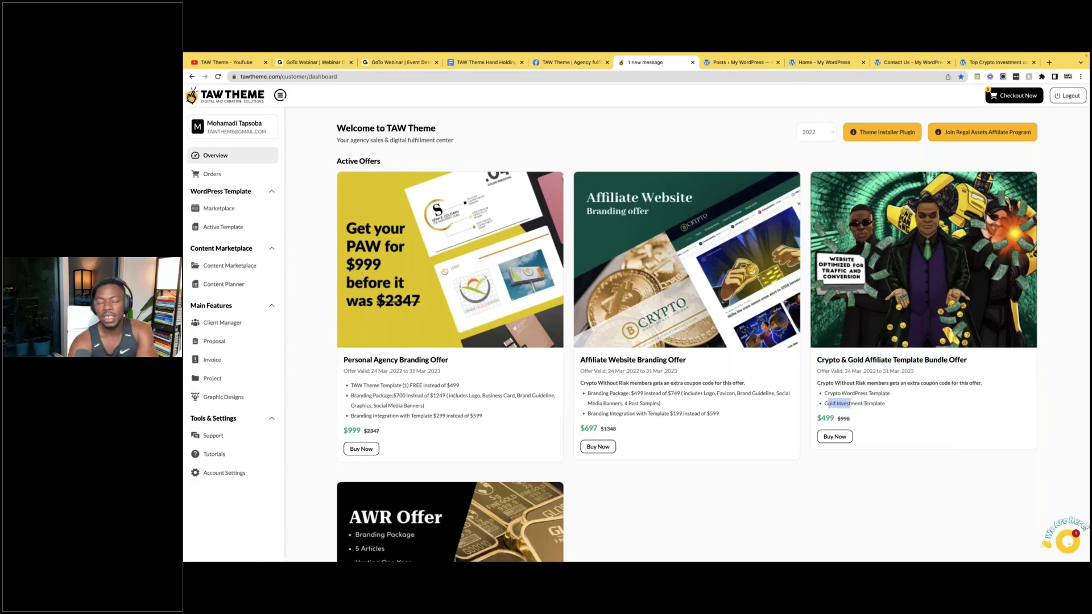
Step: Filter the WordPress template marketplace by the Gold category and open the Gold Investment Template preview in a new tab
left_click(222, 215)
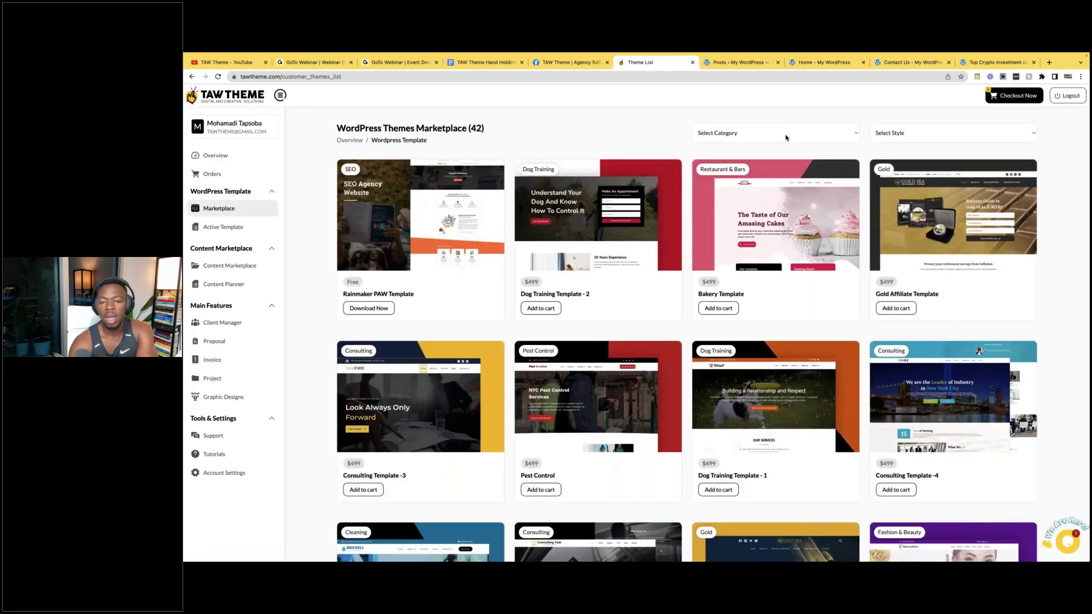
left_click(740, 133)
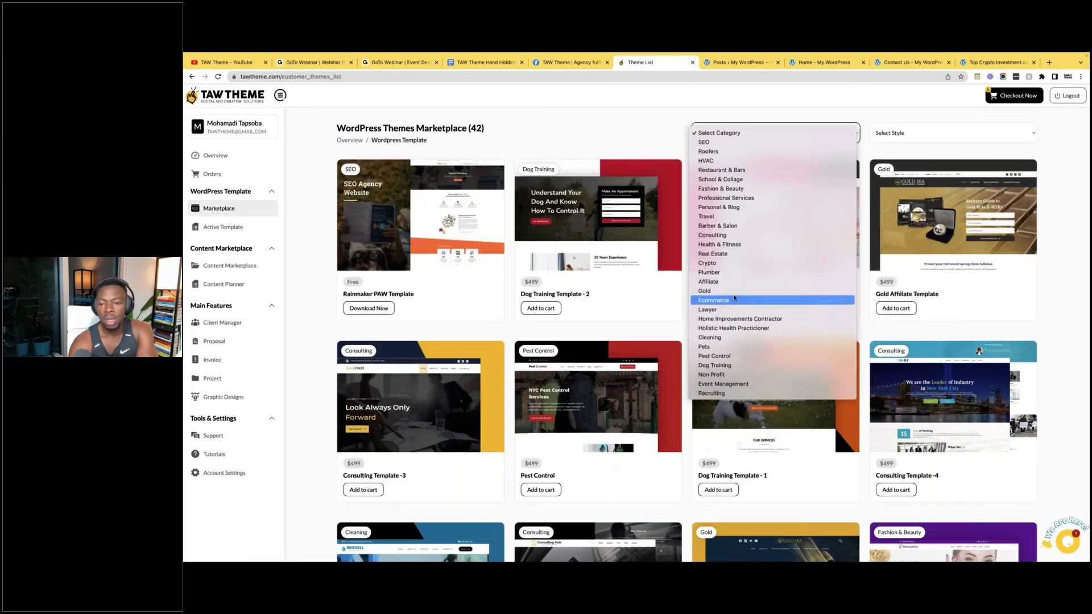
left_click(717, 291)
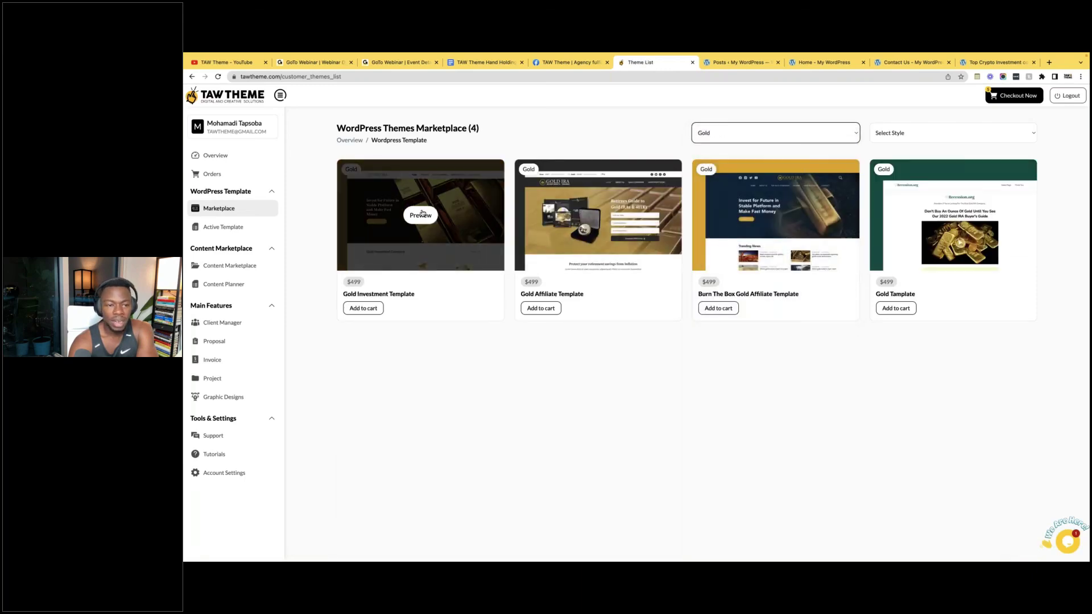
right_click(435, 216)
key("Return")
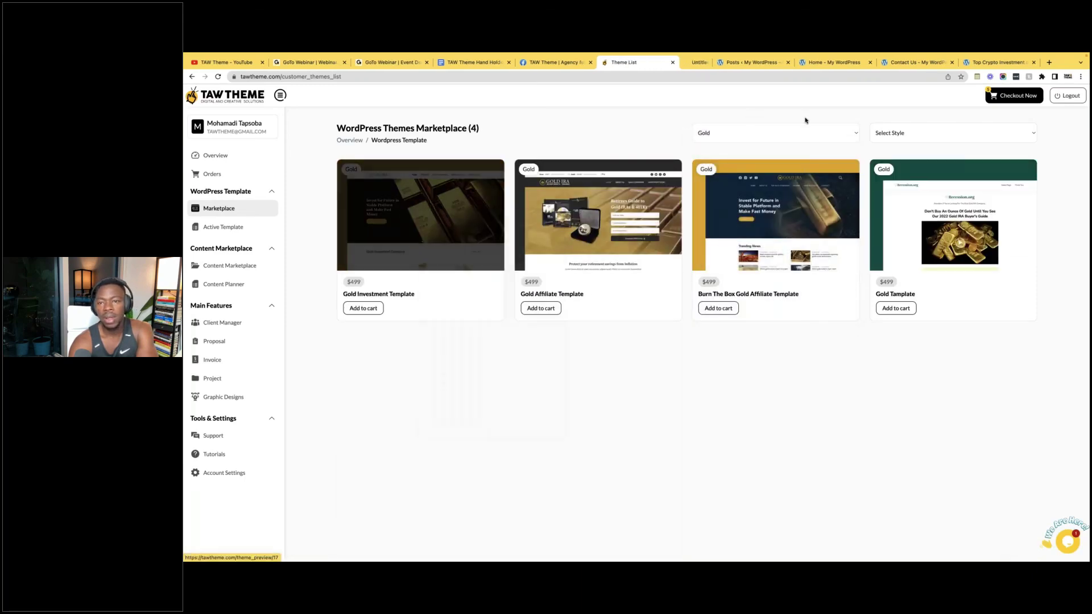
Step: Filter the marketplace by the Crypto category and open the Crypto WordPress Template - 1 preview in a separate tab
left_click(796, 132)
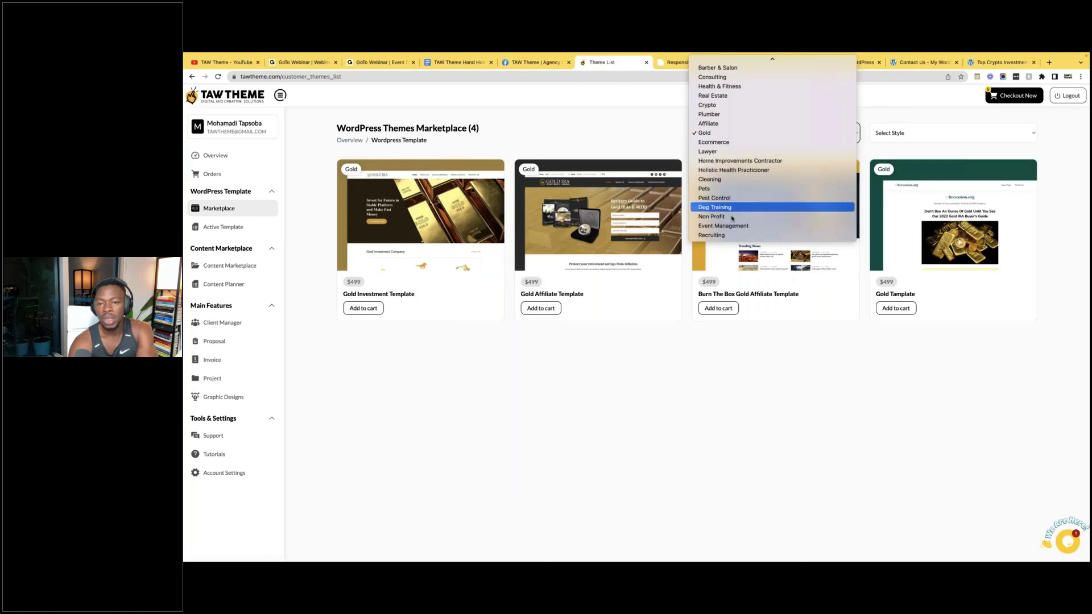
scroll(727, 82, "up", 3)
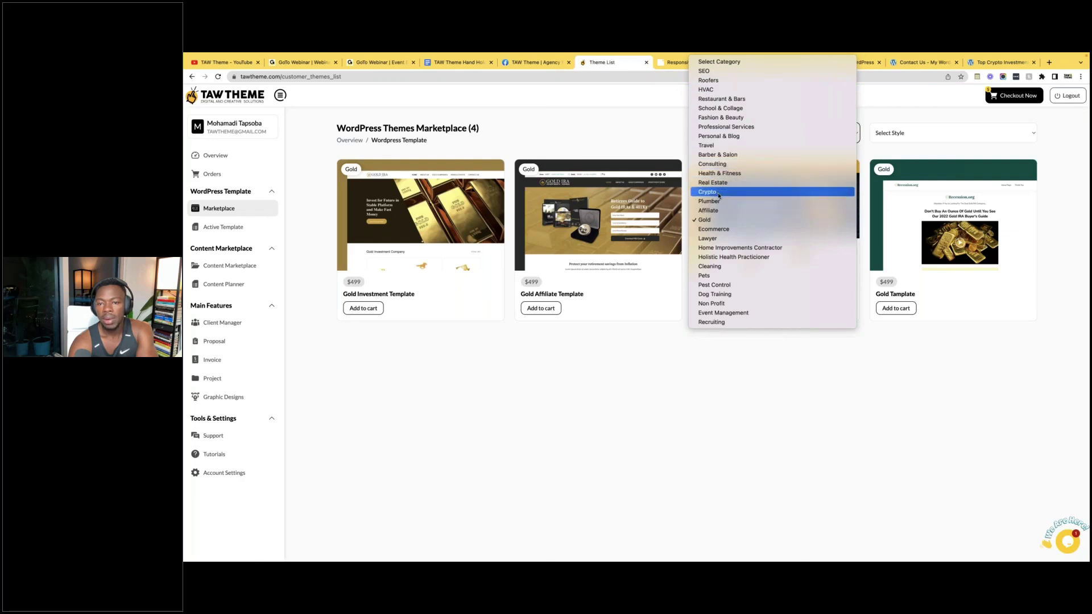
left_click(718, 193)
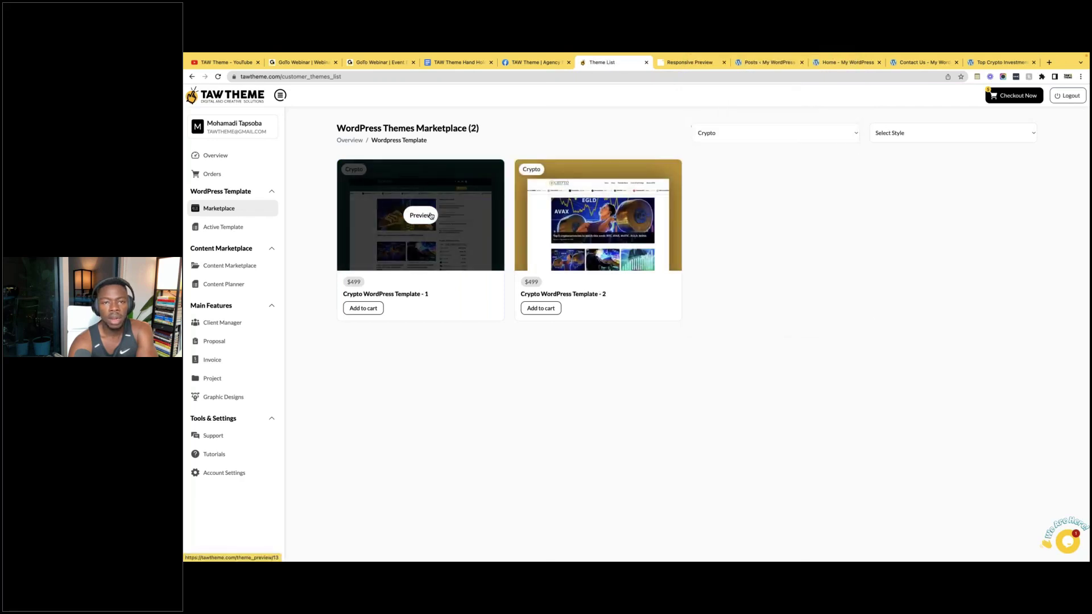
left_click(433, 216)
Step: Look through the Gold Investment Template preview's home page and view the Crypto WordPress Template - 1 preview
left_click(715, 65)
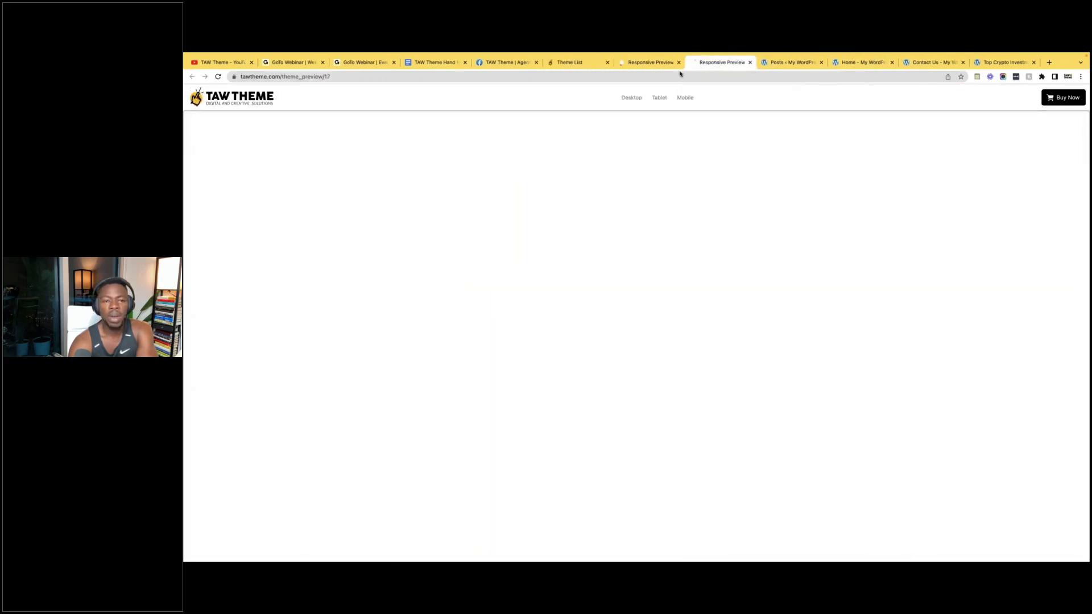
scroll(658, 343, "down", 10)
scroll(659, 345, "down", 2)
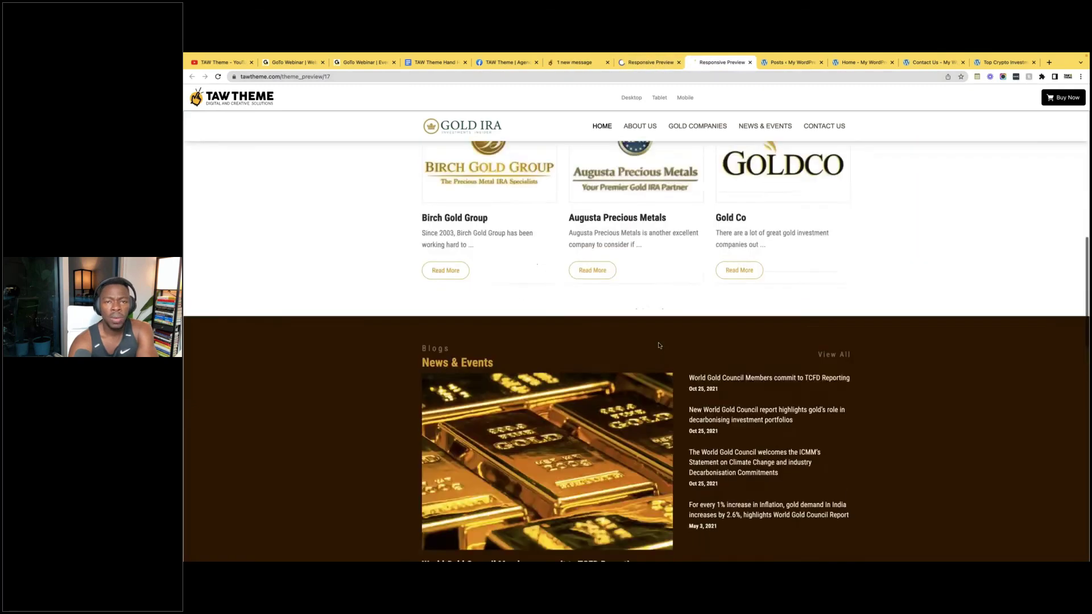
scroll(660, 344, "up", 10)
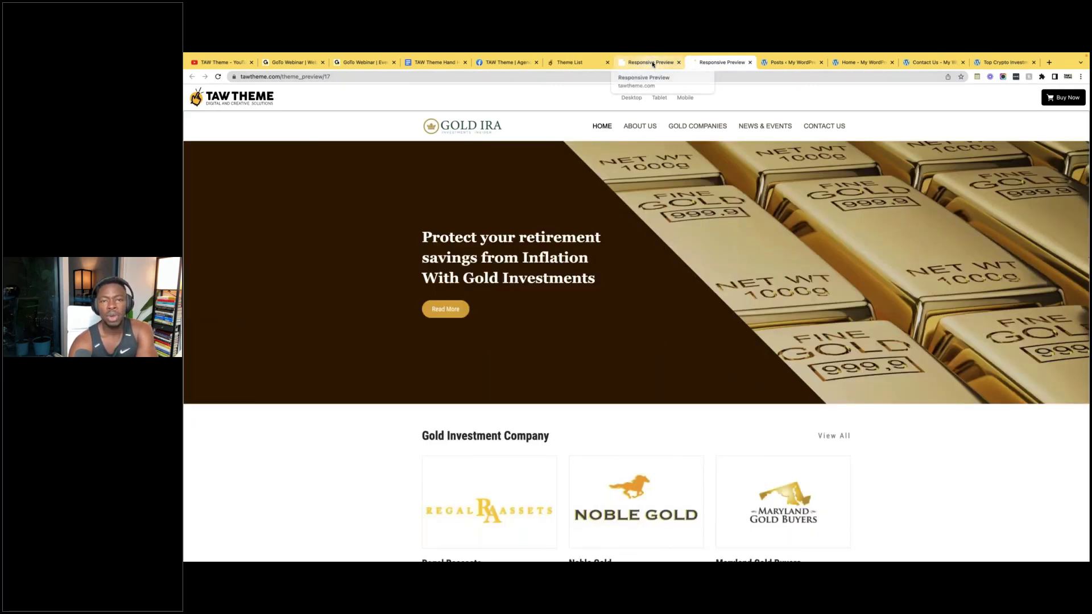
left_click(653, 66)
left_click(652, 62)
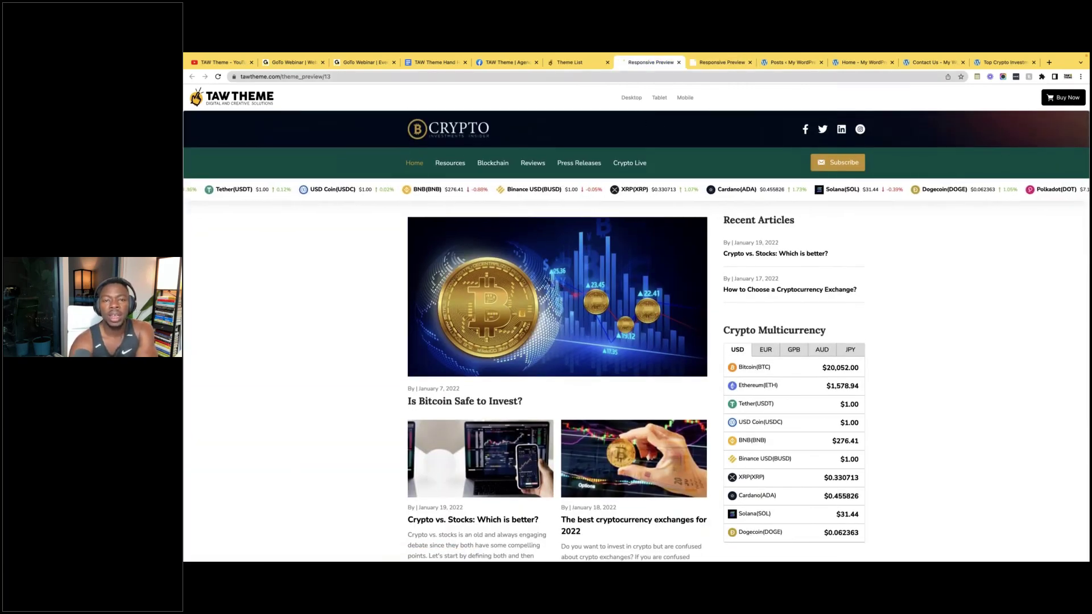
Step: Return to the TAW Theme Facebook group and look over the live video post and its comments
left_click(575, 63)
left_click(508, 63)
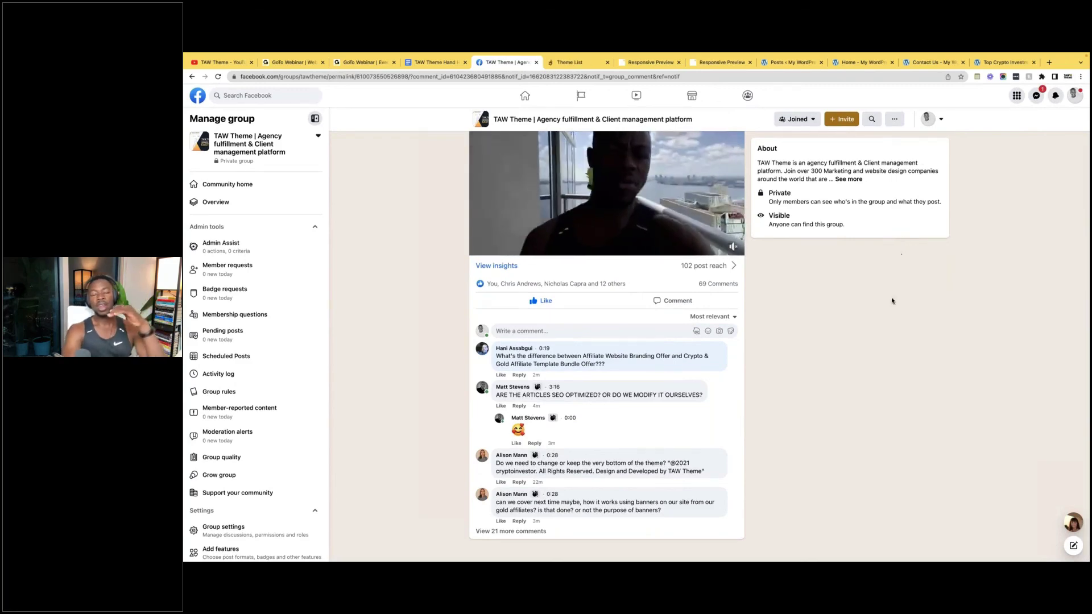
scroll(882, 358, "up", 5)
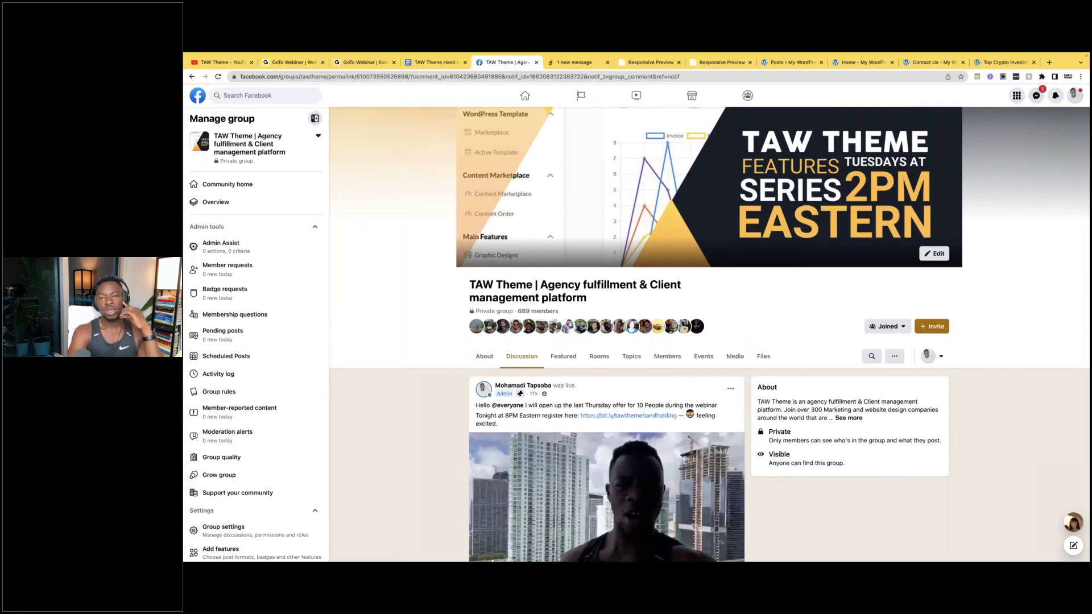
scroll(1022, 165, "up", 1)
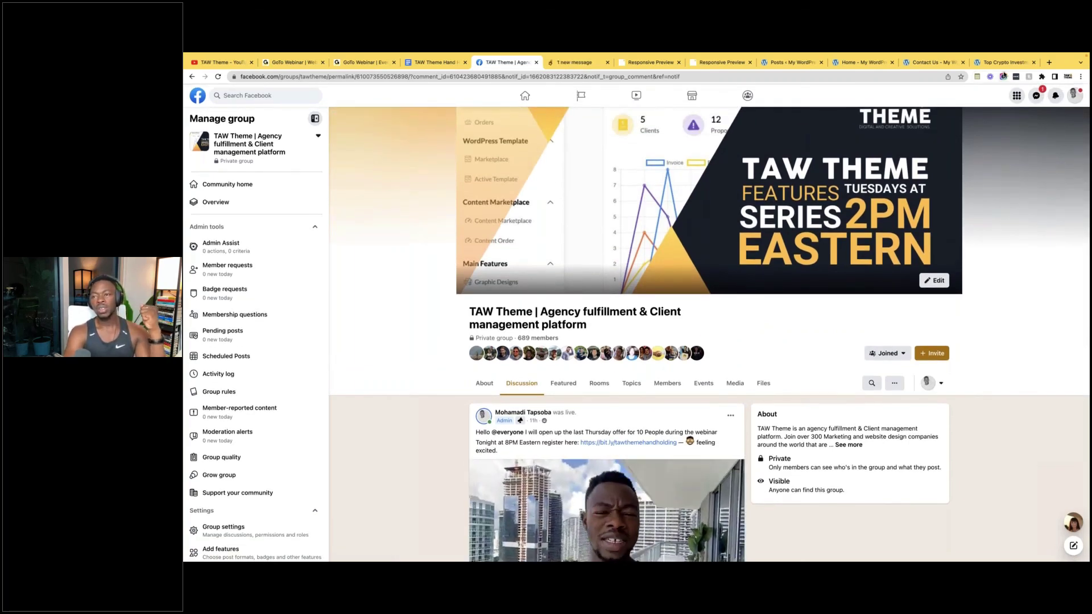
Step: Open YouTube in a new tab, go to the TAW Theme channel page and copy its address
left_click(1049, 62)
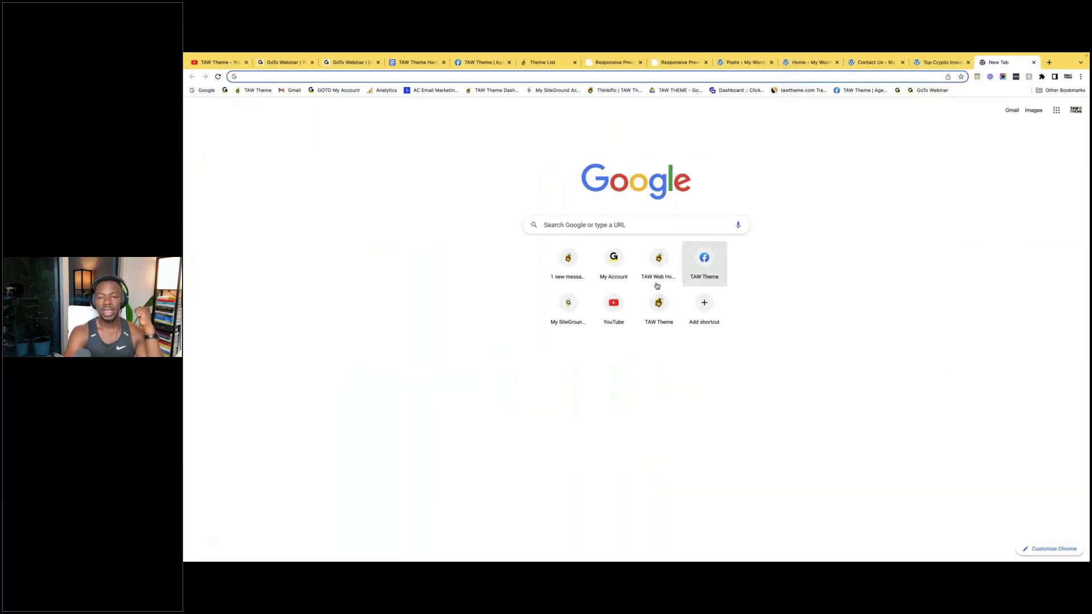
left_click(612, 301)
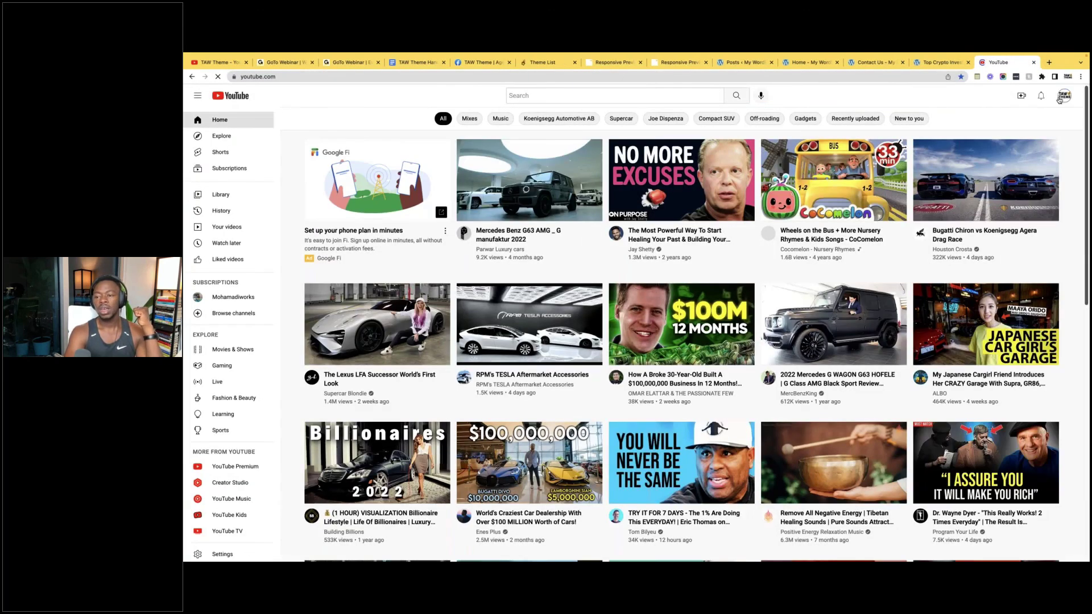
left_click(1062, 97)
left_click(1004, 148)
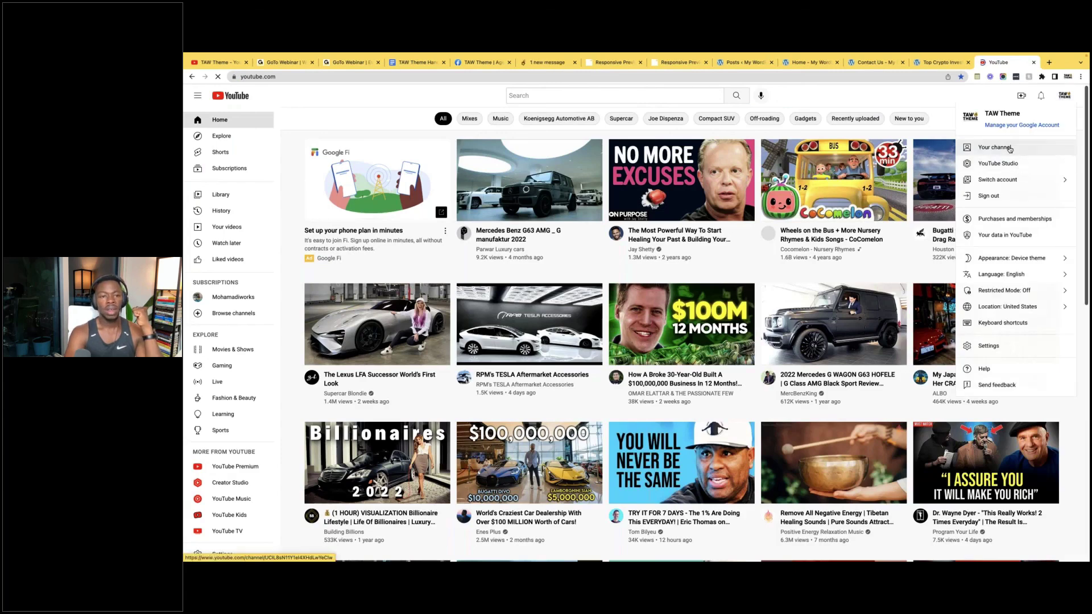
left_click(398, 77)
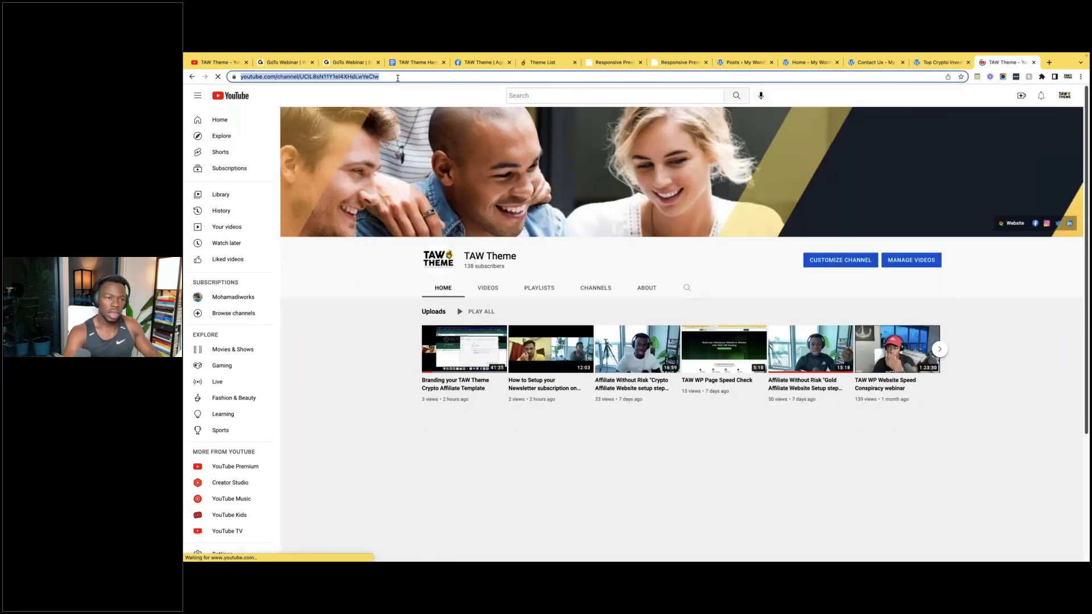
Step: Post the TAW Theme YouTube channel link as a comment on the Facebook group's live video post
left_click(484, 63)
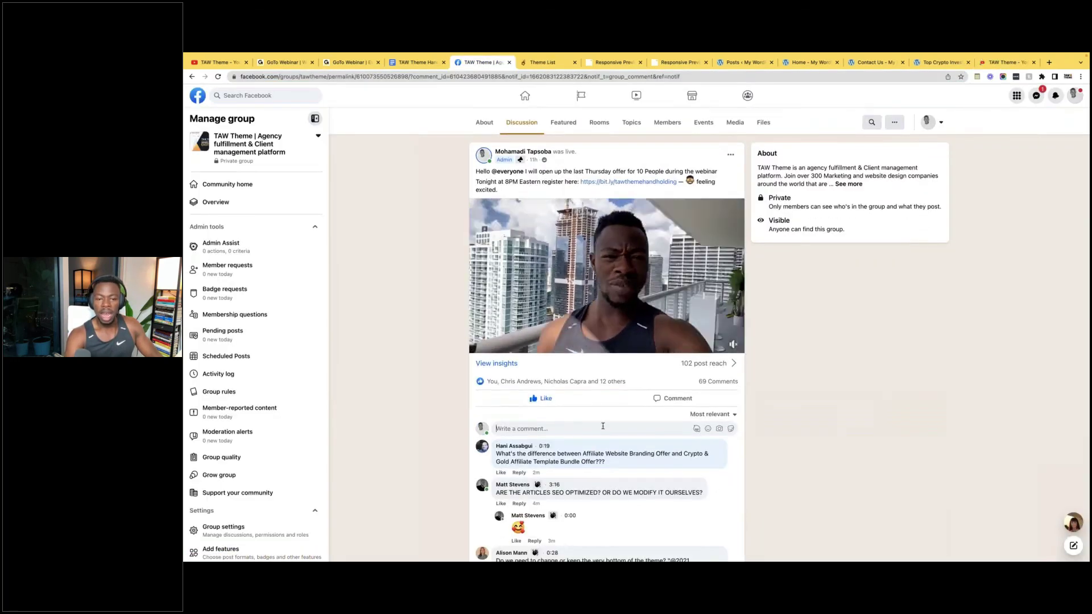
type("https://www.youtube.com/channel/UClk8sN11Y1el4XHdLwYeClw")
key("Return")
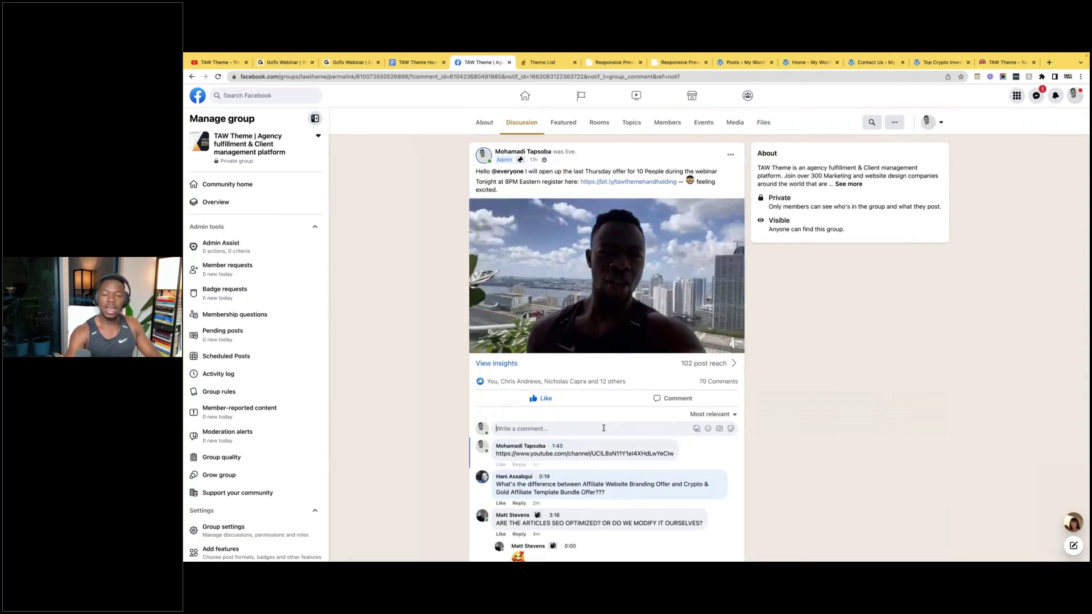
key("ctrl+Left")
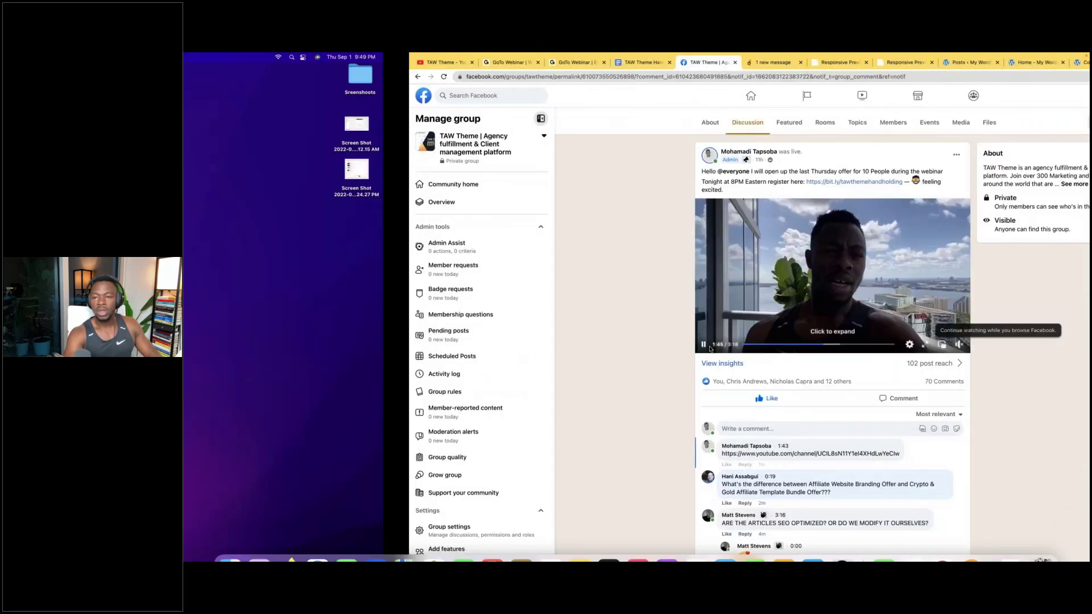
key("ctrl+Right")
mouse_move(1038, 548)
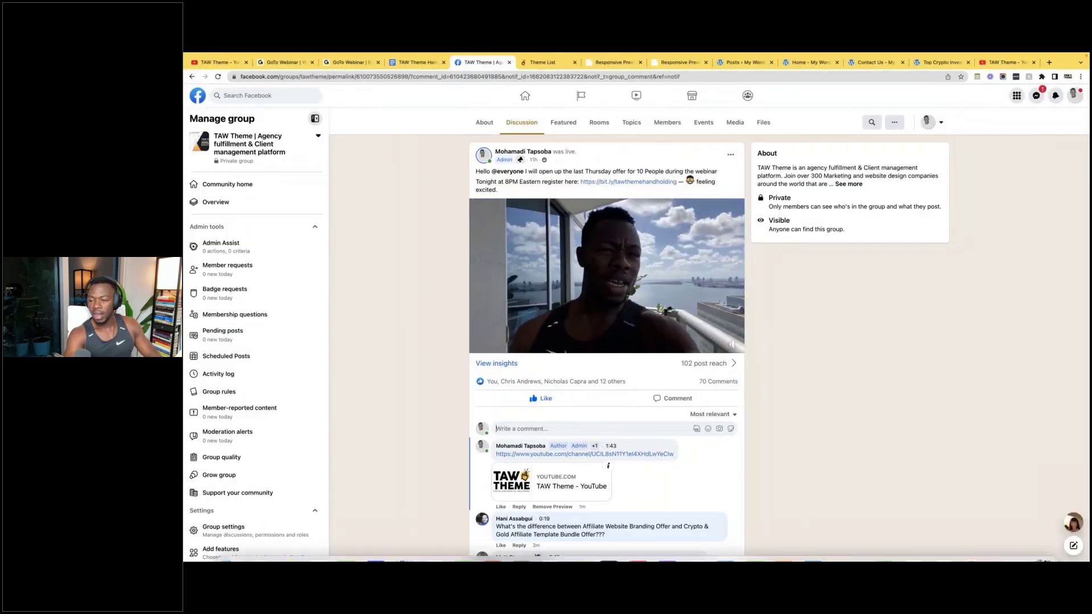
left_click(968, 550)
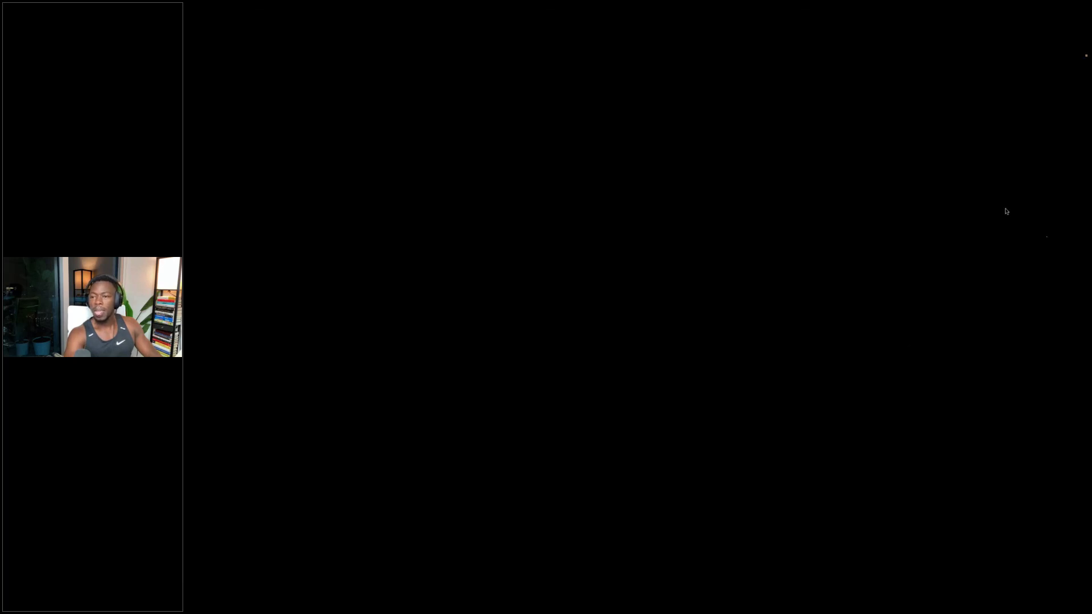